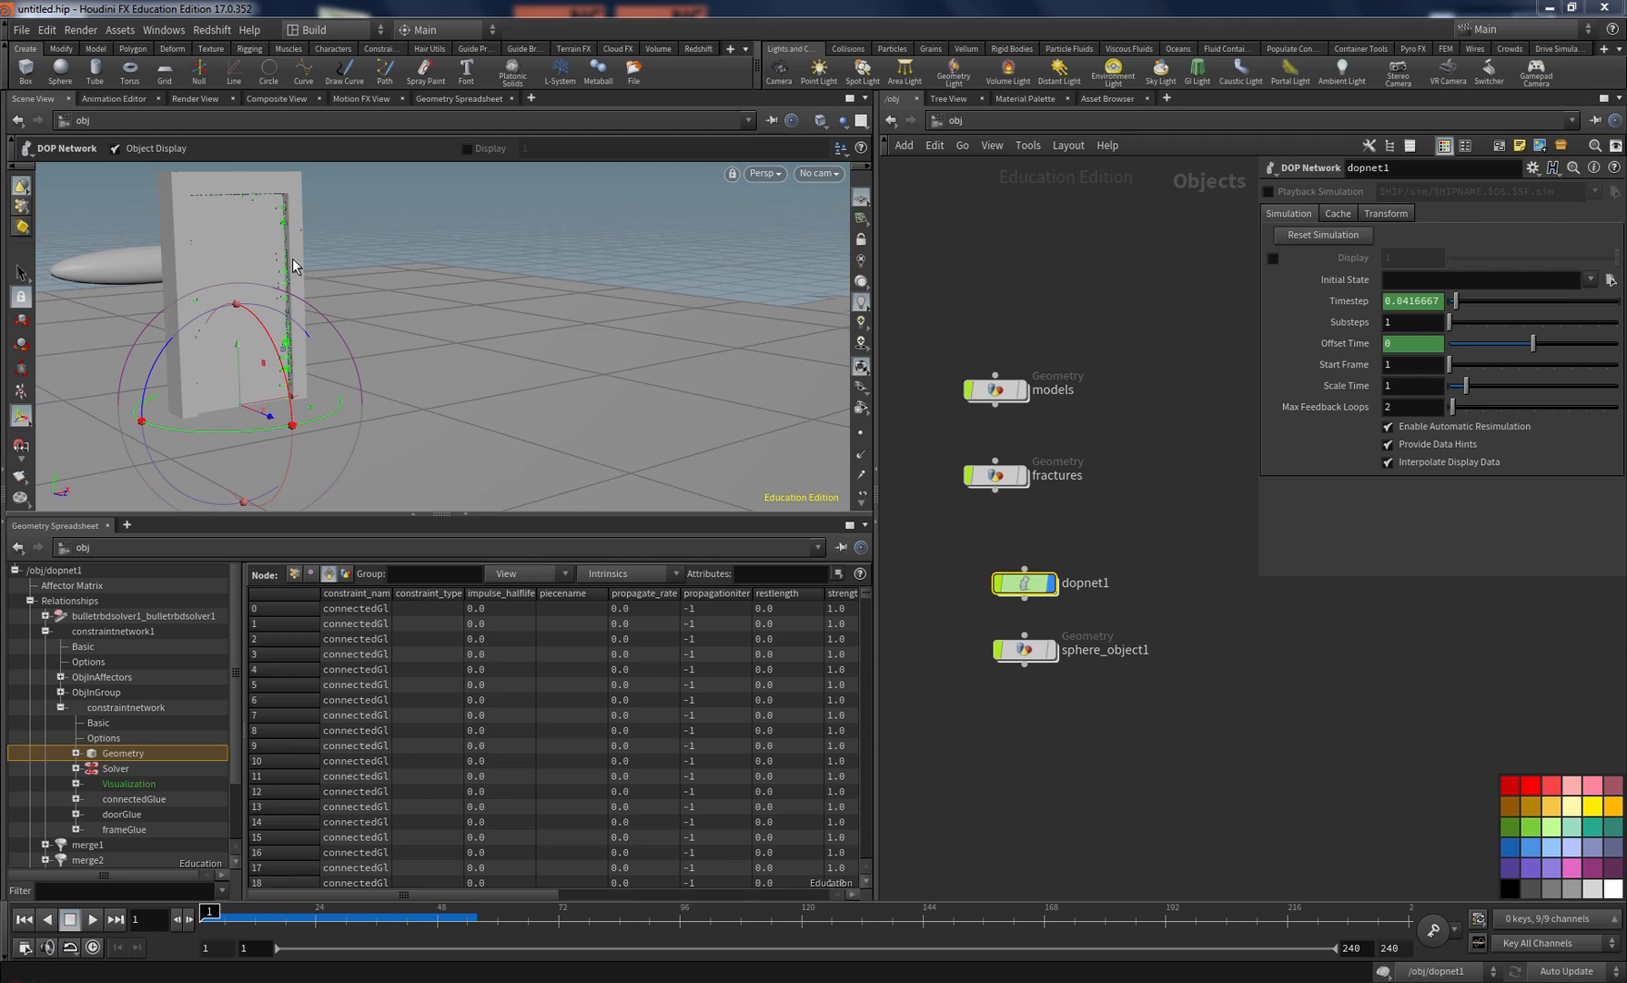
Step: Play the door destruction simulation, stop it, and return the timeline to frame 1
click(88, 921)
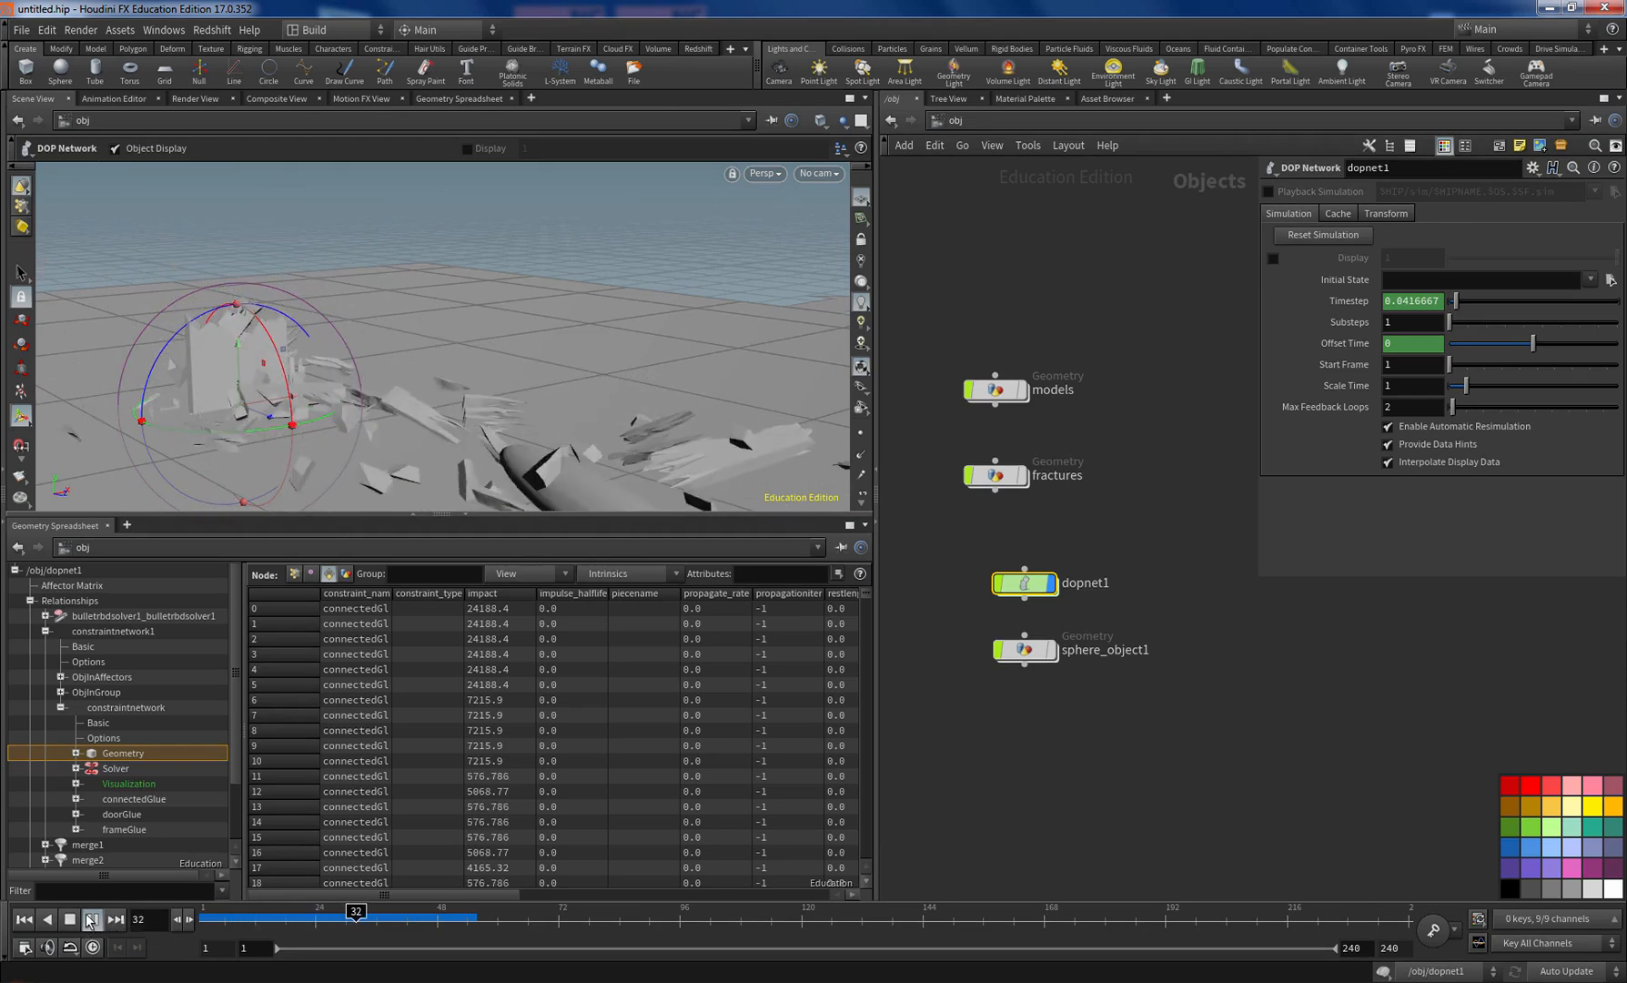
click(88, 921)
drag(391, 919, 186, 919)
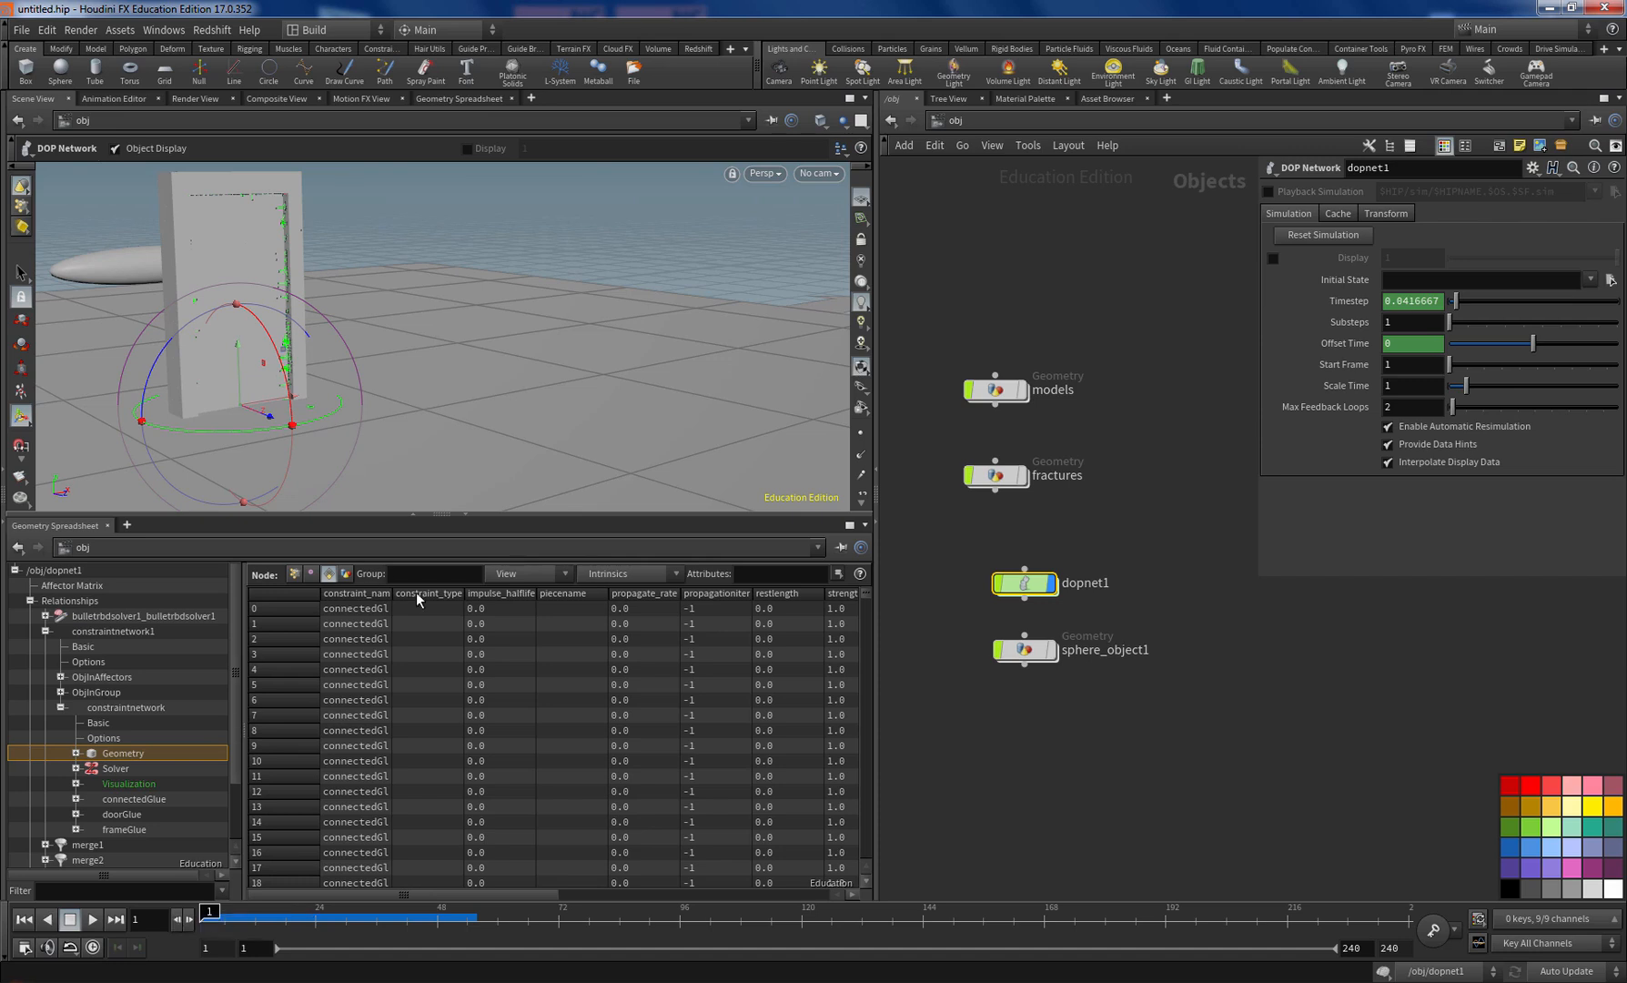
Step: Enlarge the 3D view over the geometry spreadsheet and collapse the constraintnetwork1 and Relationships branches of dopnet1
drag(579, 515, 555, 736)
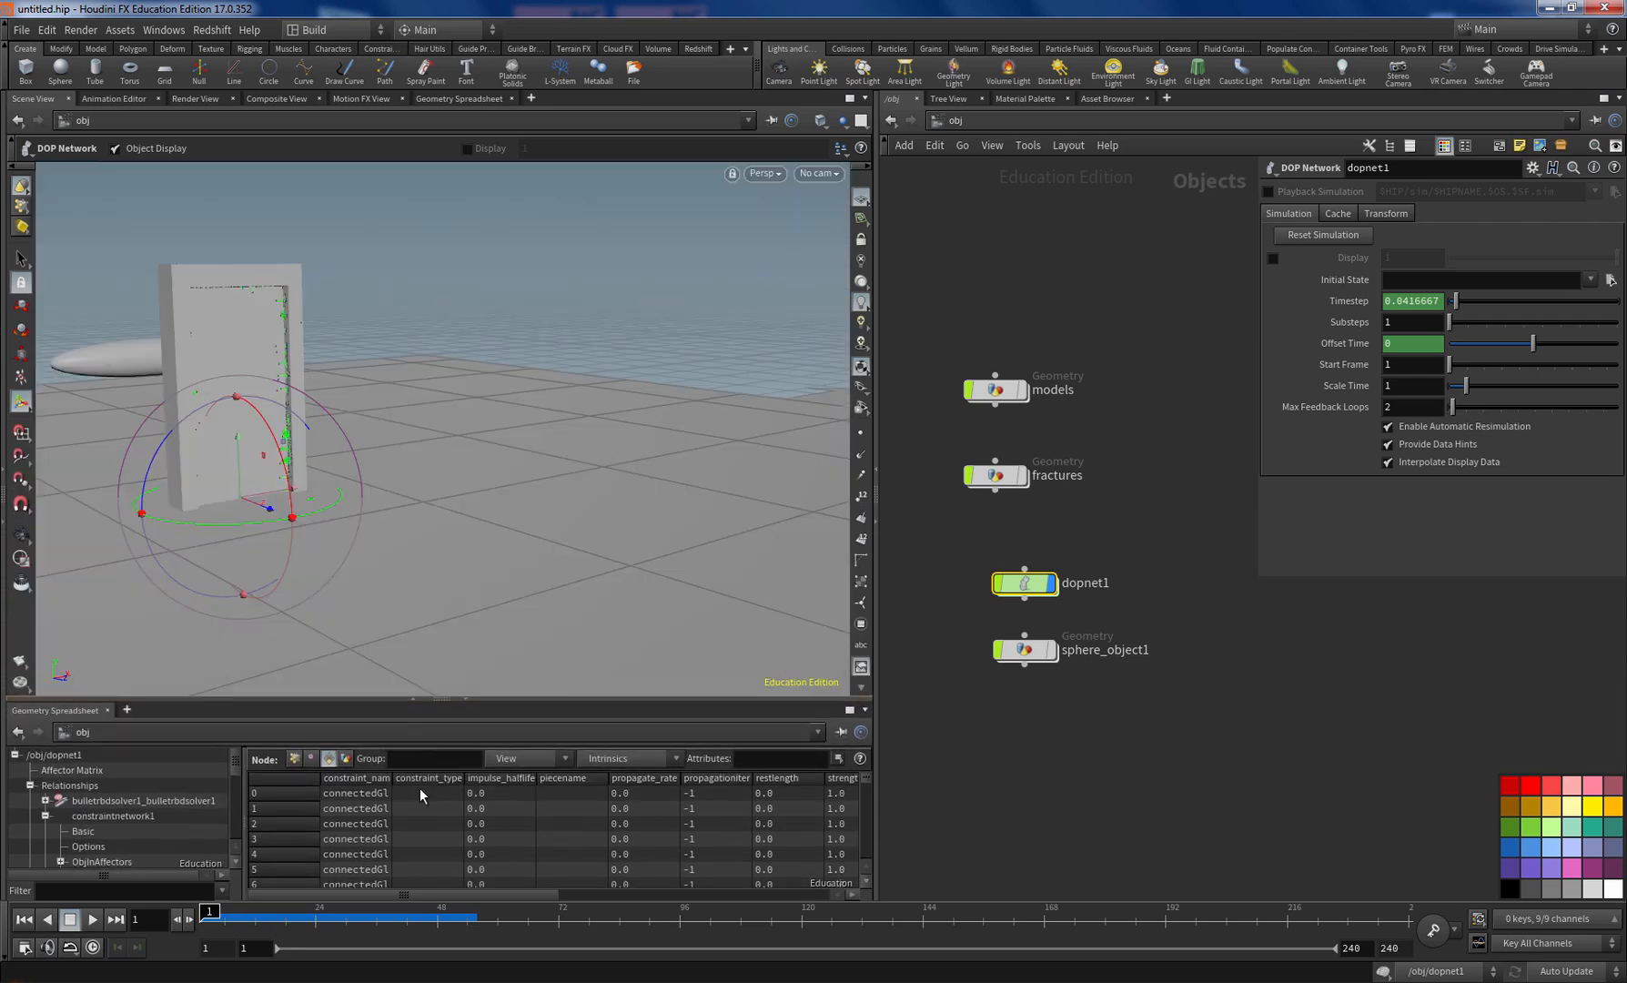
click(46, 816)
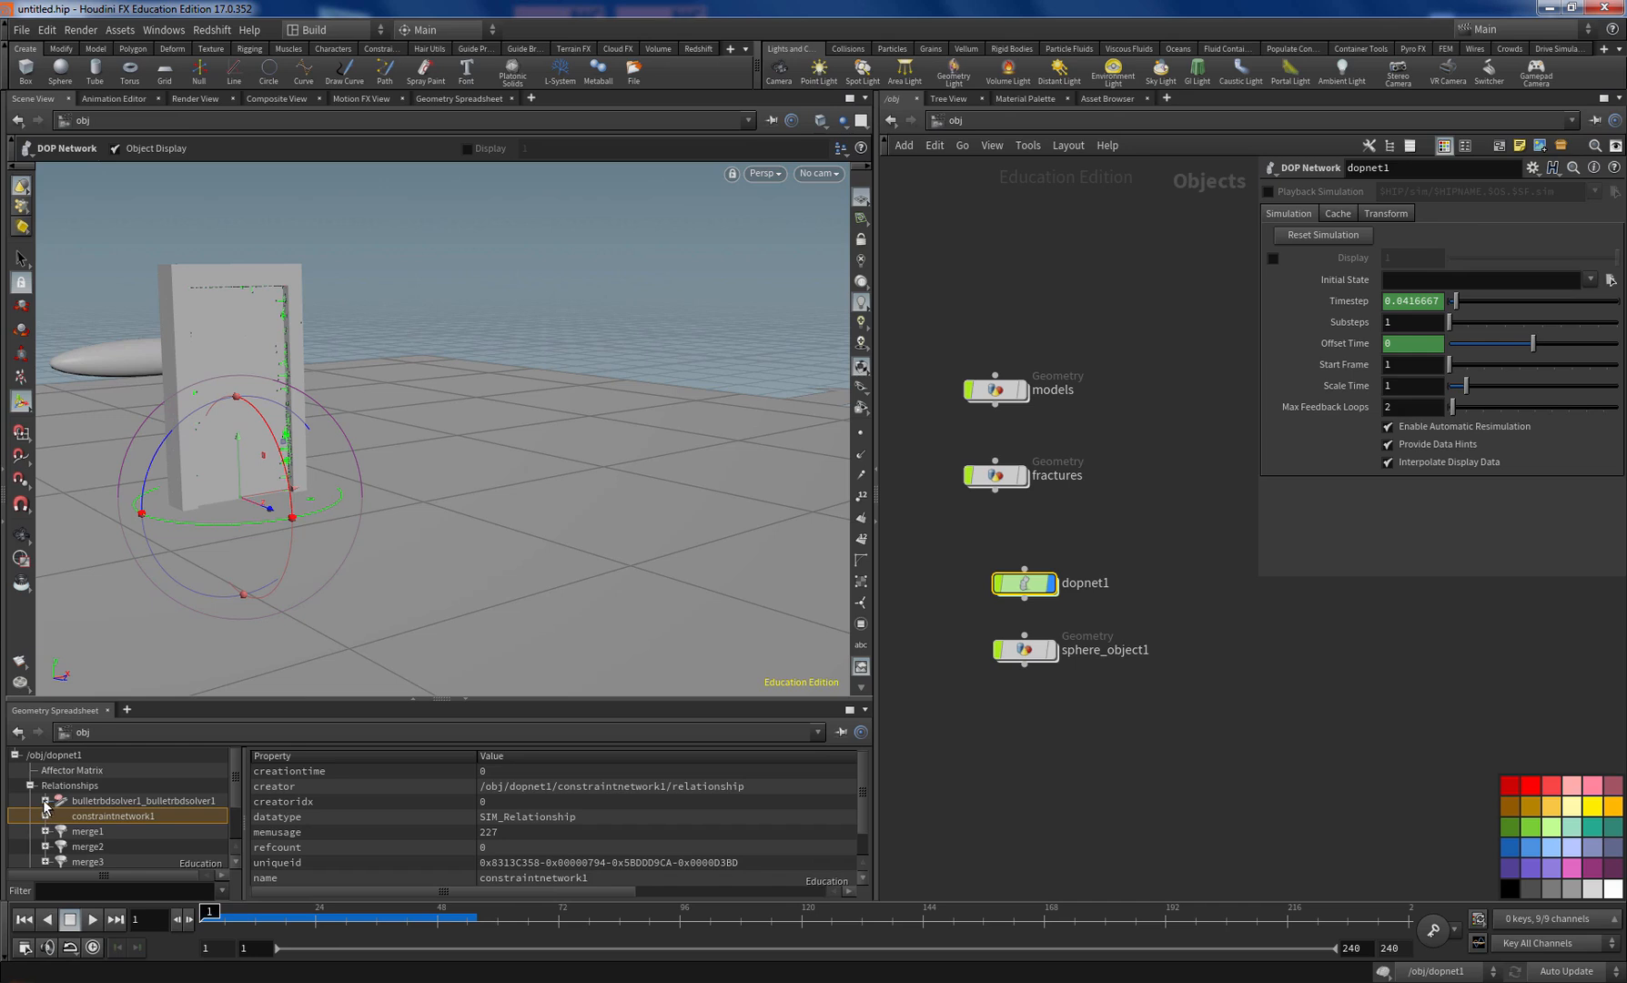
click(31, 786)
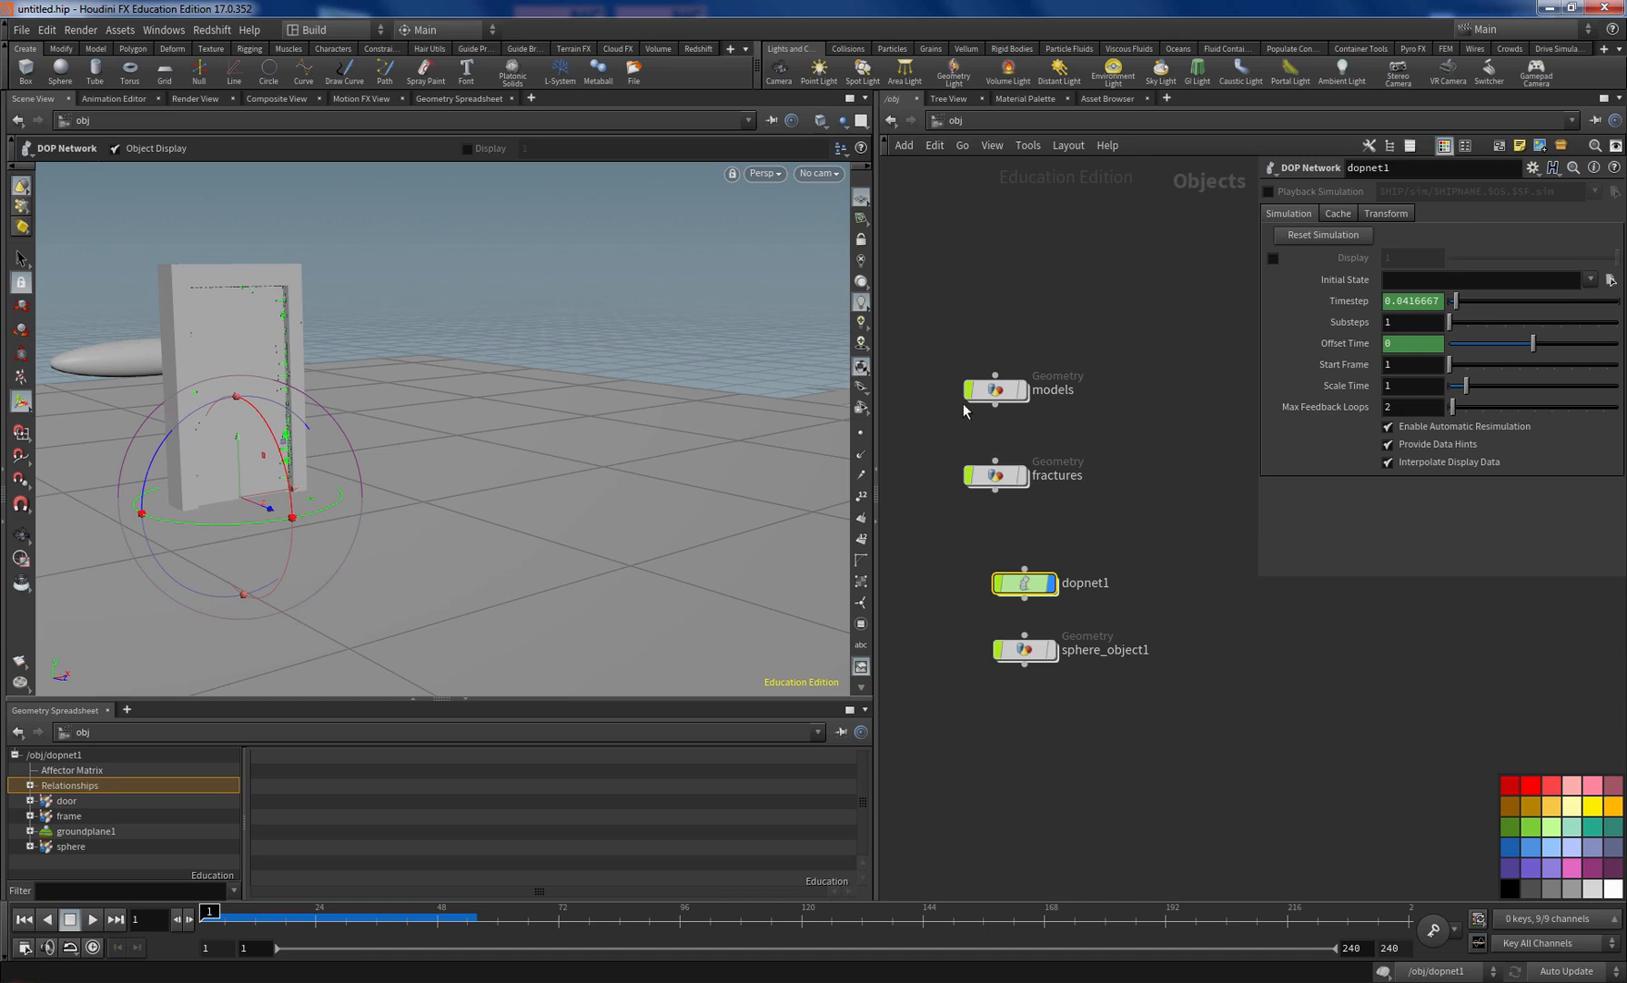
Step: Open the models network and inspect the door box and its DOOR_OUT output in the viewport
mouse_move(995, 391)
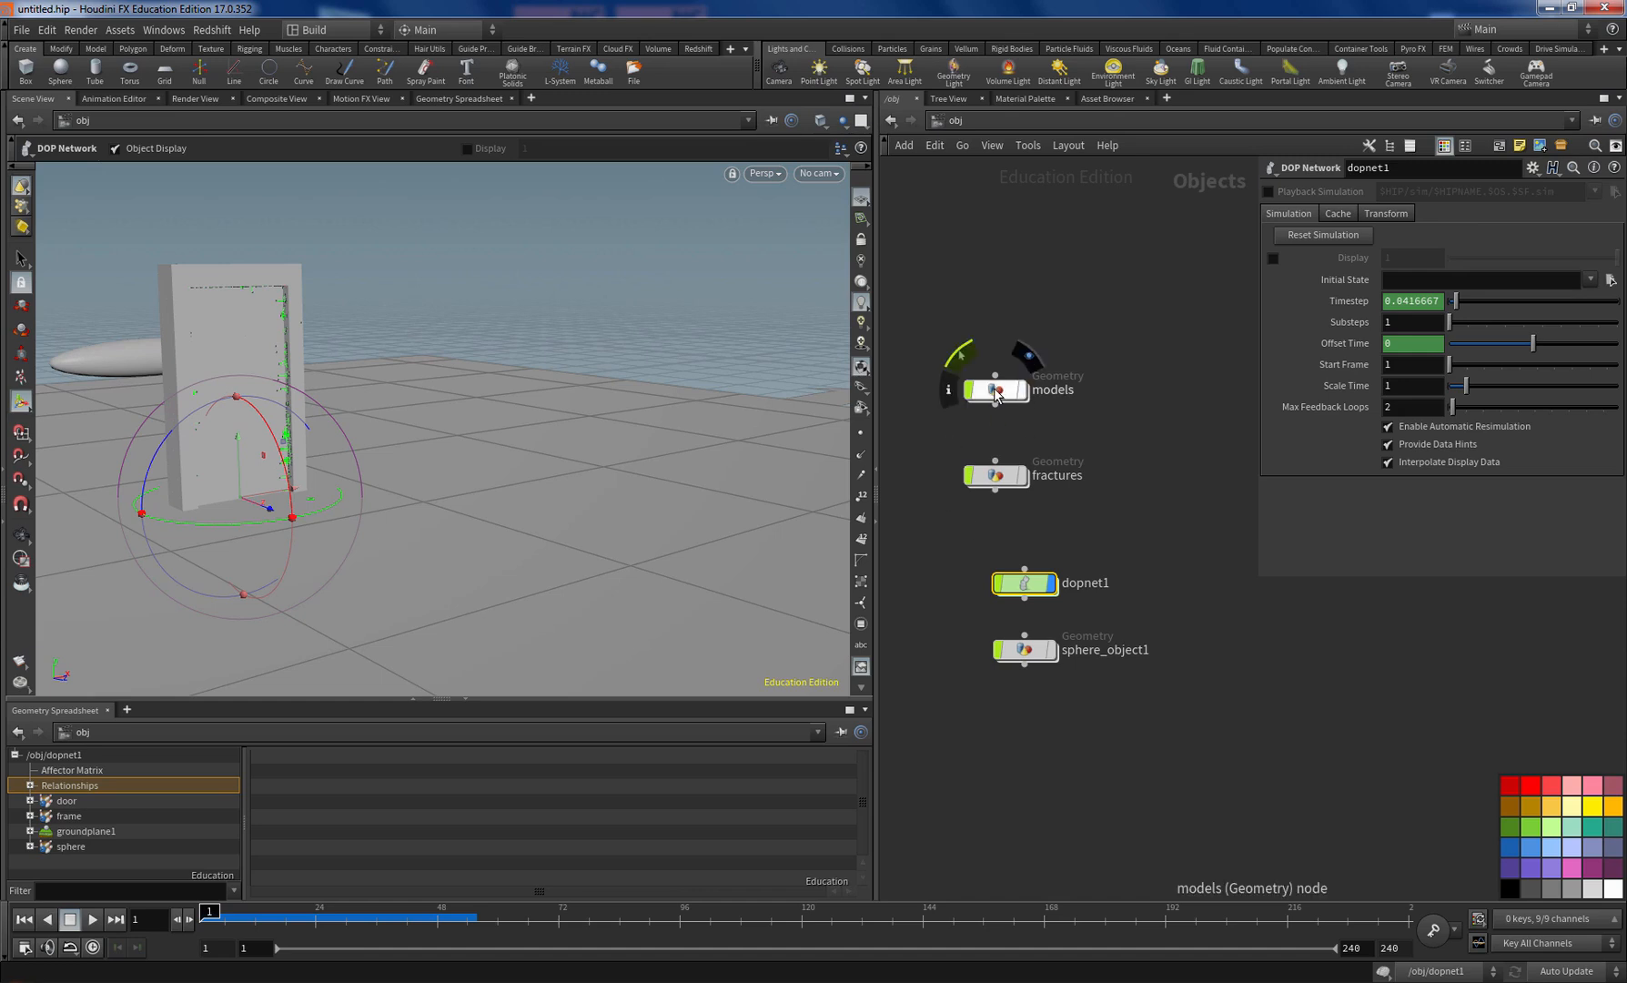
double_click(995, 392)
scroll(1097, 428, down, 3)
middle_drag(1099, 422, 1038, 490)
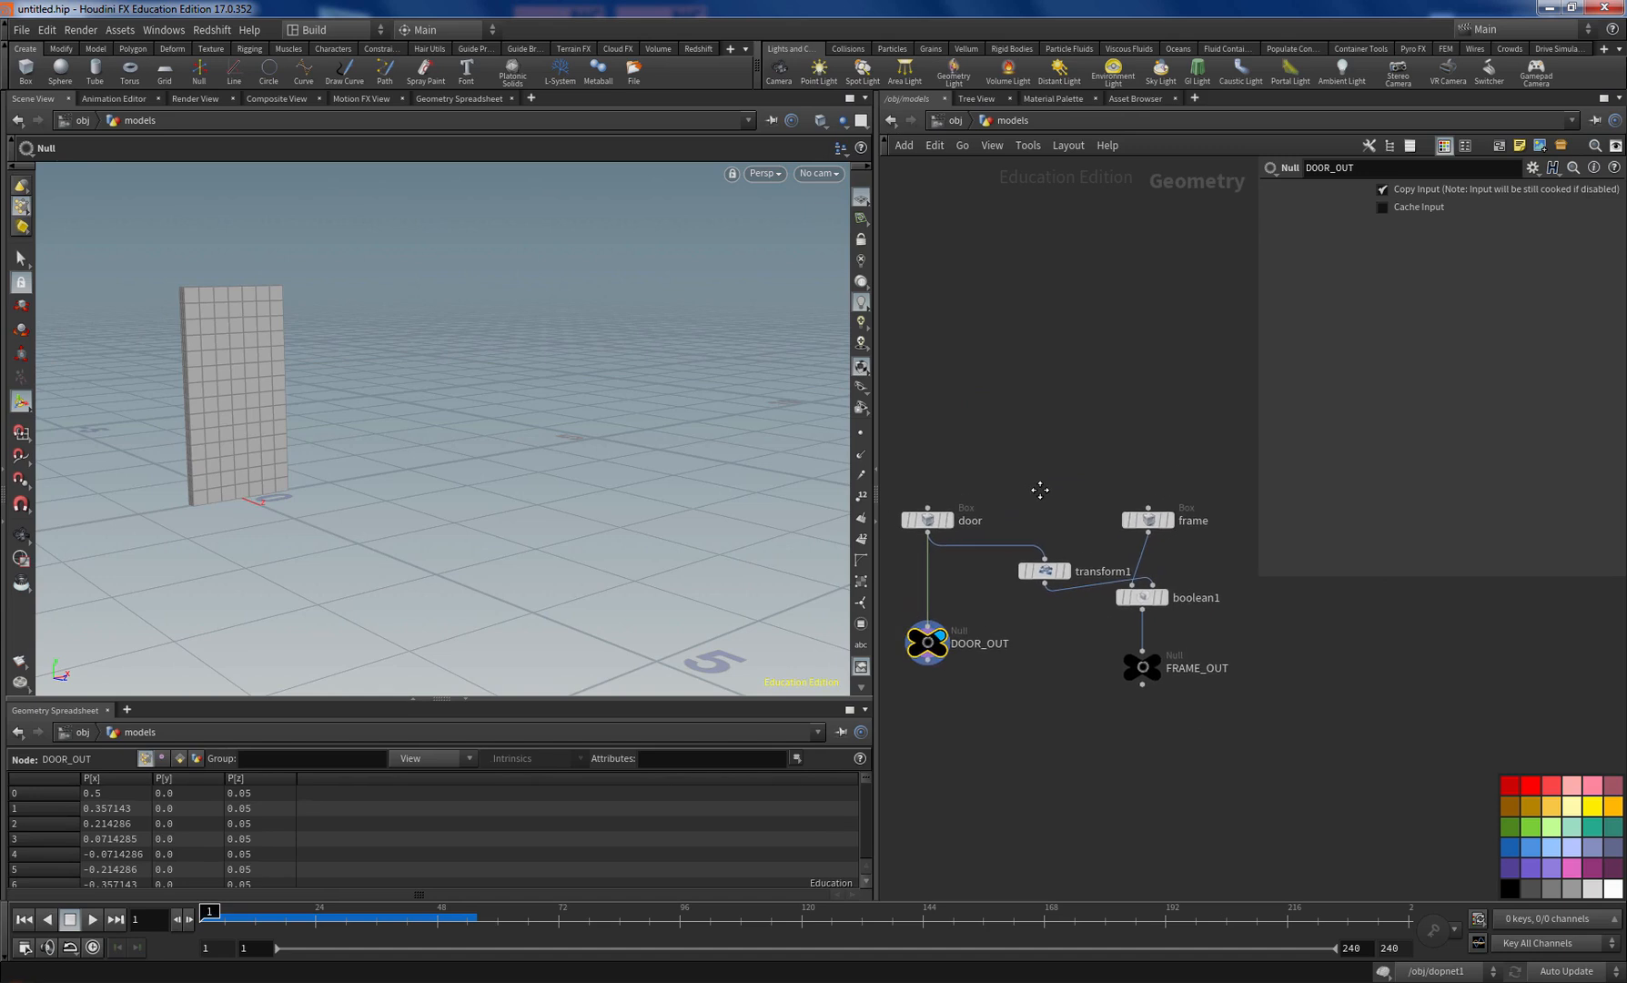
click(951, 526)
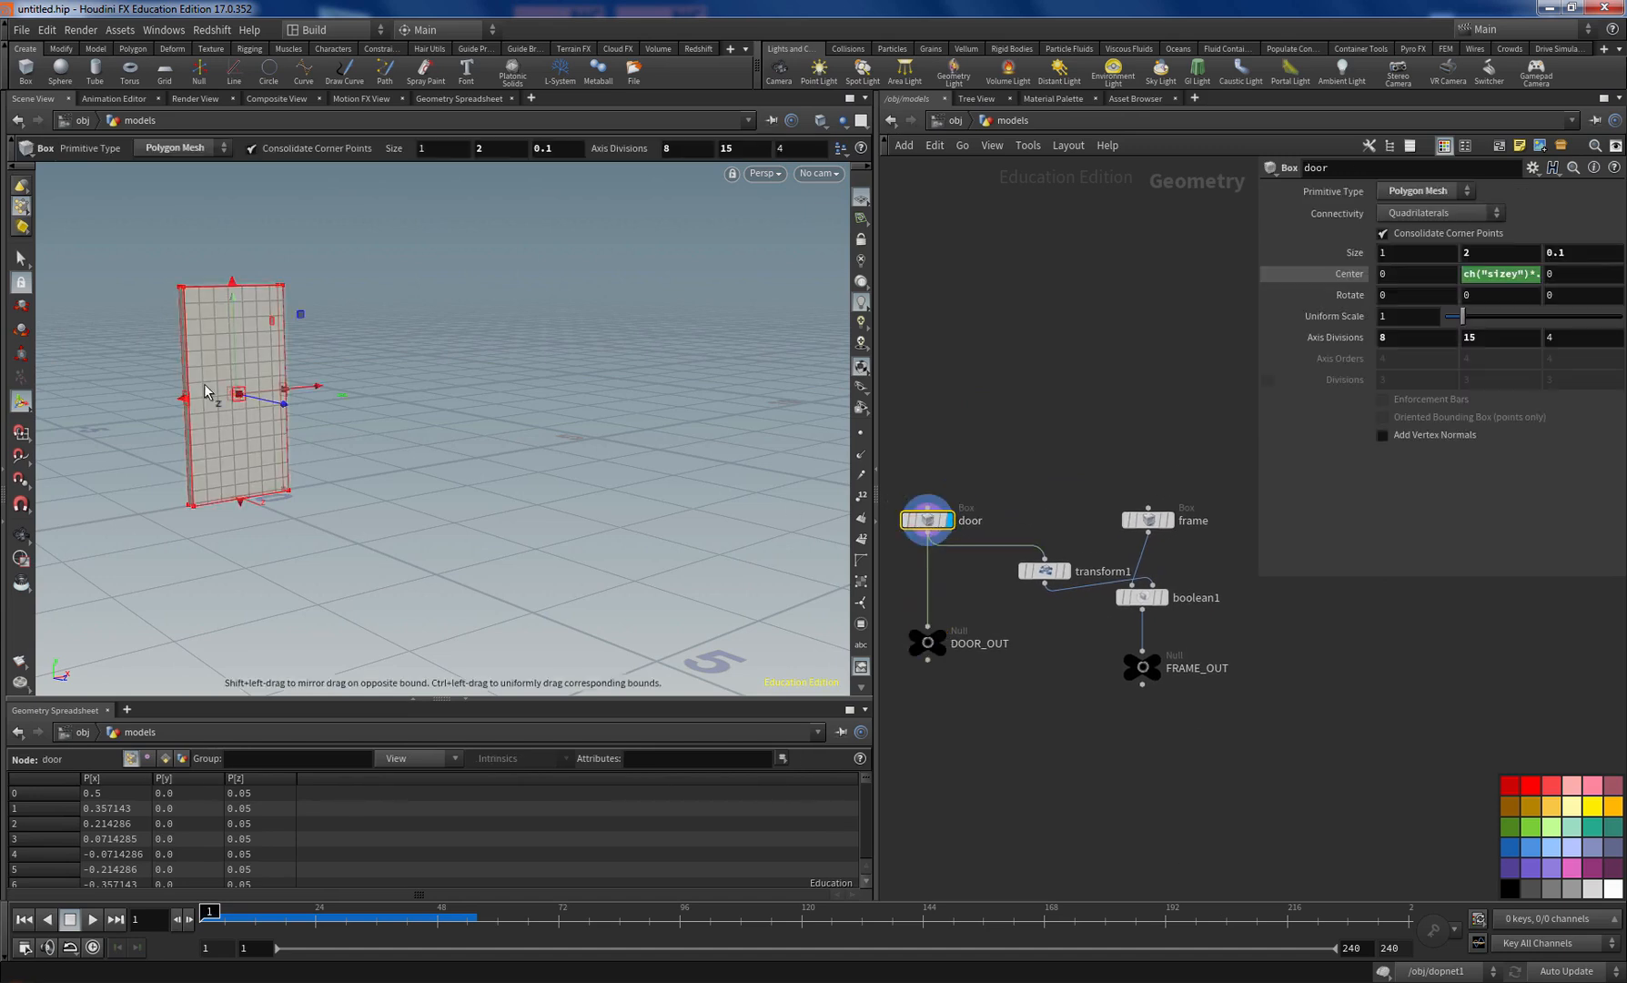
click(930, 642)
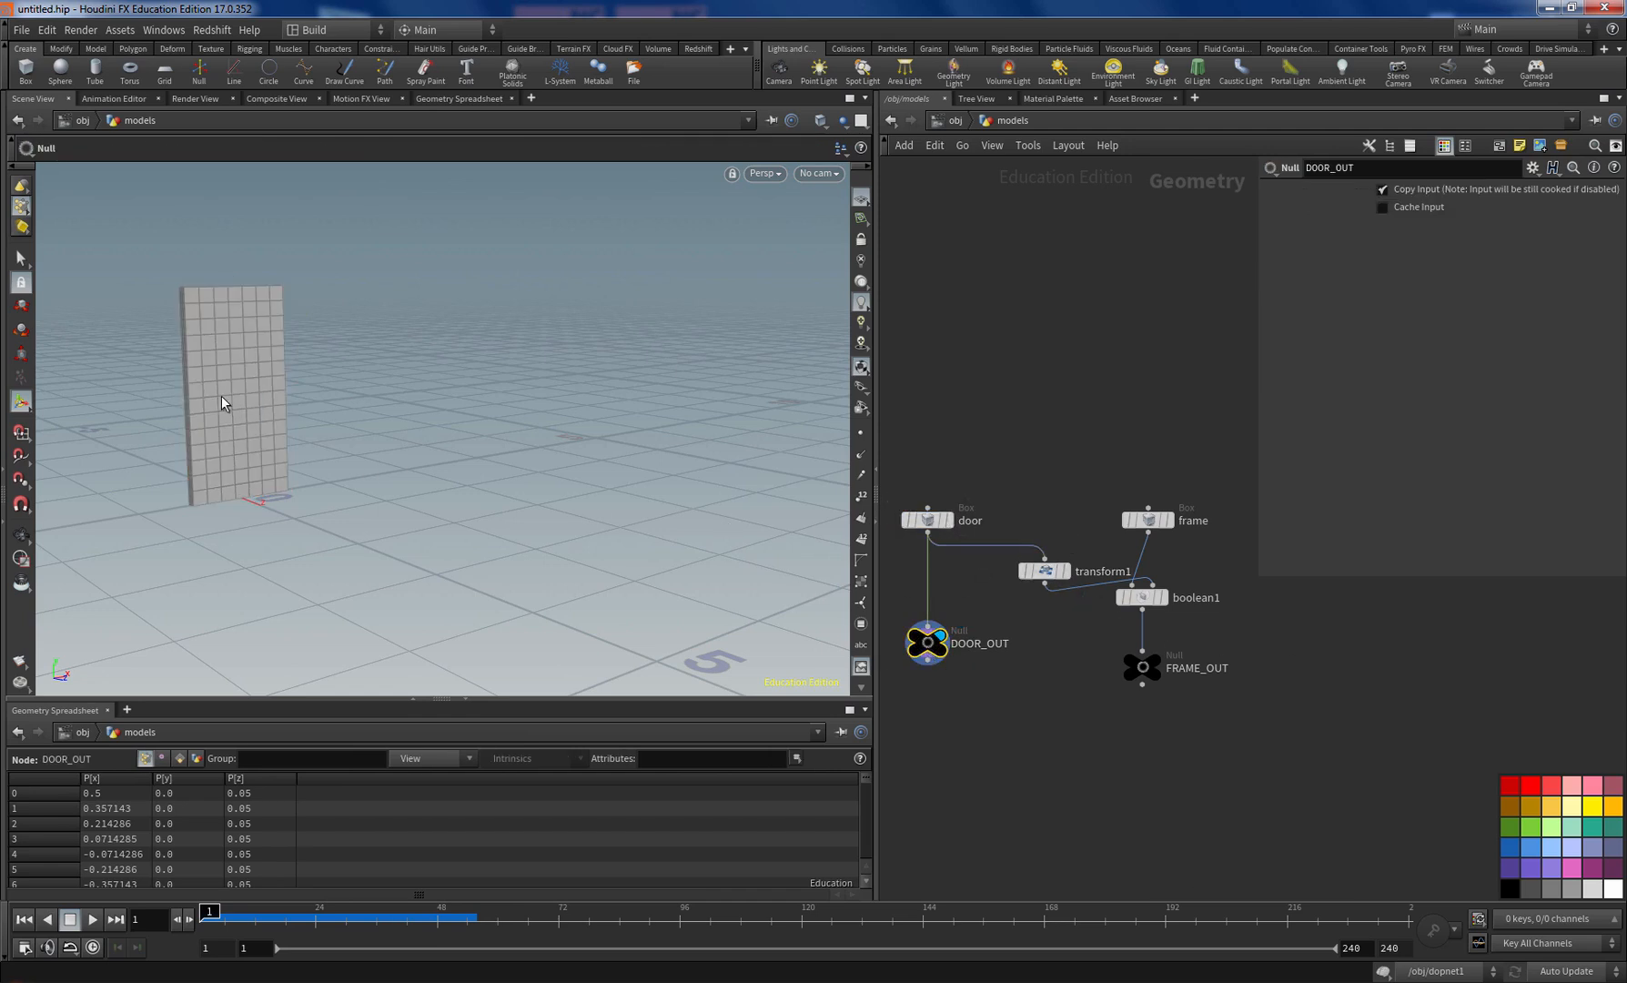
Step: Inspect how the frame is modelled by displaying transform1, the frame box, boolean1 and FRAME_OUT in turn
click(1067, 571)
click(1047, 571)
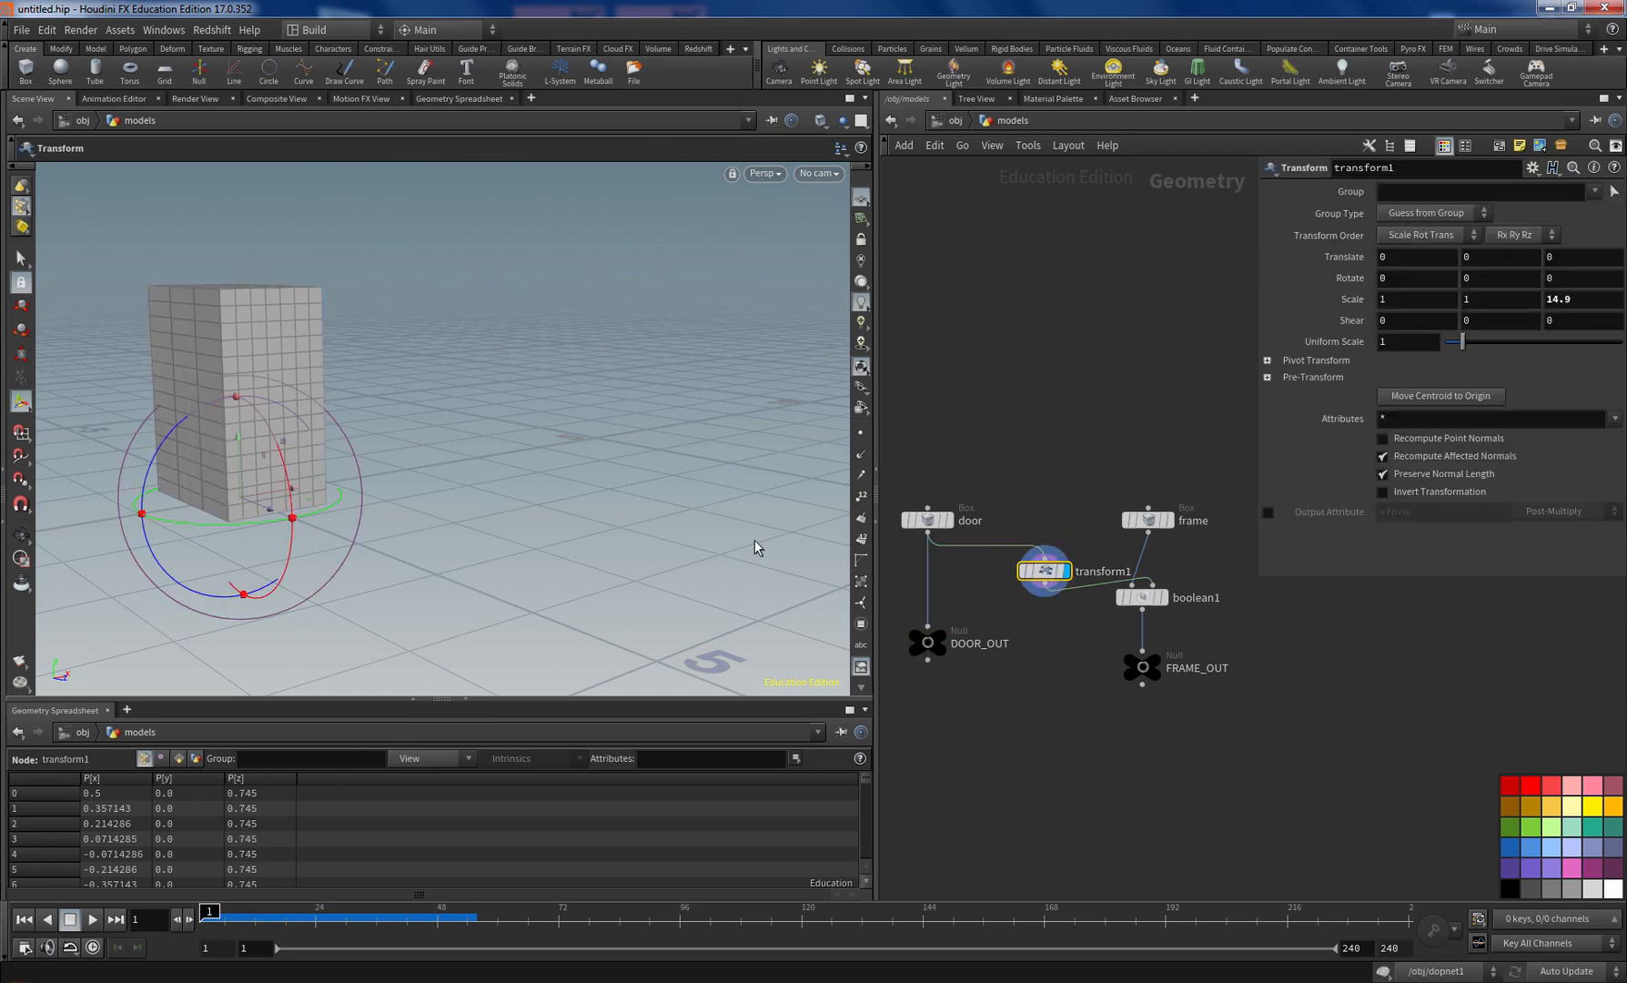
click(1170, 521)
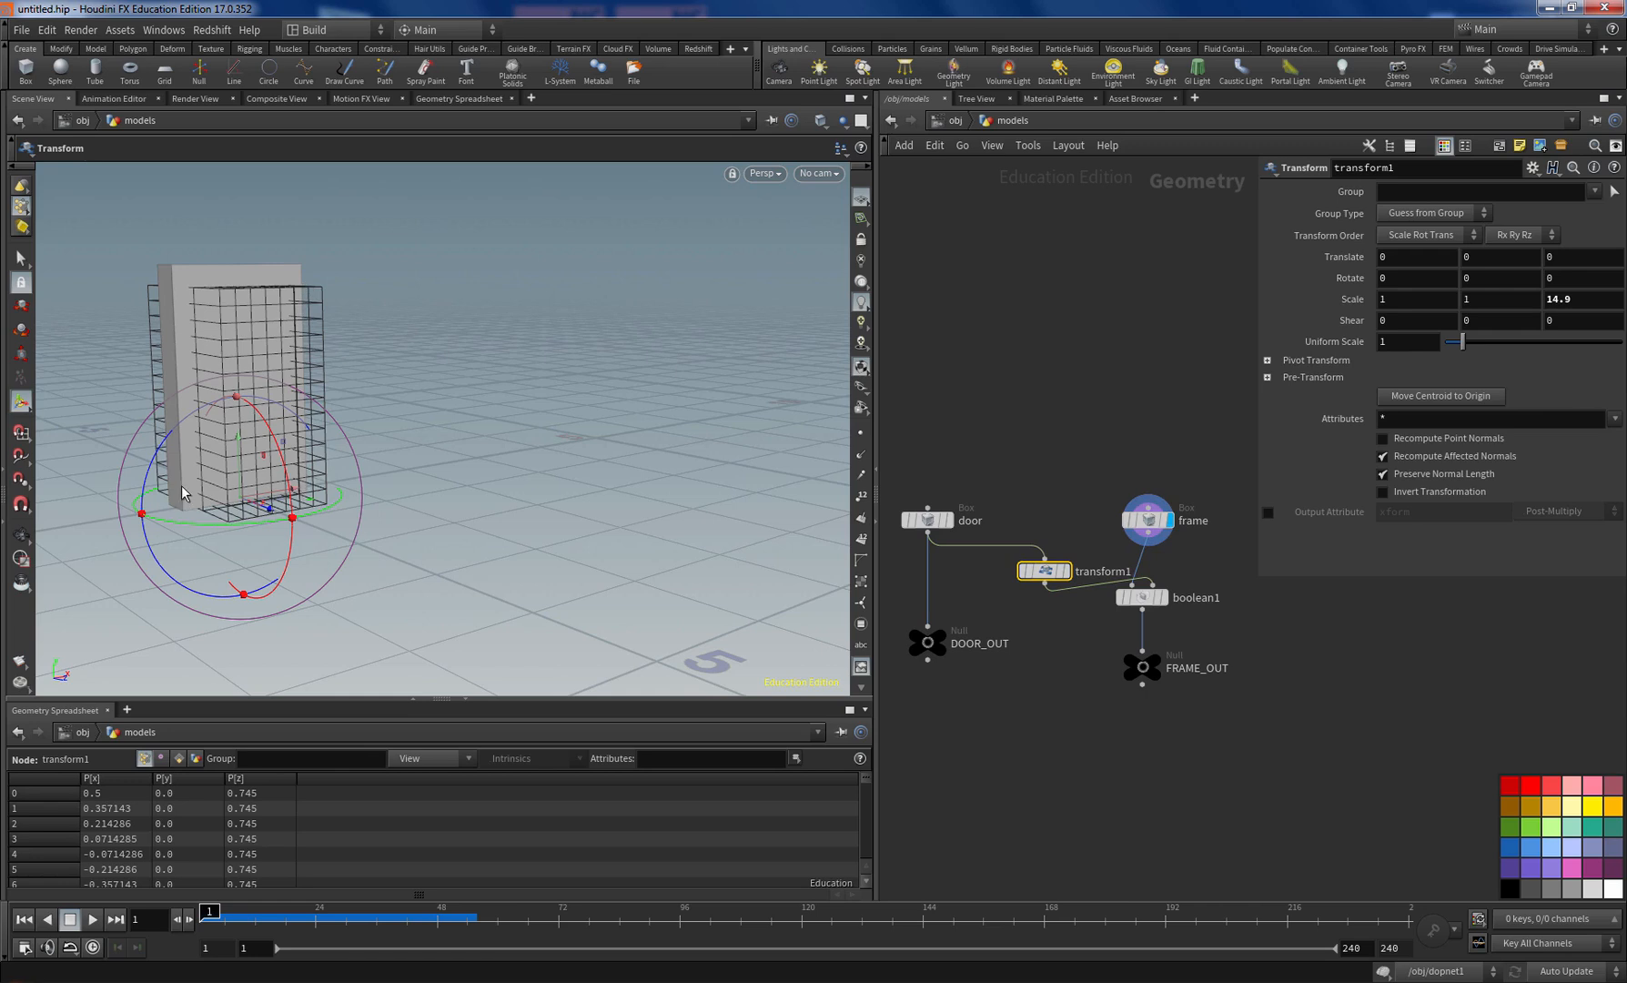
click(1169, 622)
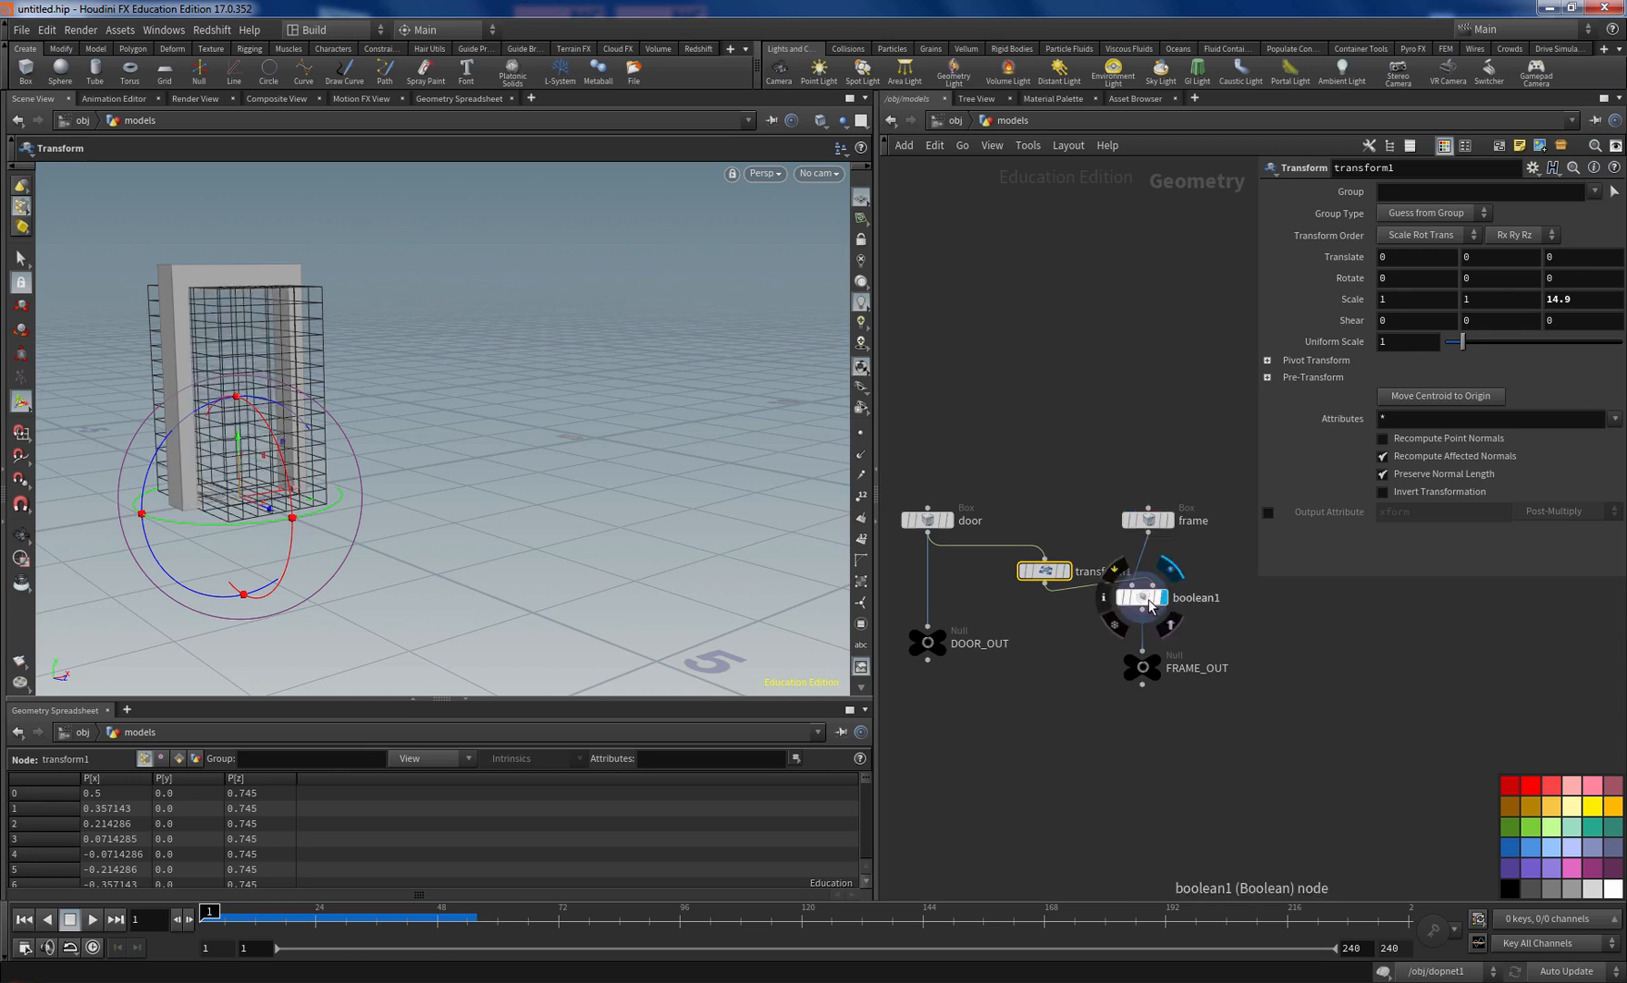
click(1142, 597)
key(Escape)
mouse_move(320, 404)
mouse_down()
mouse_move(131, 400)
mouse_move(293, 405)
mouse_up()
click(1164, 679)
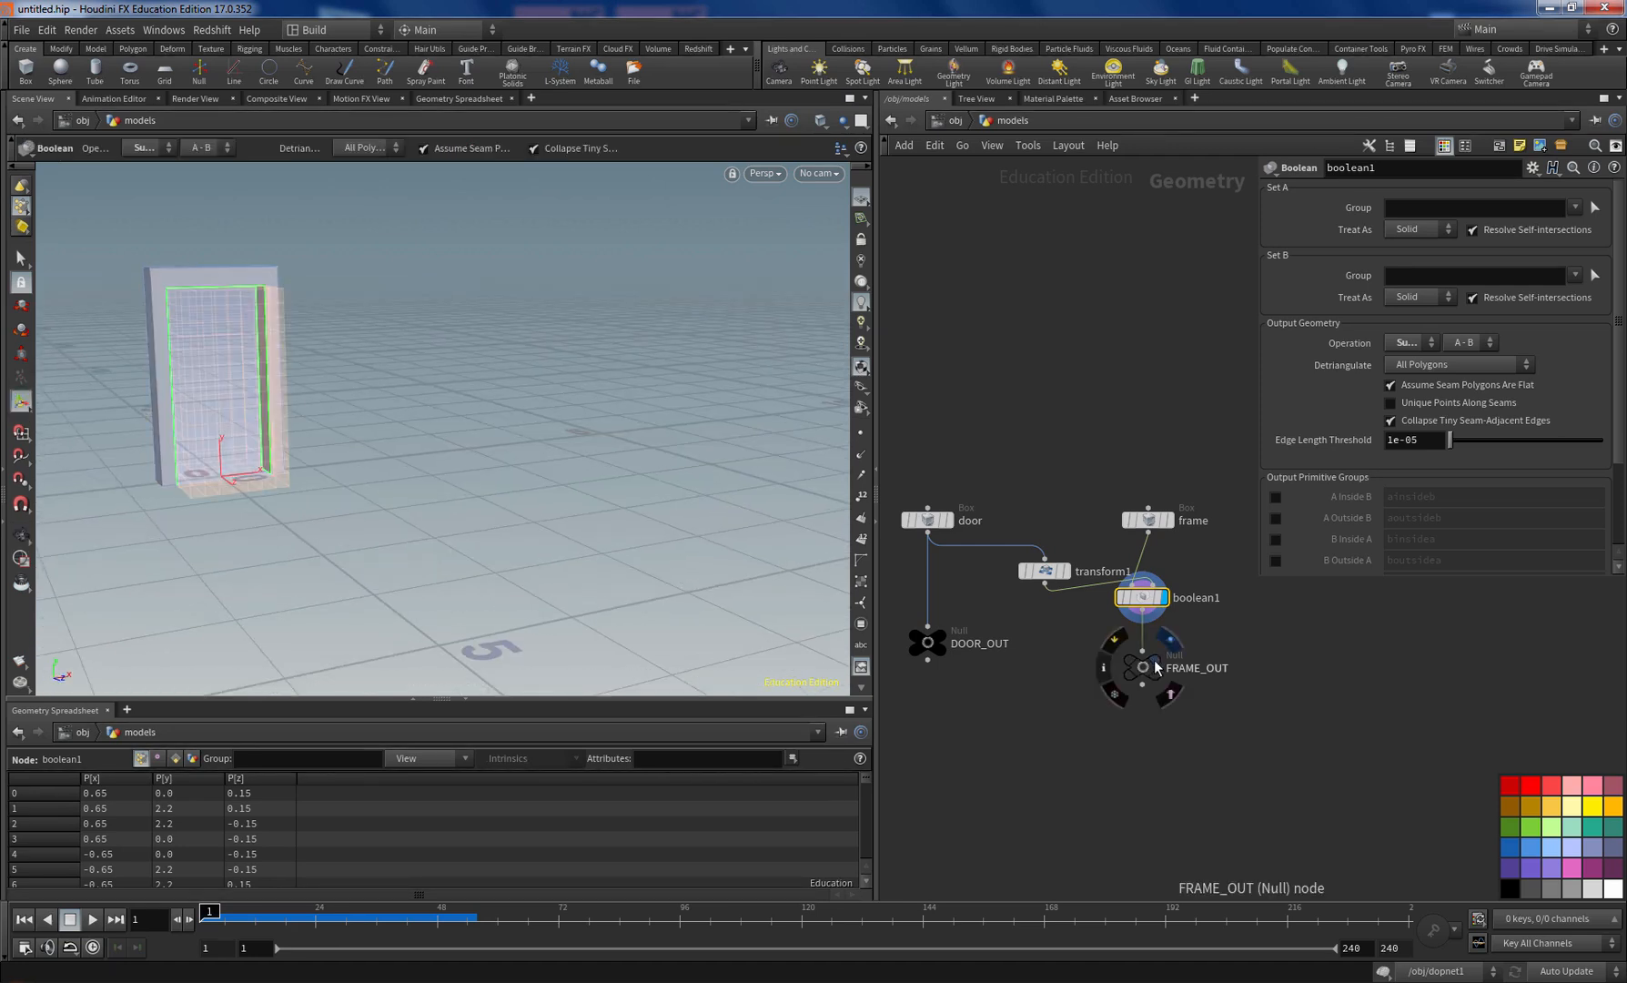
click(1142, 667)
key(Return)
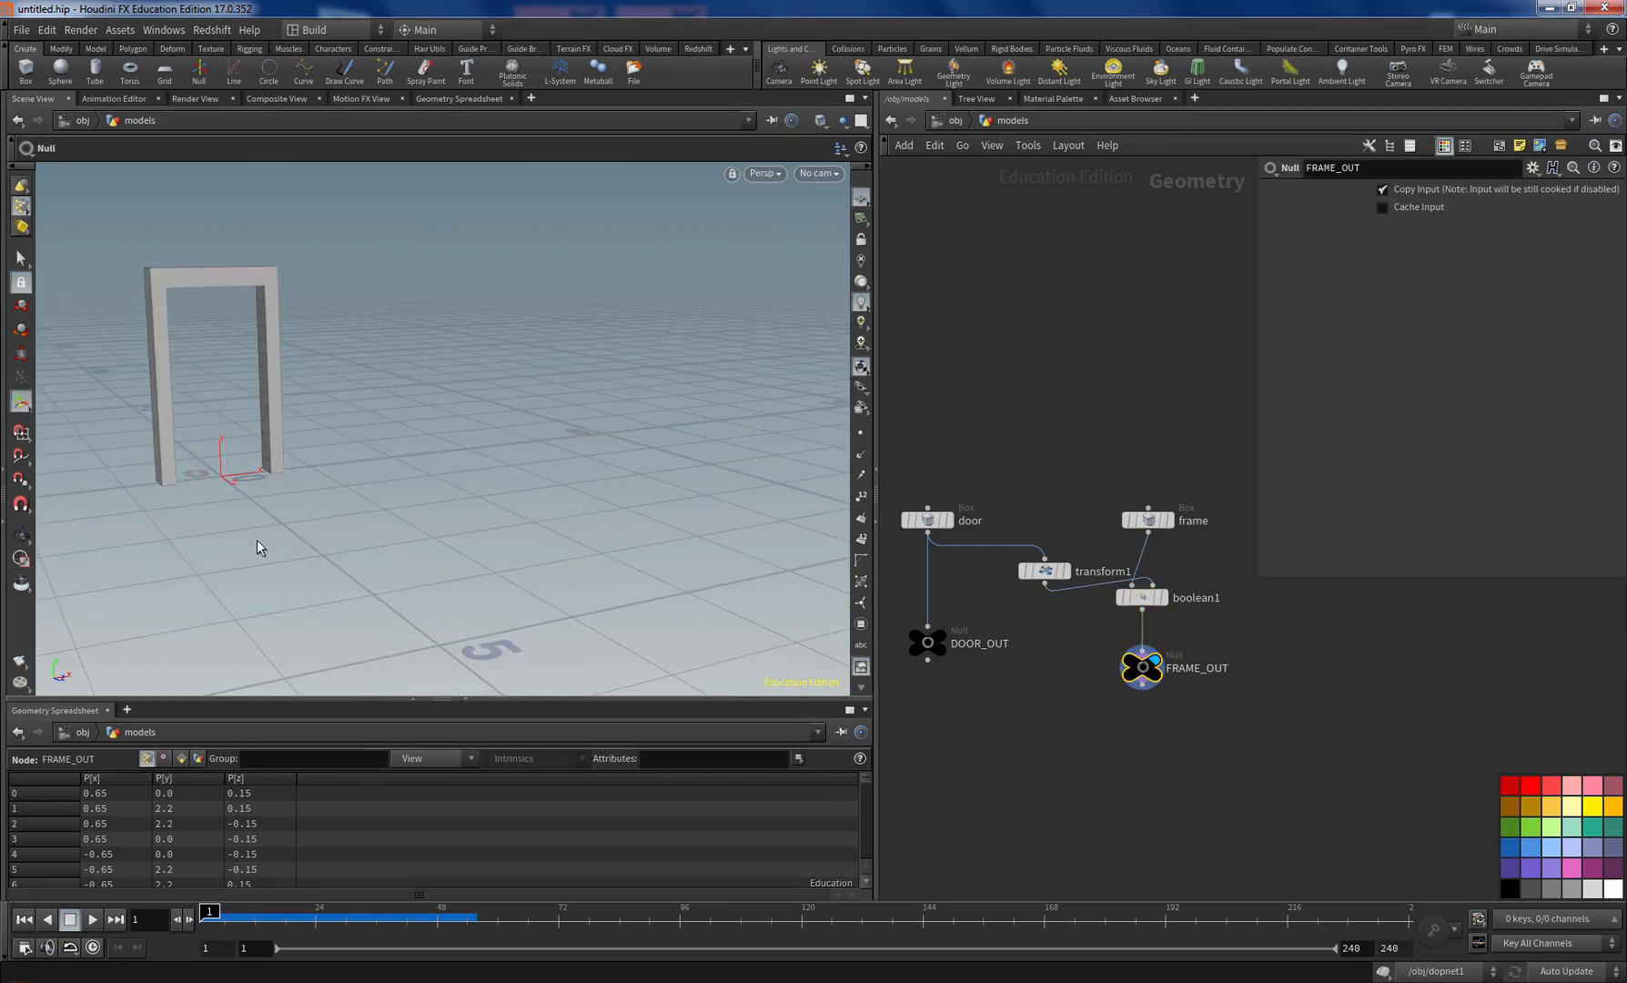
Step: Add a Merge node and wire DOOR_OUT and FRAME_OUT into it
click(952, 616)
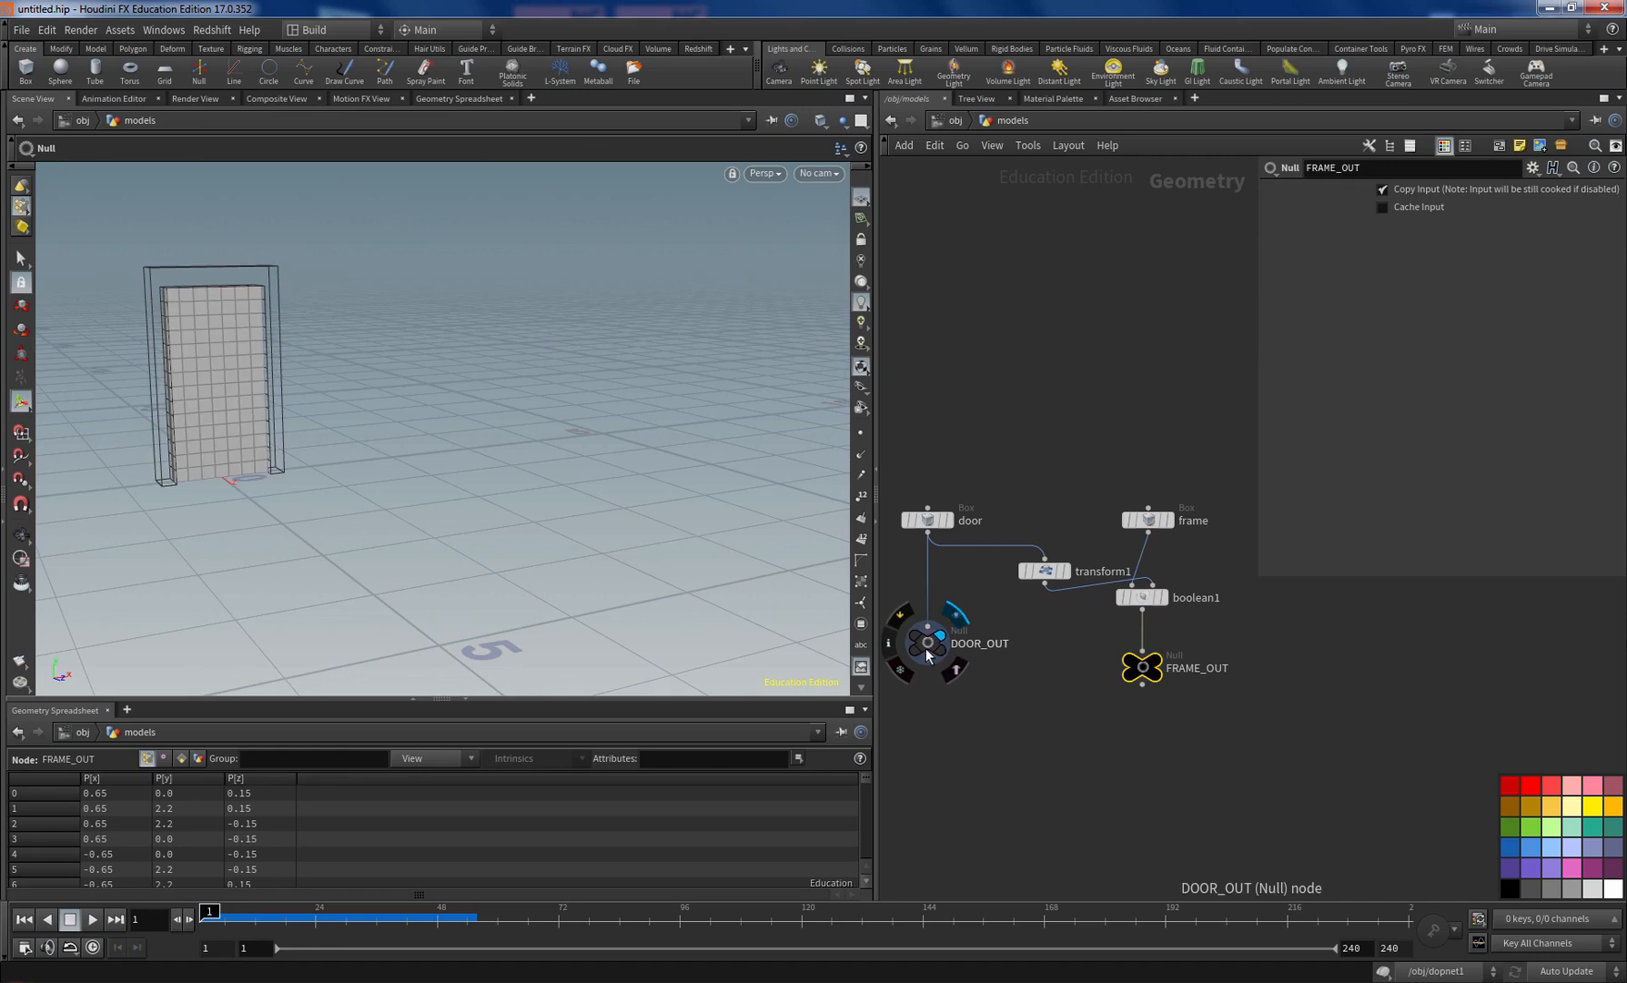
click(928, 643)
key(Tab)
text(merge)
key(Return)
click(1038, 665)
click(927, 660)
click(1038, 652)
click(1142, 683)
click(1044, 653)
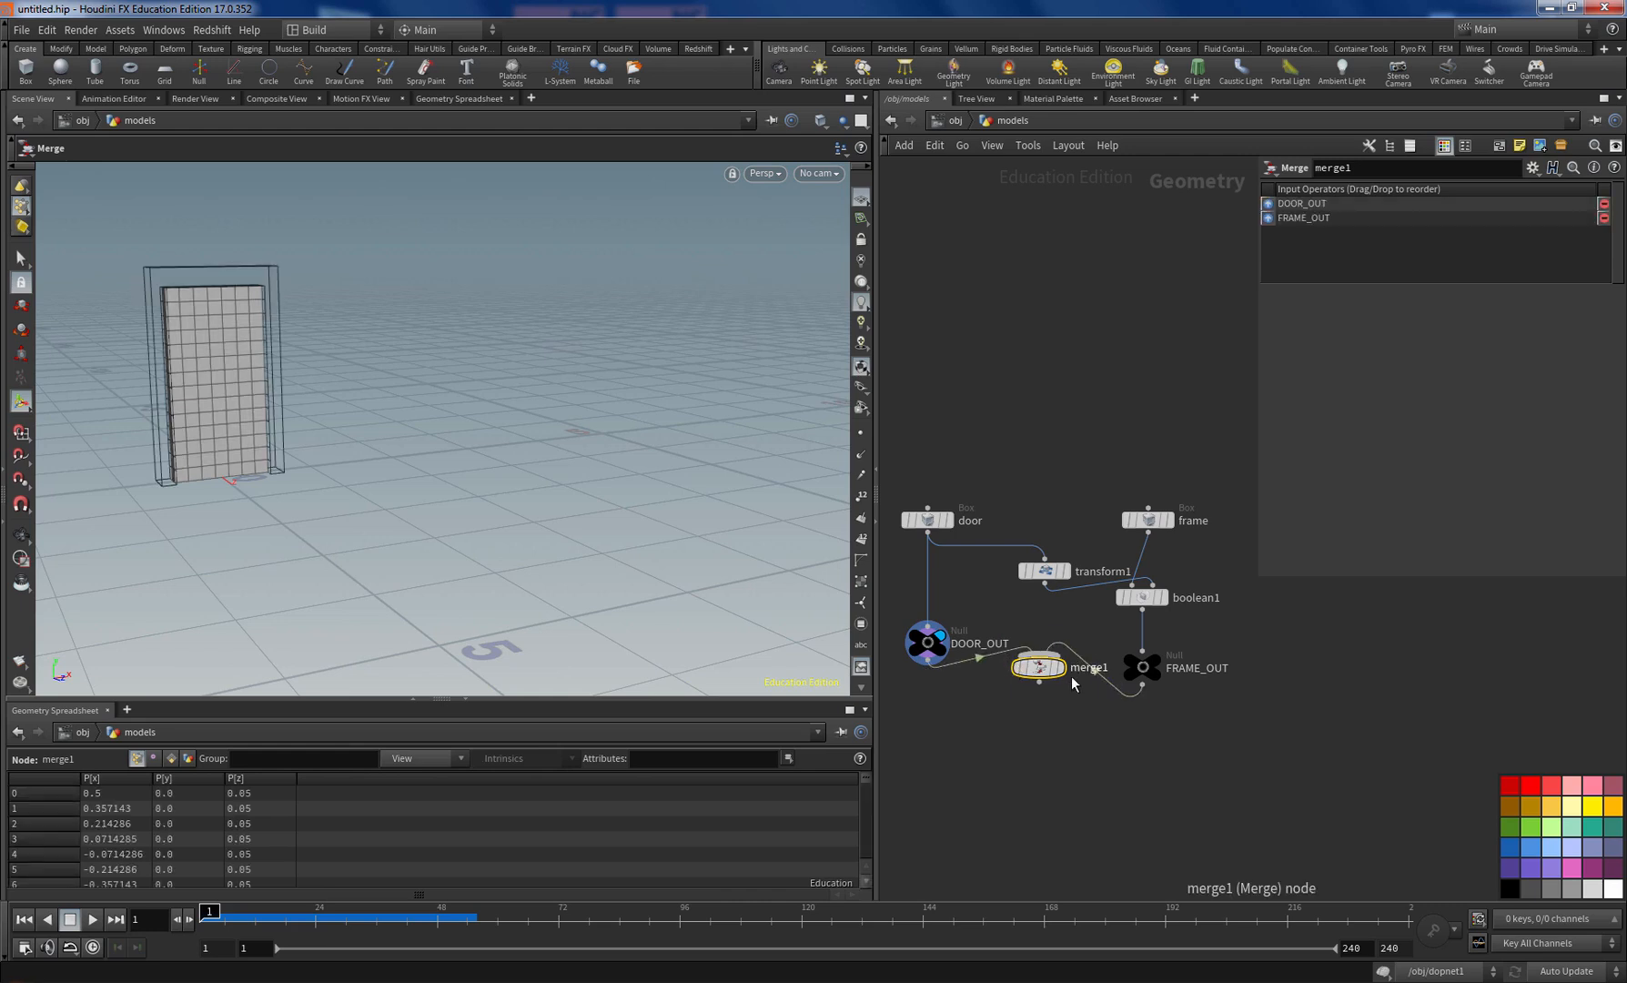
Step: Preview the merged door and frame in the viewport, and delete the Merge node
click(1058, 667)
key(Escape)
drag(208, 415, 386, 444)
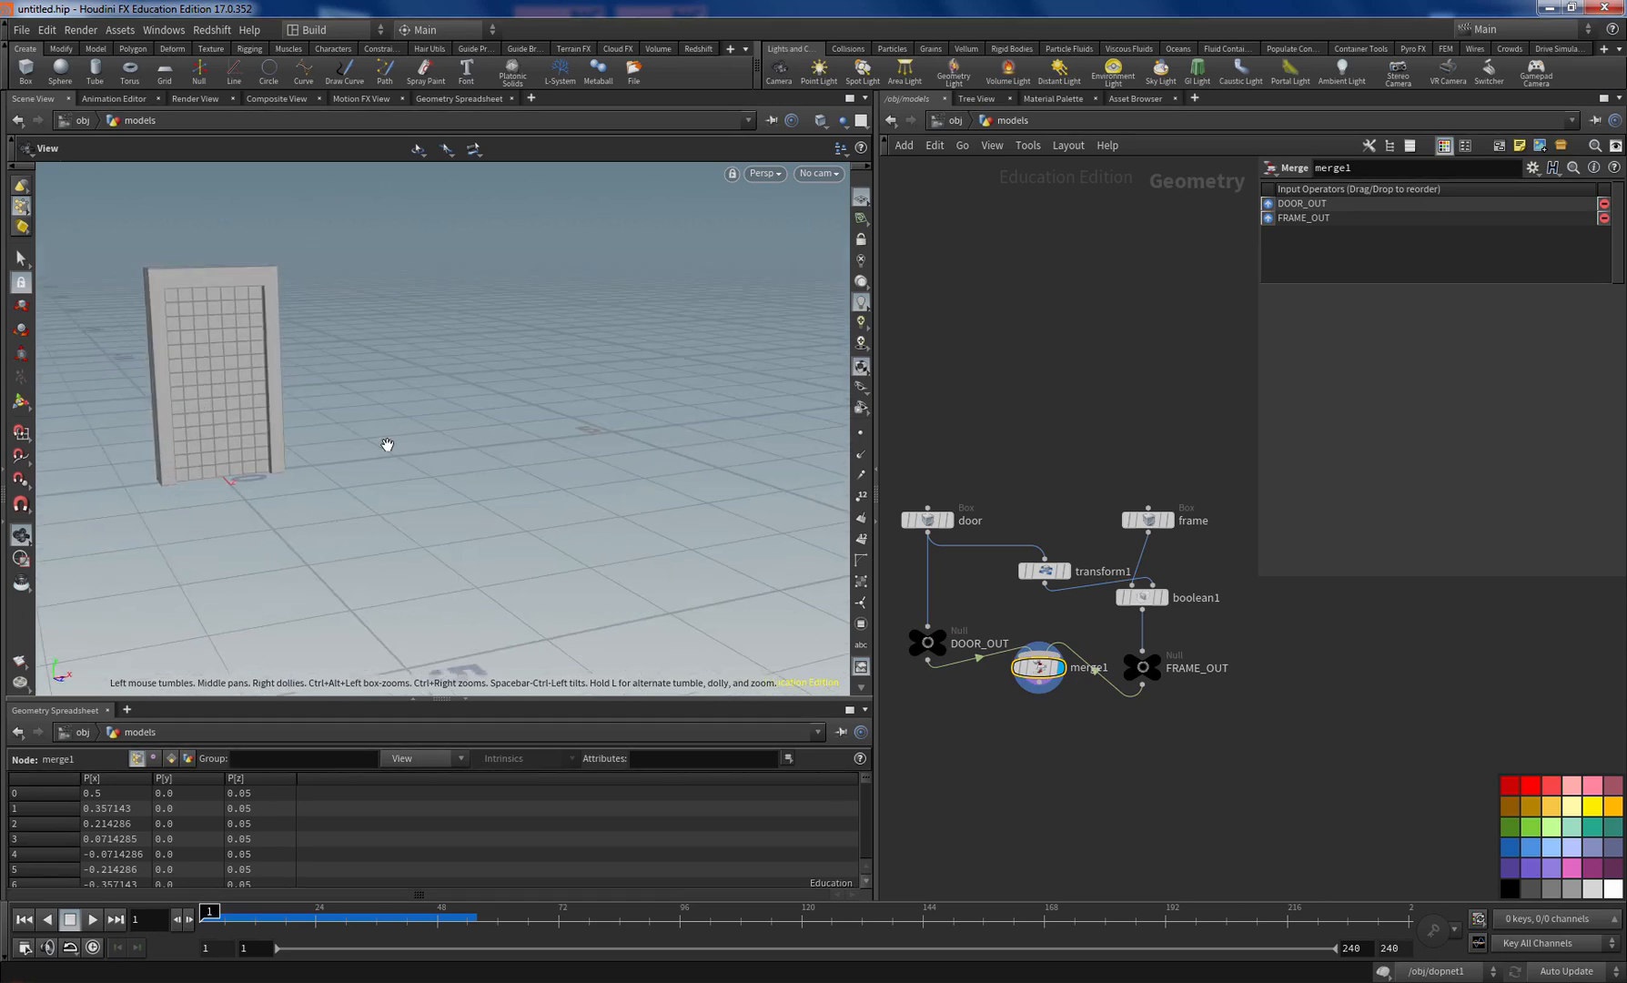
key(Delete)
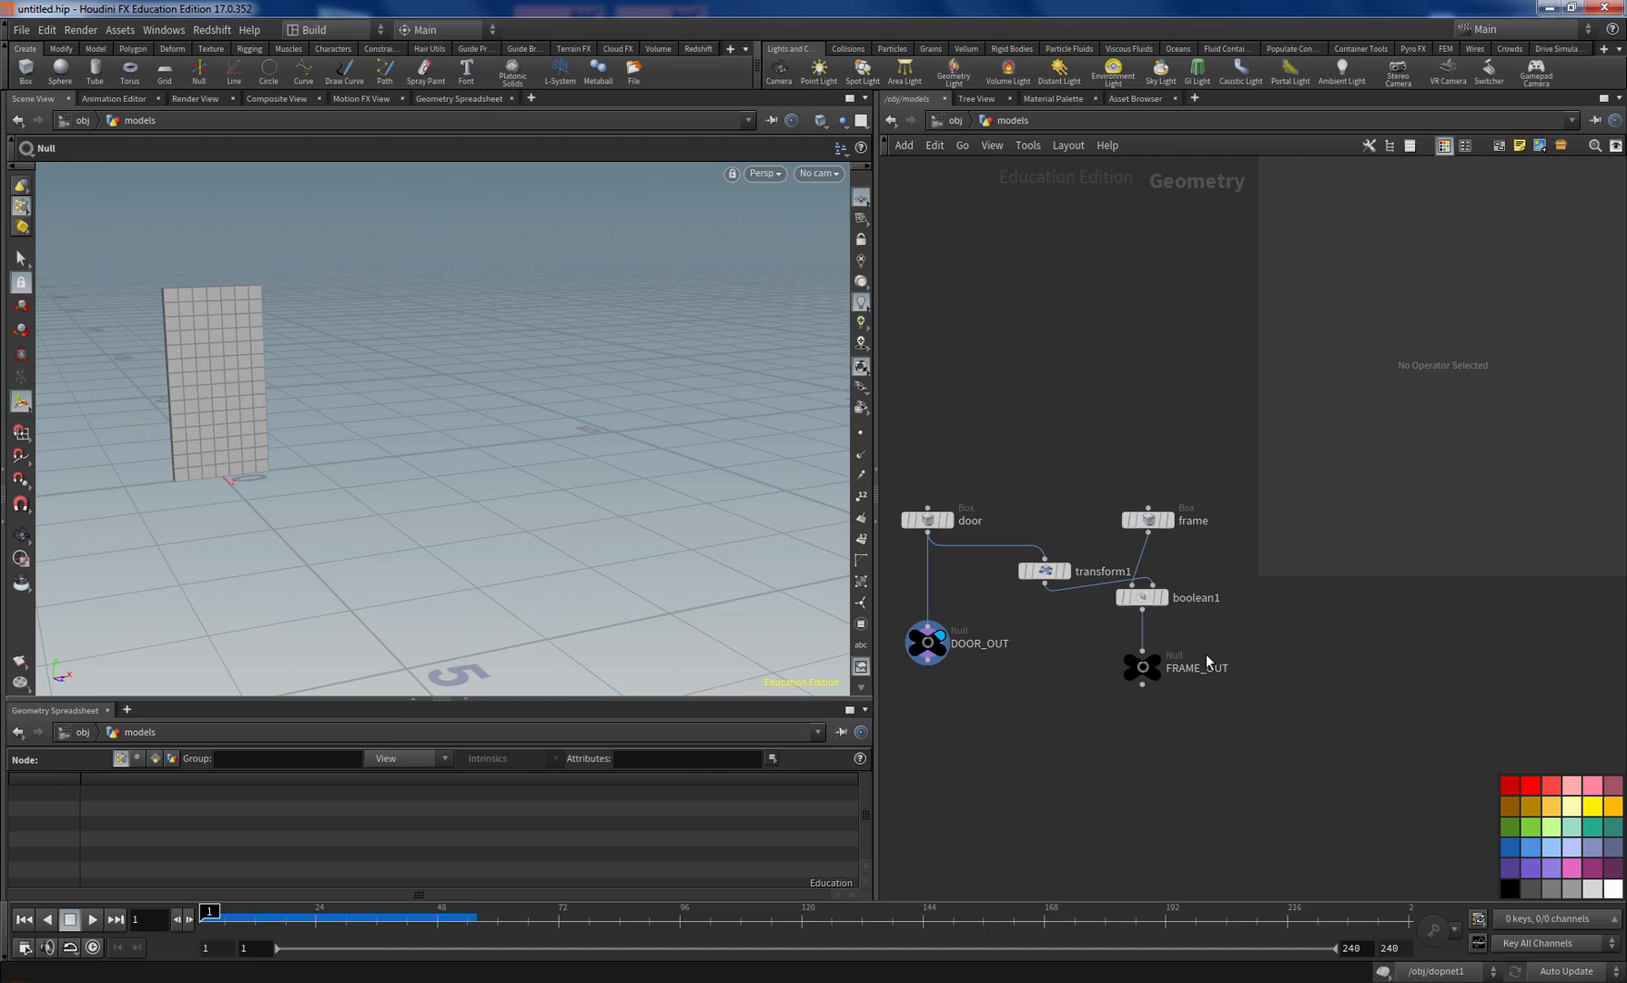
Step: Return to object level, open the fractures network and delete the two attribute delete nodes below rbdmaterialfracture1
click(952, 121)
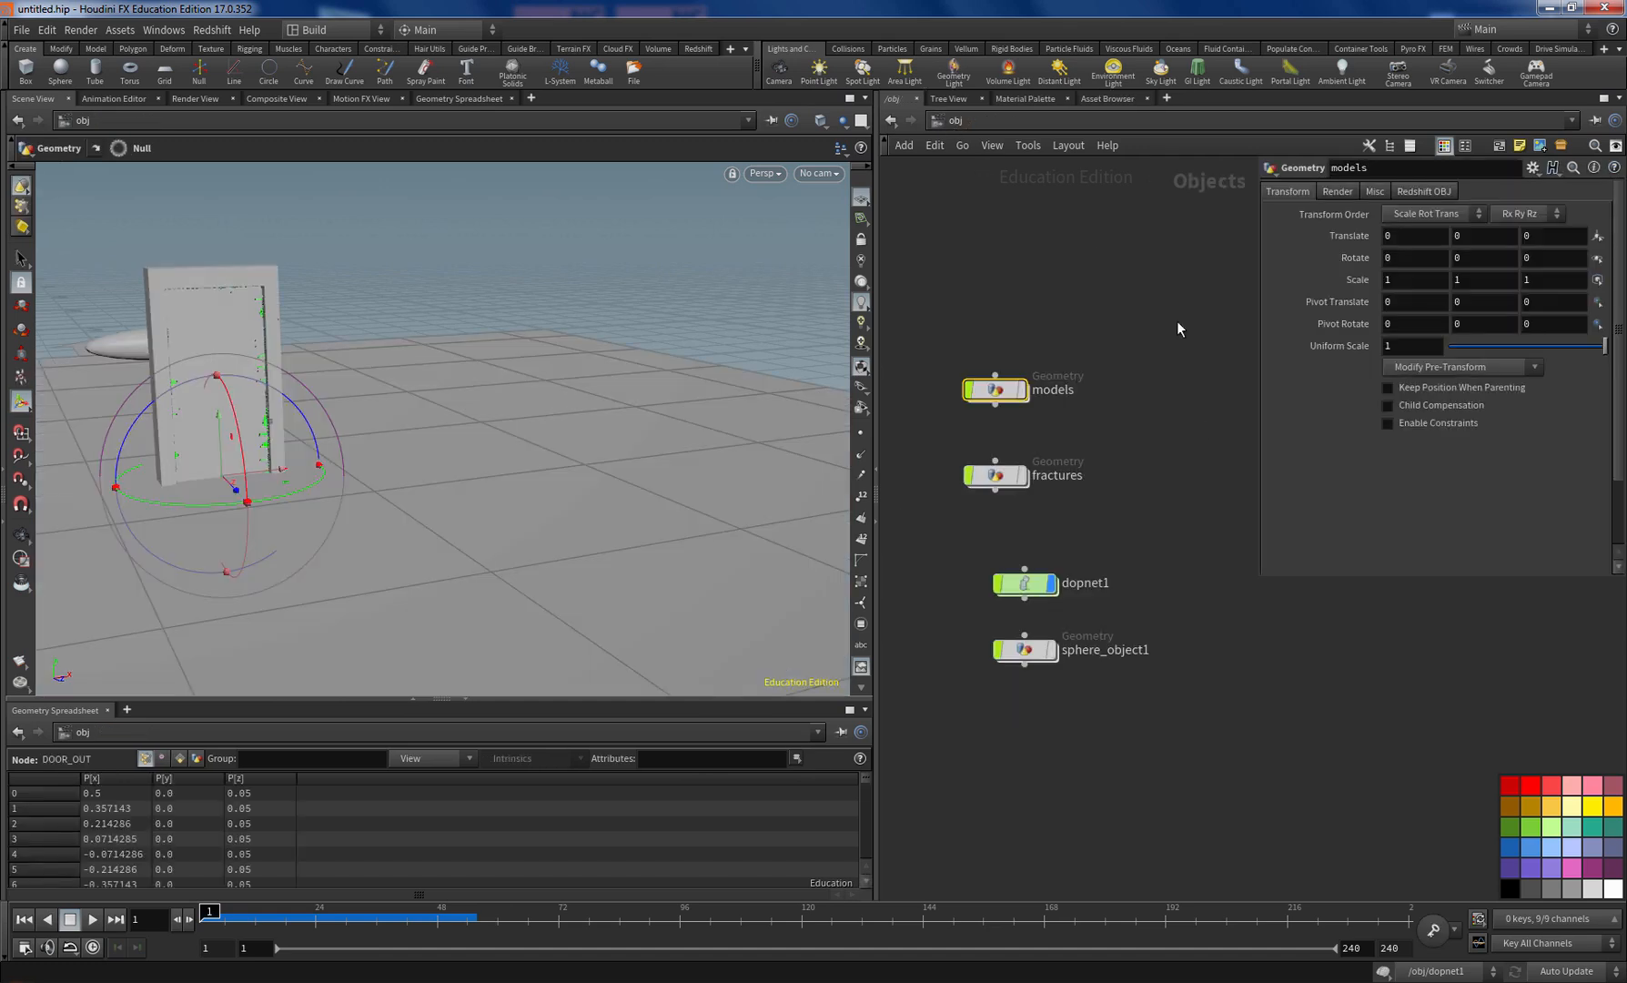
double_click(974, 475)
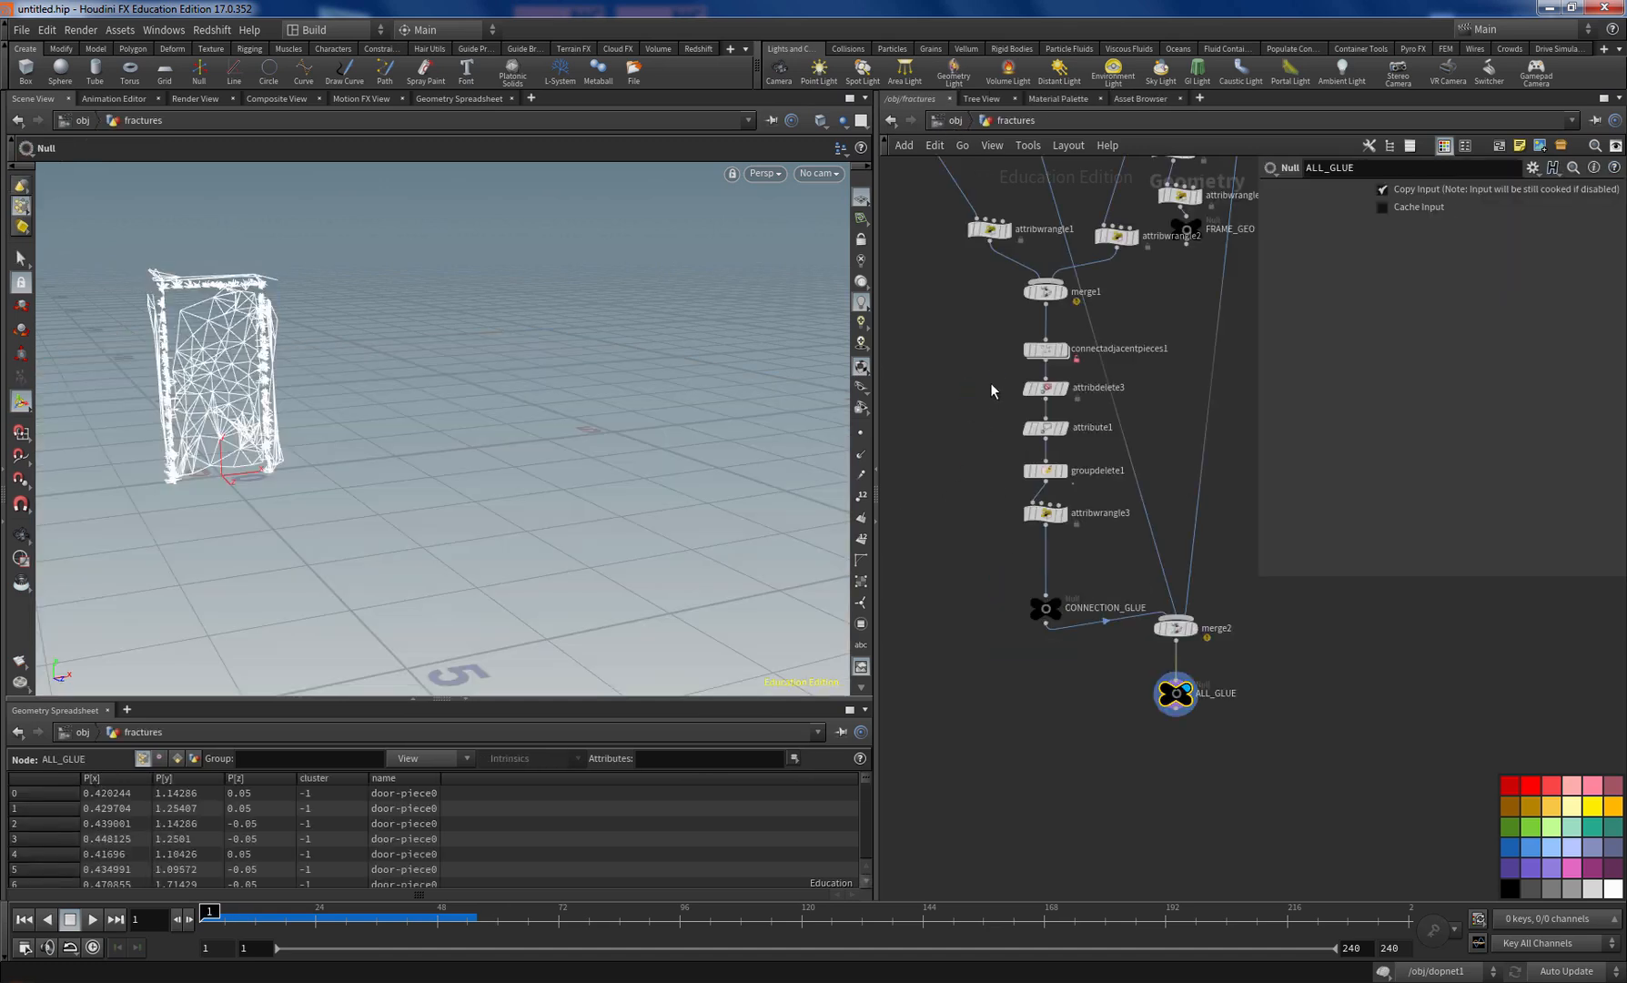
scroll(992, 400, down, 6)
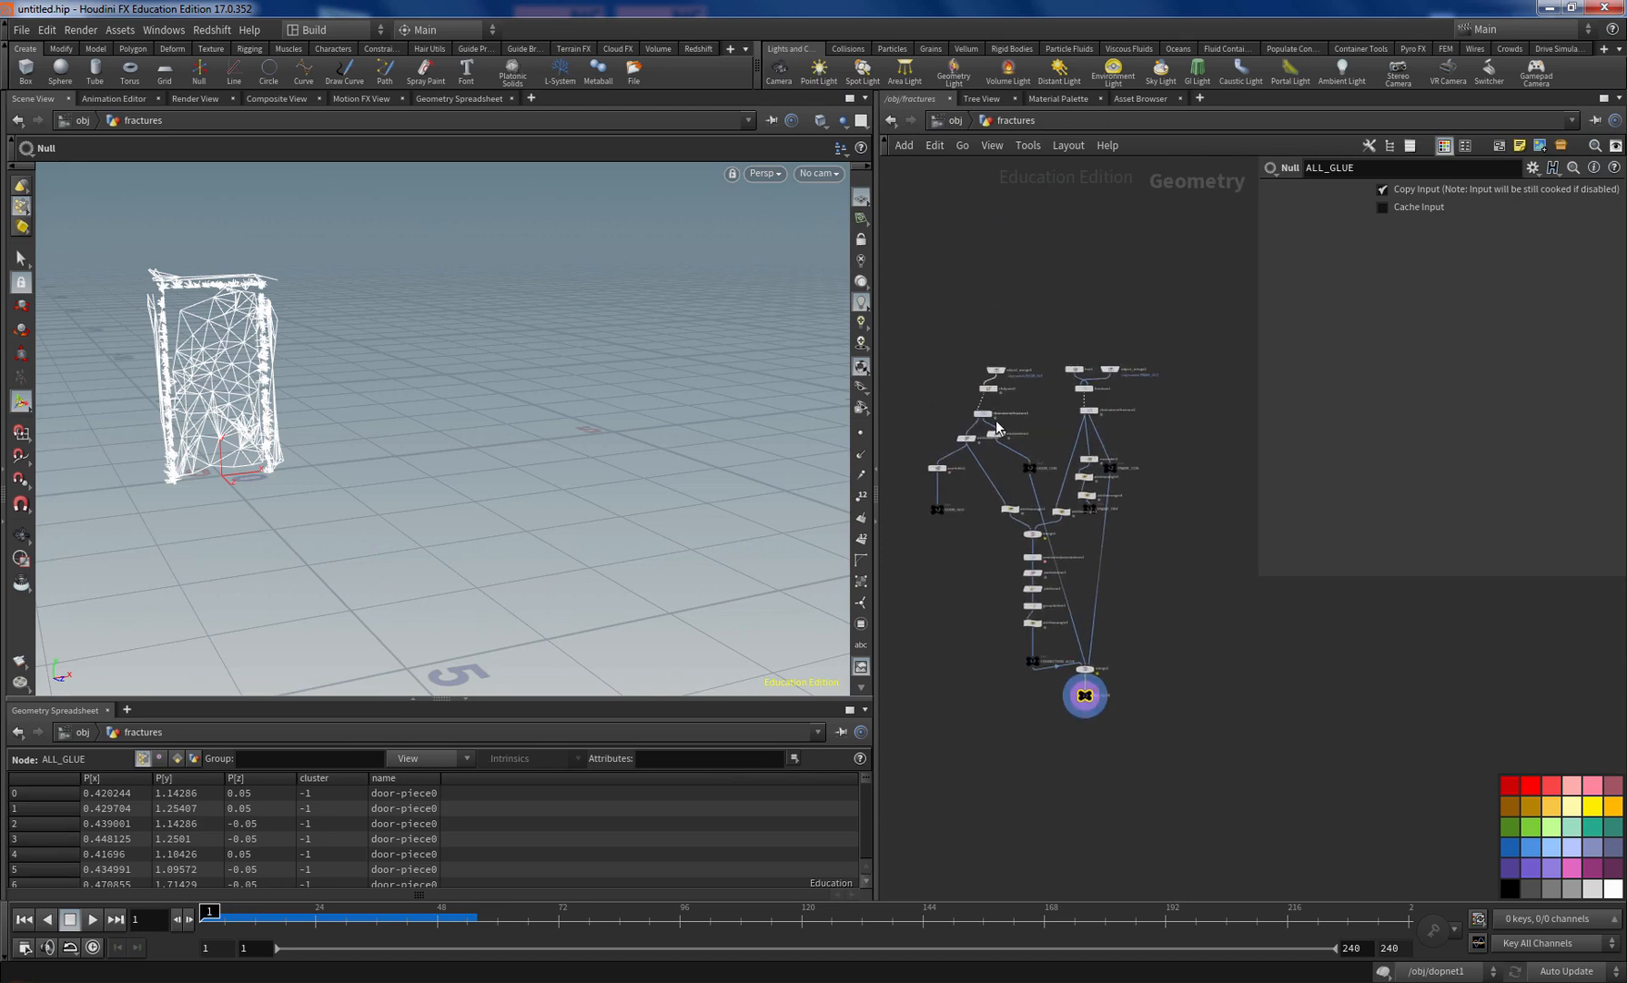
scroll(997, 409, up, 4)
scroll(1000, 405, down, 1)
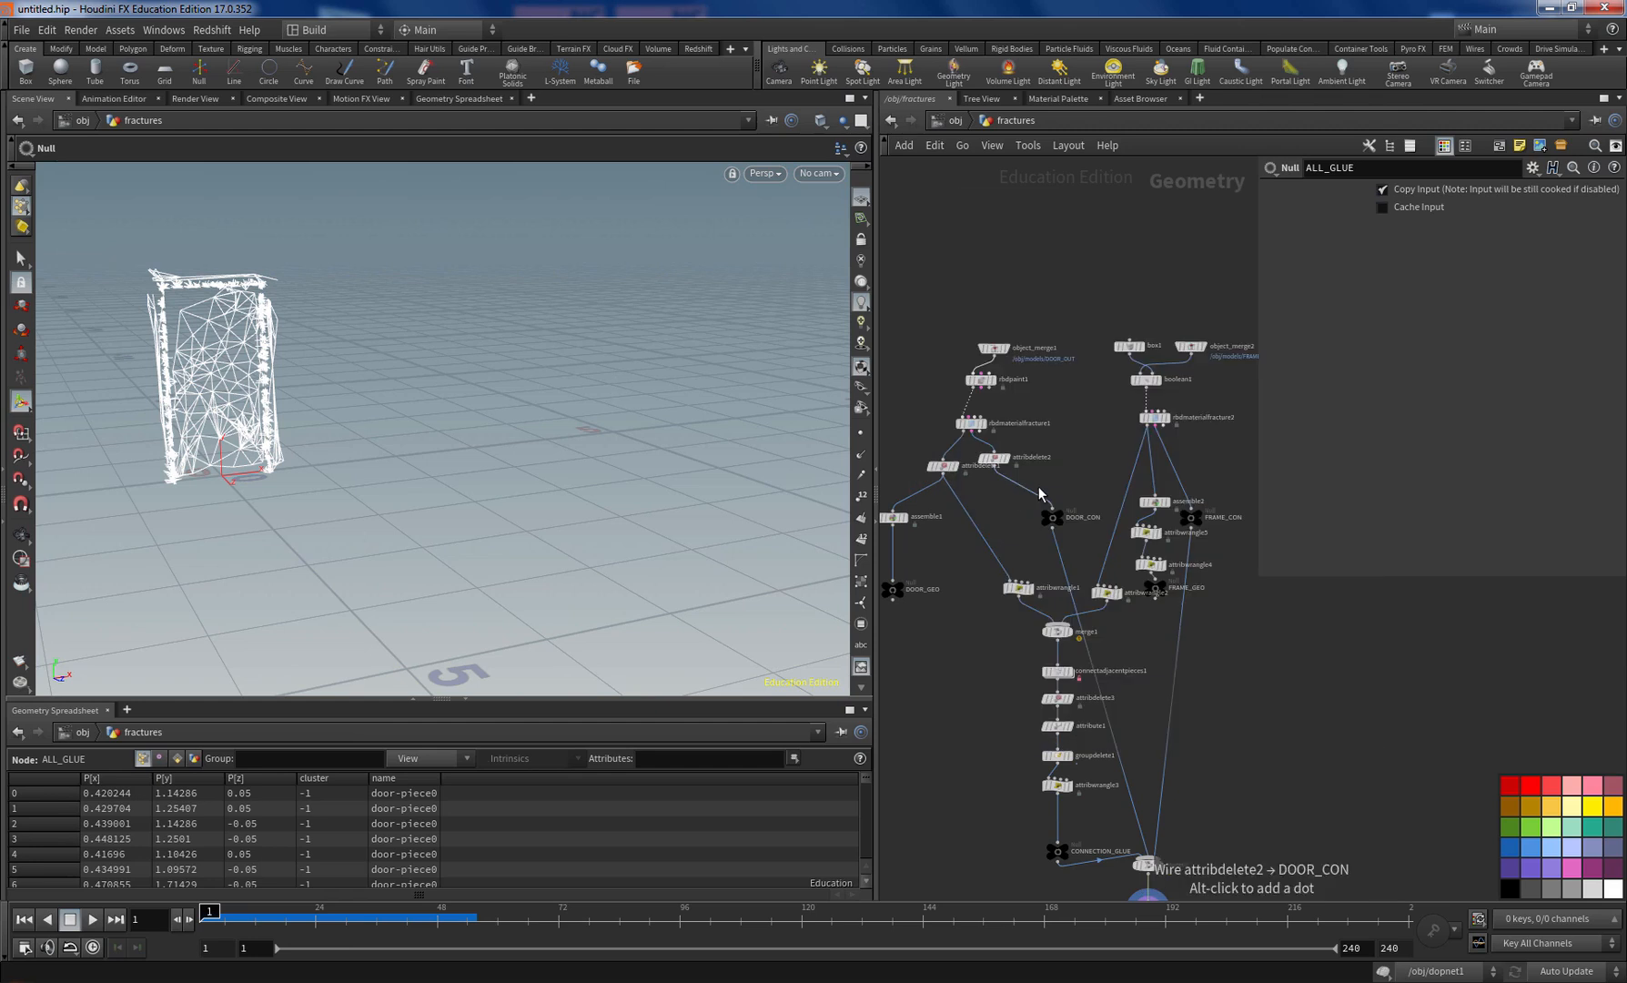
middle_drag(962, 482, 1000, 474)
drag(930, 432, 1056, 488)
key(Delete)
Step: Delete assemble1, both attribute wrangles feeding merge1, merge1, and the chain from connectadjacentpieces1 through attribwrangle3
drag(905, 475, 1170, 805)
key(Delete)
key(Delete)
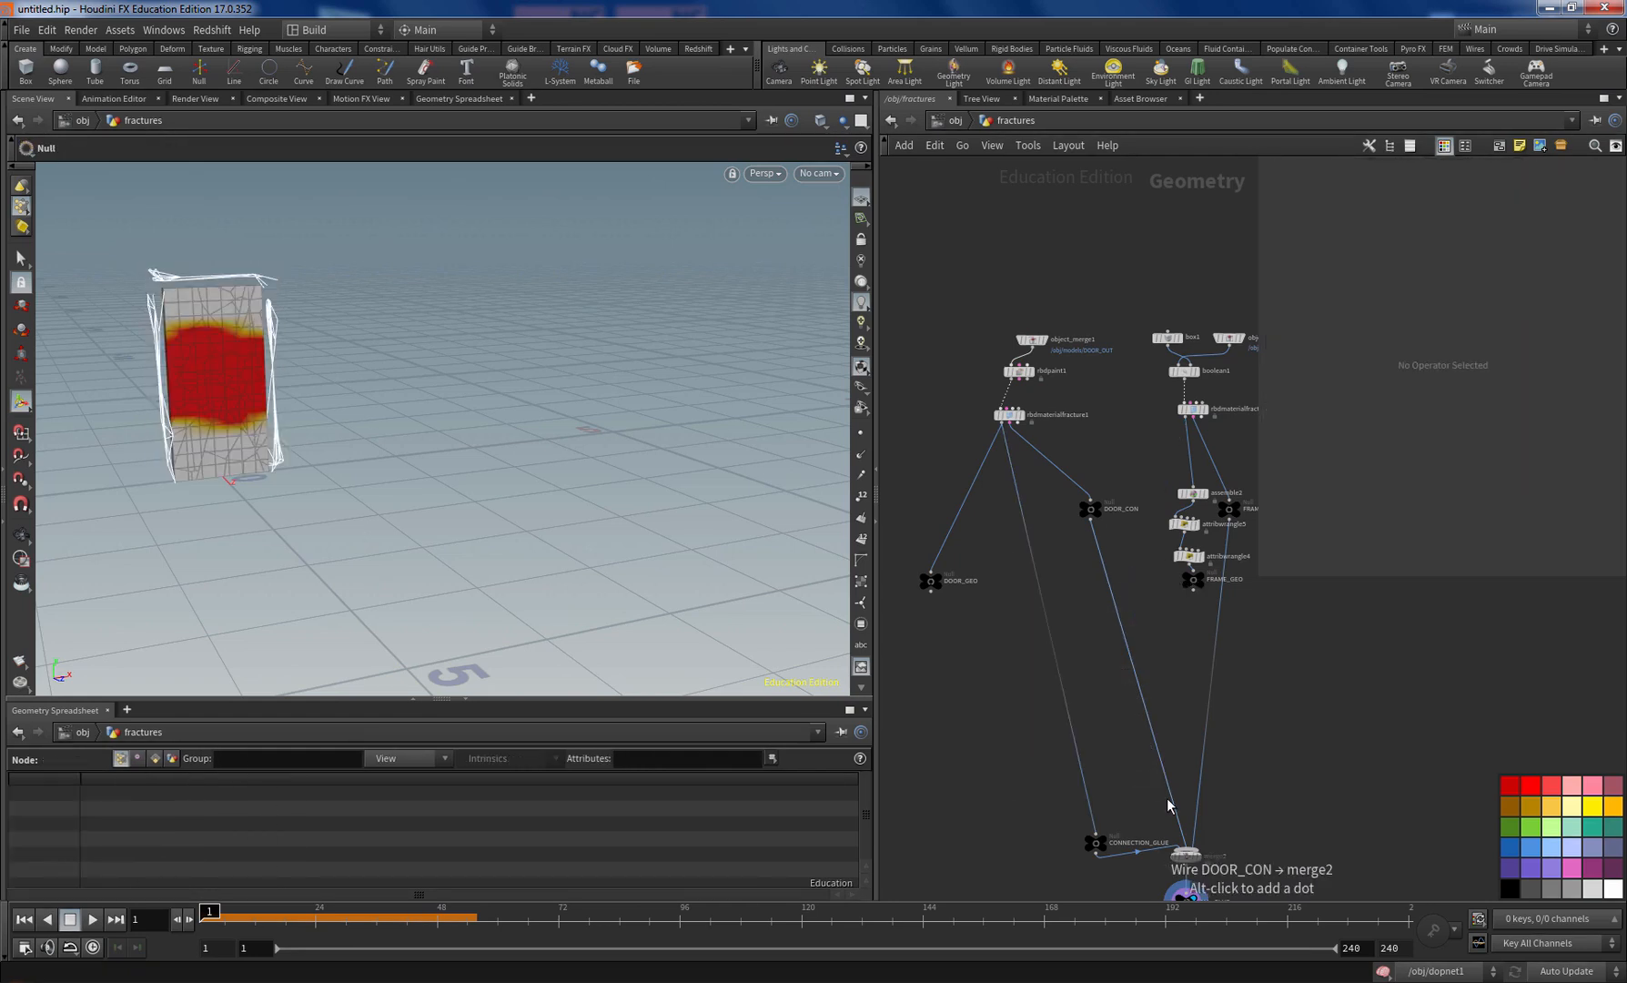
Step: Delete assemble2 and the two wrangles above FRAME_GEO, and cut the wires to the GEO and CON nulls, CONNECTION_GLUE and merge2
drag(1144, 462, 1207, 568)
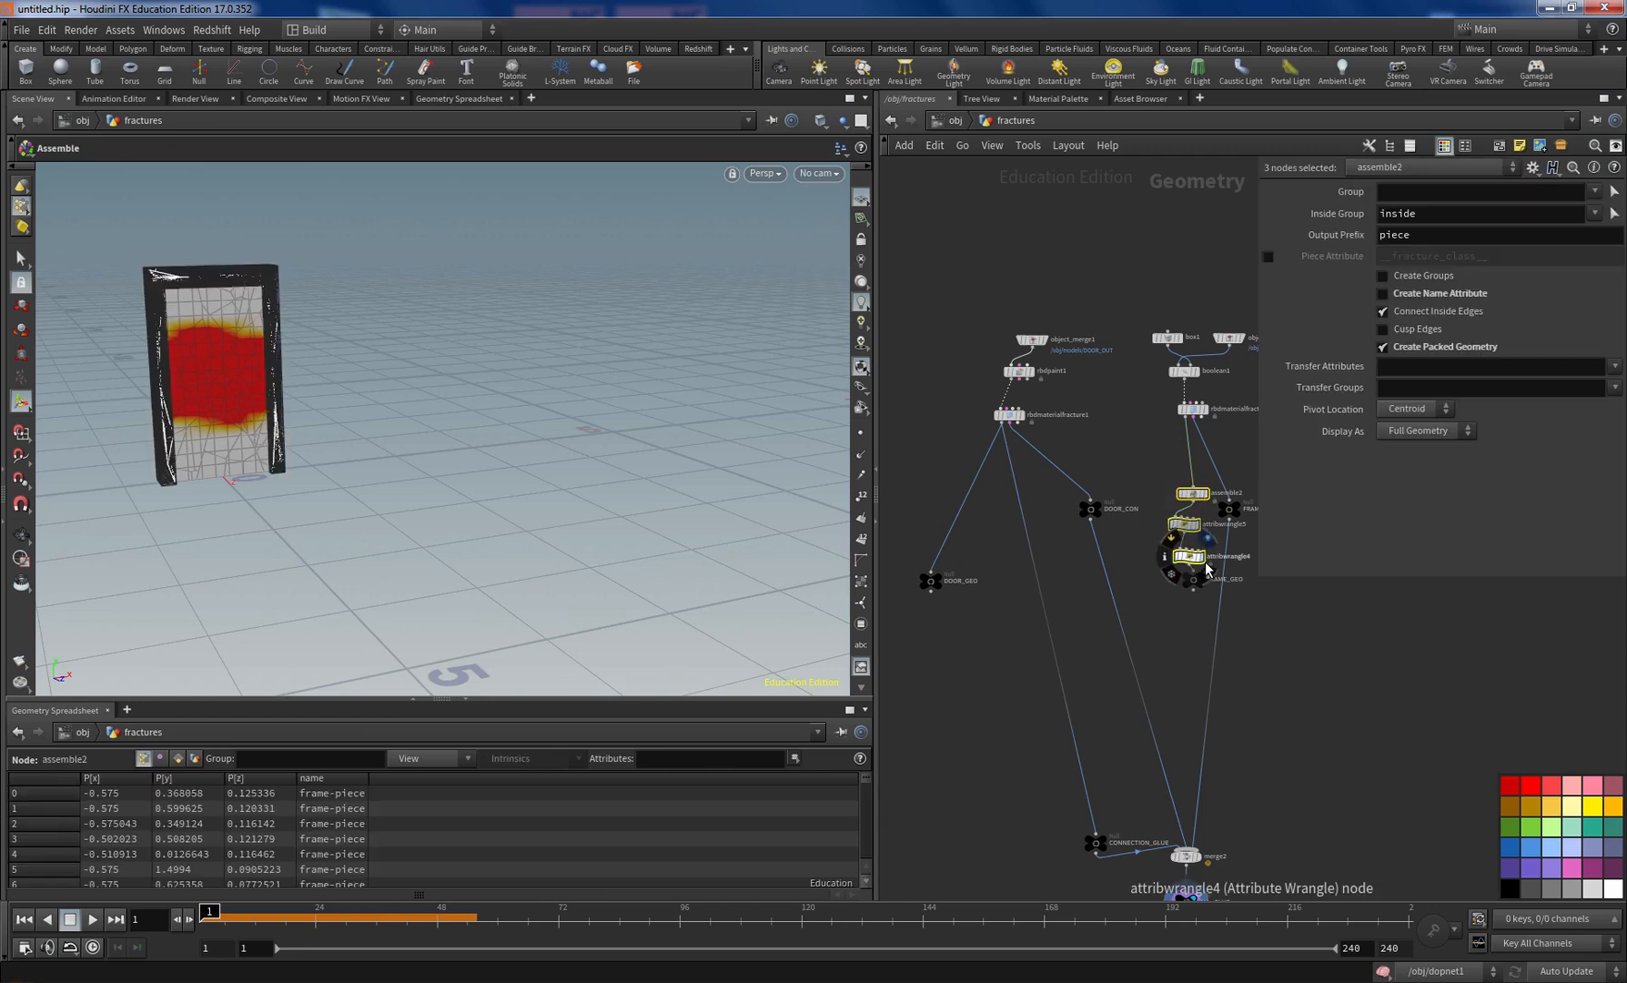
key(Delete)
drag(1005, 718, 1315, 759)
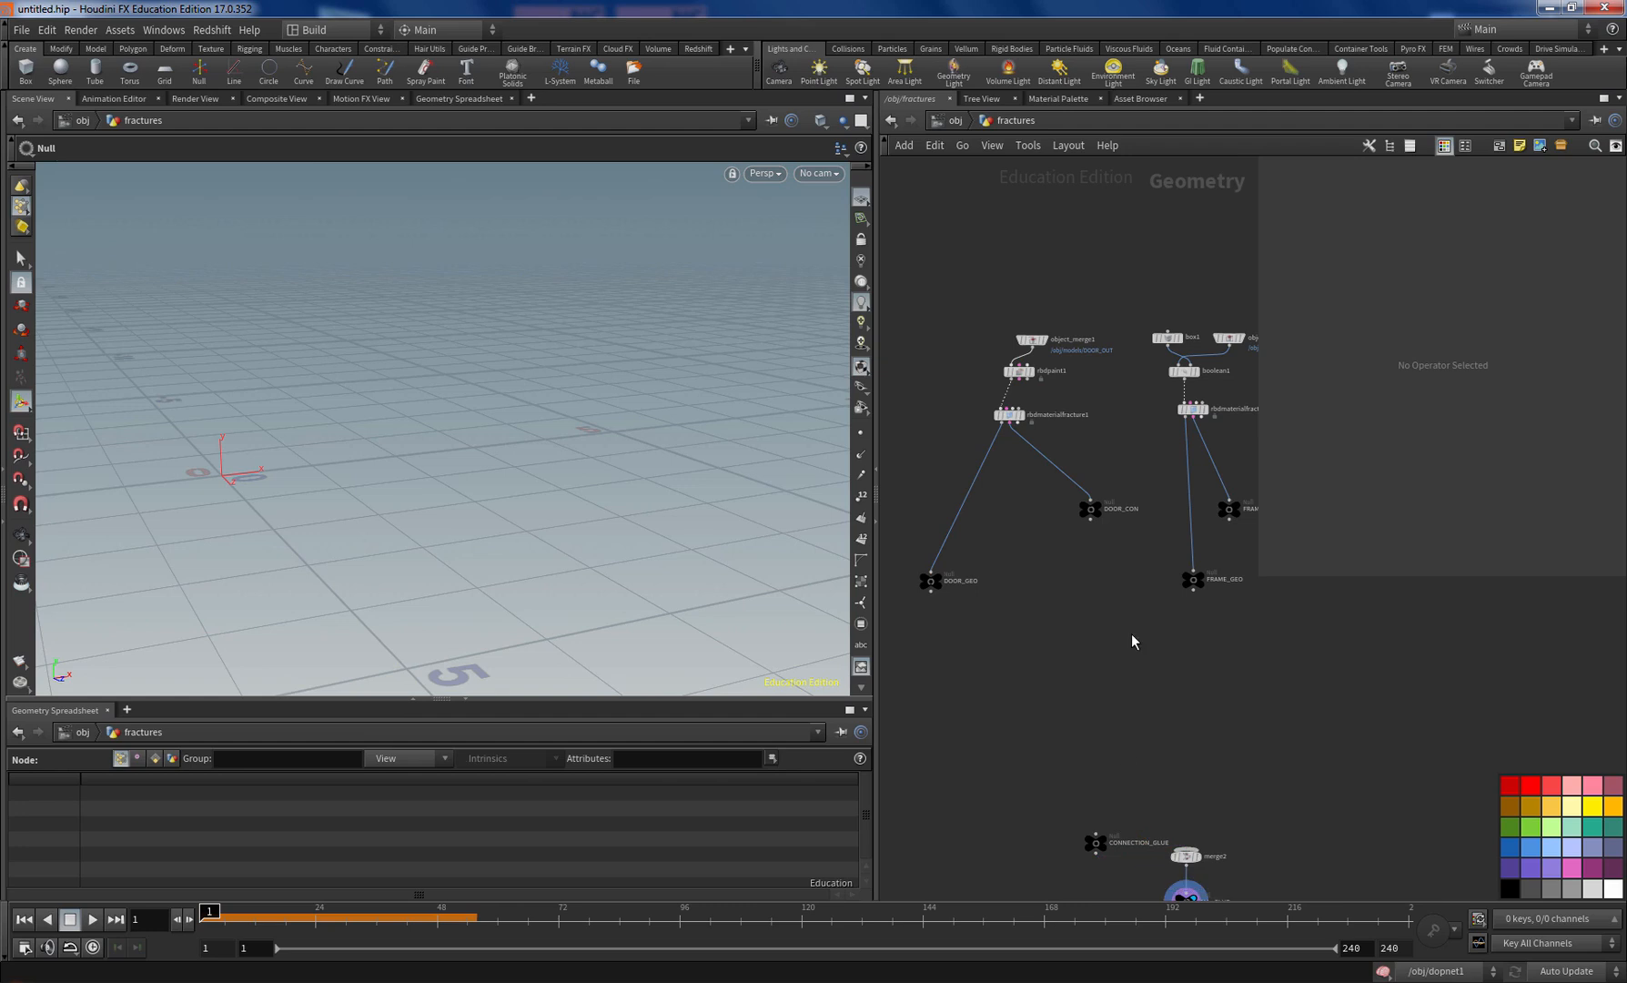
drag(930, 458, 1235, 458)
Step: Inspect the door branch by displaying object_merge1, rbdpaint1 and rbdmaterialfracture1 in turn
middle_drag(1078, 399, 1082, 460)
scroll(1082, 446, up, 5)
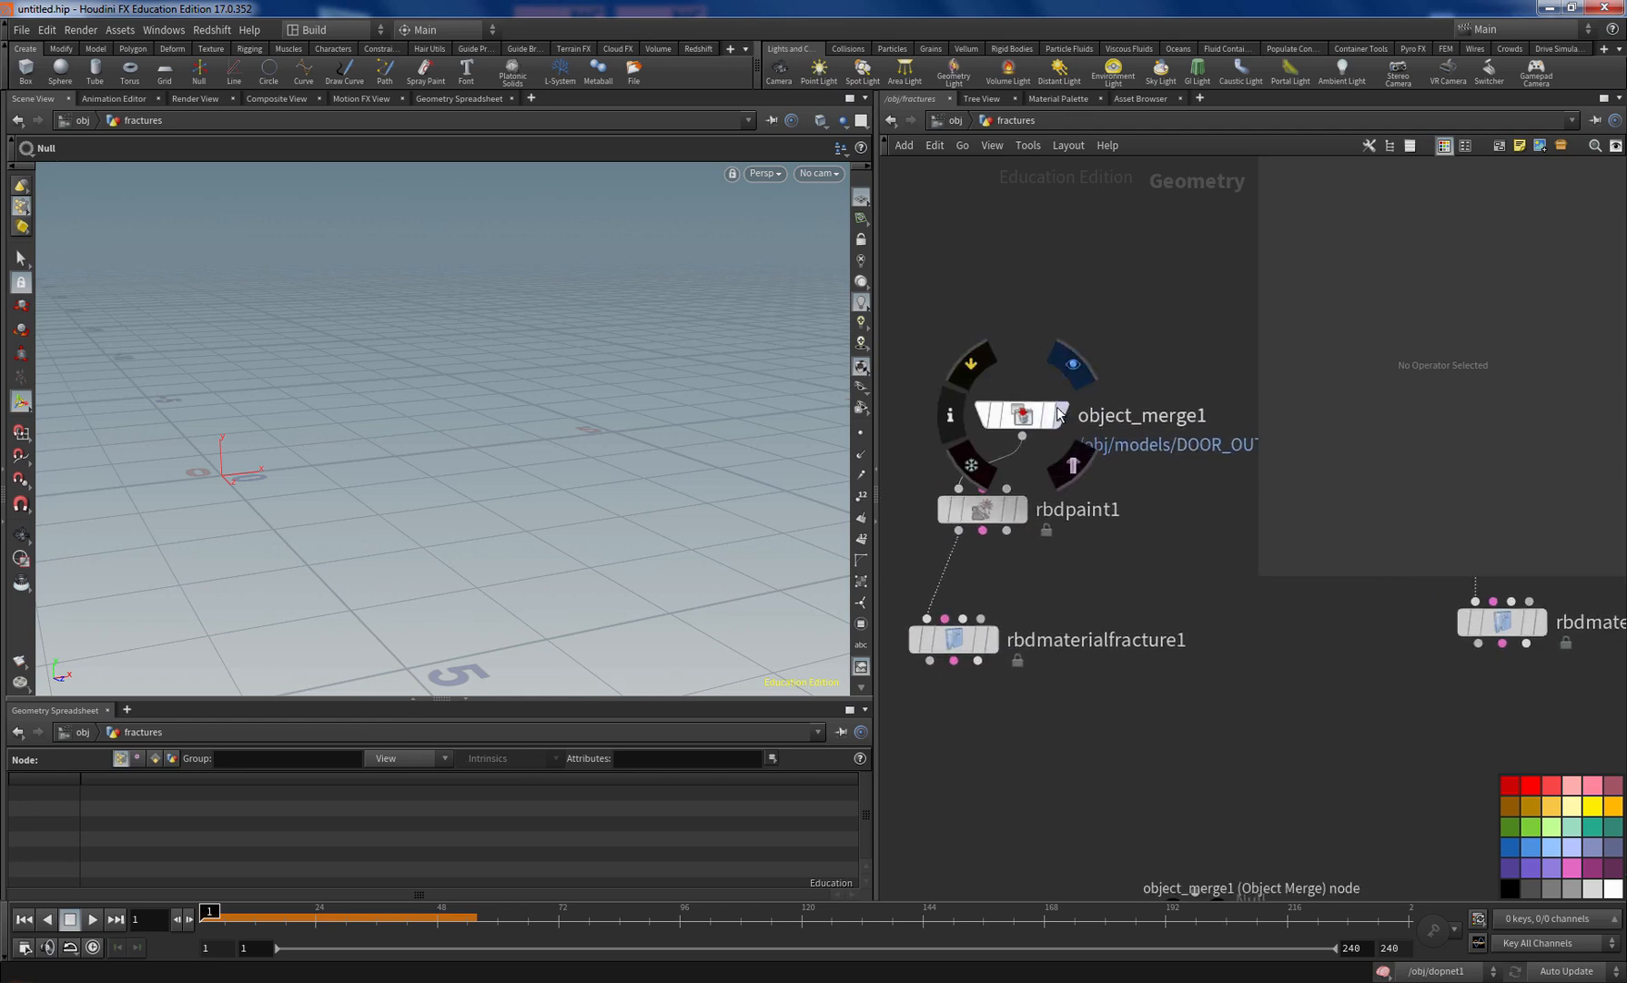
click(1059, 414)
click(1022, 414)
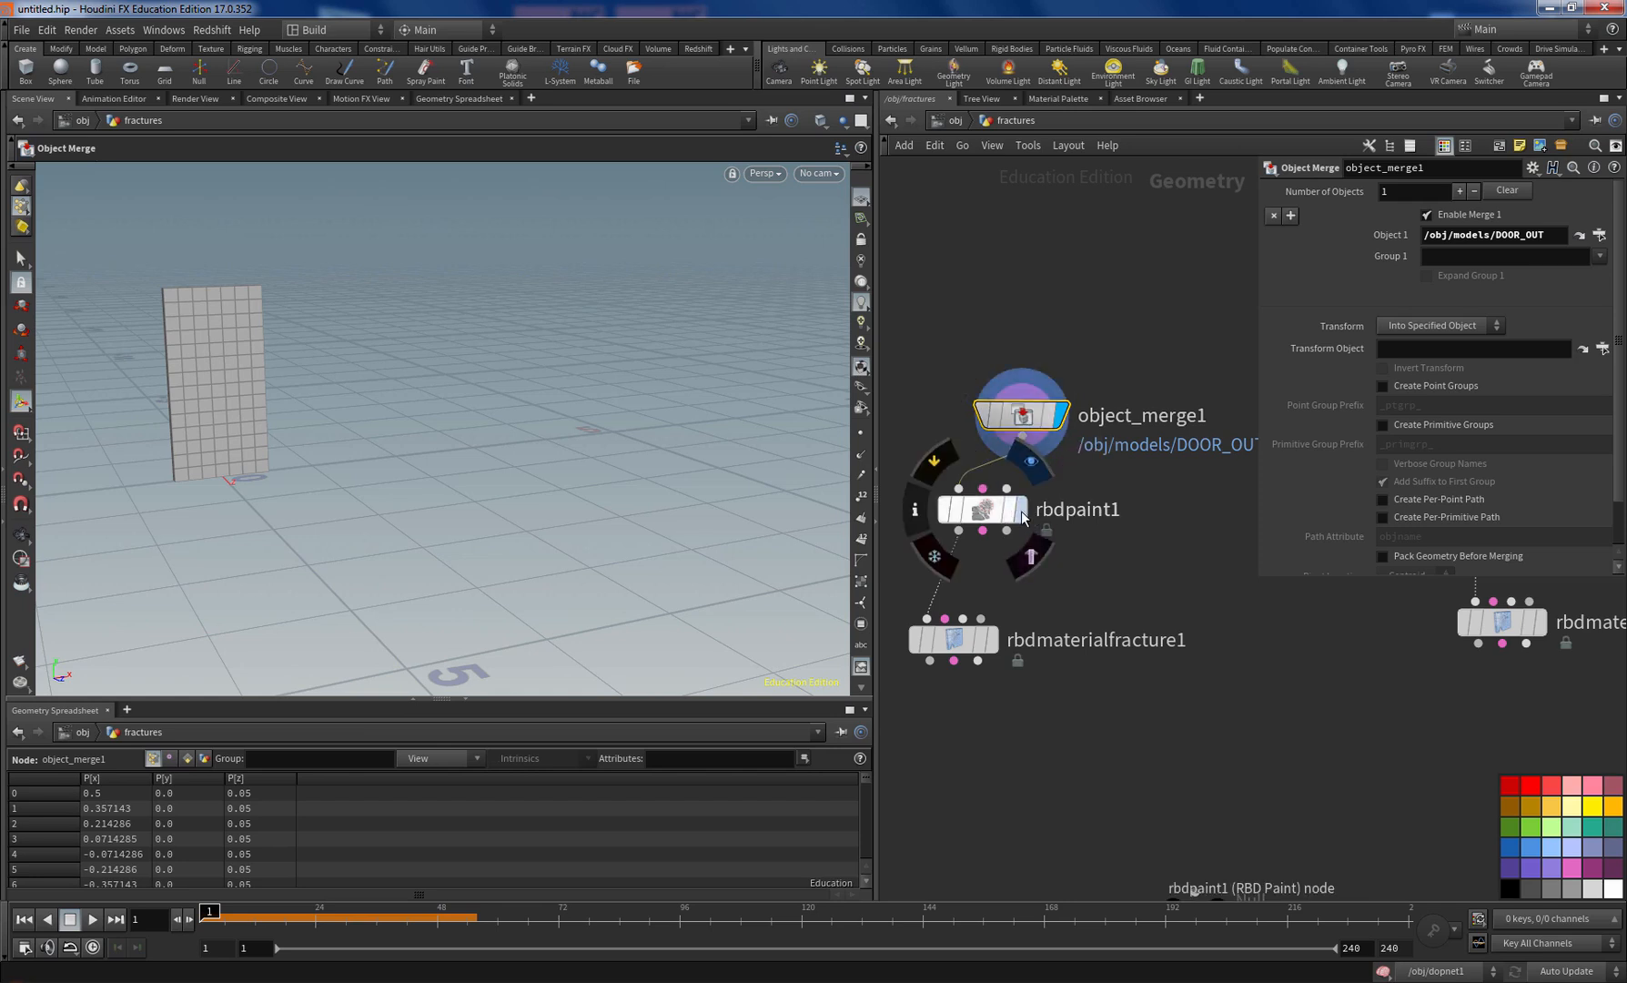
click(1023, 510)
click(987, 510)
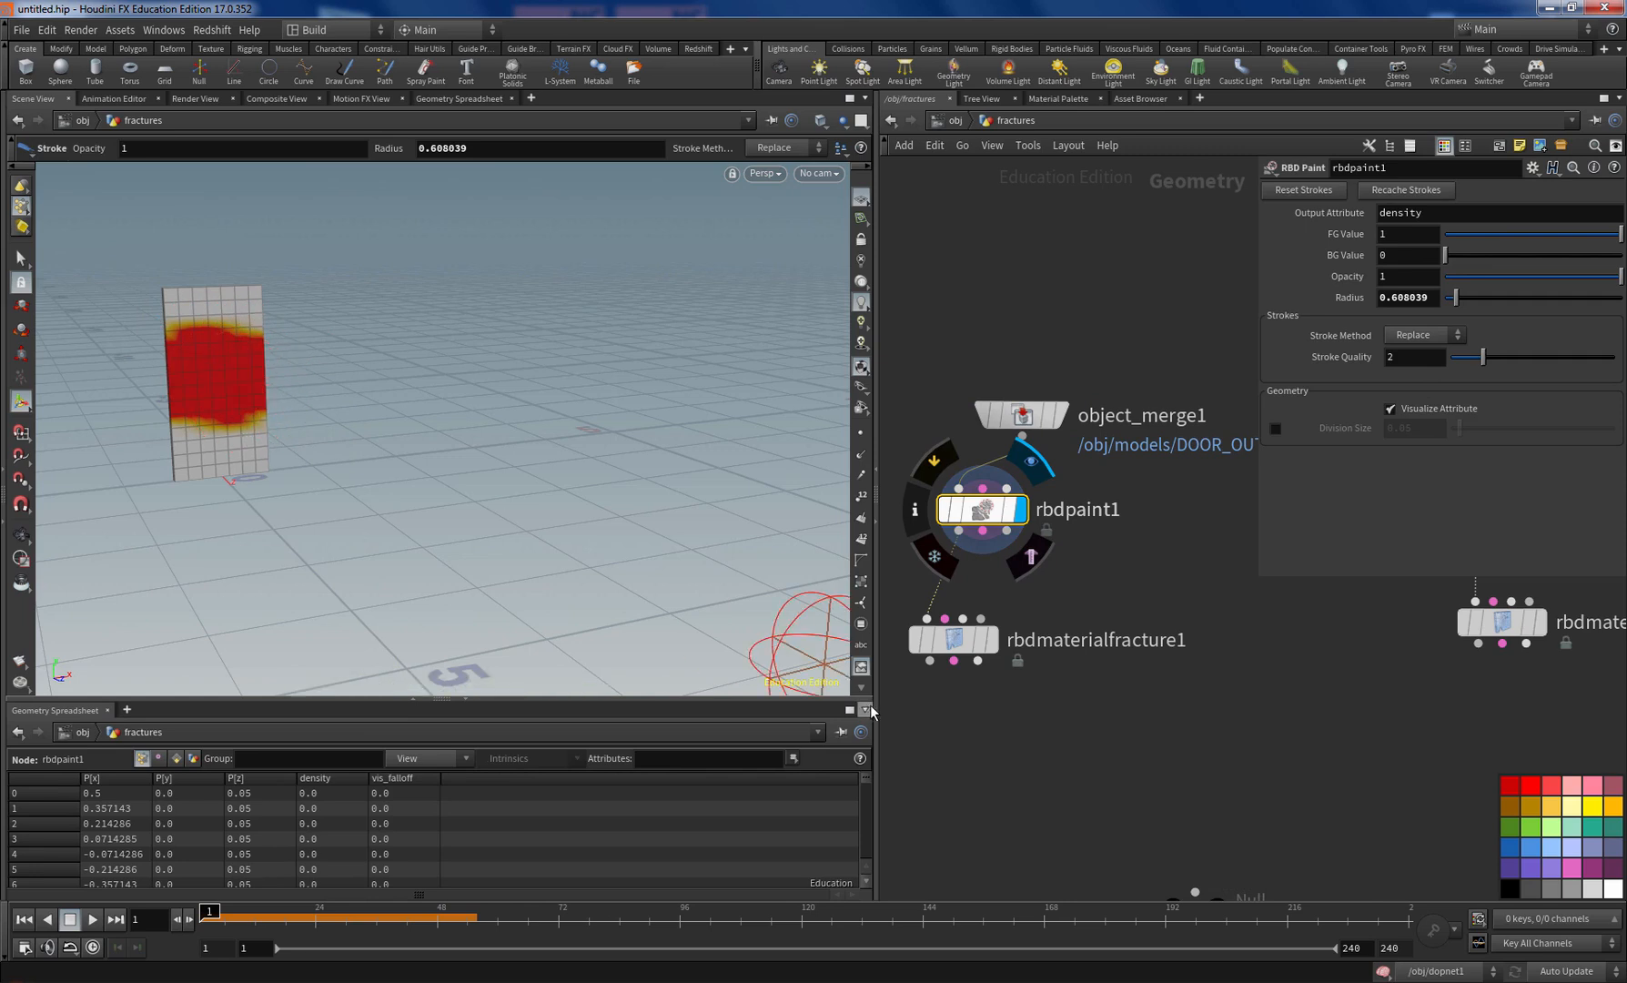
click(951, 646)
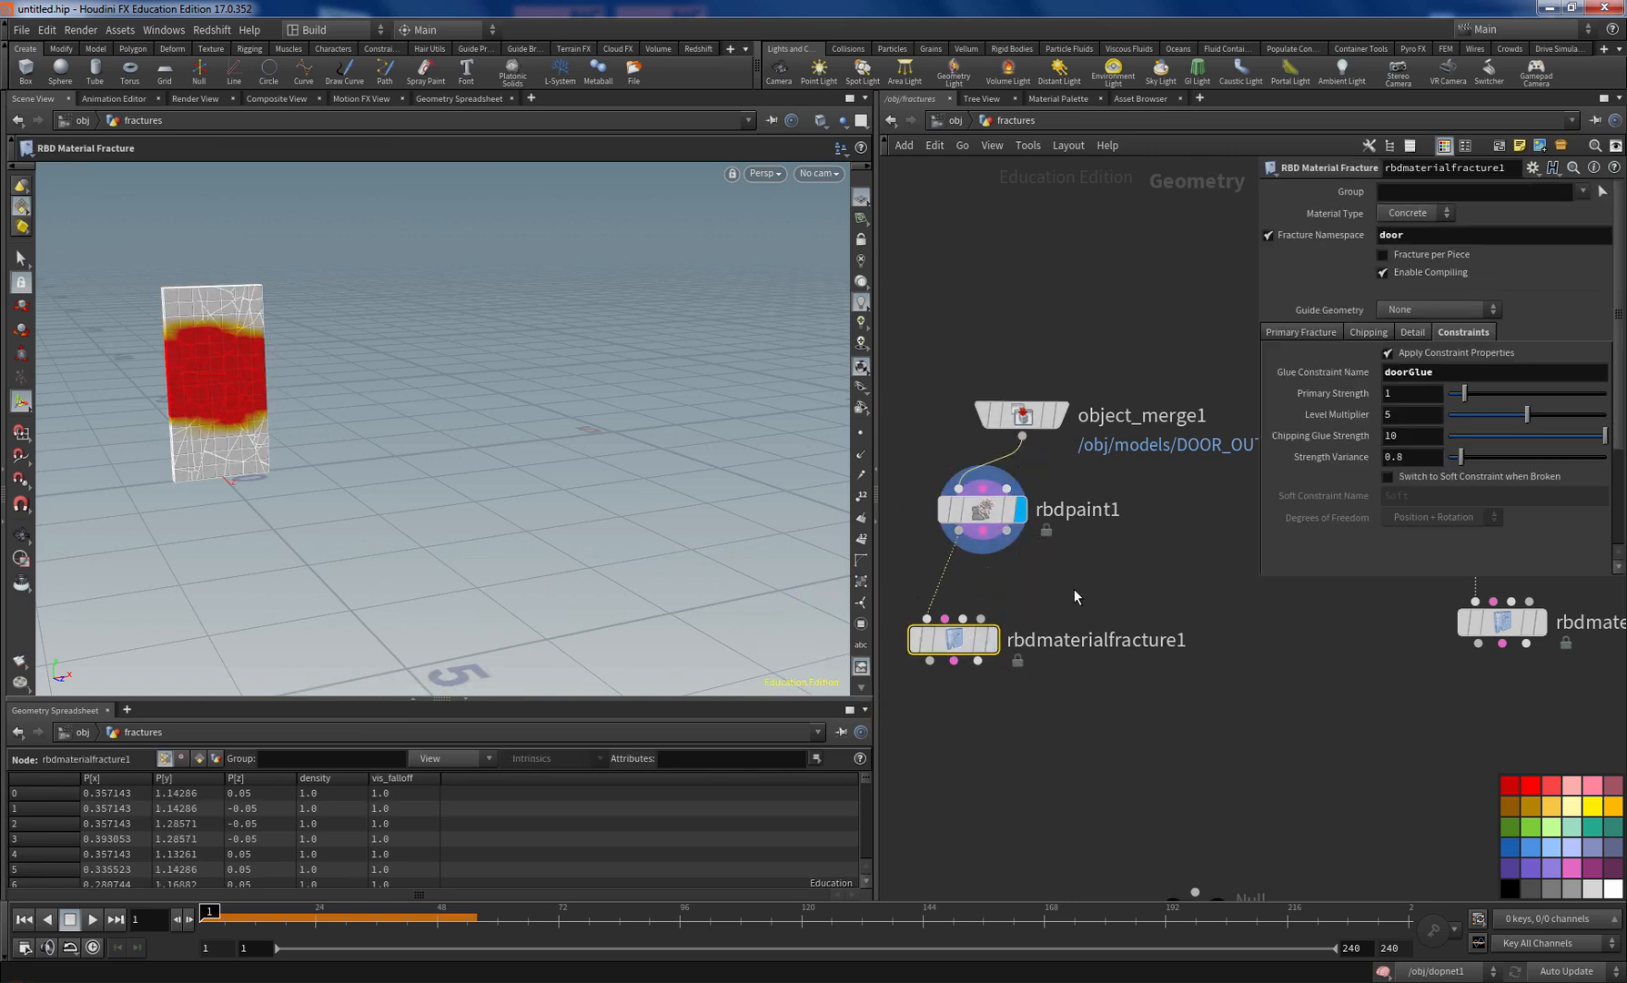
click(991, 640)
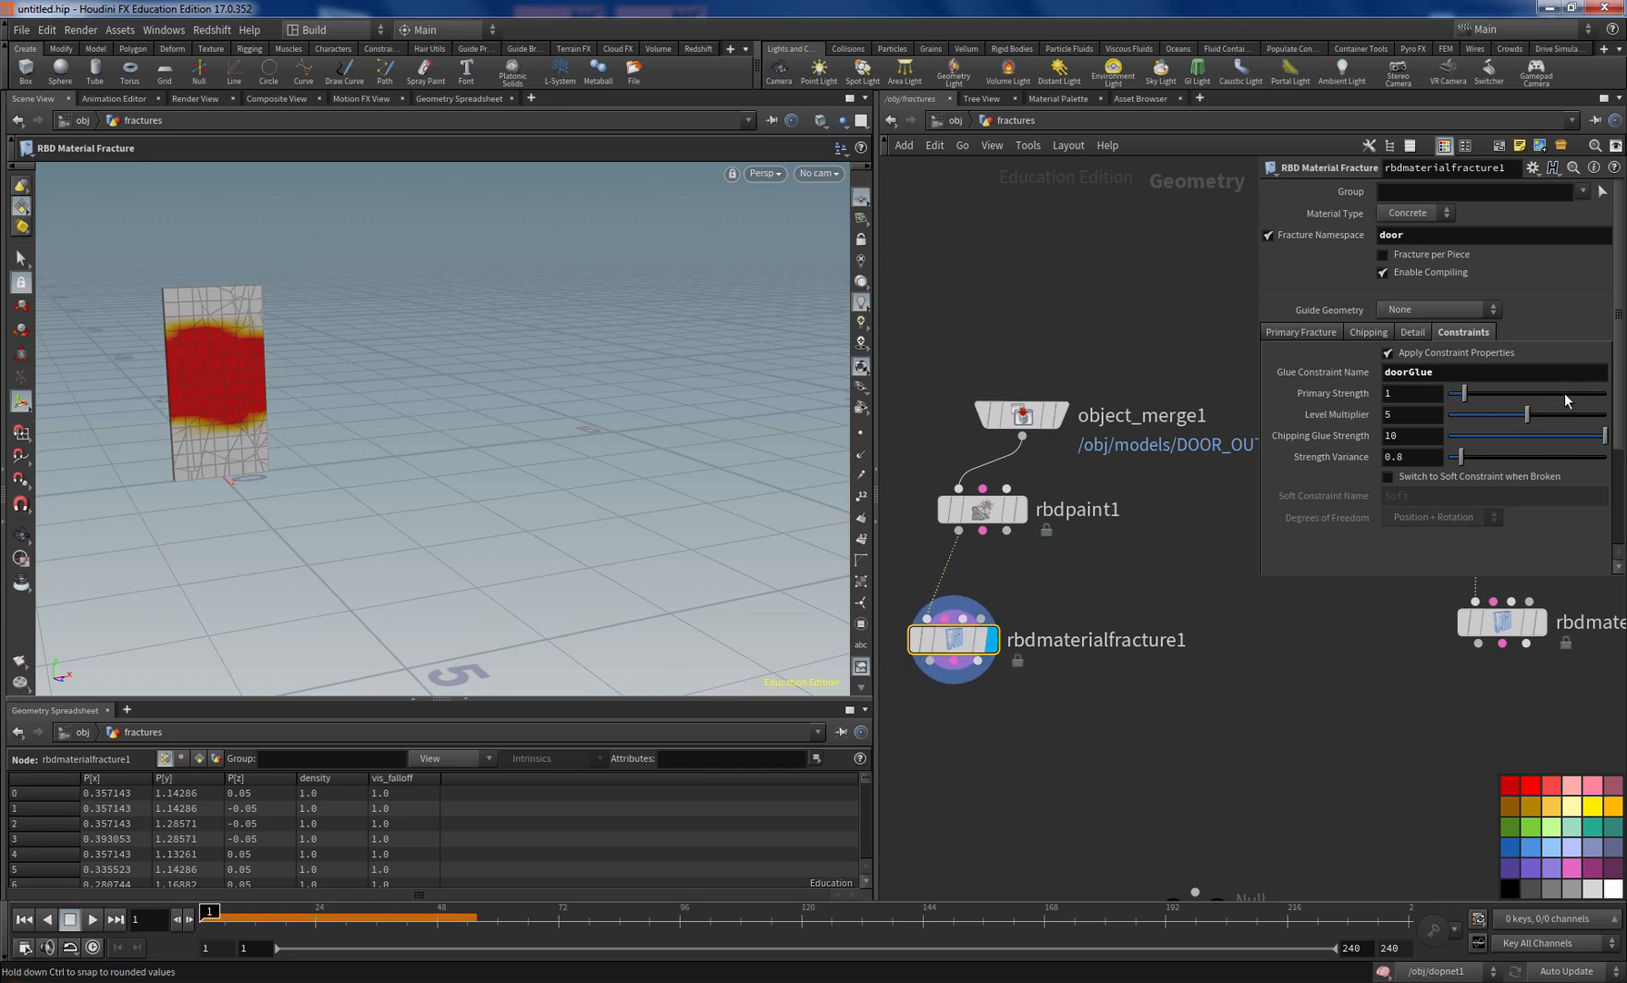
Step: Compare the primary fracture scatter attribute of rbdmaterialfracture1 with the output attribute of rbdpaint1
click(1308, 333)
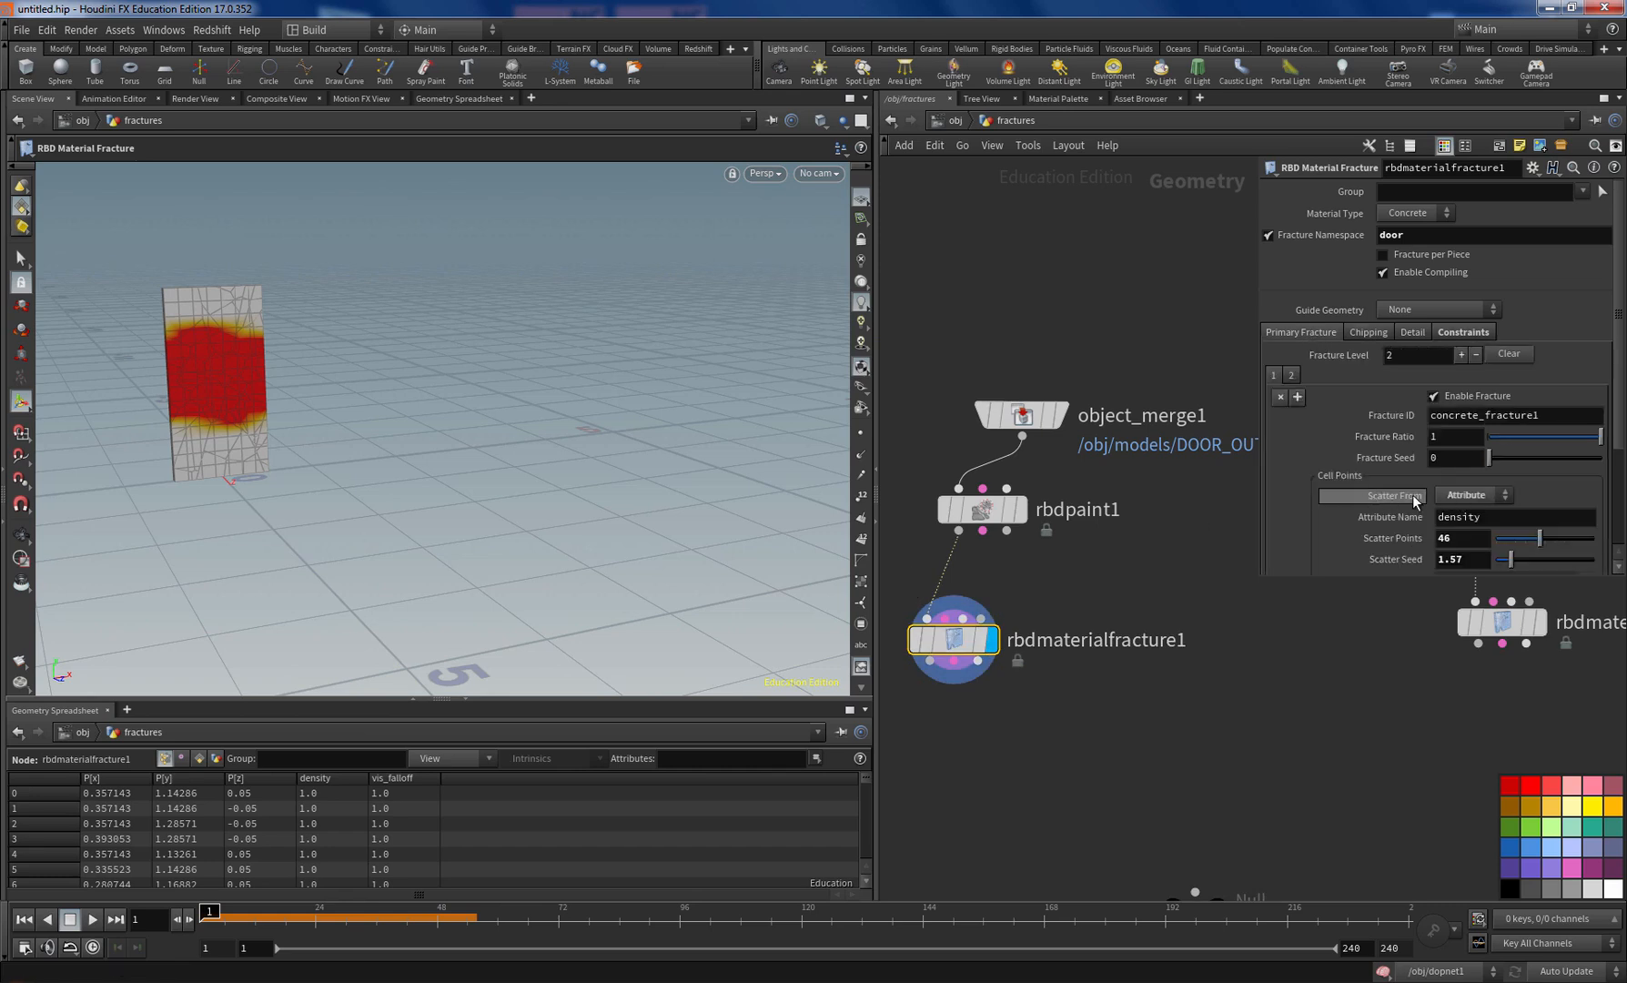
drag(1485, 517, 1402, 528)
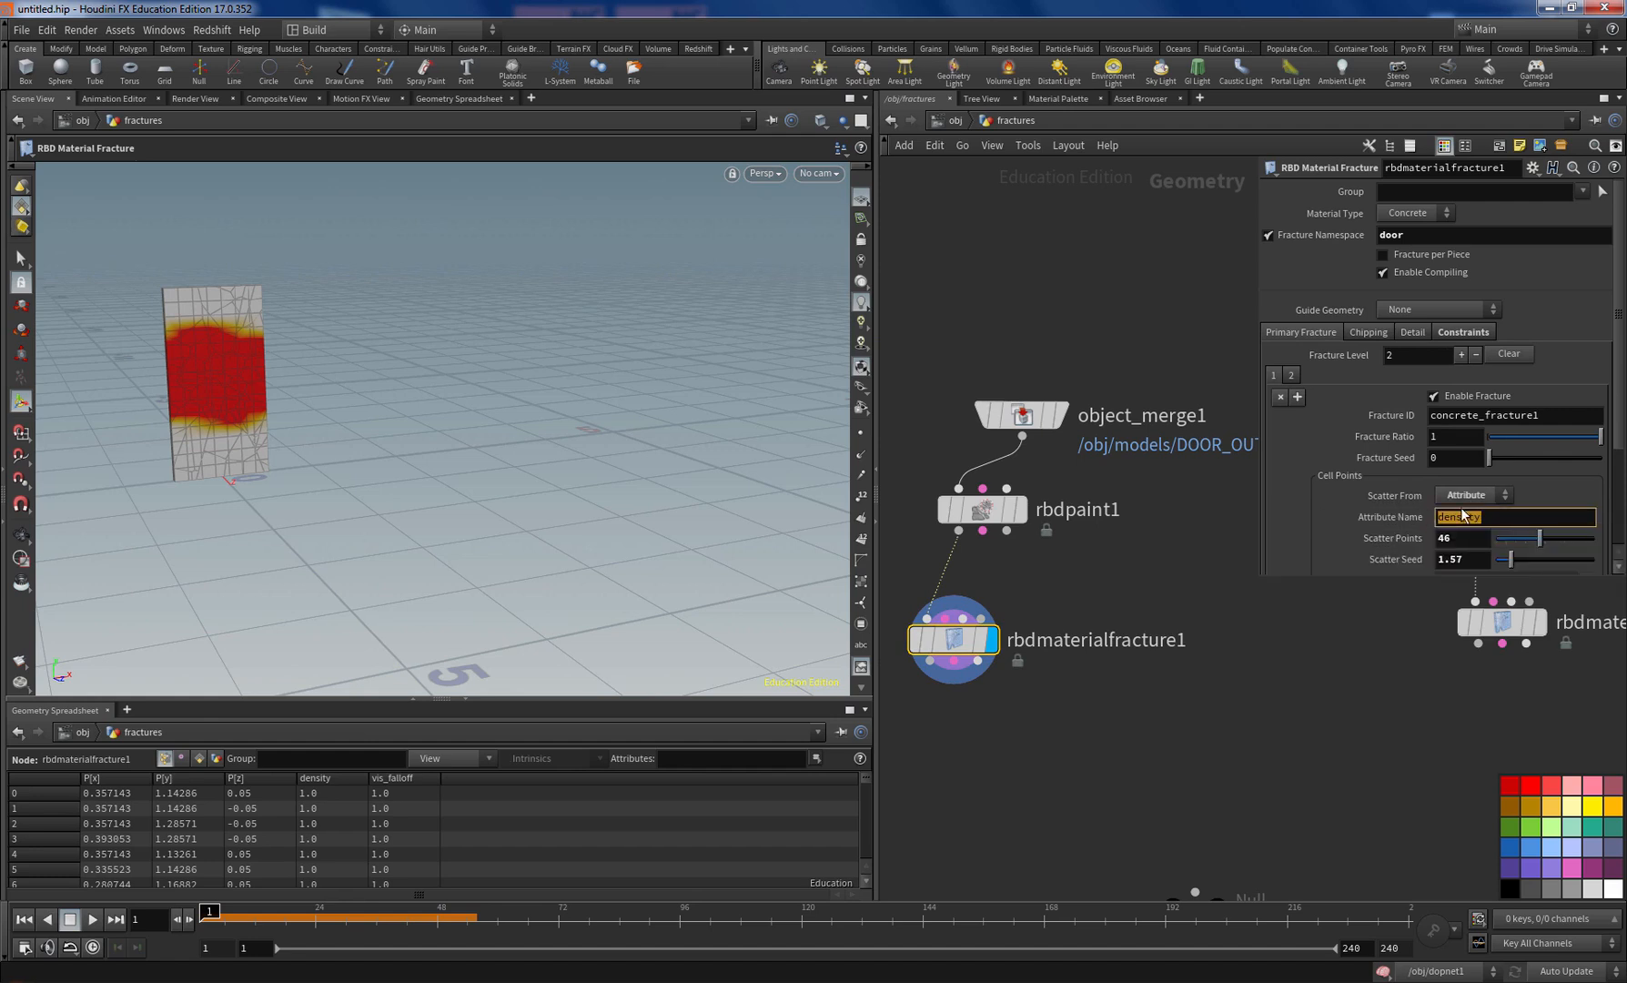
click(985, 511)
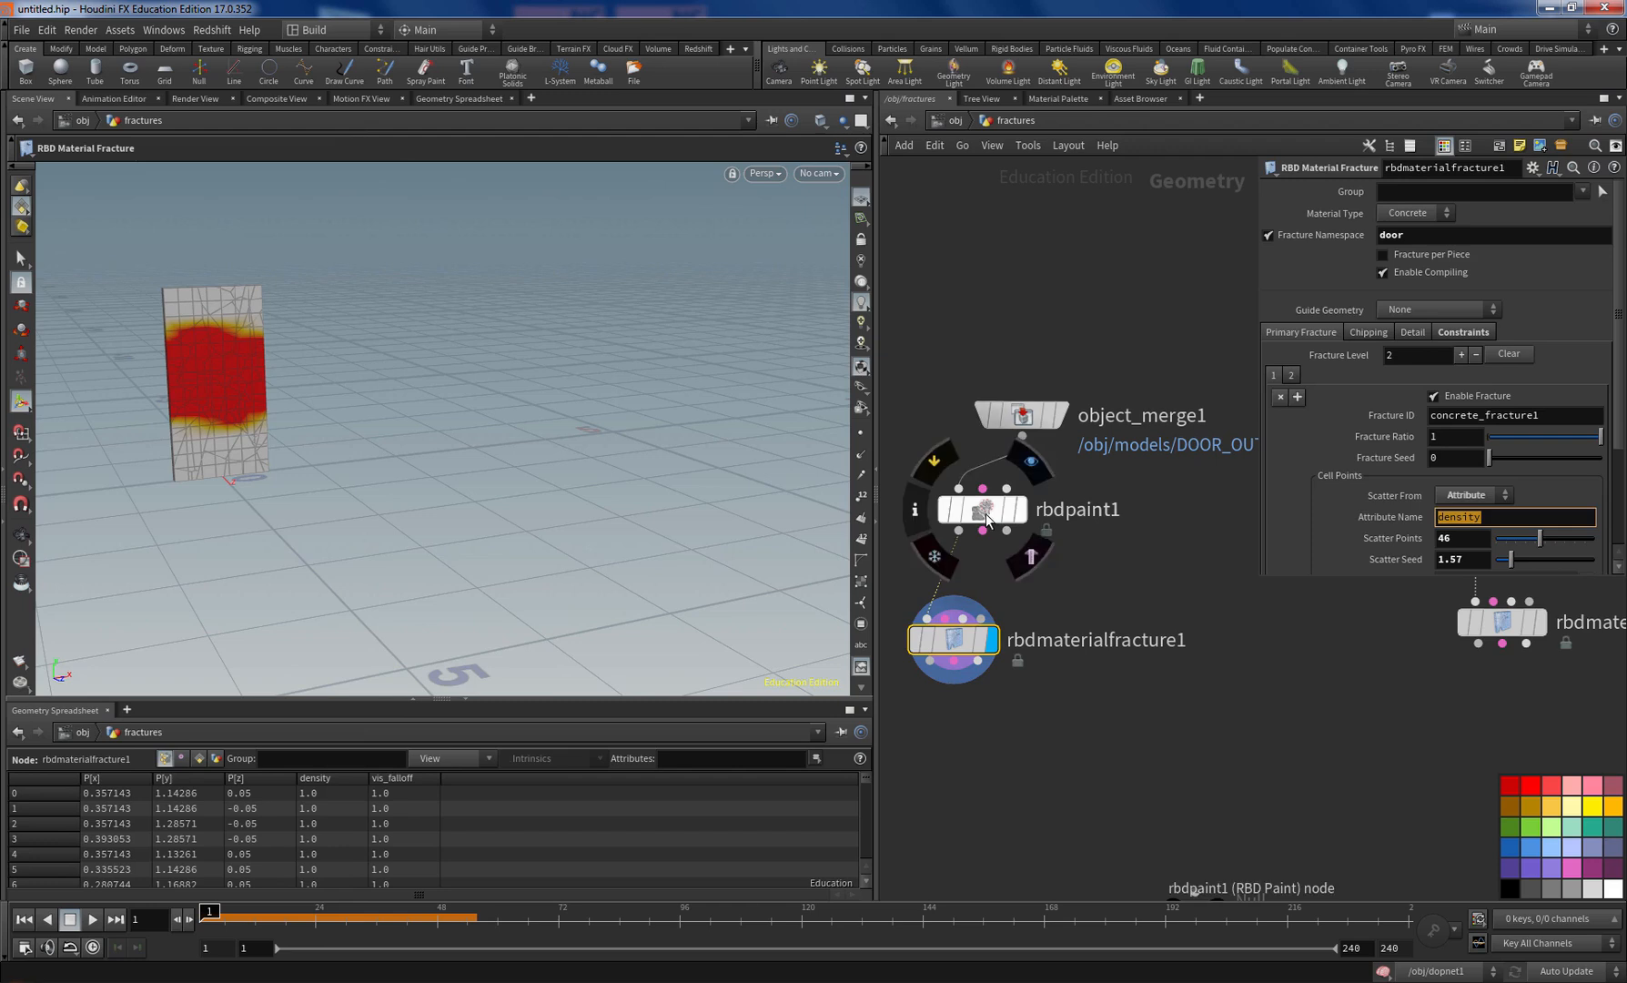
click(1425, 214)
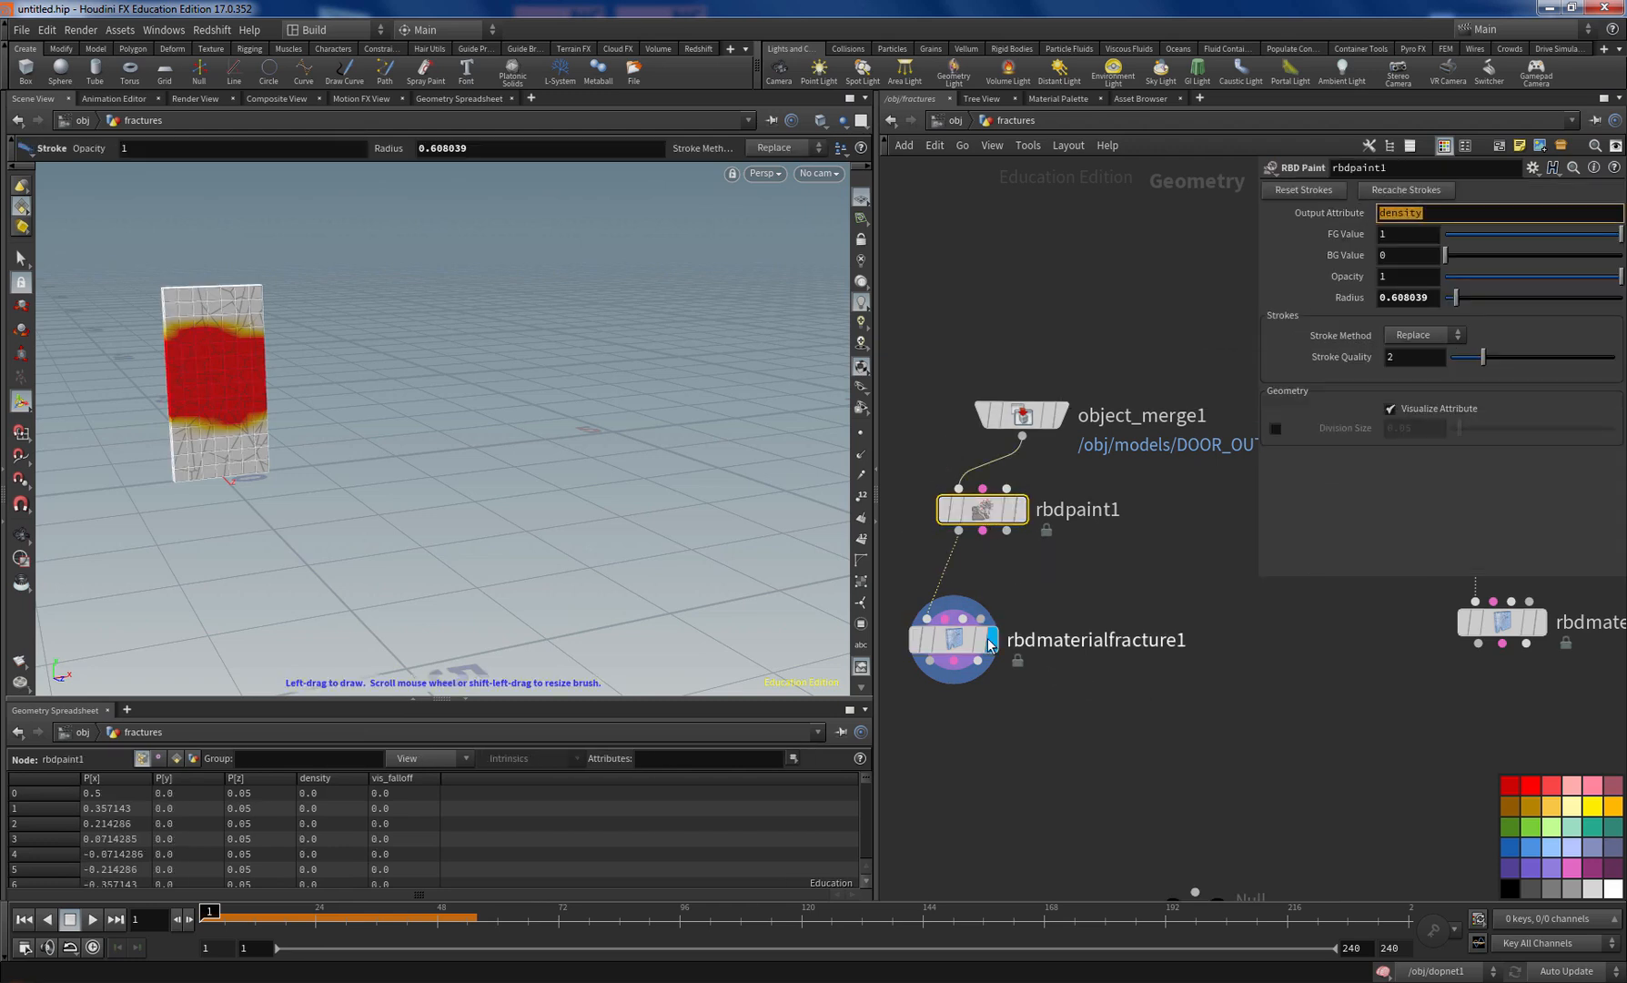
click(956, 639)
drag(1487, 517, 1439, 517)
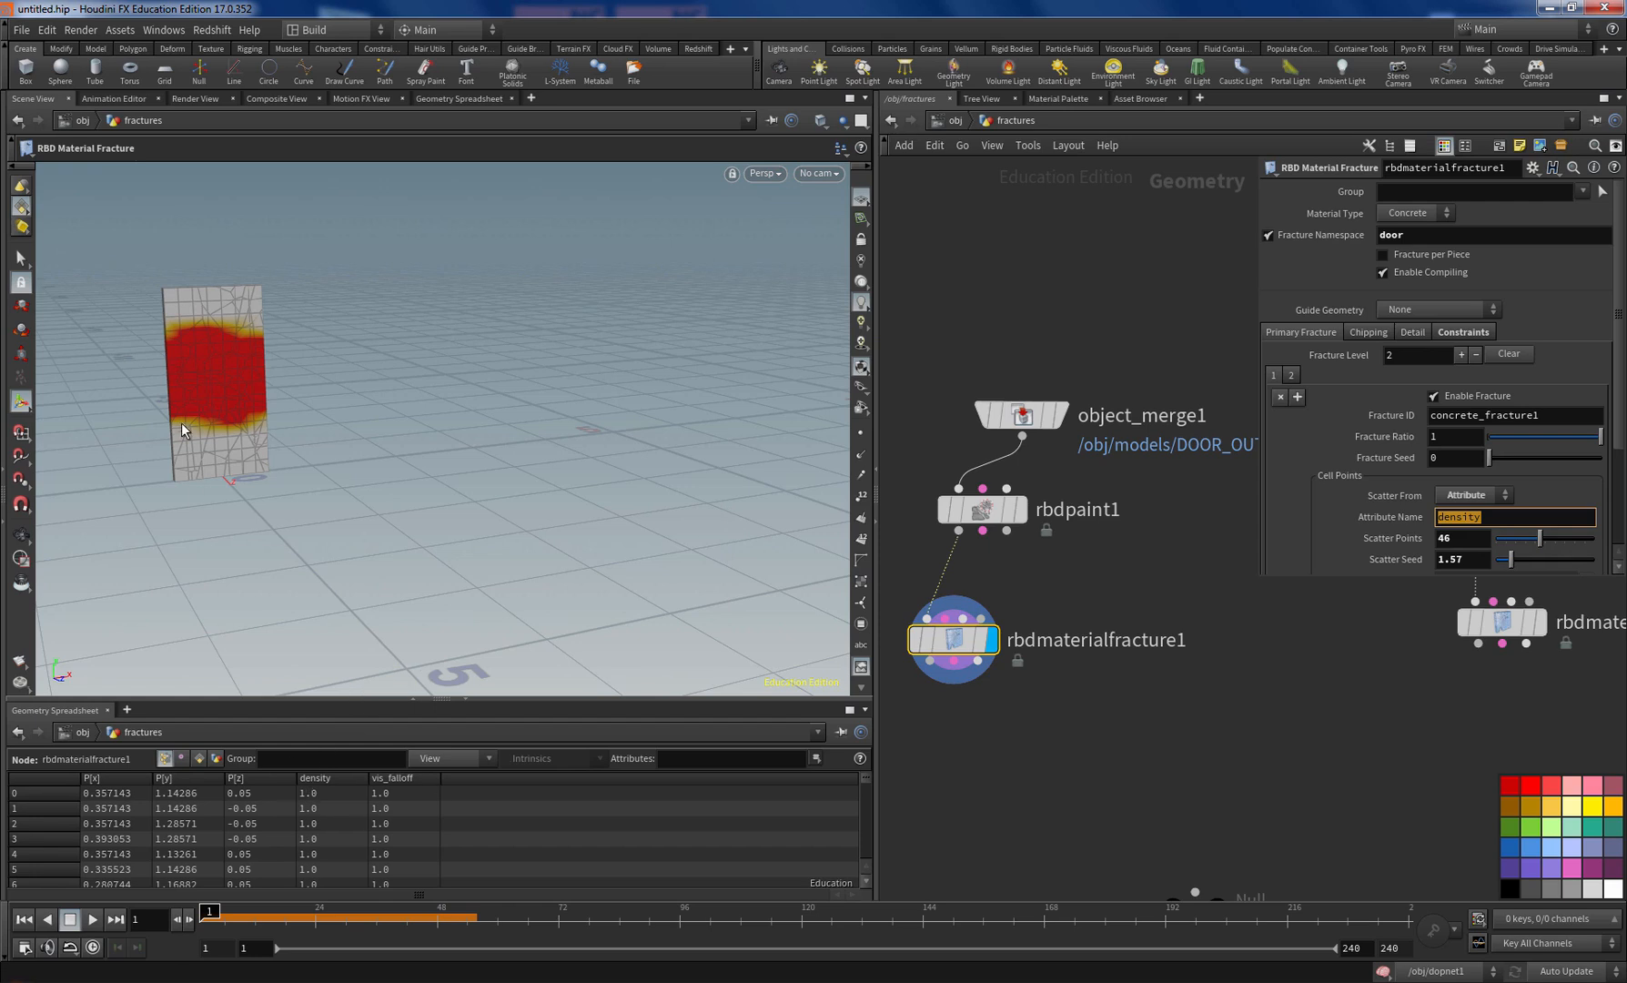
Step: Add an Attribute Delete node below rbdmaterialfracture1 and wire the fracture node's first output into it
click(205, 375)
key(space+g)
alt+drag(401, 396, 403, 334)
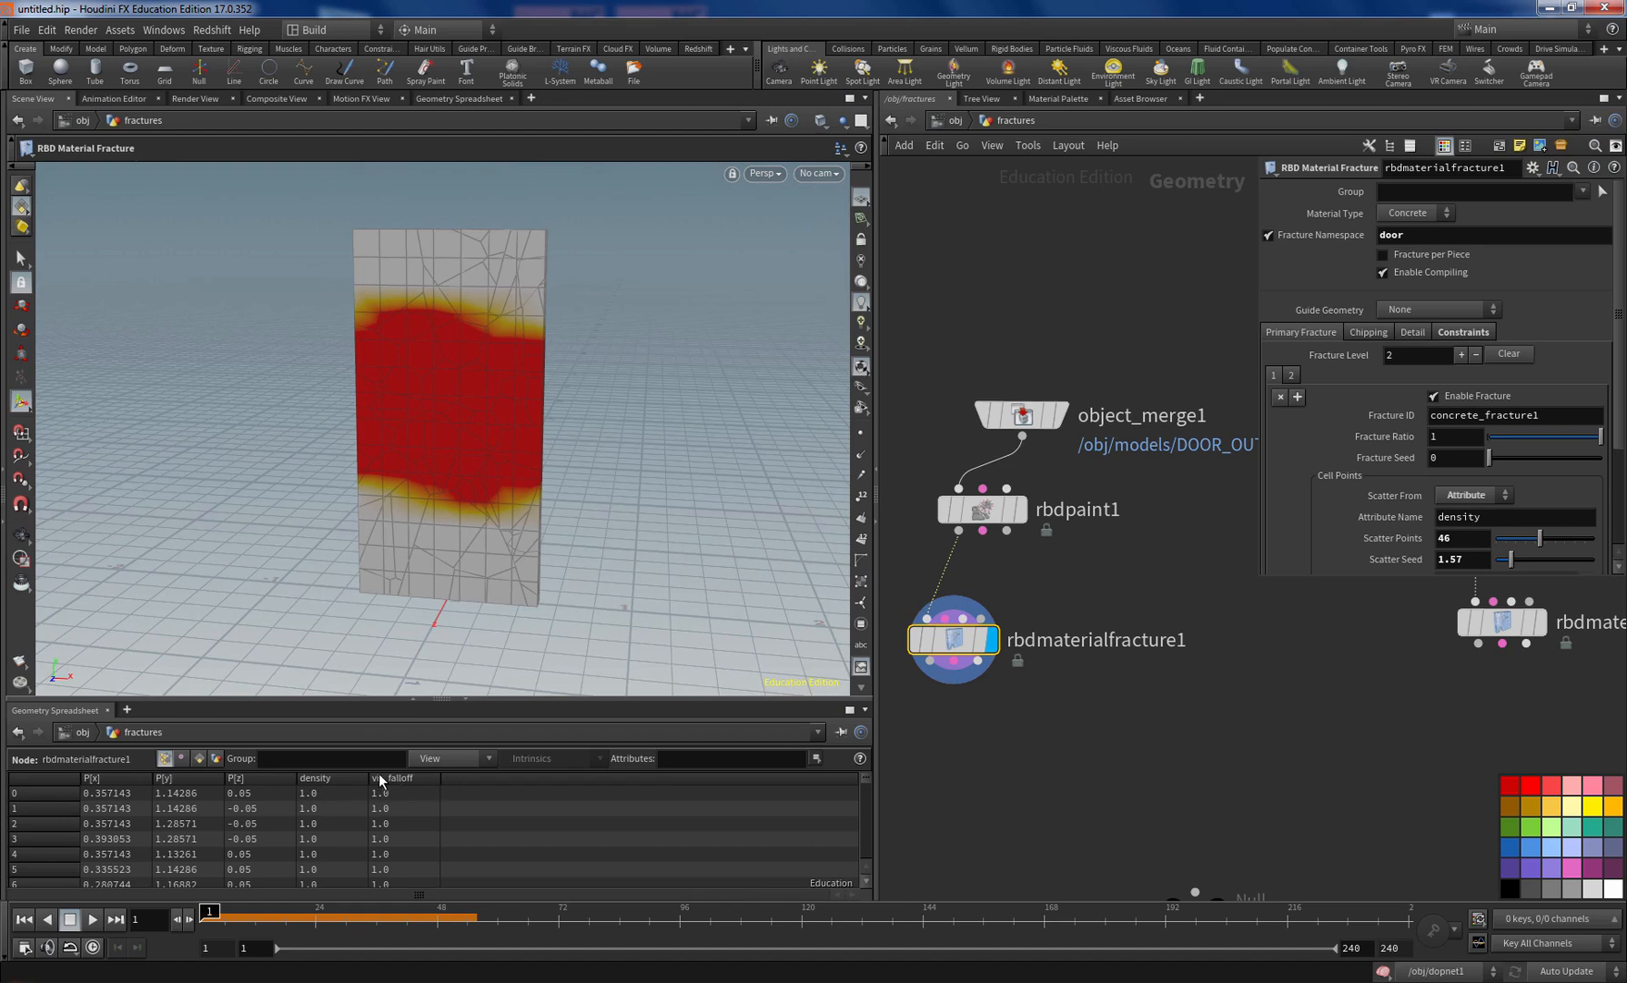
mouse_move(928, 663)
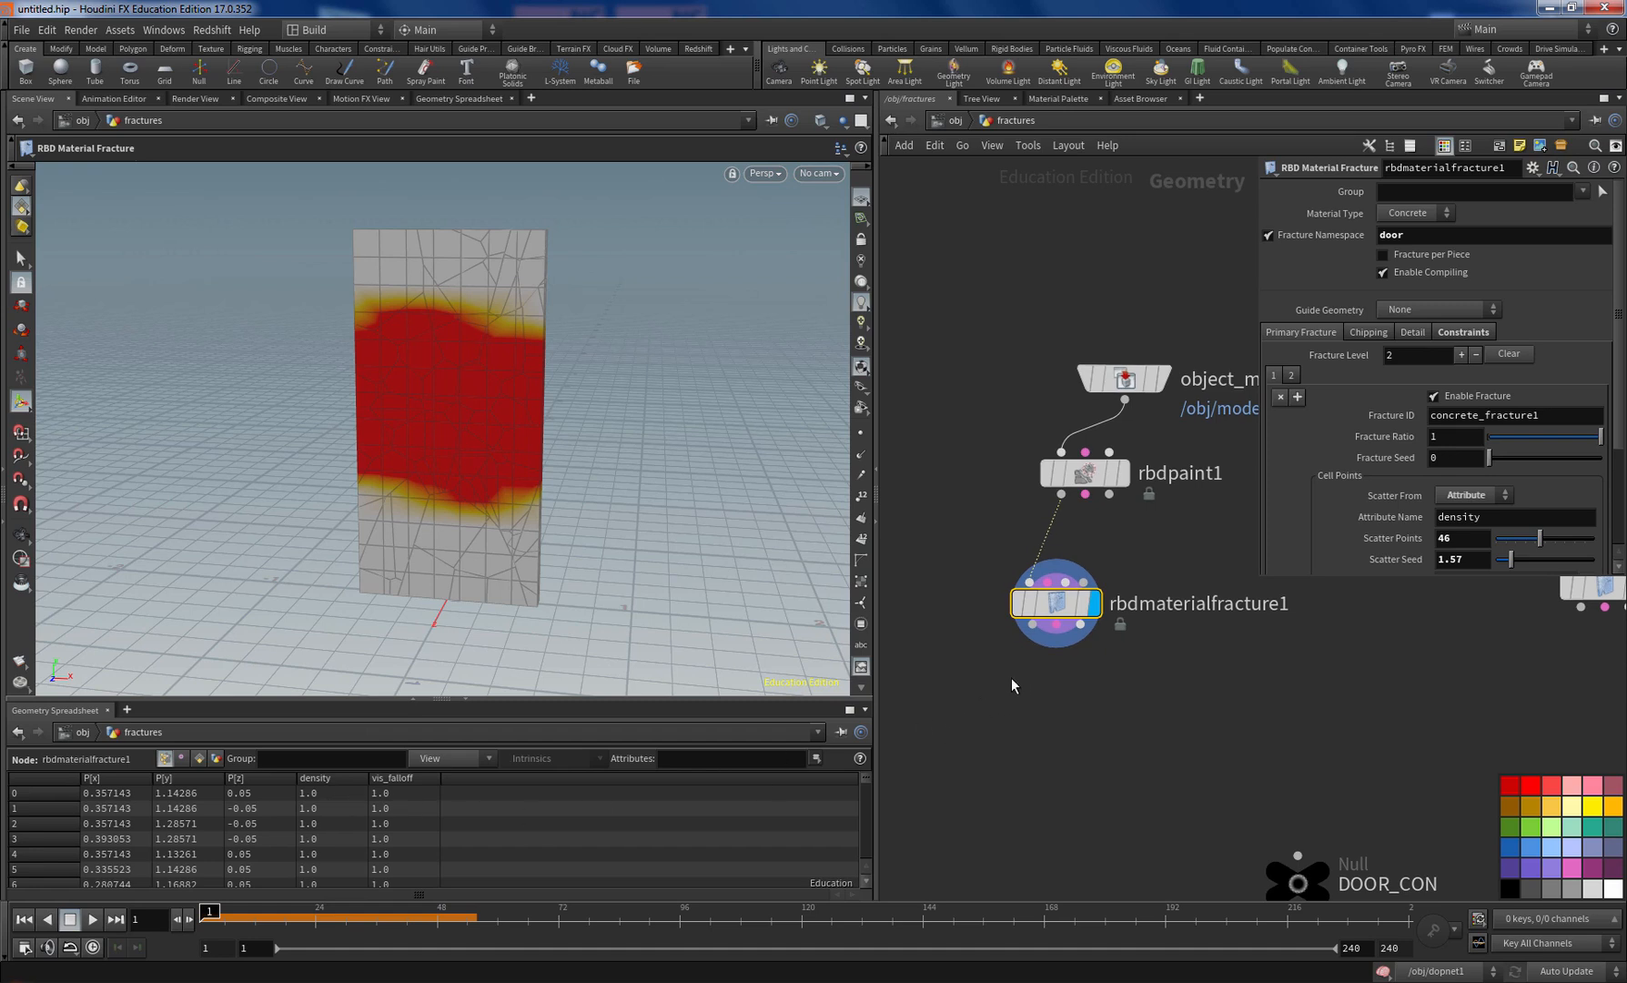
key(Tab)
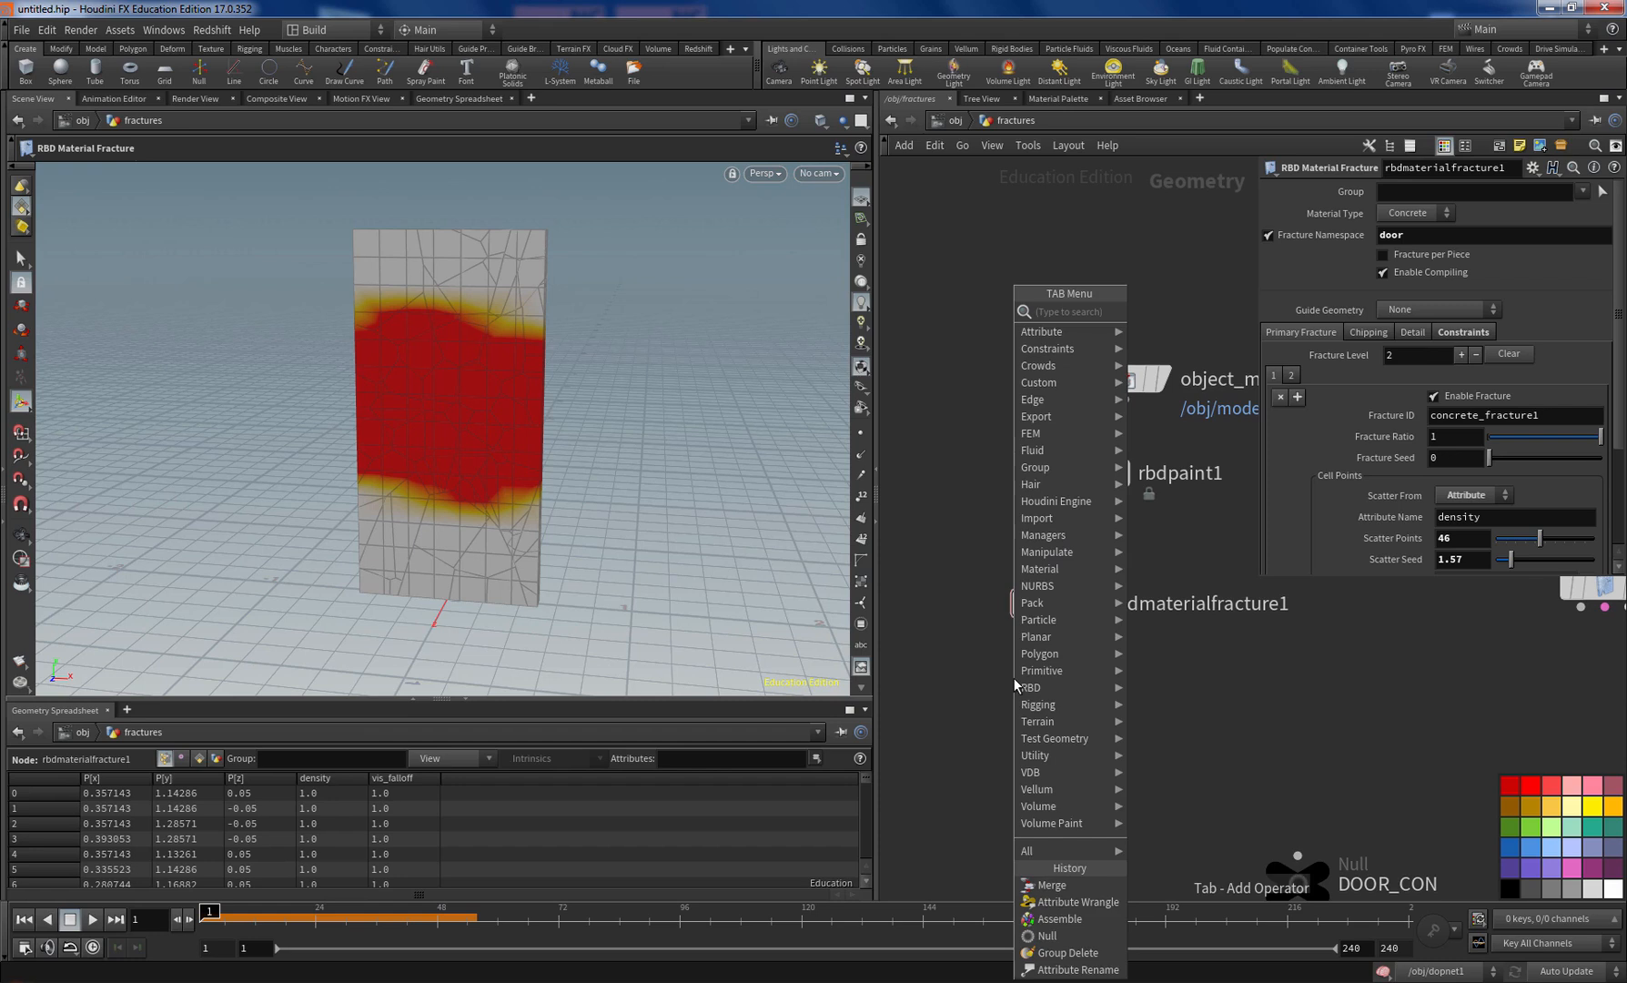
text(dele)
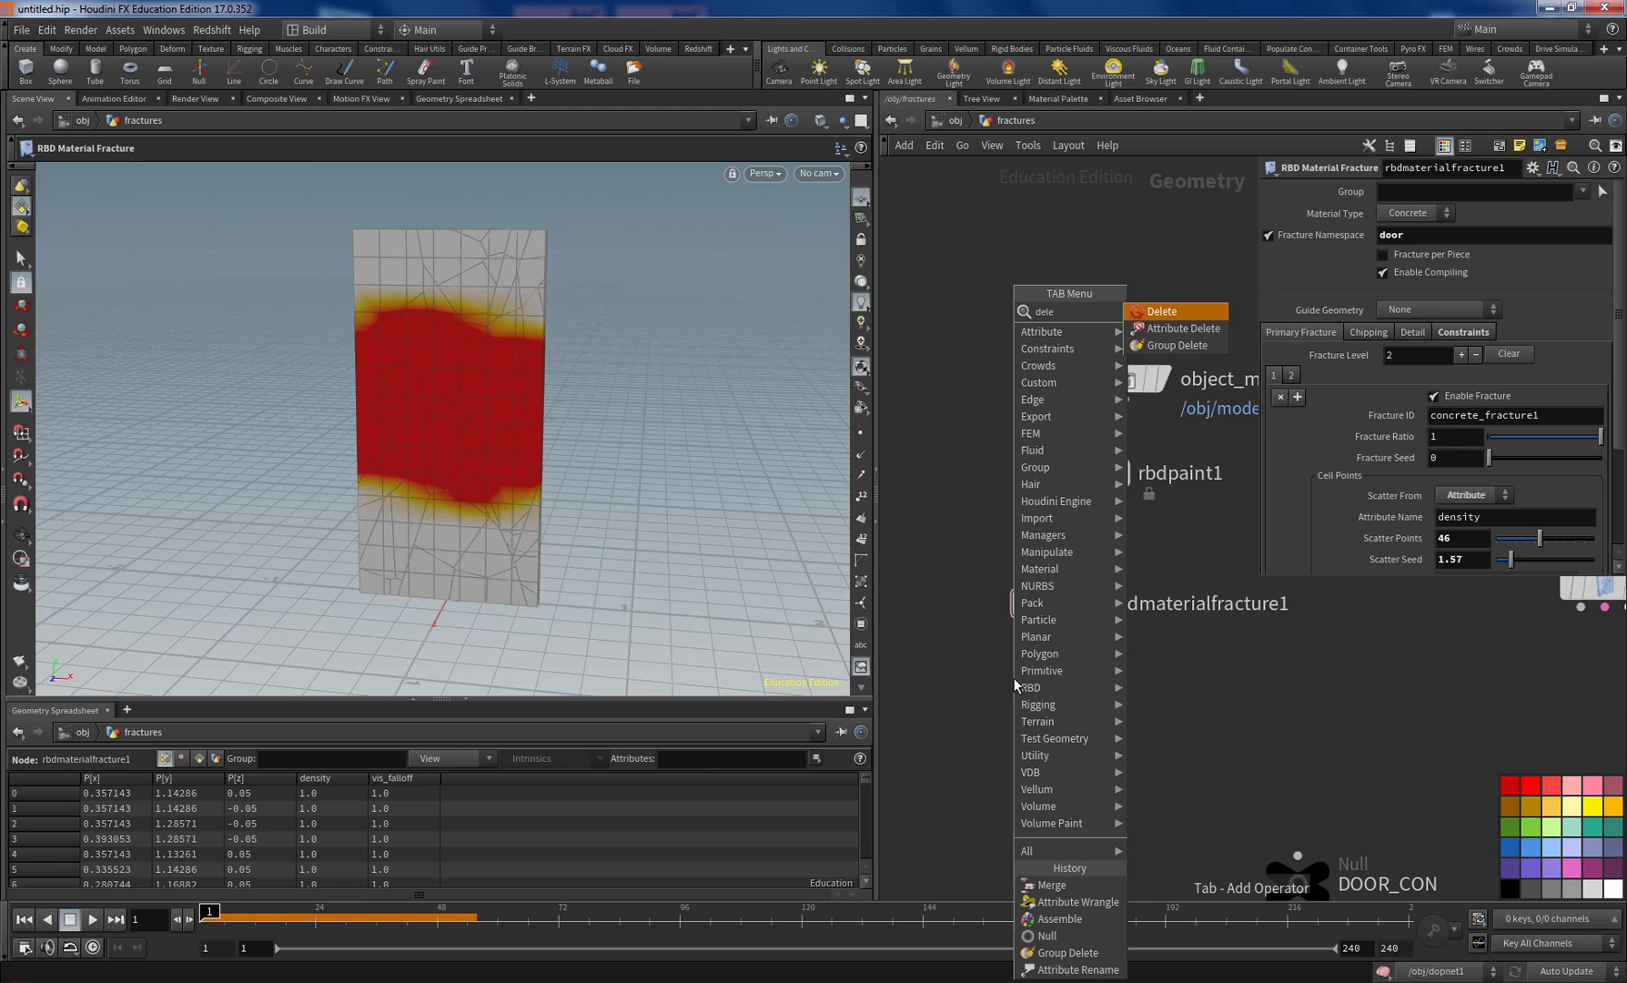
key(Down)
key(Return)
click(1013, 678)
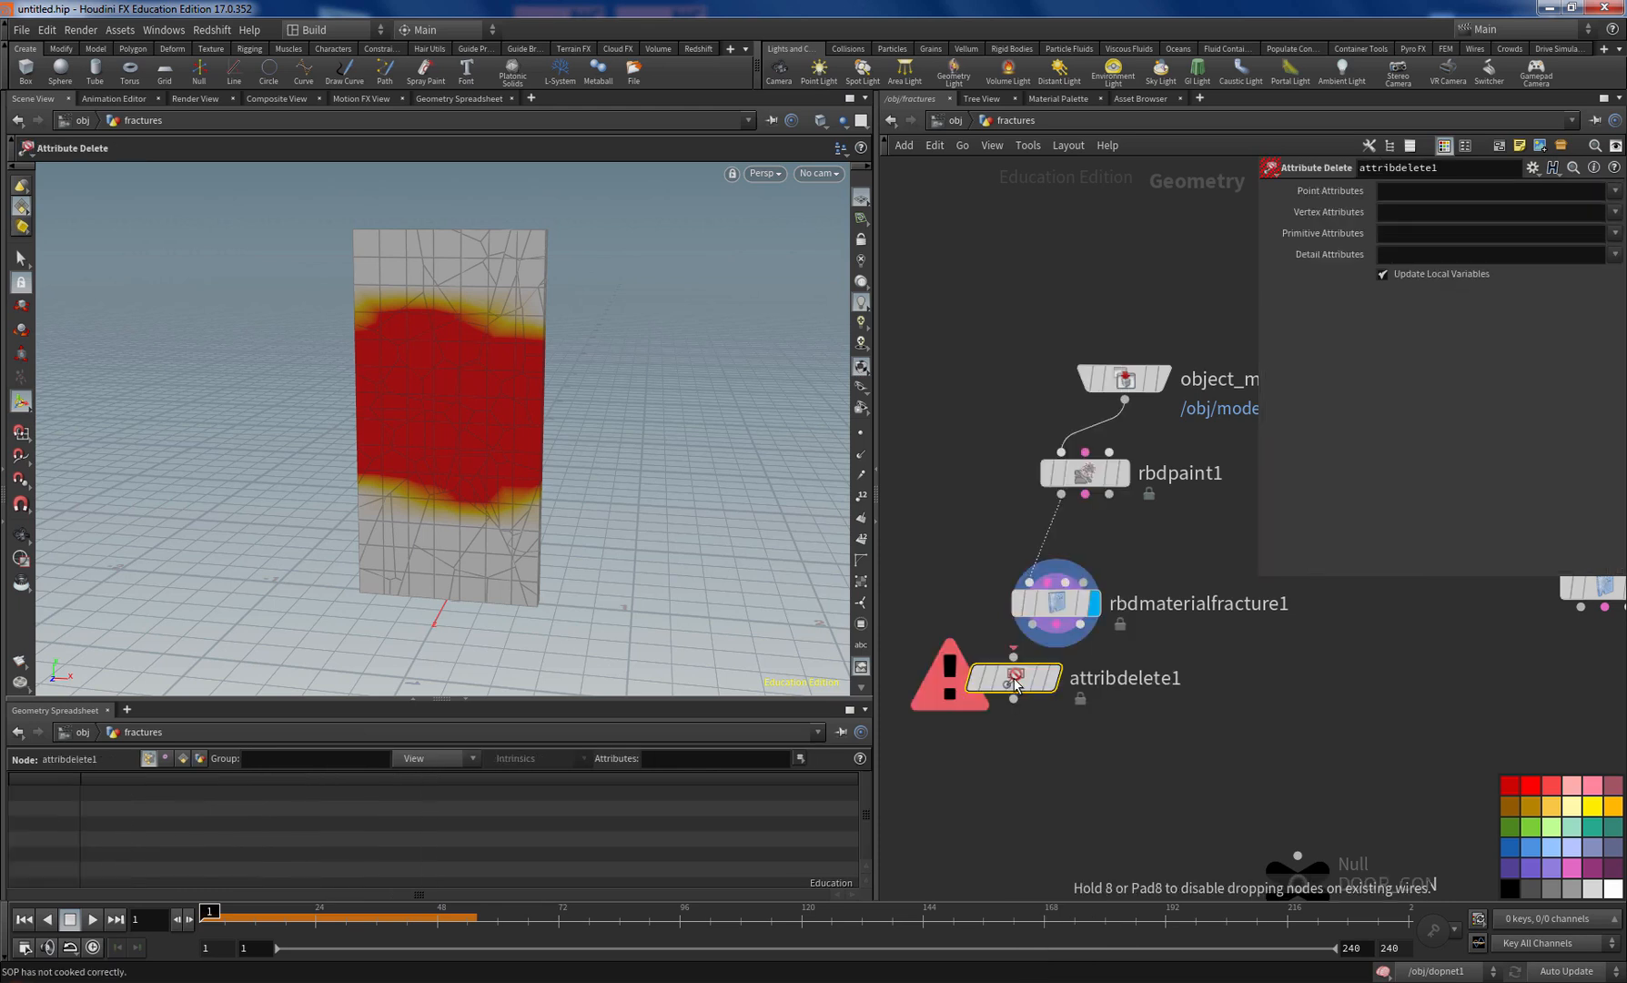
click(1032, 628)
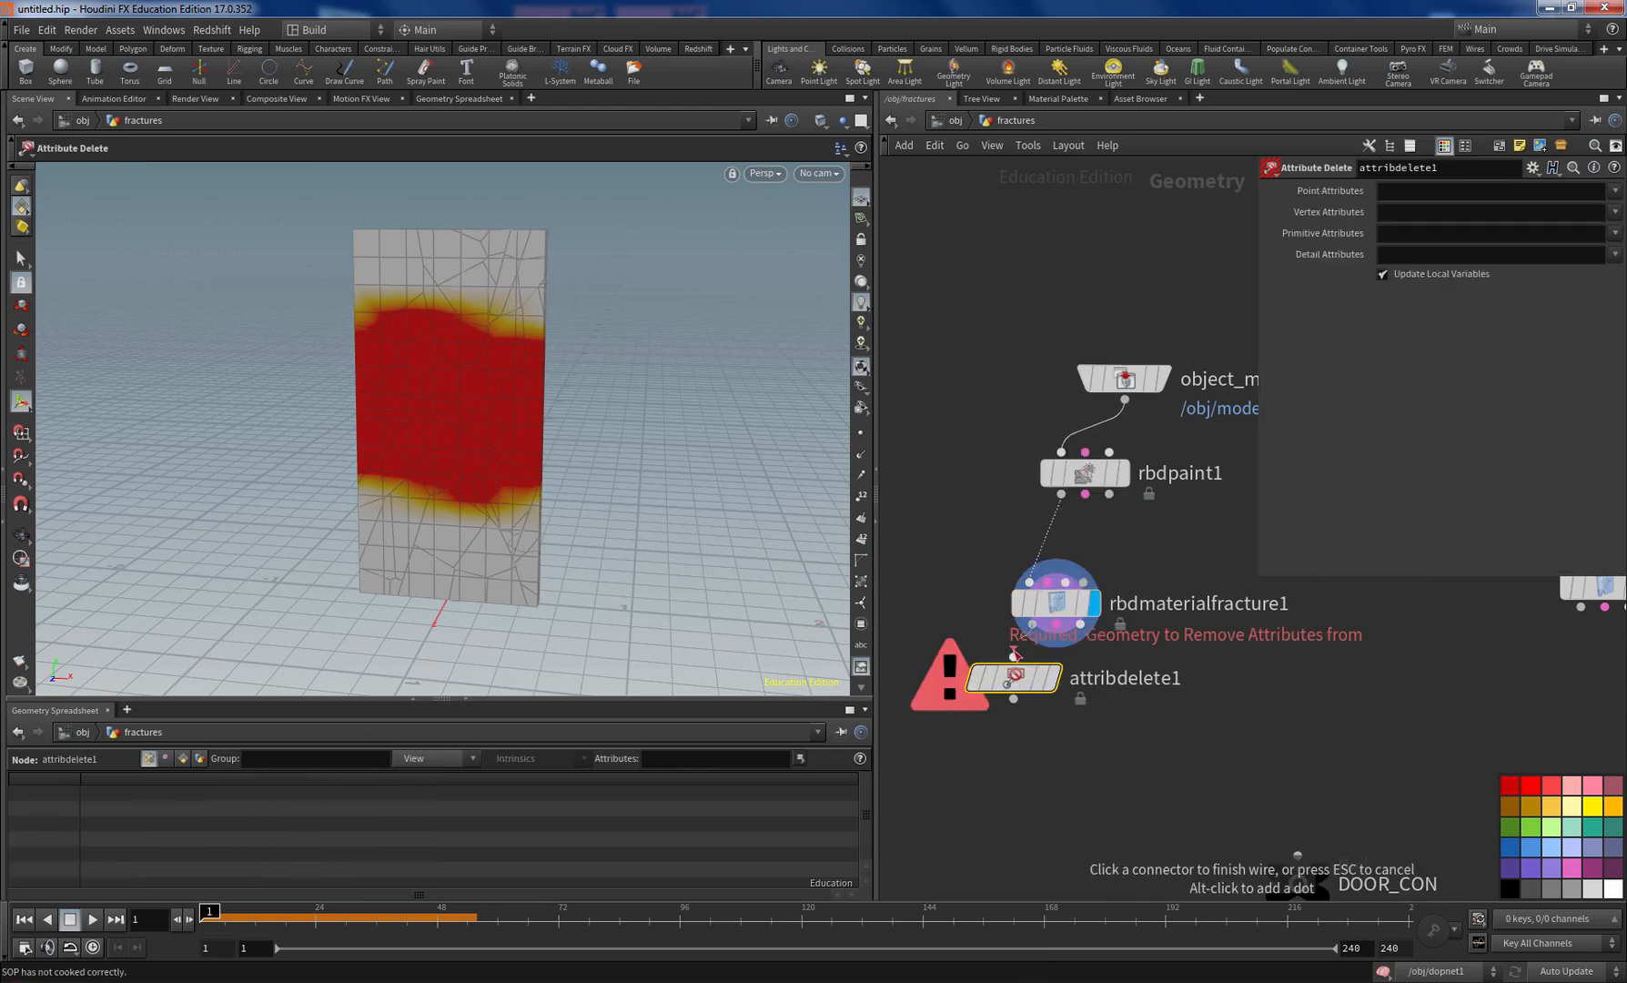
click(1013, 656)
mouse_move(1026, 689)
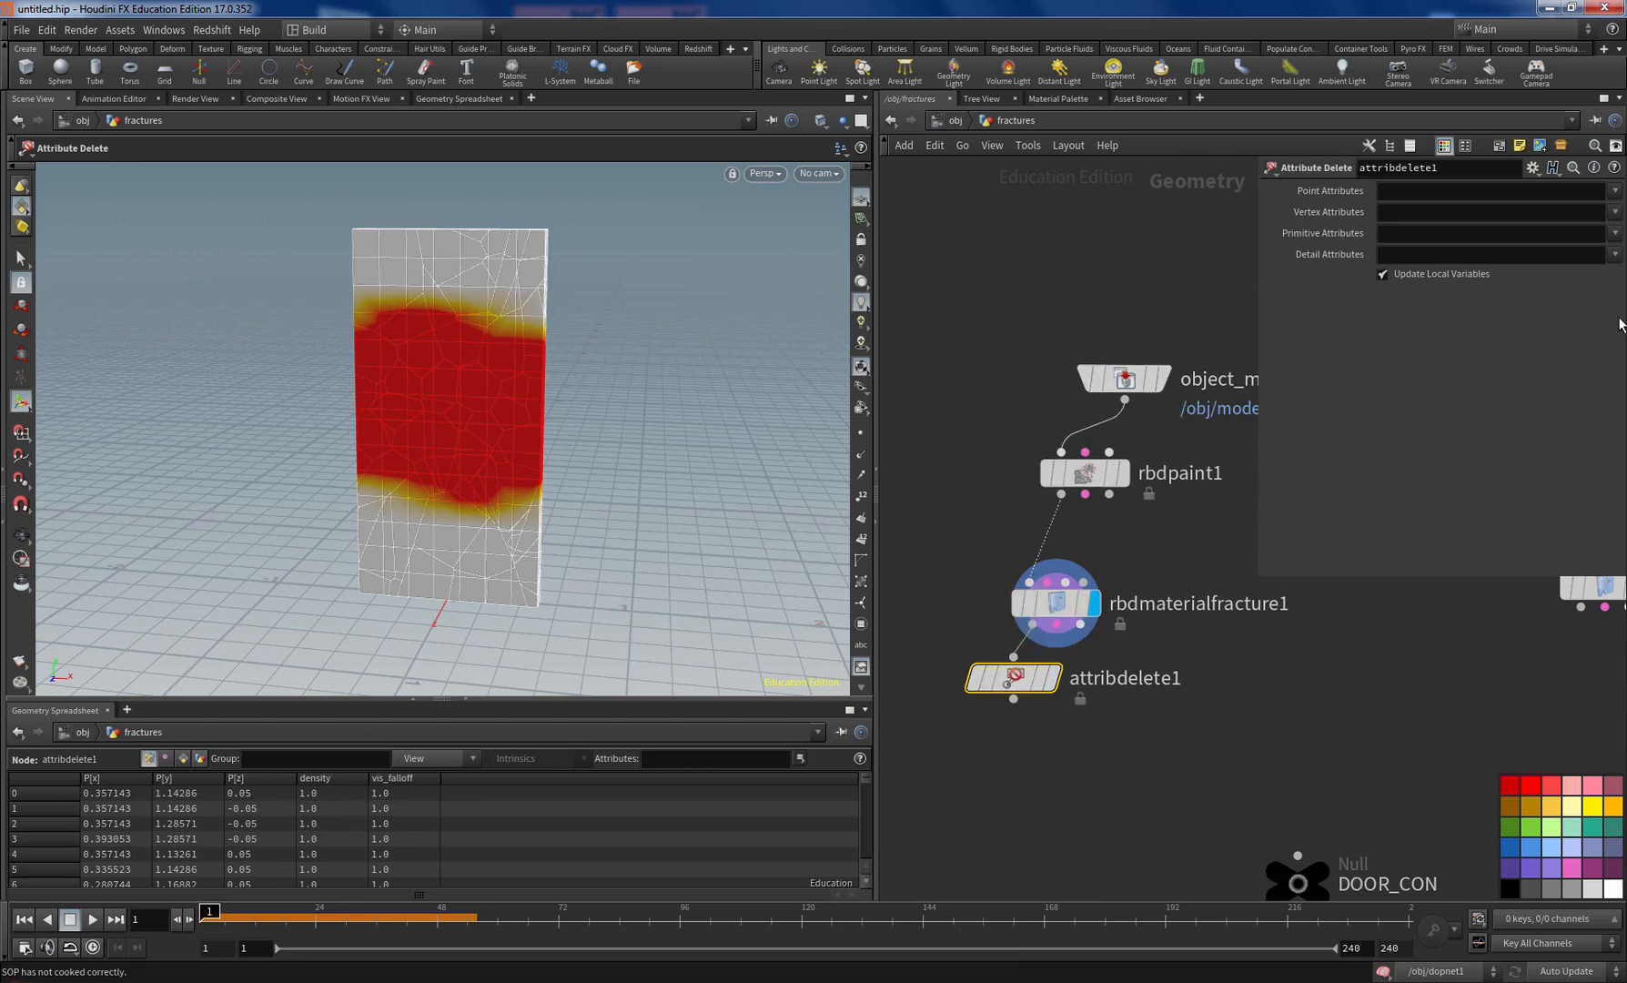
Step: Set attribdelete1 to remove the density and vis_falloff point attributes, and display it offset below rbdmaterialfracture1
click(1615, 193)
click(1576, 227)
click(1614, 193)
click(1593, 244)
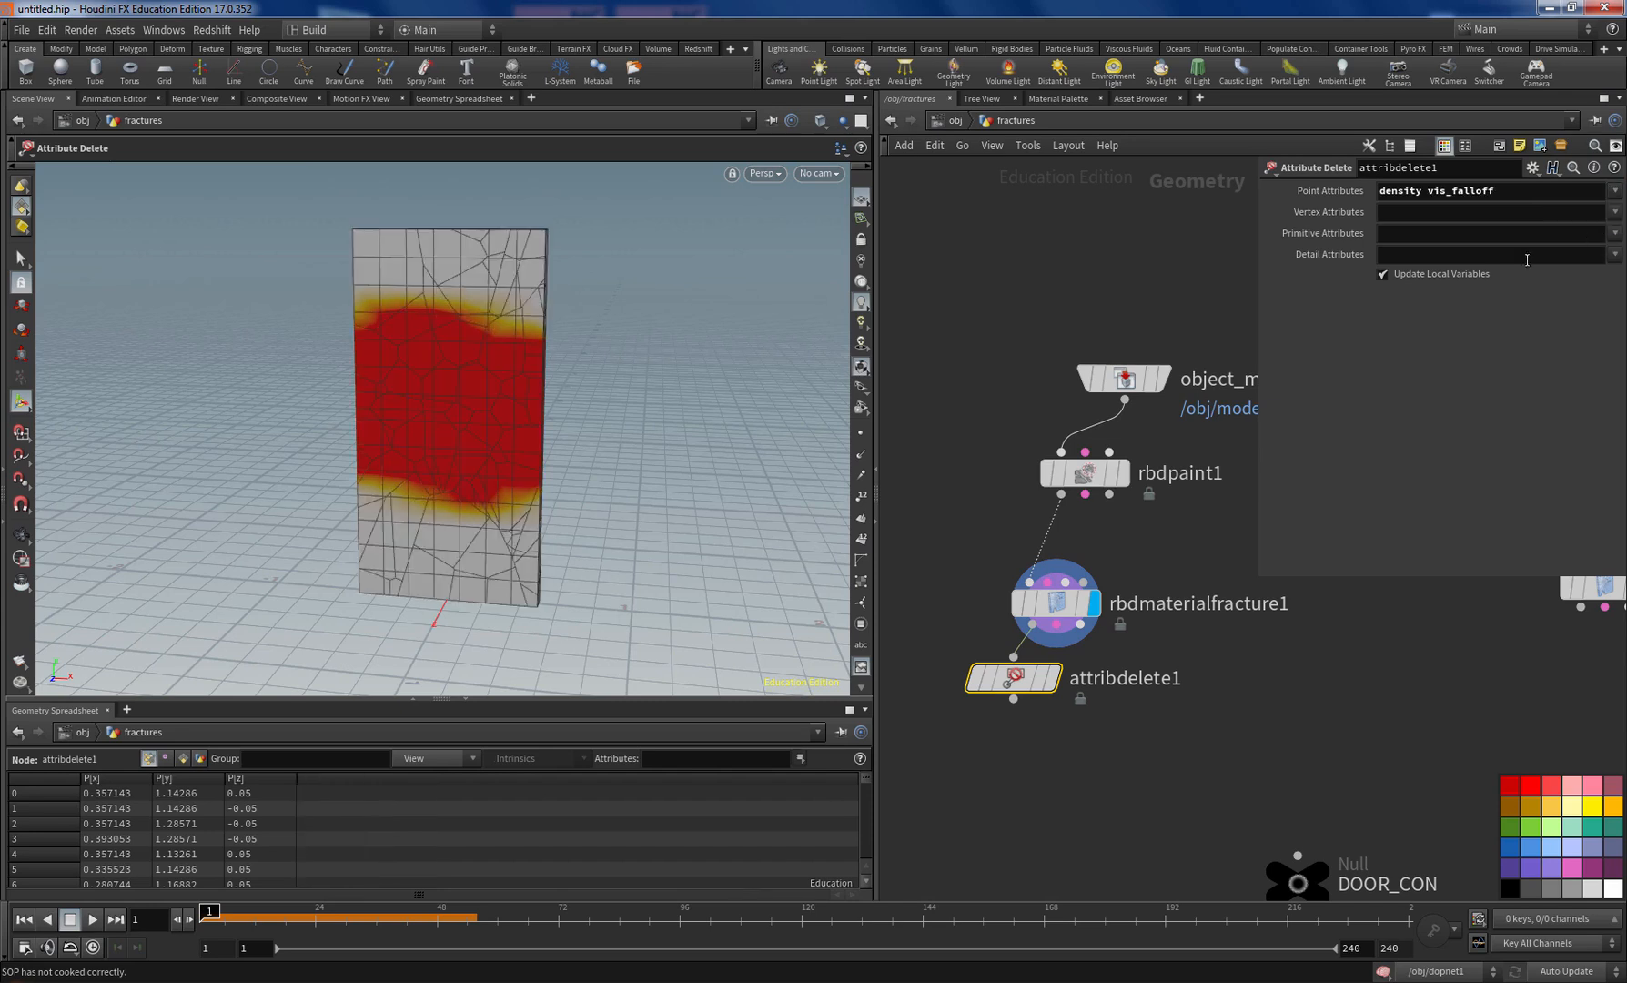
click(1053, 678)
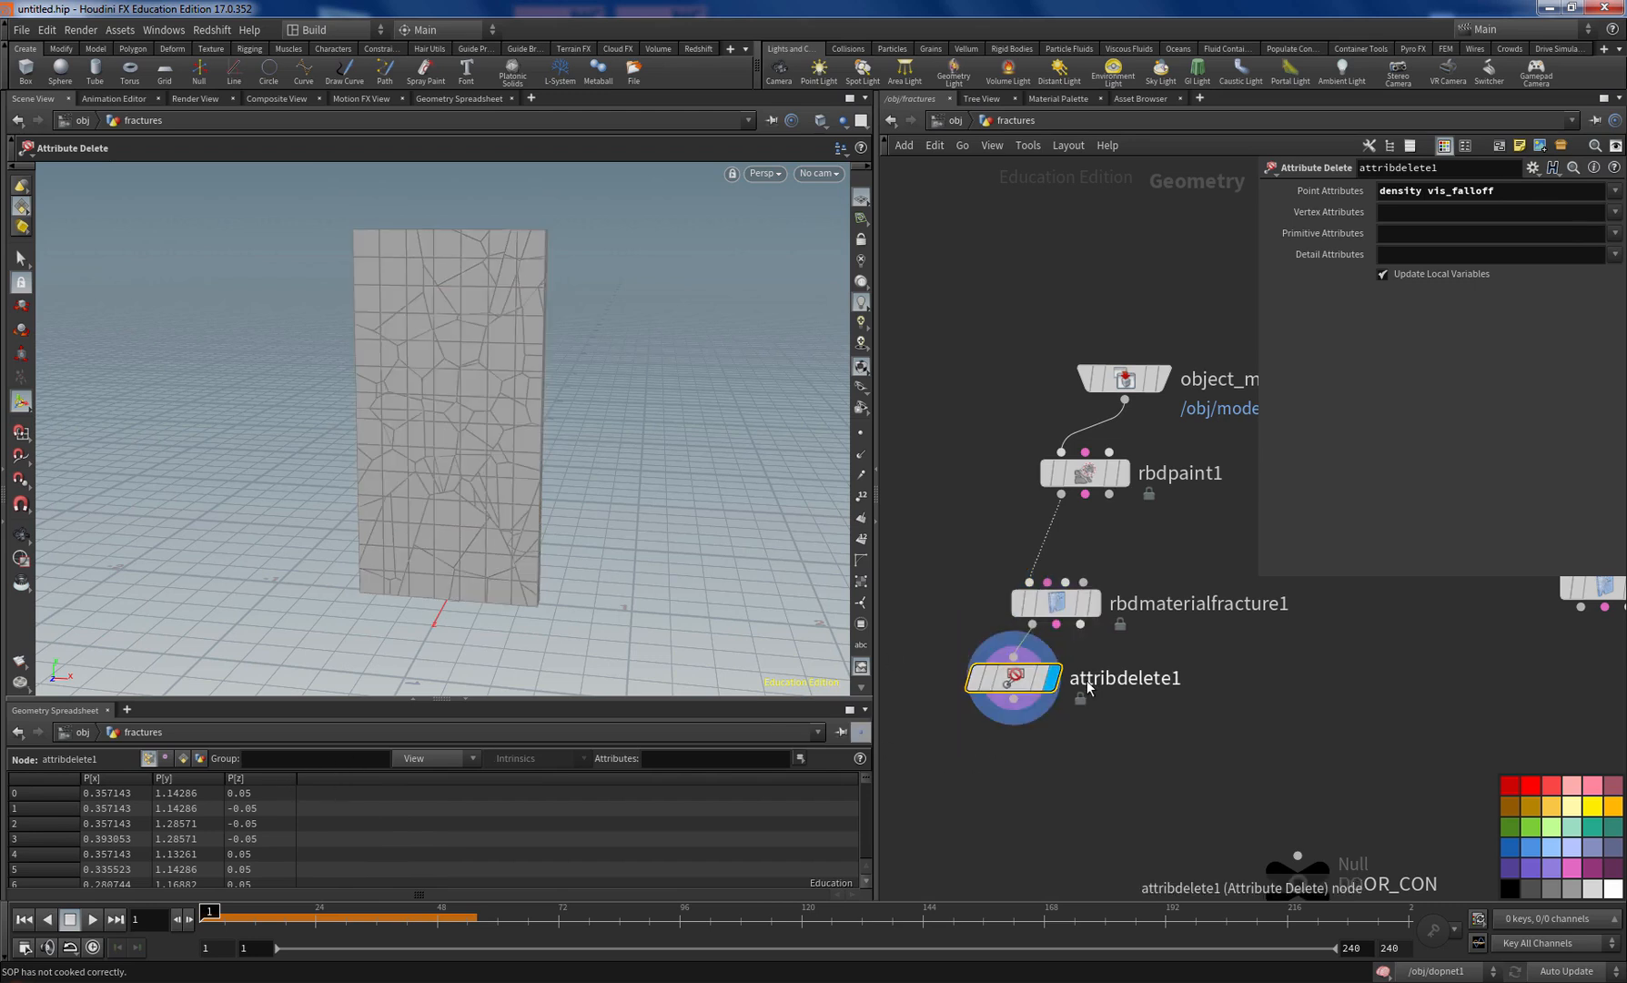
drag(1051, 613, 1079, 597)
drag(1017, 678, 956, 678)
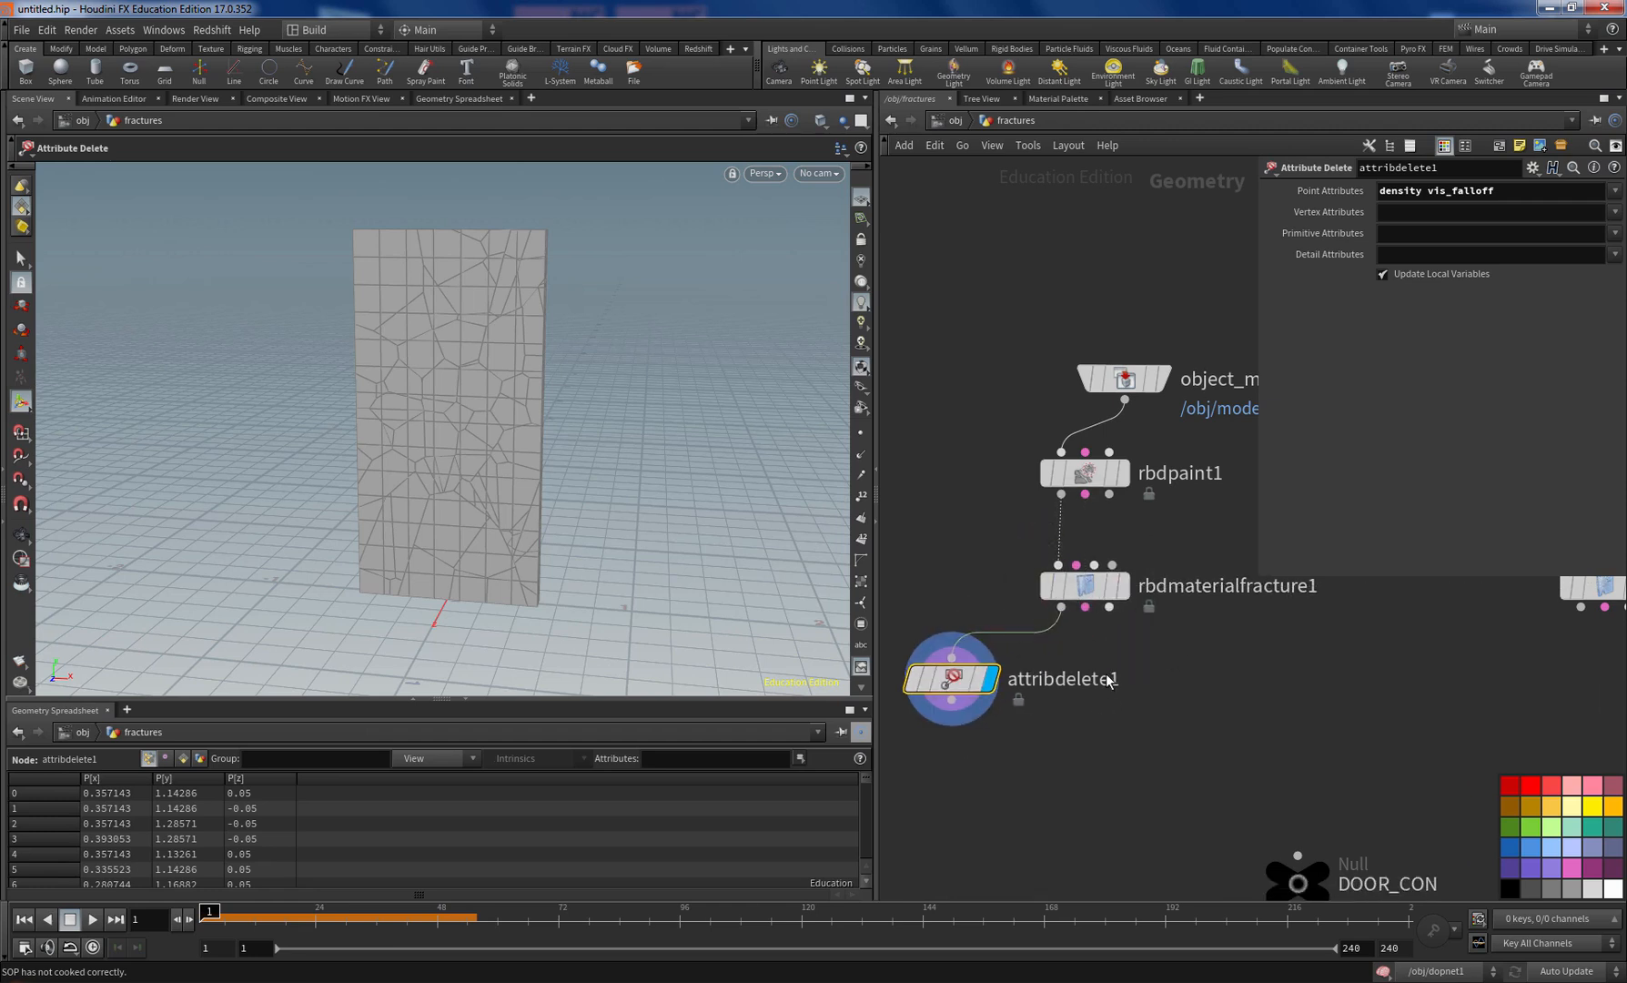
key(Tab)
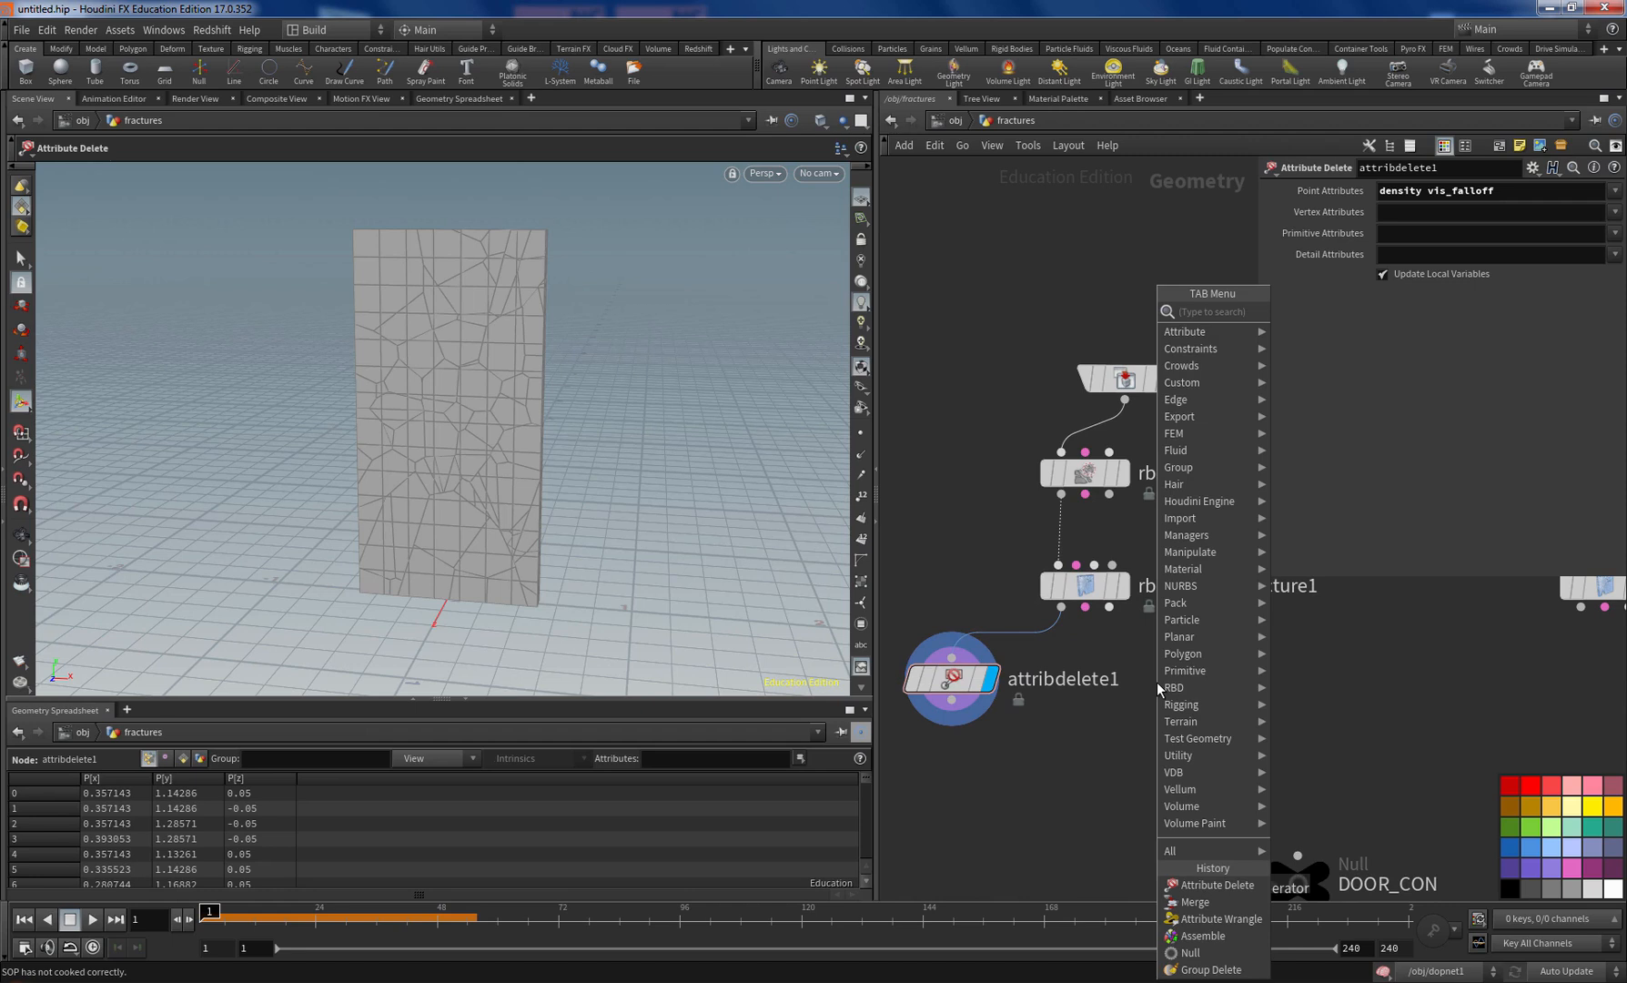
text(nu)
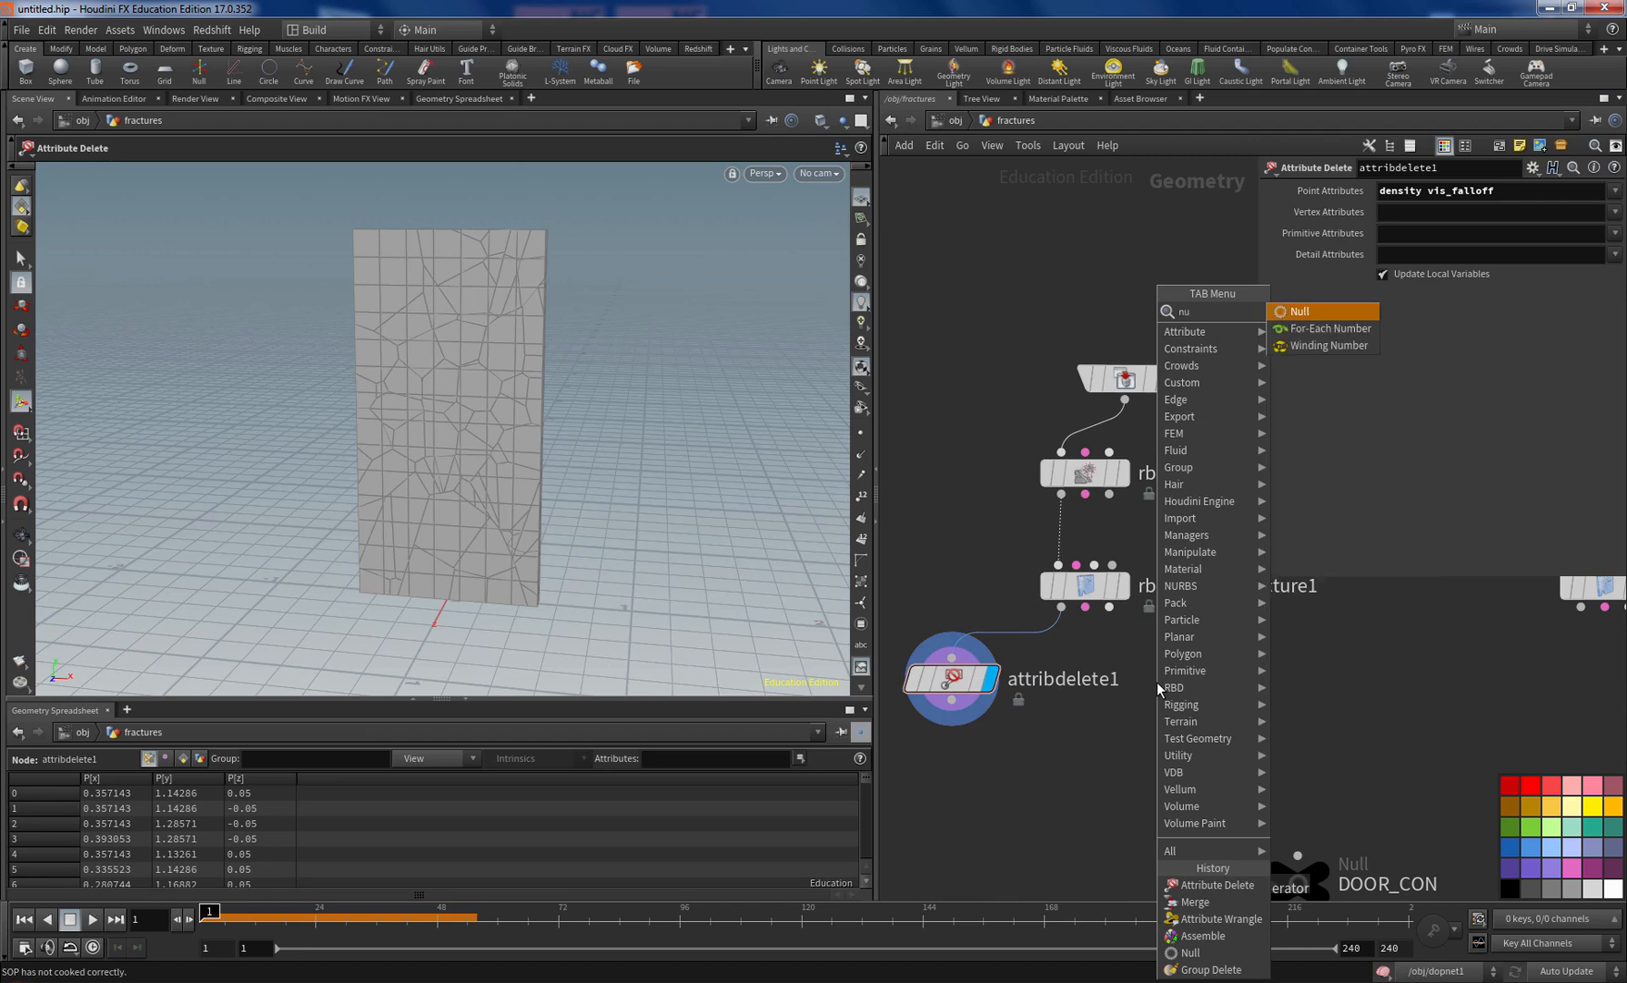
click(1067, 859)
Step: Wire the second output of rbdmaterialfracture1 into the DOOR_CON null and display the null
middle_drag(1198, 799, 1103, 740)
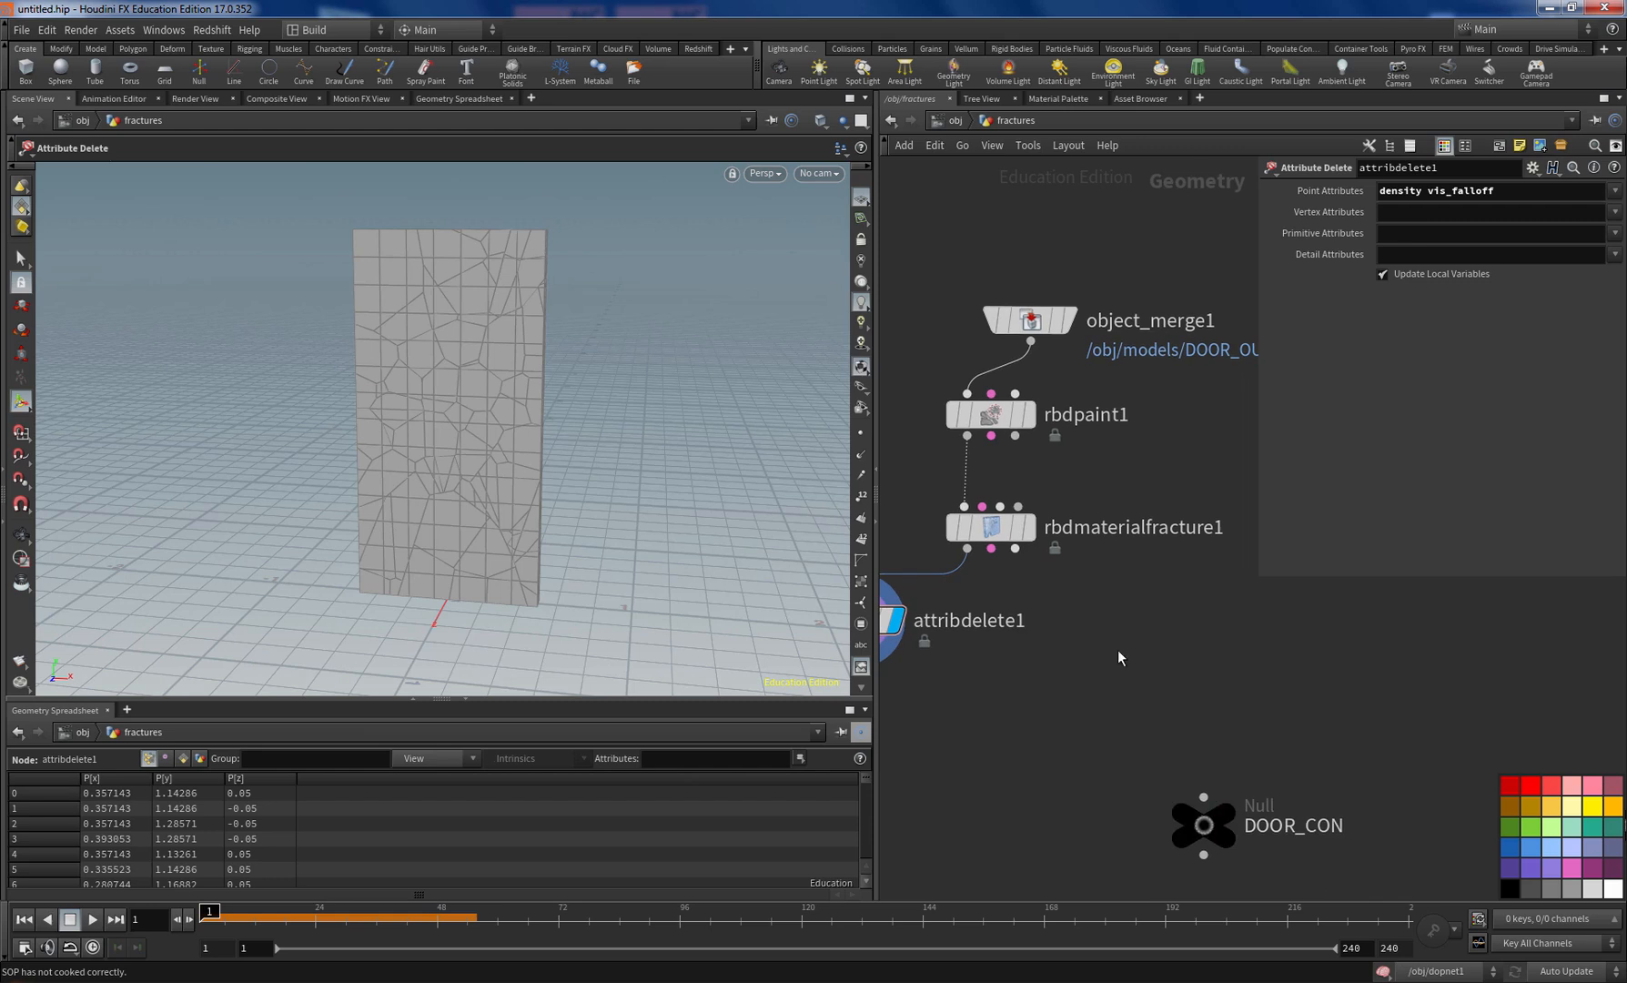
click(991, 548)
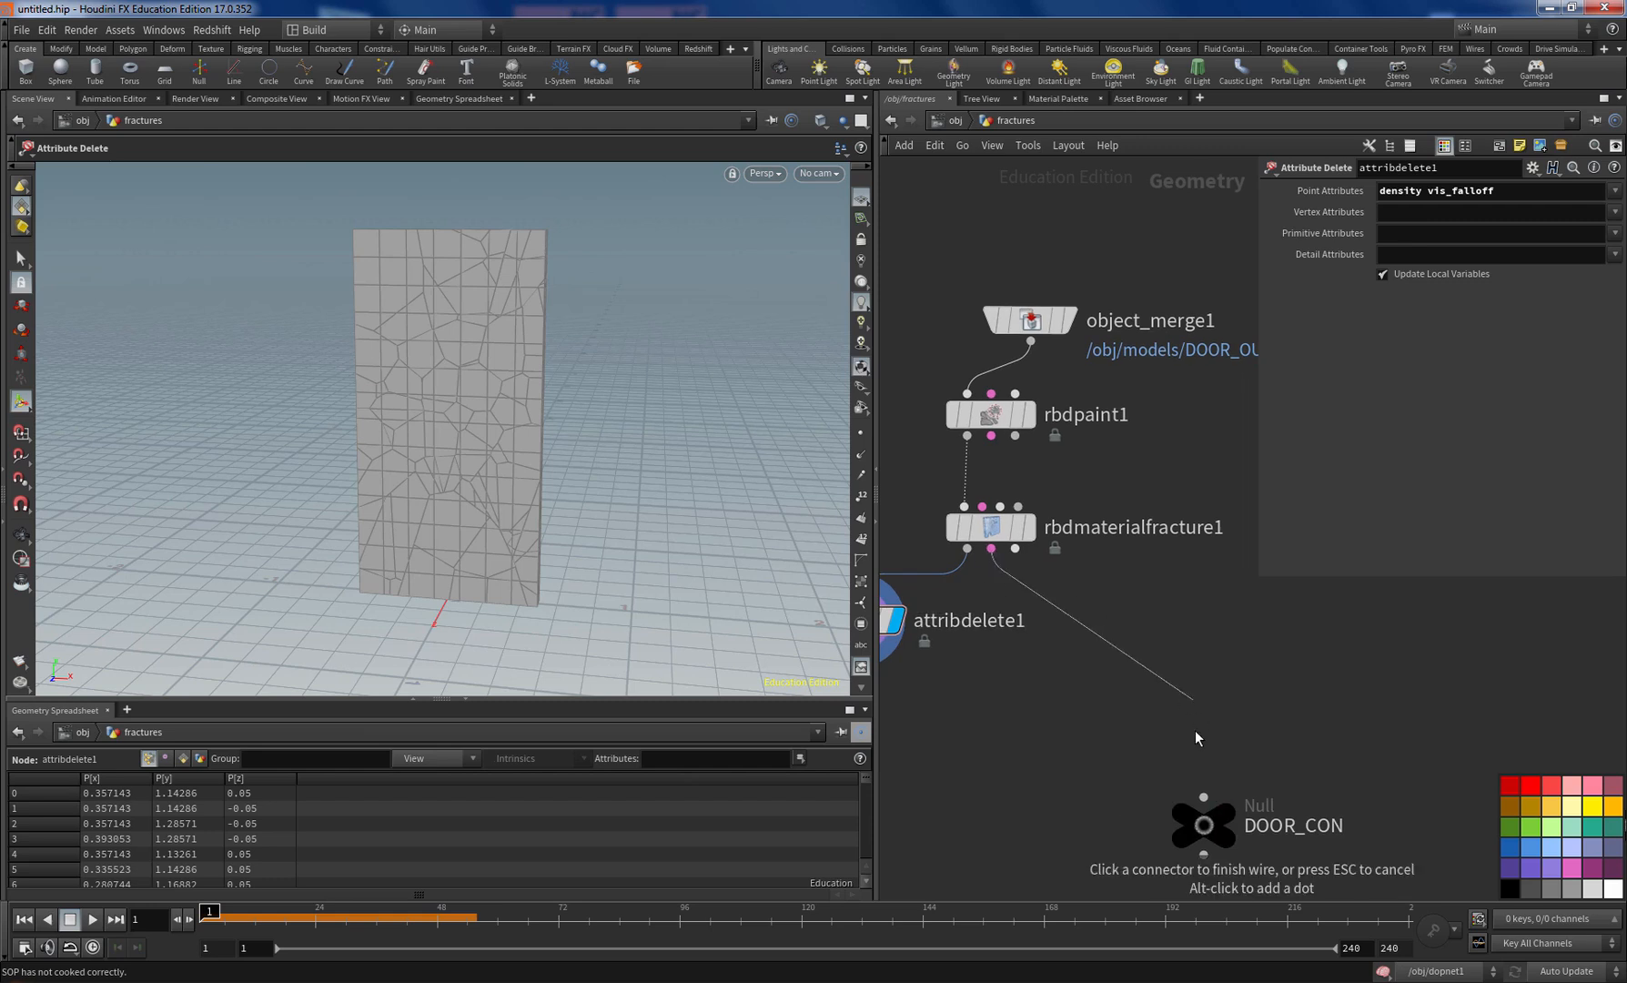
click(1203, 797)
click(1227, 812)
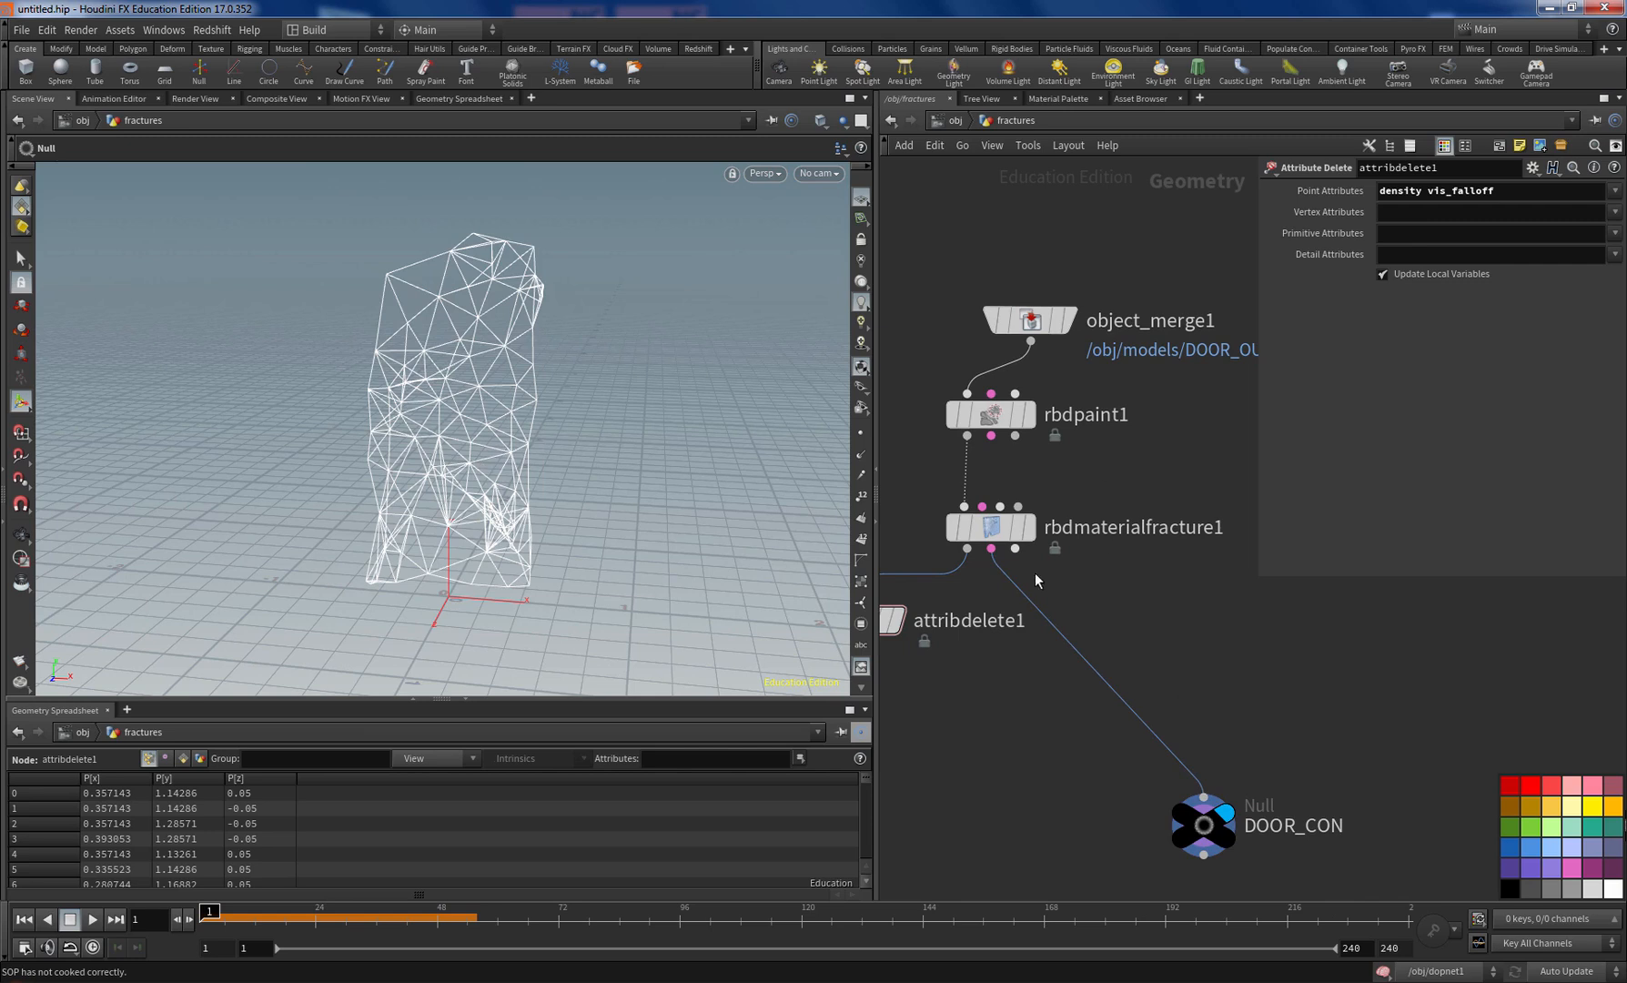
Step: Check the glue constraint name in the constraint settings of rbdmaterialfracture1
click(962, 532)
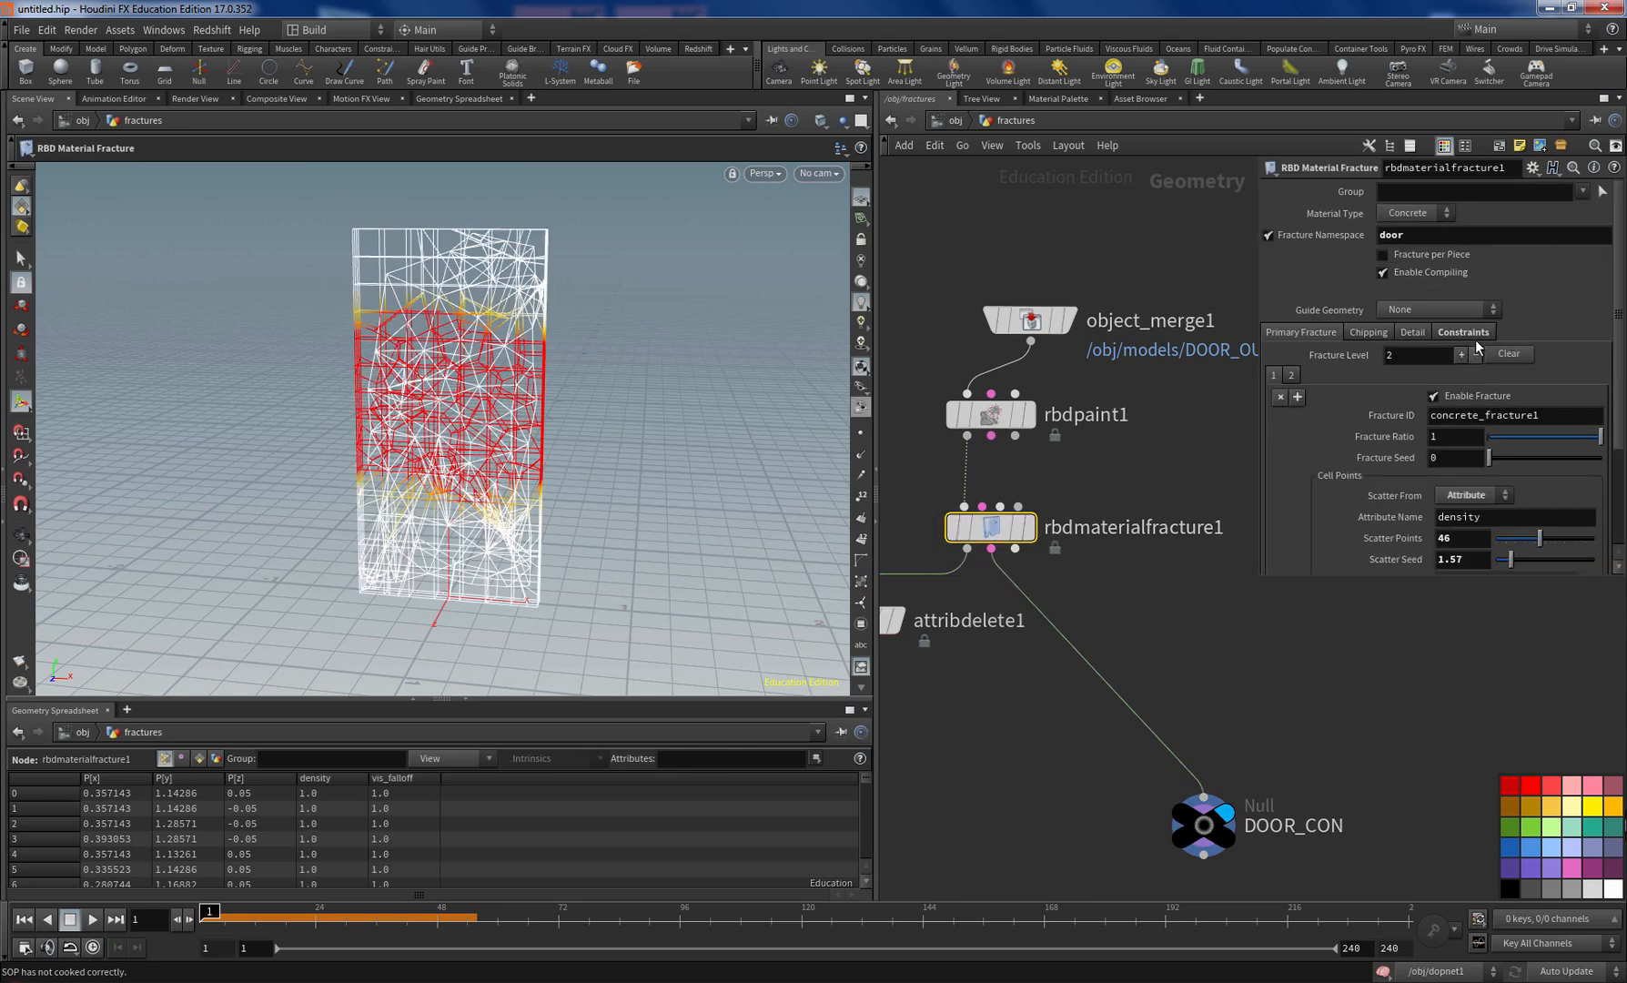
click(1463, 333)
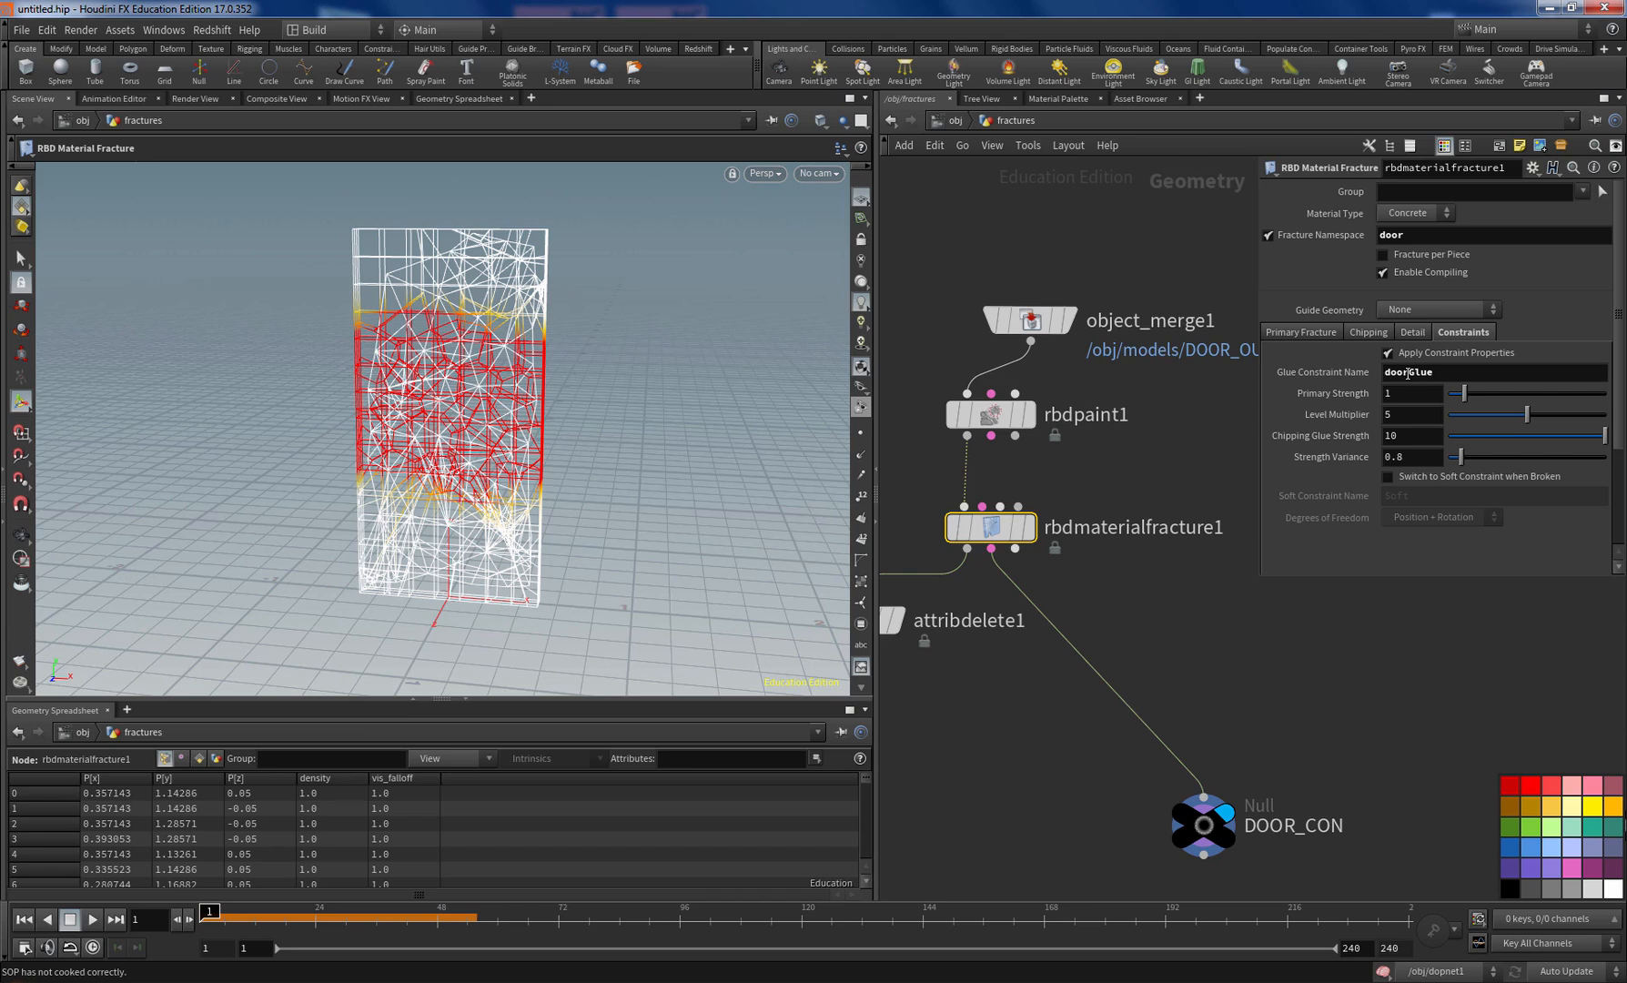
drag(1409, 373, 1377, 373)
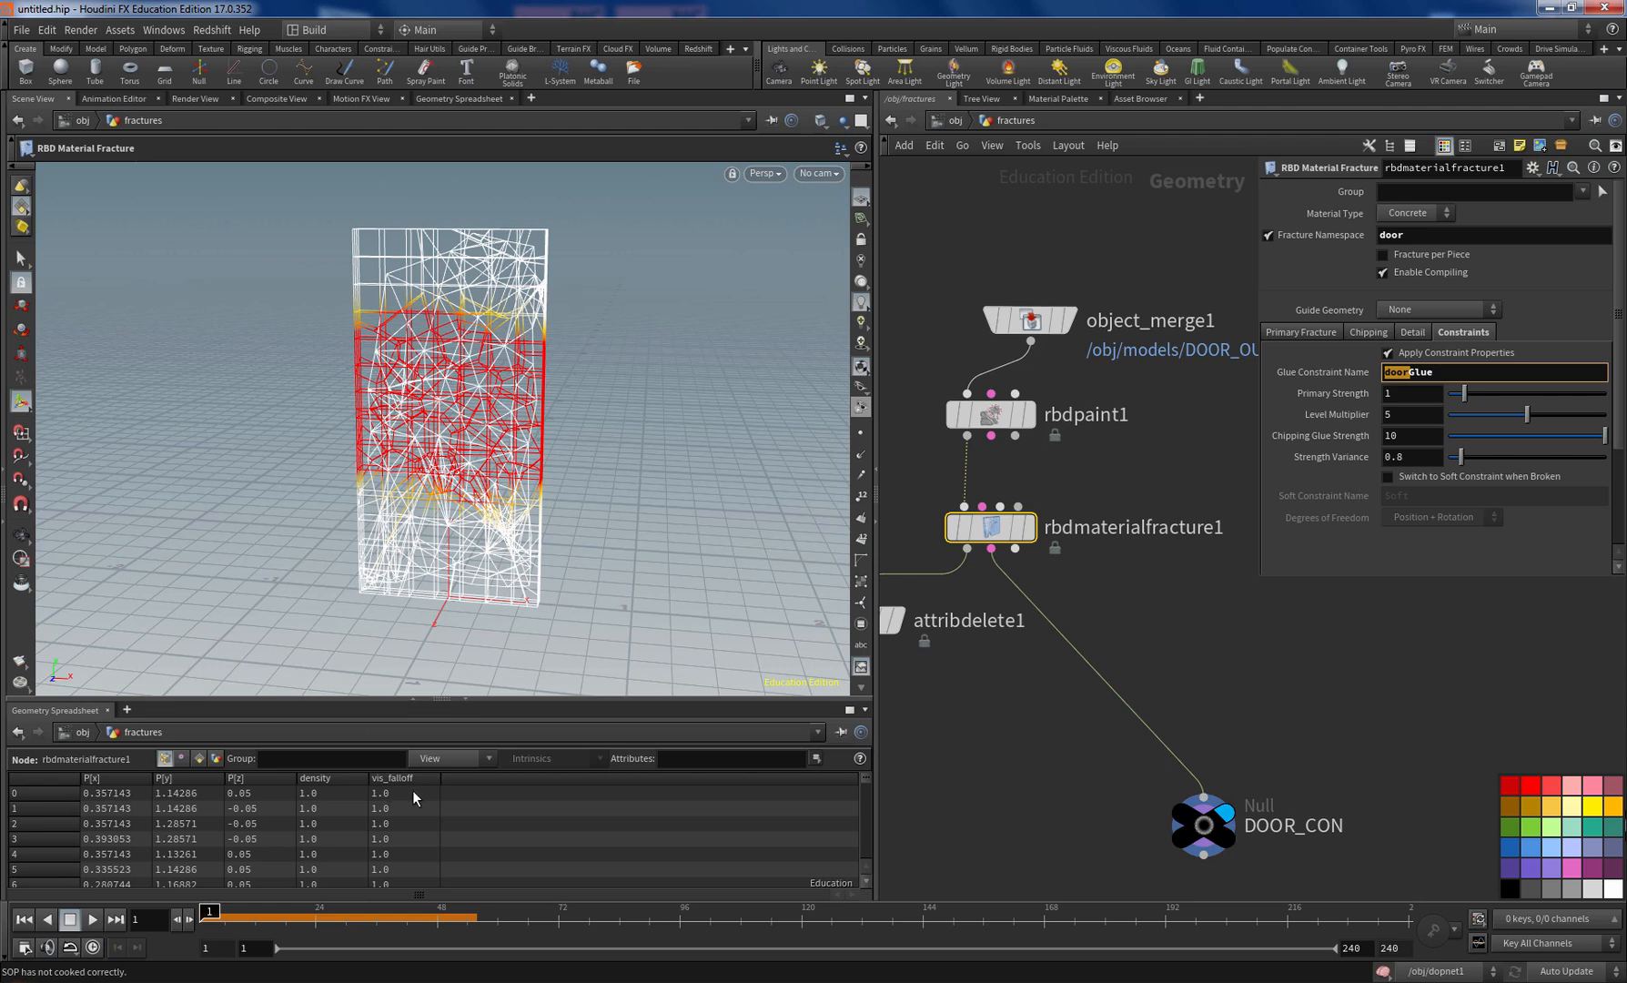
Step: Duplicate attribdelete1 and insert the copy on the wire between rbdmaterialfracture1 and DOOR_CON
middle_drag(1066, 665, 1188, 689)
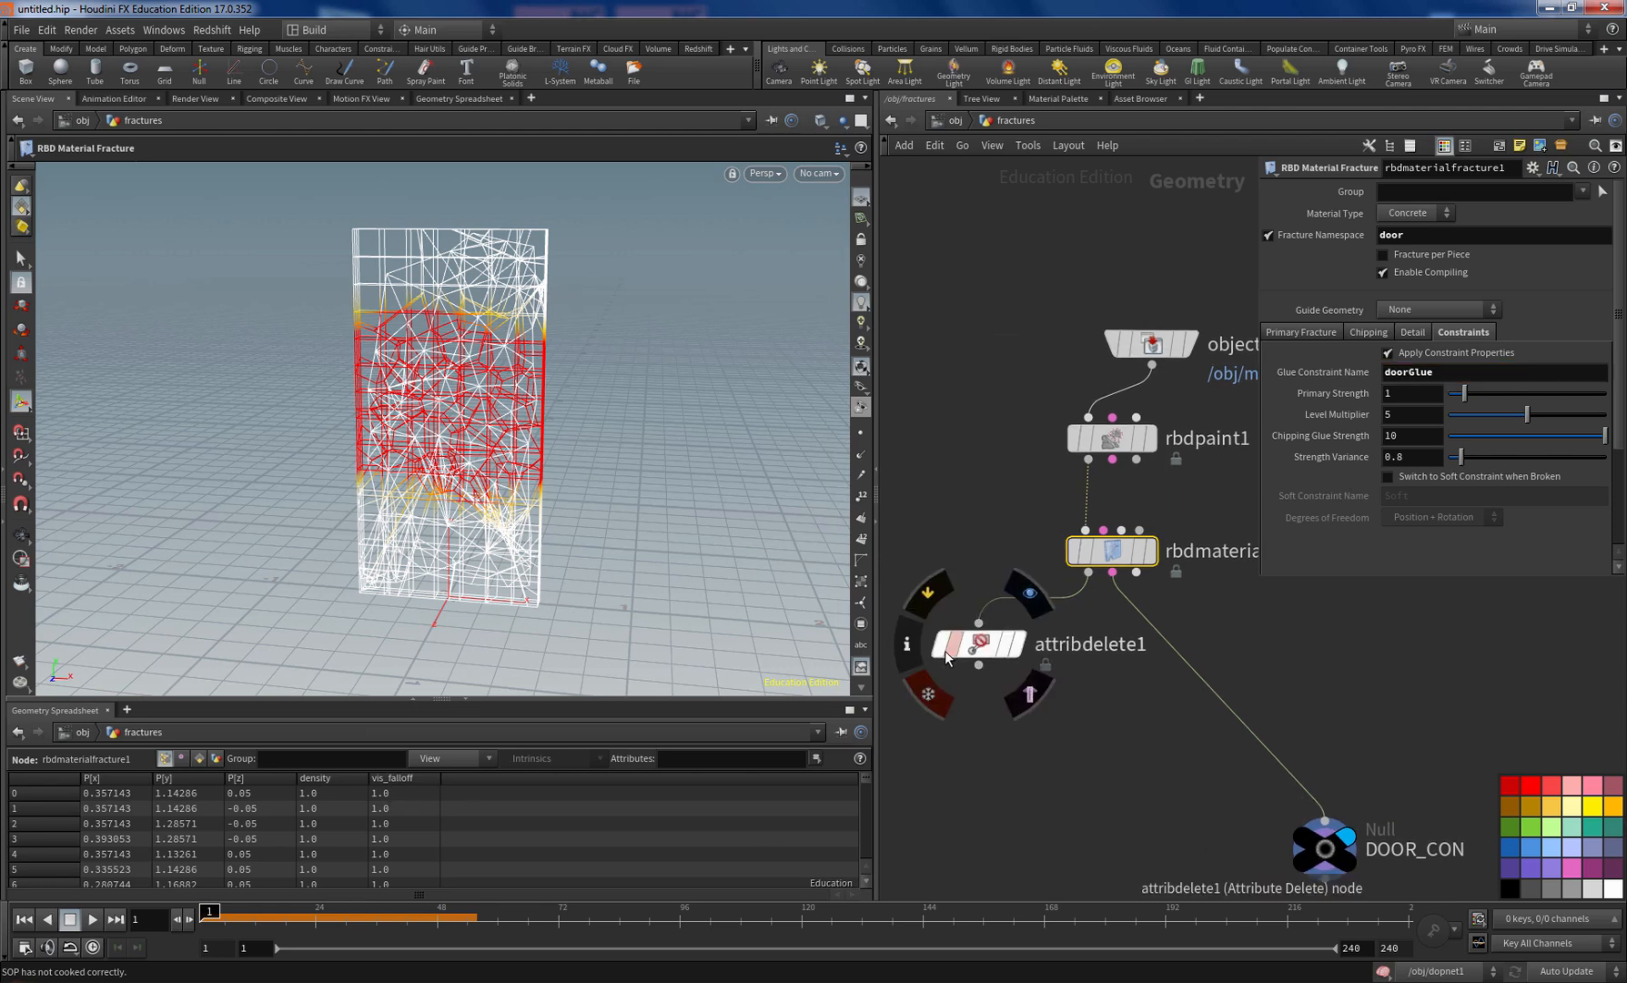
mouse_move(975, 651)
mouse_down()
mouse_move(1188, 731)
mouse_move(1226, 689)
mouse_move(955, 692)
mouse_move(978, 649)
mouse_up()
alt+drag(978, 649, 1334, 699)
mouse_move(1255, 749)
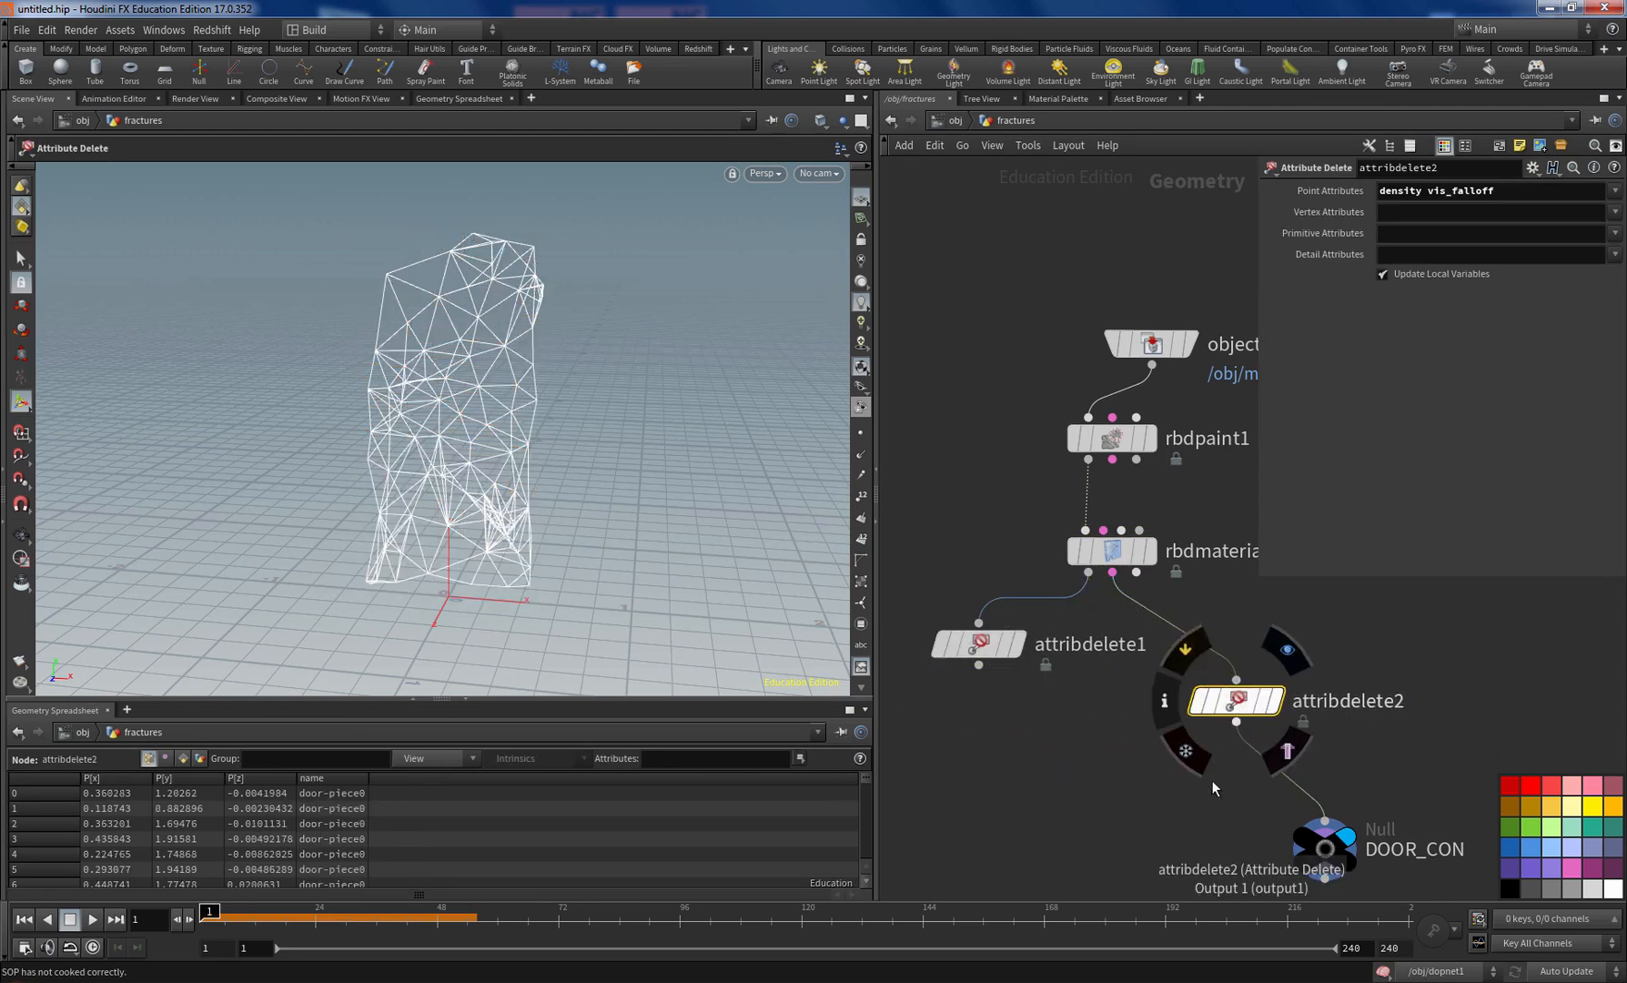
Step: Compare the point name attribute of attribdelete2 with the fracture namespace of rbdmaterialfracture1
drag(368, 778, 402, 780)
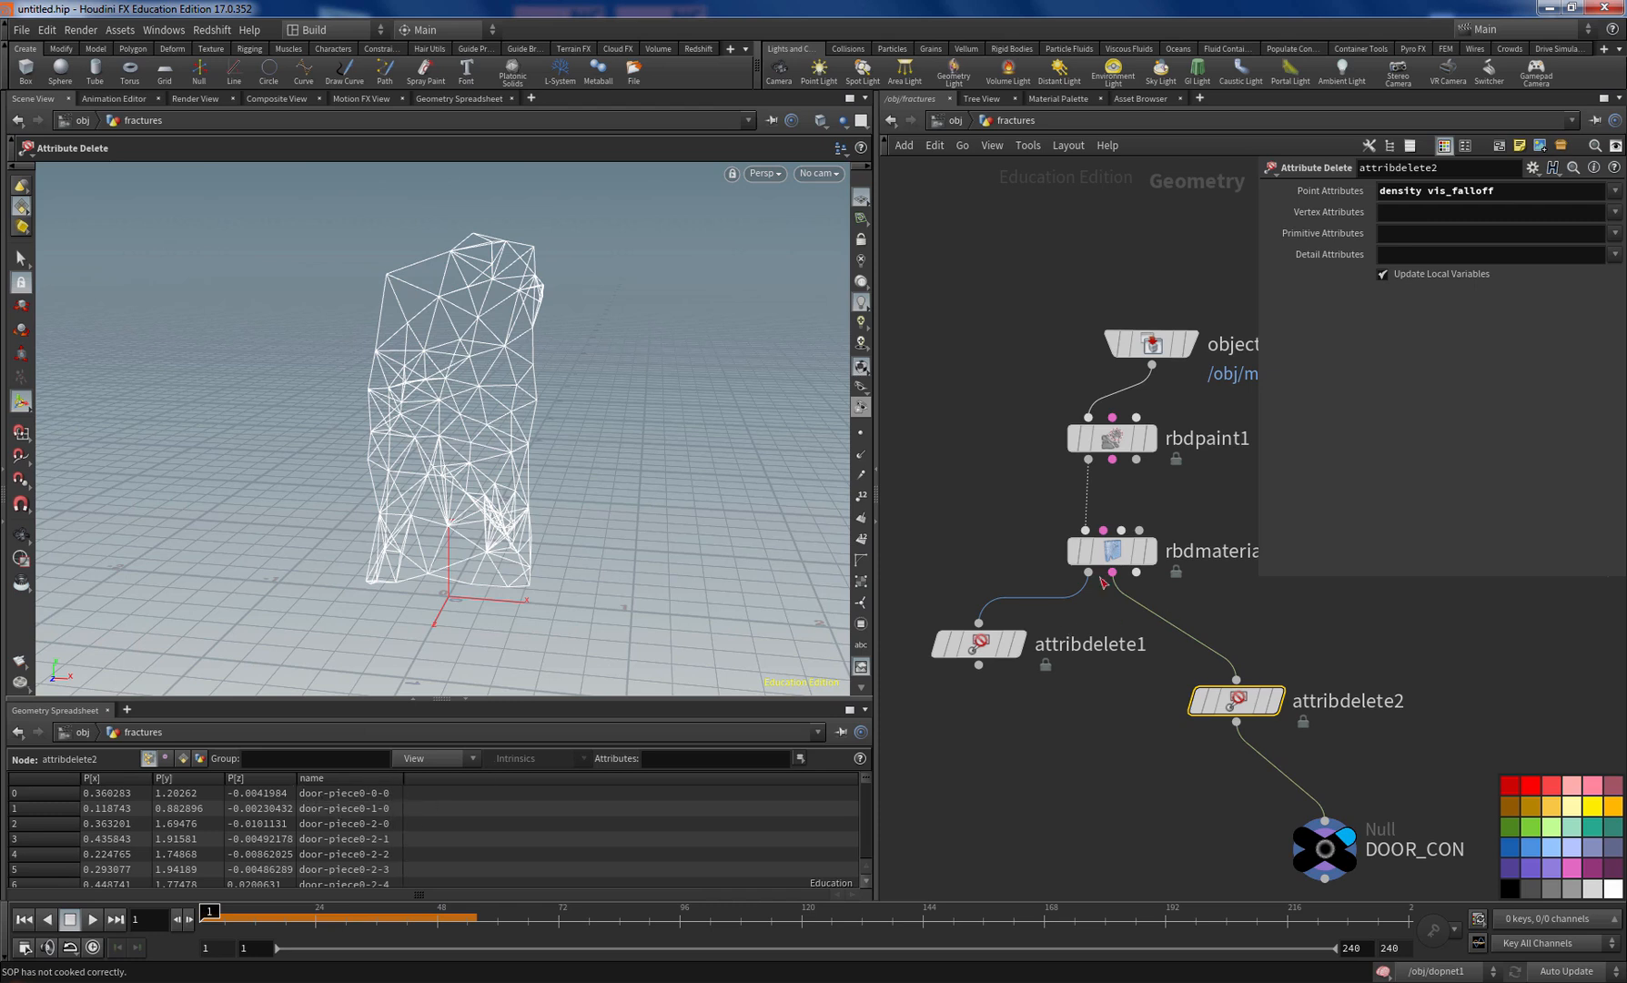
click(1117, 552)
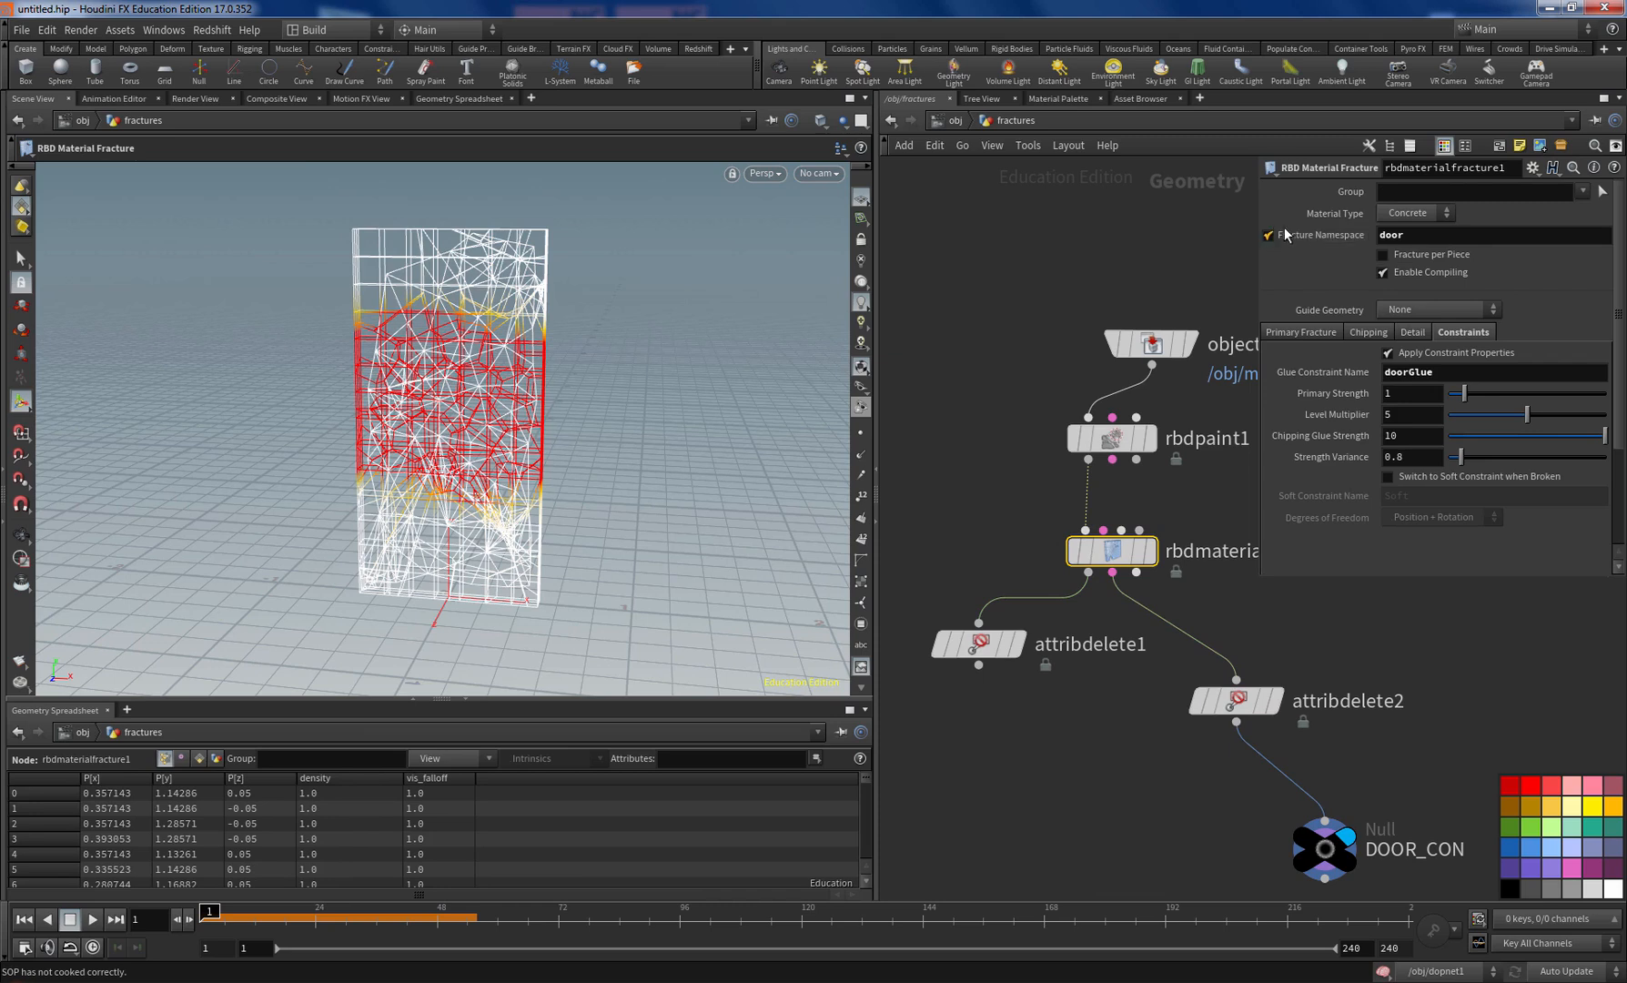
drag(1413, 237, 1370, 238)
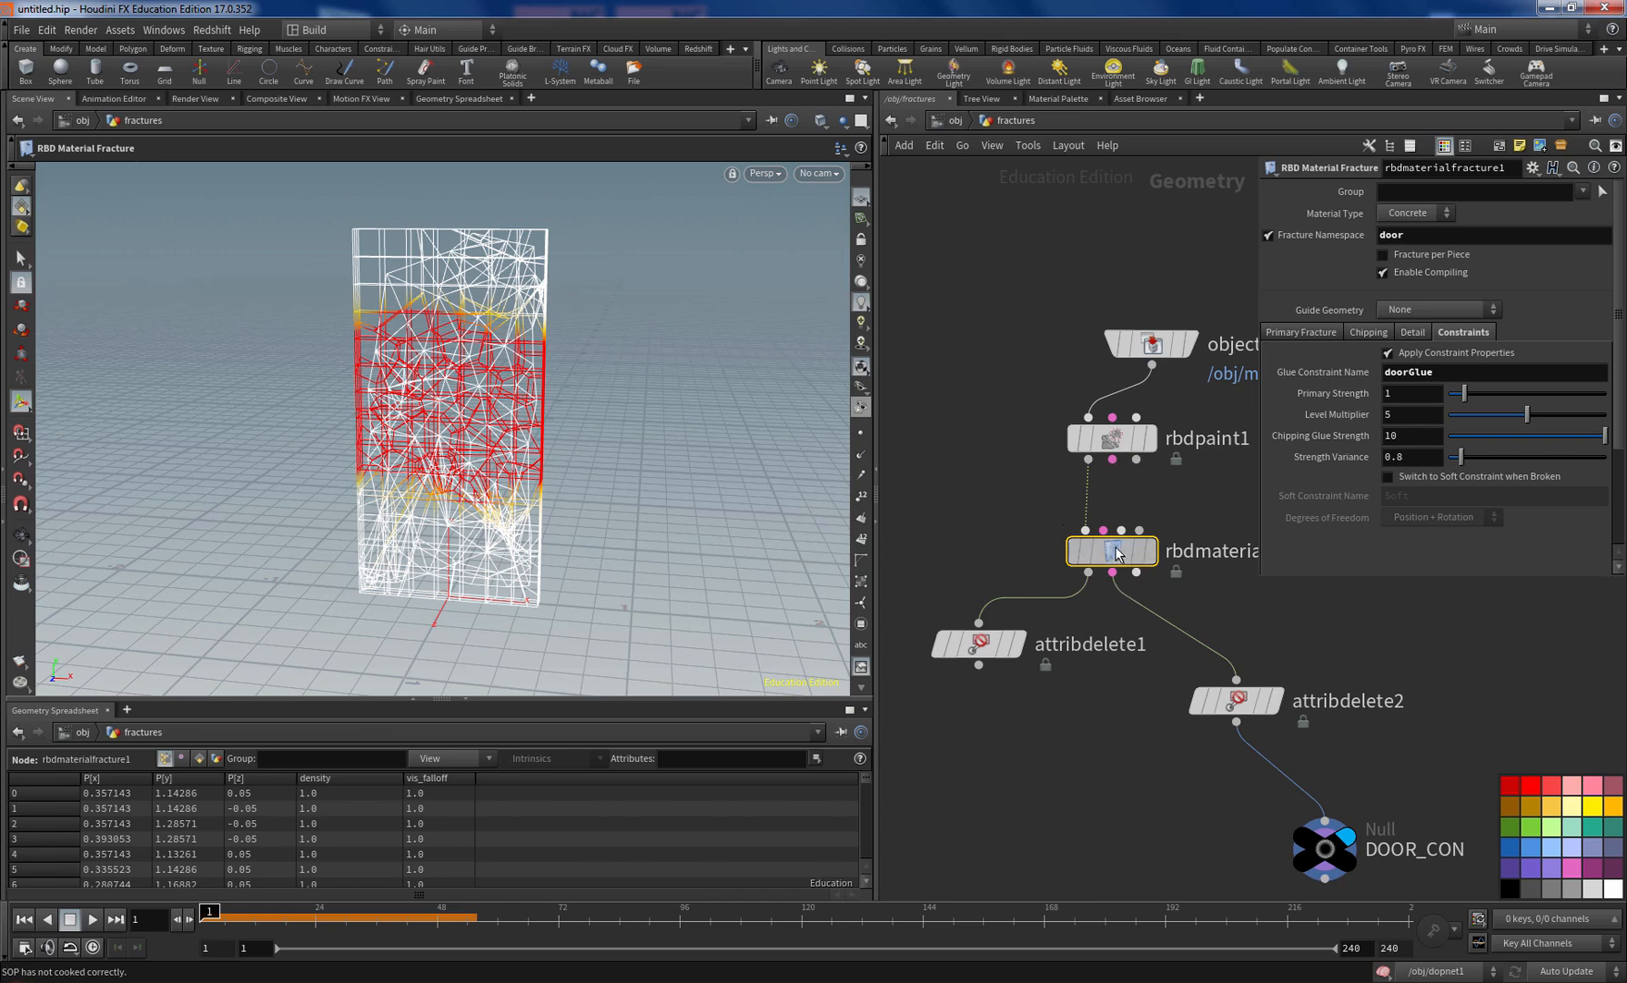
Step: Examine the piece names in the primitive attributes of attribdelete1
click(988, 648)
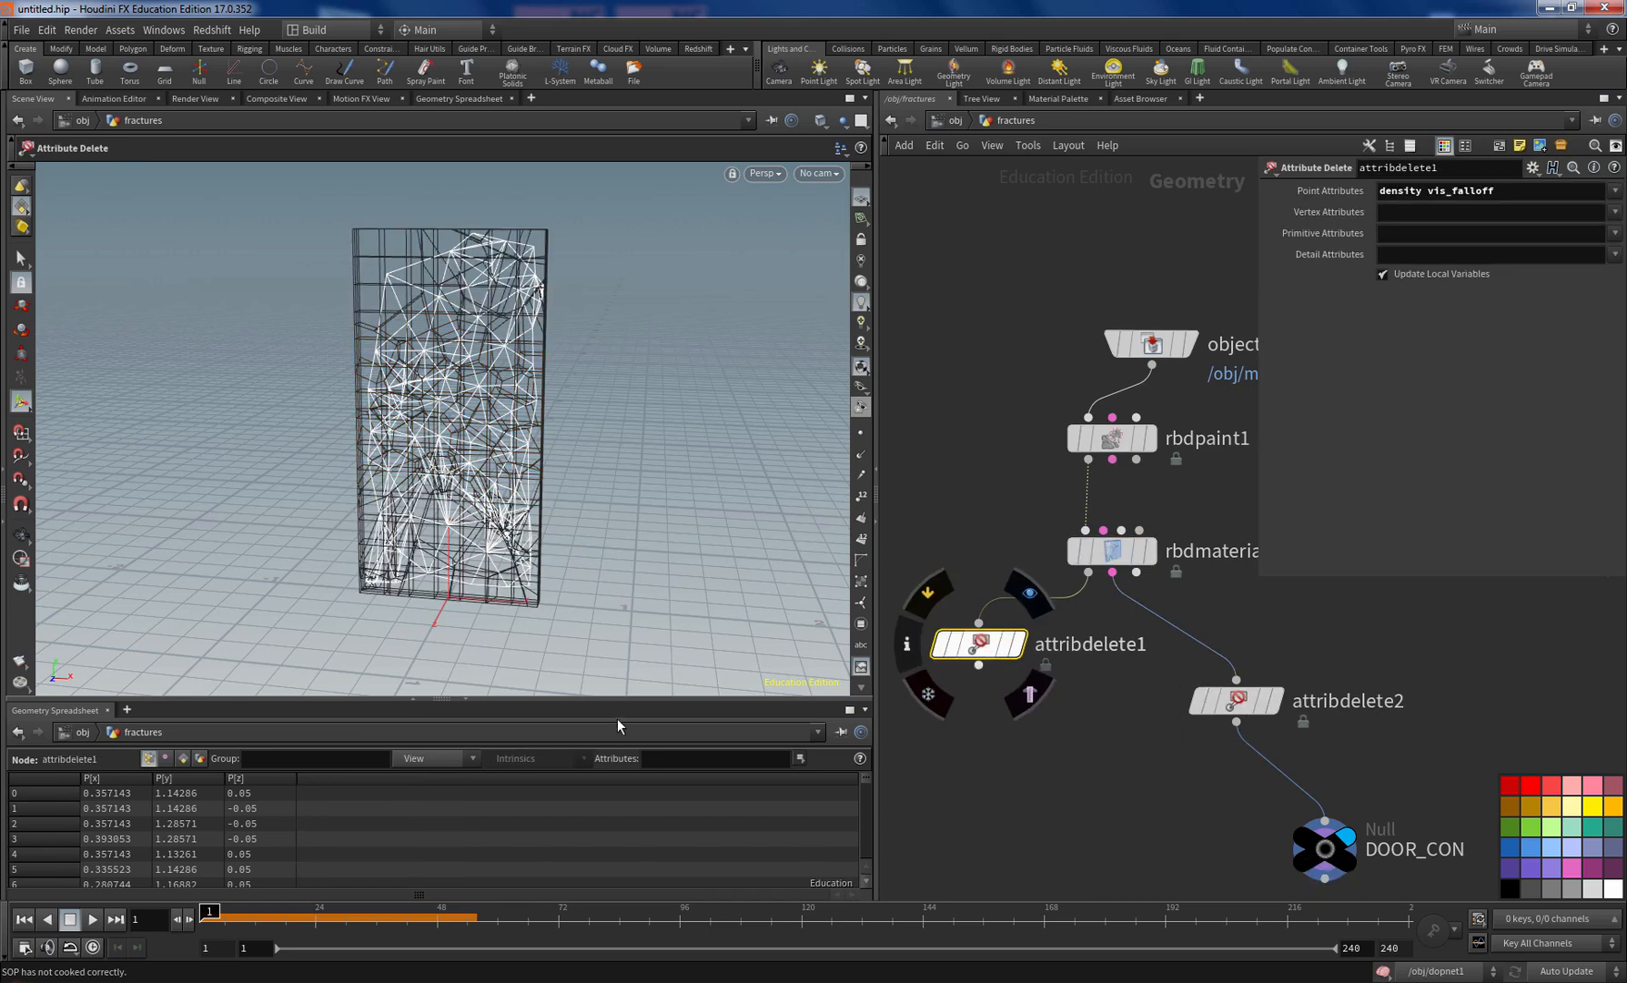
drag(153, 778, 230, 778)
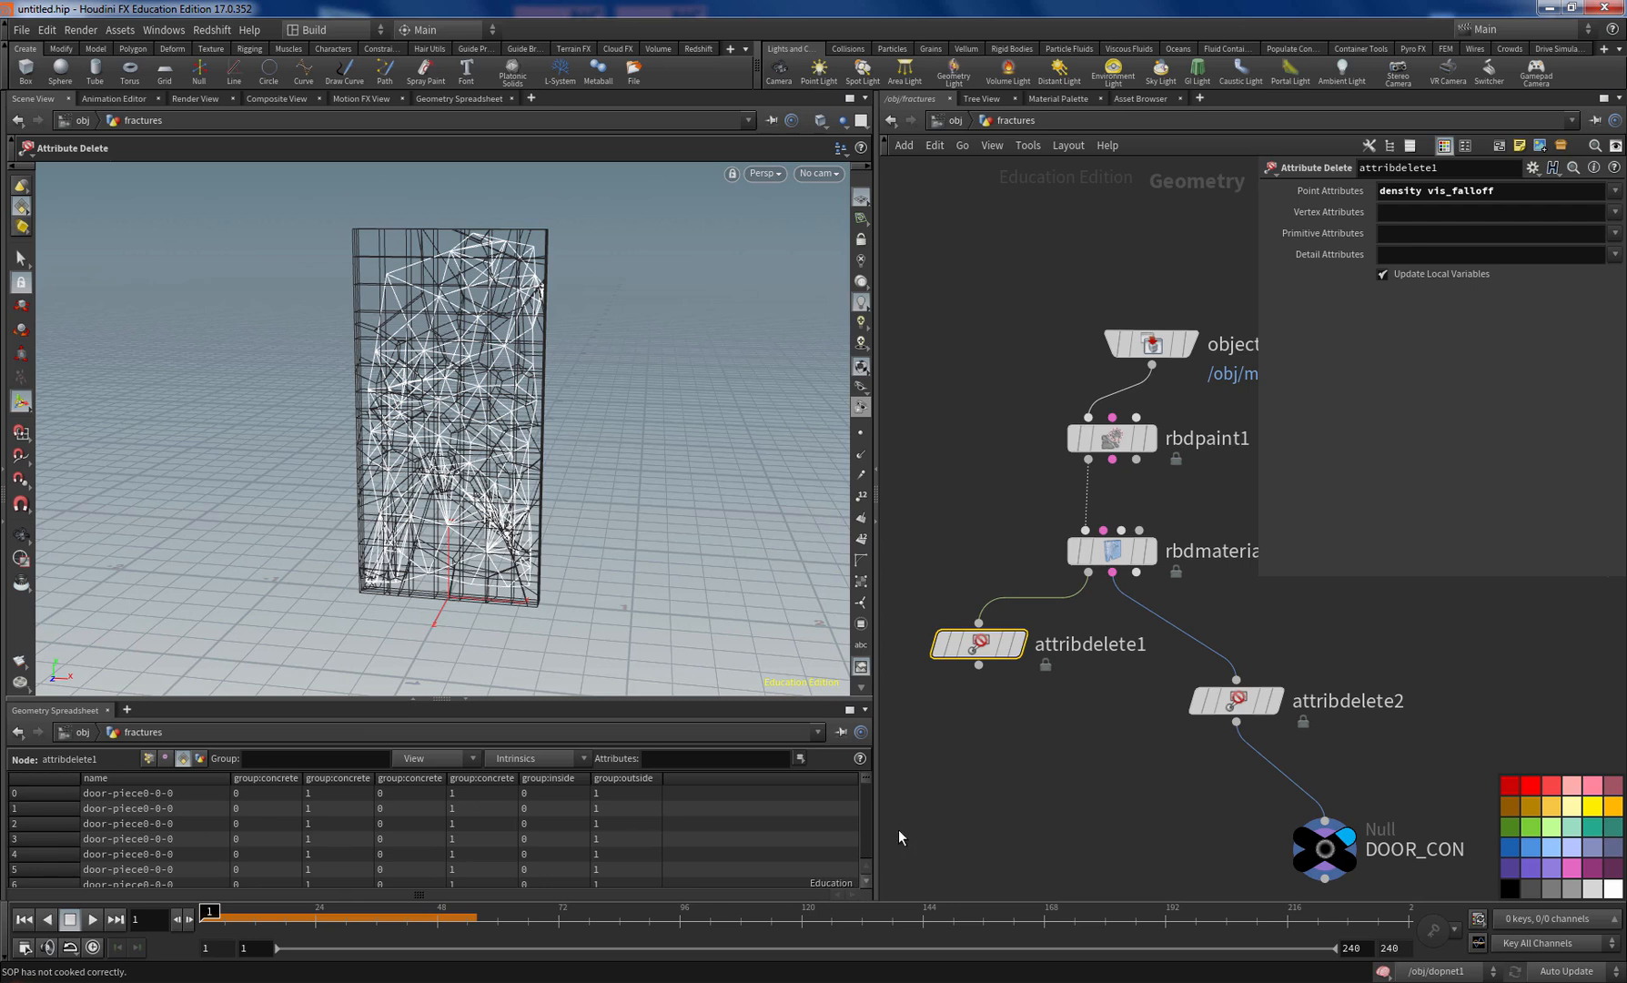
drag(863, 782, 867, 804)
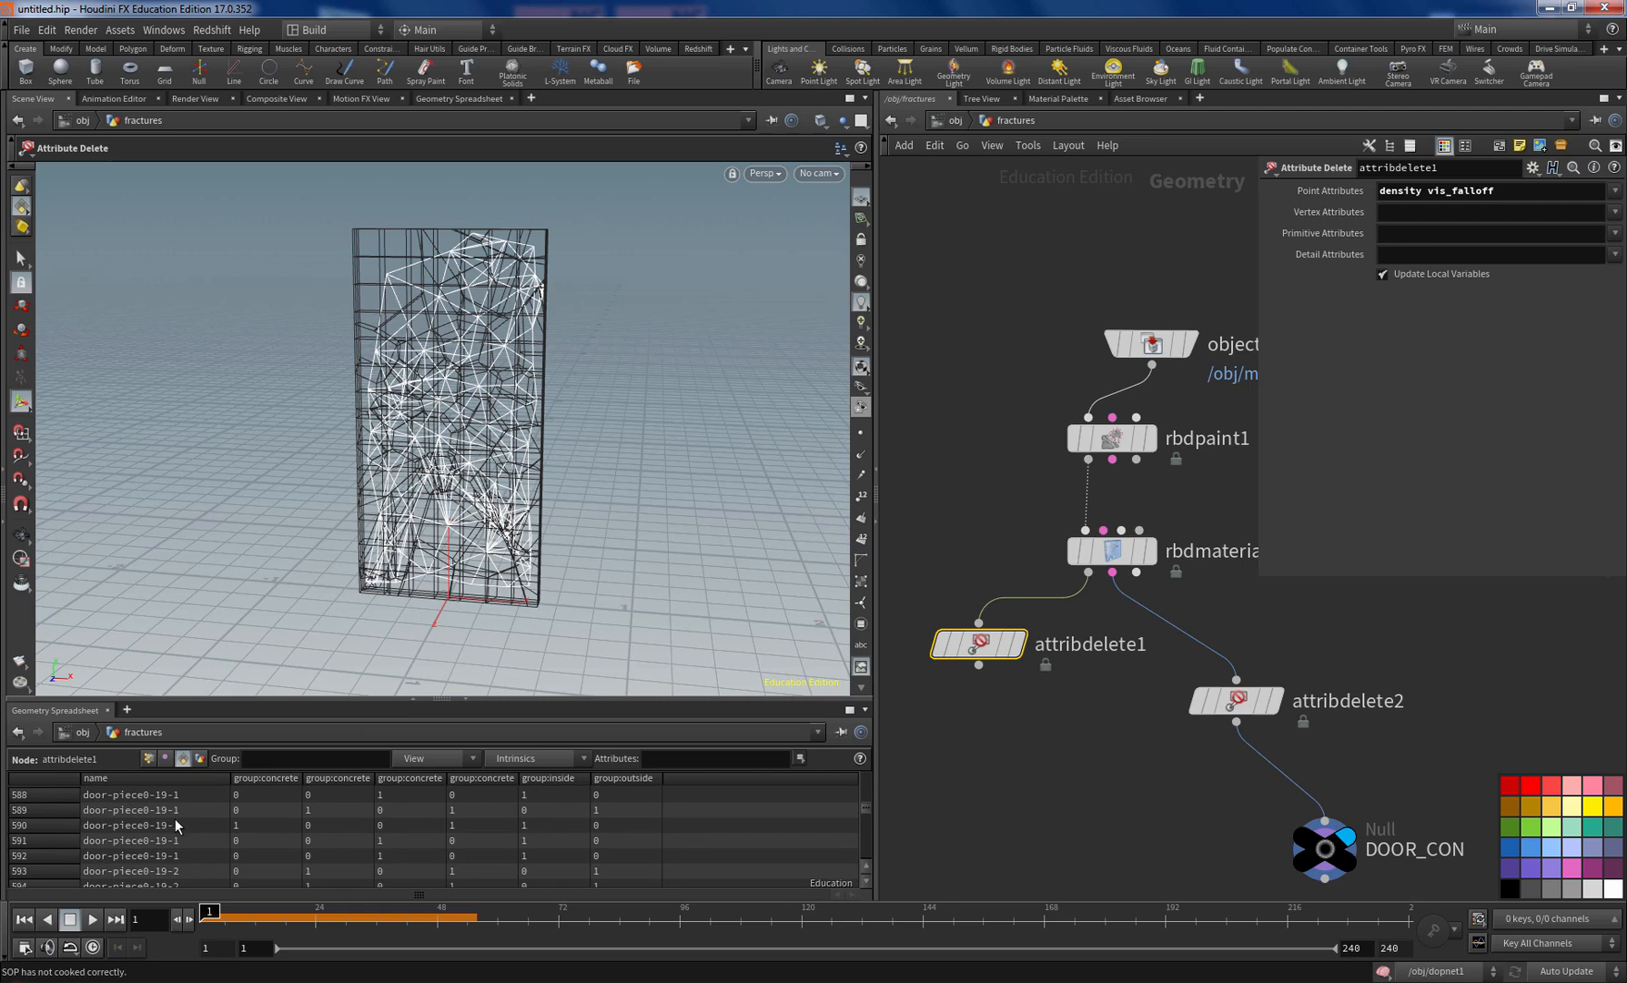
Step: Display attribdelete2 and examine its primitive constraint attributes and groups
click(1240, 701)
drag(1240, 705, 1236, 683)
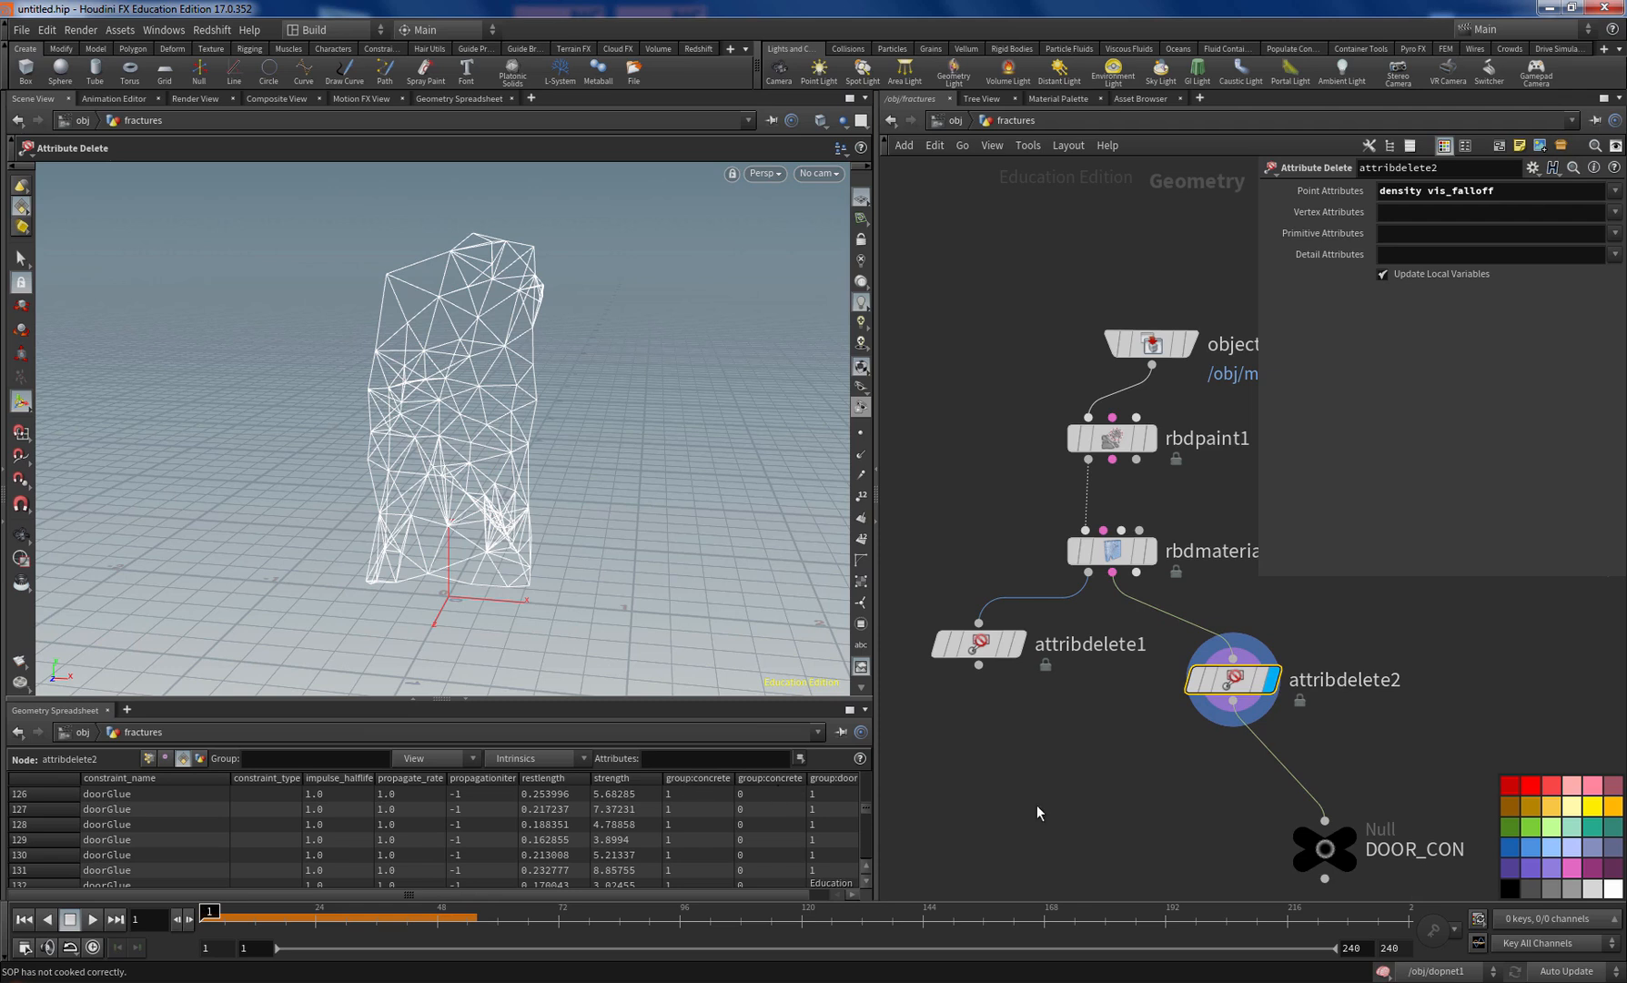
scroll(661, 894, right, 1)
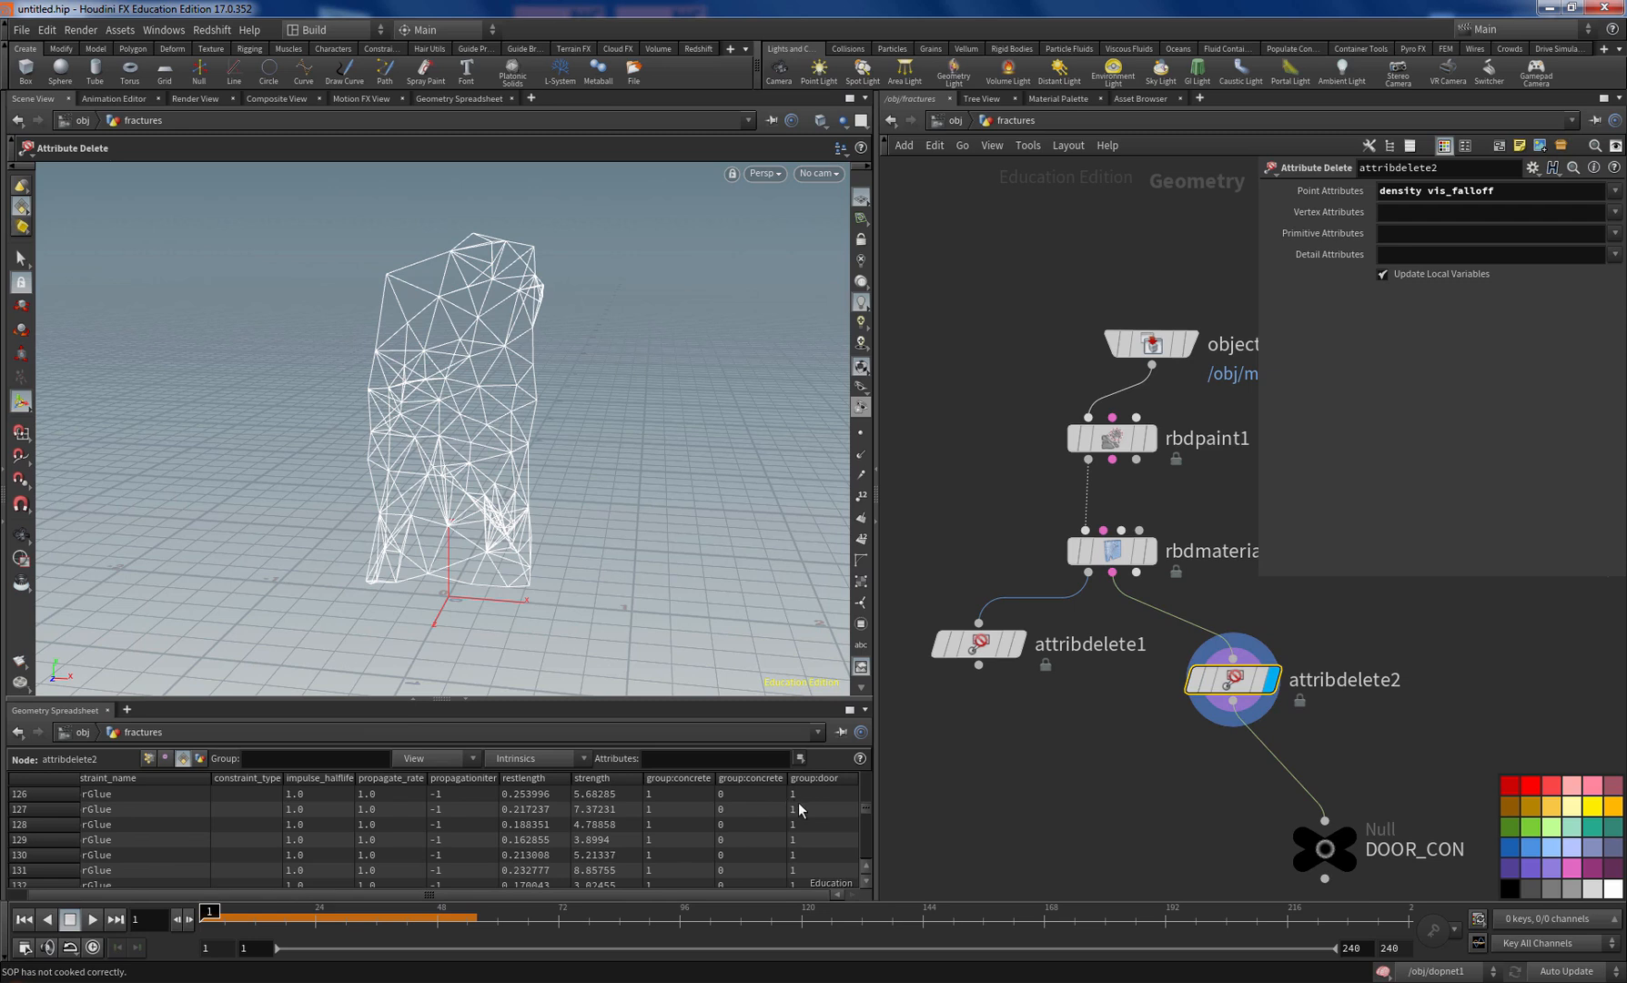
Step: Insert a Group Delete node between attribdelete2 and DOOR_CON and set its groups to *
middle_drag(1378, 768, 1280, 684)
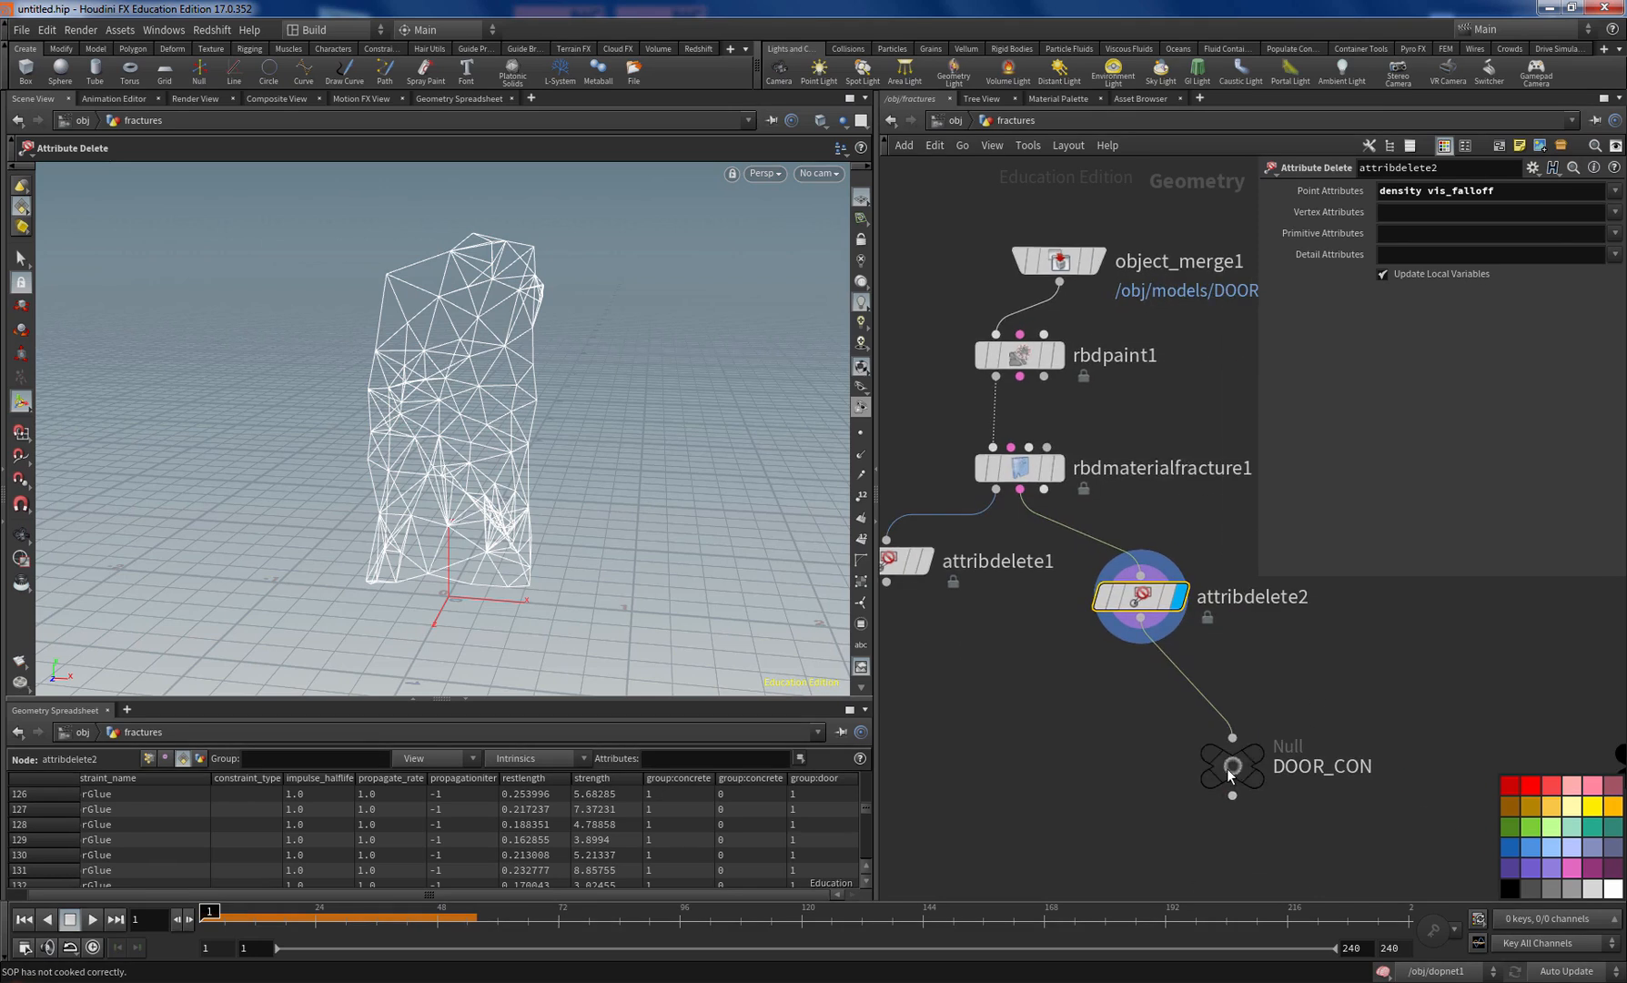
drag(1236, 771, 1245, 802)
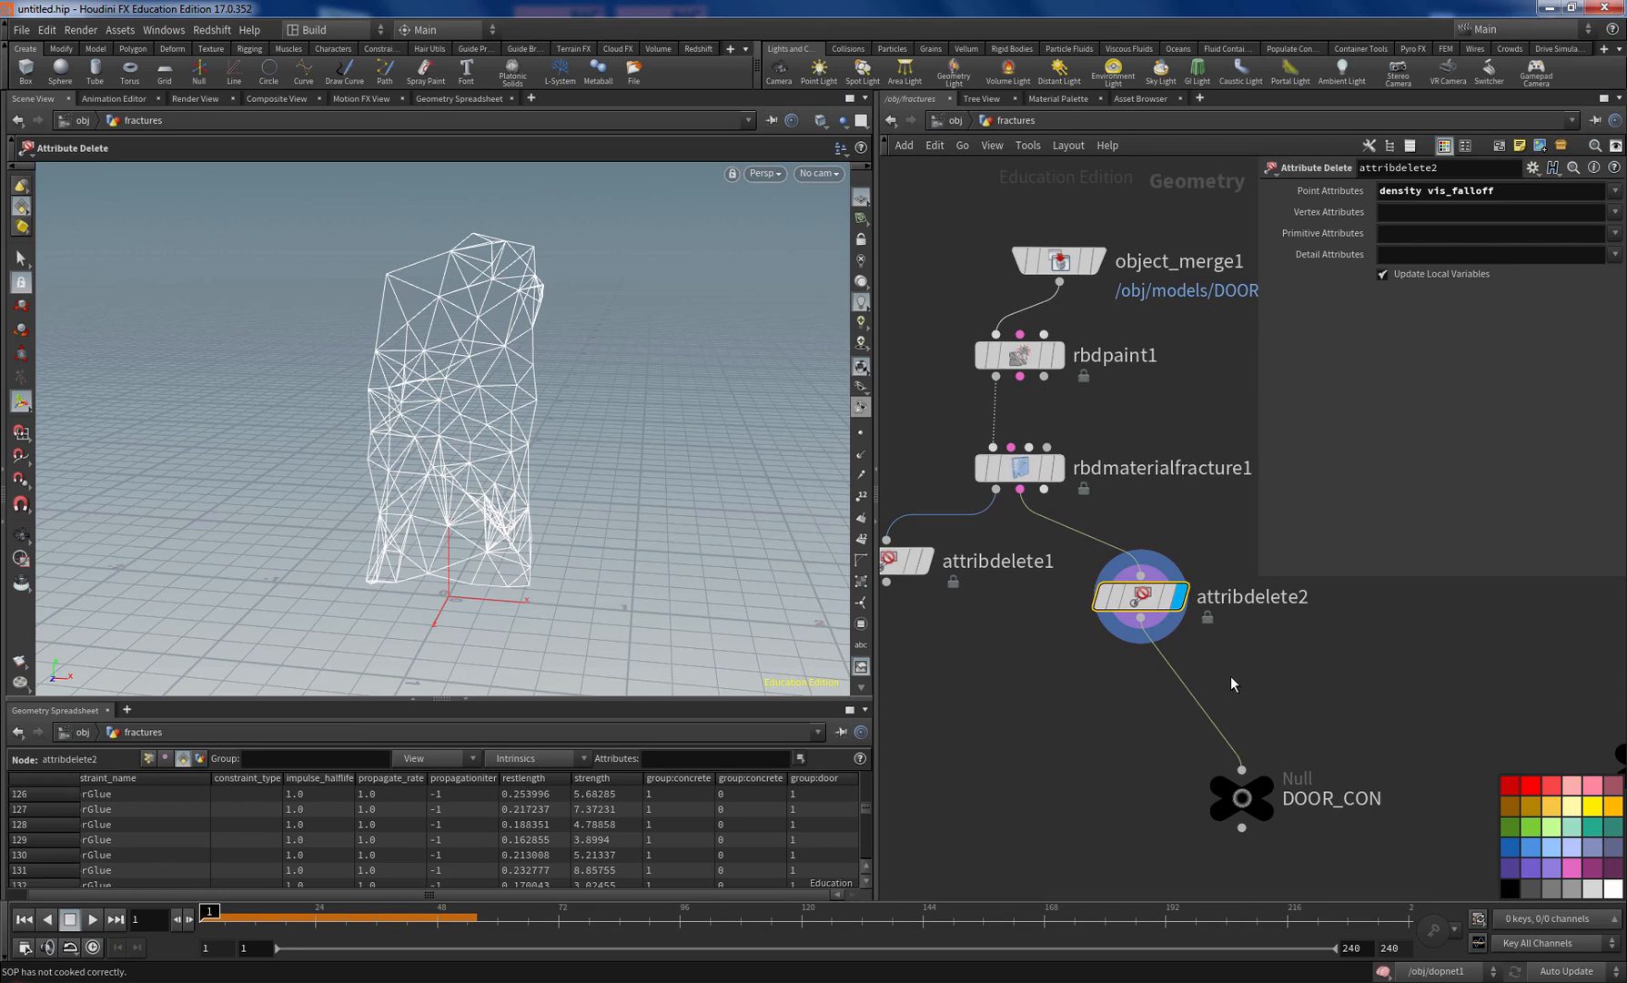
key(Tab)
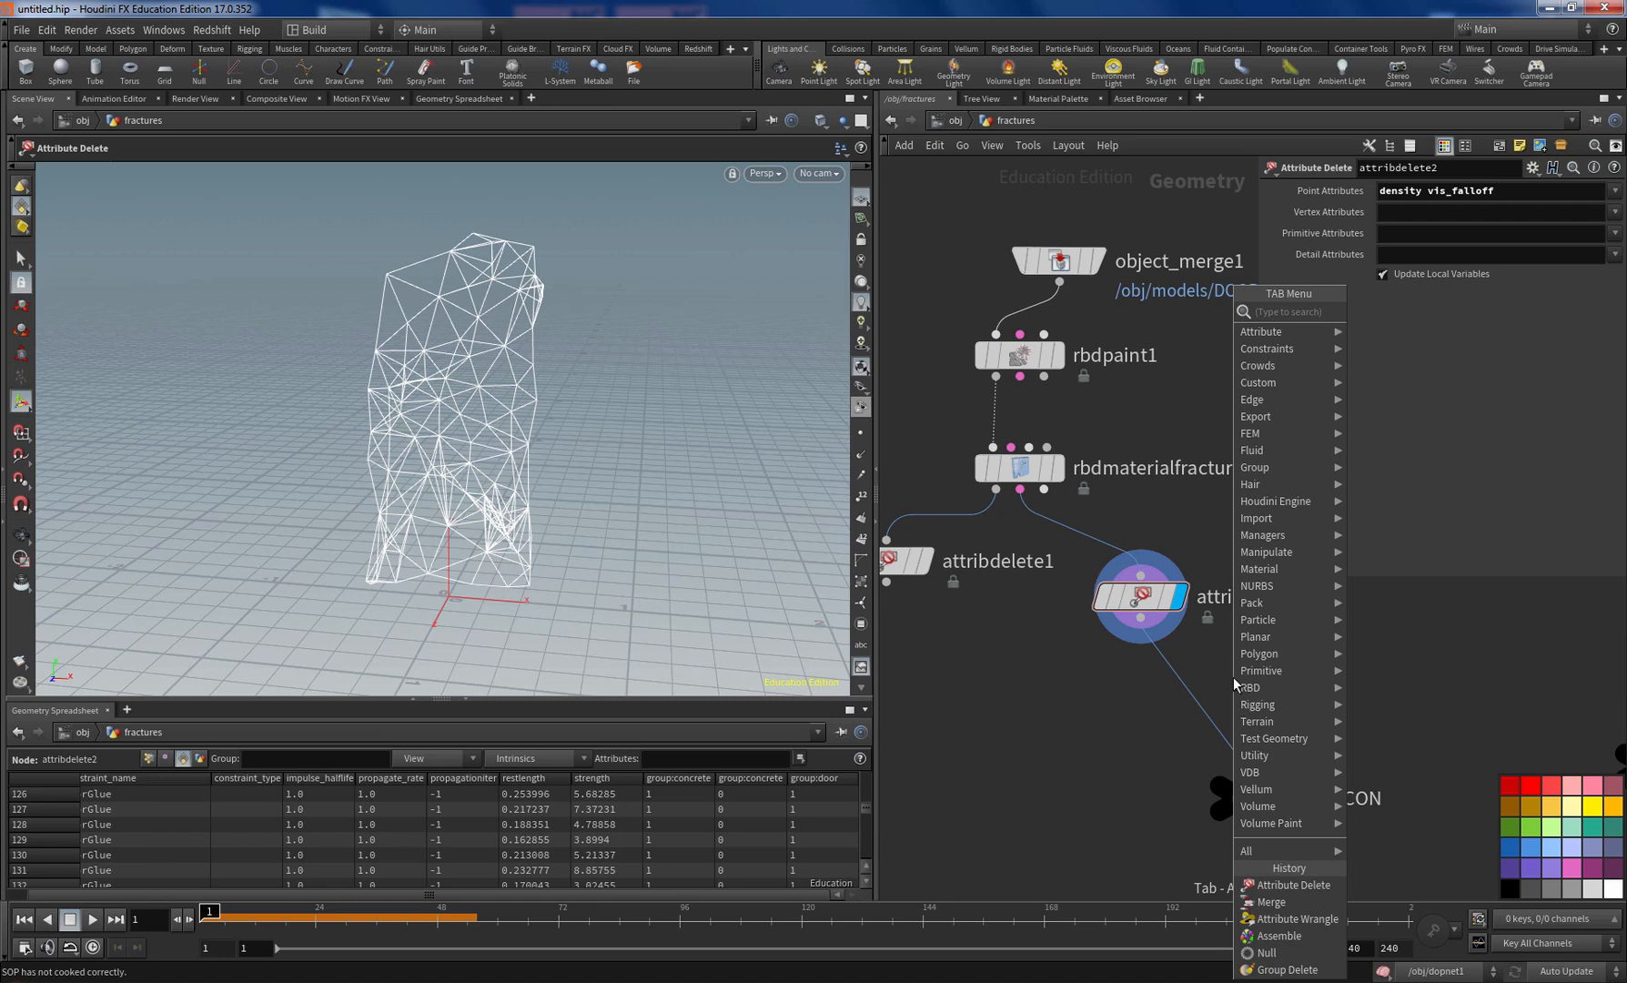
text(dele)
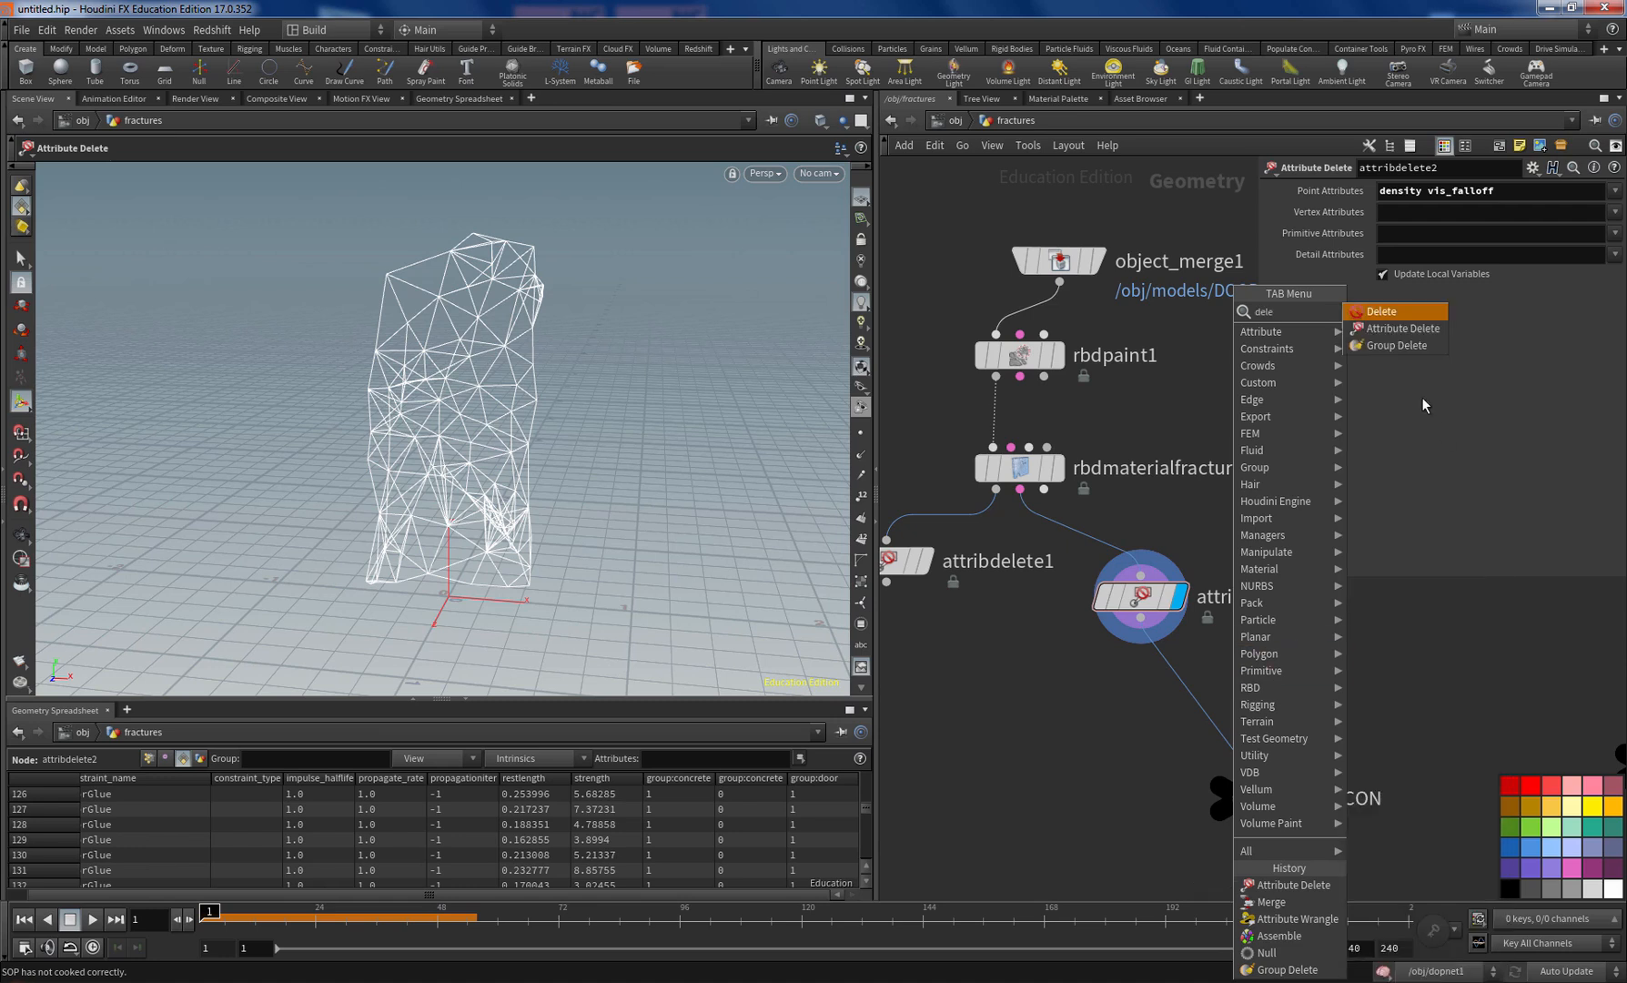
click(1394, 349)
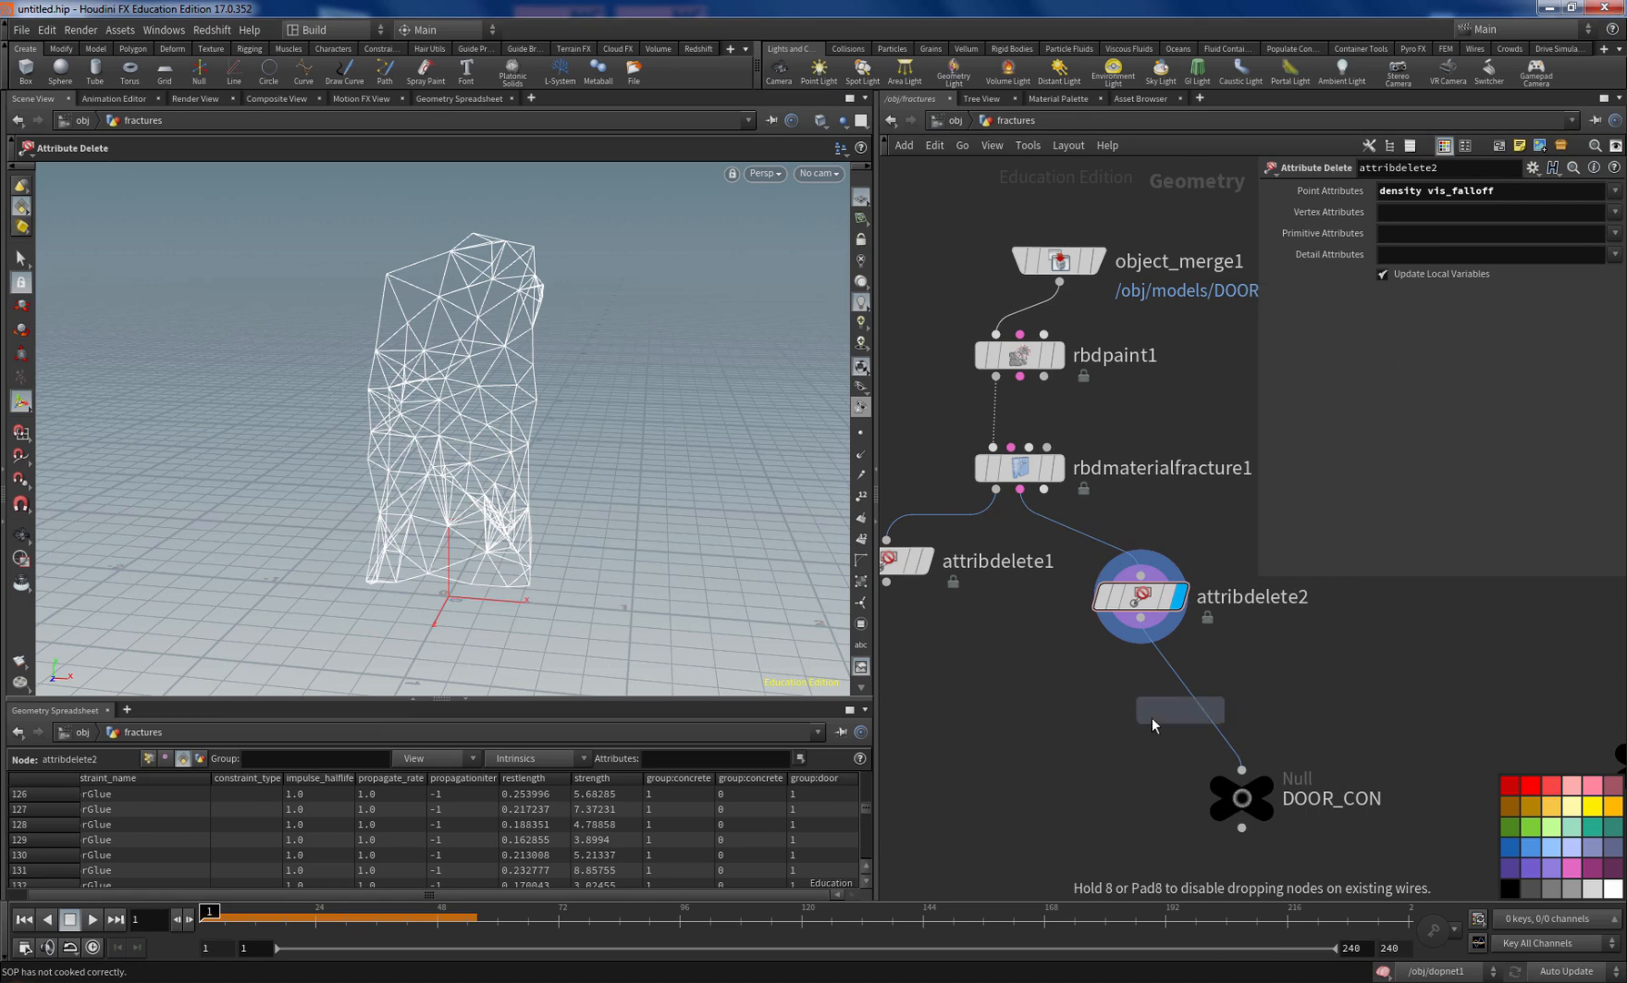
click(1177, 679)
click(1436, 238)
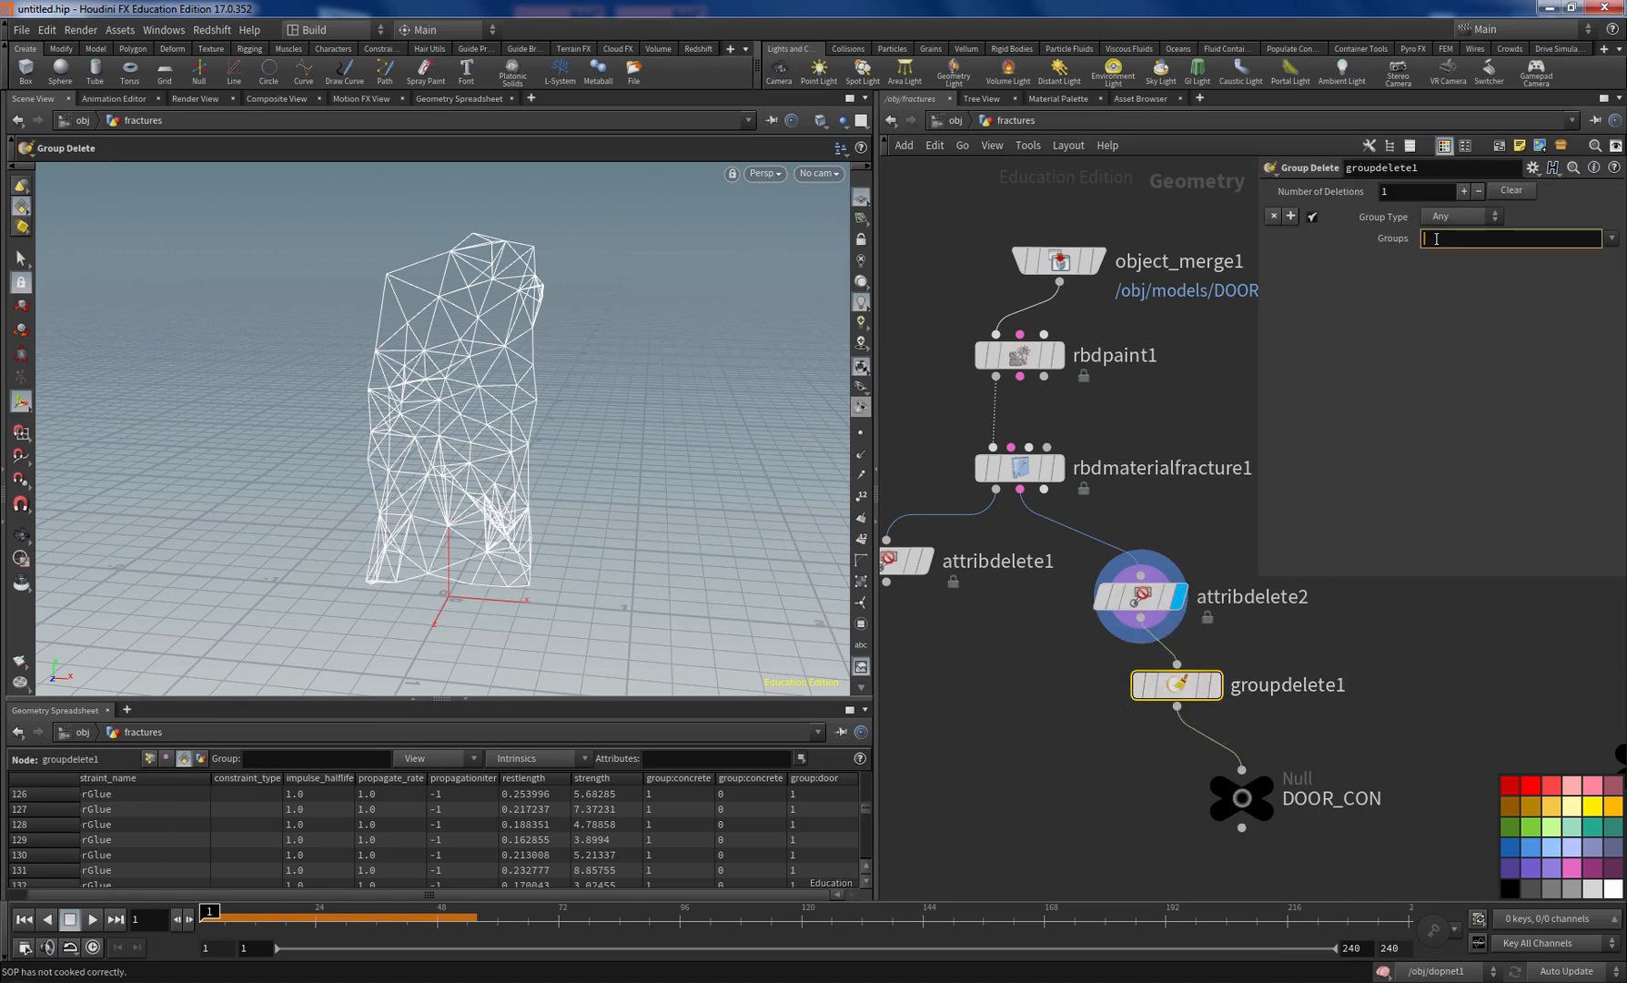
key(Return)
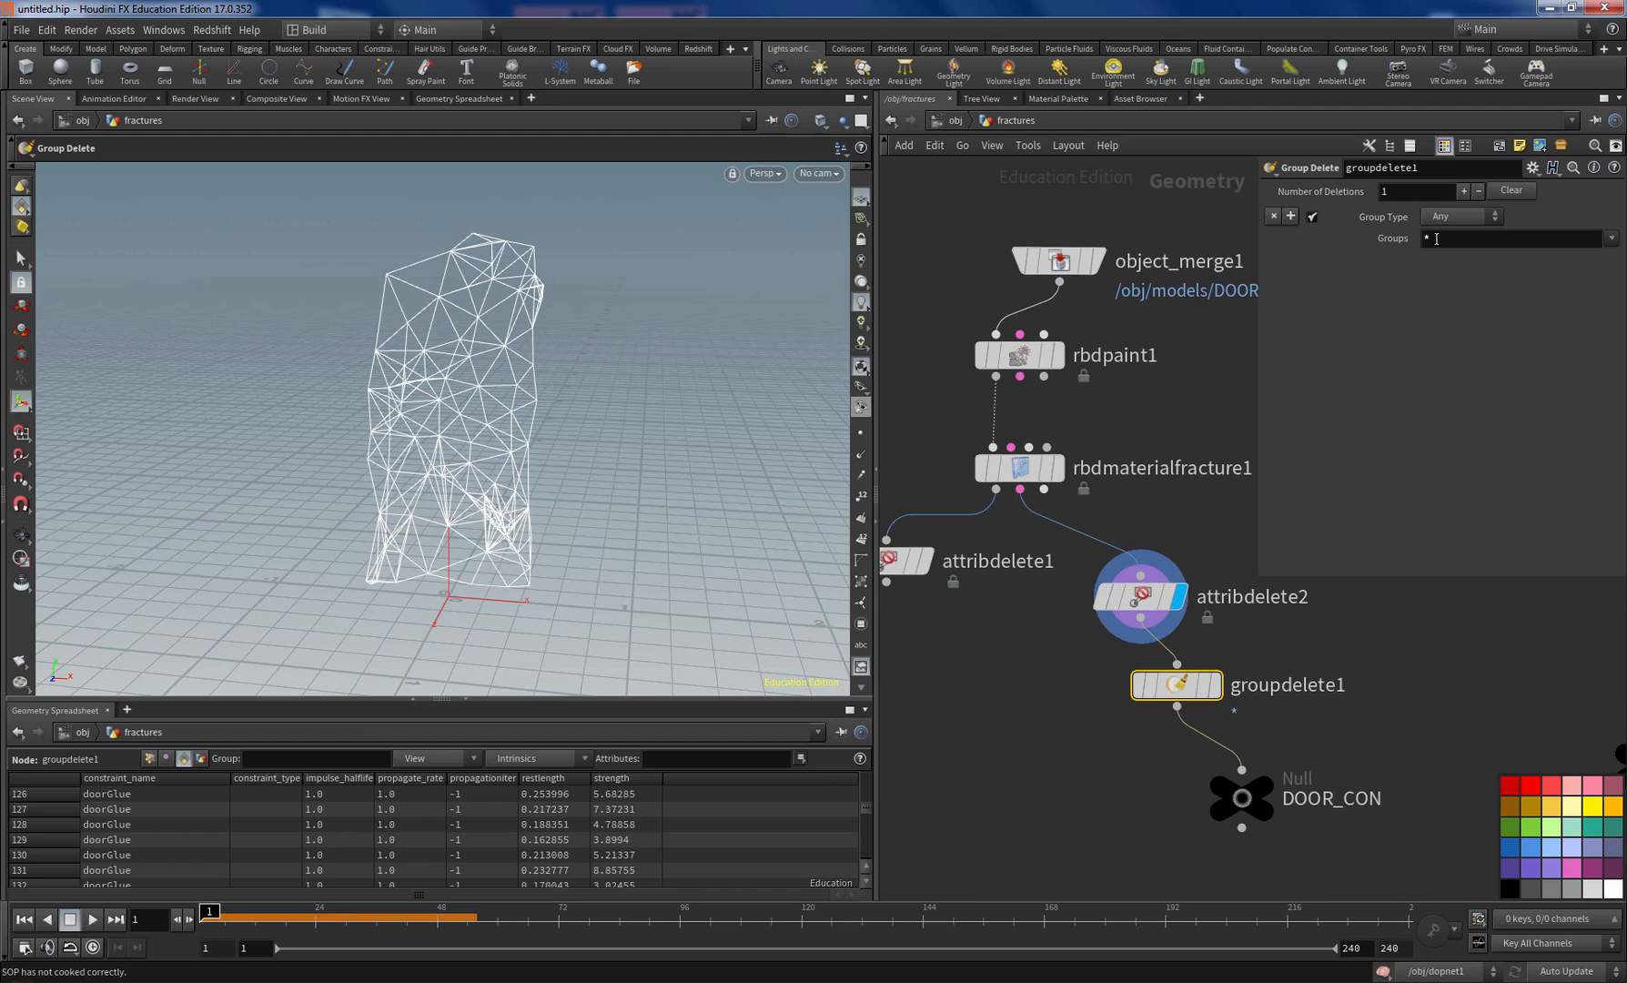
Step: Align DOOR_CON under groupdelete1, and connect attribdelete1 to the DOOR_GEO null
mouse_move(1133, 606)
mouse_move(1249, 810)
drag(1249, 810, 1184, 810)
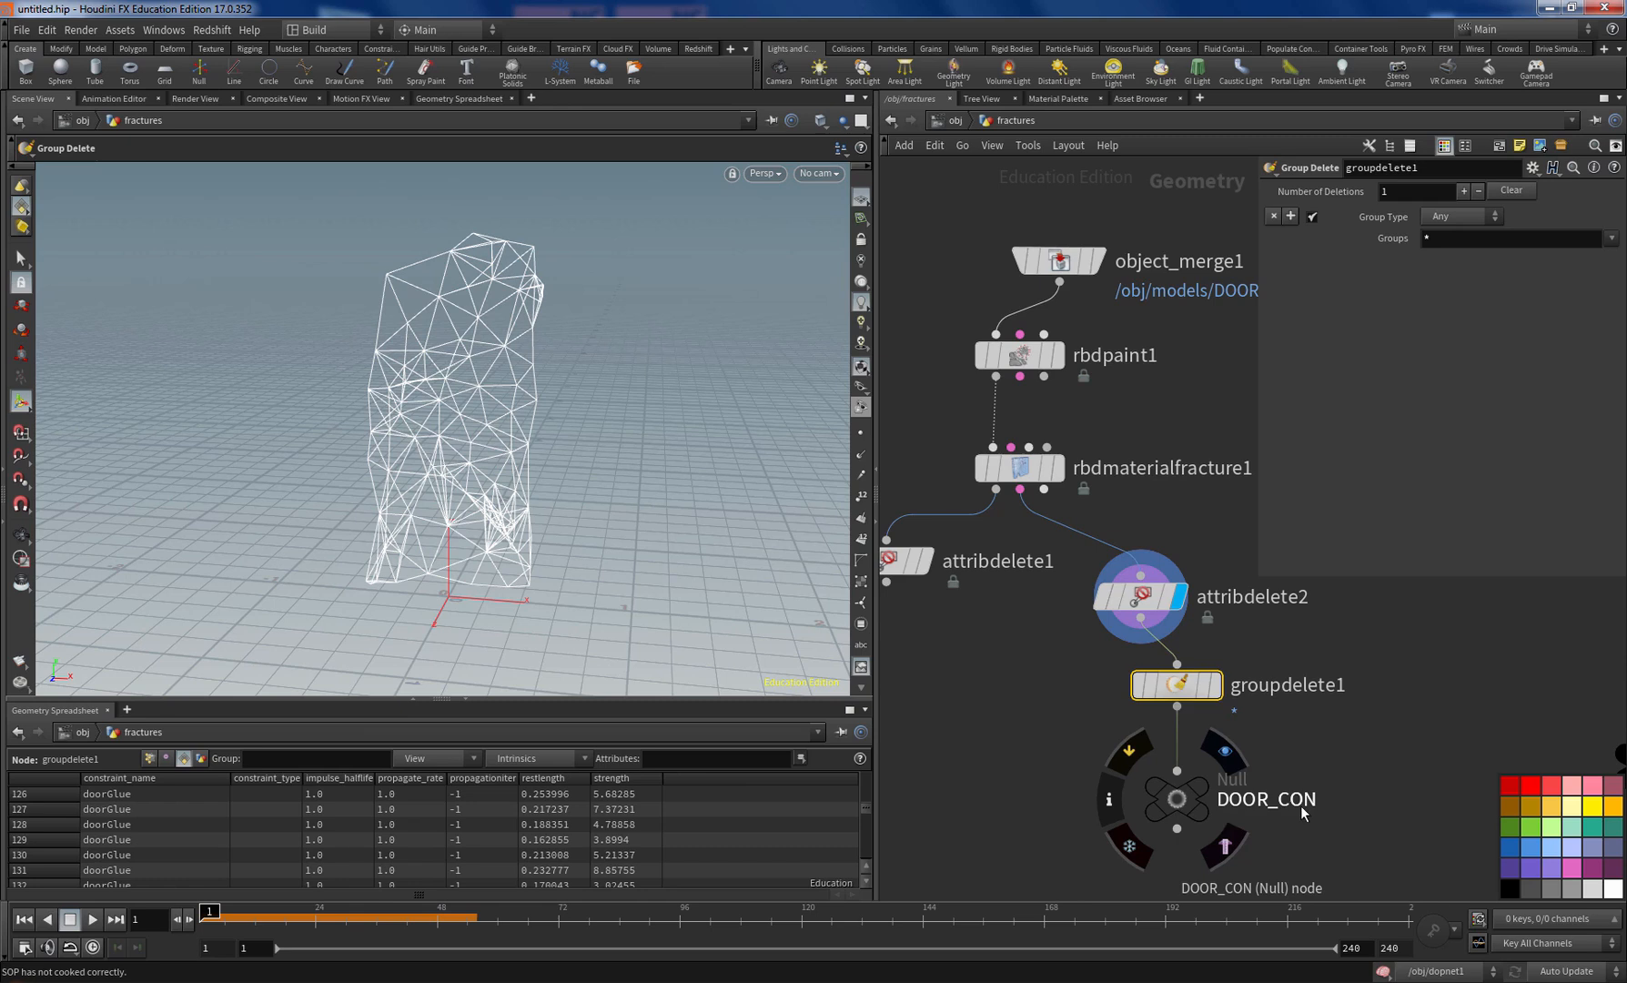
scroll(1319, 788, down, 3)
mouse_move(1047, 874)
click(1110, 690)
click(1047, 872)
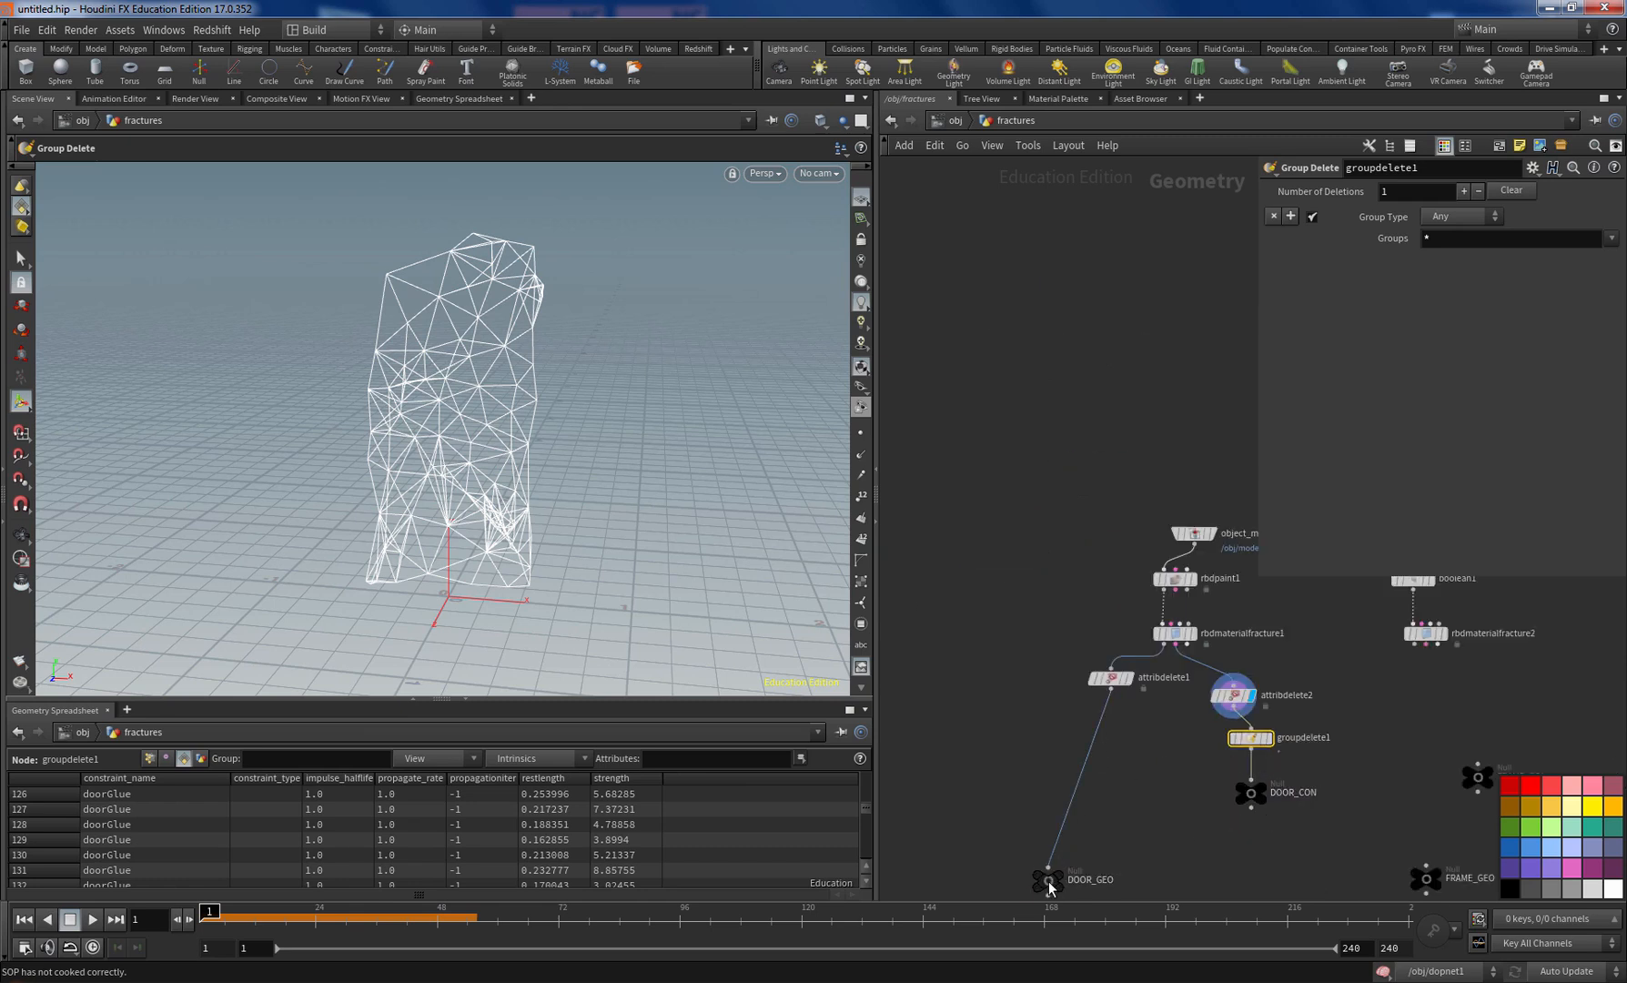
click(1048, 879)
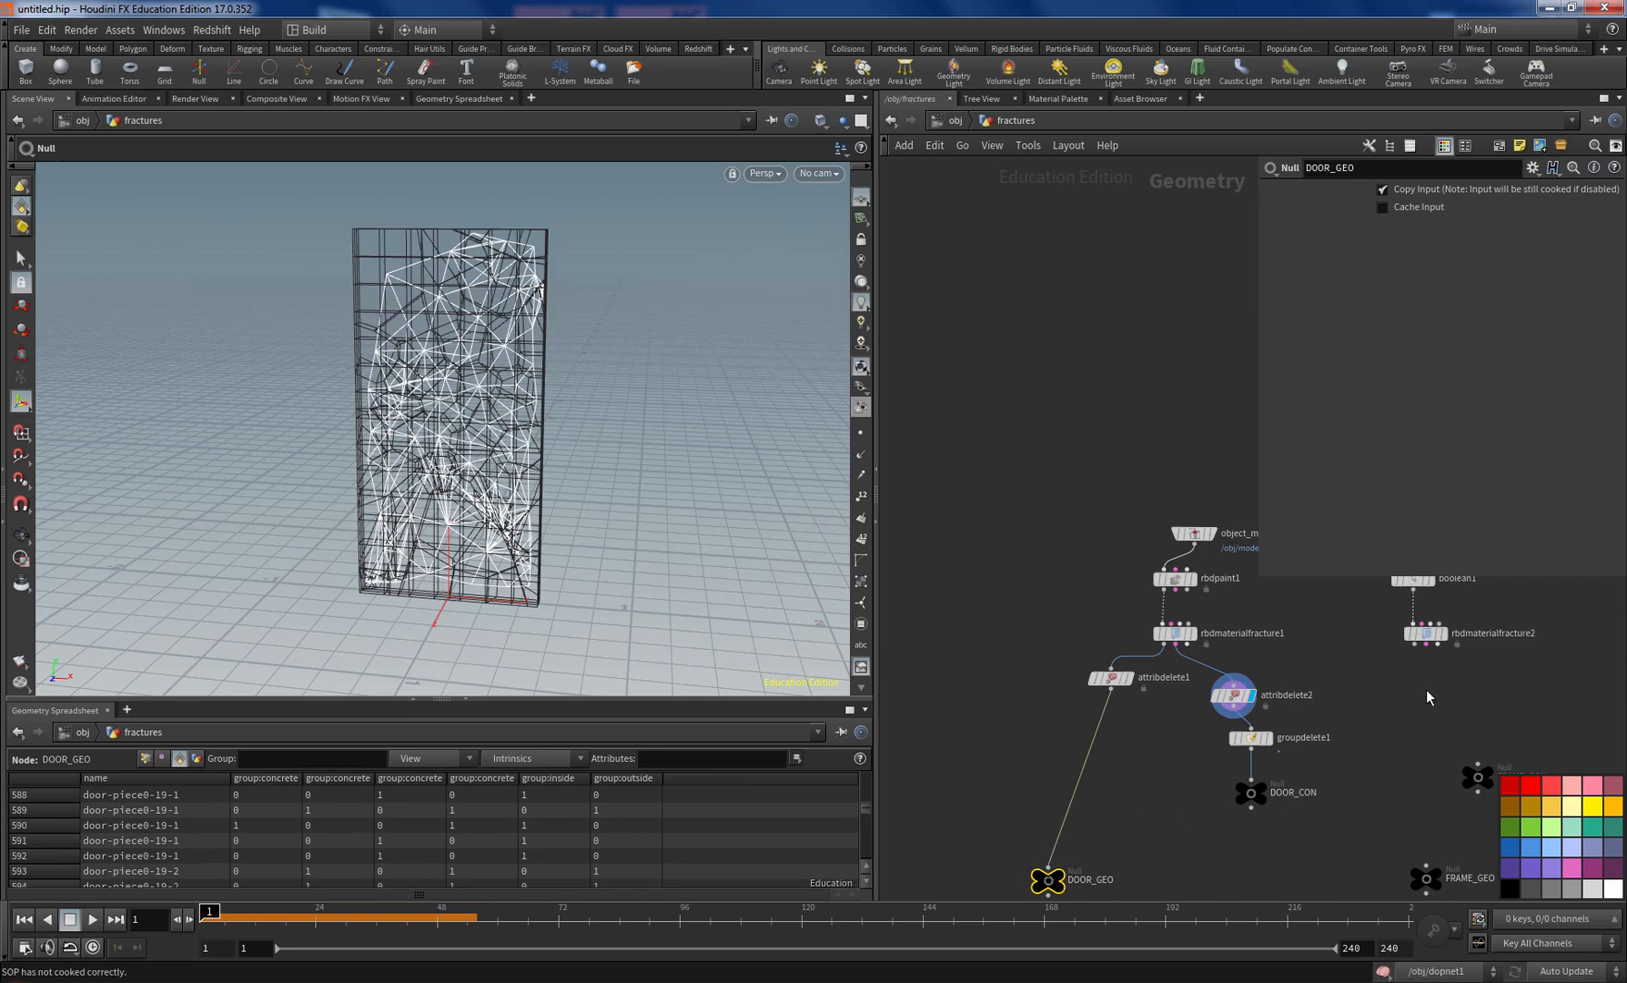
Step: Wire object_merge2 directly into rbdmaterialfracture2, bypassing boolean1, and examine the frame's fracture from several sides
middle_drag(1337, 686, 991, 707)
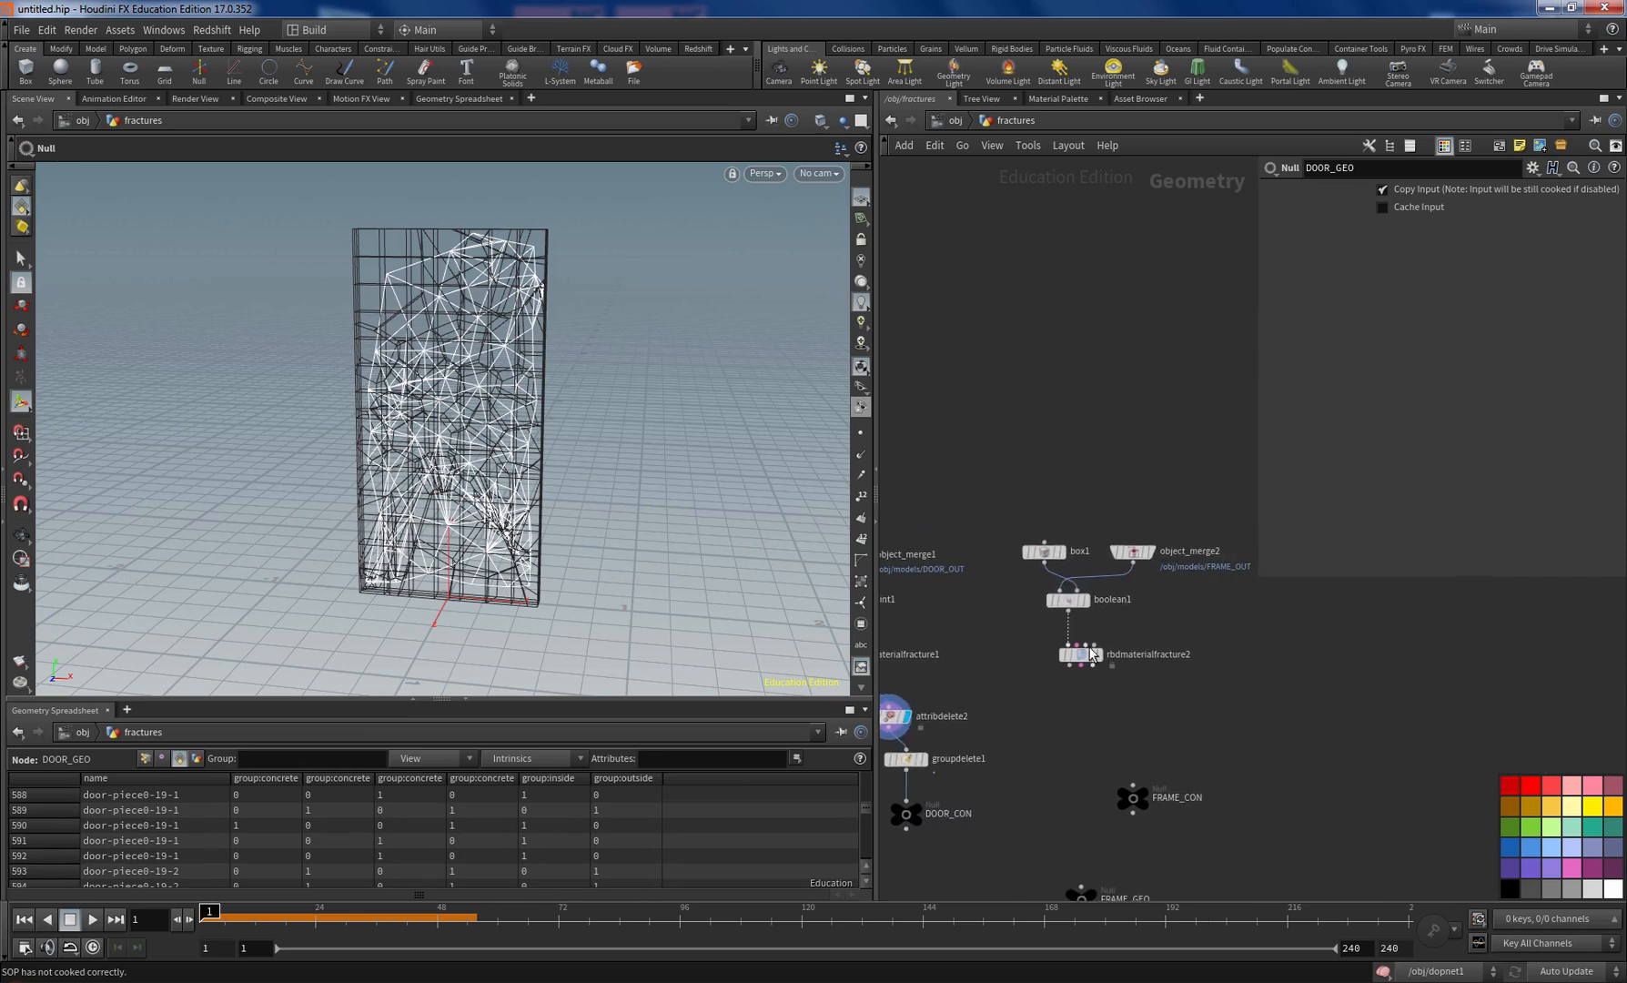
click(1145, 552)
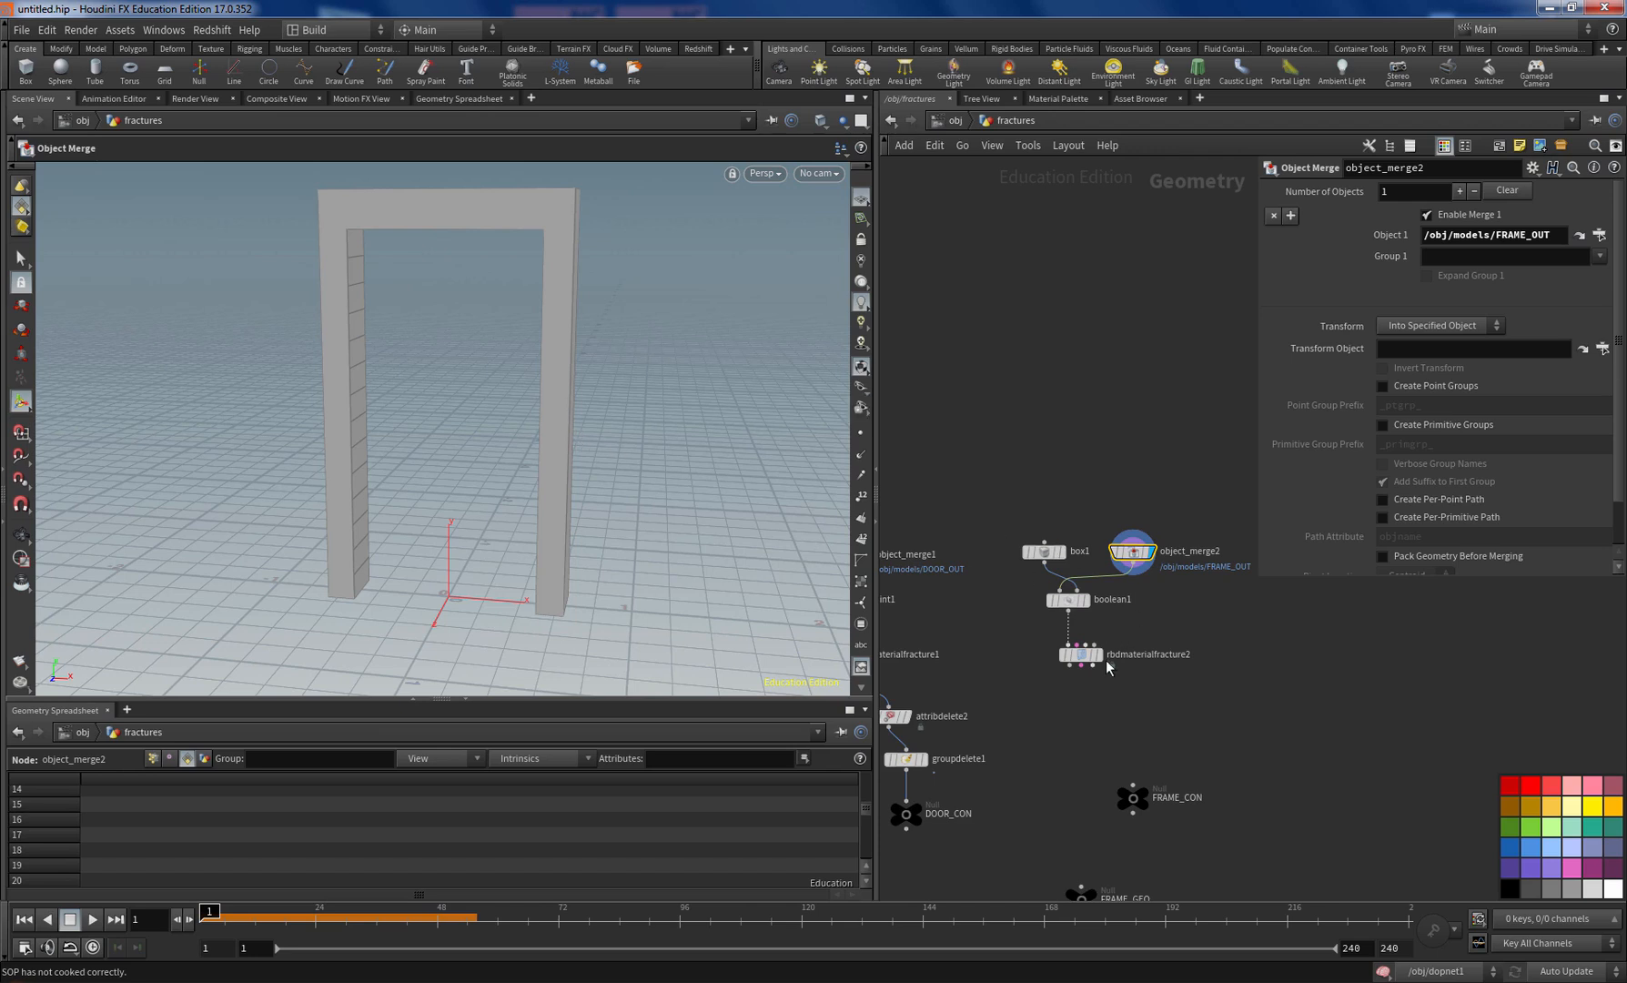
click(1132, 573)
click(1071, 642)
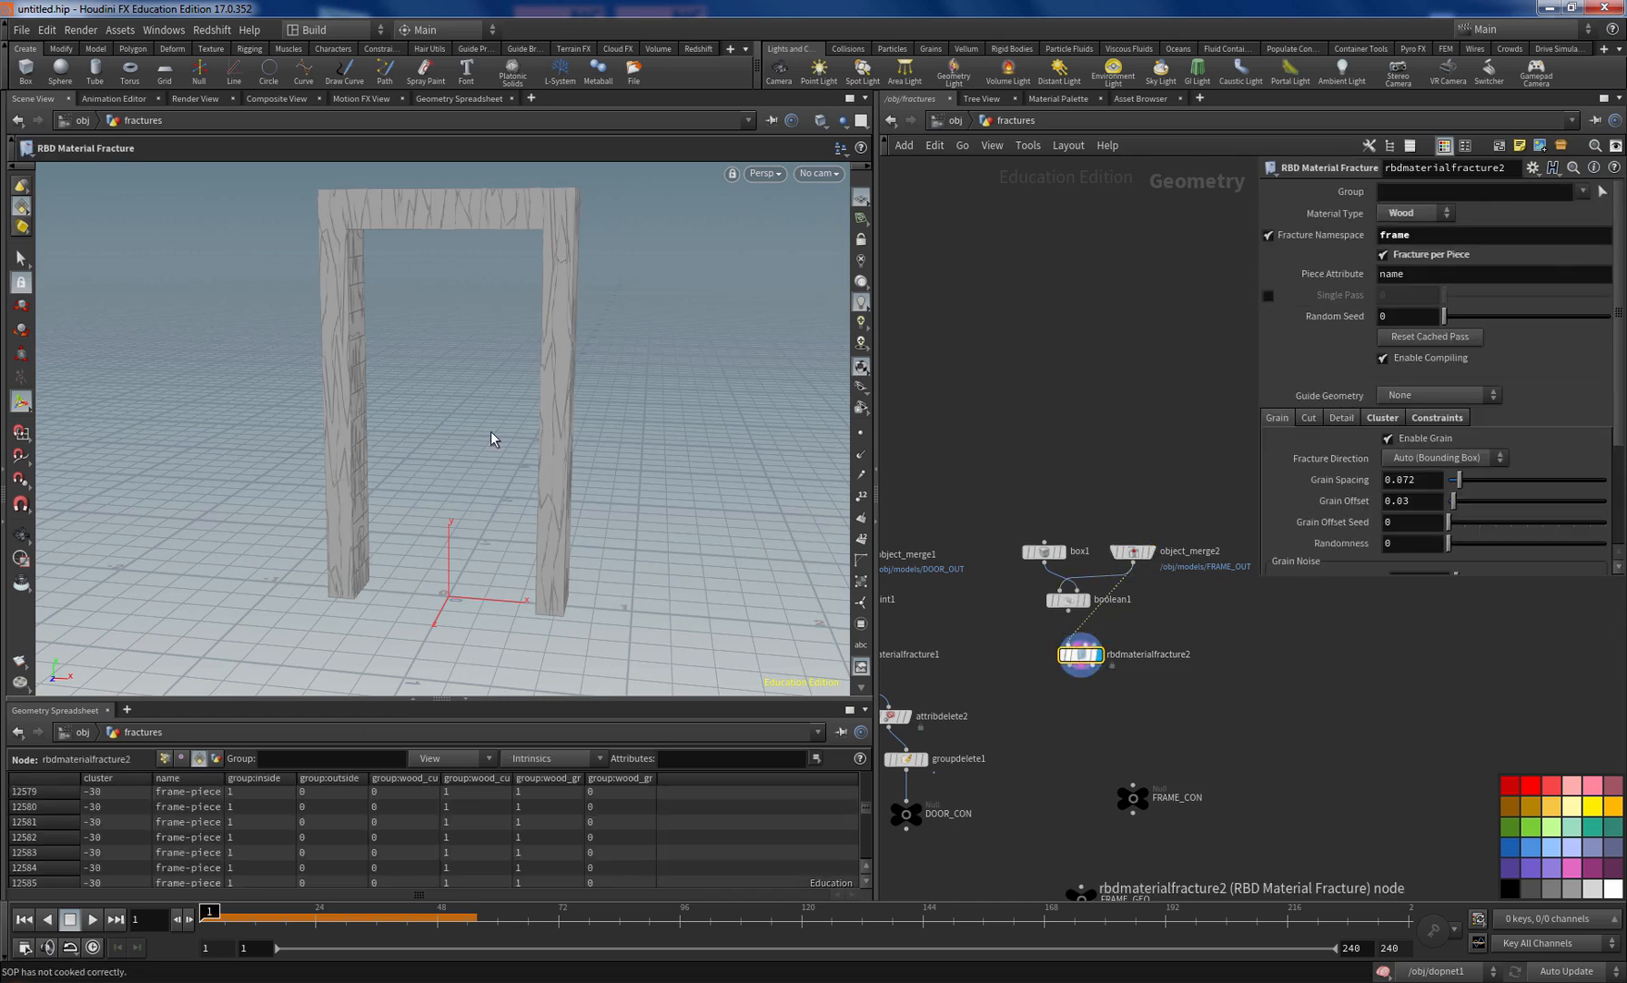
key(Escape)
drag(492, 440, 491, 440)
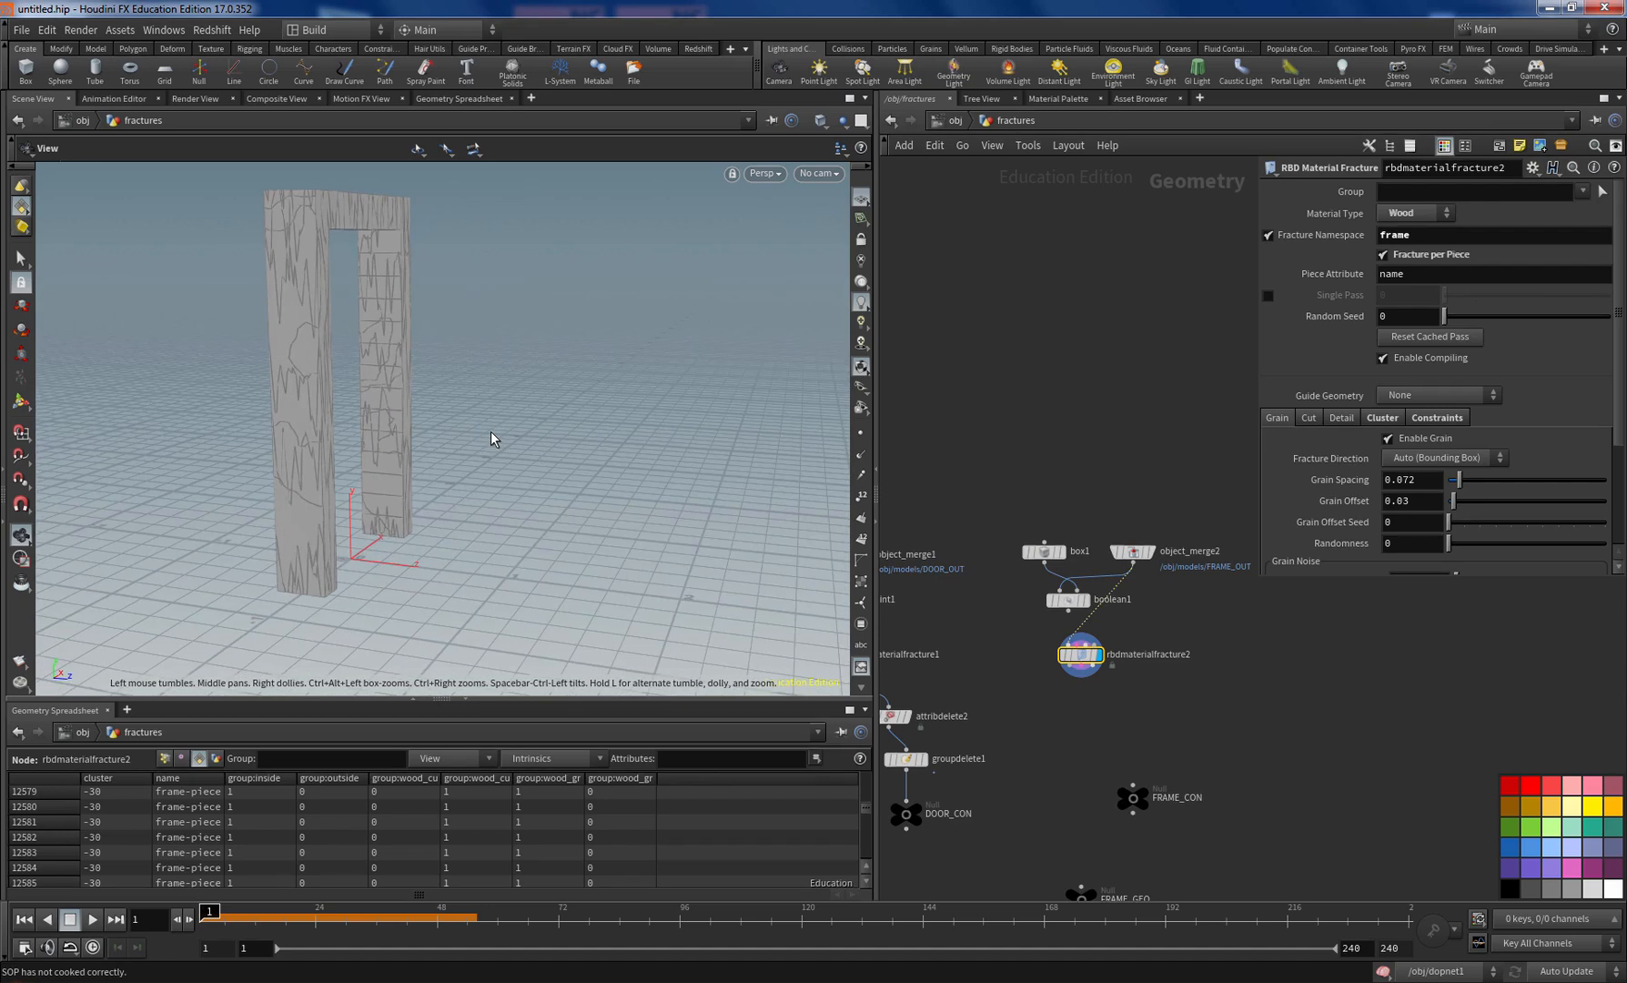
drag(492, 440, 491, 439)
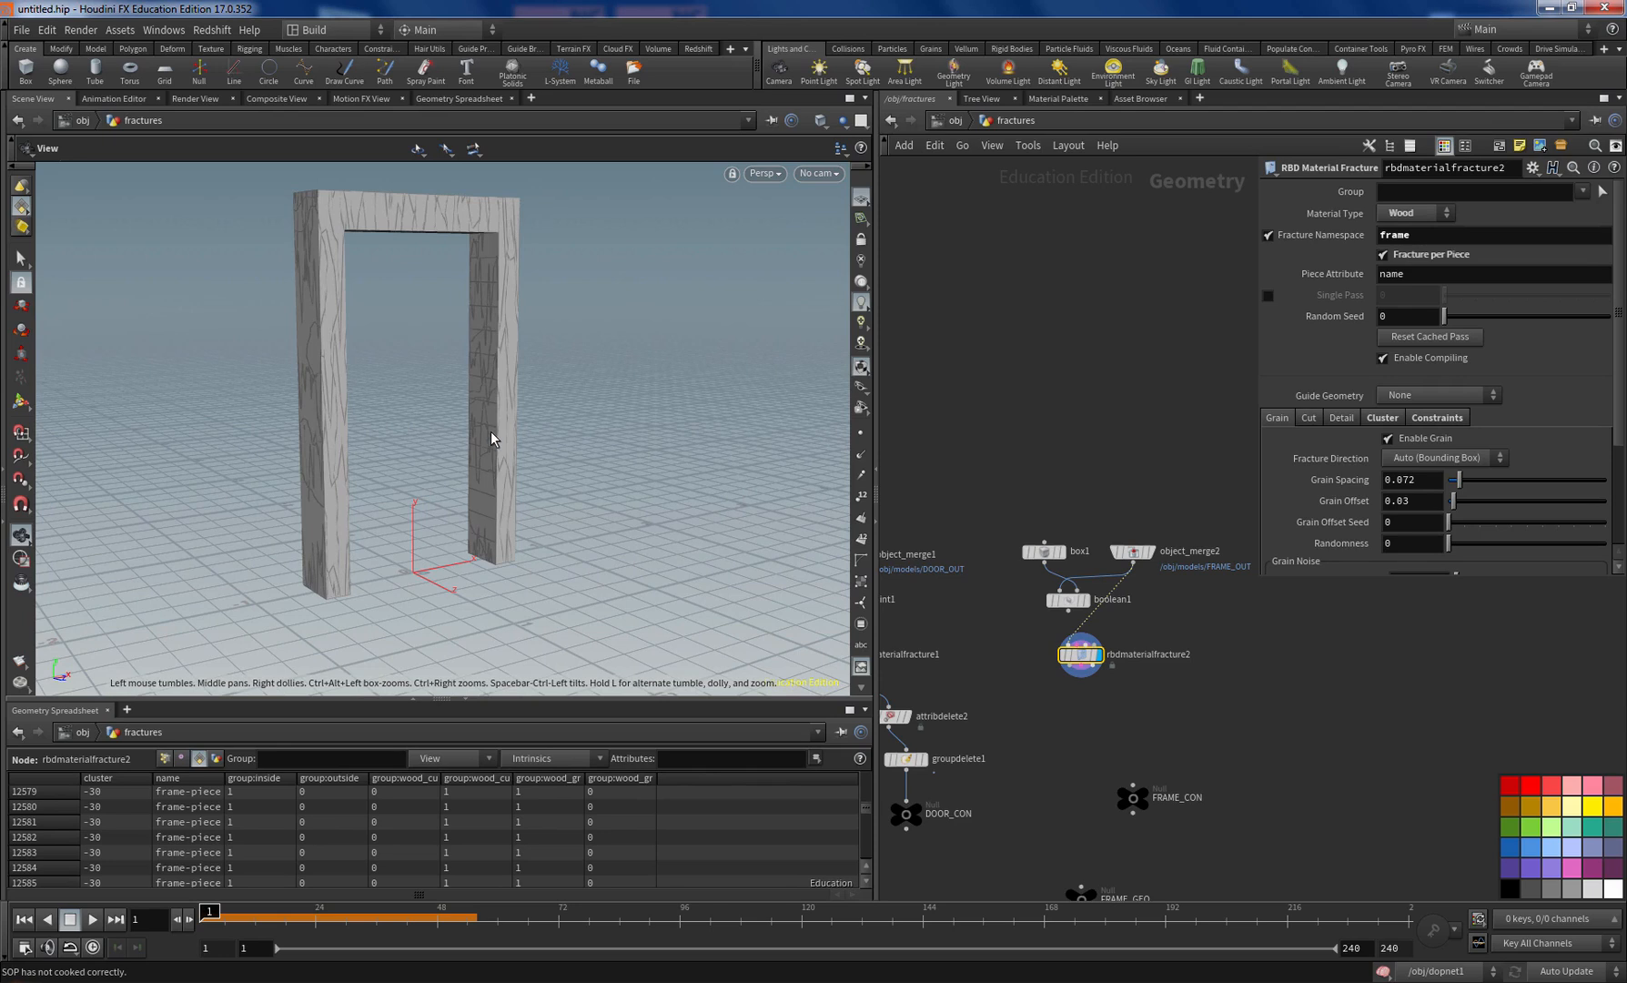
drag(492, 440, 491, 440)
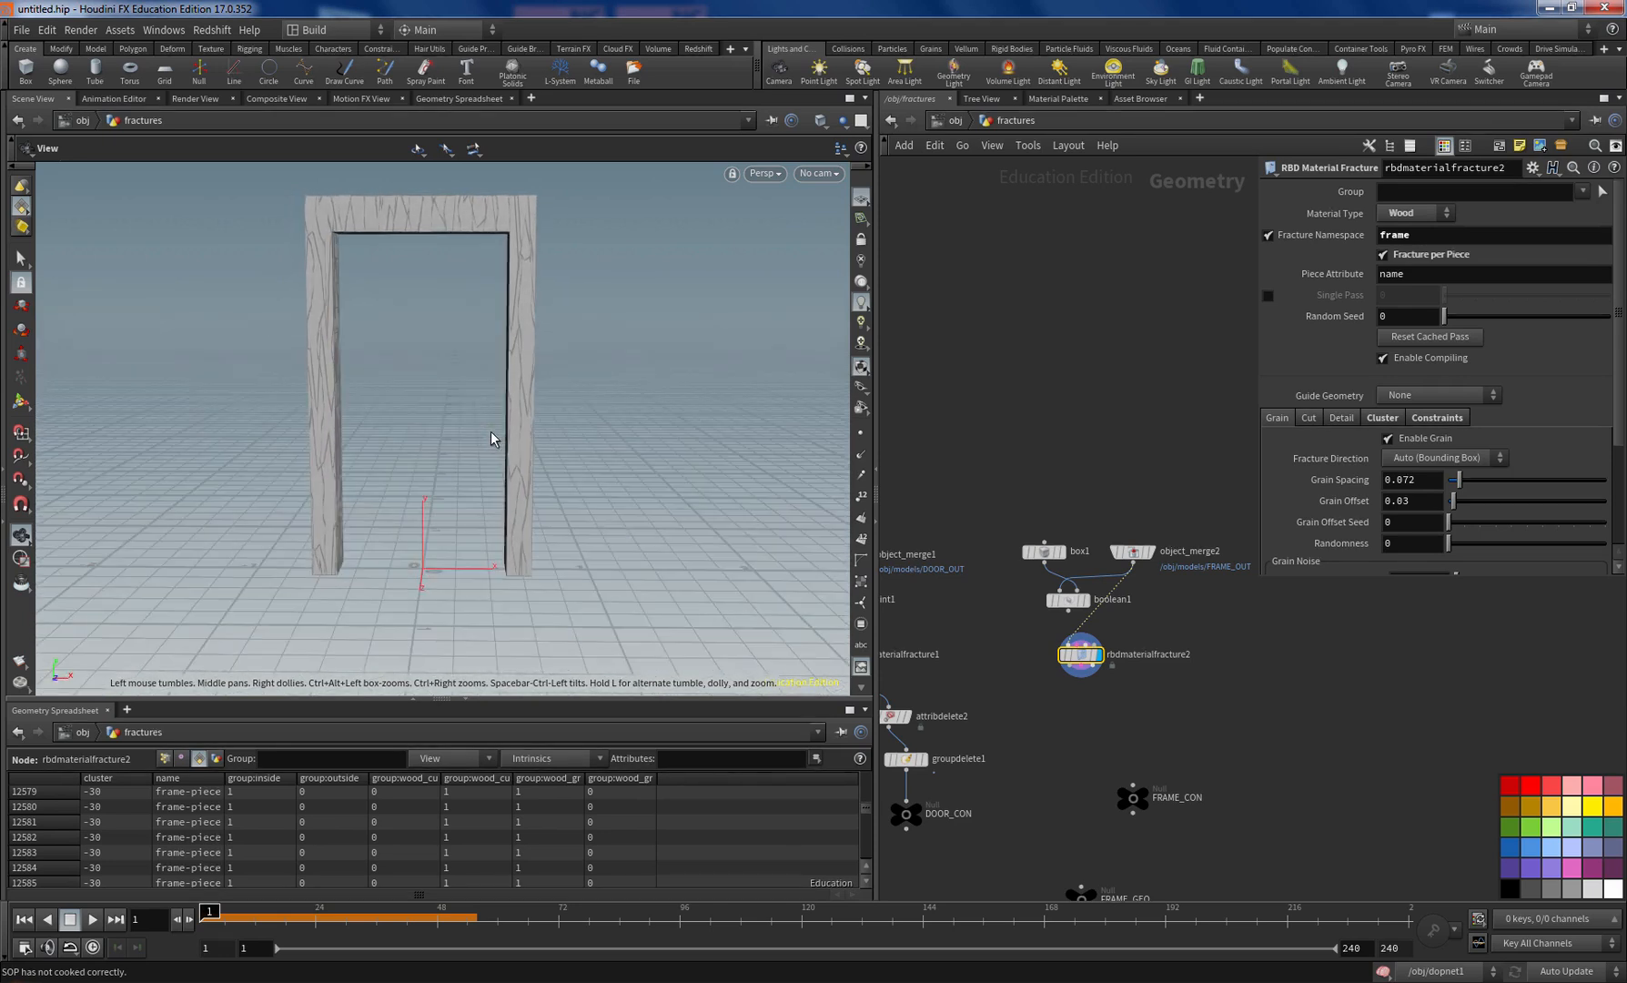
key(Return)
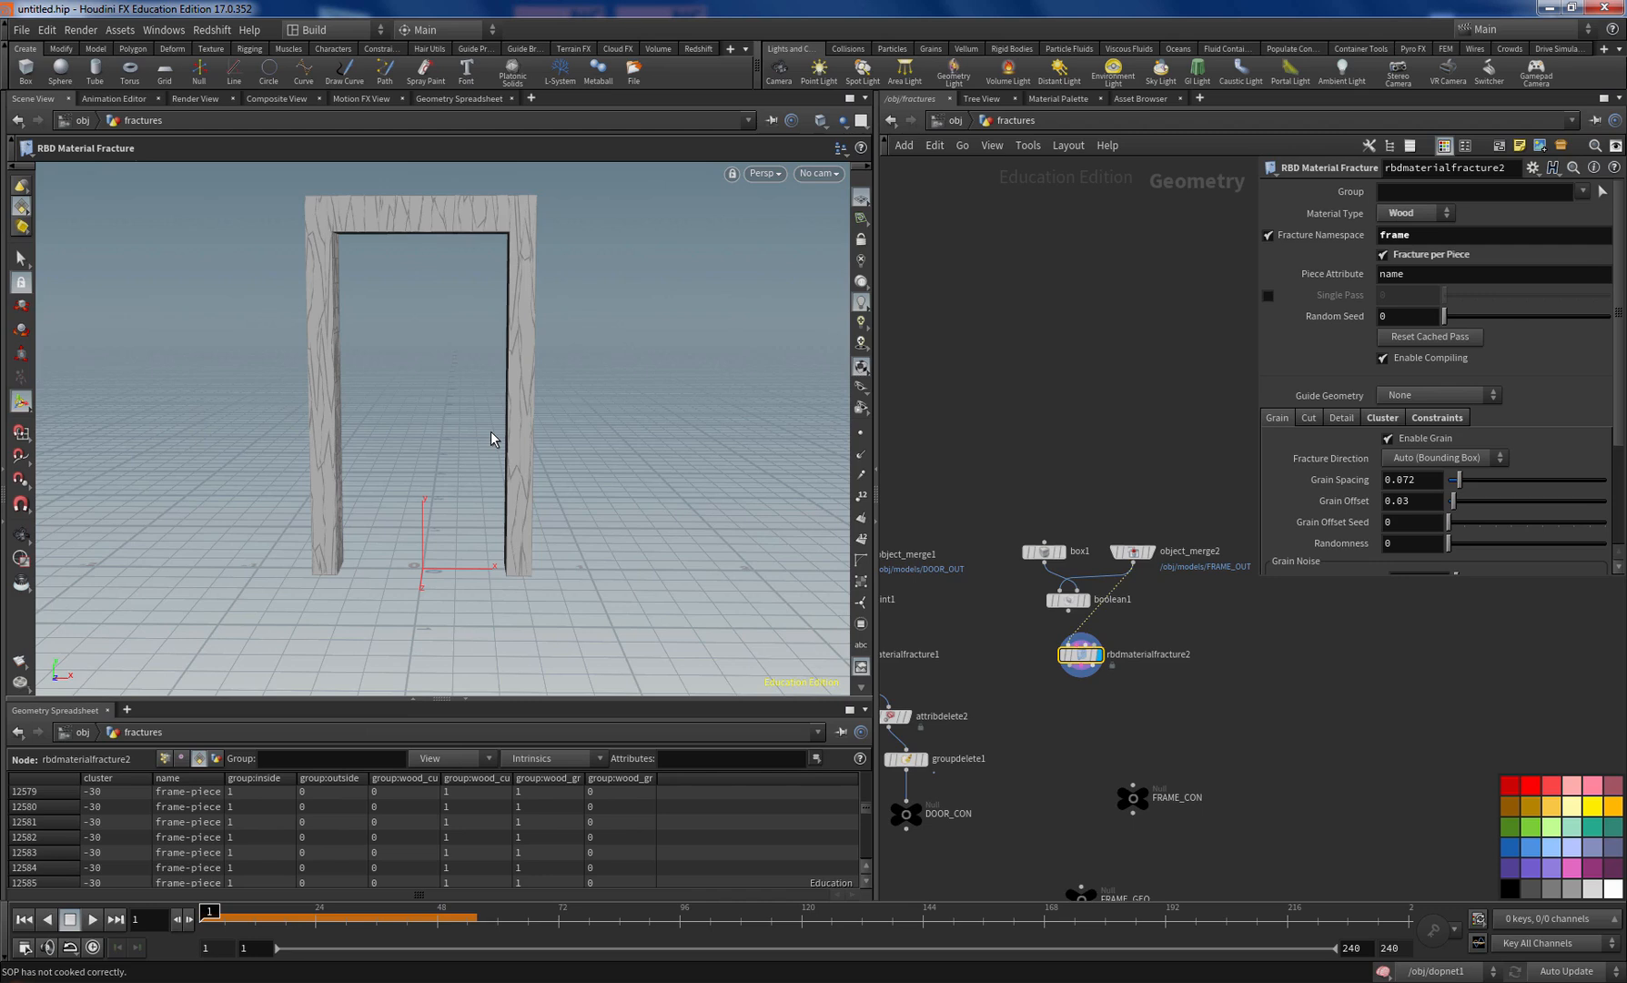
Step: Display box1 with object_merge2 as a template, and display boolean1 to examine where the box cuts the frame
click(1067, 532)
click(1044, 551)
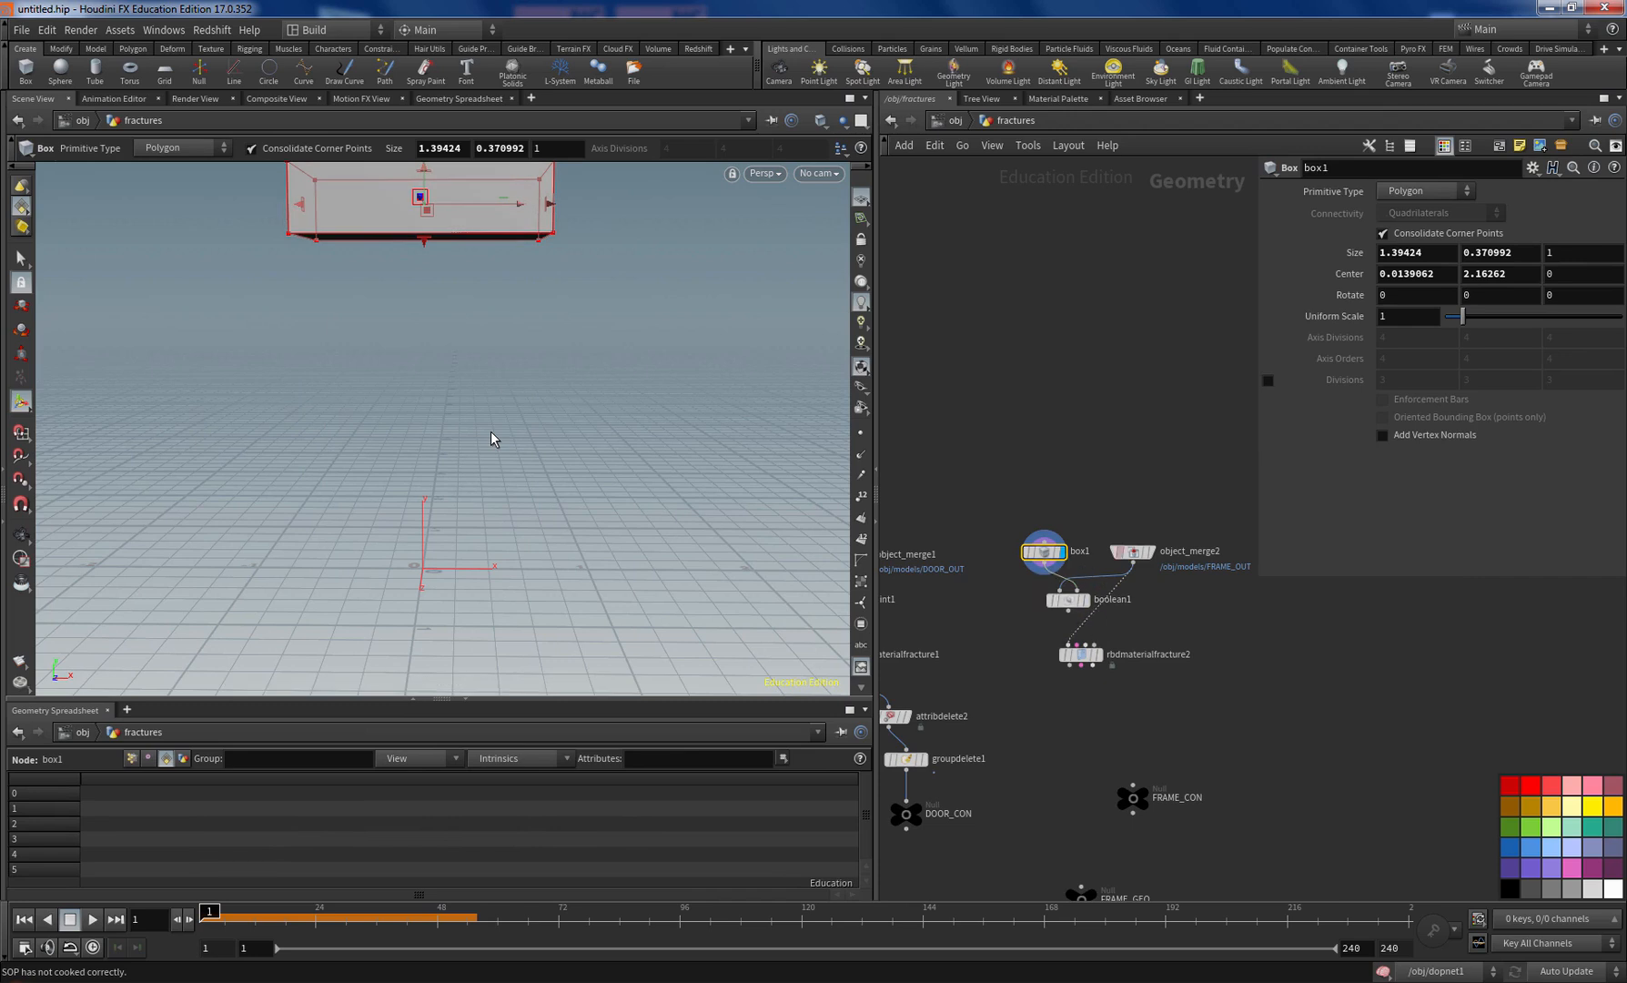
click(1157, 575)
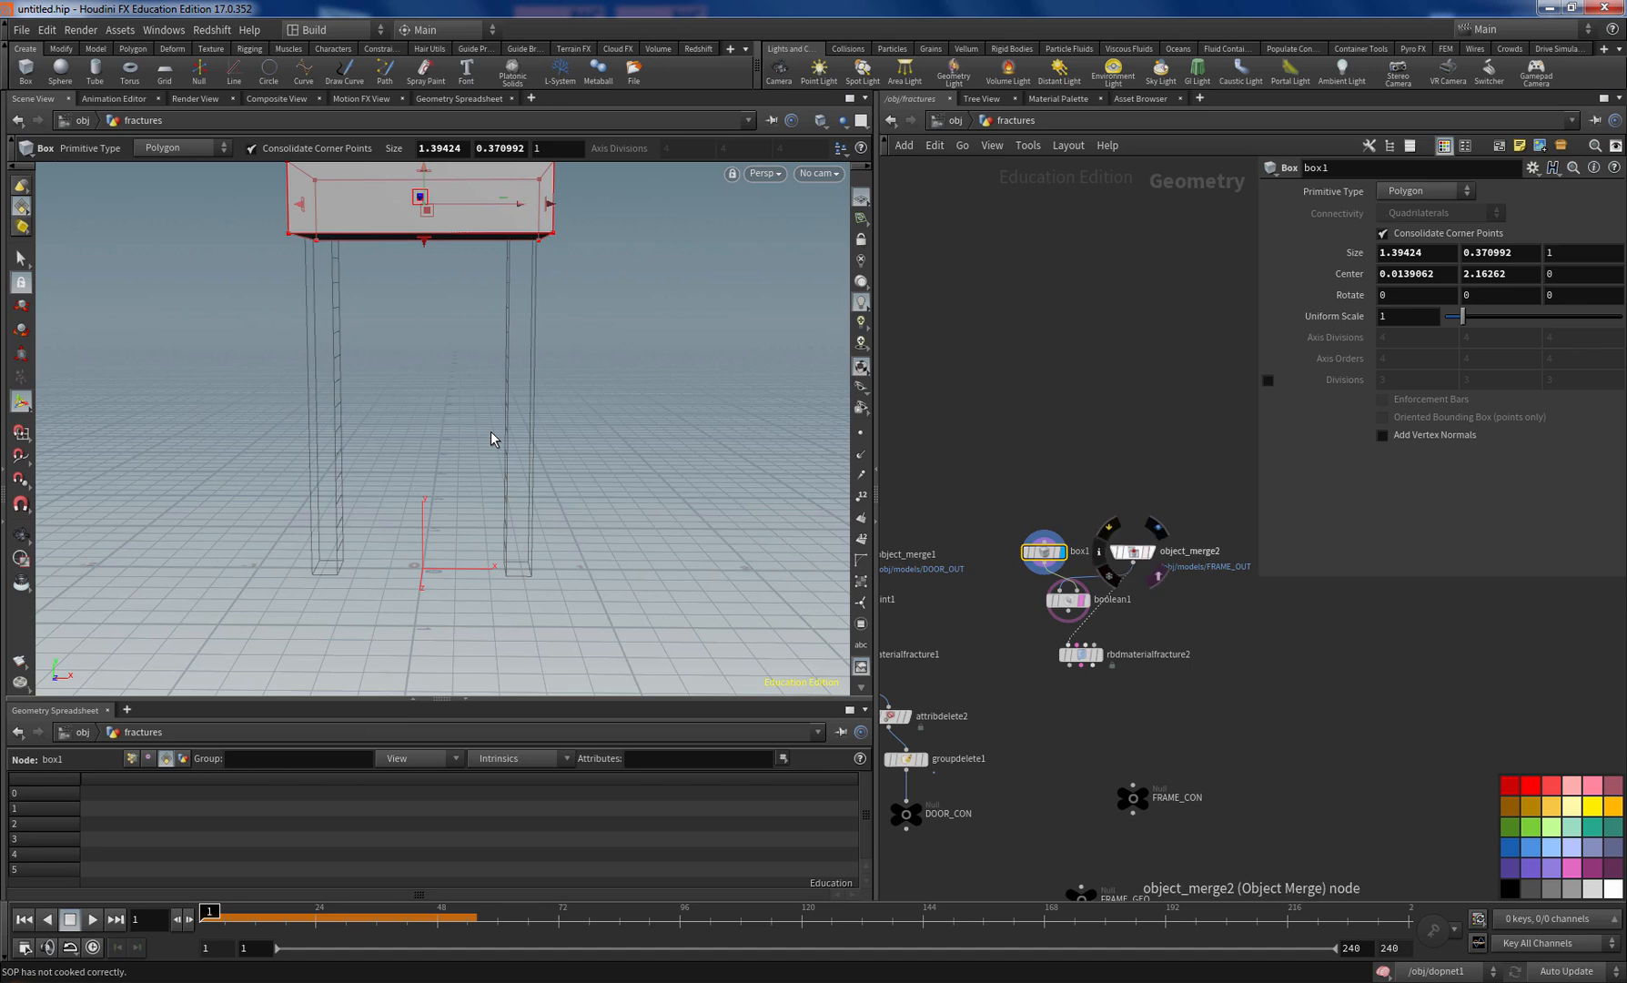
click(1086, 601)
click(1067, 601)
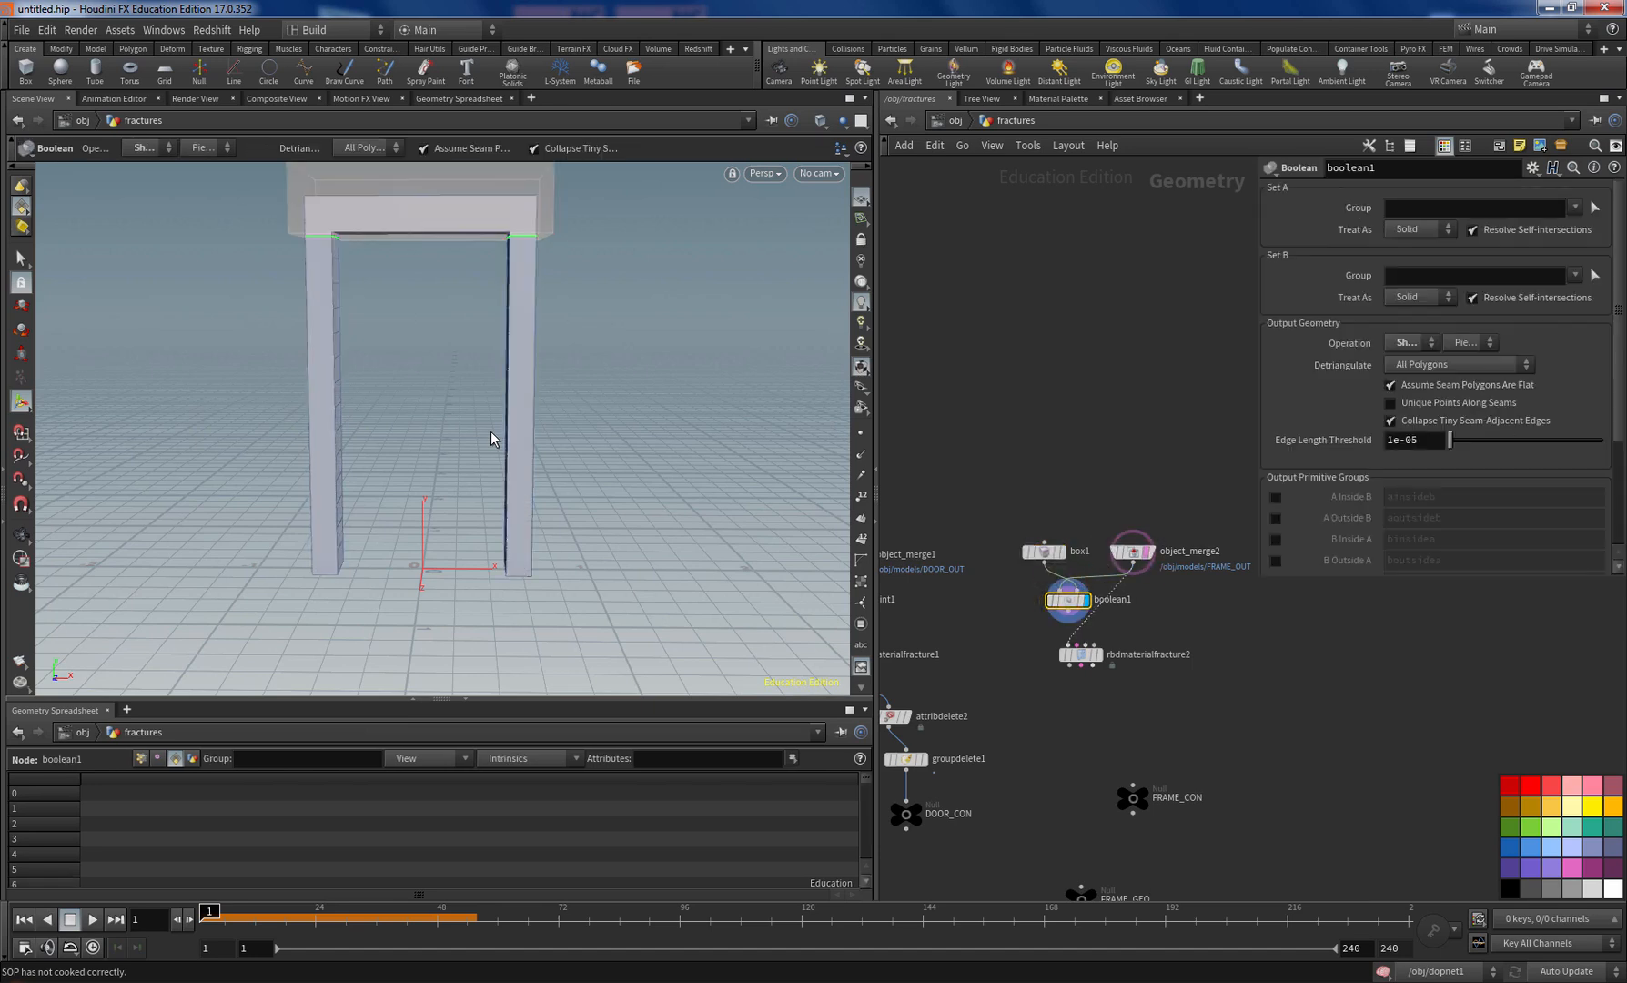
key(Escape)
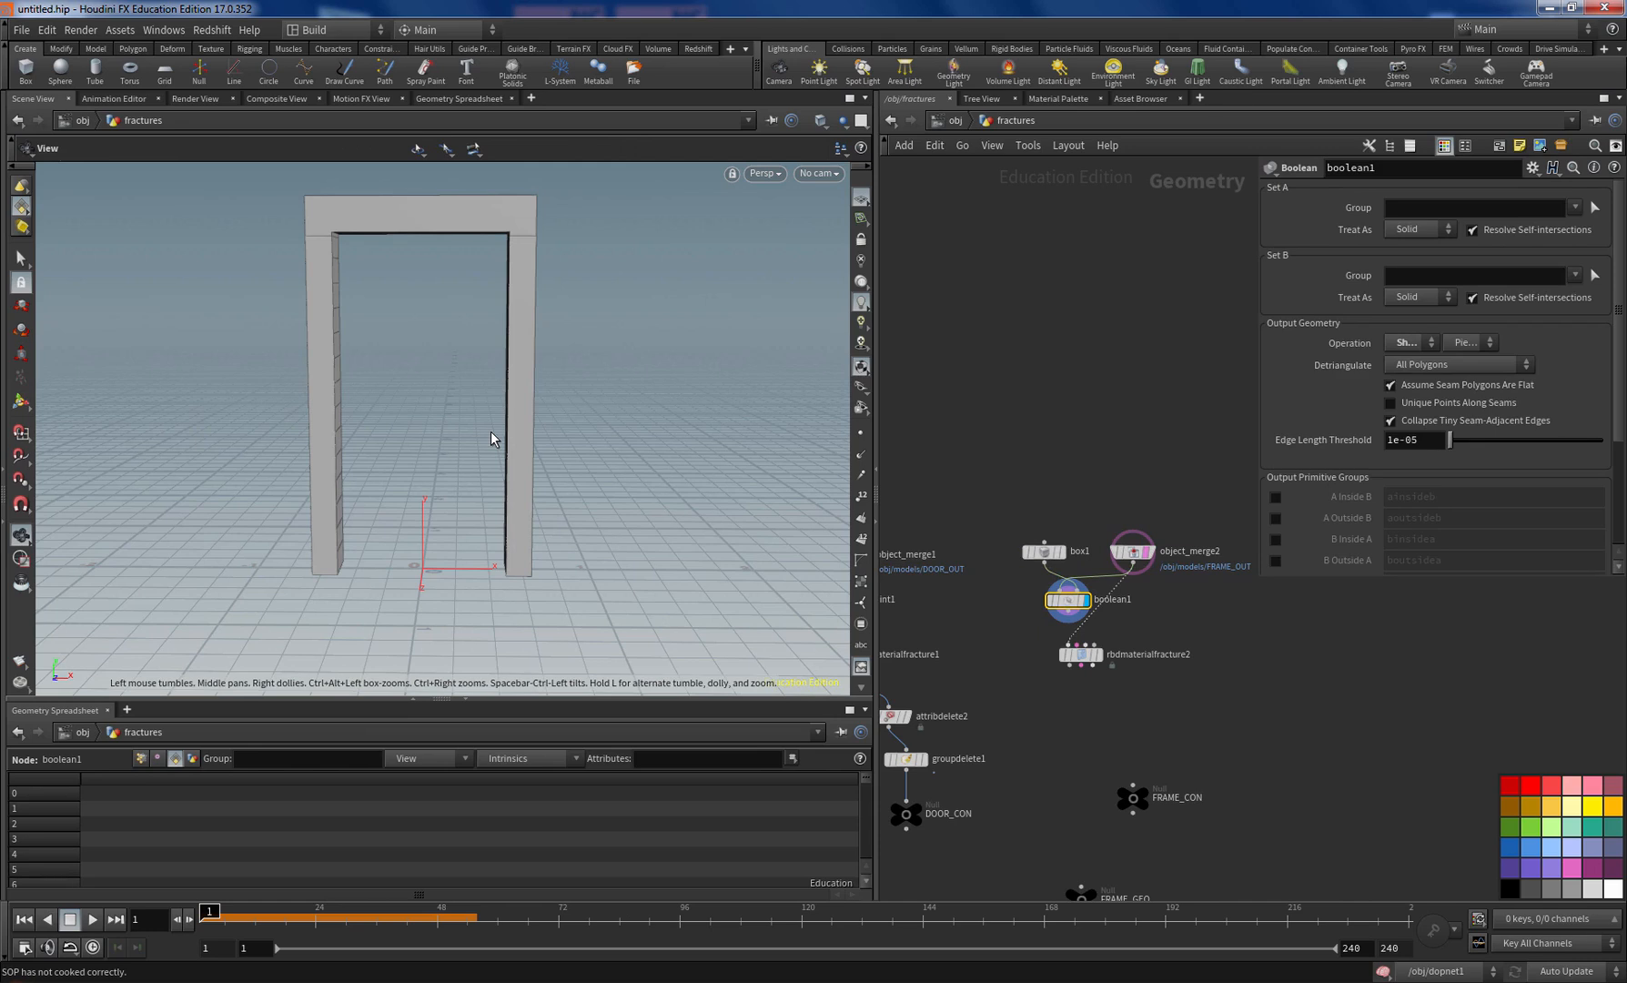
key(Return)
Step: Connect boolean1 to the first input of rbdmaterialfracture2 in place of object_merge2 and display the fracture node
scroll(1117, 659, up, 3)
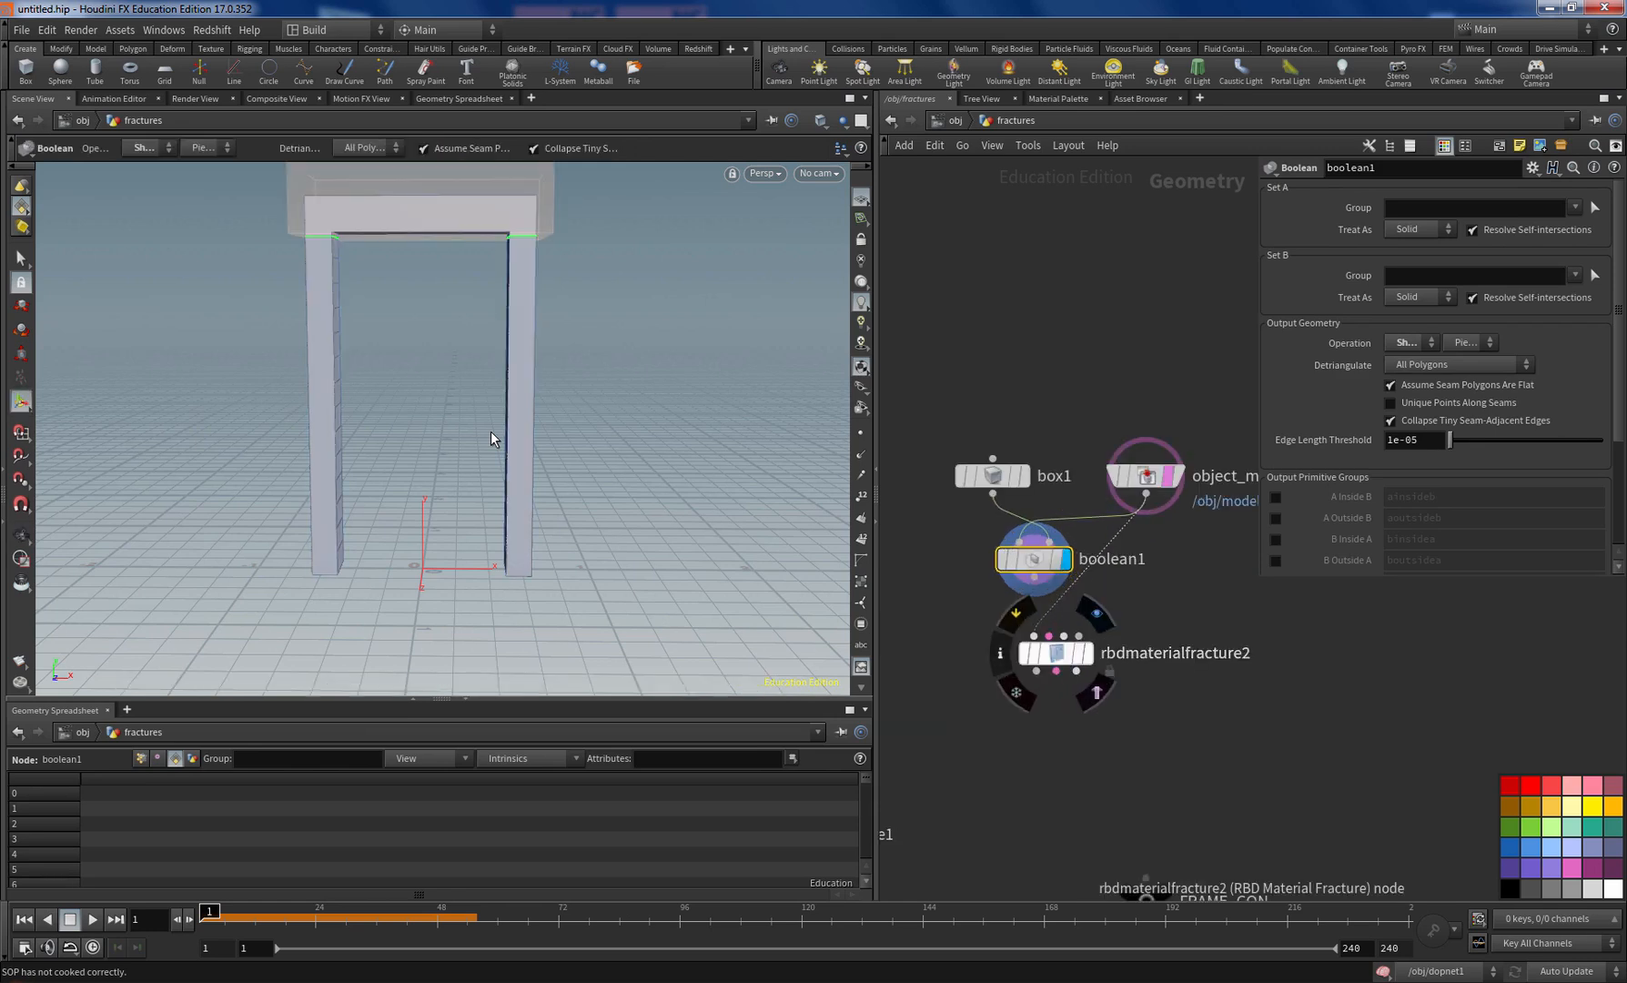
click(1055, 653)
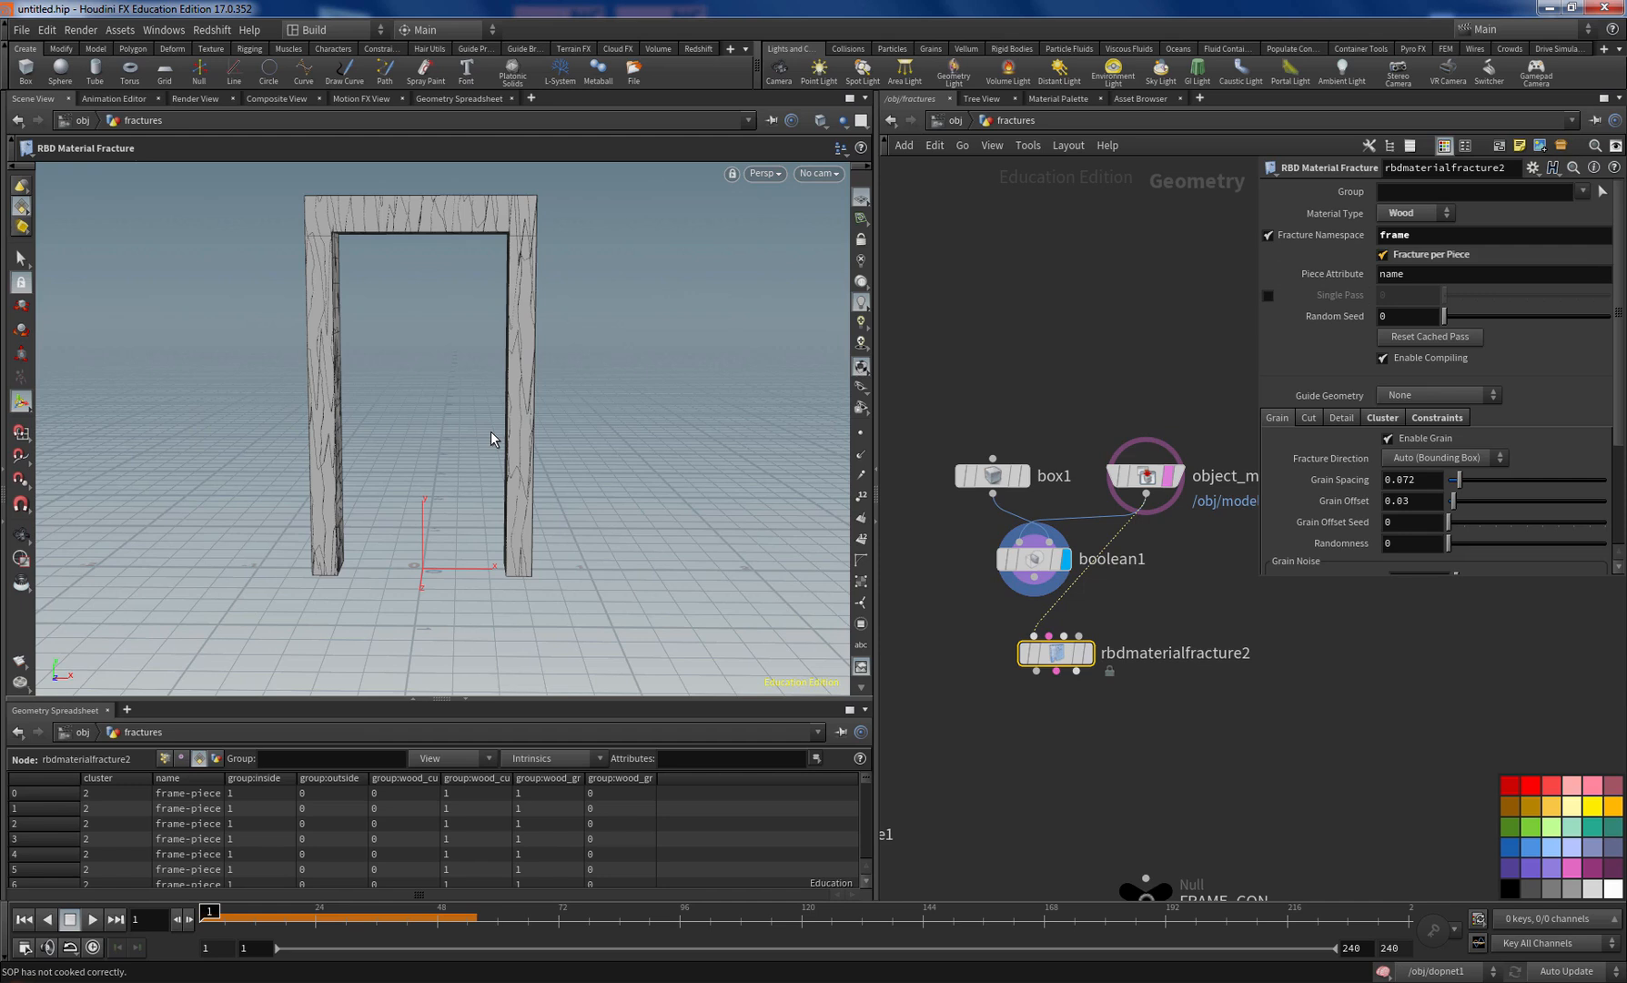
key(Escape)
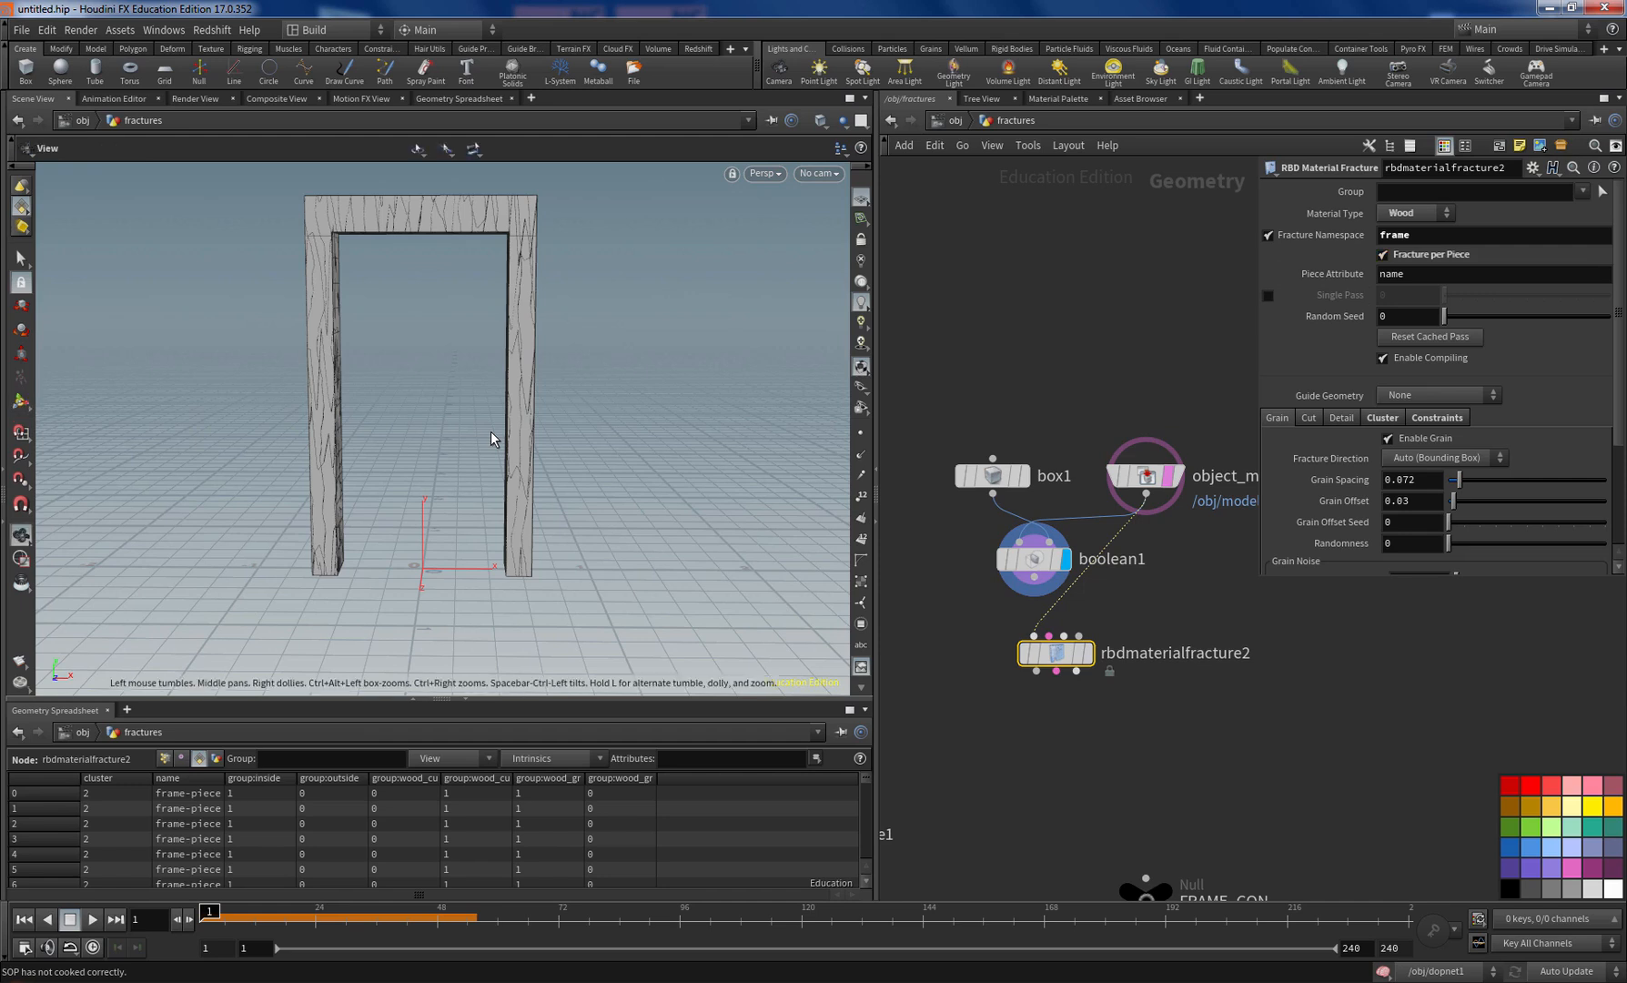
key(Return)
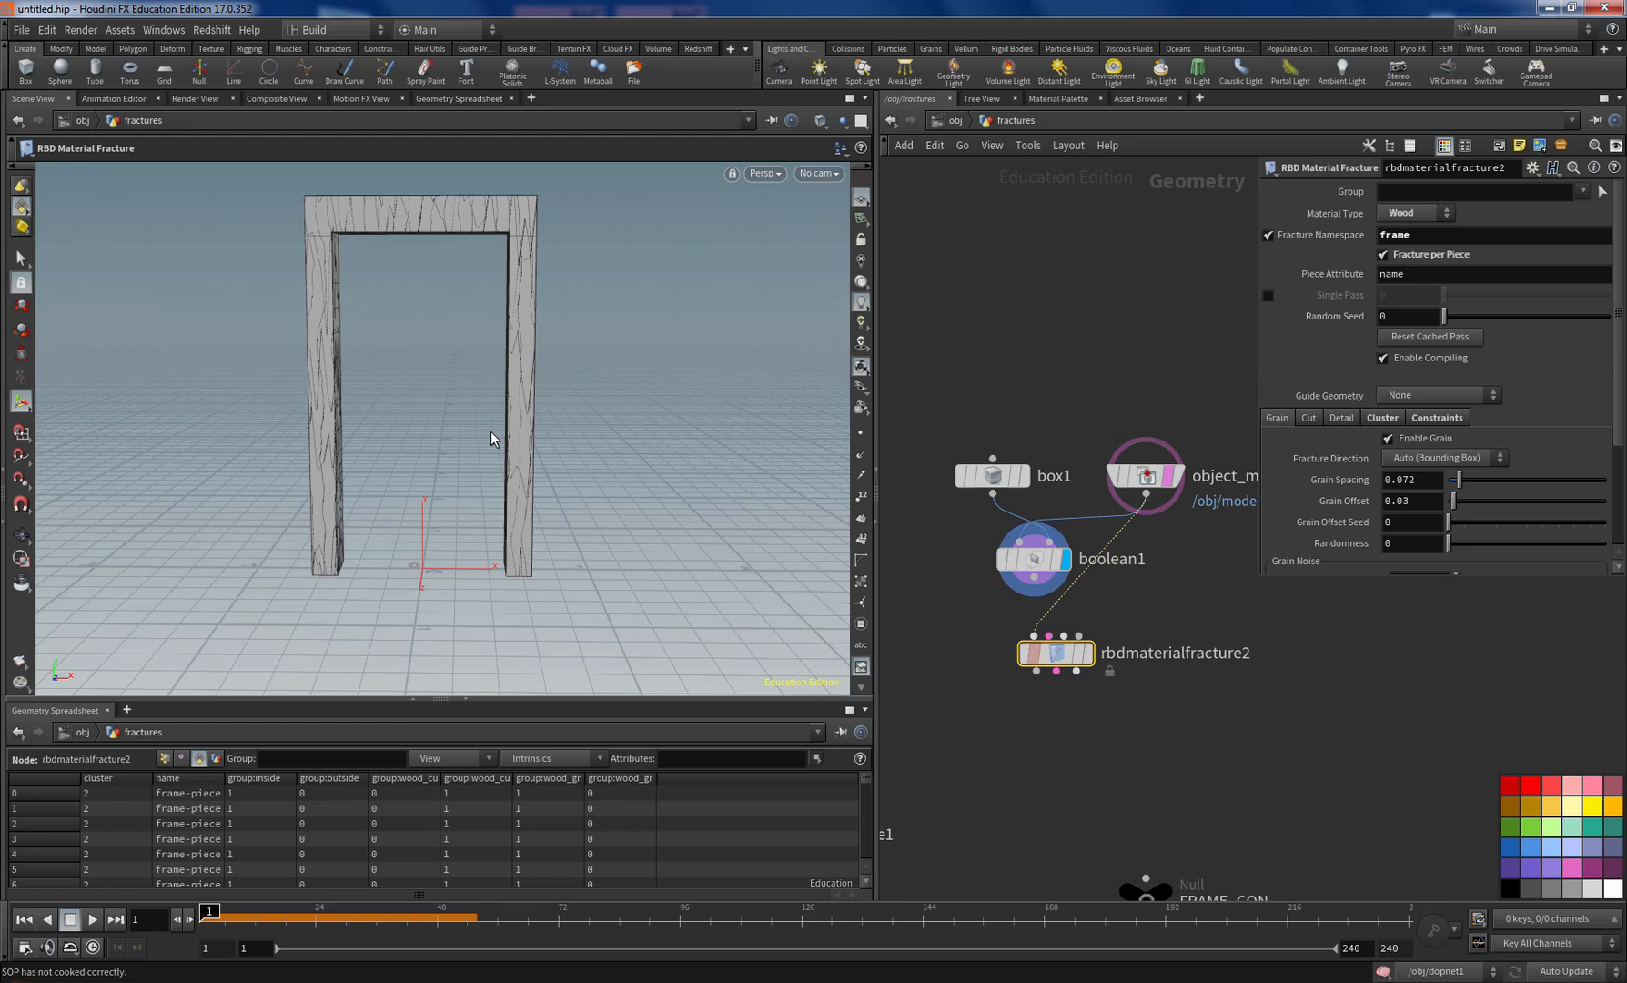
click(1034, 577)
click(1034, 636)
click(1088, 653)
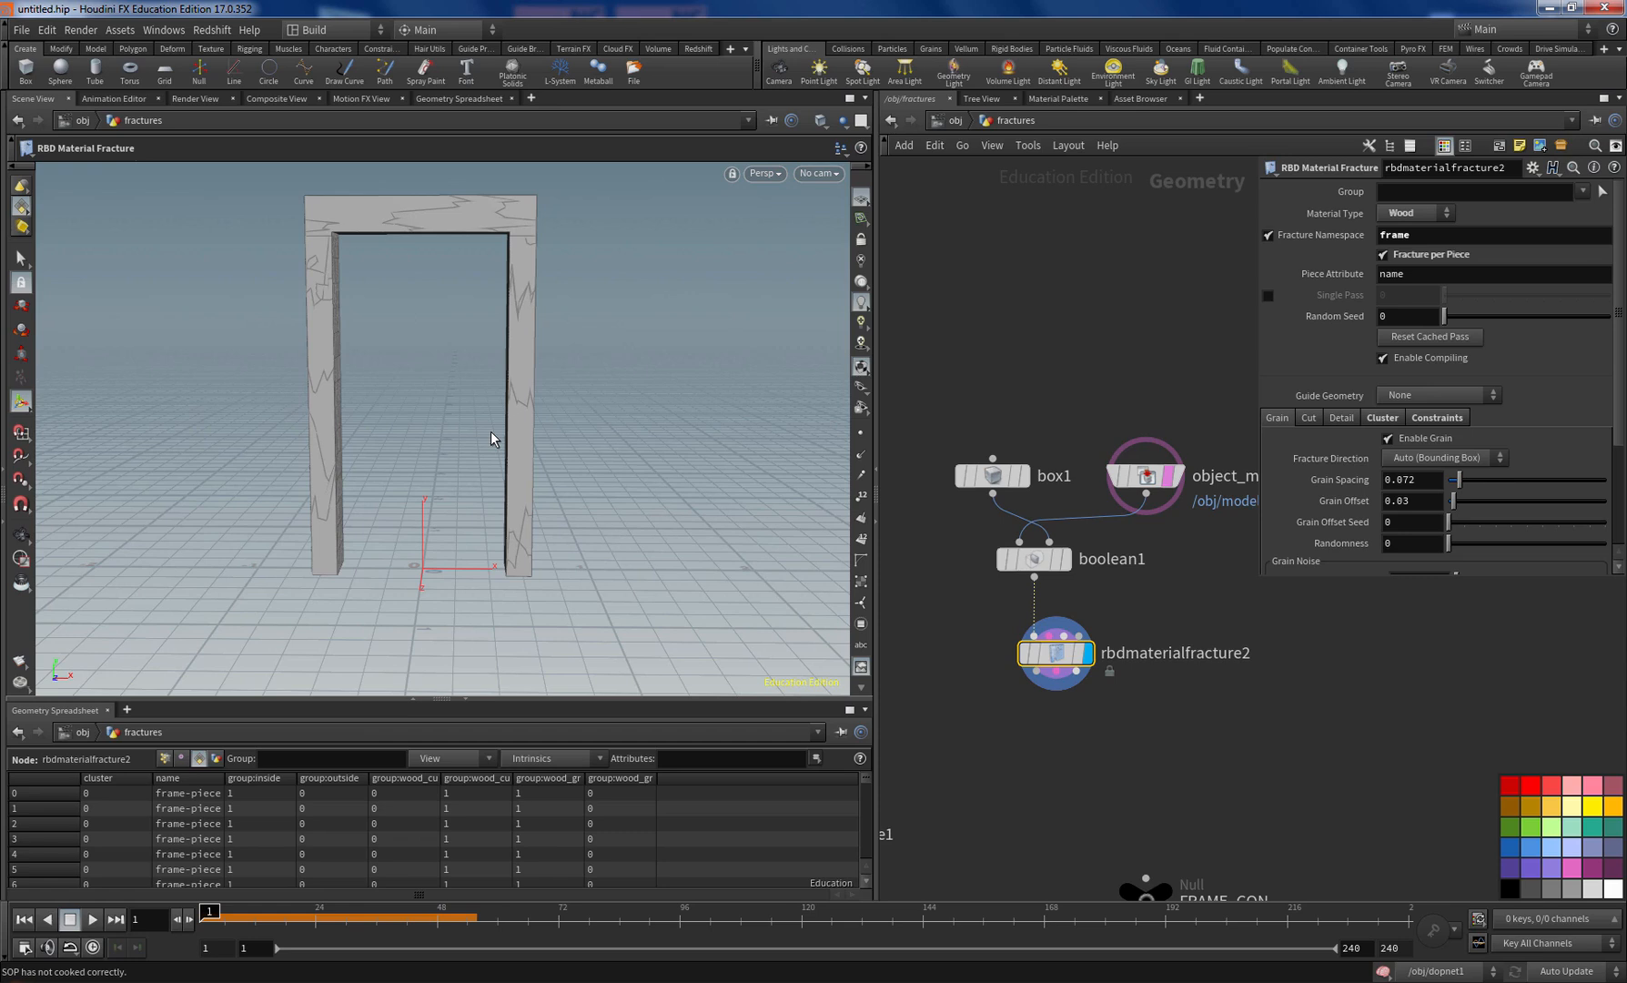
Step: Examine the wood fracture of the frame from several sides, along with the cluster settings of rbdmaterialfracture2
key(Escape)
drag(491, 438, 491, 438)
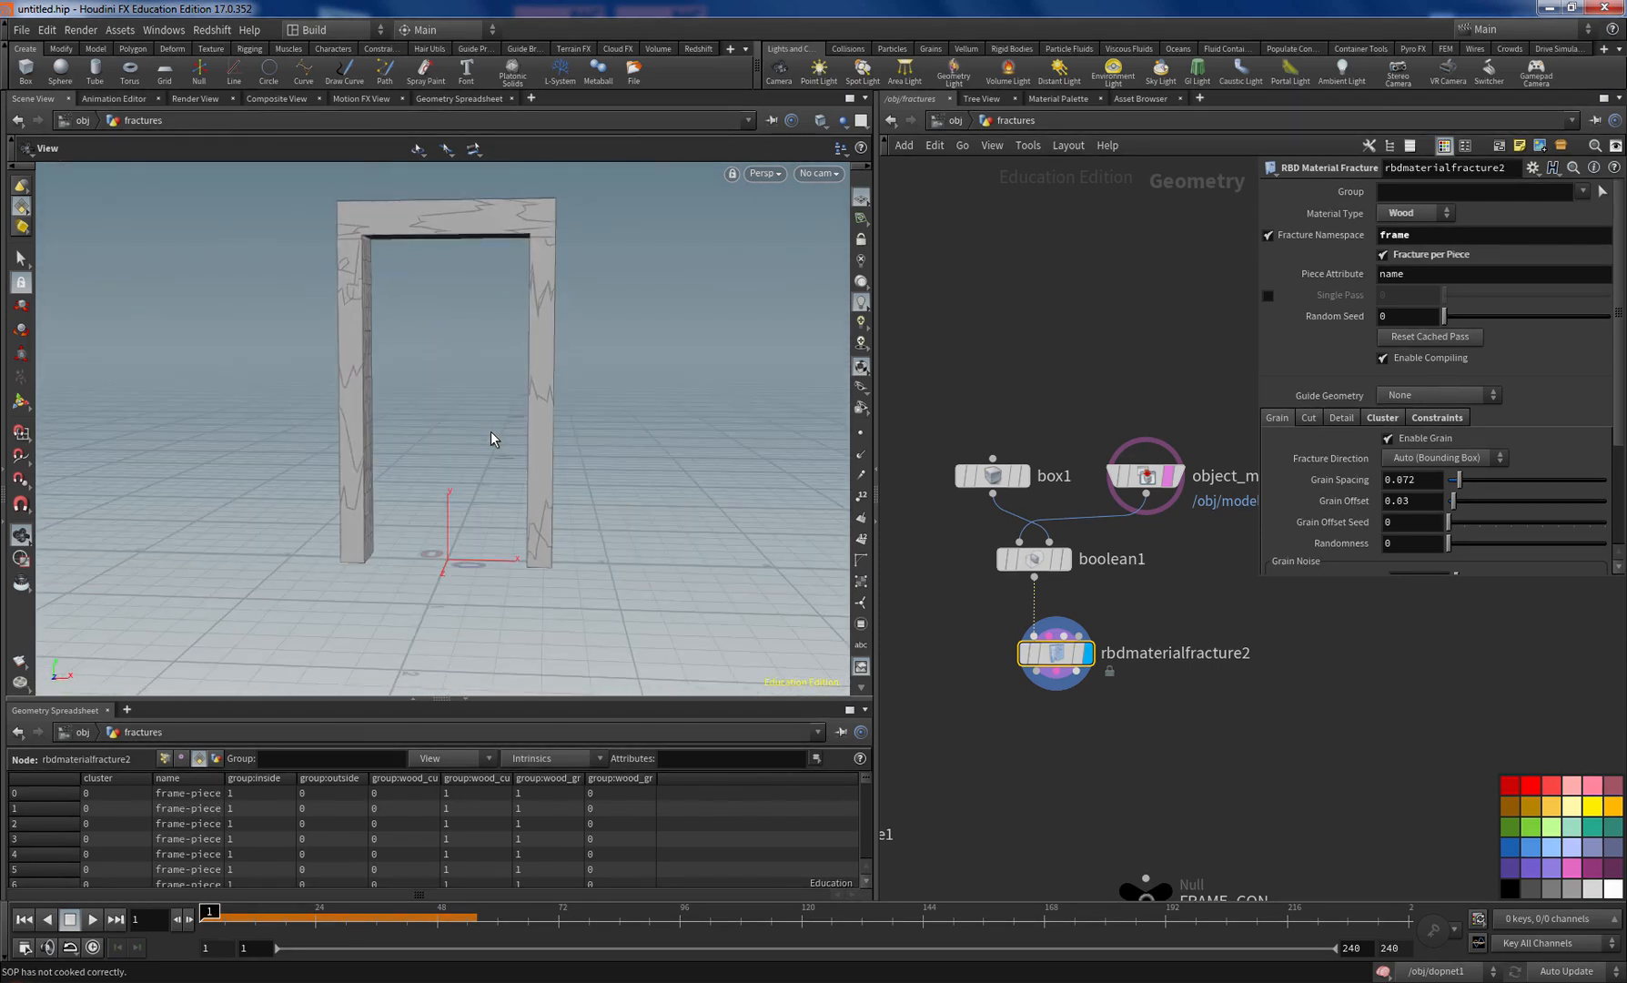
key(Return)
key(Return)
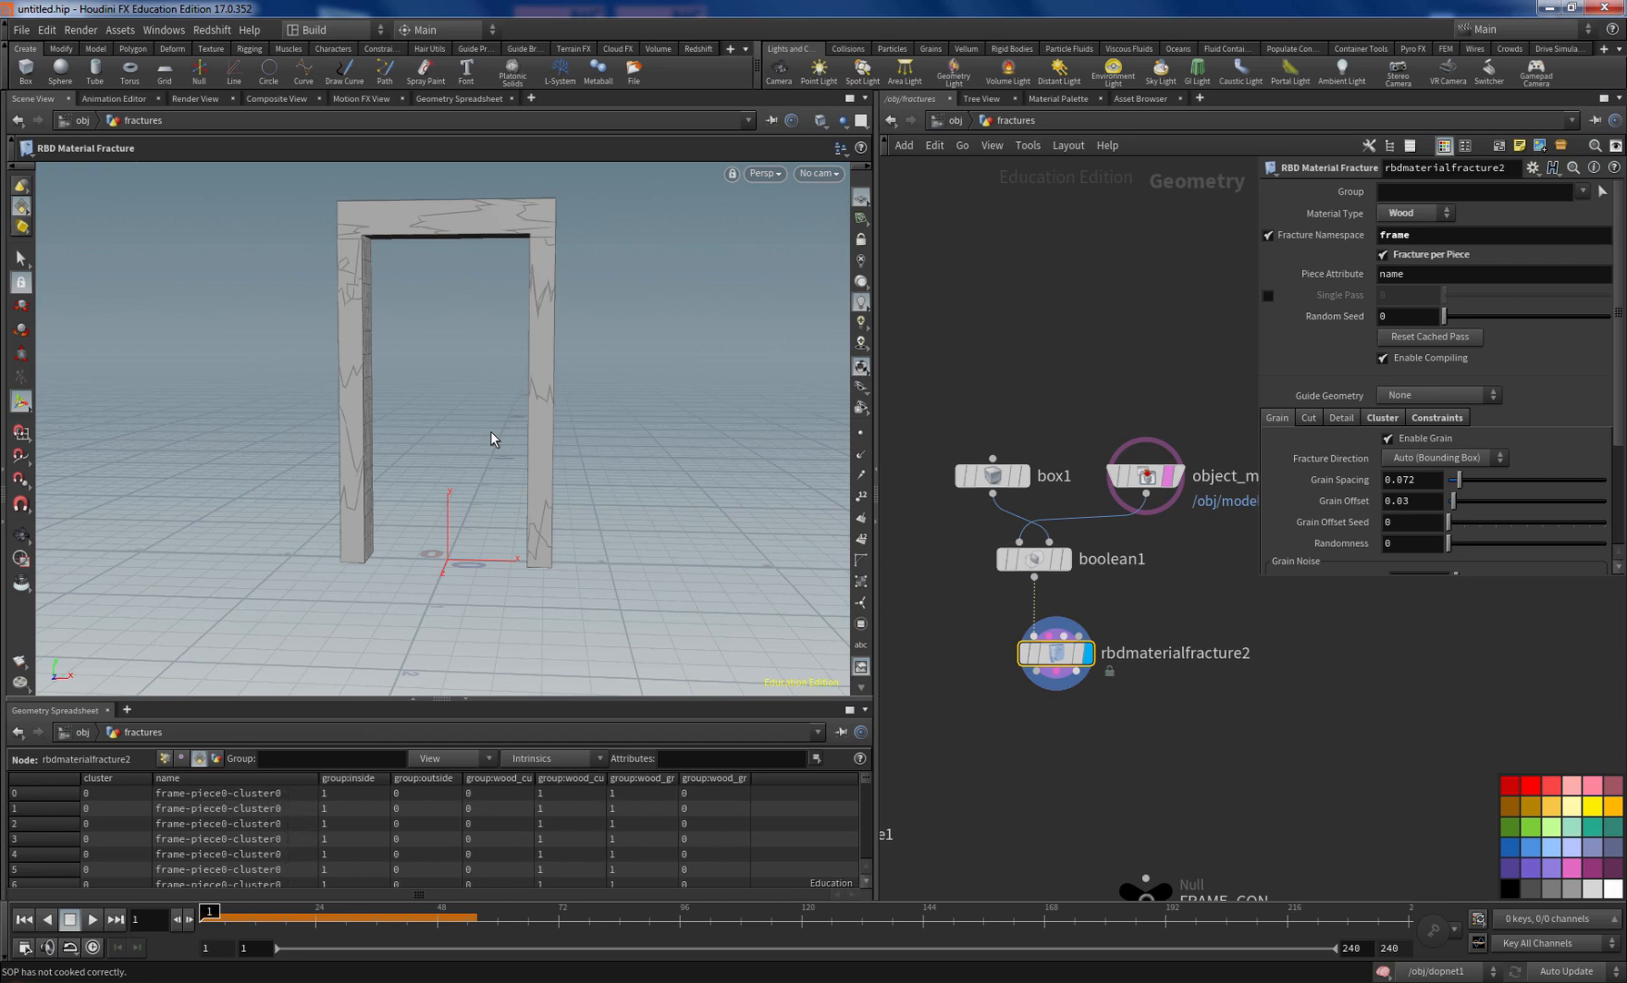
key(Escape)
drag(490, 438, 490, 439)
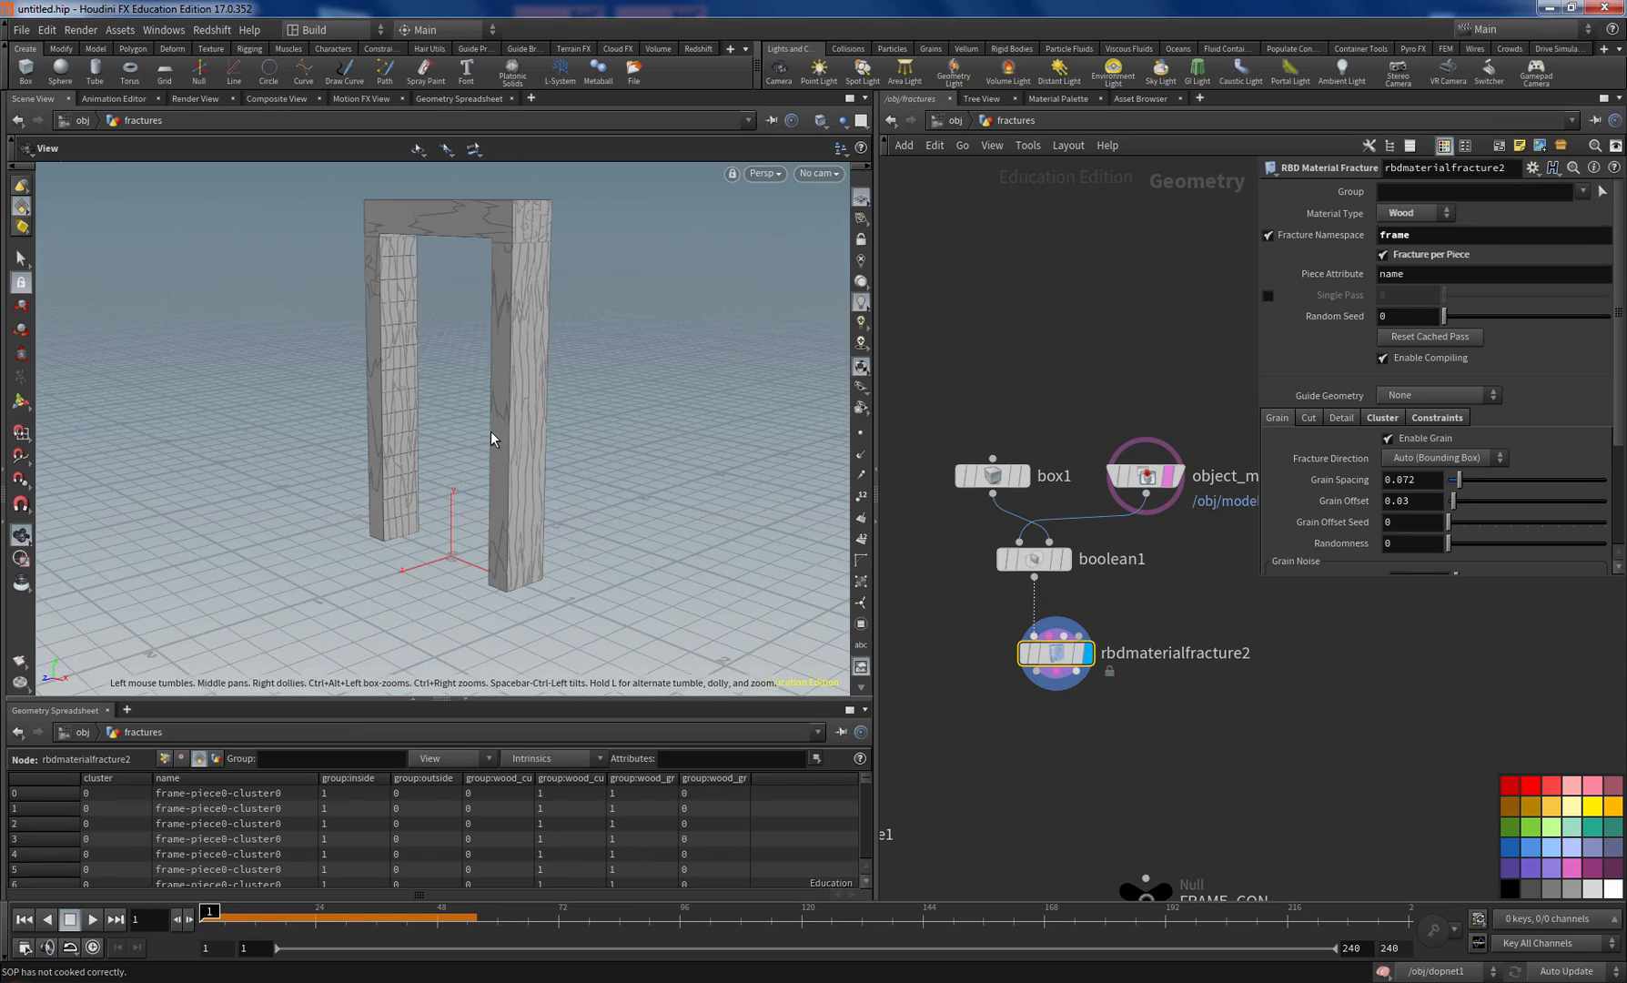
key(Return)
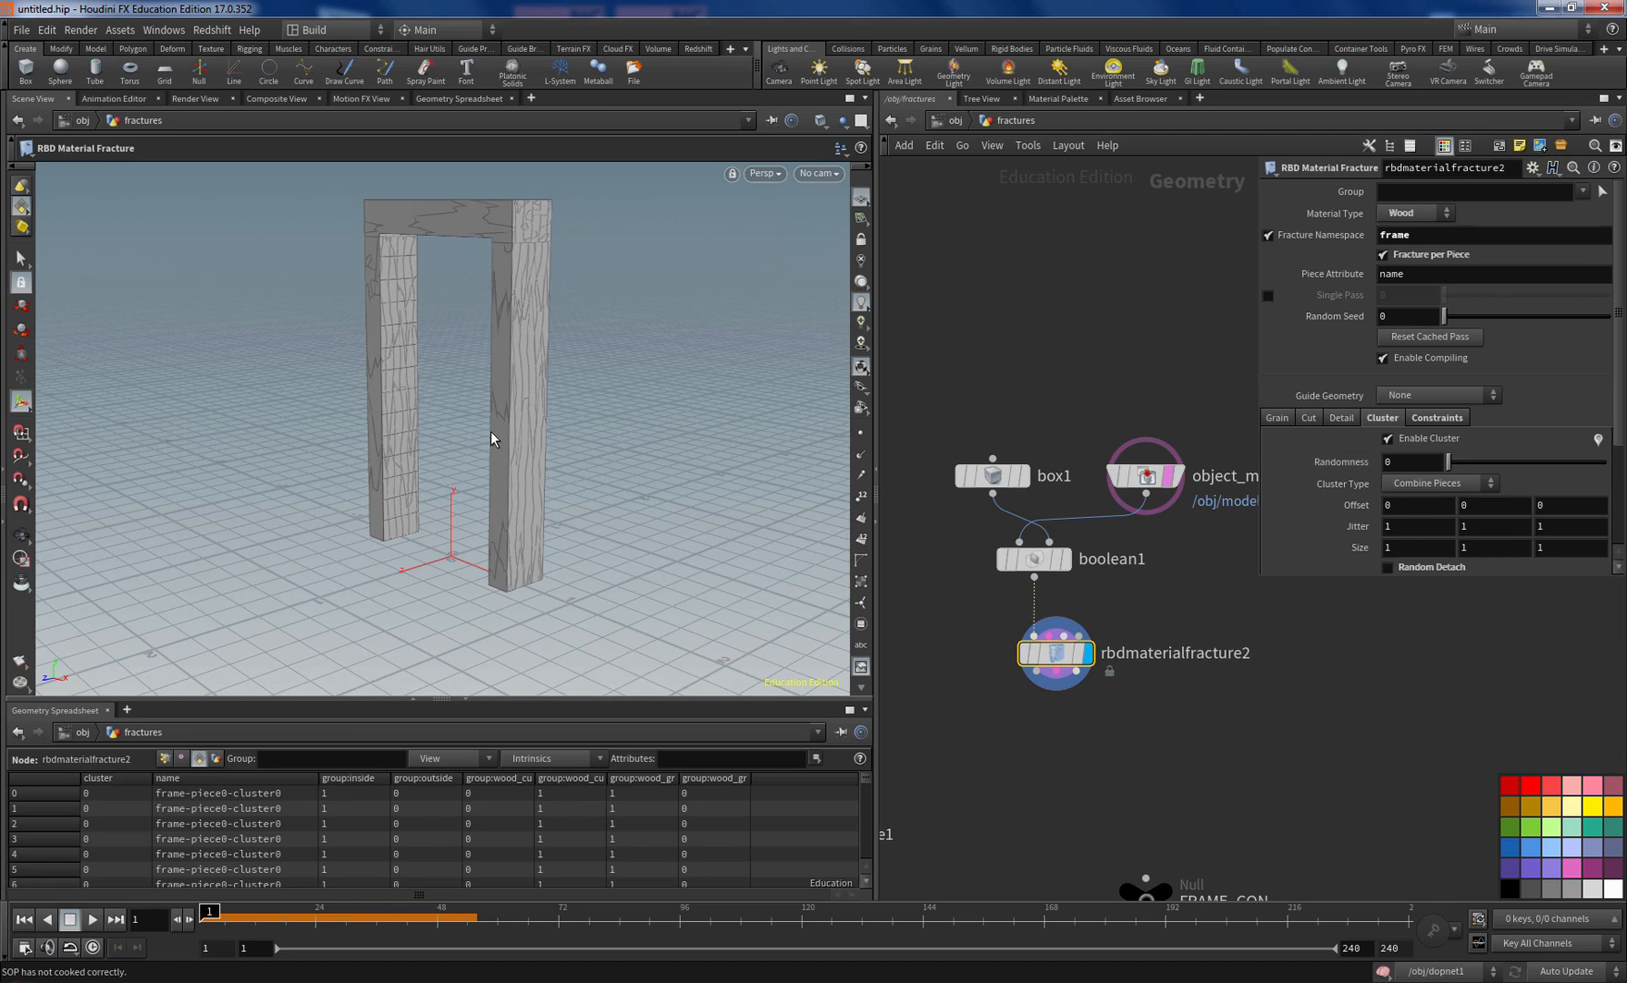
alt+drag(492, 439, 546, 436)
Step: Add an Exploded View node on the first output of rbdmaterialfracture2 and display it
middle_drag(1035, 772, 1067, 740)
click(1066, 740)
key(Tab)
text(explo)
key(Return)
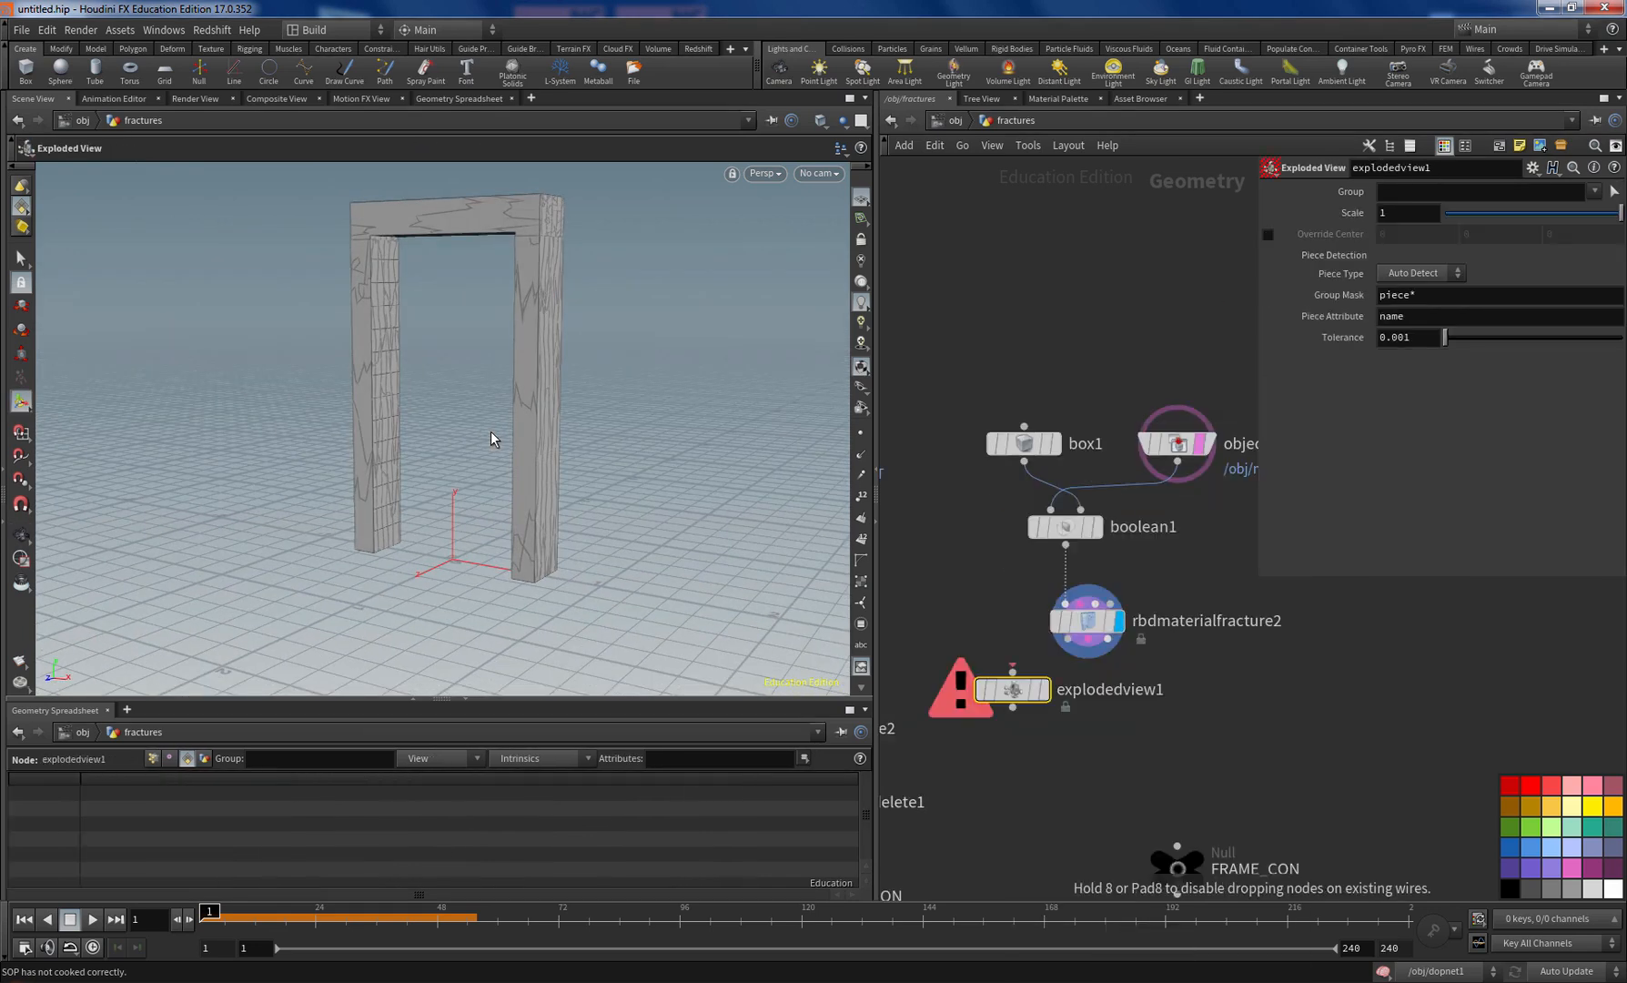
click(1050, 654)
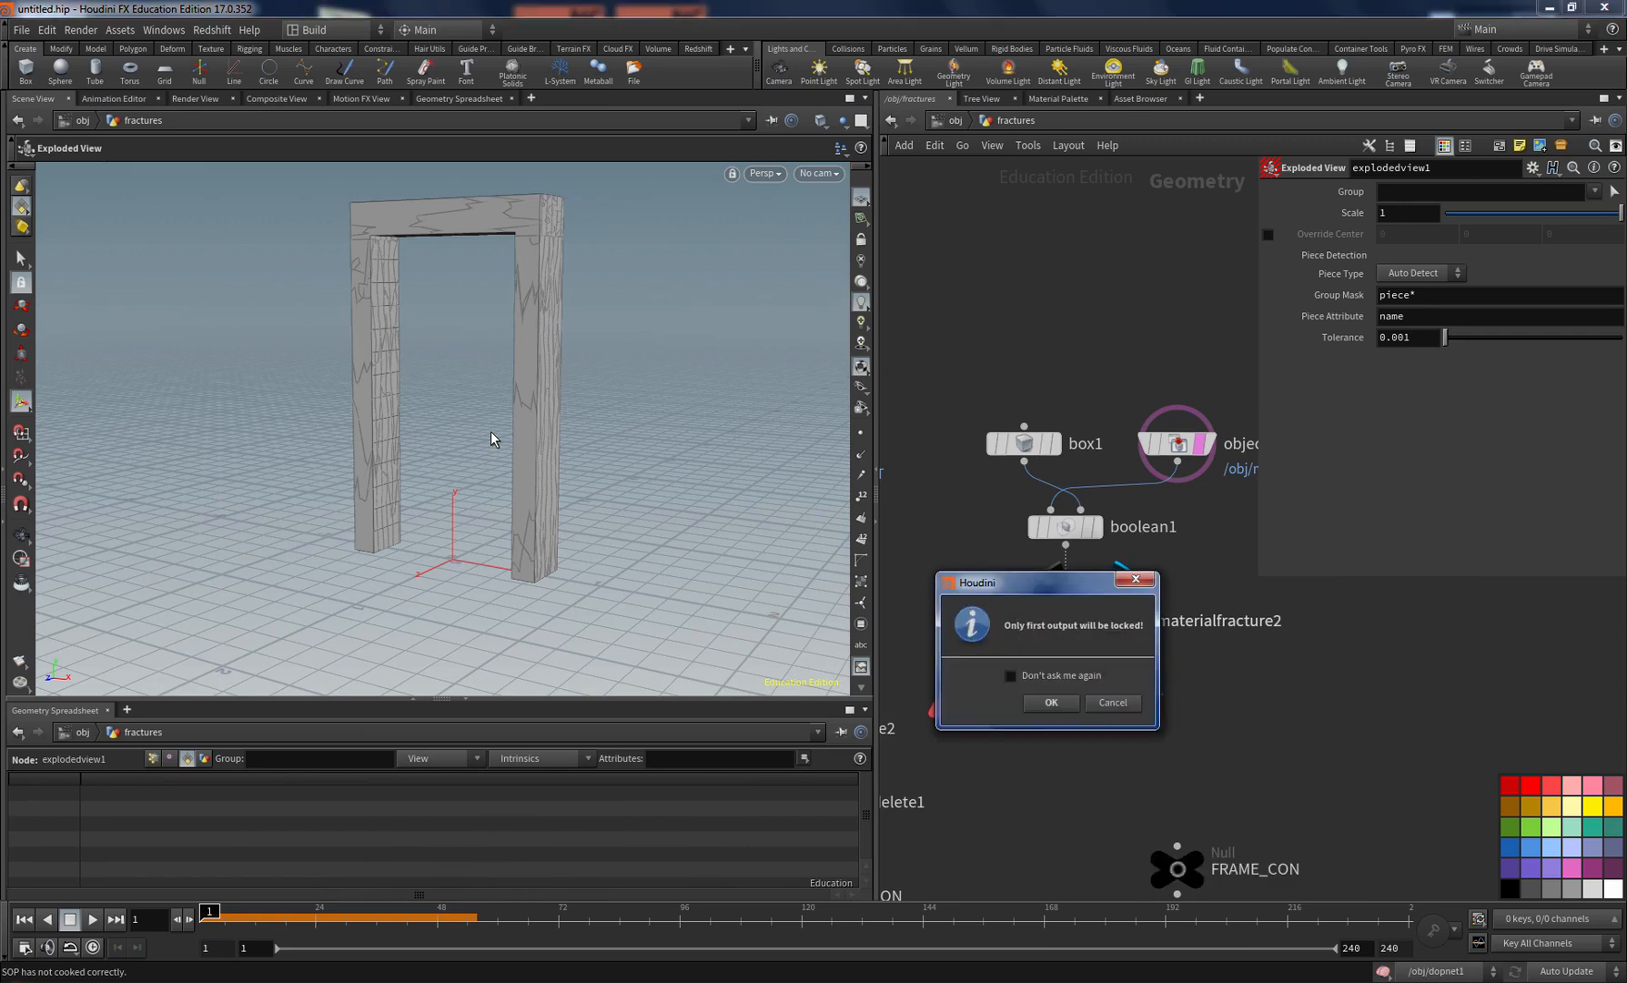
click(1111, 700)
click(1068, 639)
click(1013, 671)
click(1054, 652)
Step: Examine the exploded frame clusters from several sides
key(Escape)
drag(492, 439, 492, 439)
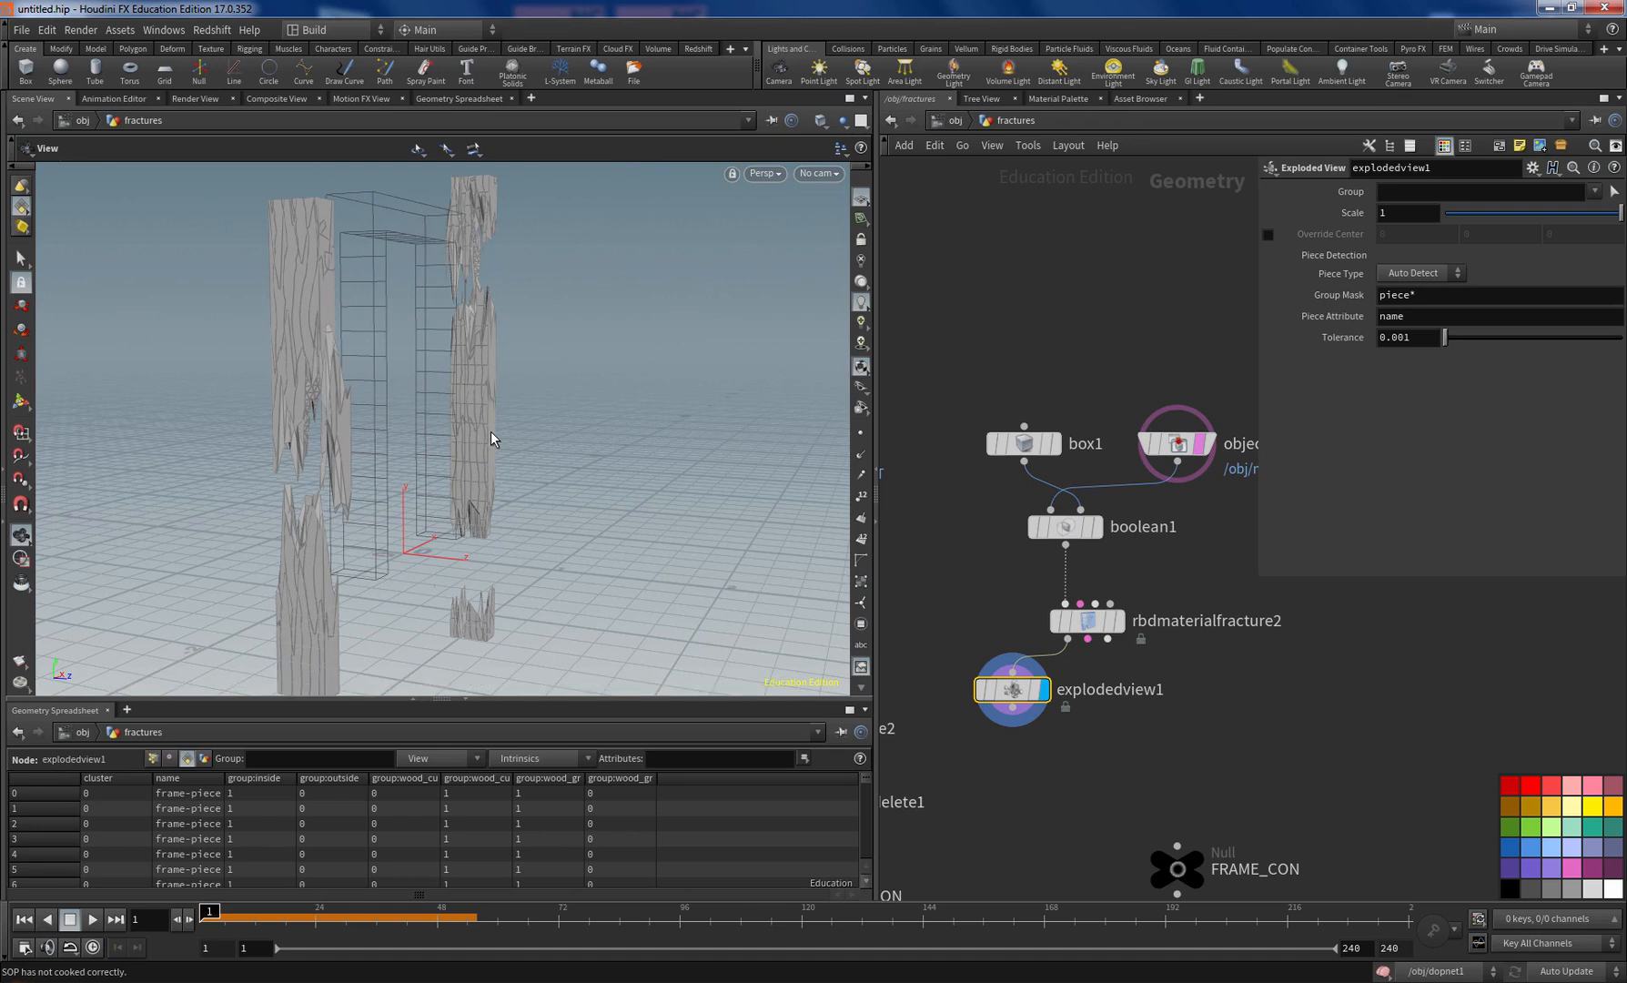
drag(492, 439, 492, 439)
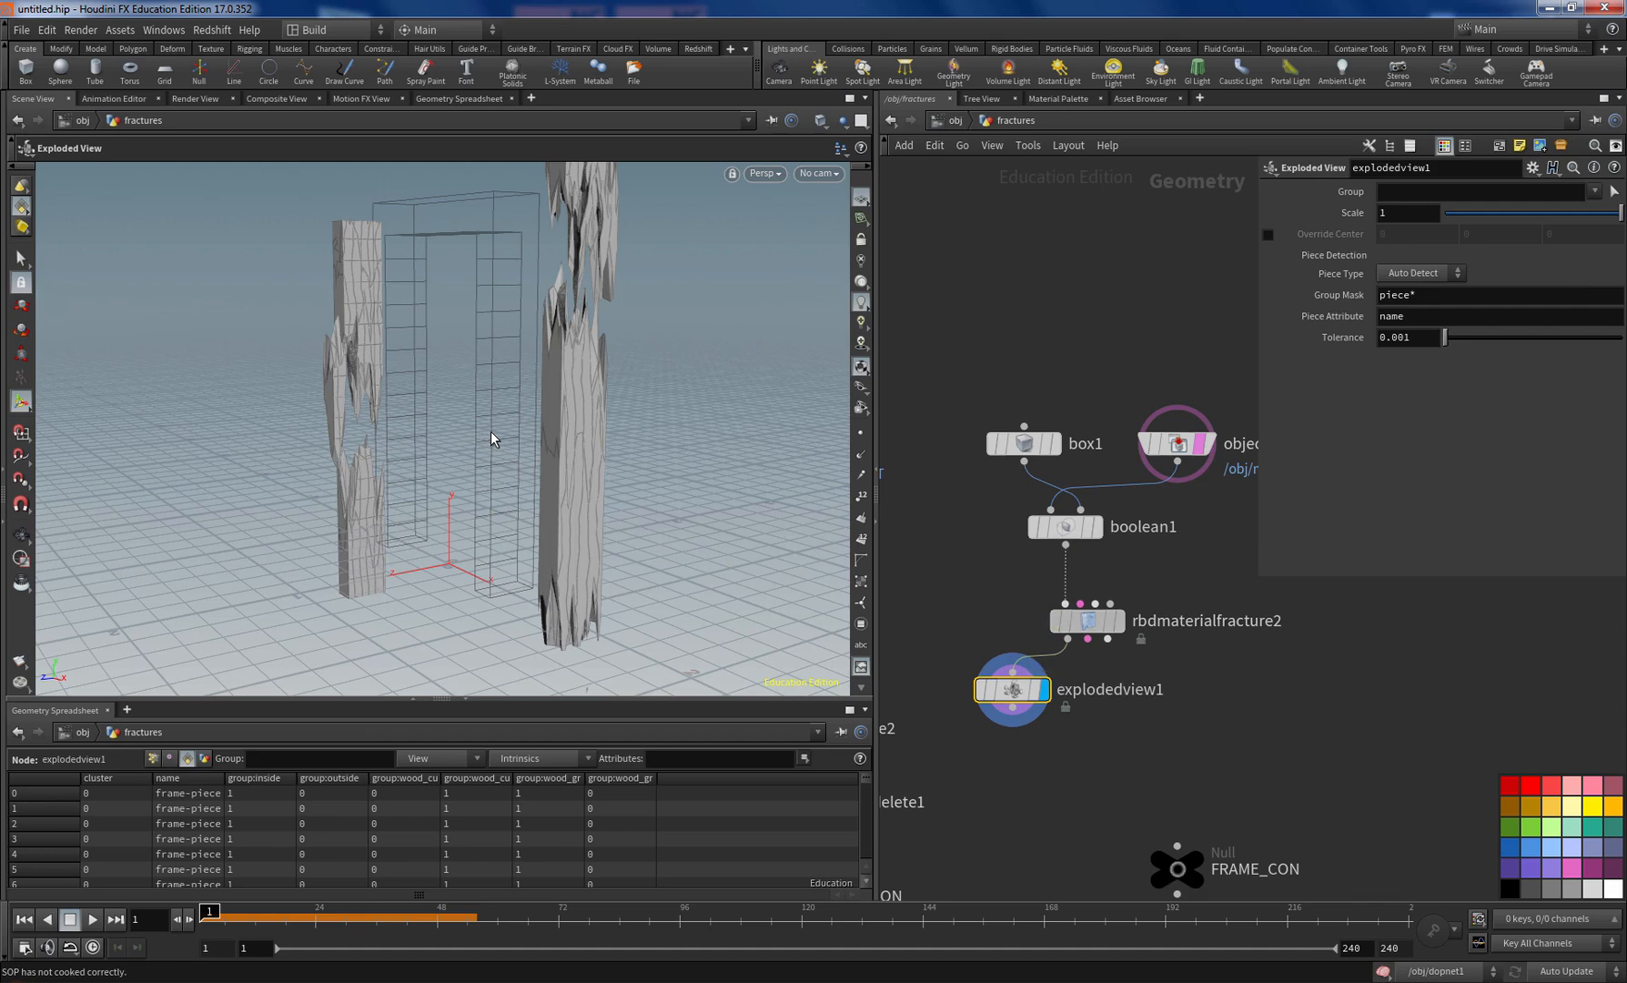
Step: Enable Random Detach in the cluster settings of rbdmaterialfracture2 and view the exploded pieces
click(1088, 620)
scroll(1436, 378, down, 4)
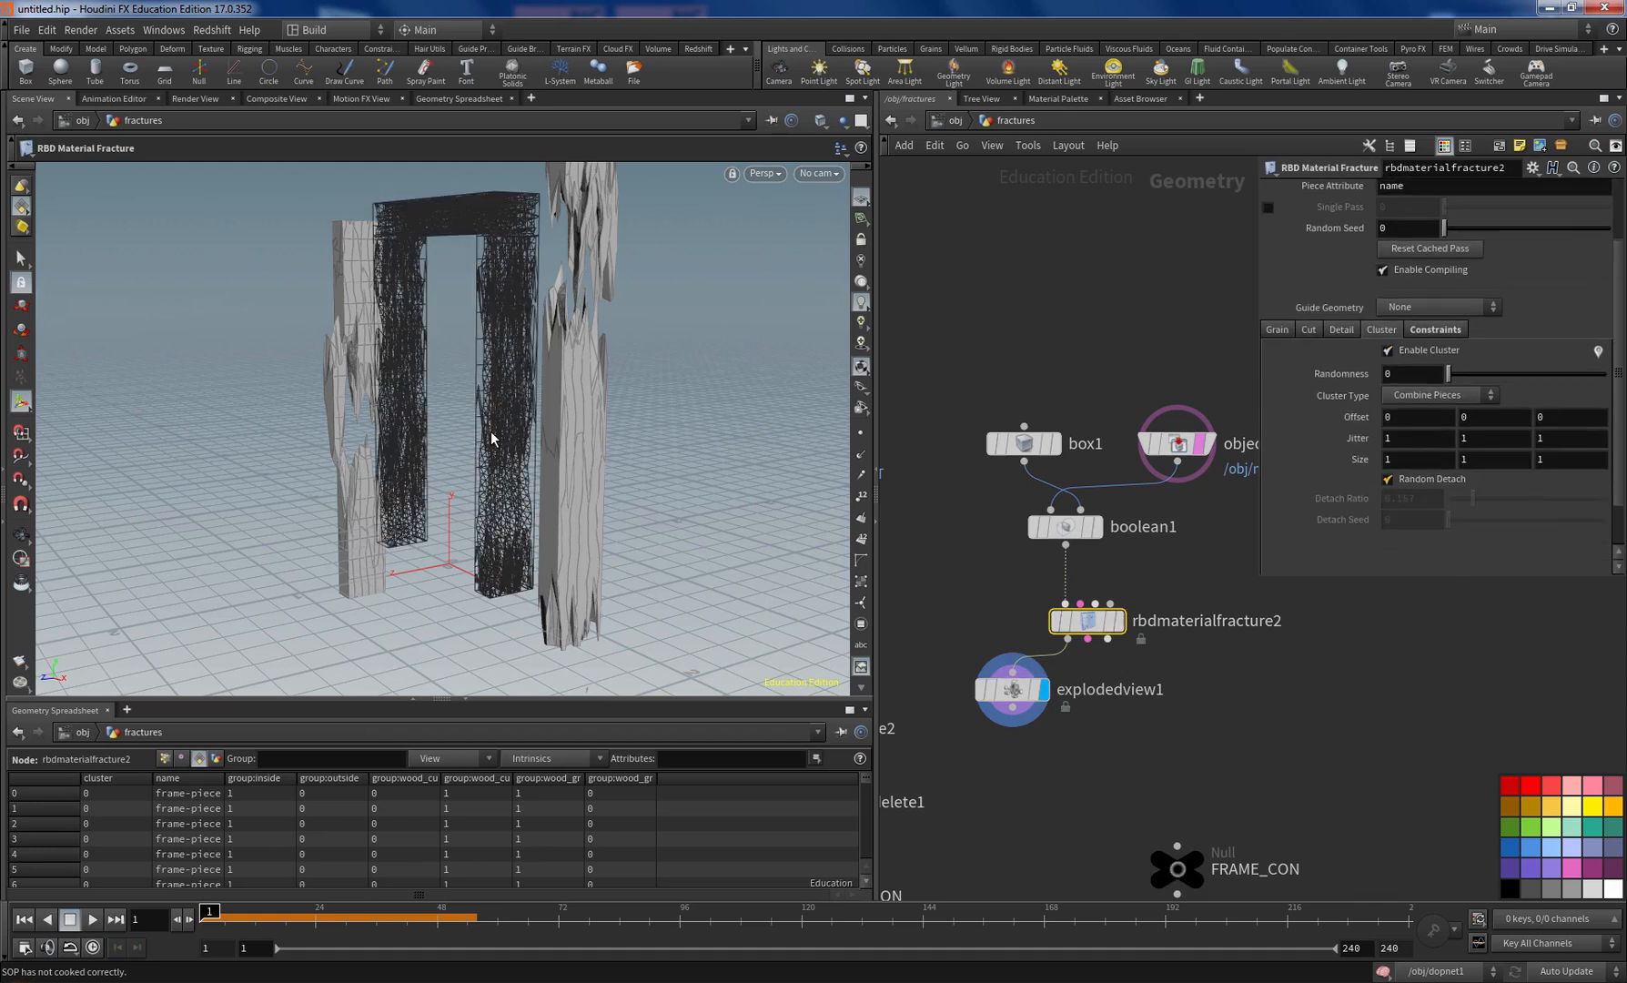
drag(491, 438, 491, 439)
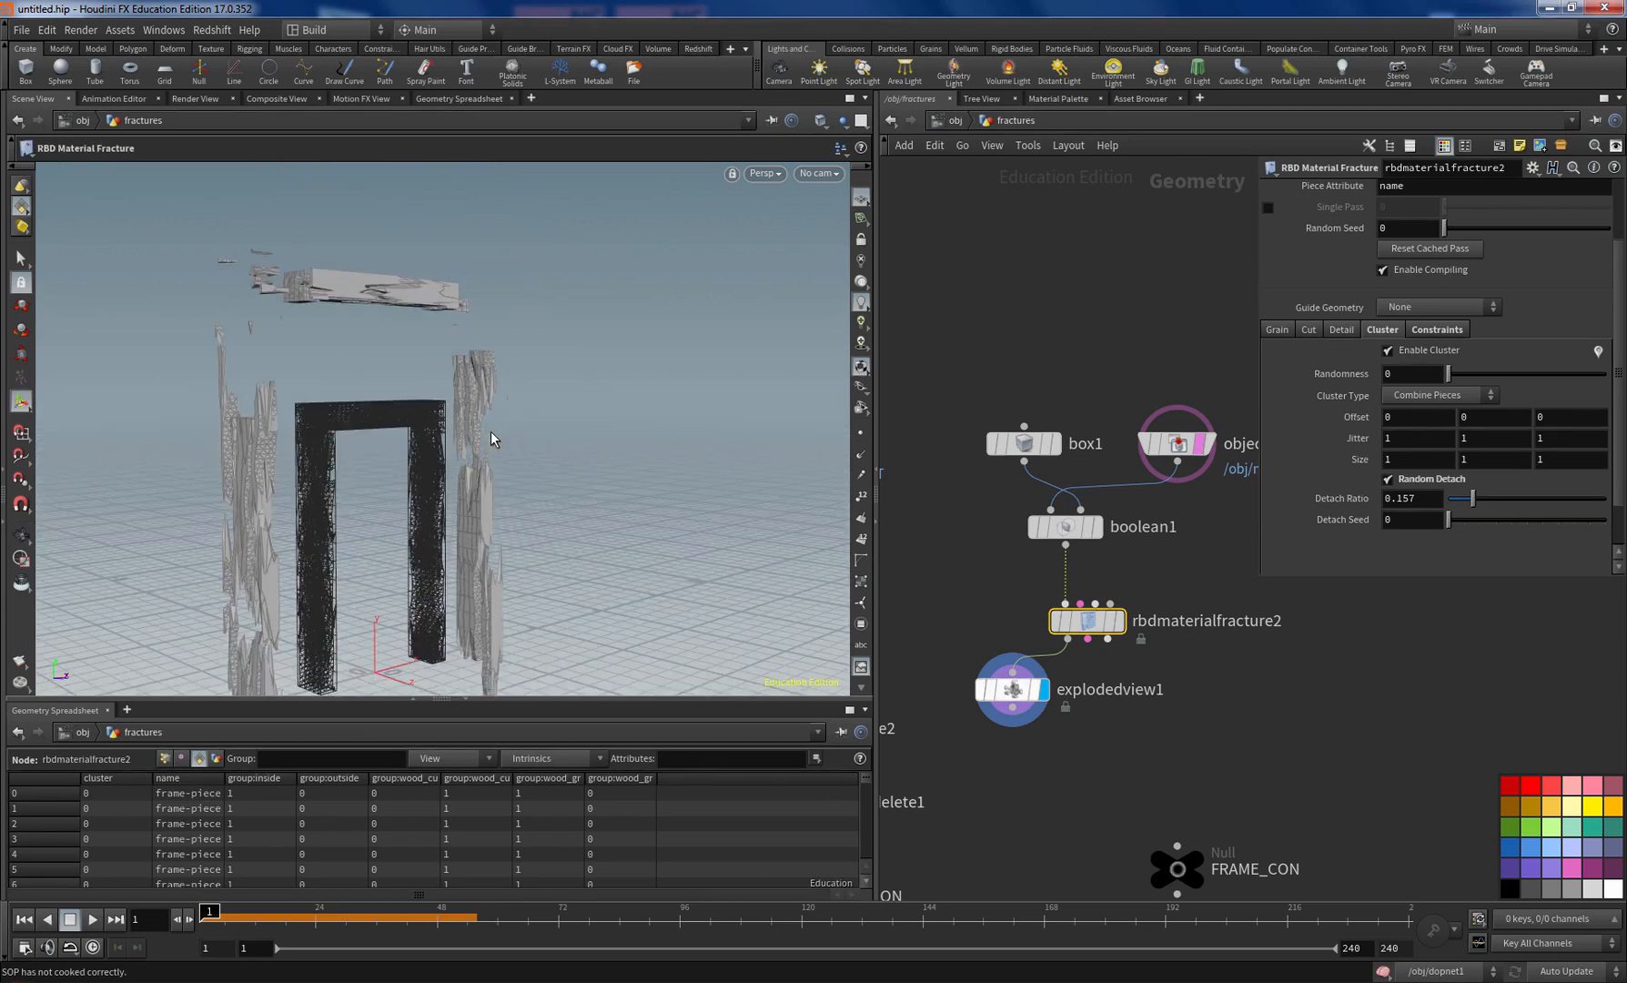
Step: Delete the Exploded View node and examine the glue constraint name of rbdmaterialfracture2
mouse_move(1013, 689)
mouse_down()
mouse_move(1159, 712)
mouse_move(1078, 710)
mouse_up()
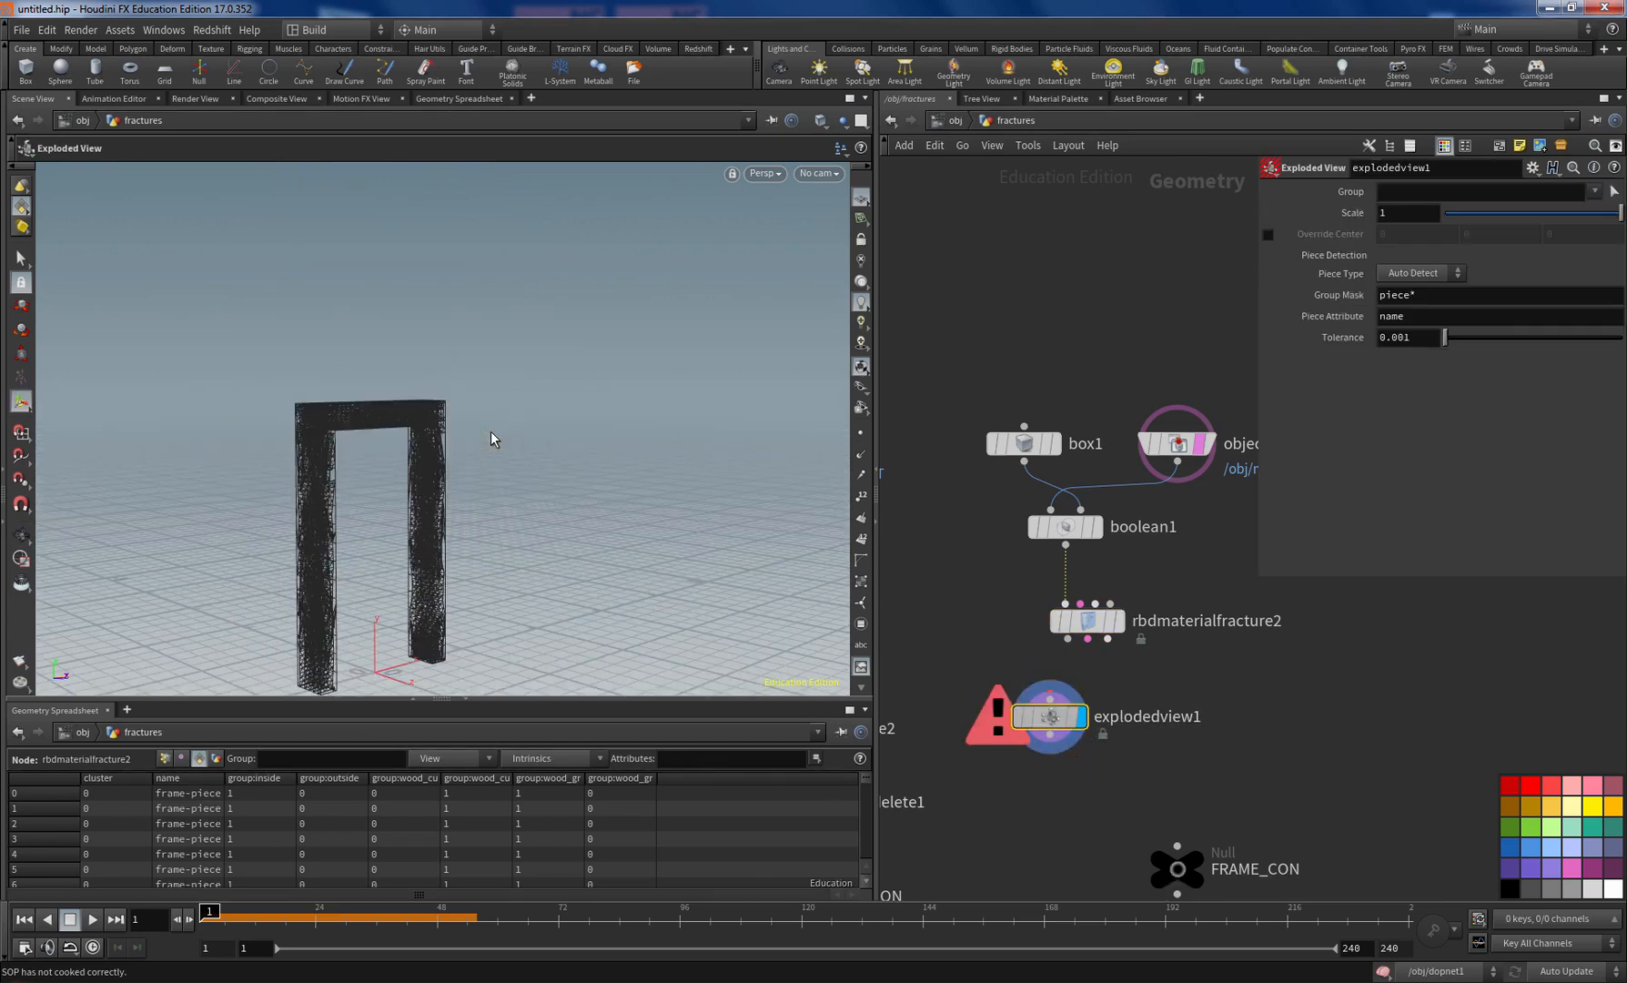
key(Delete)
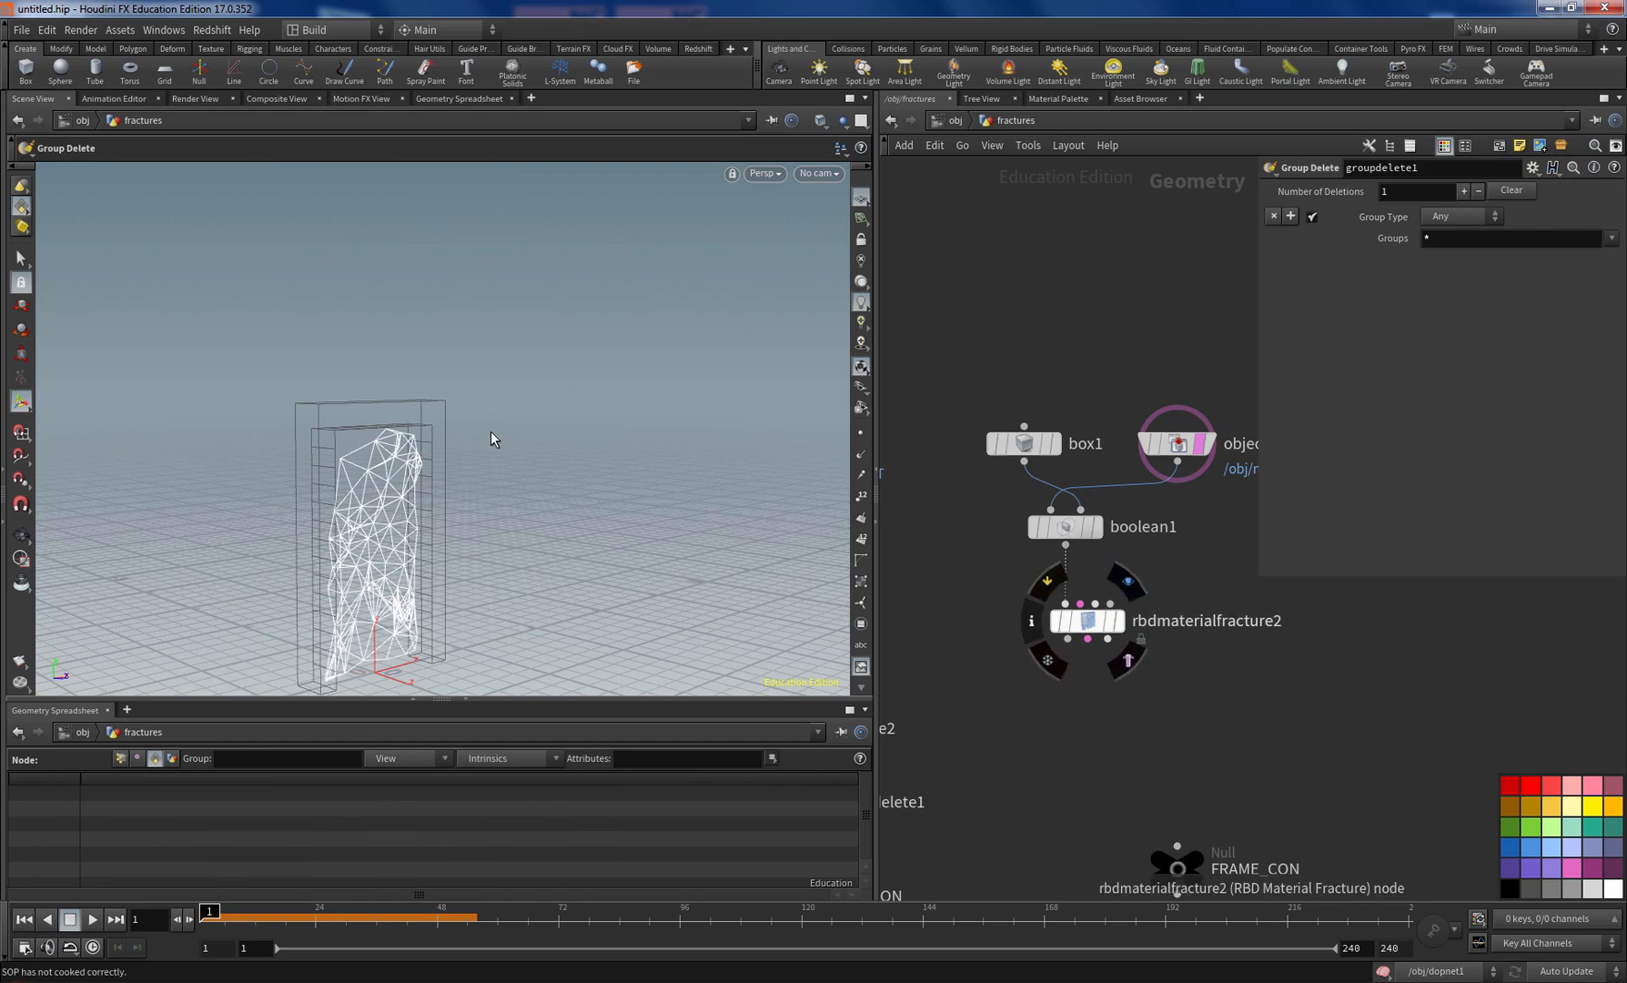
click(1088, 621)
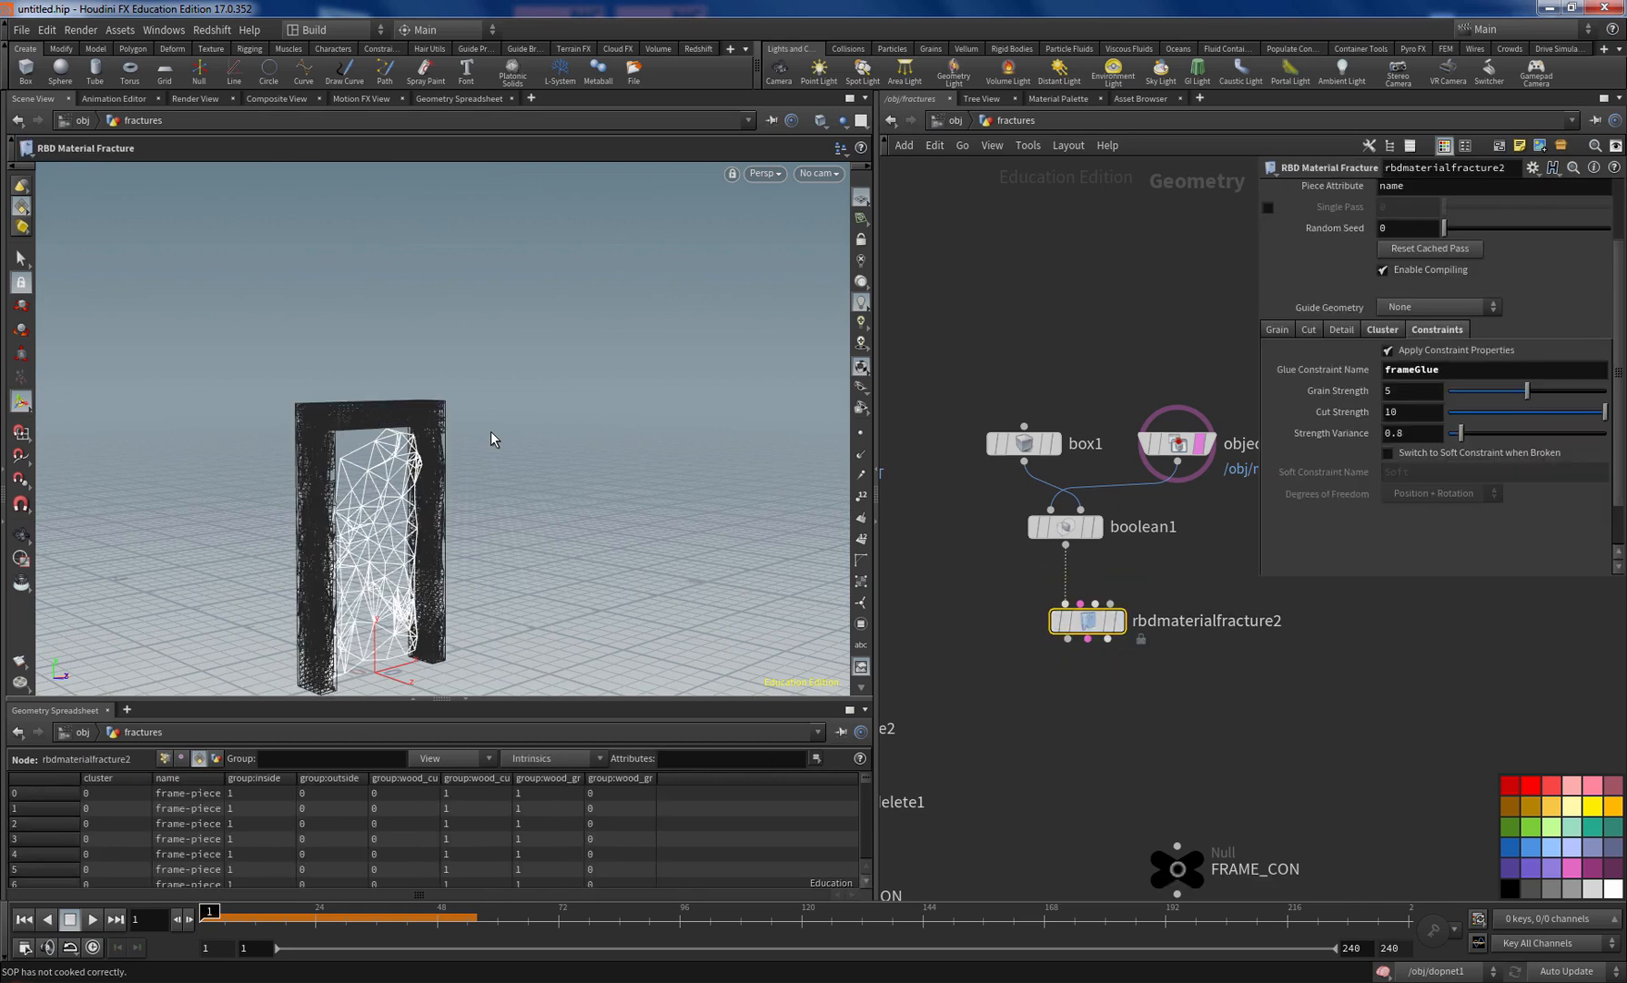
key(shift+Home)
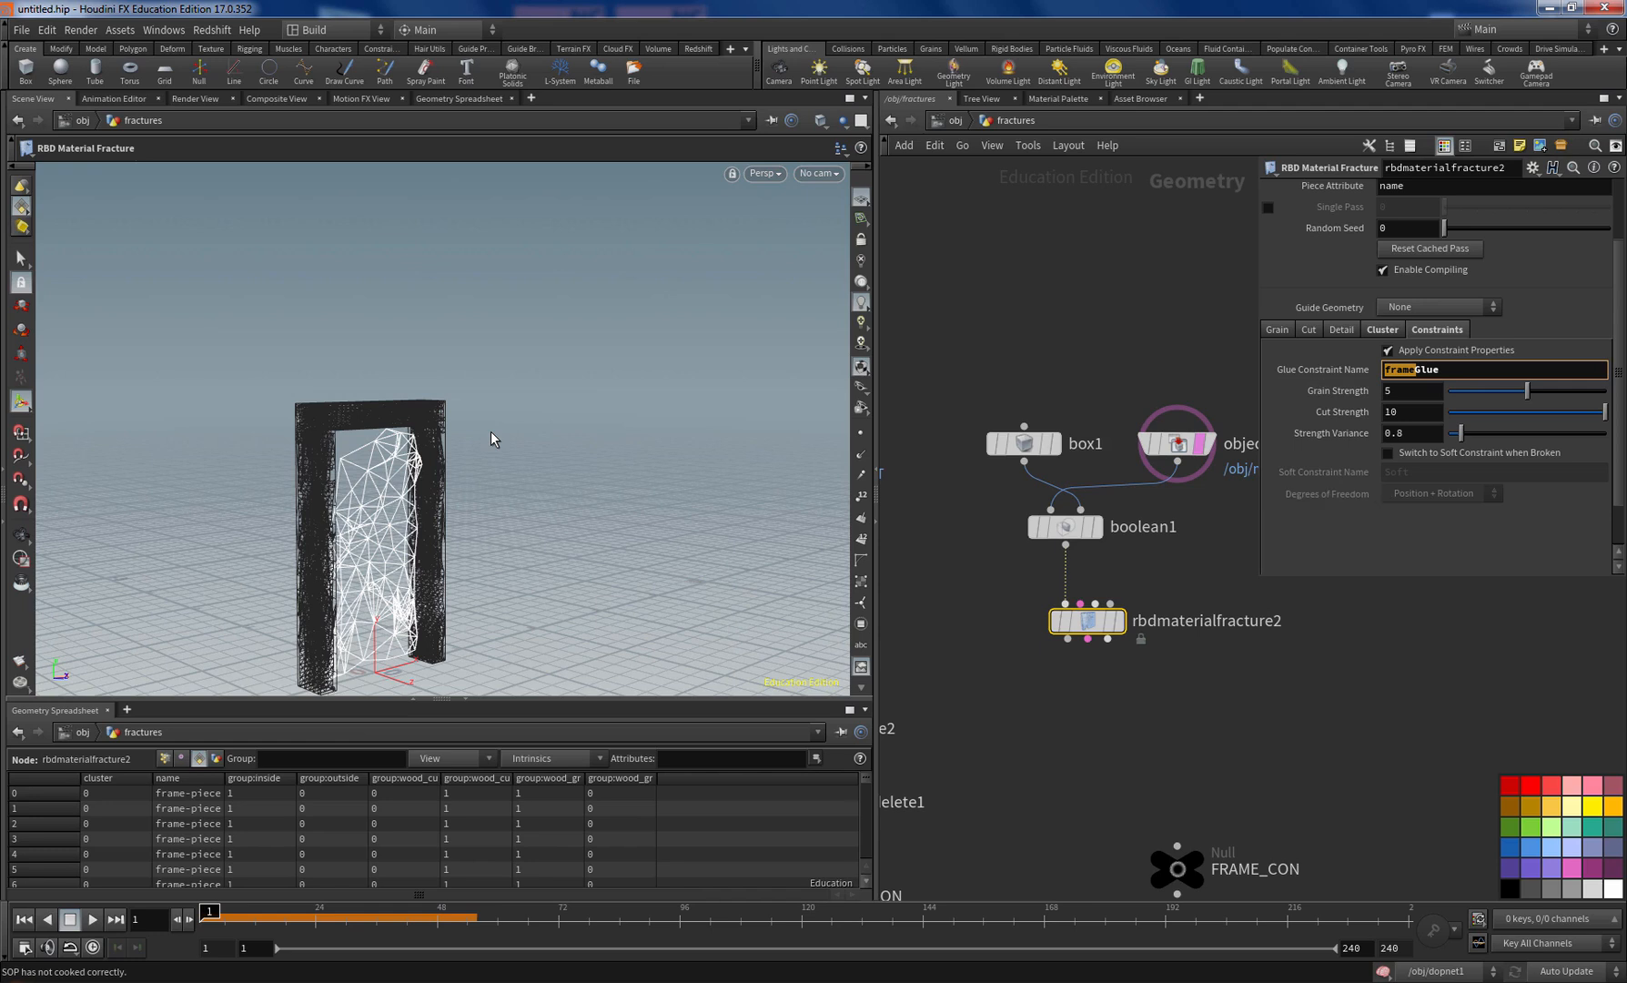
Step: Connect the second output of rbdmaterialfracture2 to the FRAME_CON null
middle_drag(1092, 674, 1118, 599)
click(1114, 565)
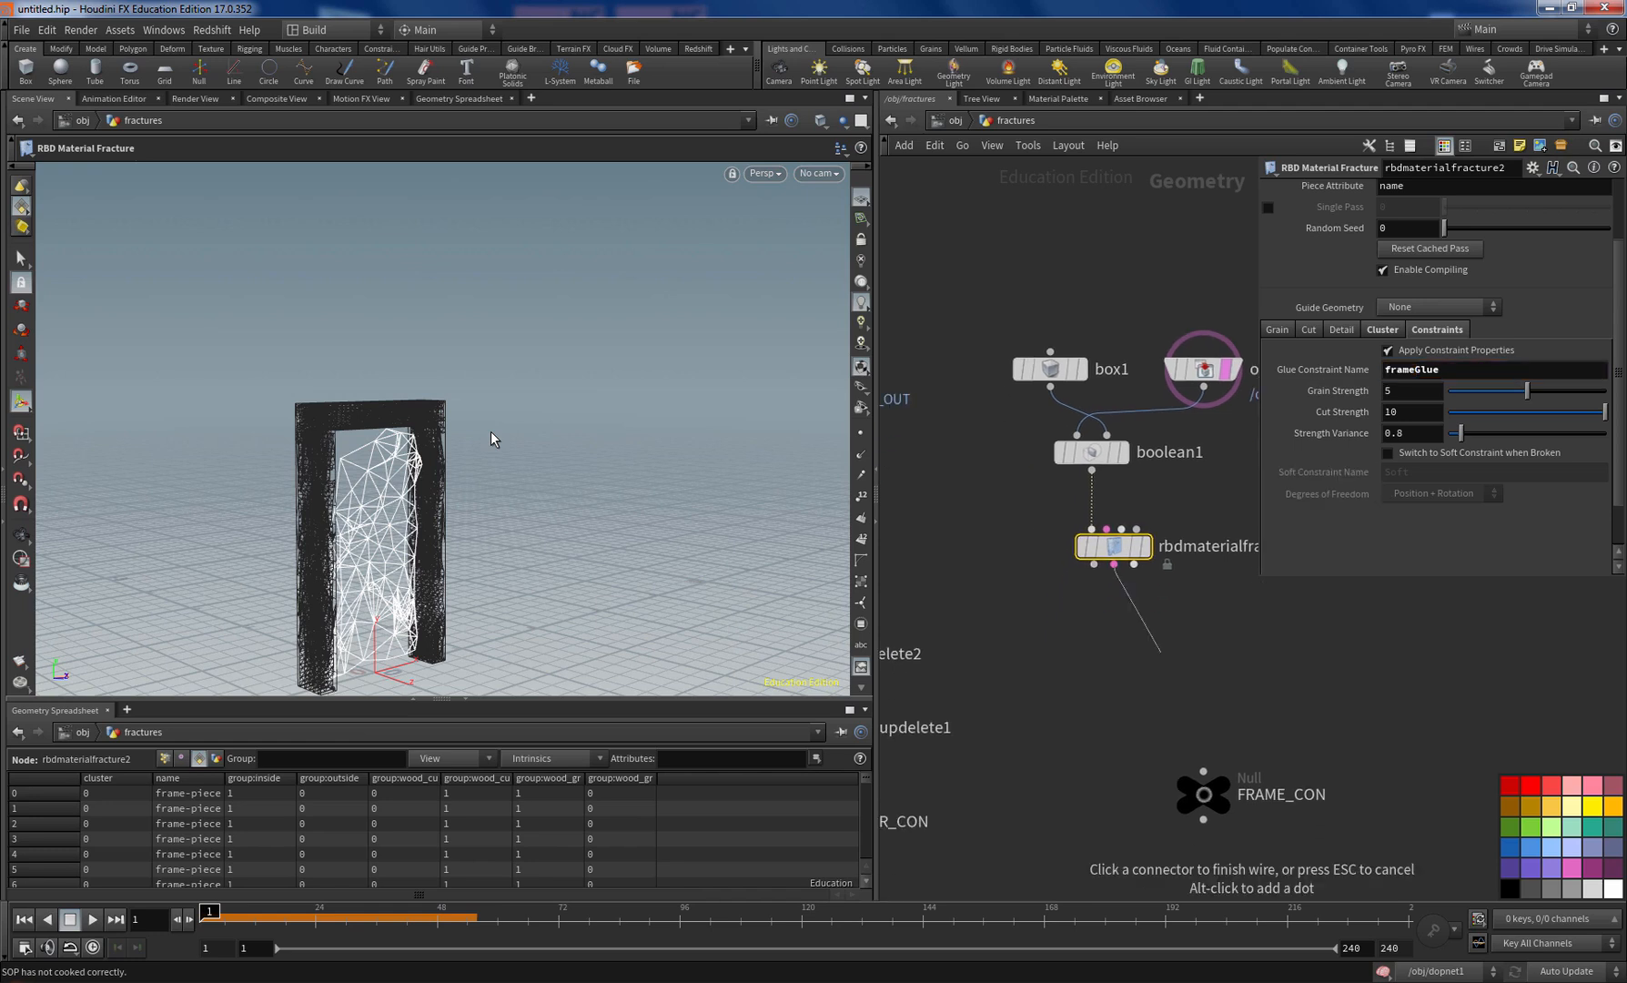
click(1203, 769)
Step: Connect the first output of rbdmaterialfracture2 to the FRAME_GEO null and display that null
scroll(1114, 746, down, 2)
scroll(1147, 728, down, 2)
middle_drag(1146, 728, 1188, 660)
click(1147, 552)
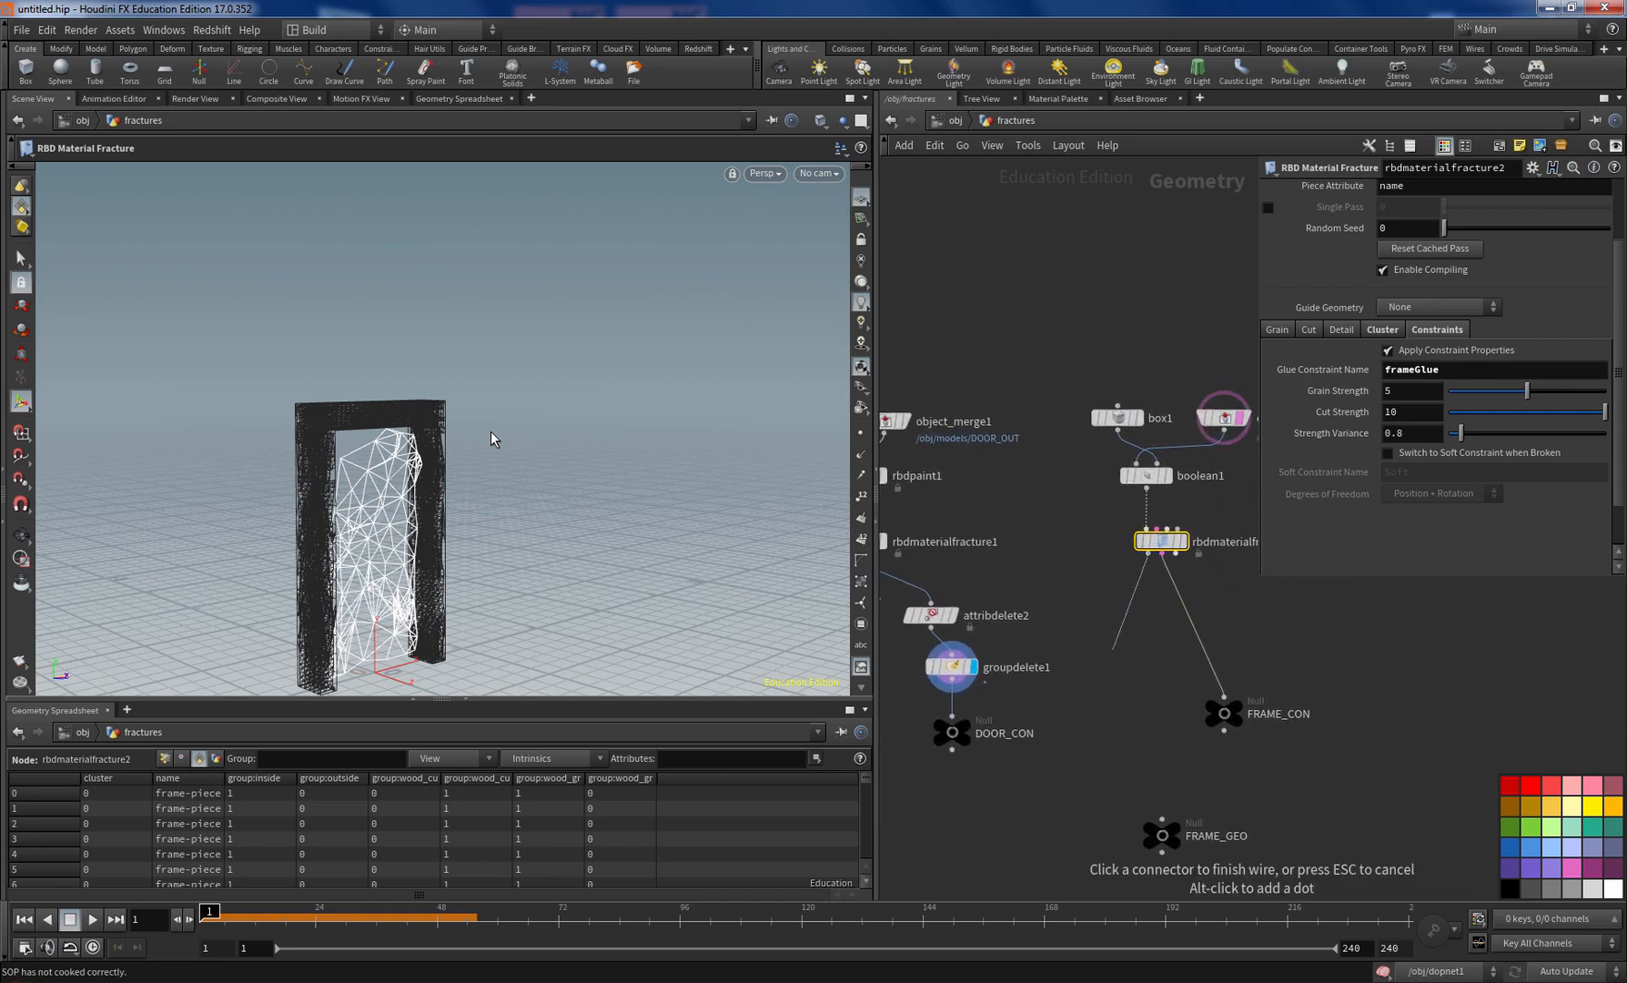
click(1162, 817)
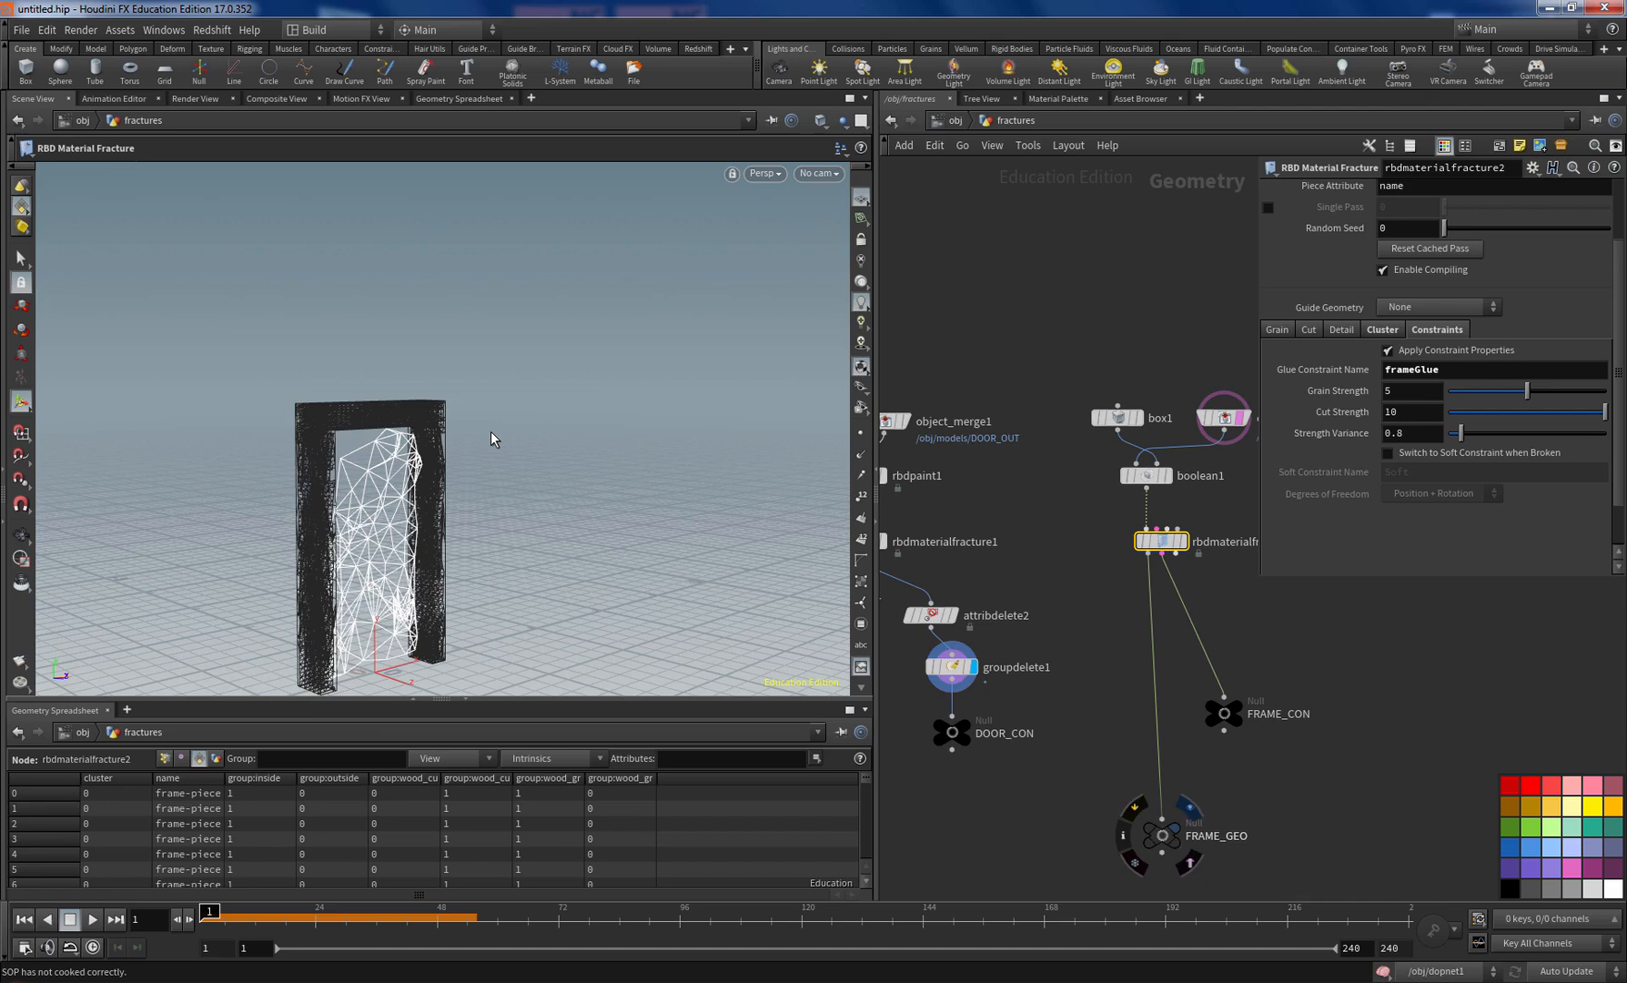
click(1162, 834)
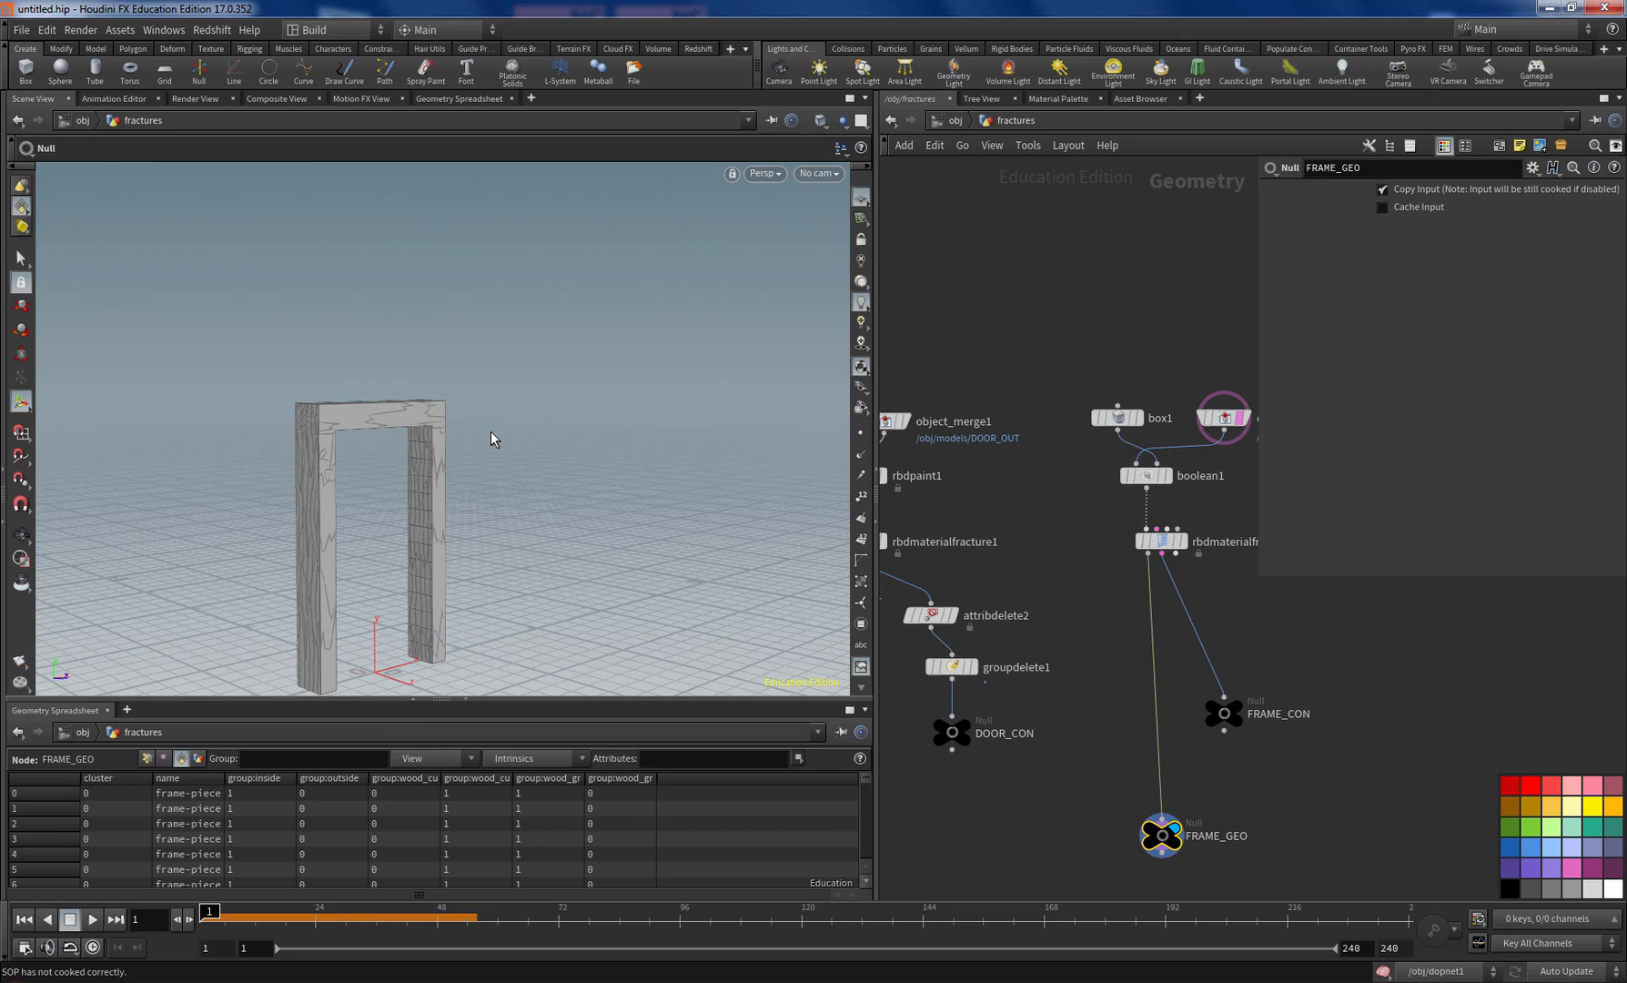
Step: Insert a copy of the groupdelete1 node between rbdmaterialfracture2 and the FRAME_CON null
click(1224, 713)
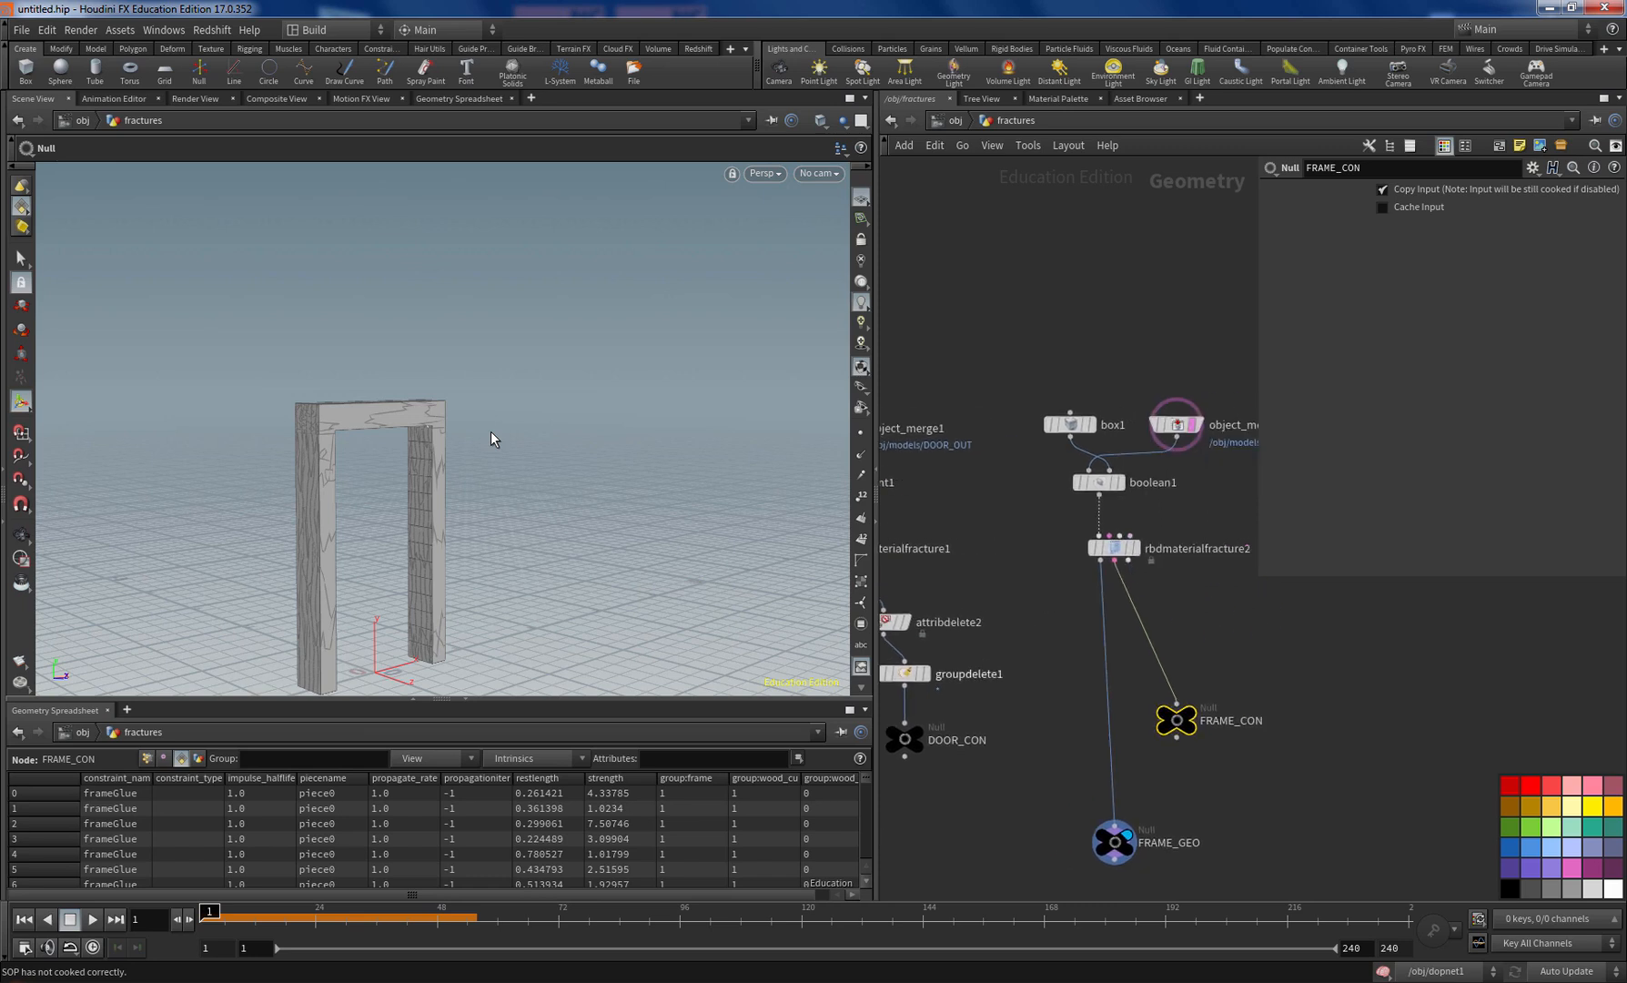
middle_drag(924, 675, 1009, 681)
alt+drag(990, 680, 1238, 663)
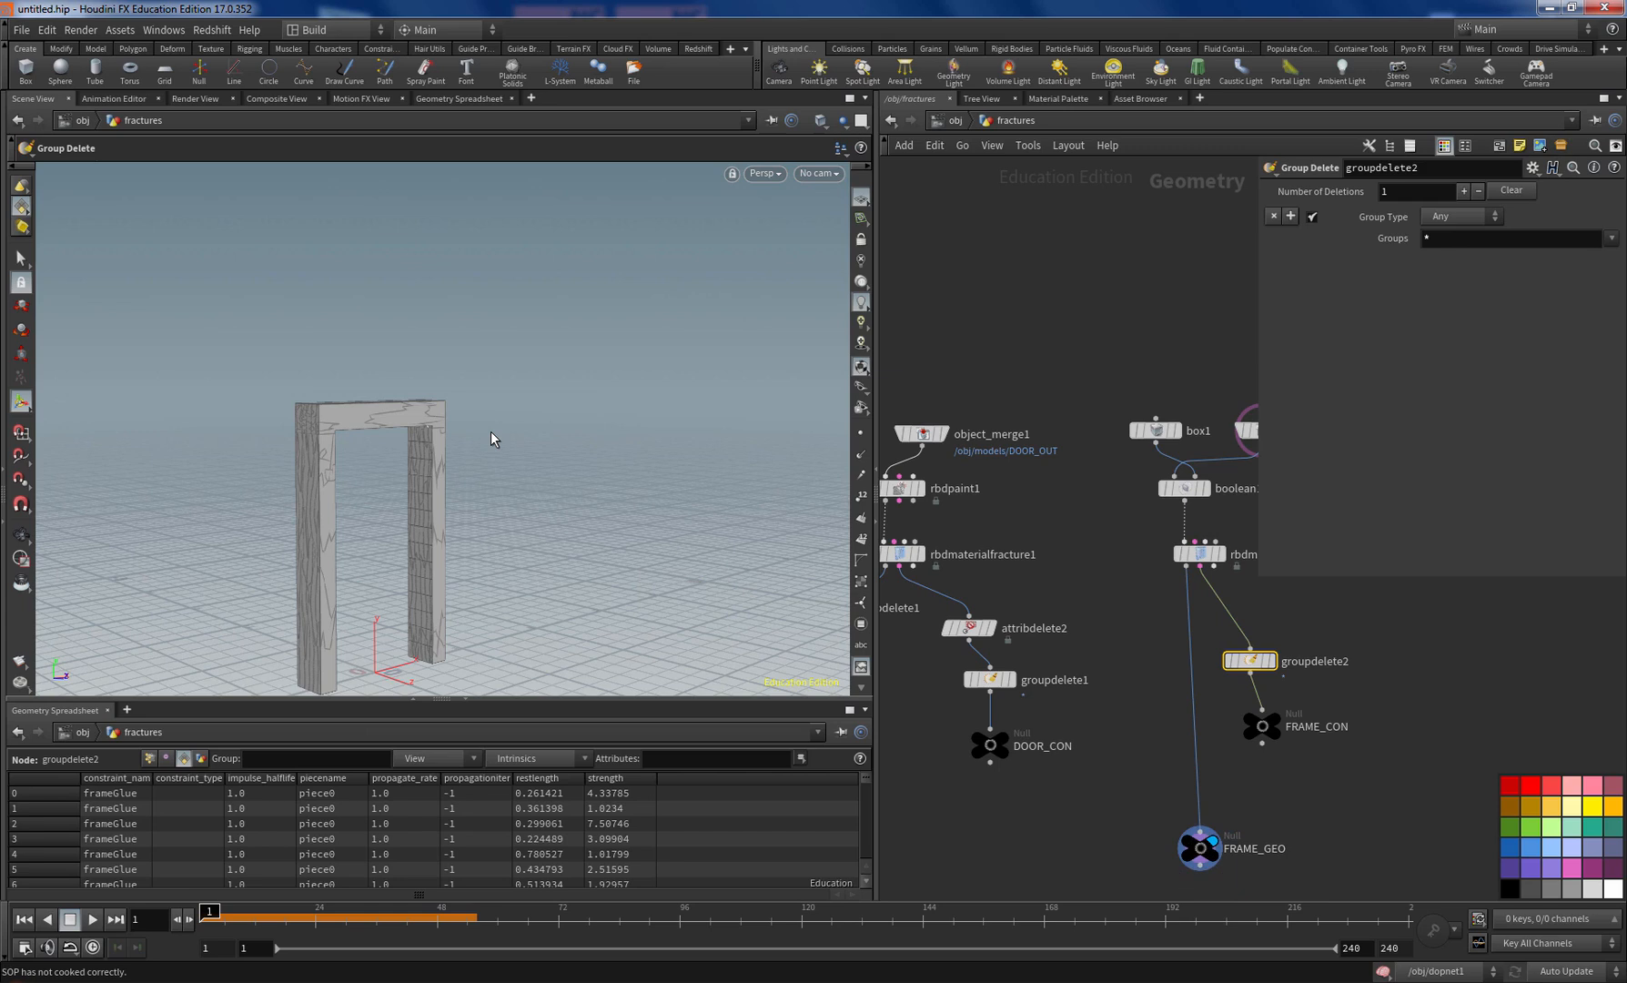
key(l)
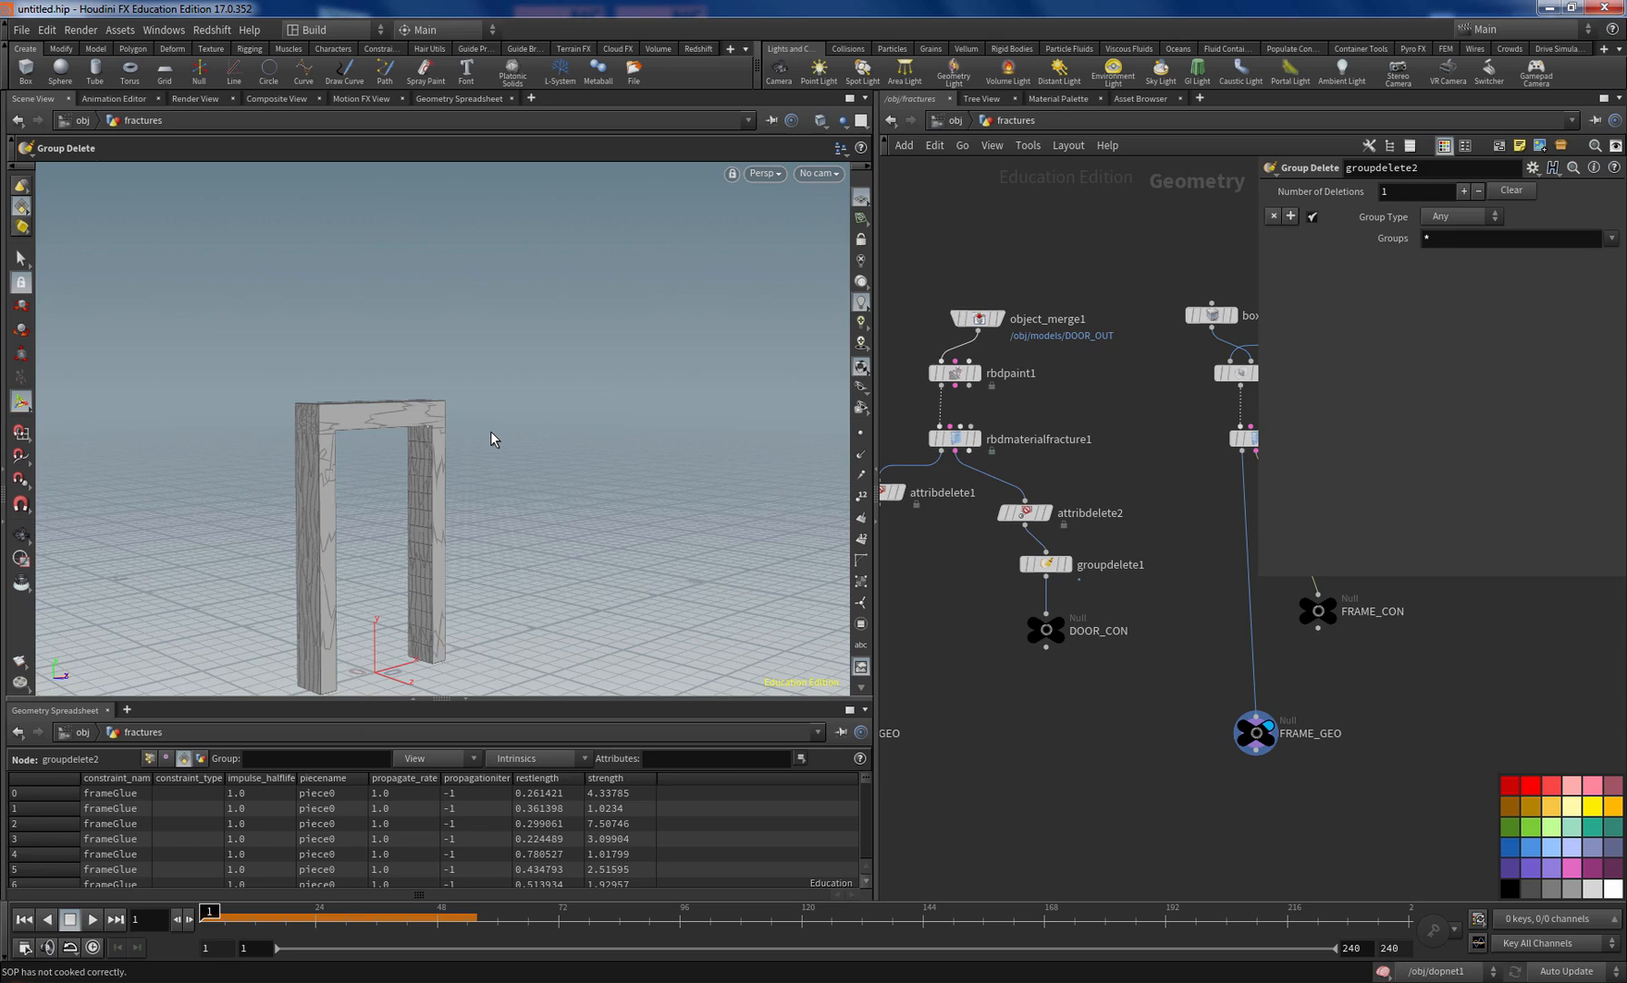
Step: Add a Torus node in the empty network area below the door branch and display it
key(Tab)
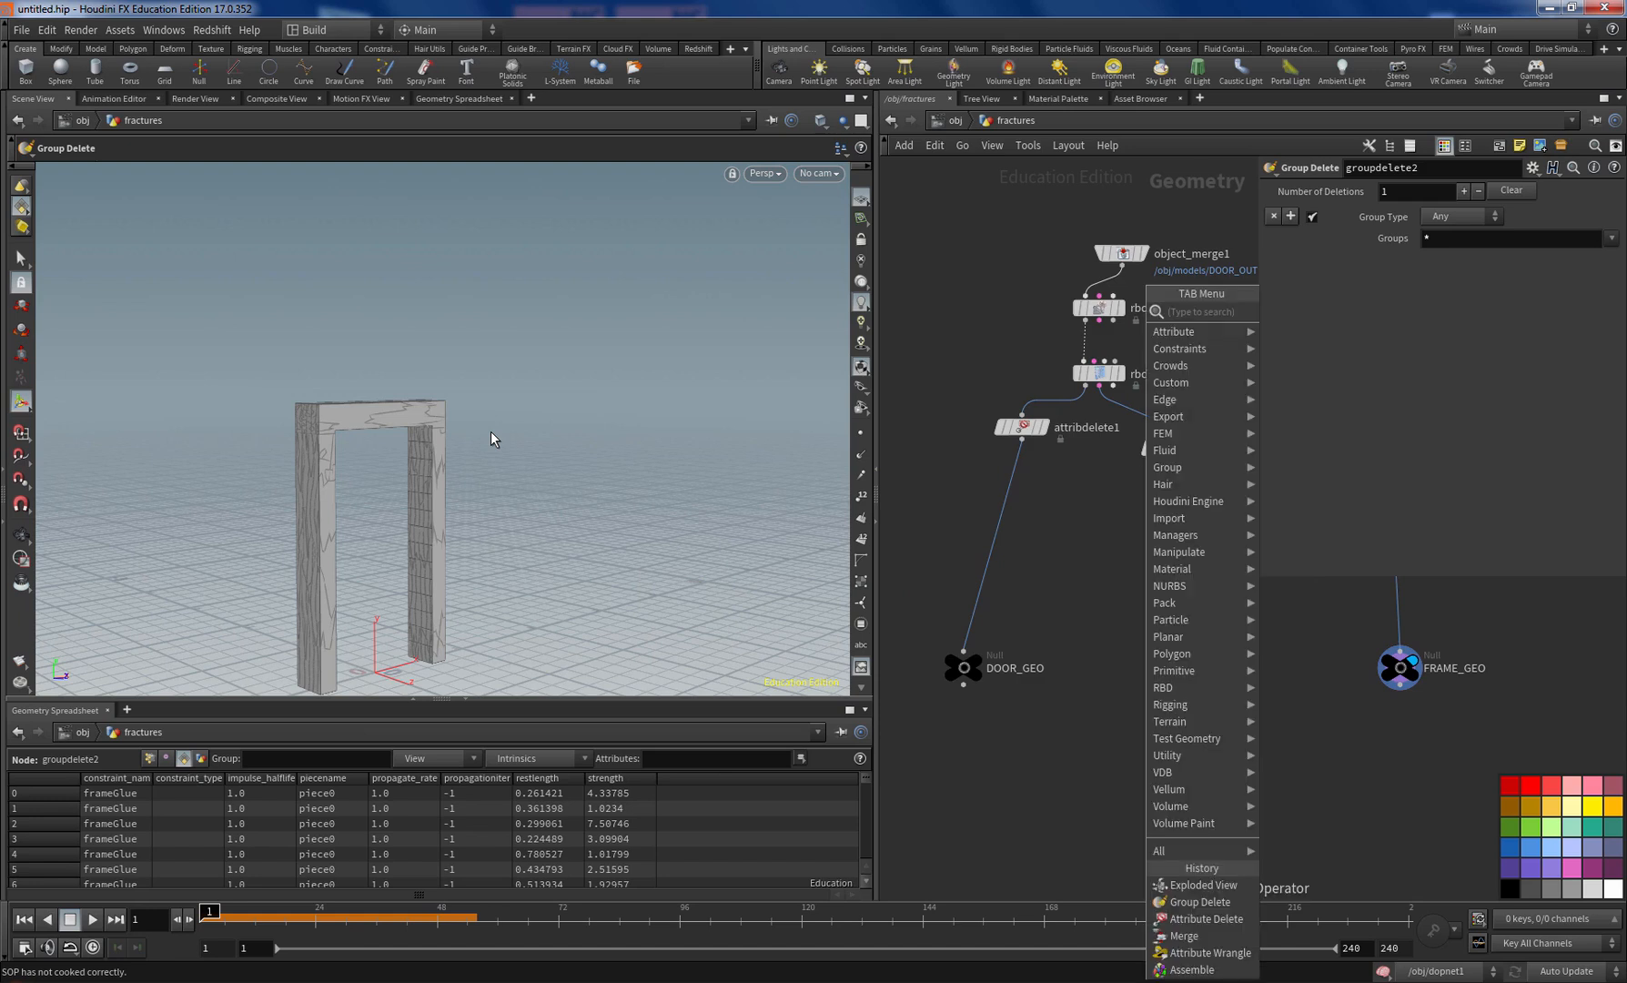
text(torus)
key(Return)
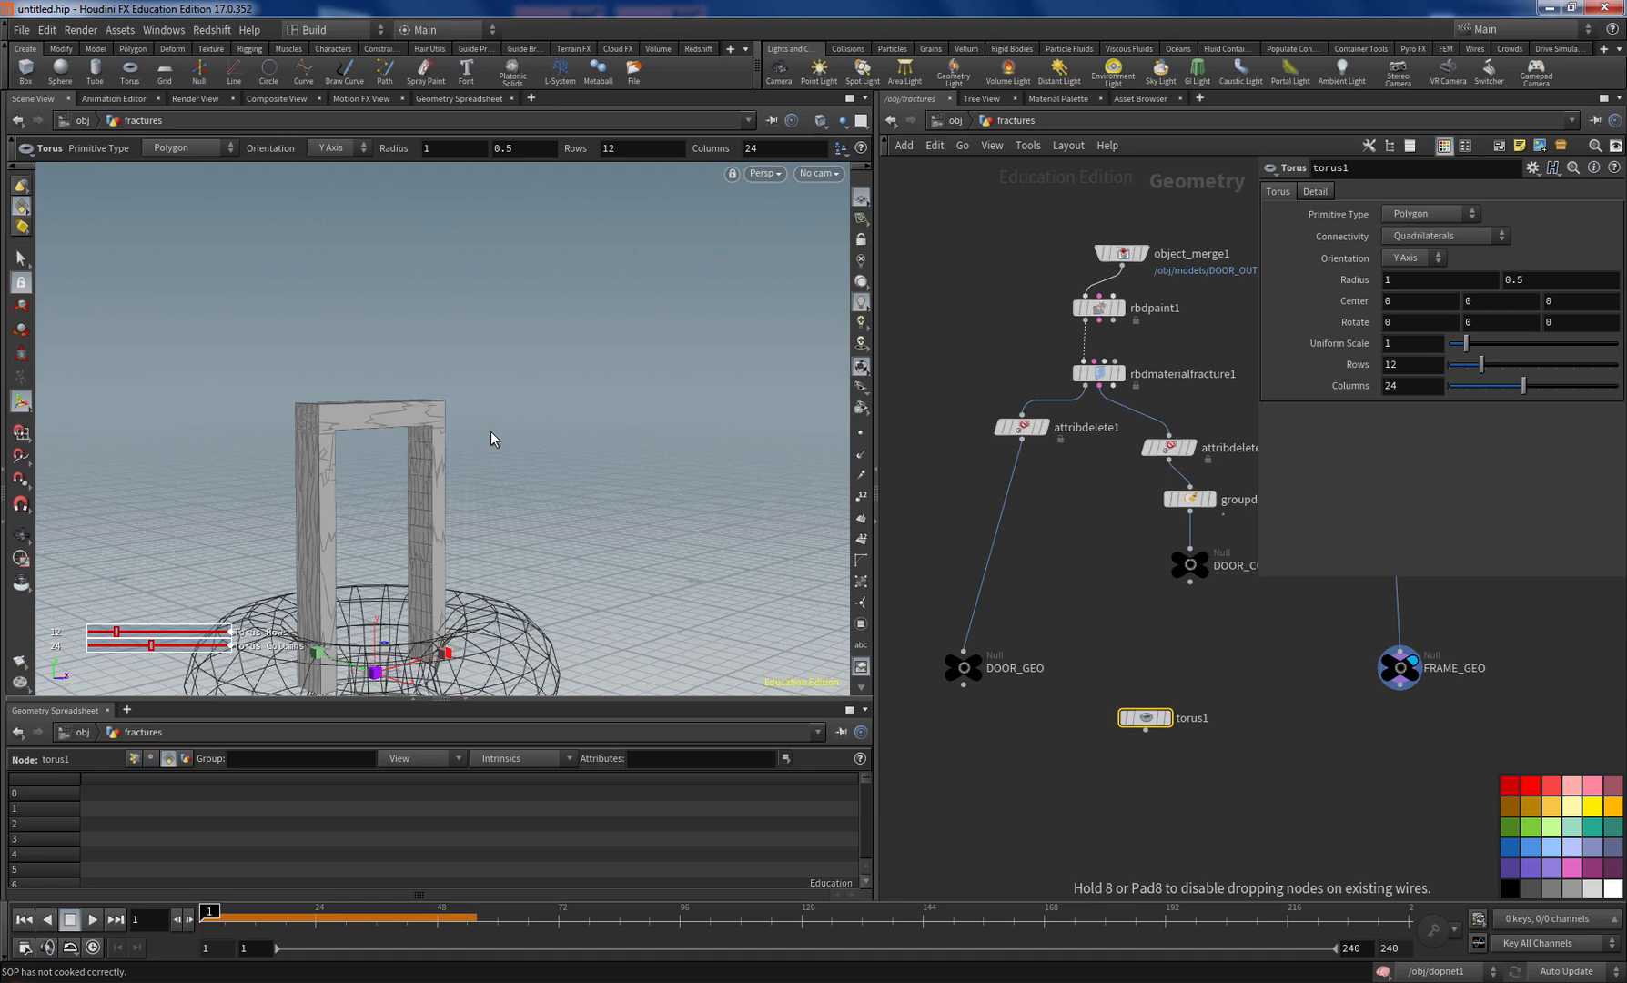
key(r)
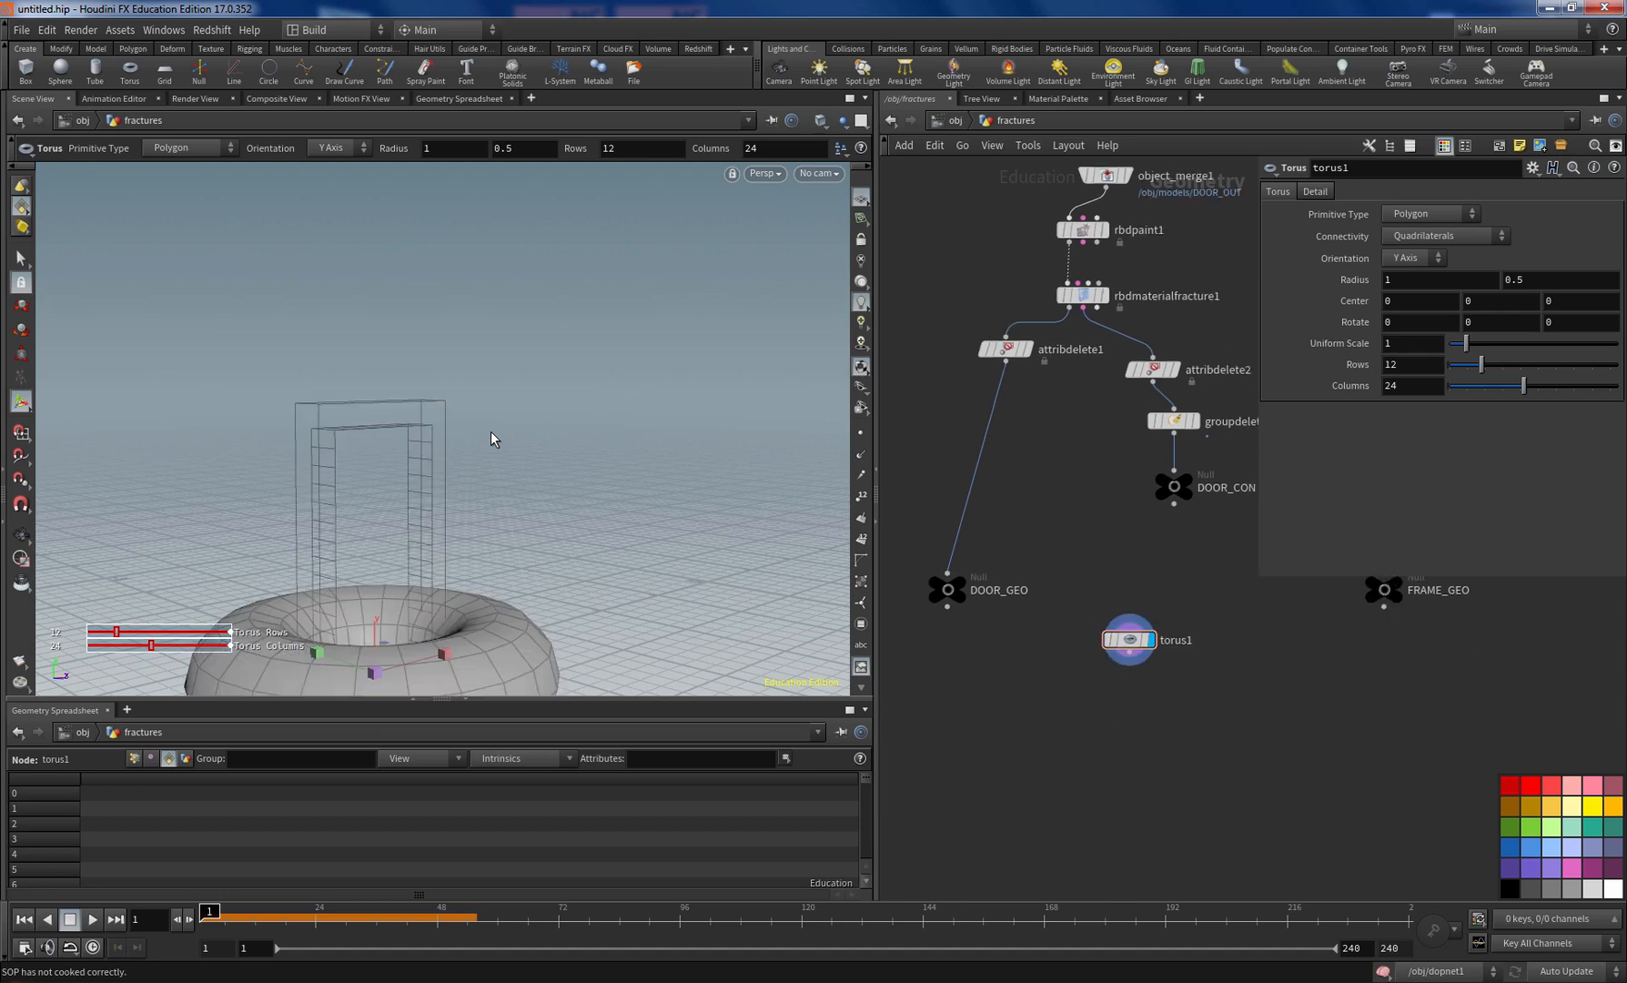
Step: Add an Attribute Create node below torus1 and set its attribute name to "name"
key(Tab)
text(color)
key(Return)
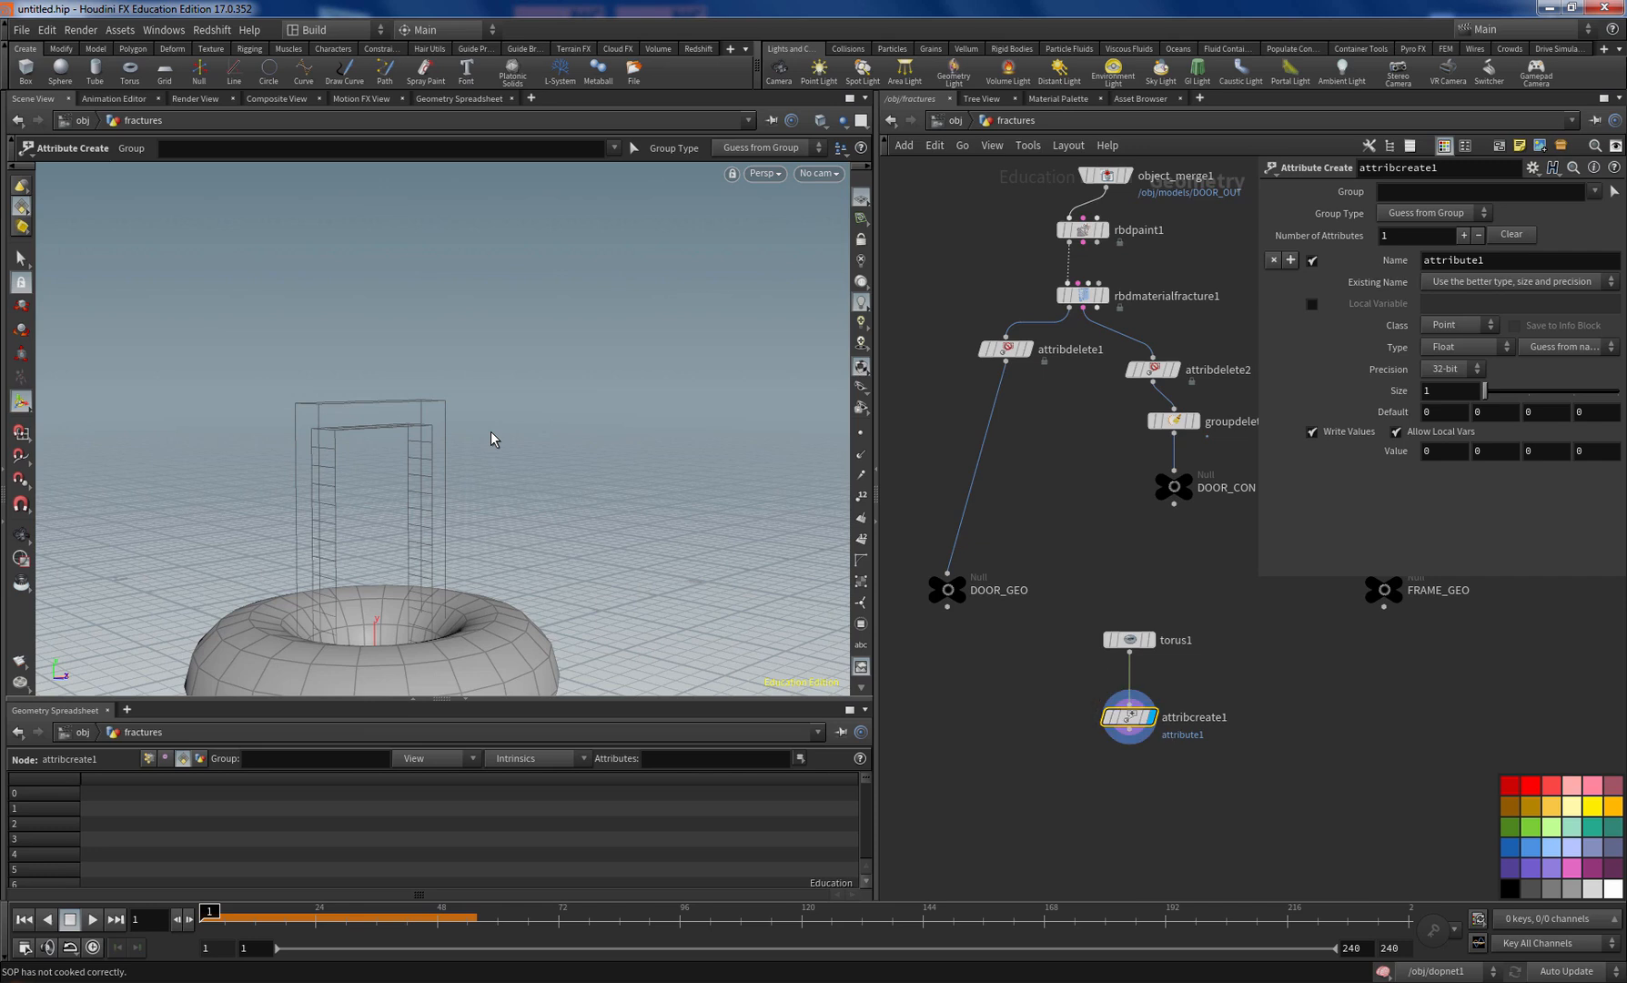
drag(1498, 262, 1367, 322)
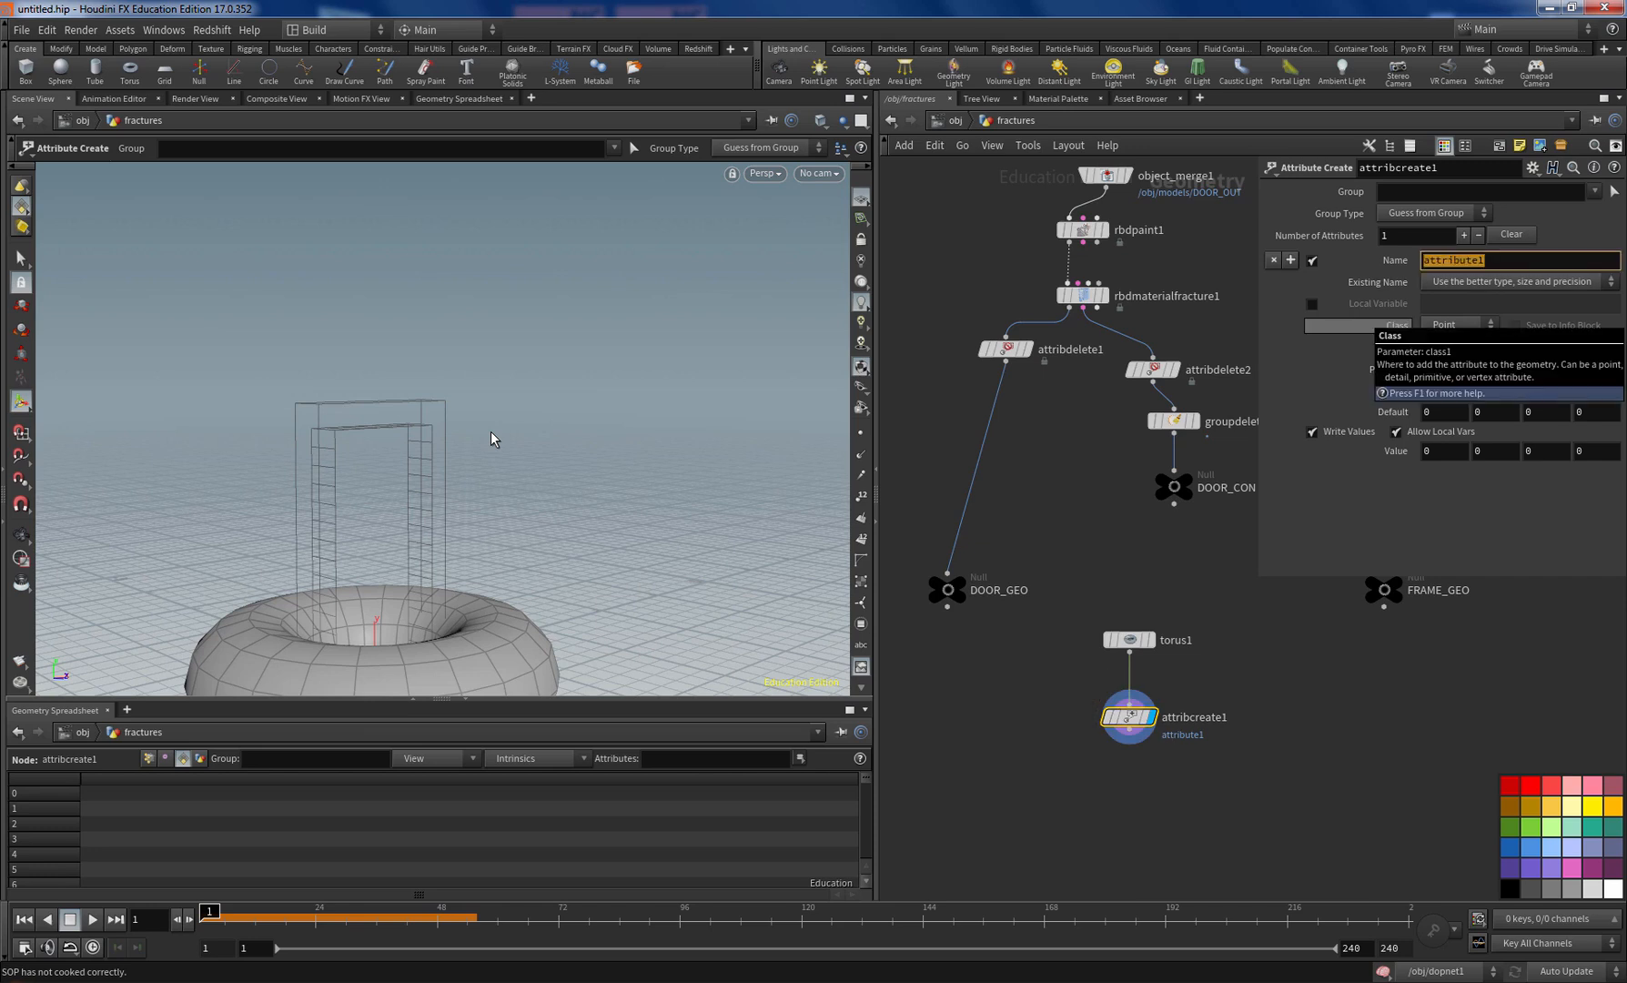
text(name)
key(Return)
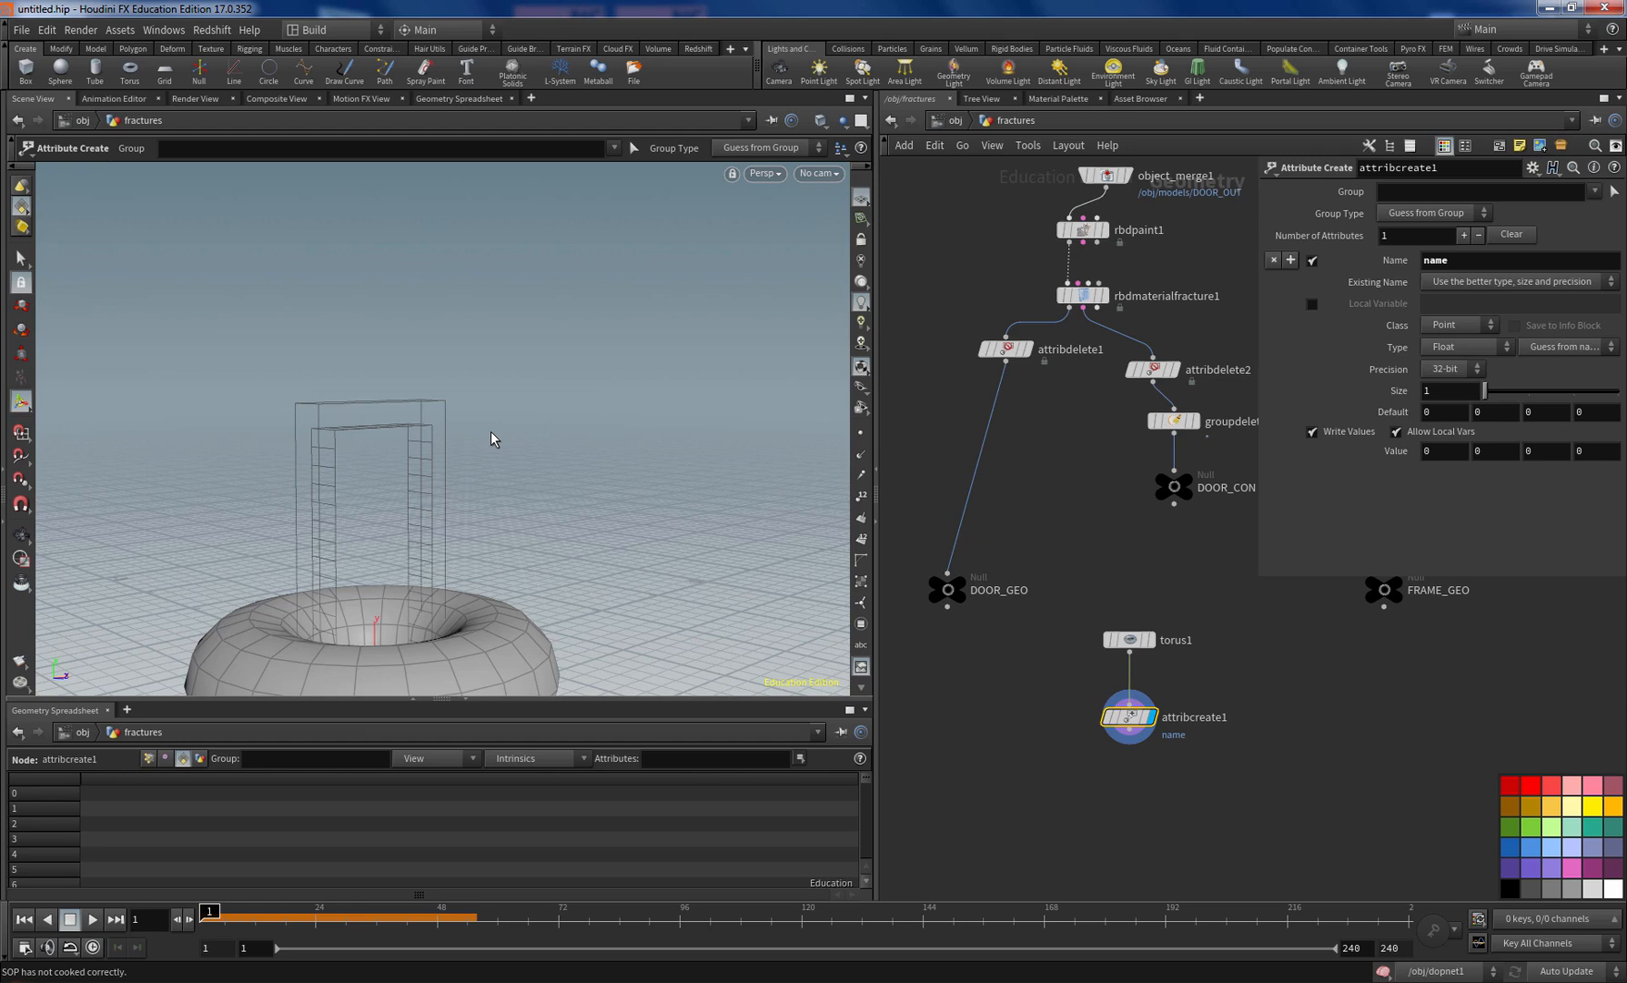
Step: Set the attribute's class to Primitive and type to String, with torus$PR as its value
click(1456, 325)
click(1451, 352)
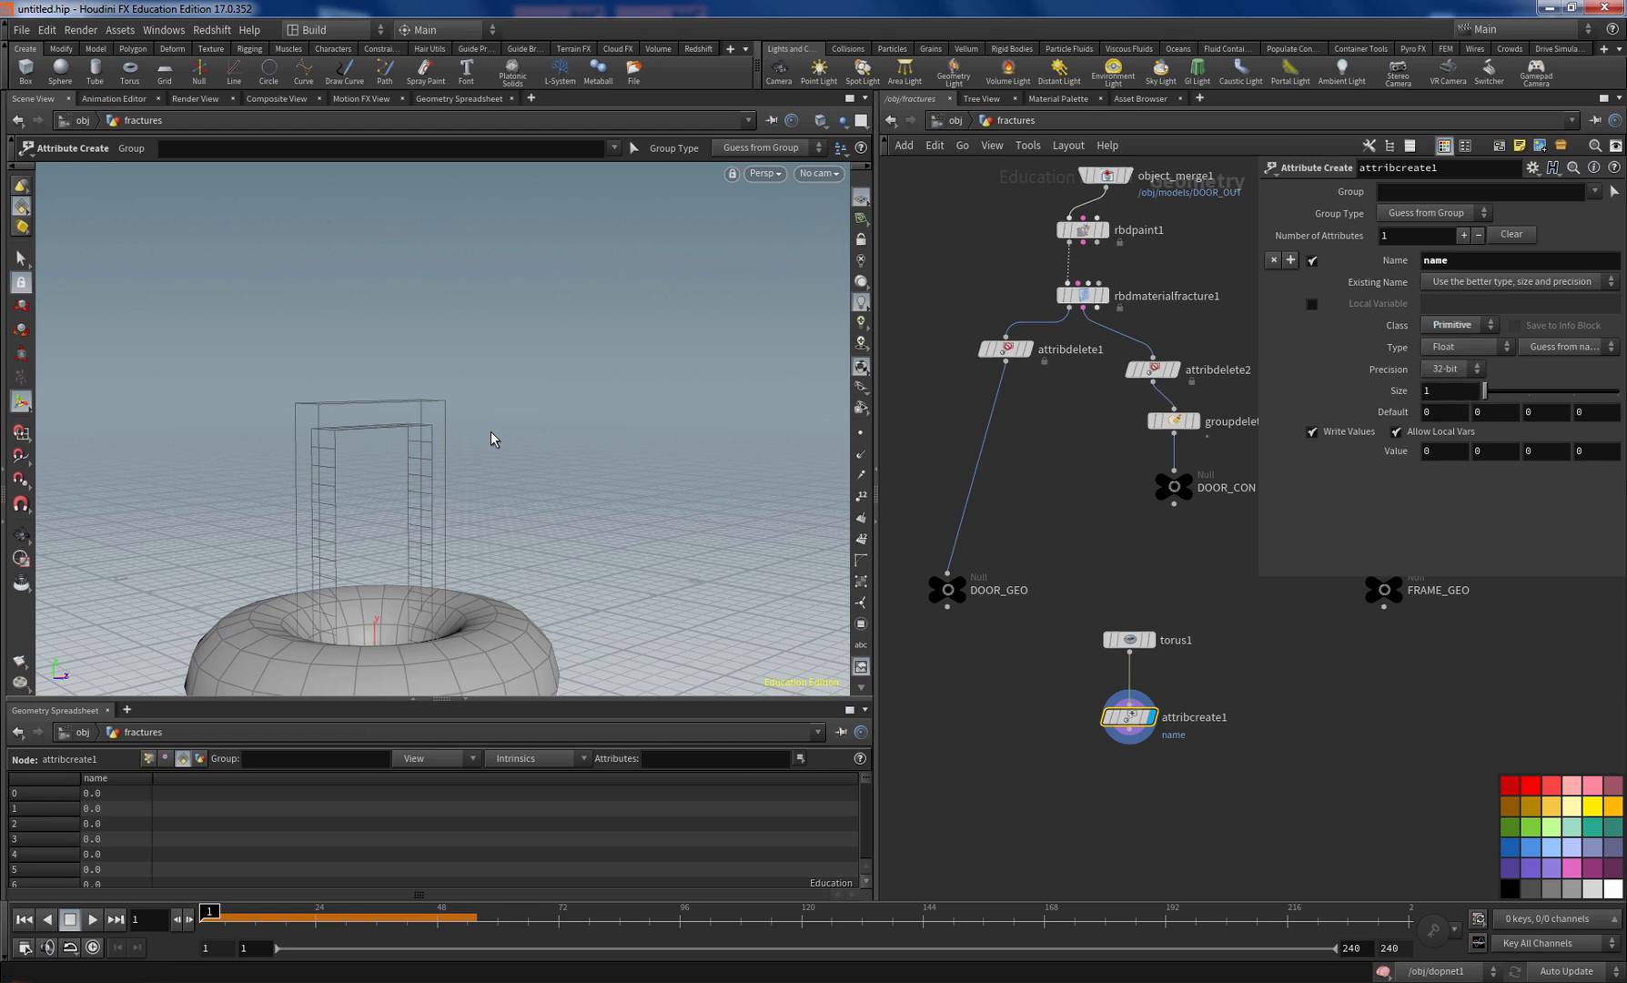
click(1461, 347)
click(1456, 416)
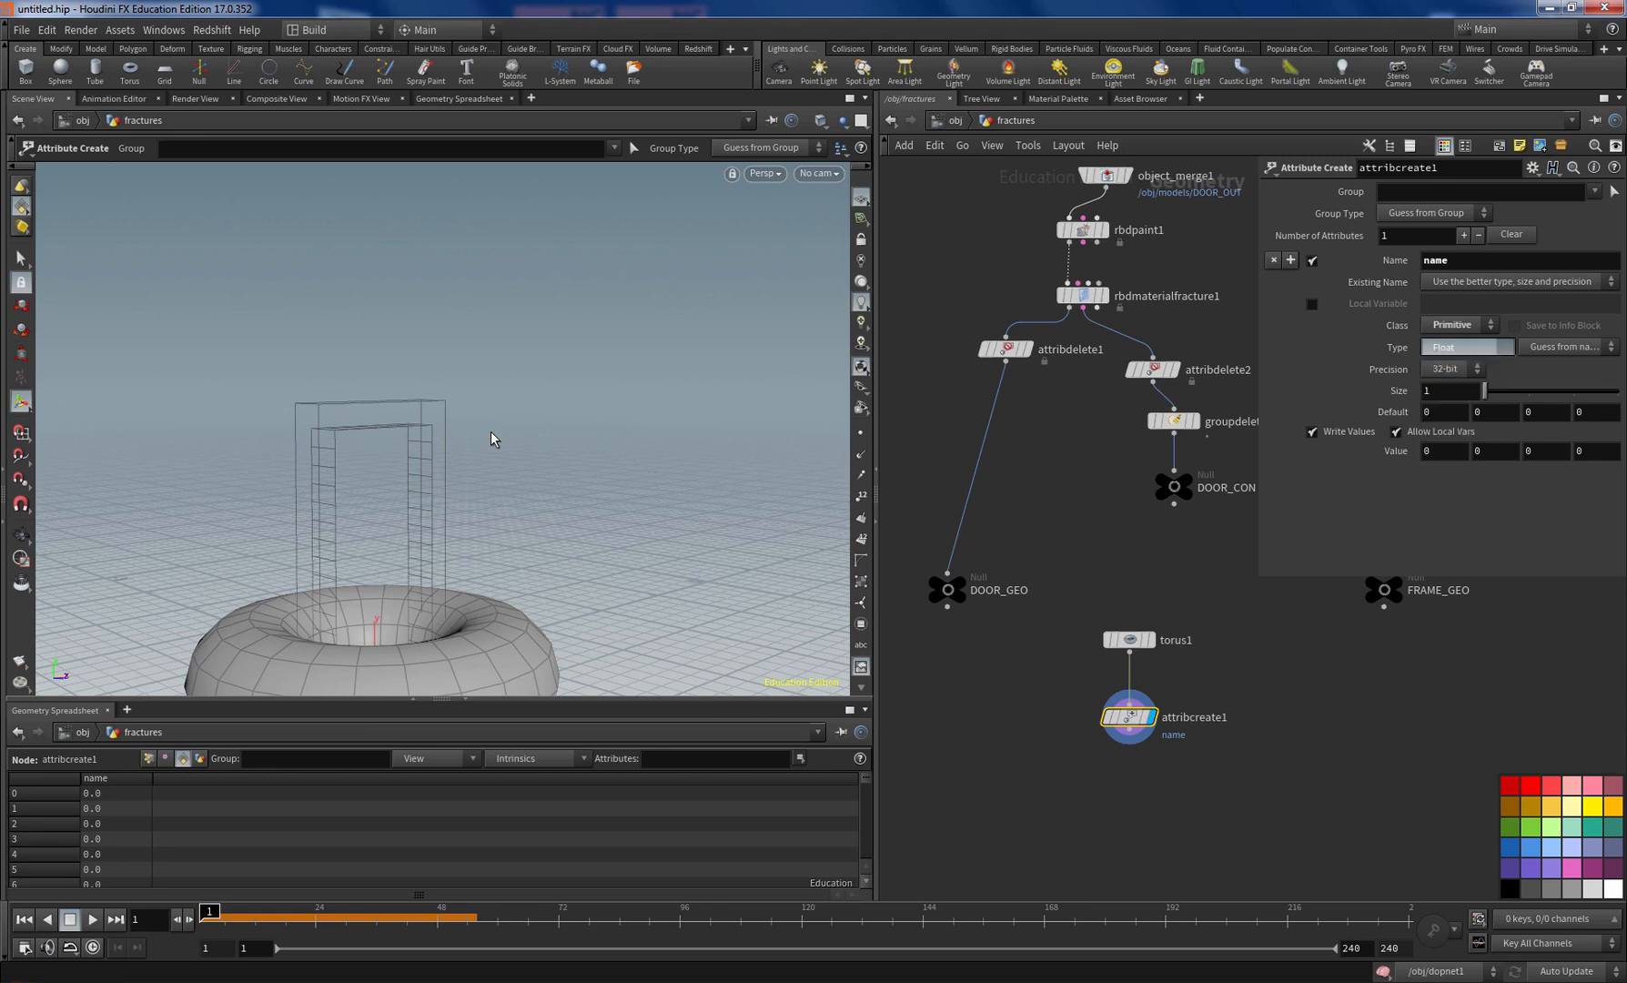
key(Tab)
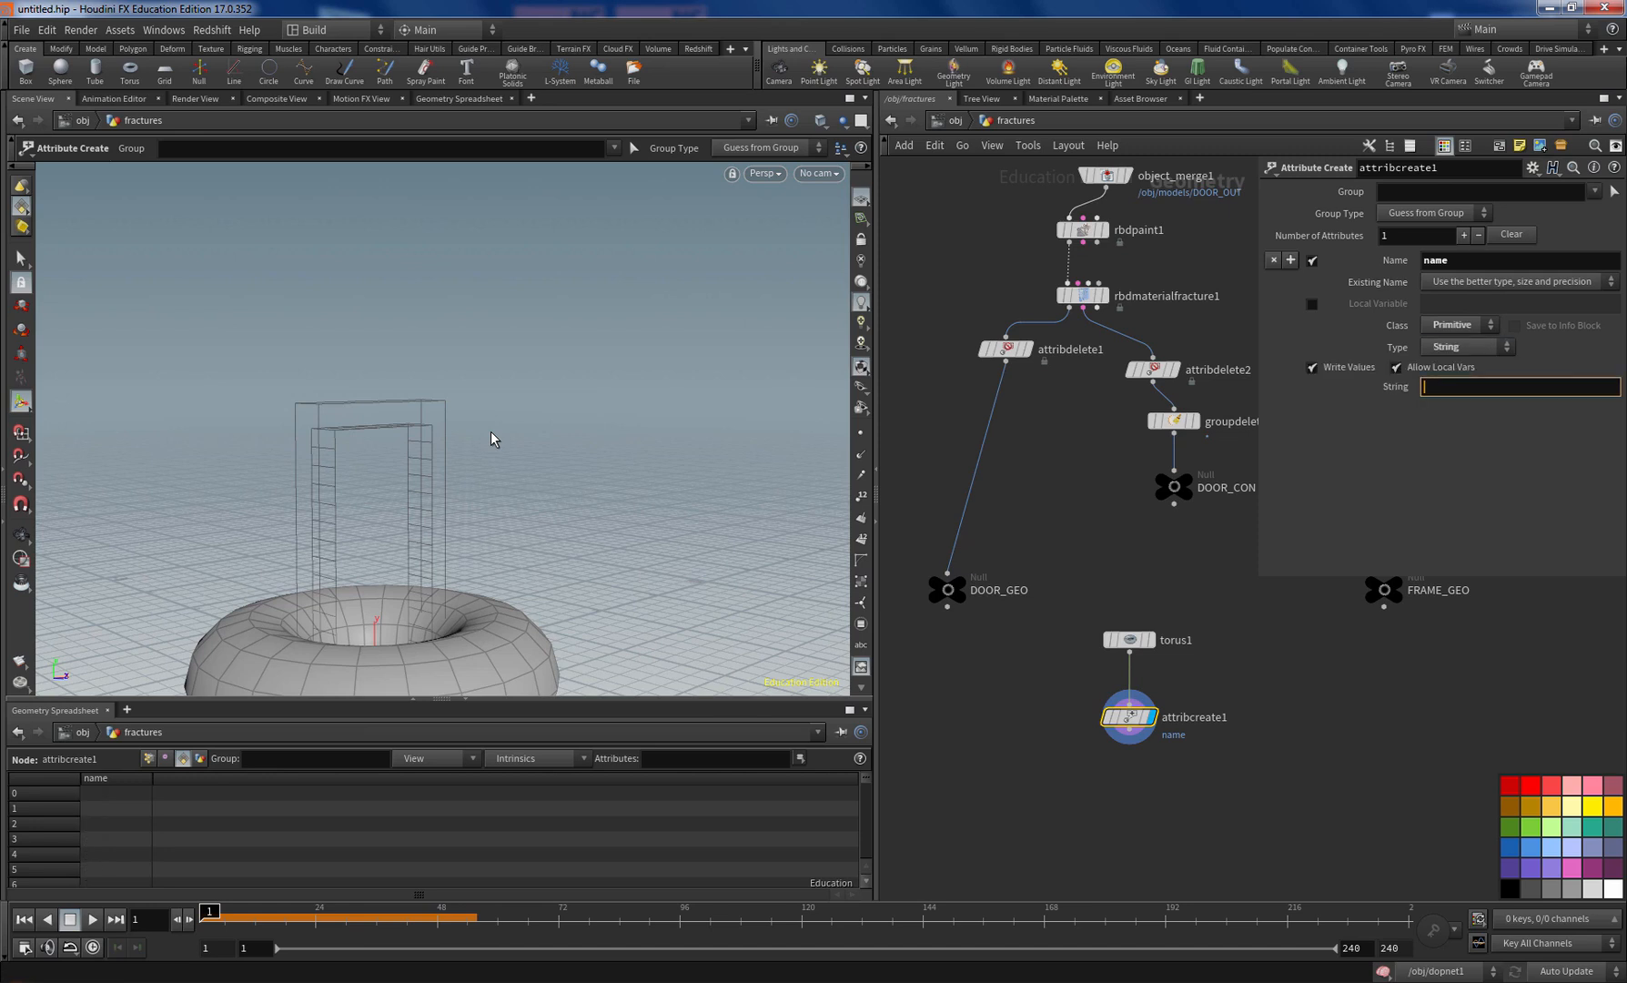
text(torus$PR)
key(Return)
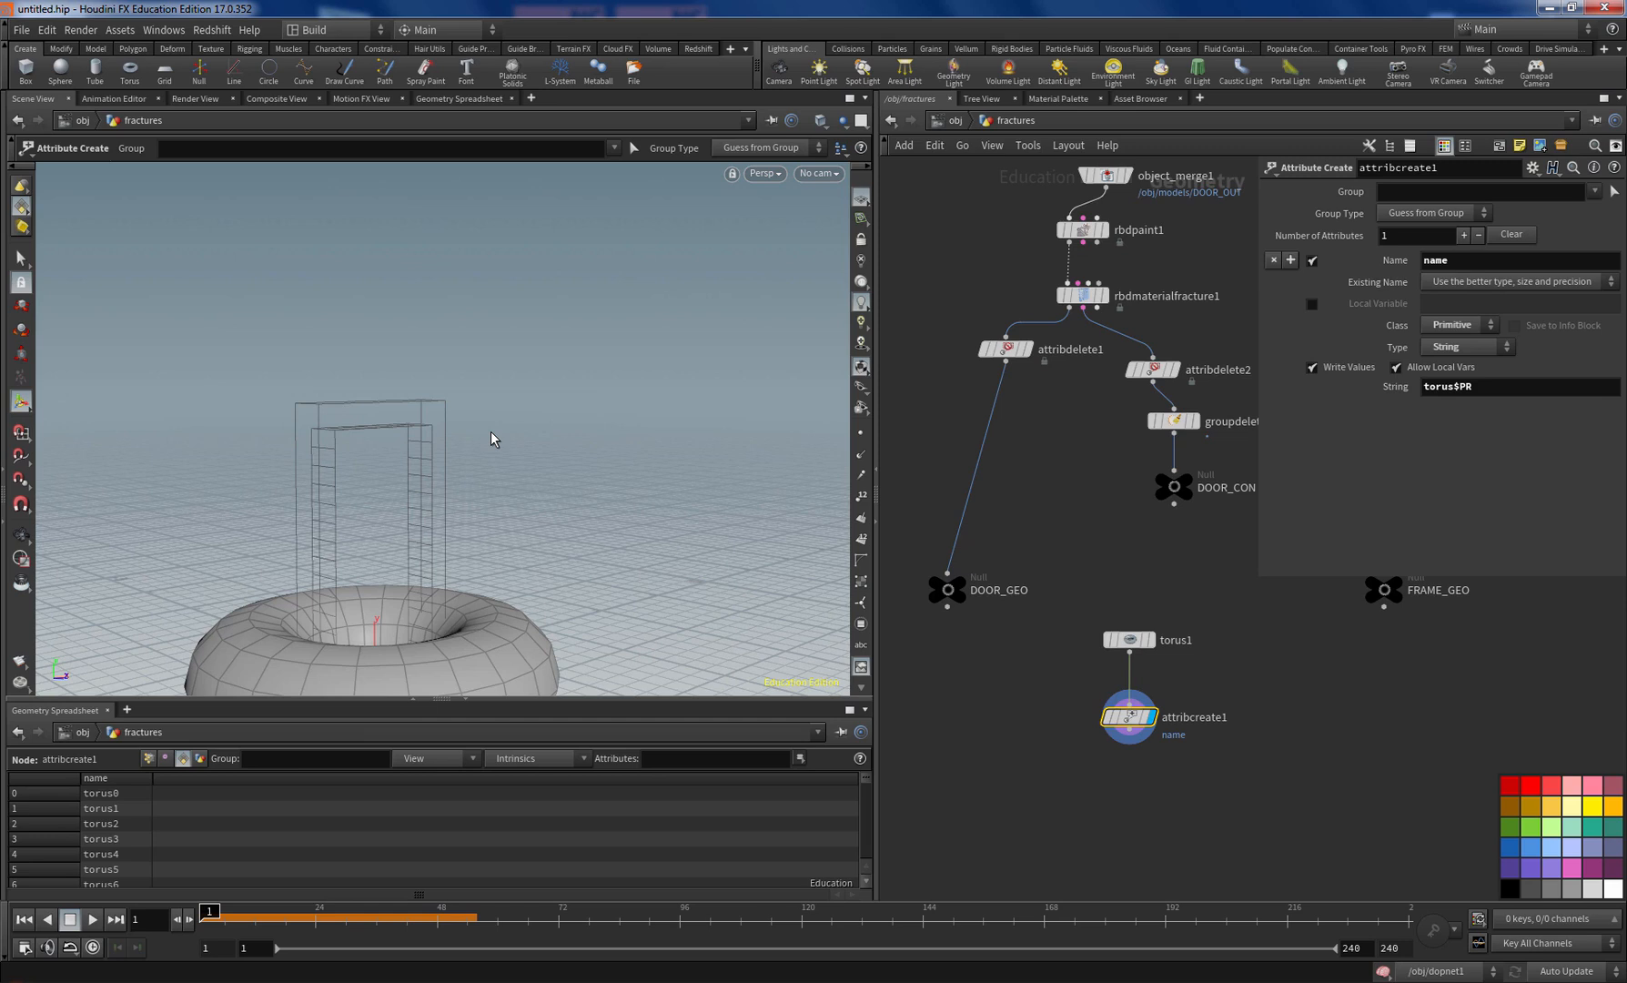
Step: Add a Connect Adjacent Pieces node, wire attribcreate1 into it and display the result
key(space+g)
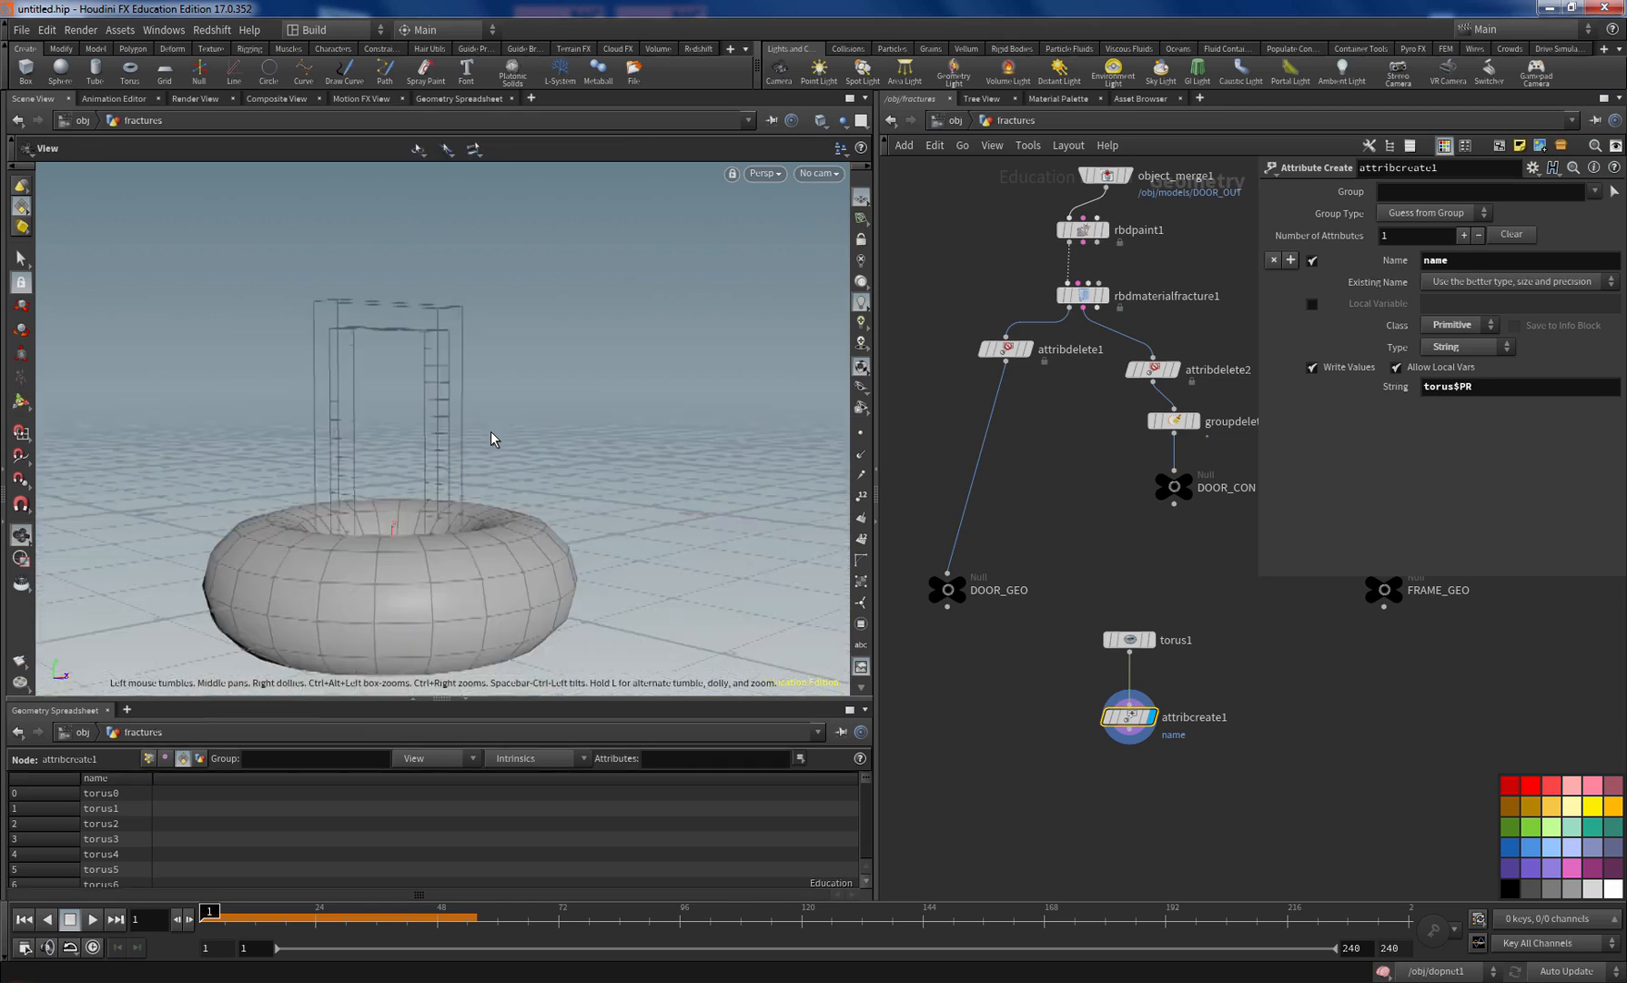
key(Tab)
text(connect)
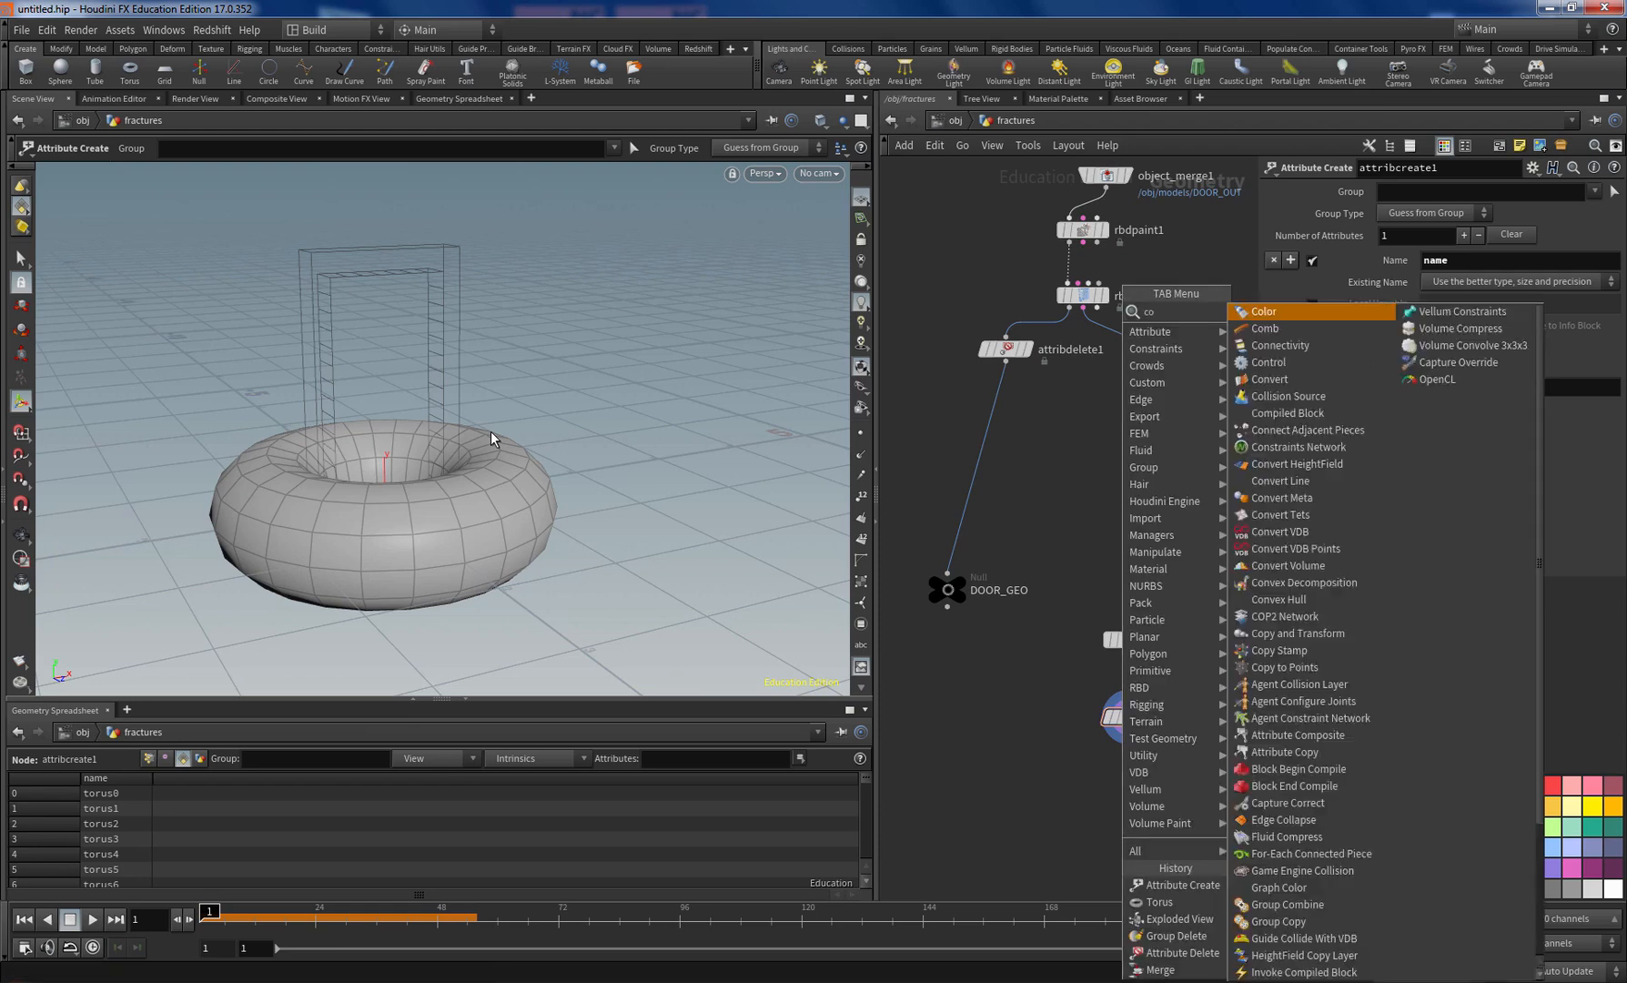
key(Down)
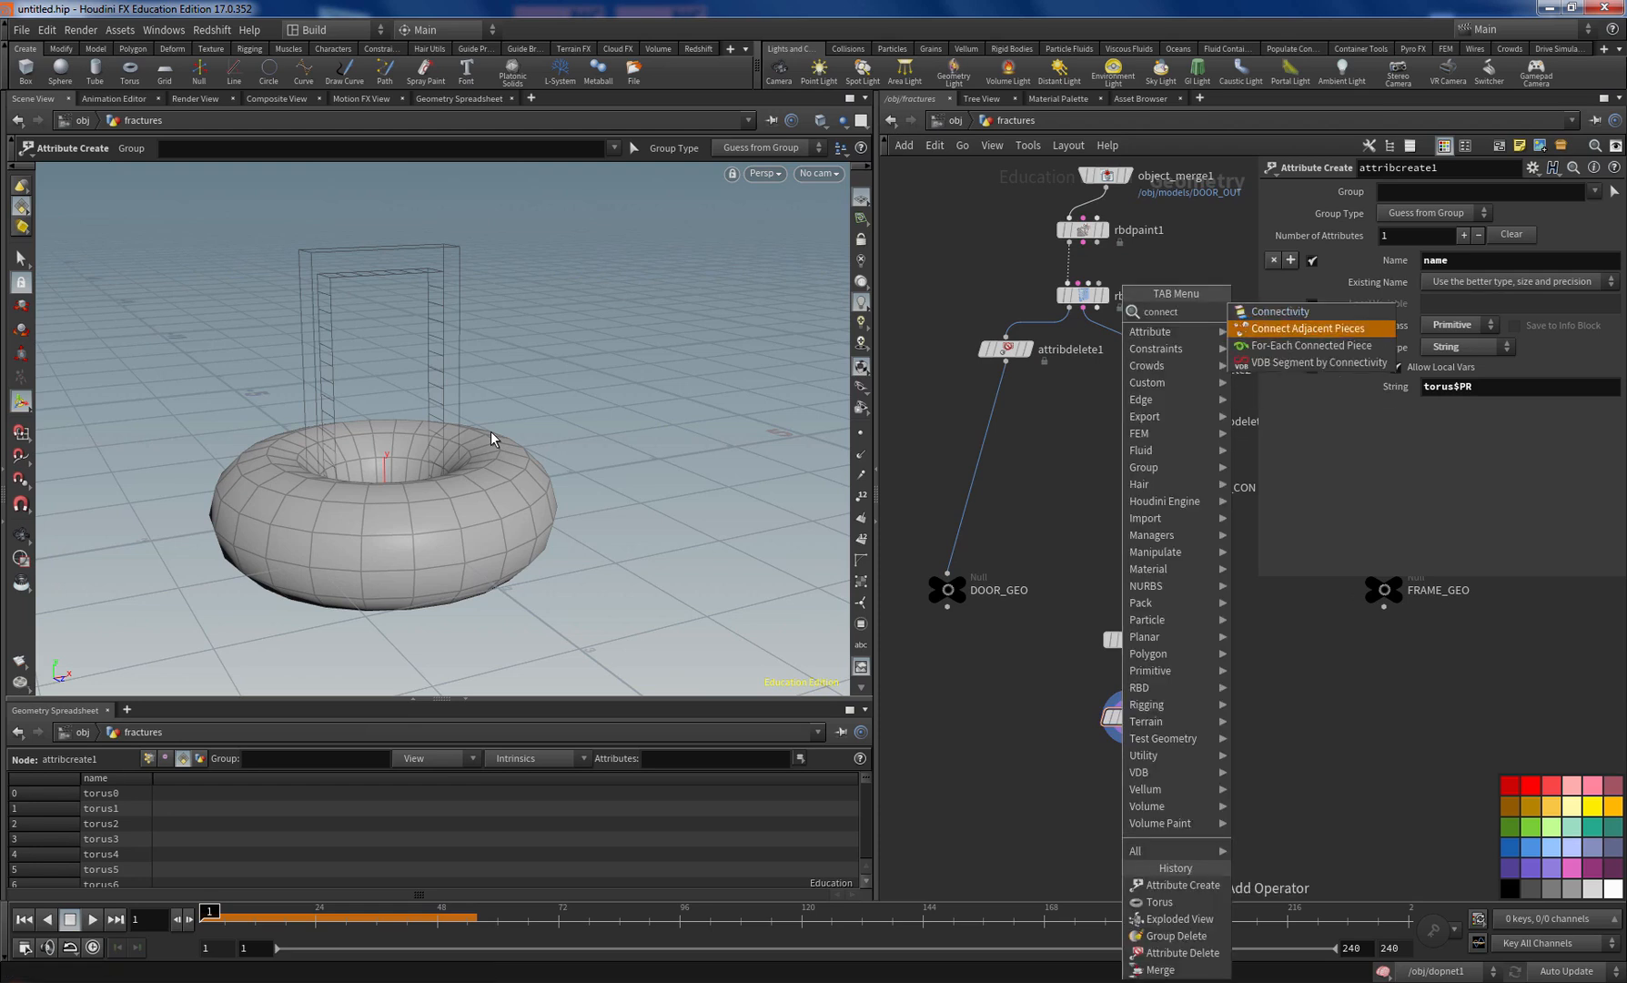
key(Return)
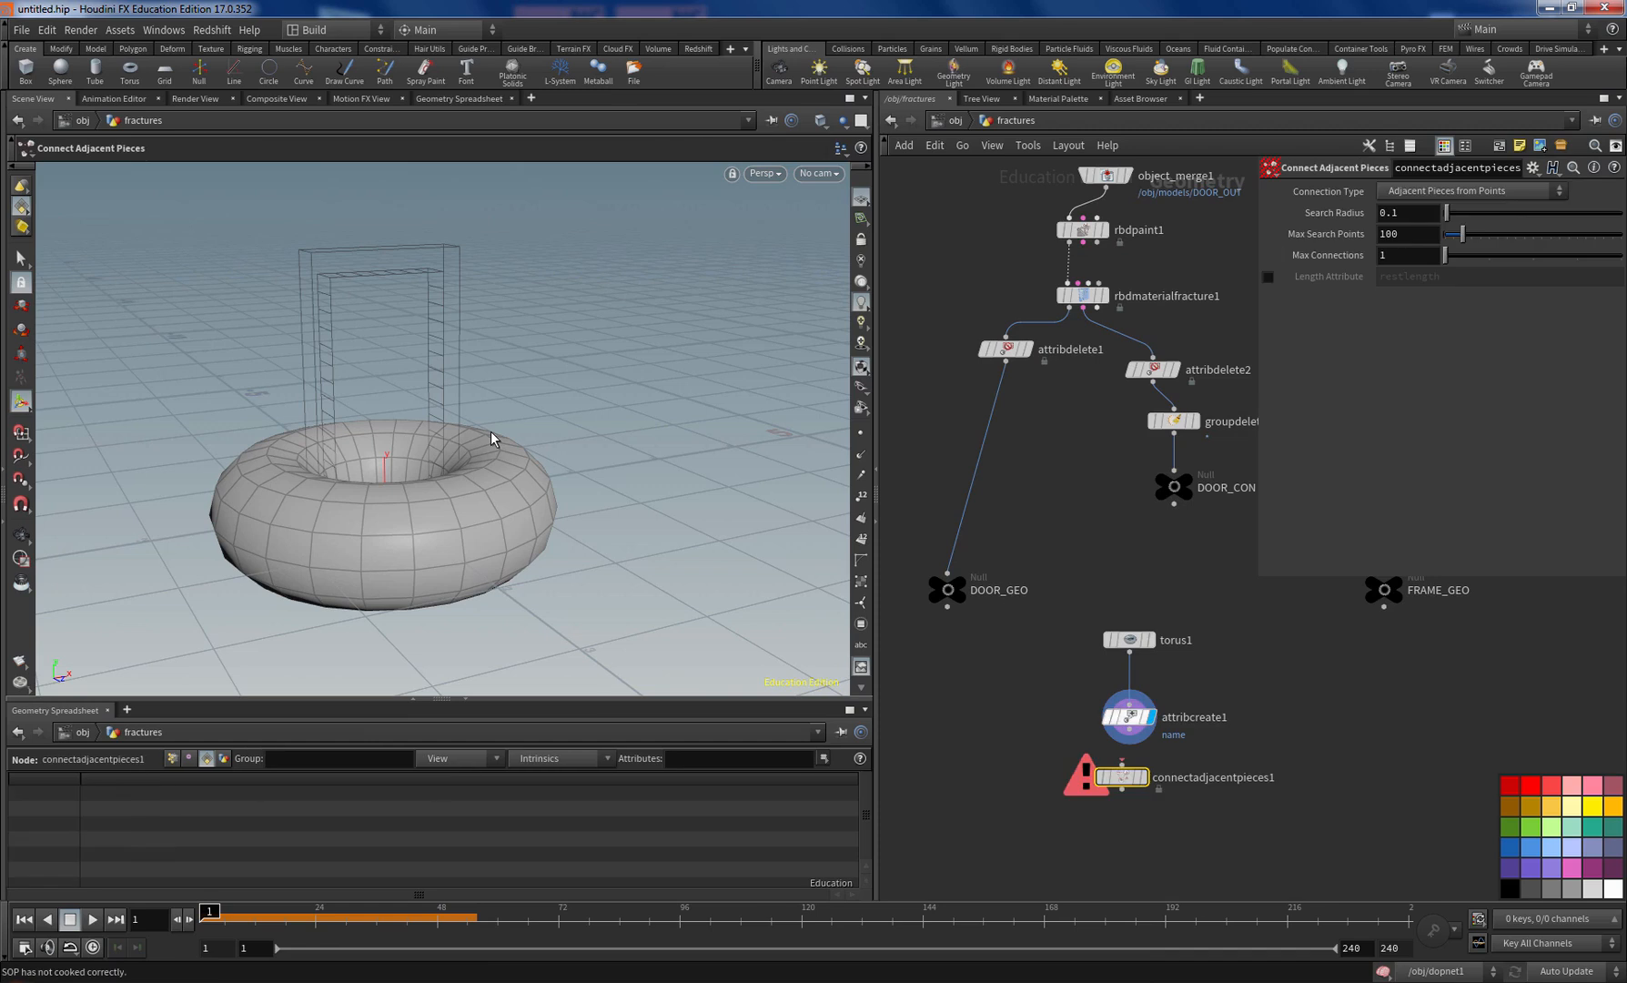
click(1129, 729)
click(1122, 765)
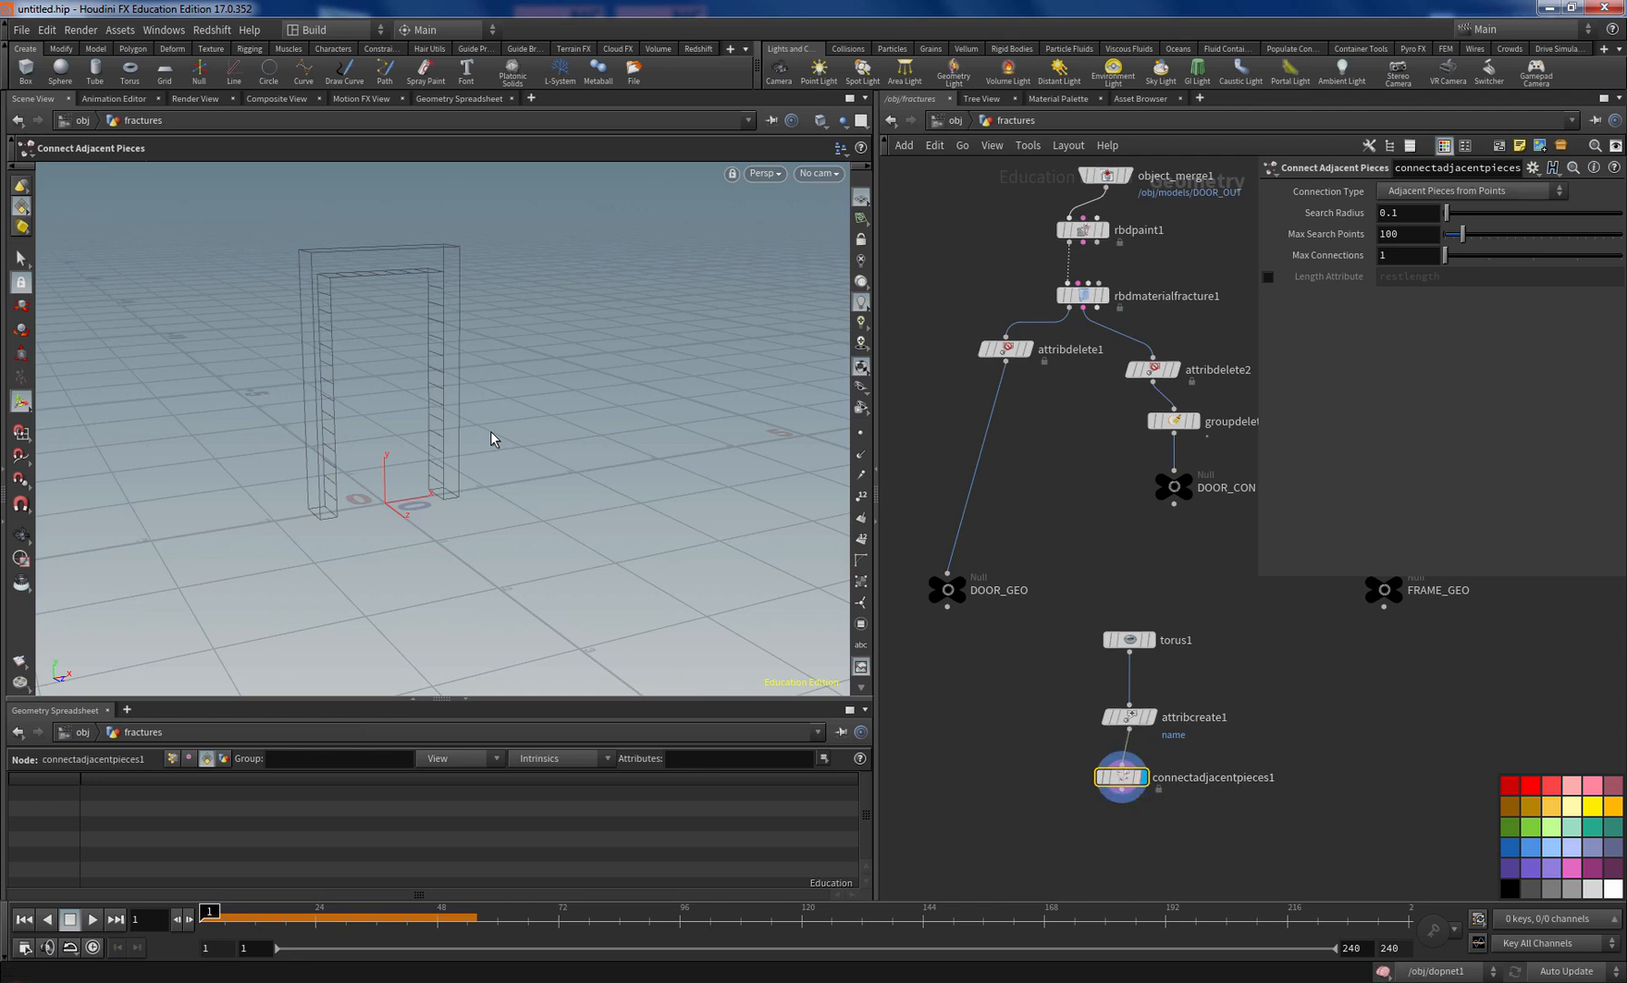
Step: Set the Search Radius to 4.18 and Max Connections to 3, and view the connections against the displayed torus
drag(1446, 212, 1520, 212)
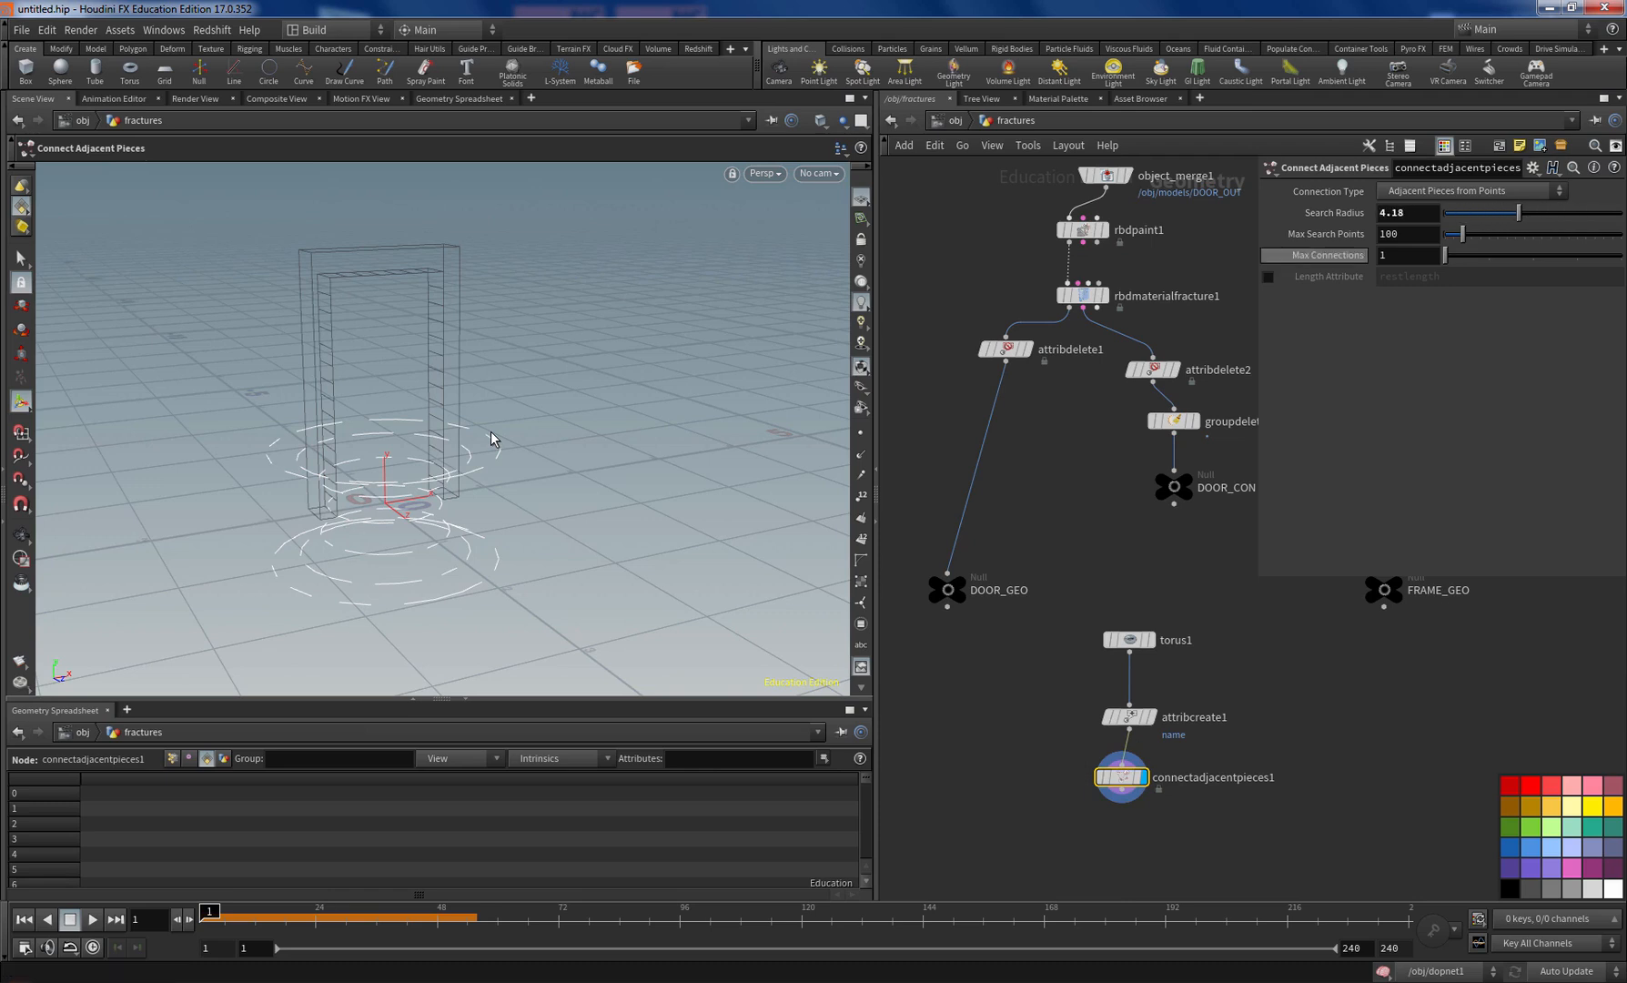
drag(1444, 255, 1533, 255)
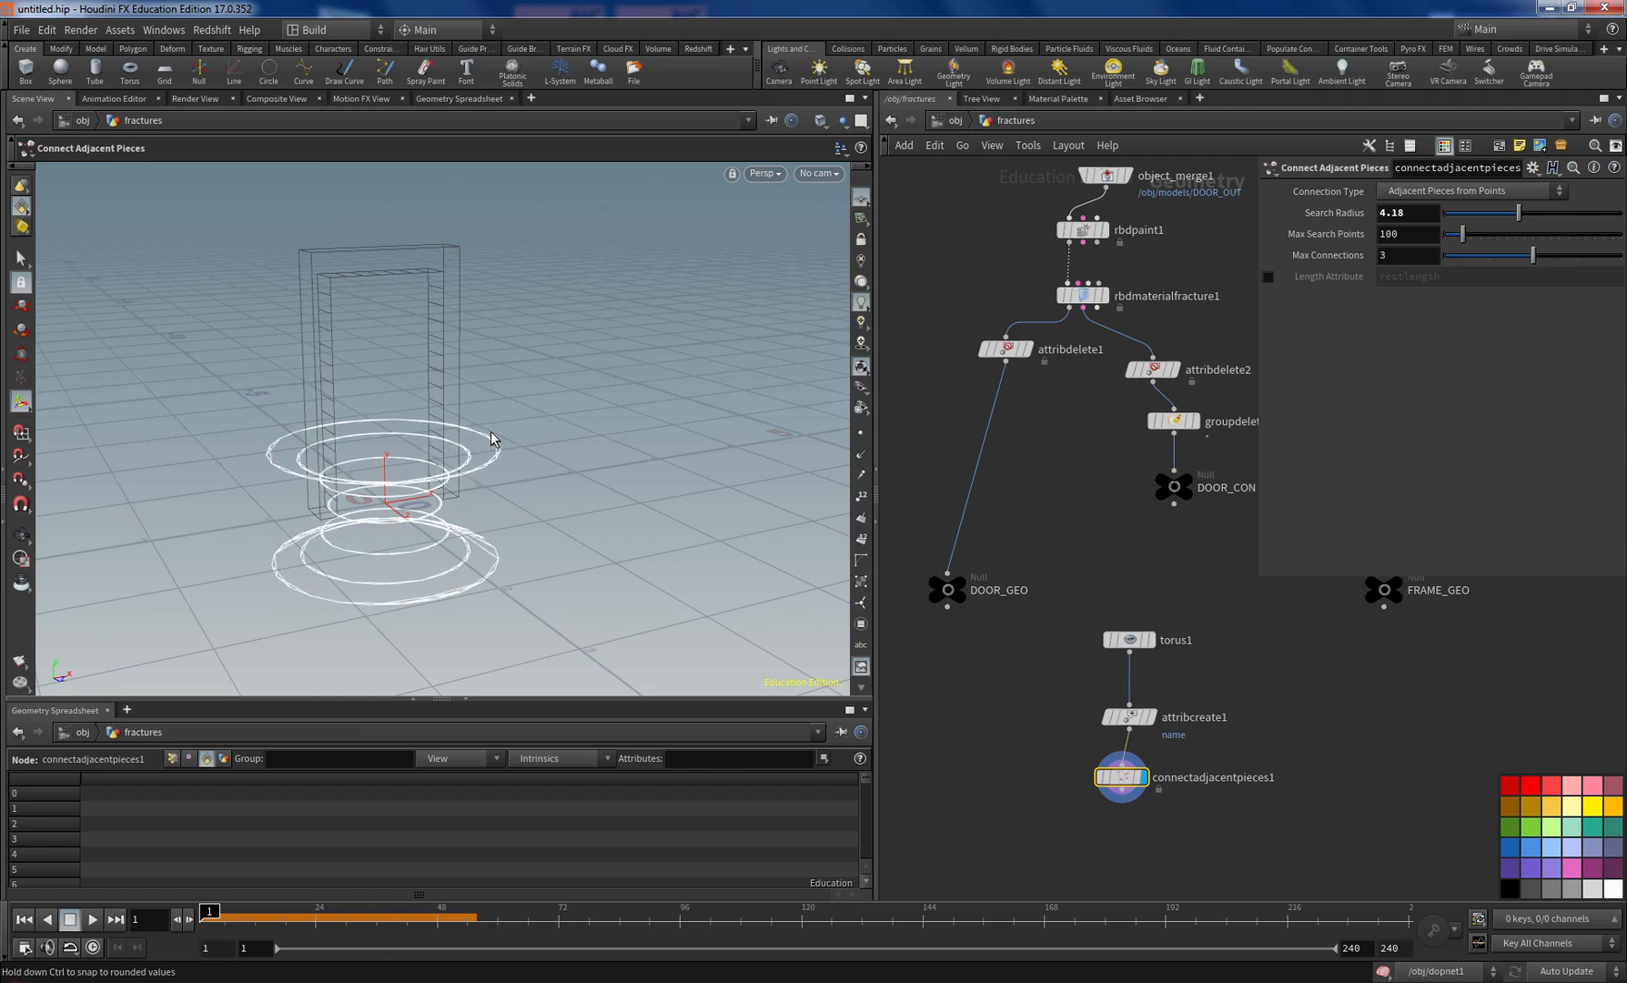
click(1150, 717)
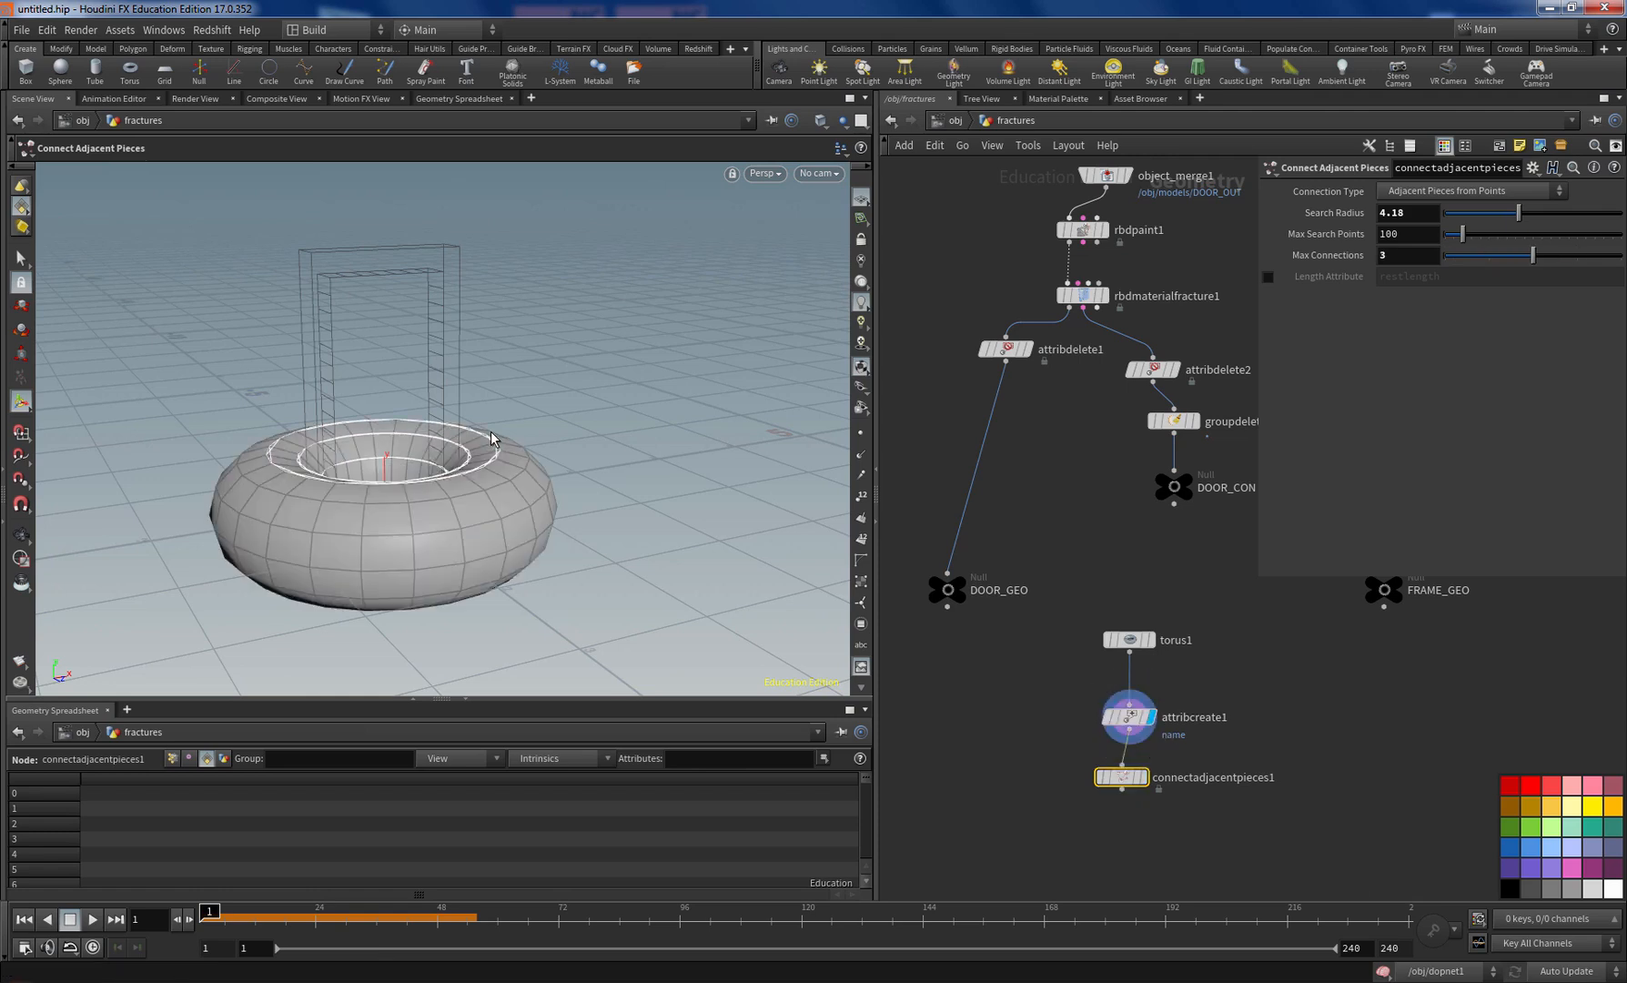
key(Escape)
mouse_move(491, 439)
mouse_down()
mouse_move(494, 487)
mouse_move(492, 439)
mouse_up()
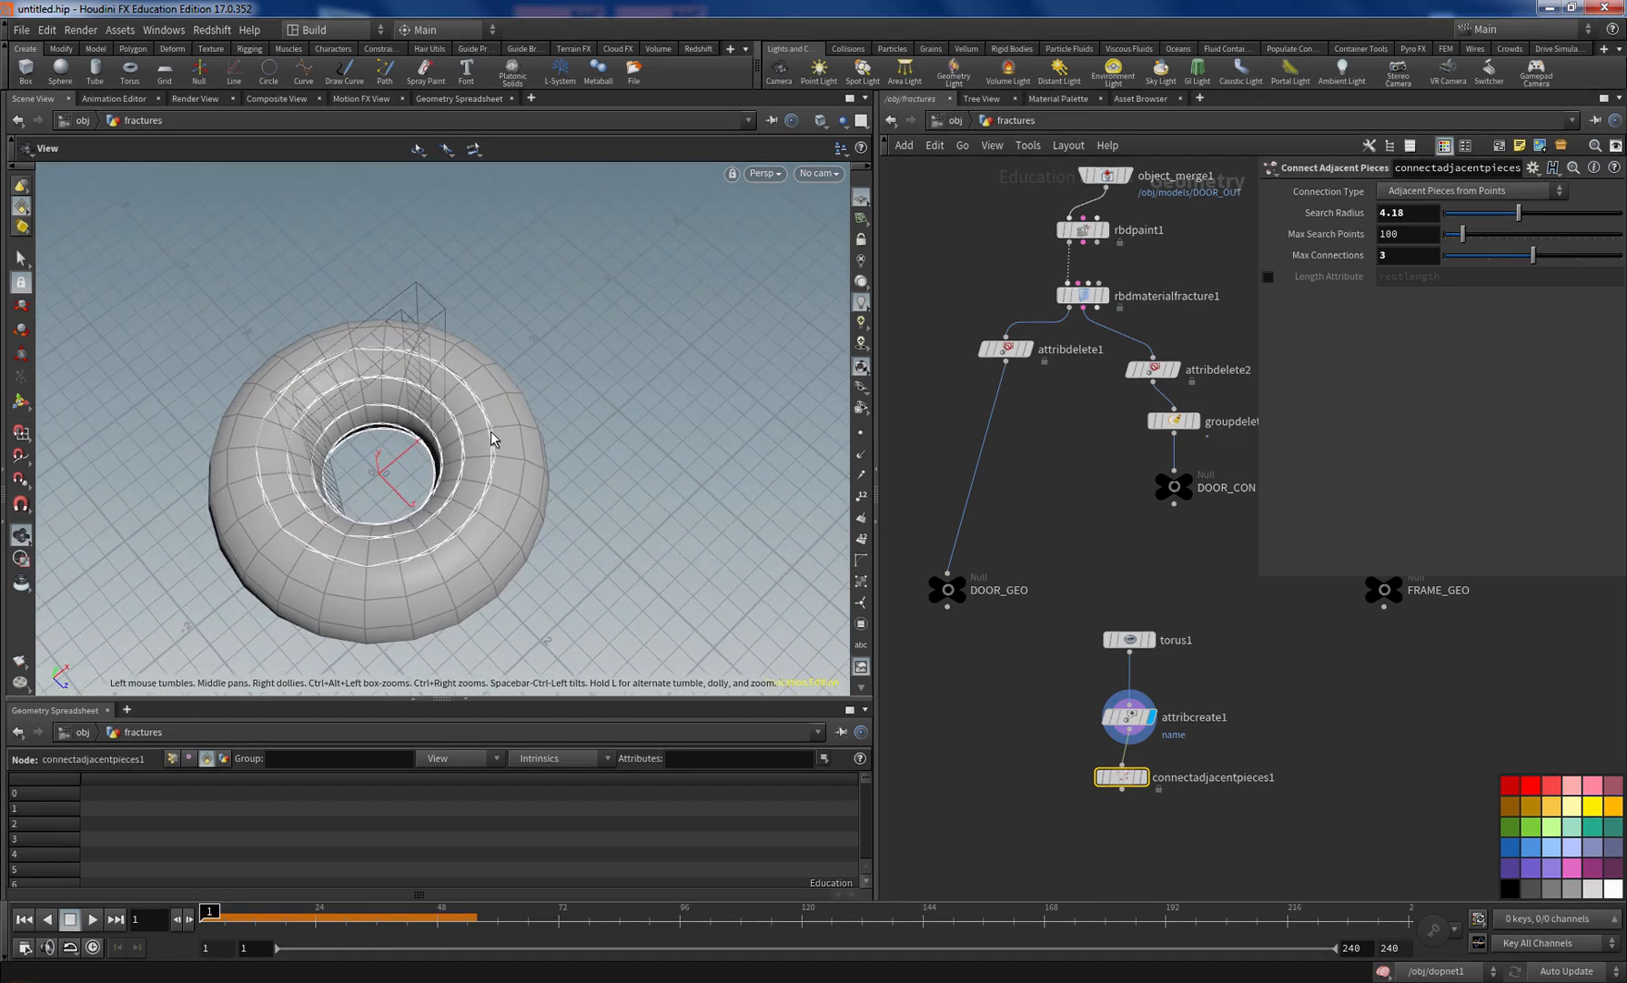
Step: Set the Search Radius to 8.94 and Max Connections to 5, and display connectadjacentpieces1 by itself
key(Return)
drag(492, 438, 491, 439)
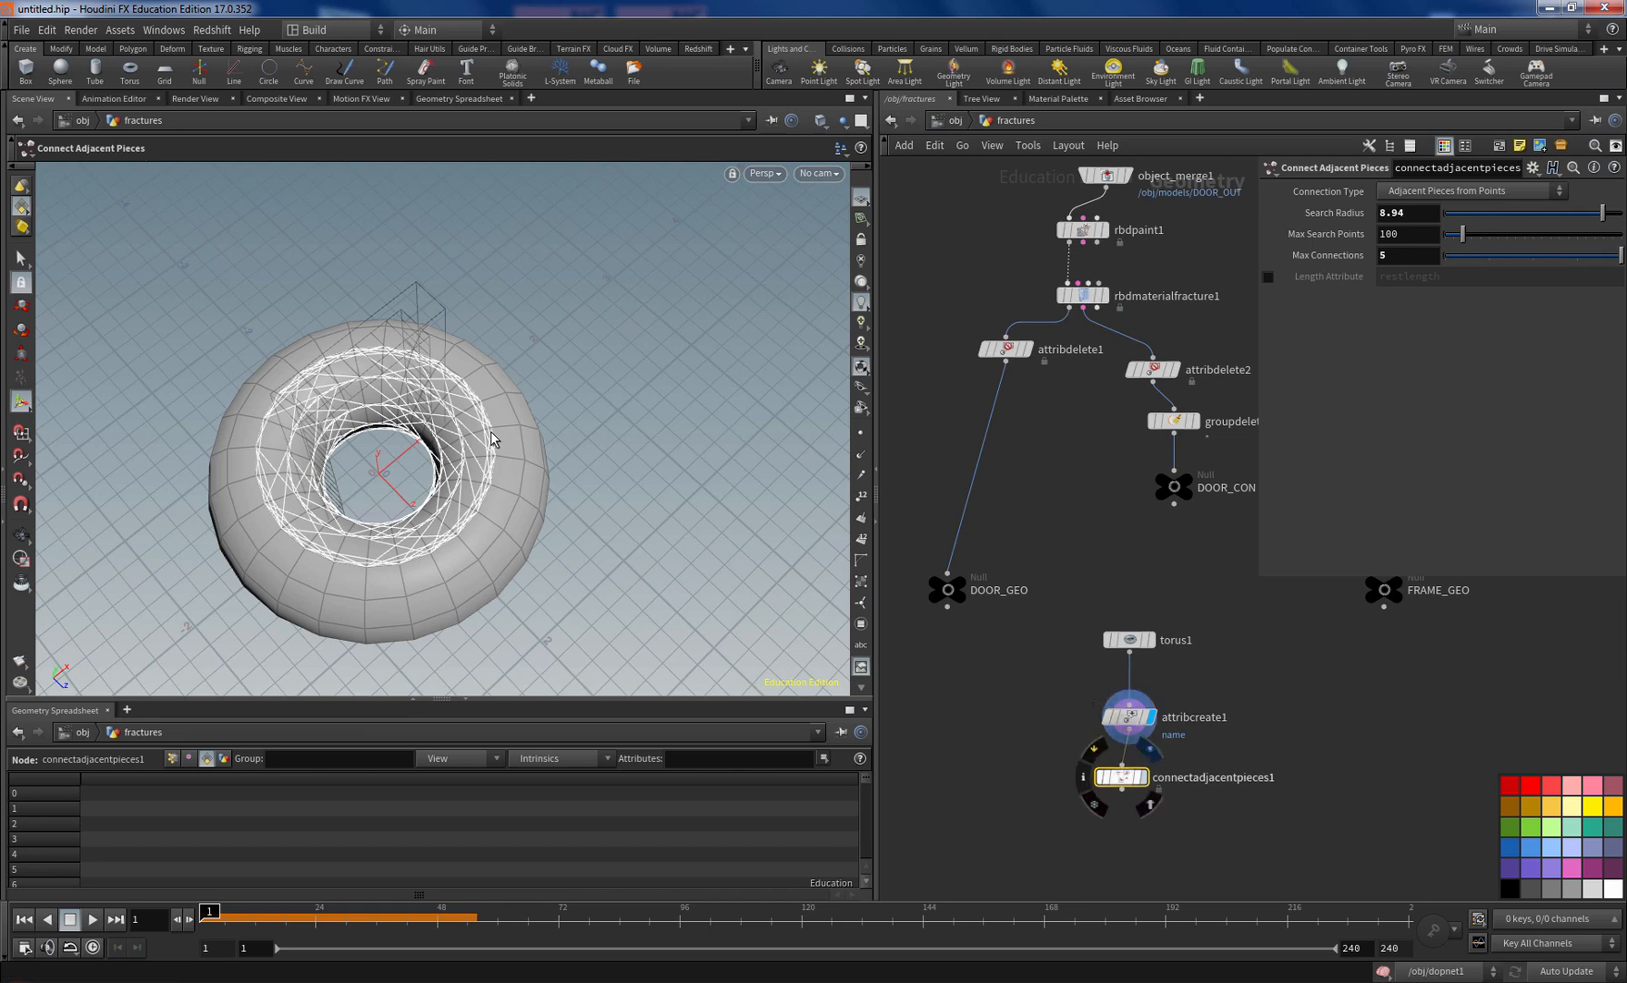
click(1144, 777)
alt+drag(491, 439, 492, 438)
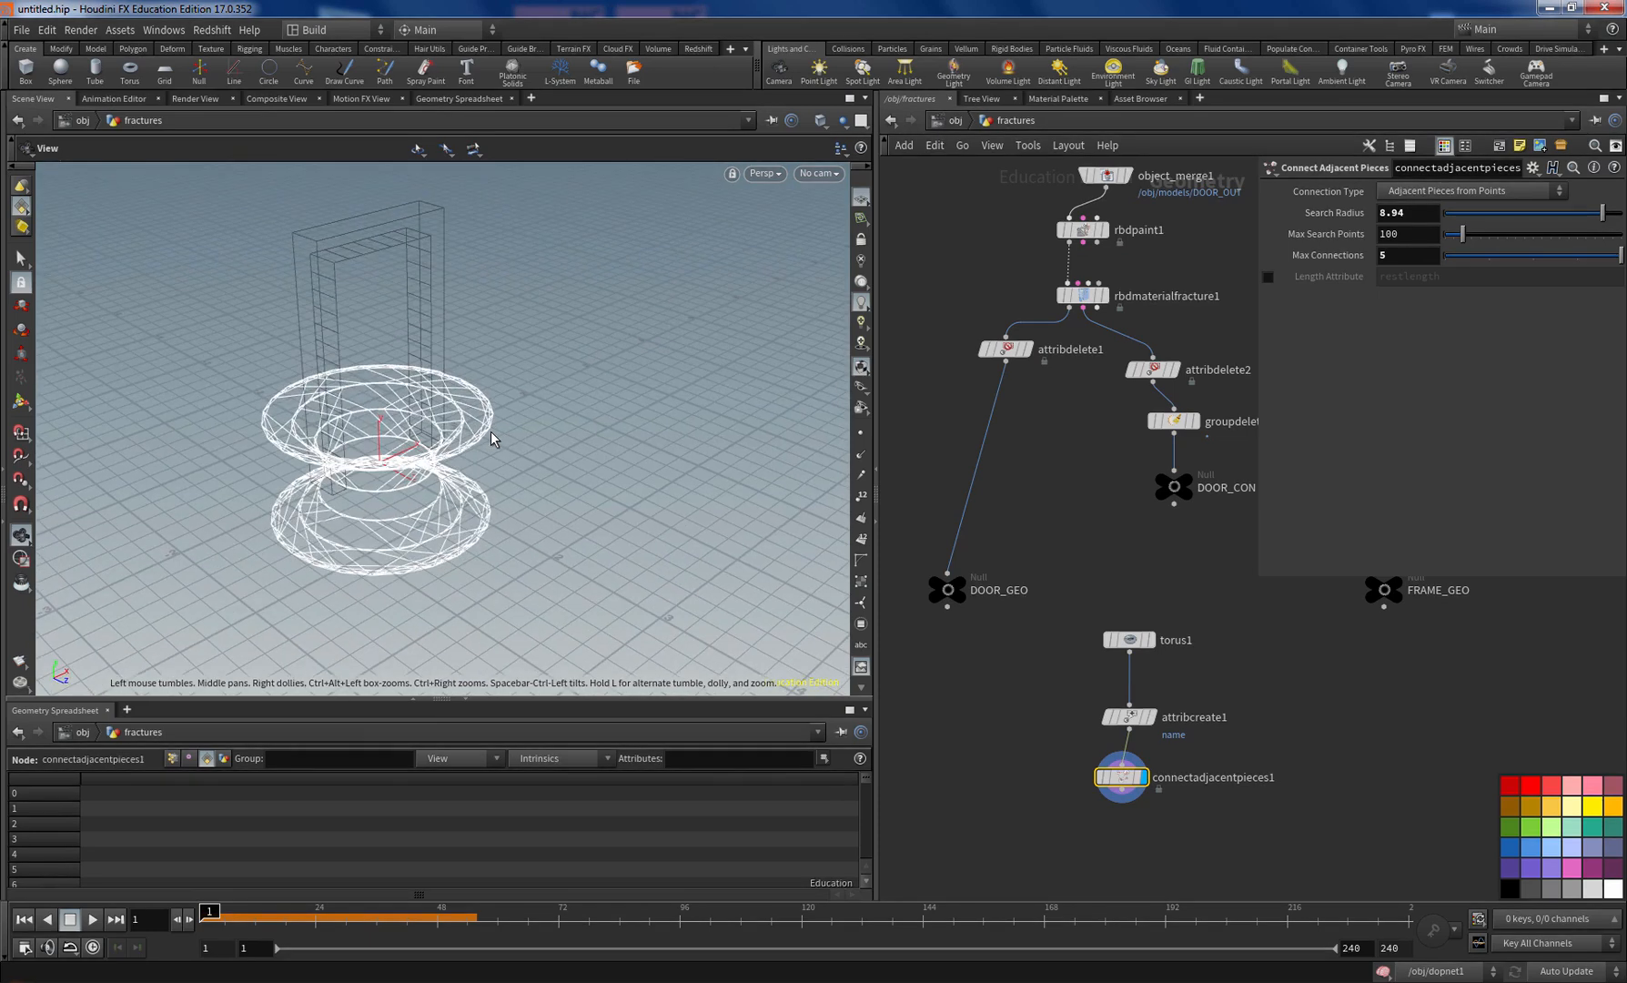
key(Return)
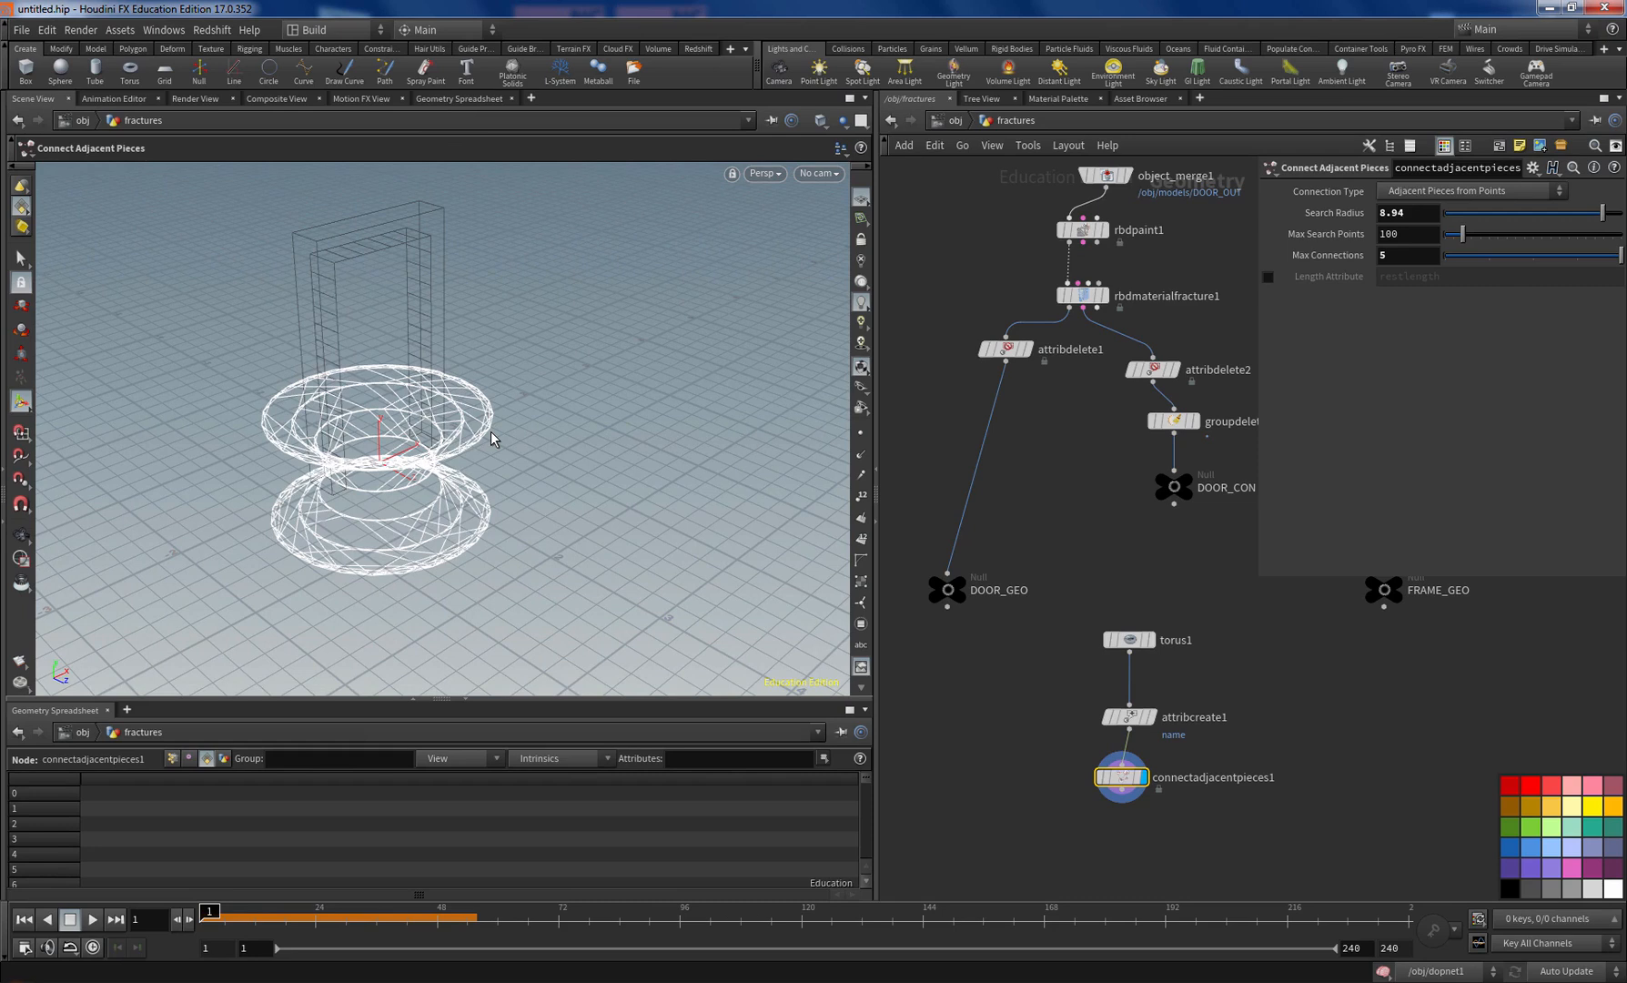
Step: Turn off the template display of the frame's Object Merge node and template attribcreate1 around the displayed connections
mouse_move(1220, 392)
middle_down()
mouse_move(1197, 449)
mouse_move(1044, 590)
mouse_move(952, 573)
middle_up()
click(1194, 353)
middle_drag(883, 910, 1039, 765)
click(1059, 752)
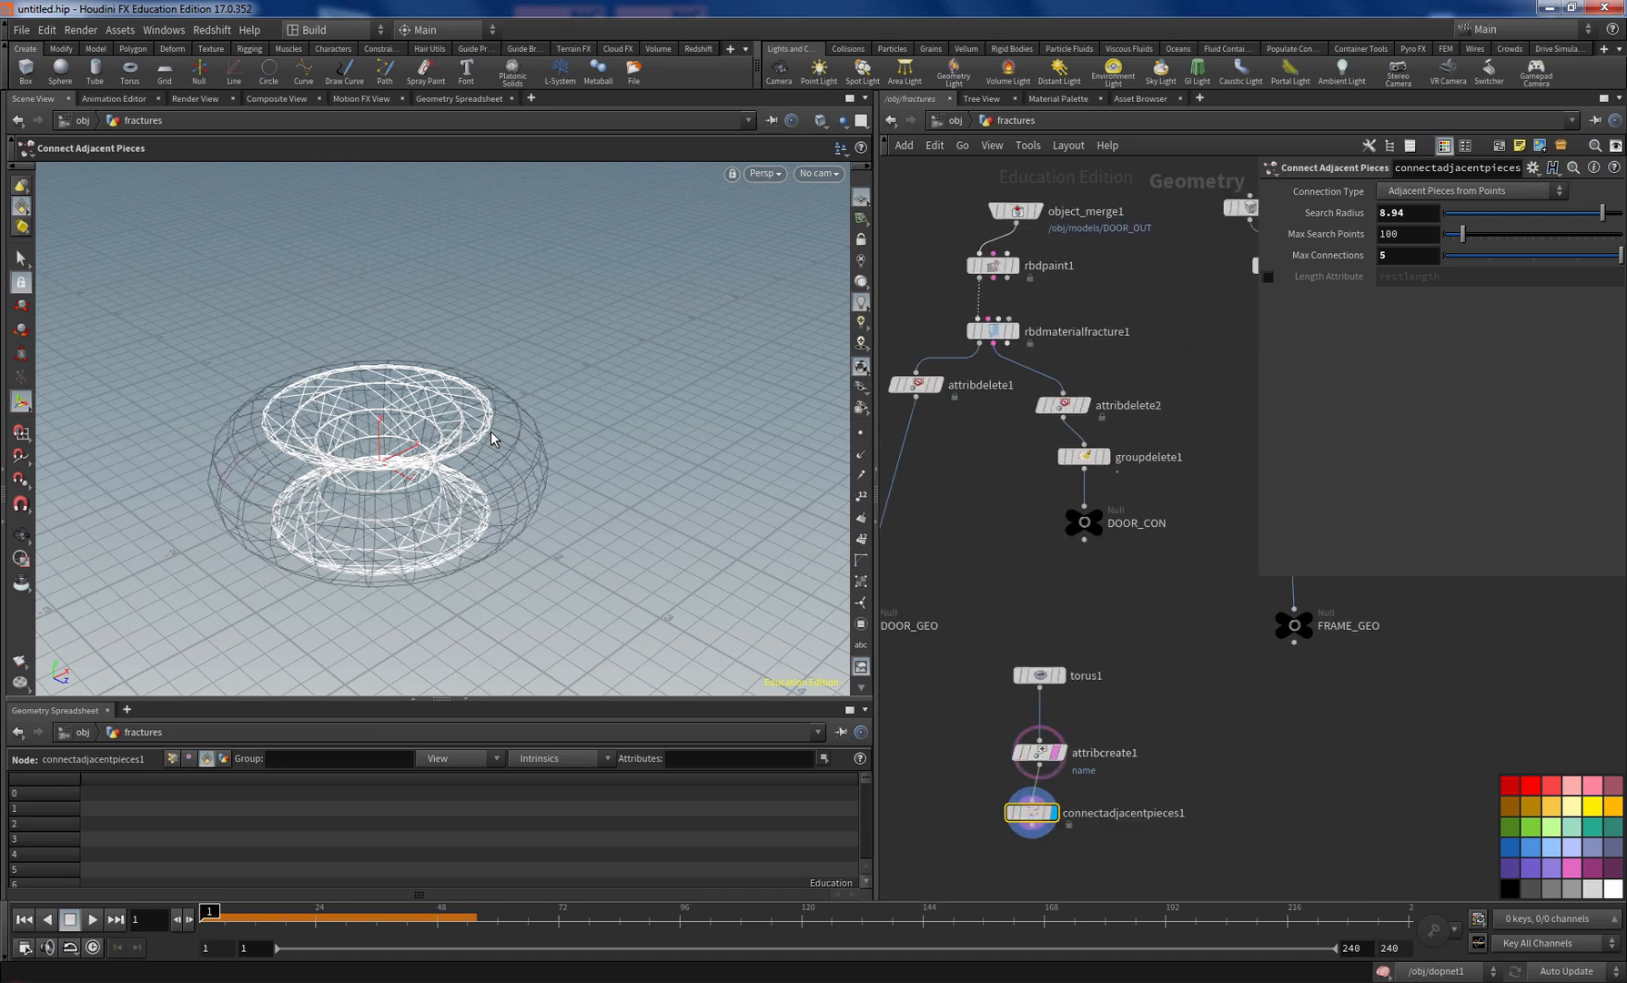
key(Escape)
mouse_move(491, 438)
mouse_down()
mouse_move(438, 386)
mouse_move(390, 385)
mouse_up()
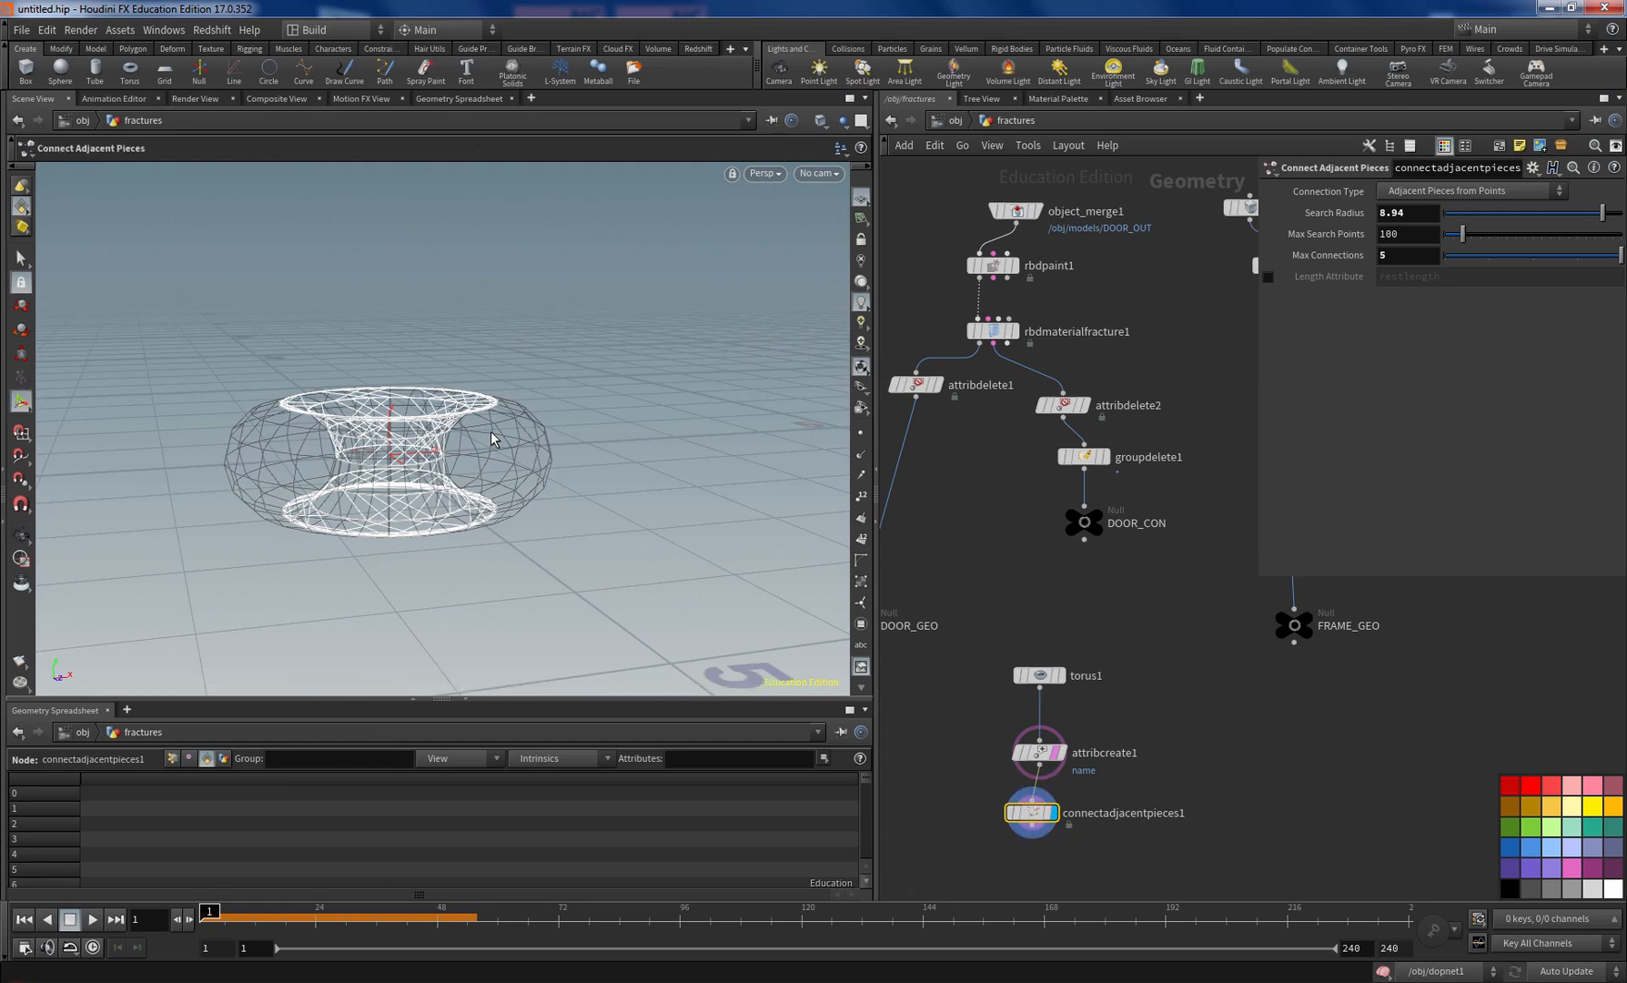
Step: Check the name attribute on attribcreate1 and read in the Connect Adjacent Pieces help how the name primitive attribute is used
click(1039, 751)
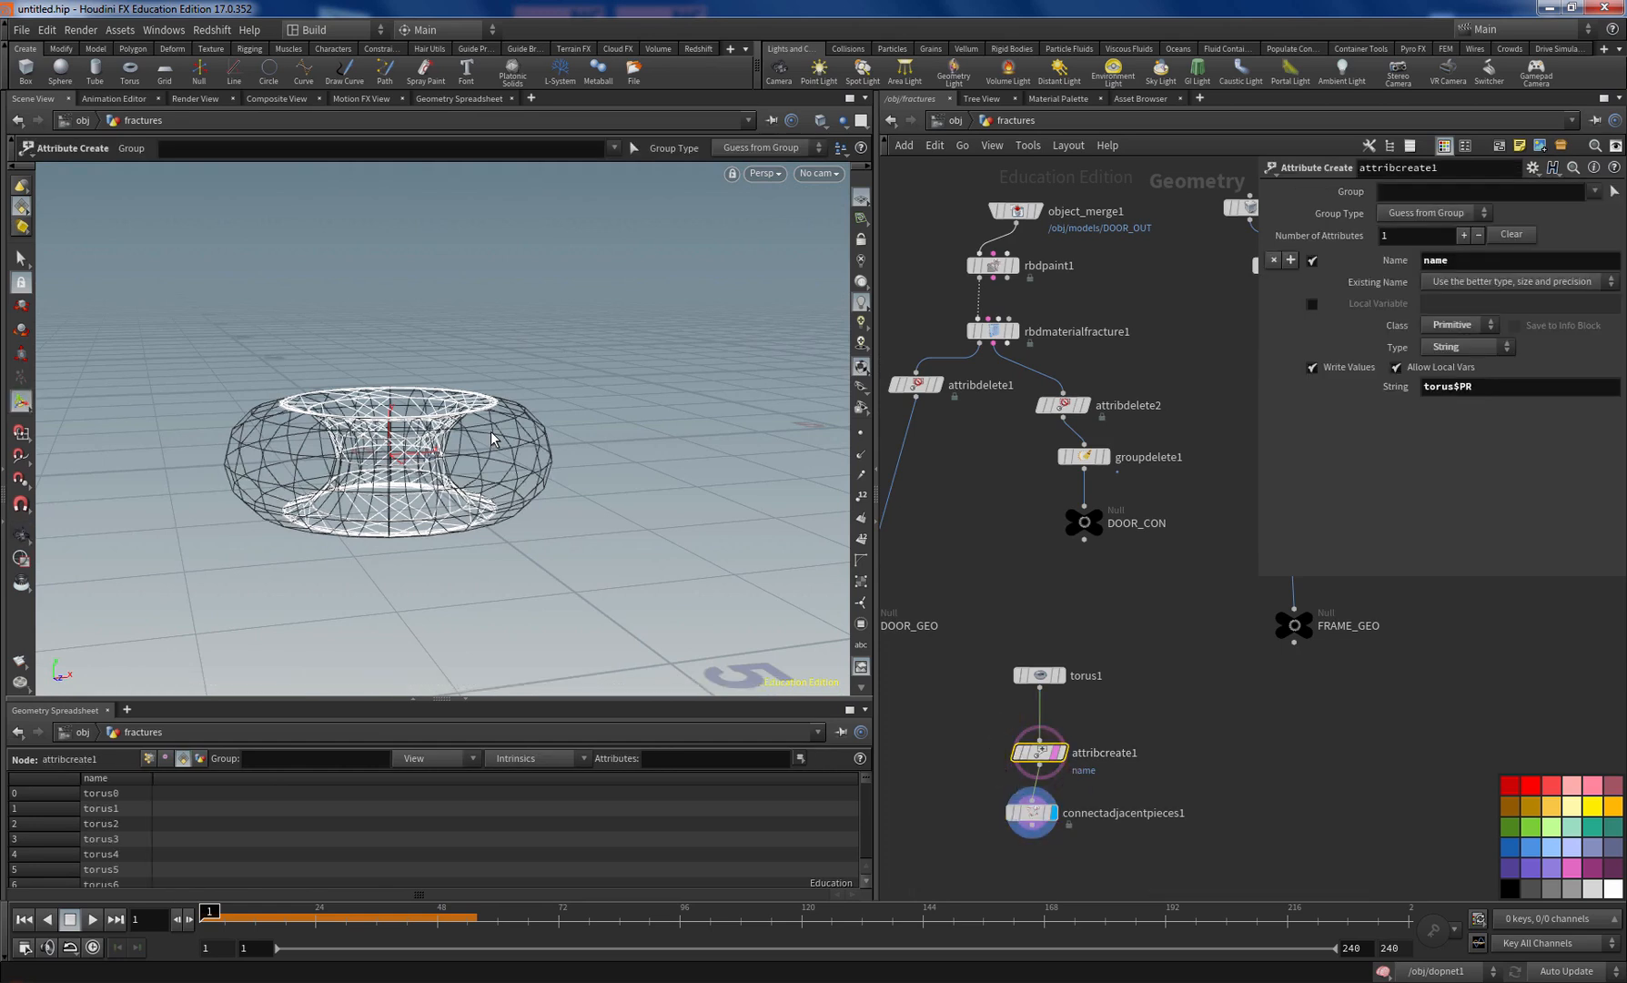
key(Down)
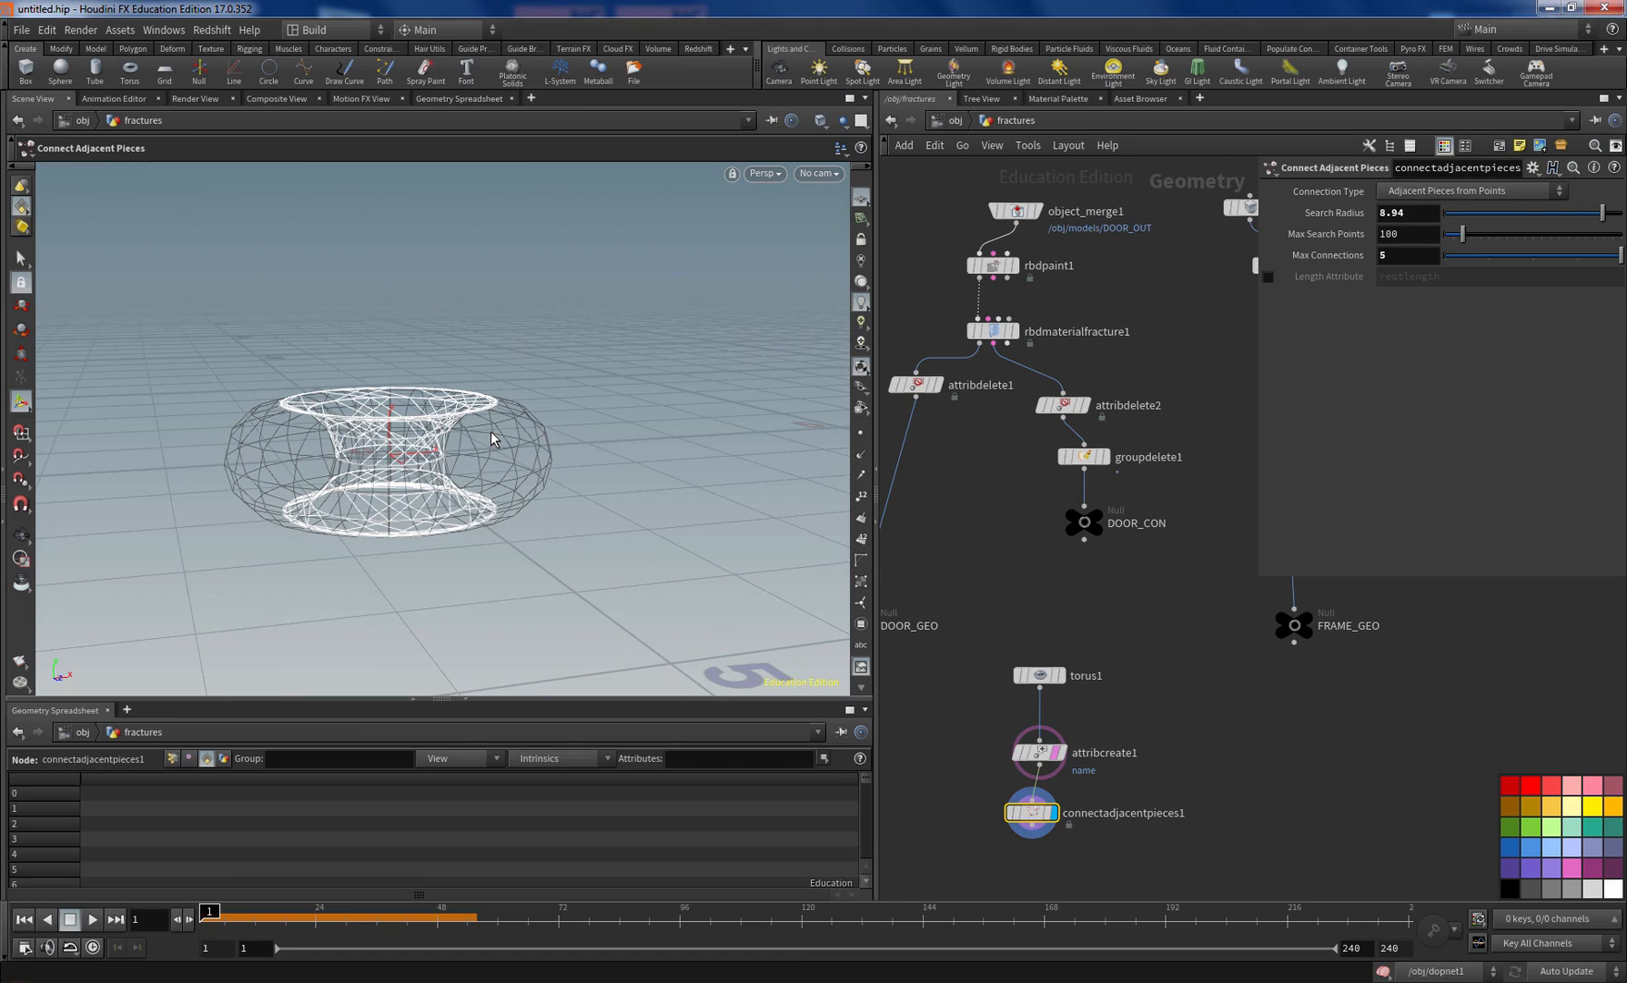
key(F1)
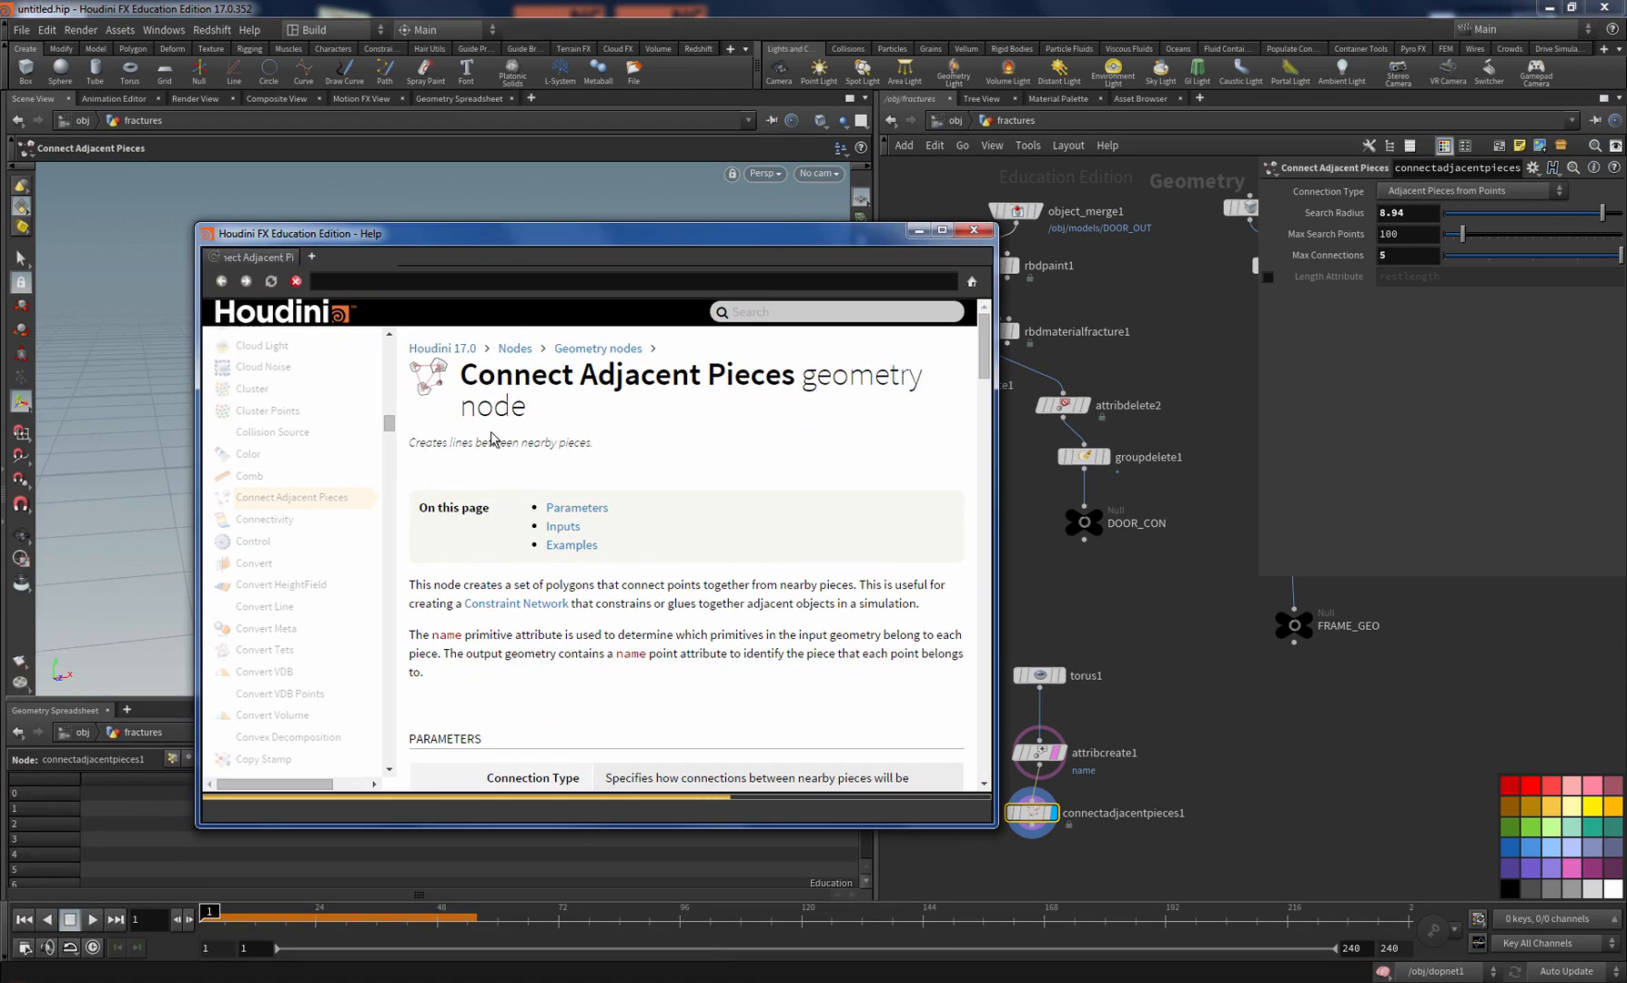
drag(430, 635, 490, 635)
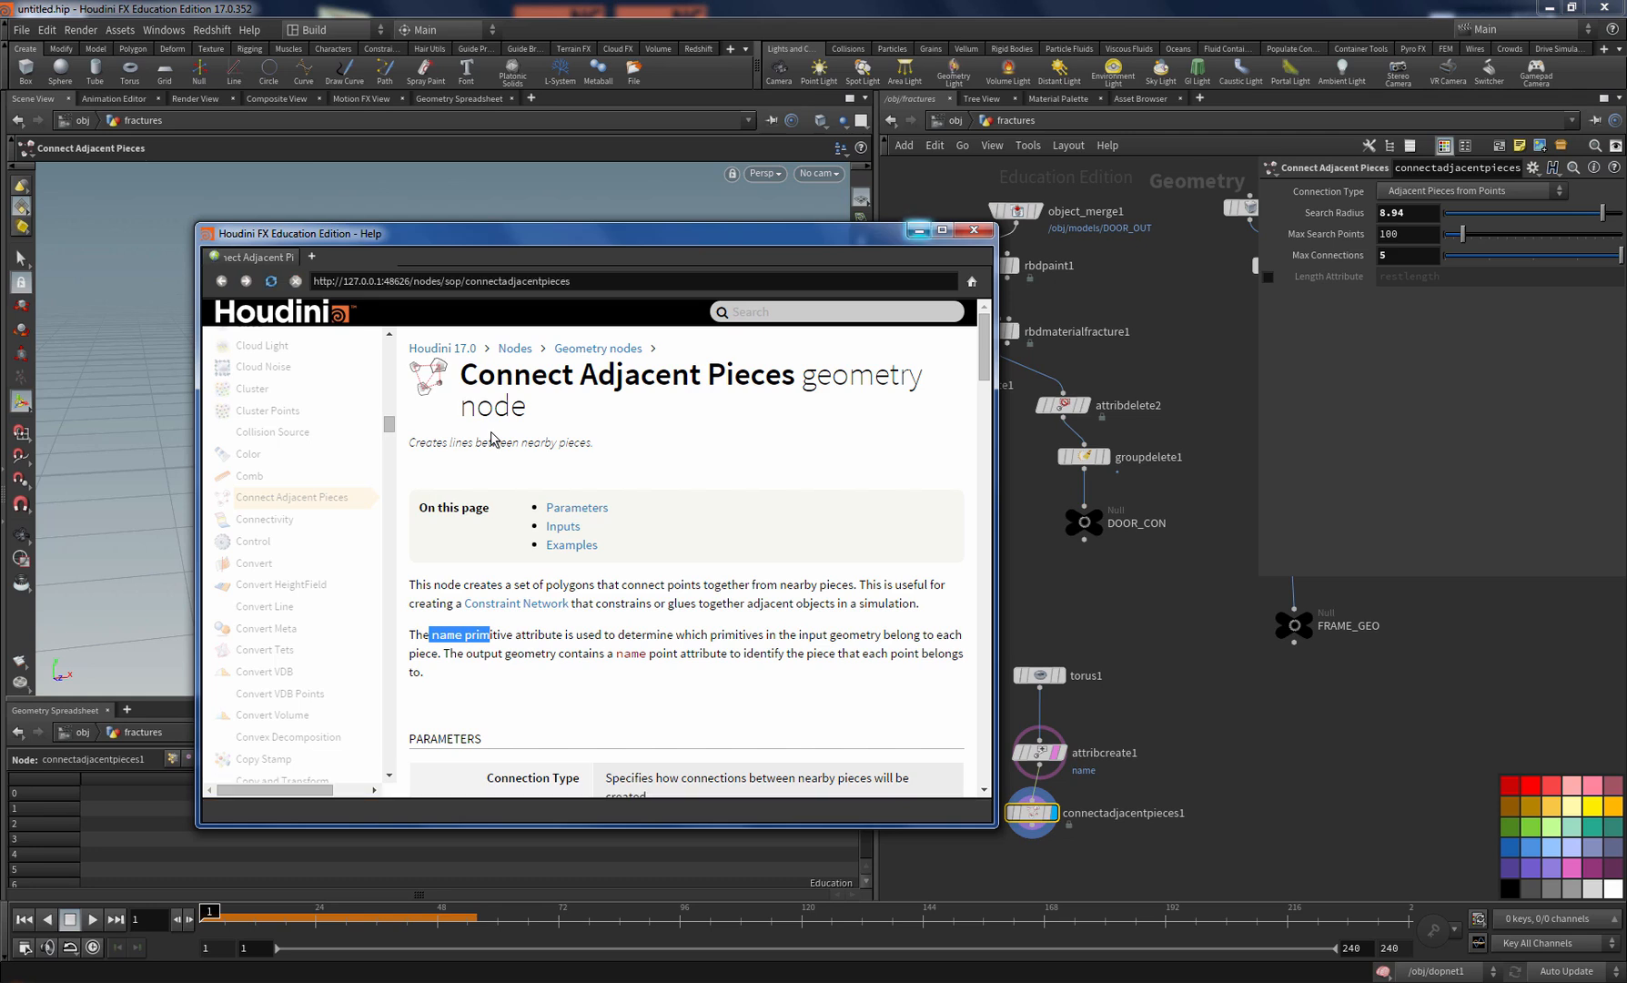
click(919, 229)
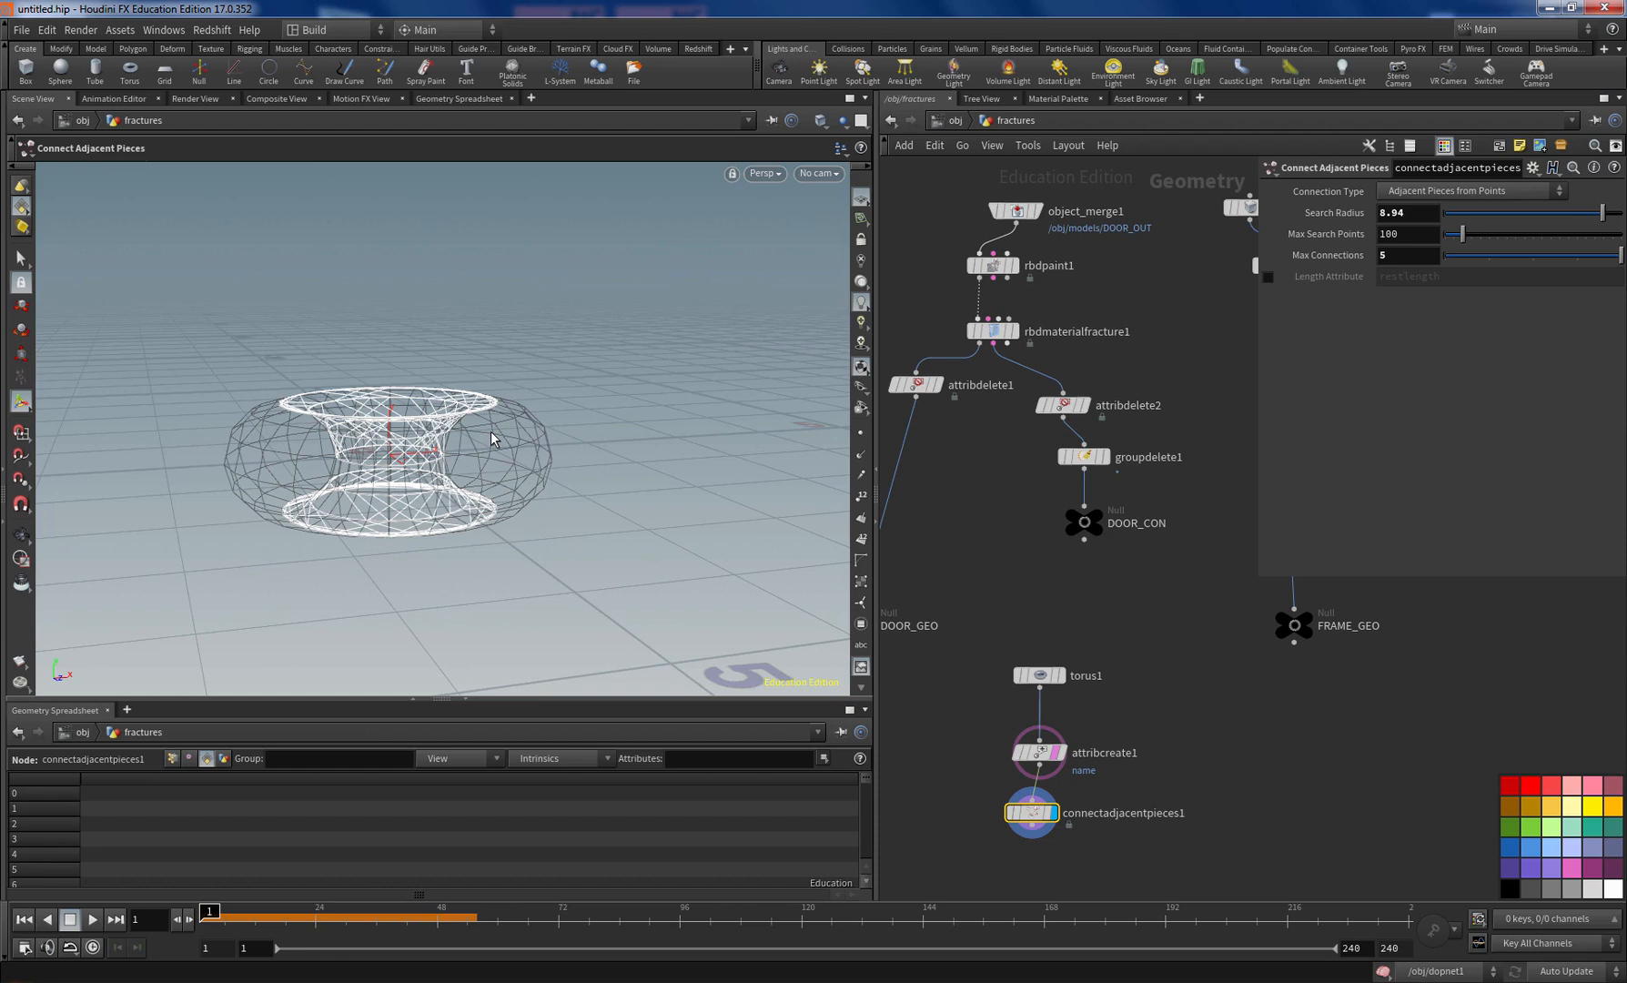
Step: Remove connectadjacentpieces1 and set attribcreate1's name string to torus for every primitive
mouse_move(1031, 813)
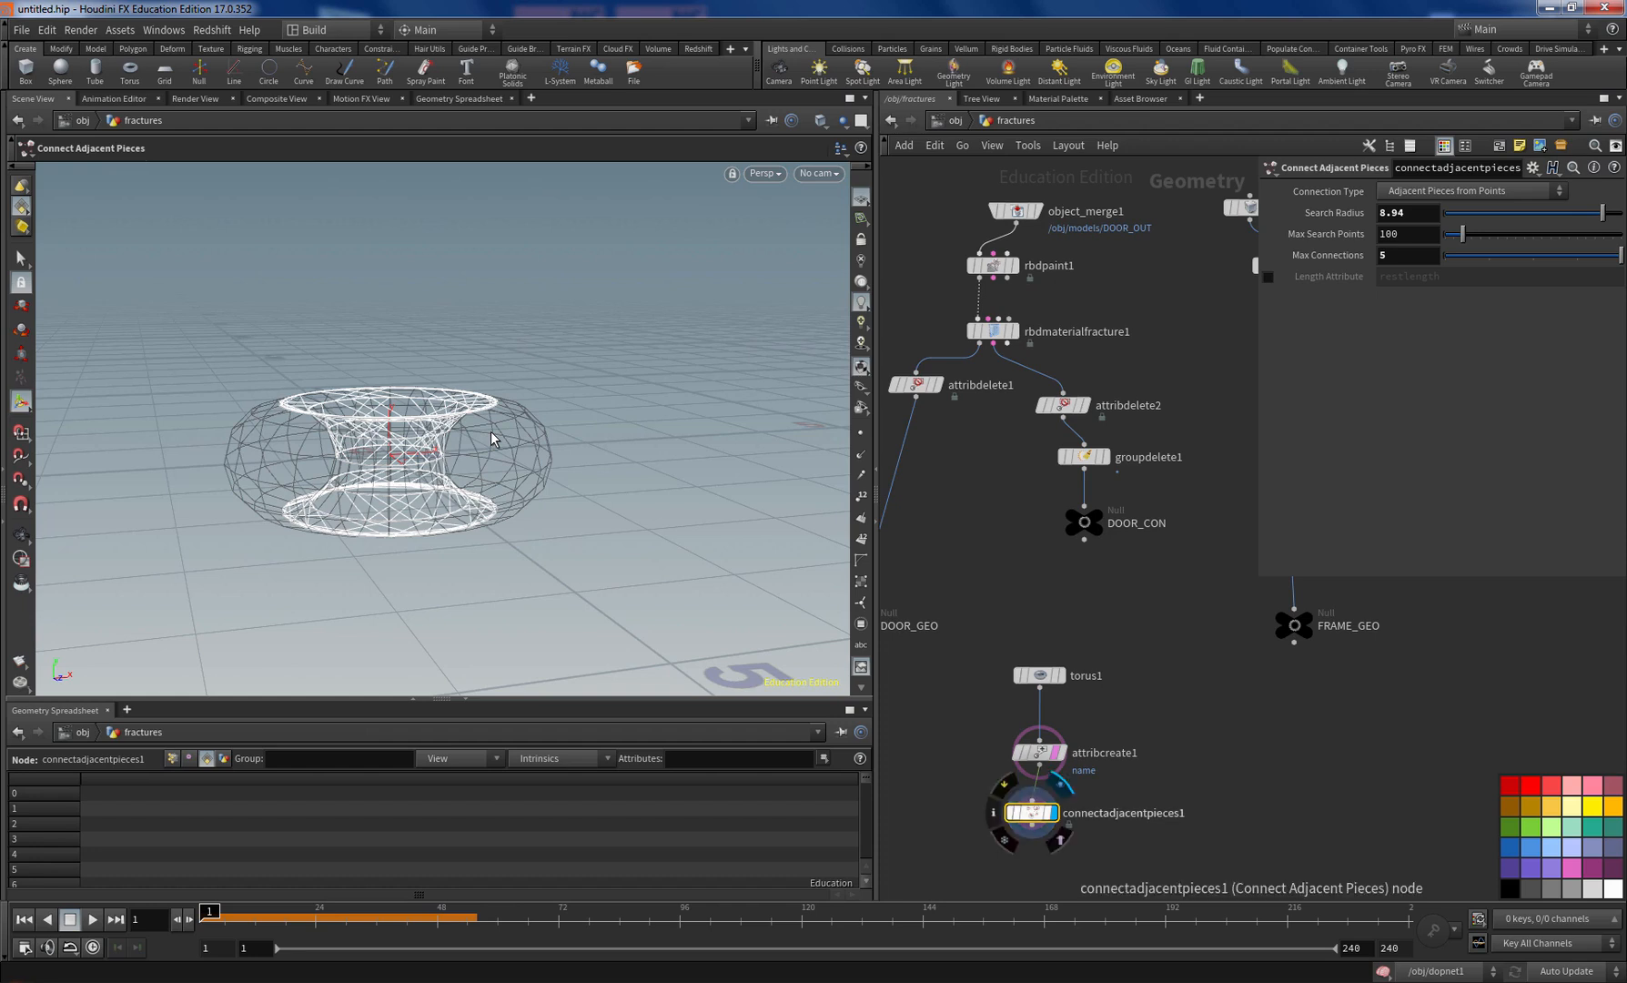
click(1038, 751)
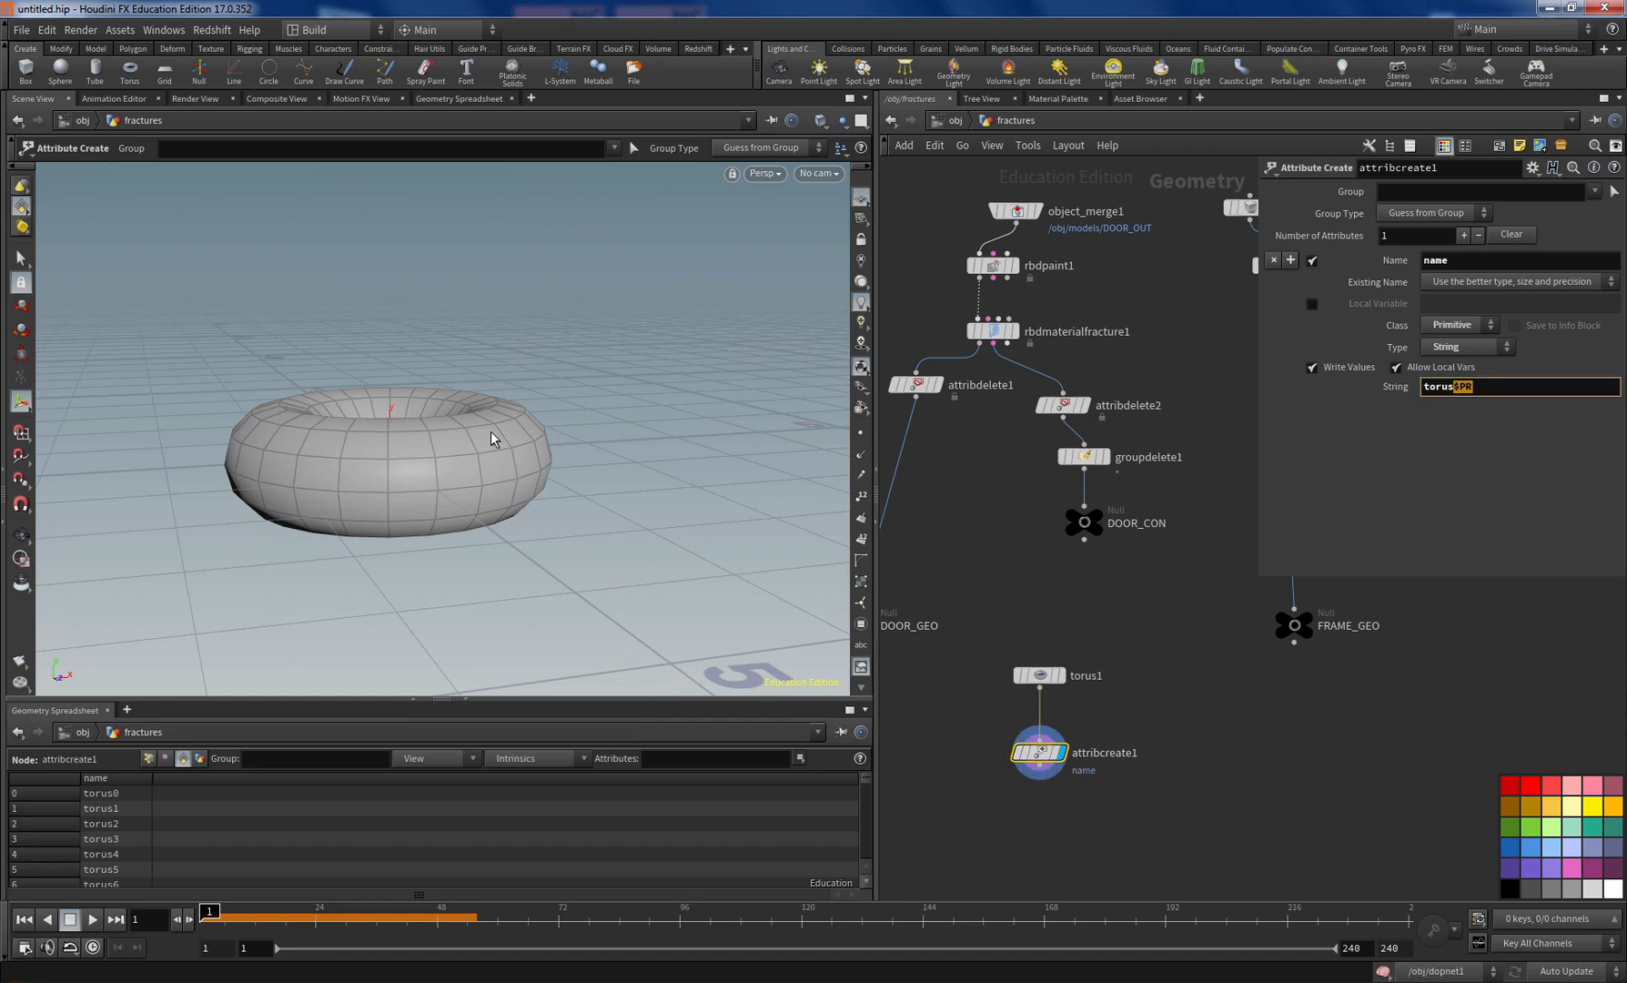
key(BackSpace)
key(Return)
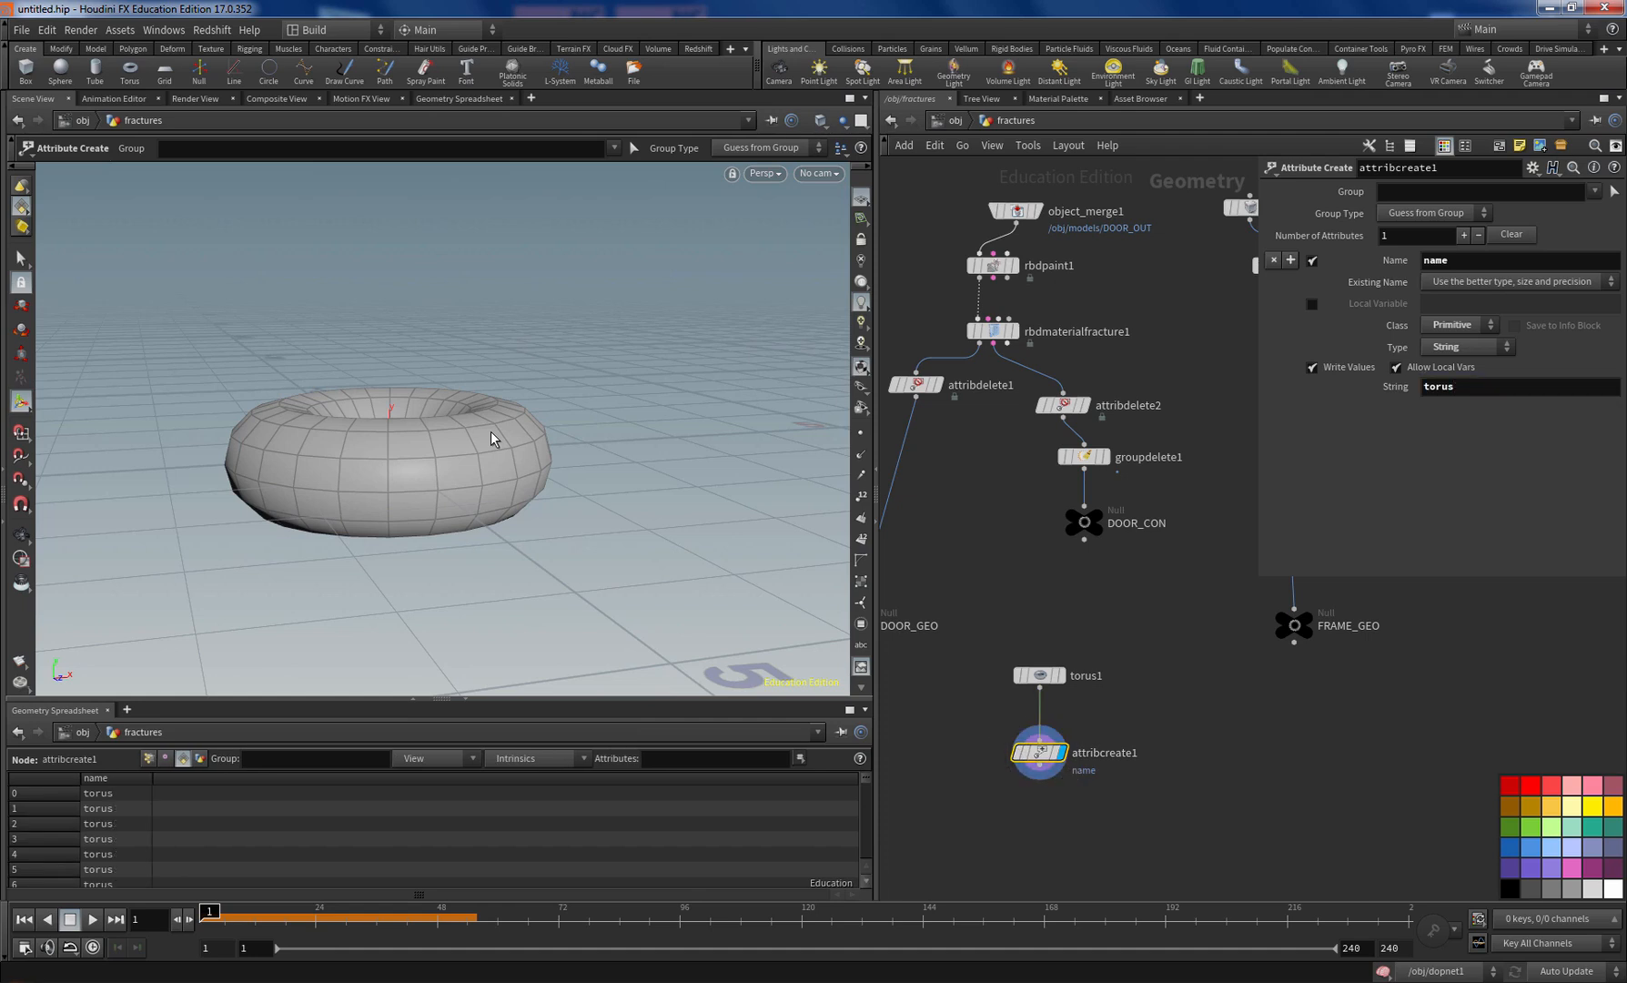
Step: Add a Sphere node beside torus1 and set its Primitive Type to Polygon Mesh
key(Tab)
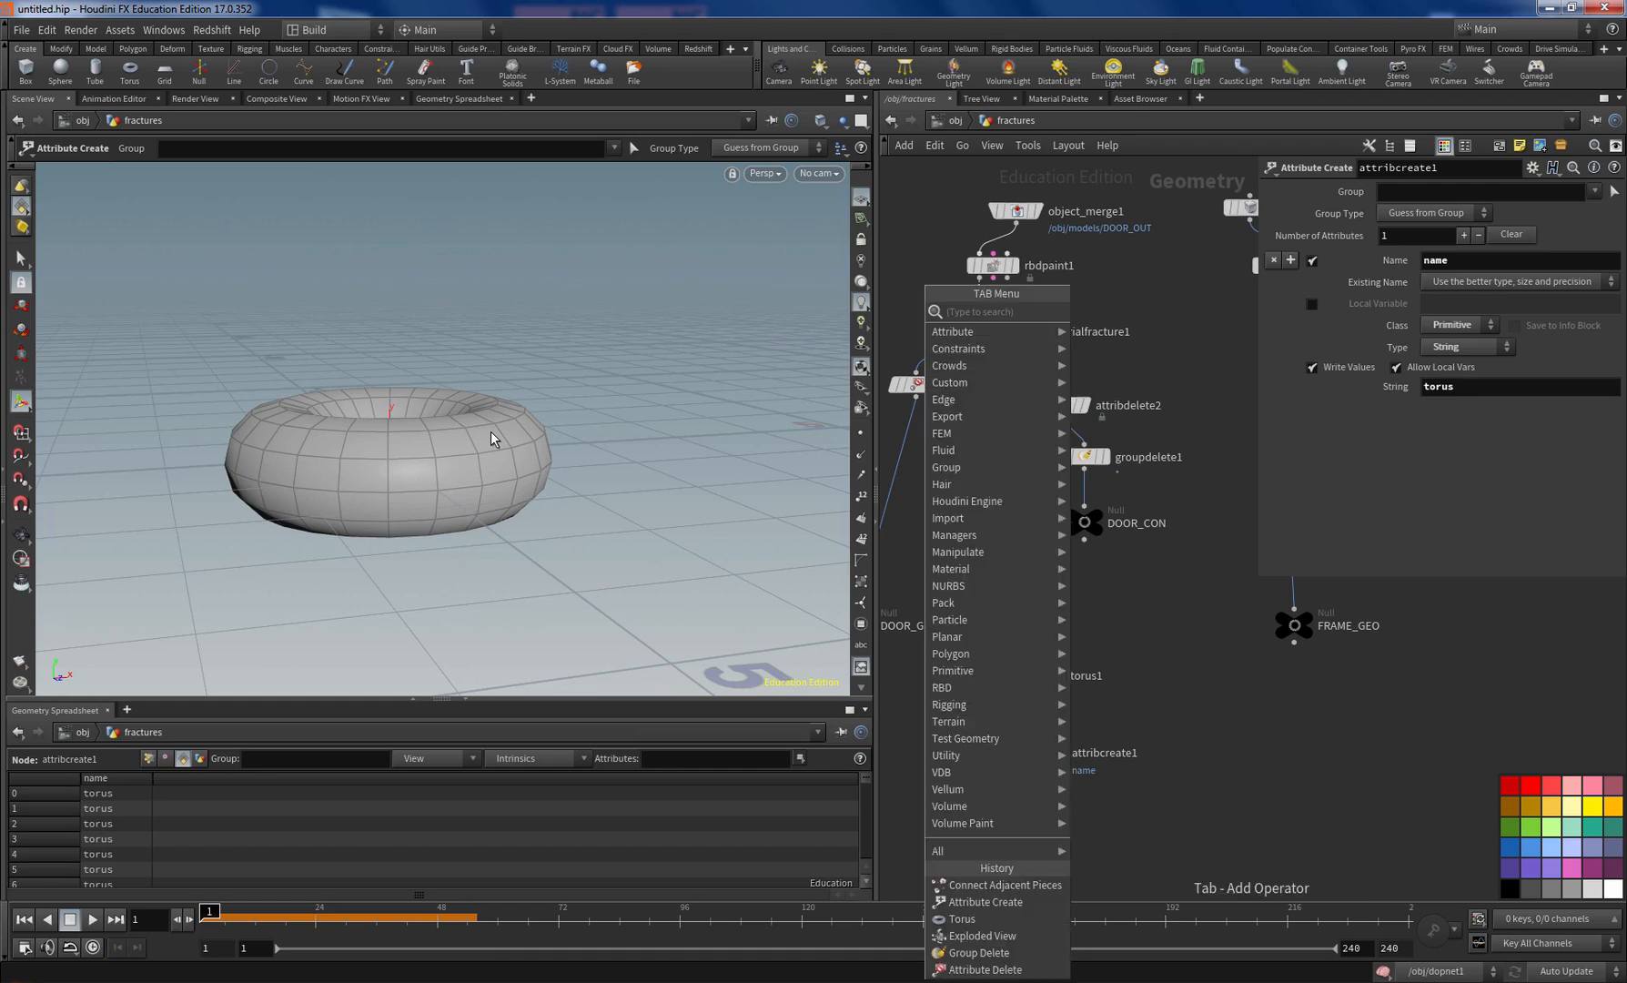
text(sphere)
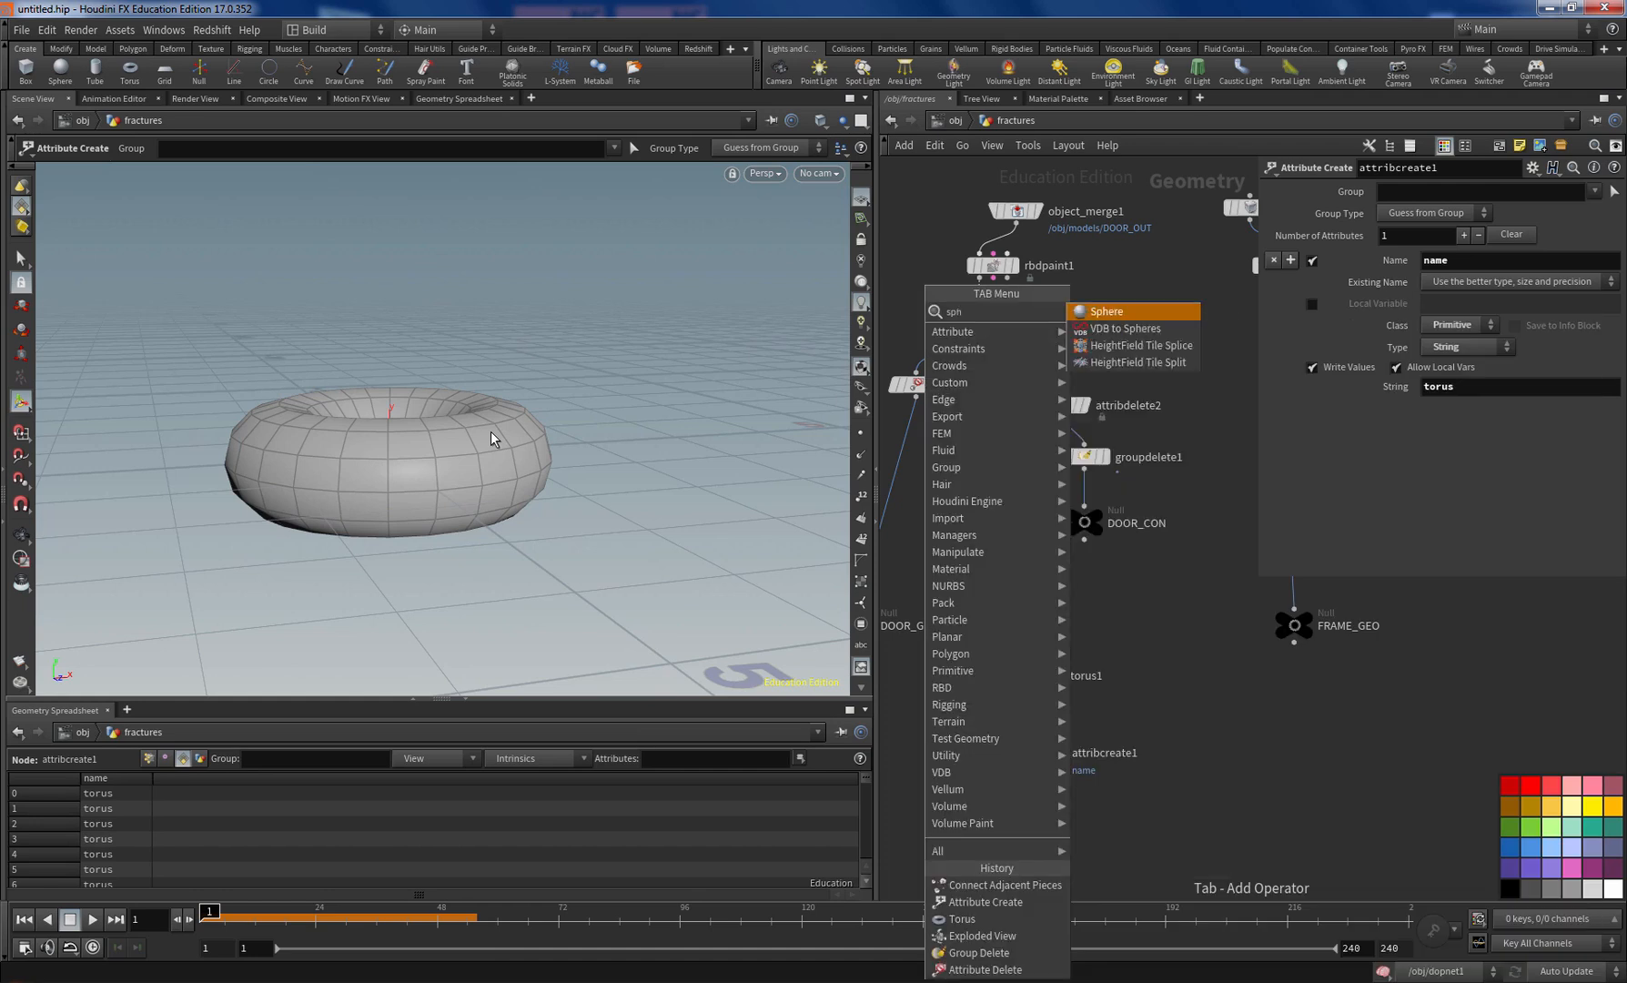
key(Return)
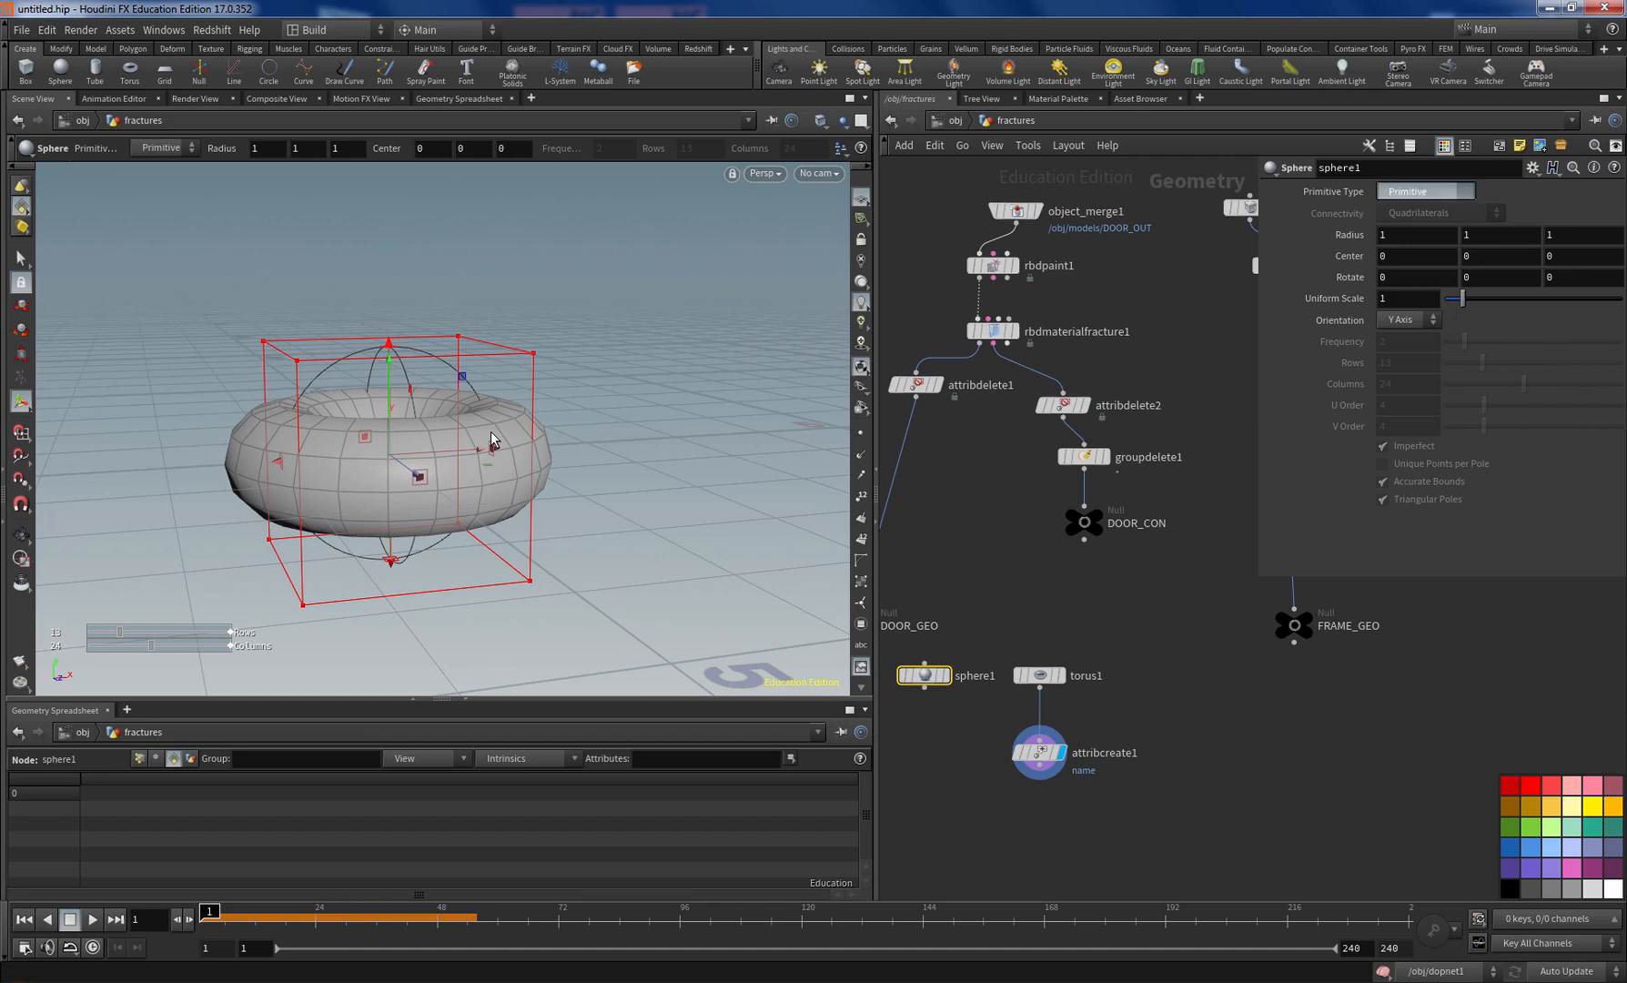
click(1425, 190)
key(Return)
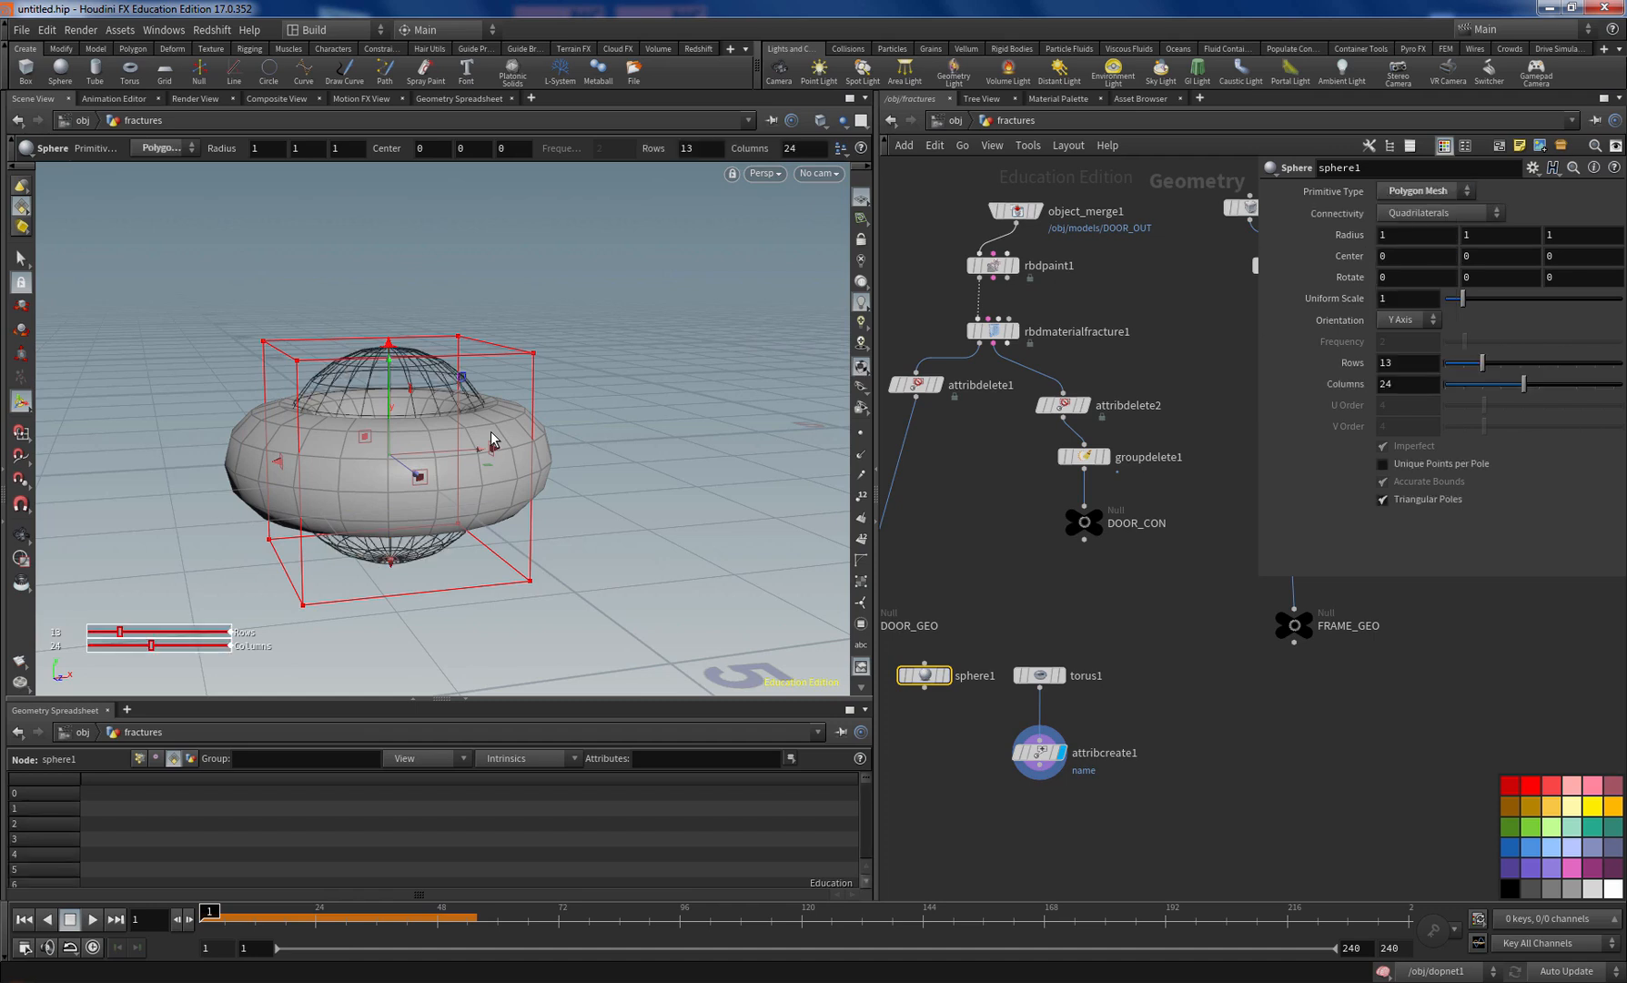
Step: Duplicate attribcreate1, feed the copy from sphere1, and set its name string to sphere
alt+drag(1039, 753, 938, 753)
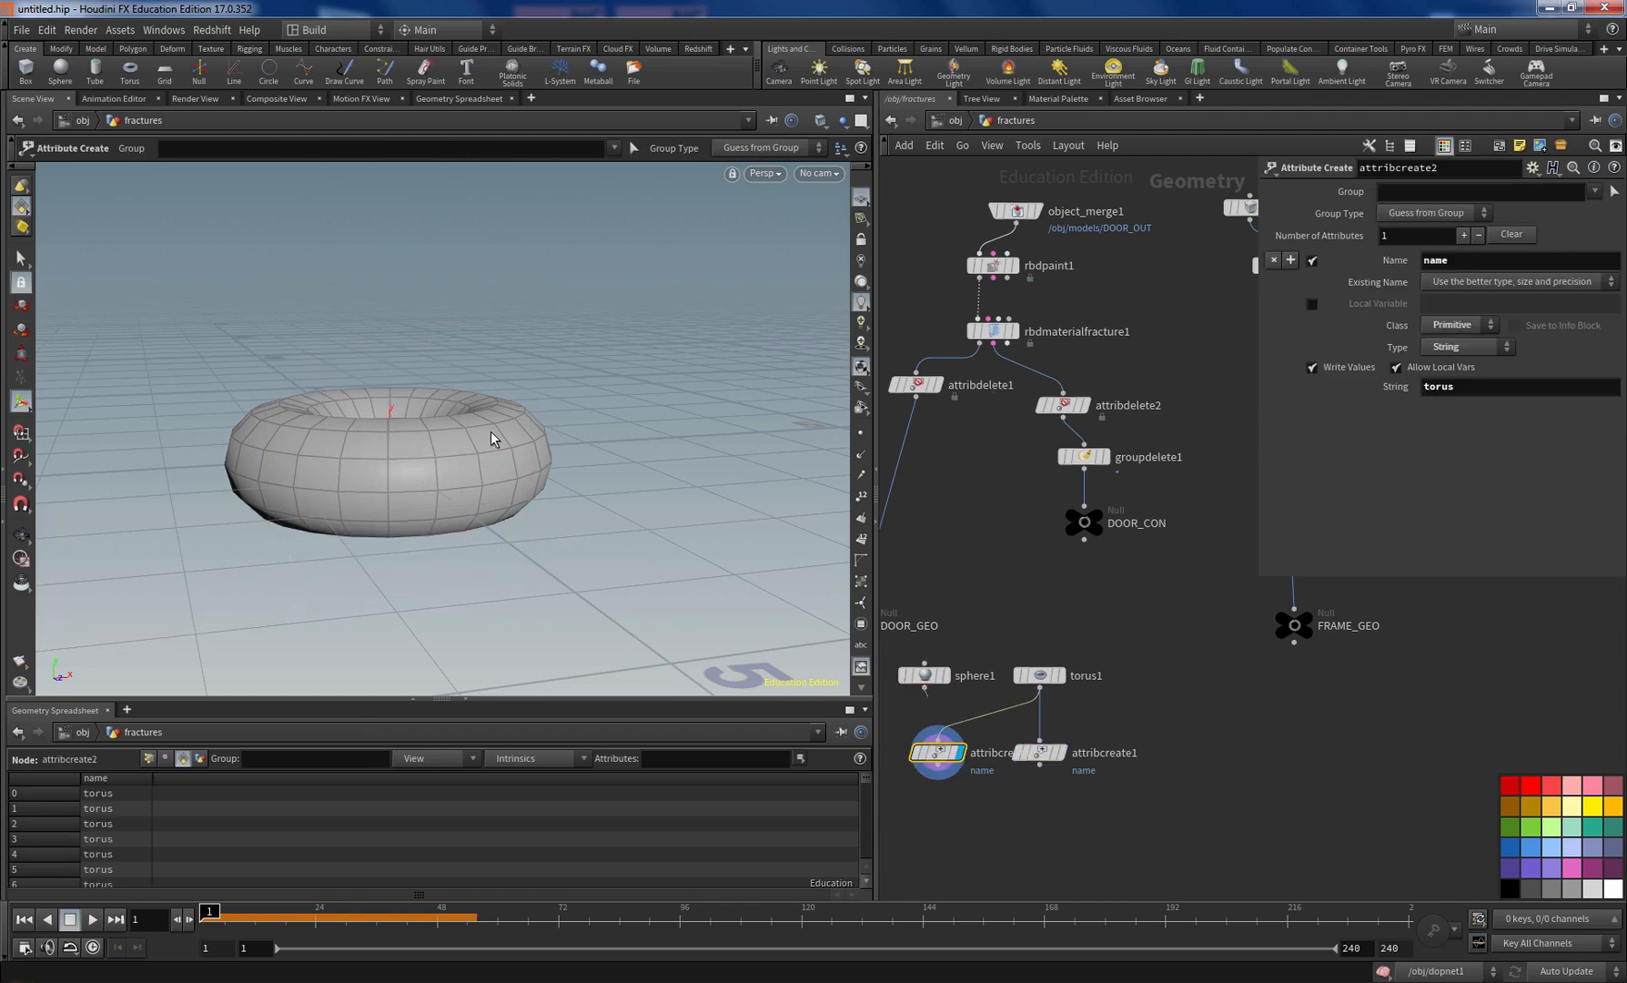
drag(925, 688, 937, 740)
text(sphere)
key(Return)
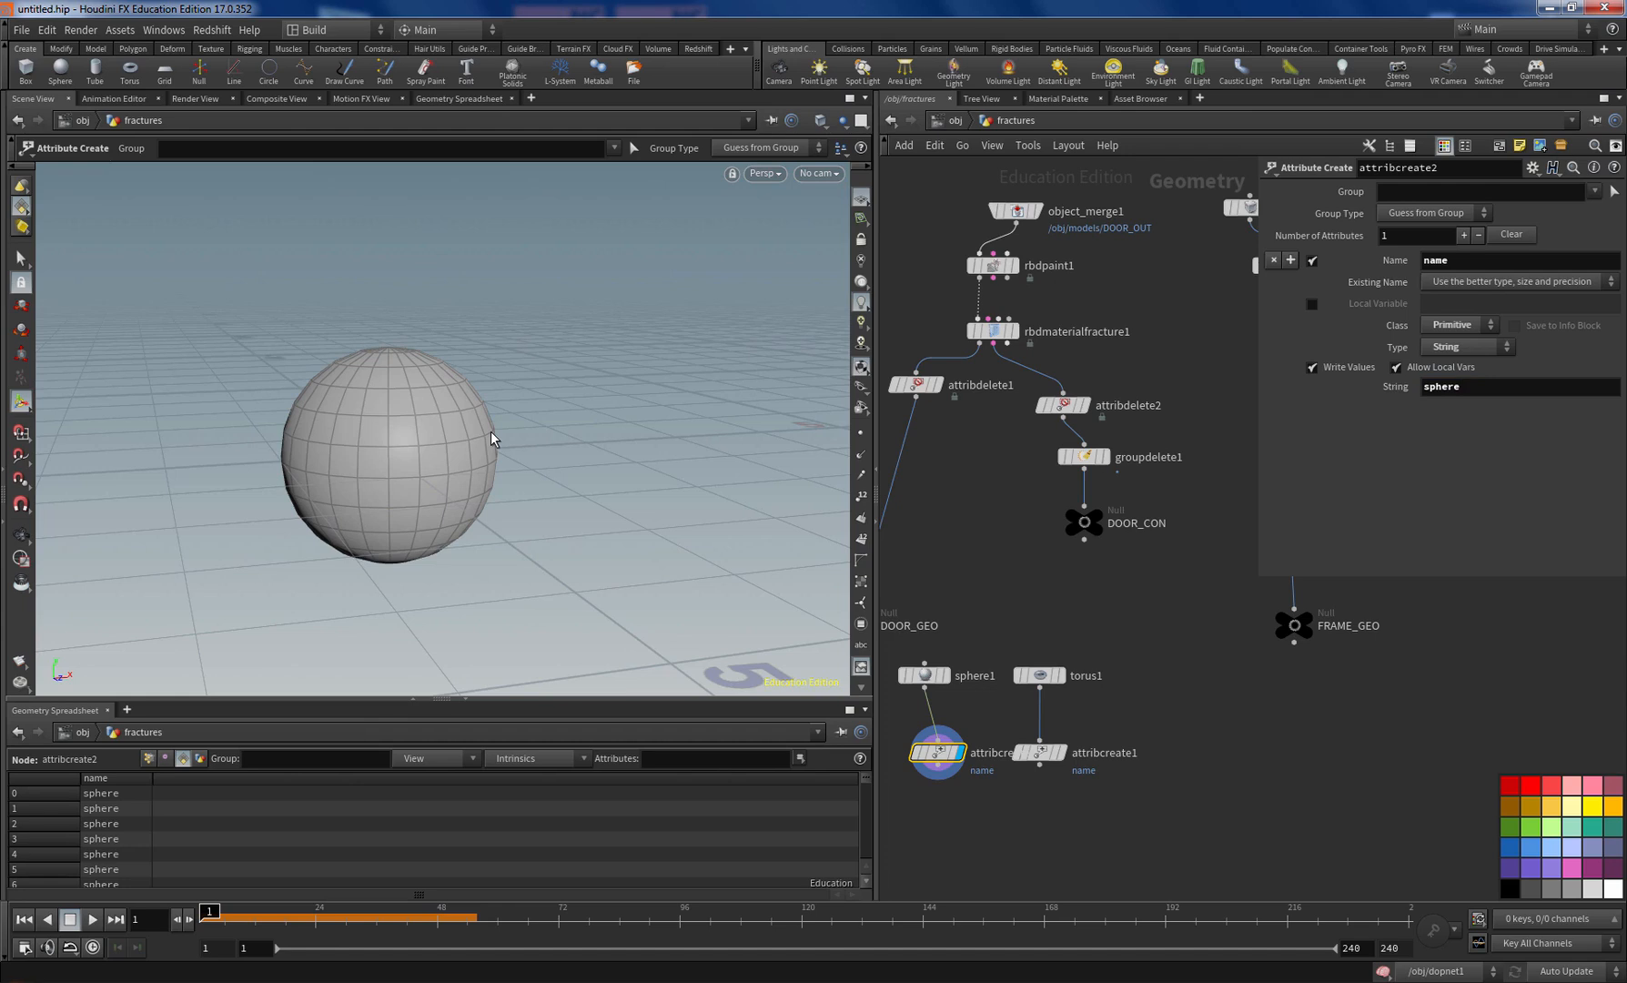
Step: Add a Merge node and connect the sphere's and the torus's Attribute Create nodes into it
key(Tab)
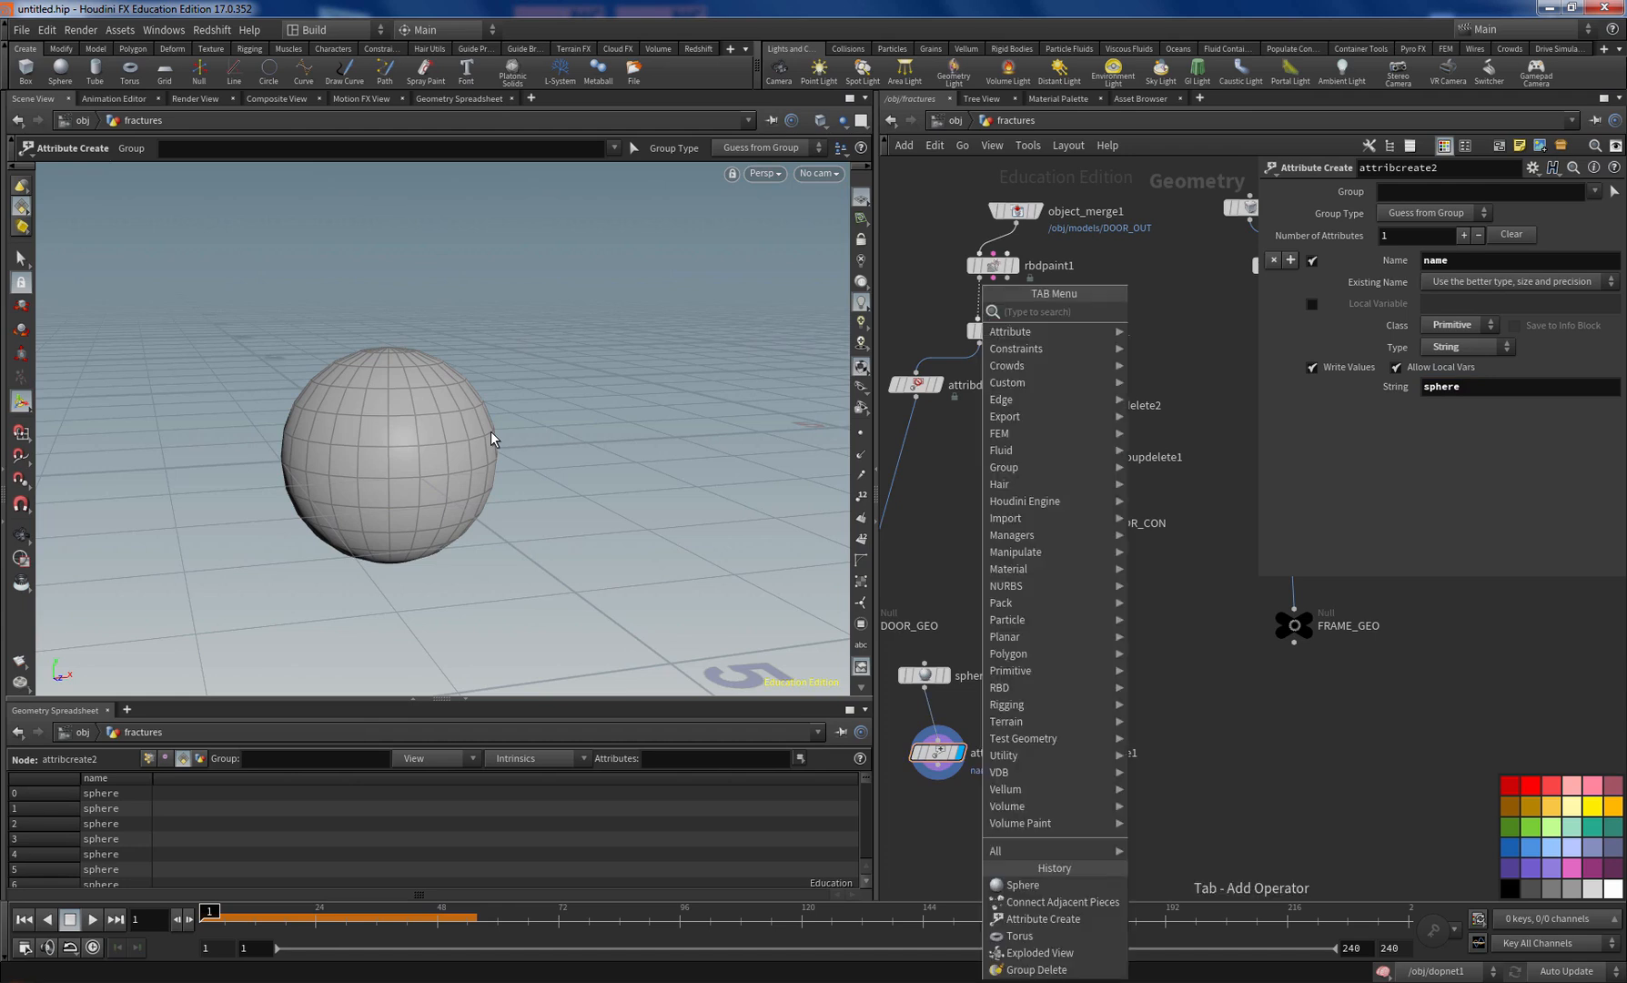
text(merge)
key(Return)
mouse_move(934, 781)
mouse_down()
mouse_move(1039, 753)
mouse_move(982, 809)
mouse_up()
middle_drag(1083, 847, 1103, 786)
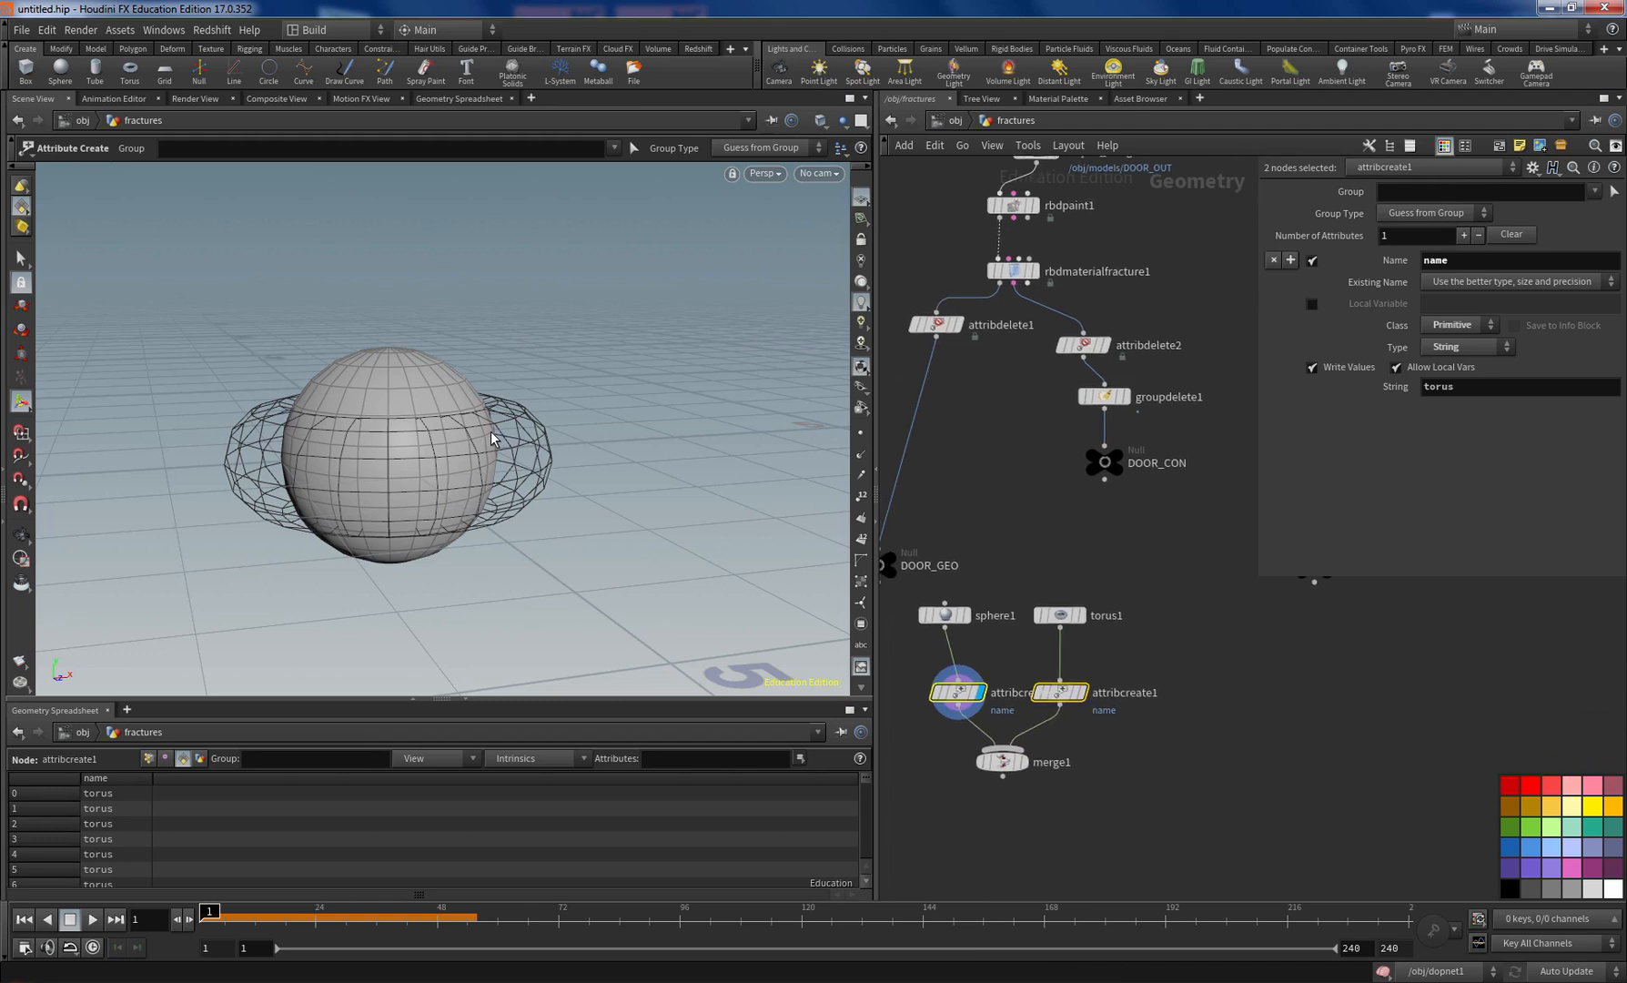
Step: Add a Connect Adjacent Pieces node below merge1, wire it to the merge output, and display it
key(Tab)
text(conn)
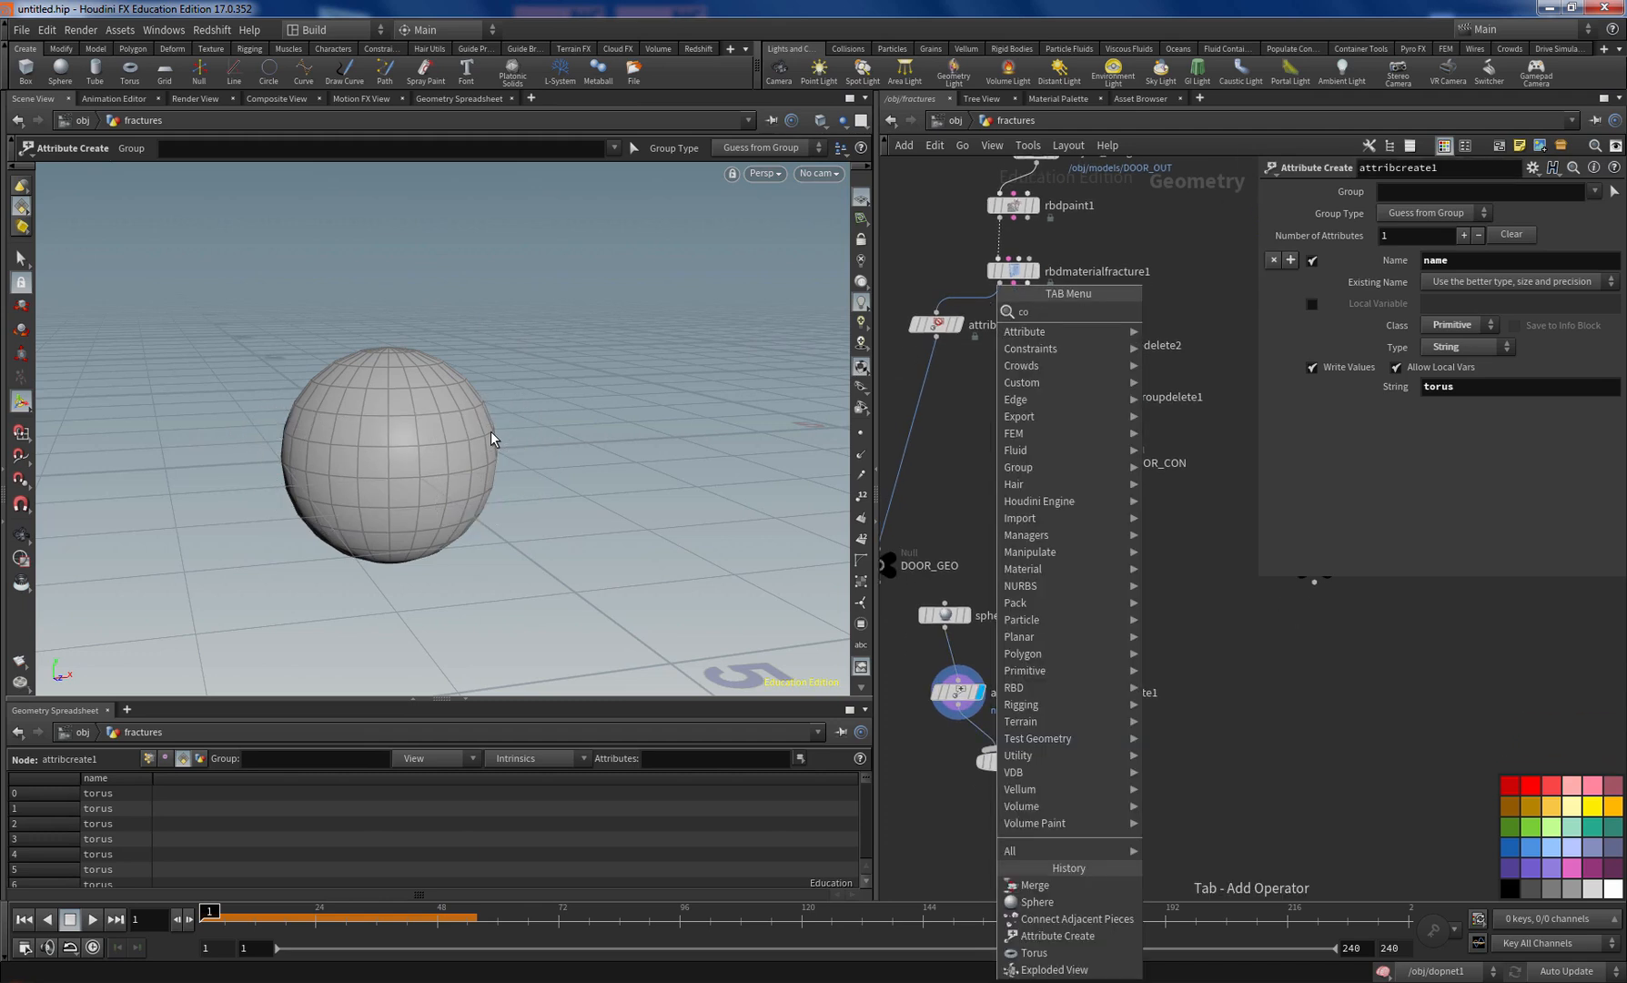
key(Return)
click(996, 804)
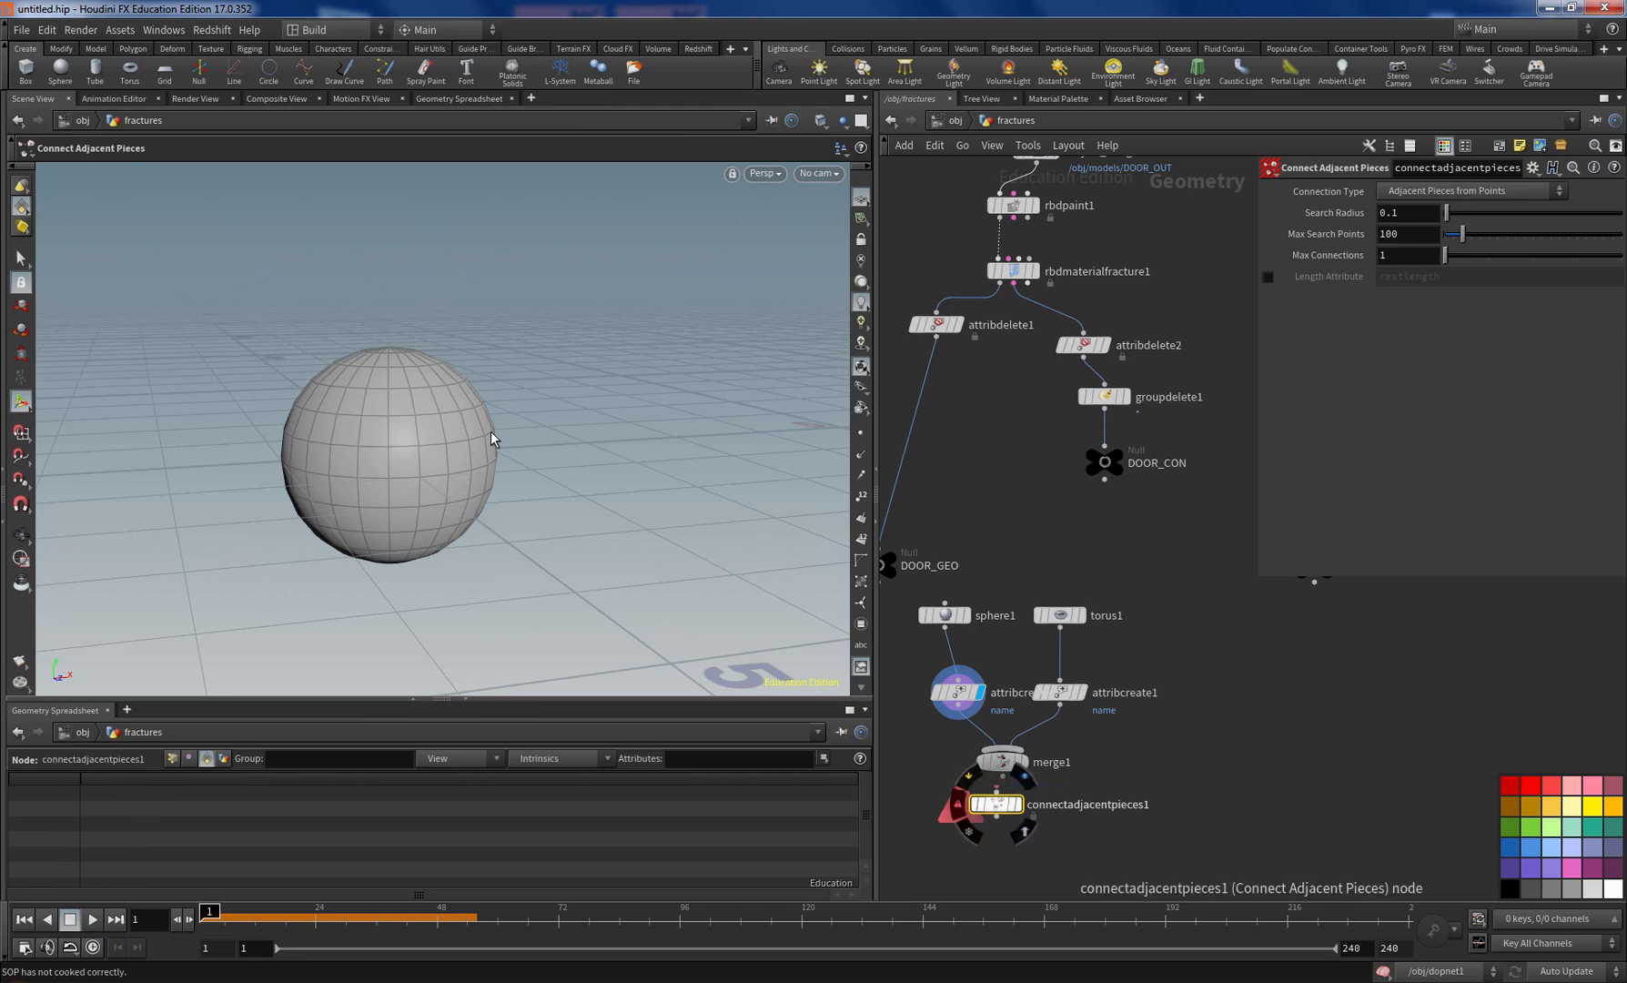
drag(996, 803, 1002, 822)
click(1002, 776)
click(1002, 810)
click(1025, 822)
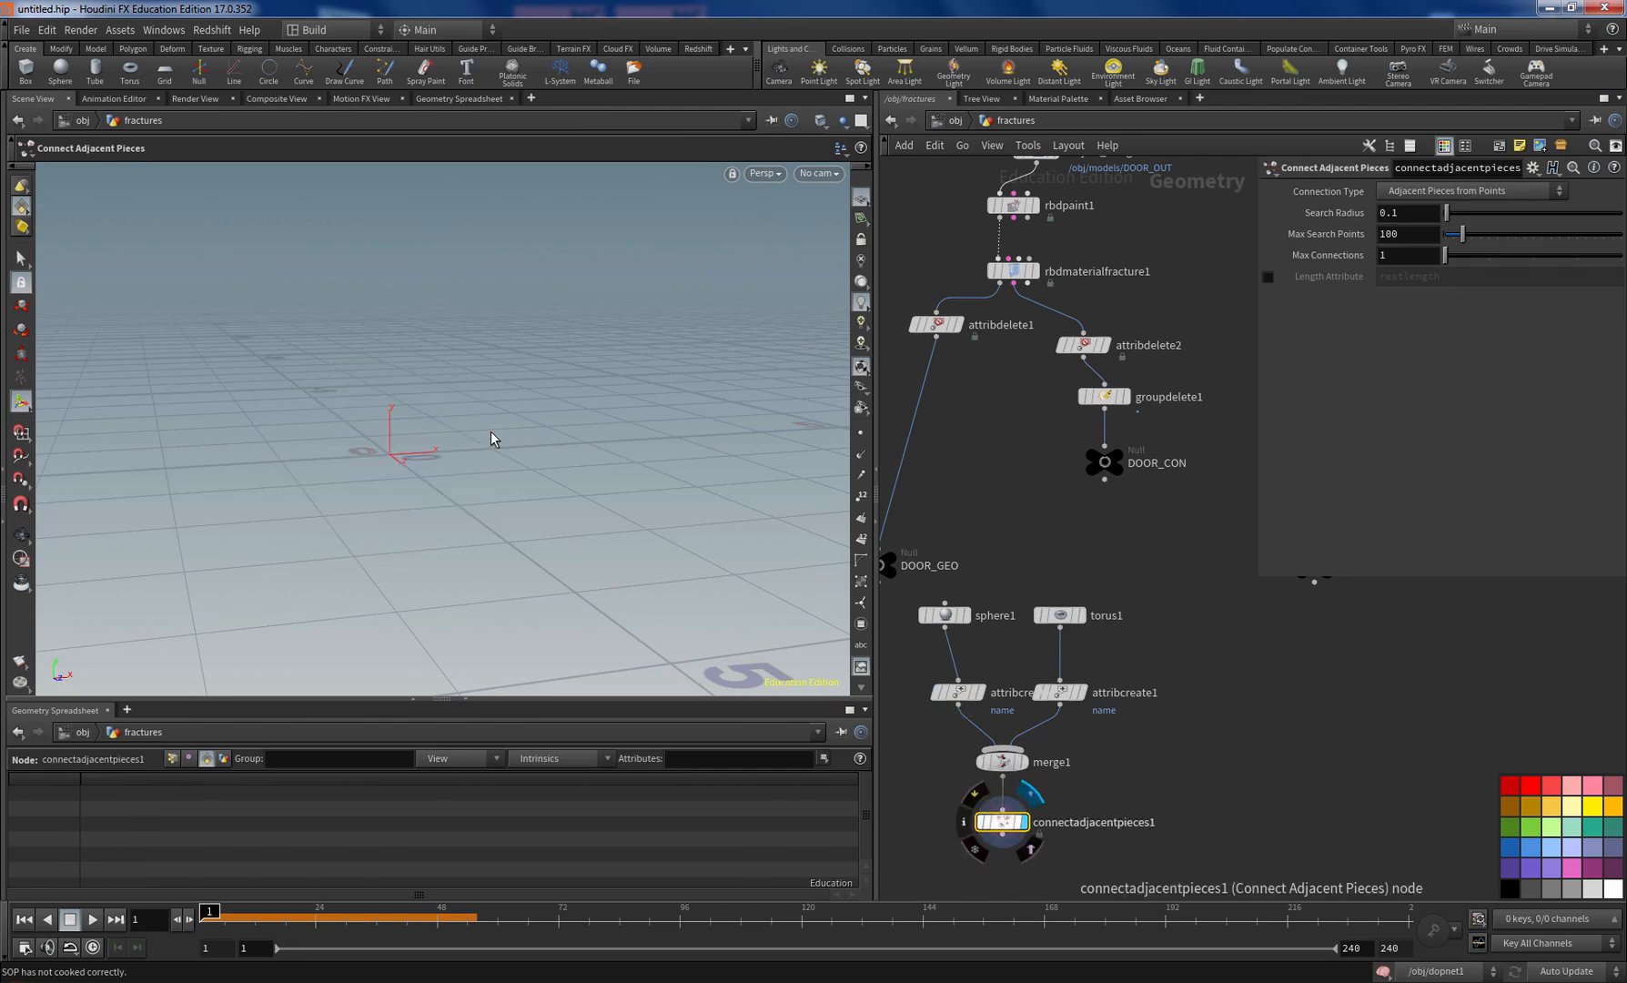
Step: Set the Search Radius to 5.91 and template merge1 to view the connections against the sphere and torus
drag(1447, 213, 1550, 213)
mouse_move(1002, 832)
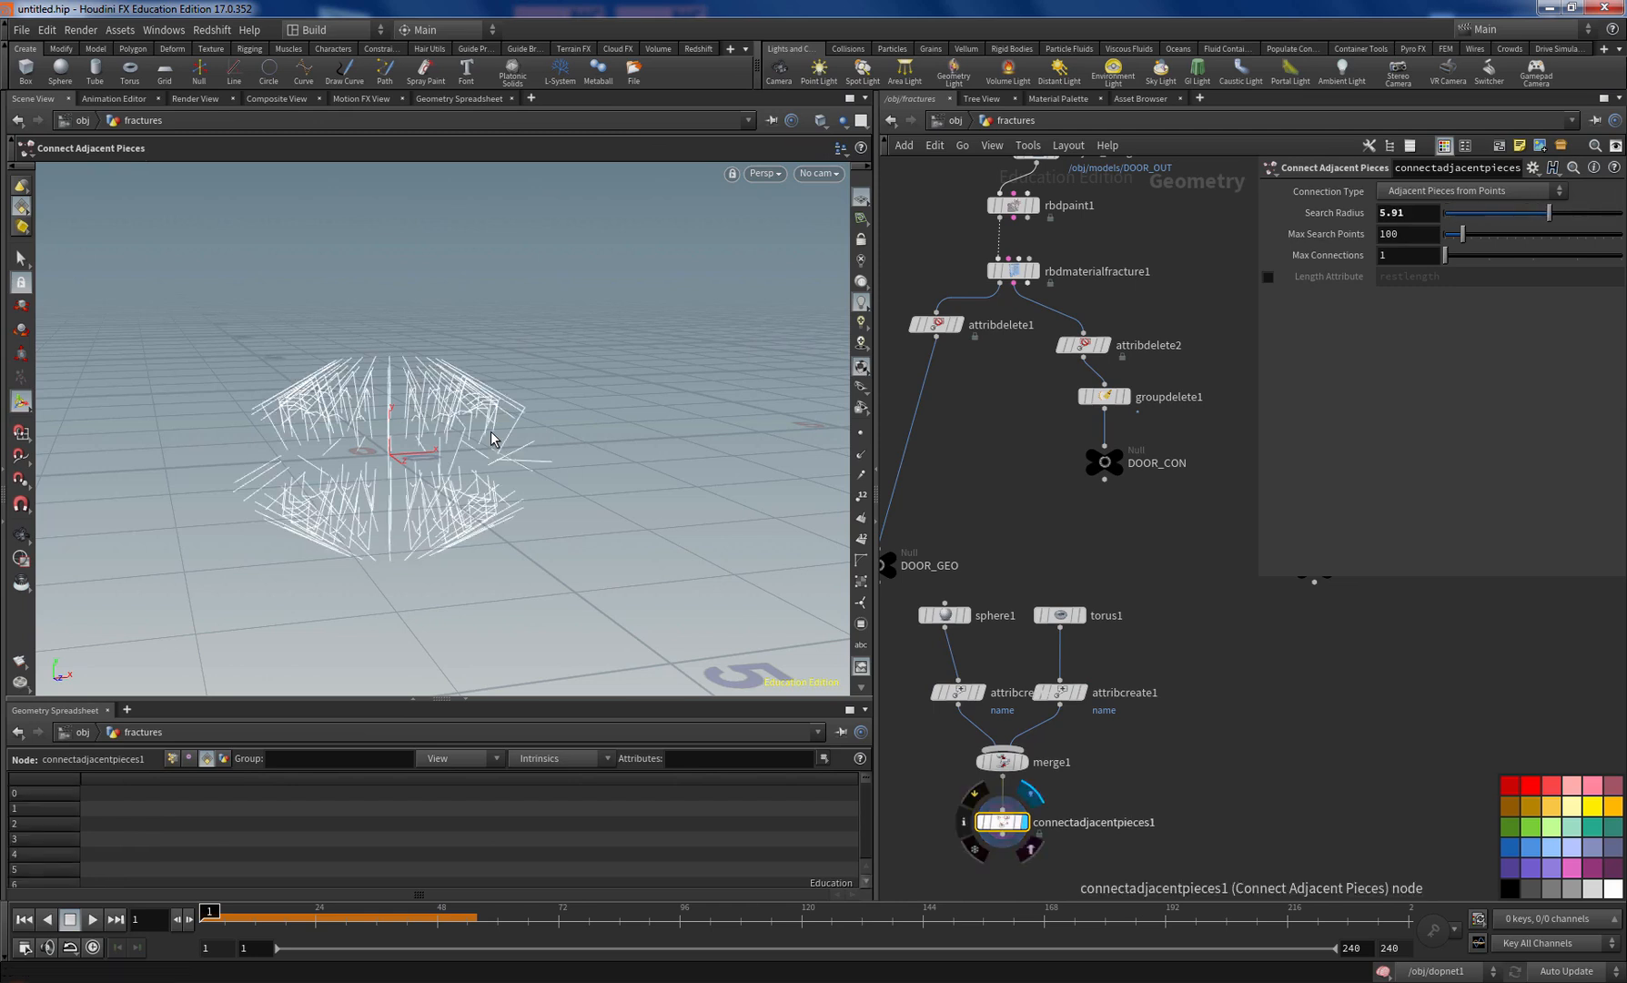
click(1029, 788)
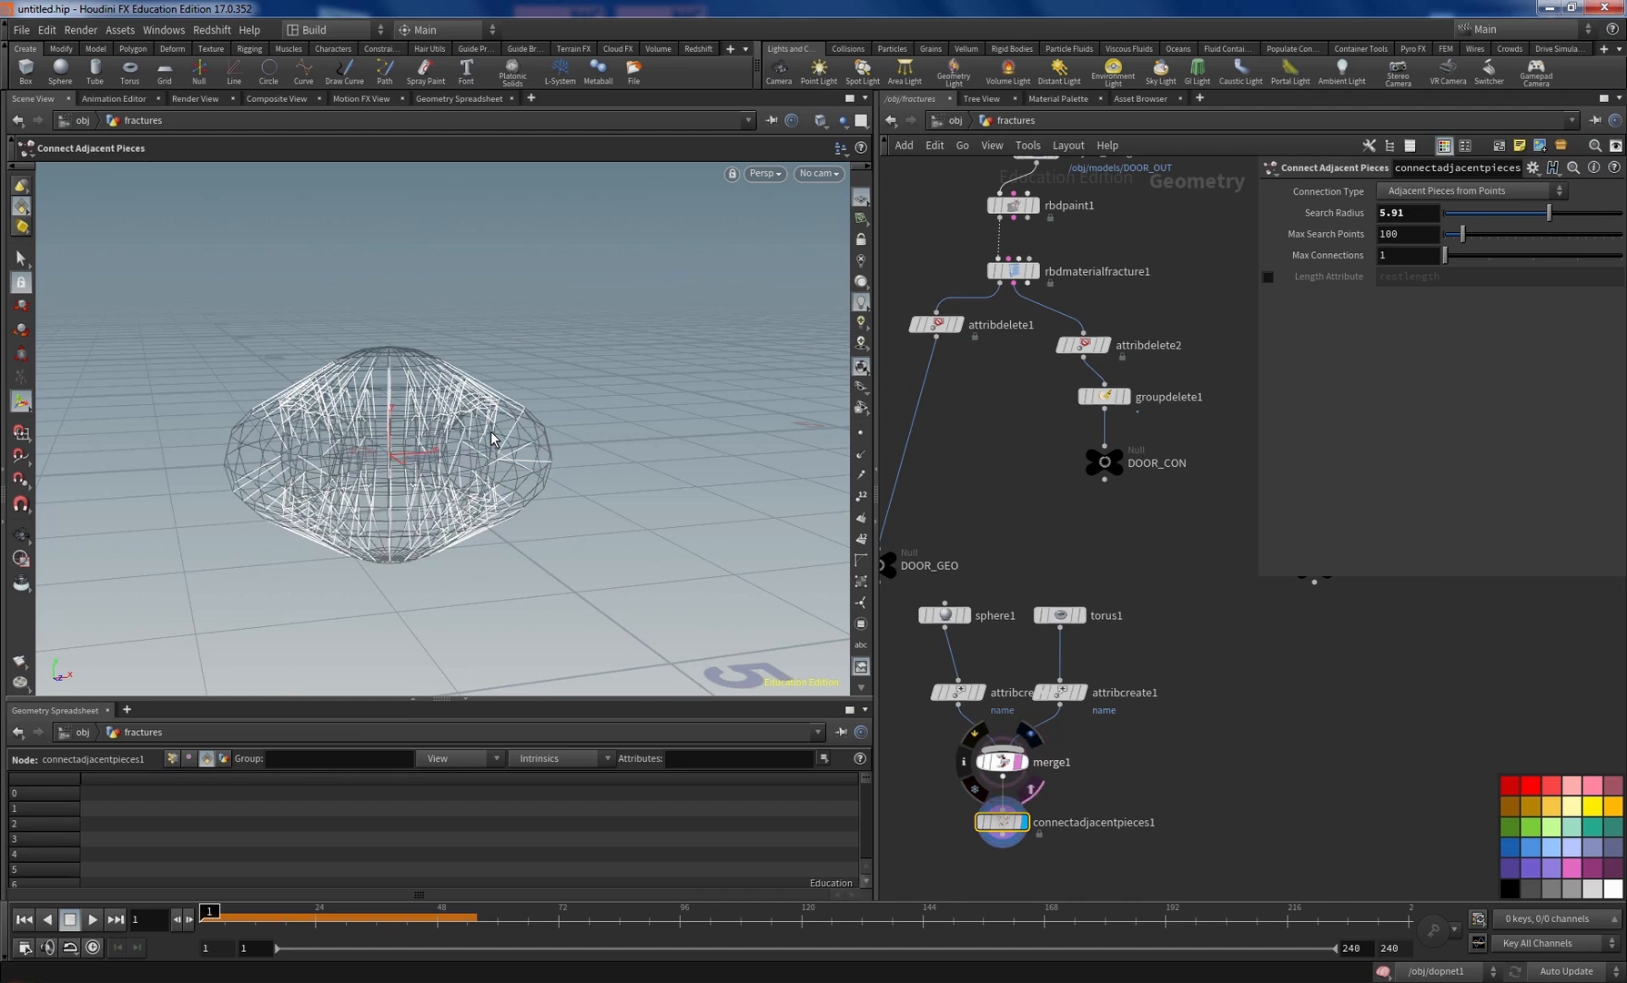
mouse_move(492, 439)
alt+mouse_down()
mouse_move(428, 422)
mouse_move(446, 455)
mouse_move(455, 439)
alt+mouse_up()
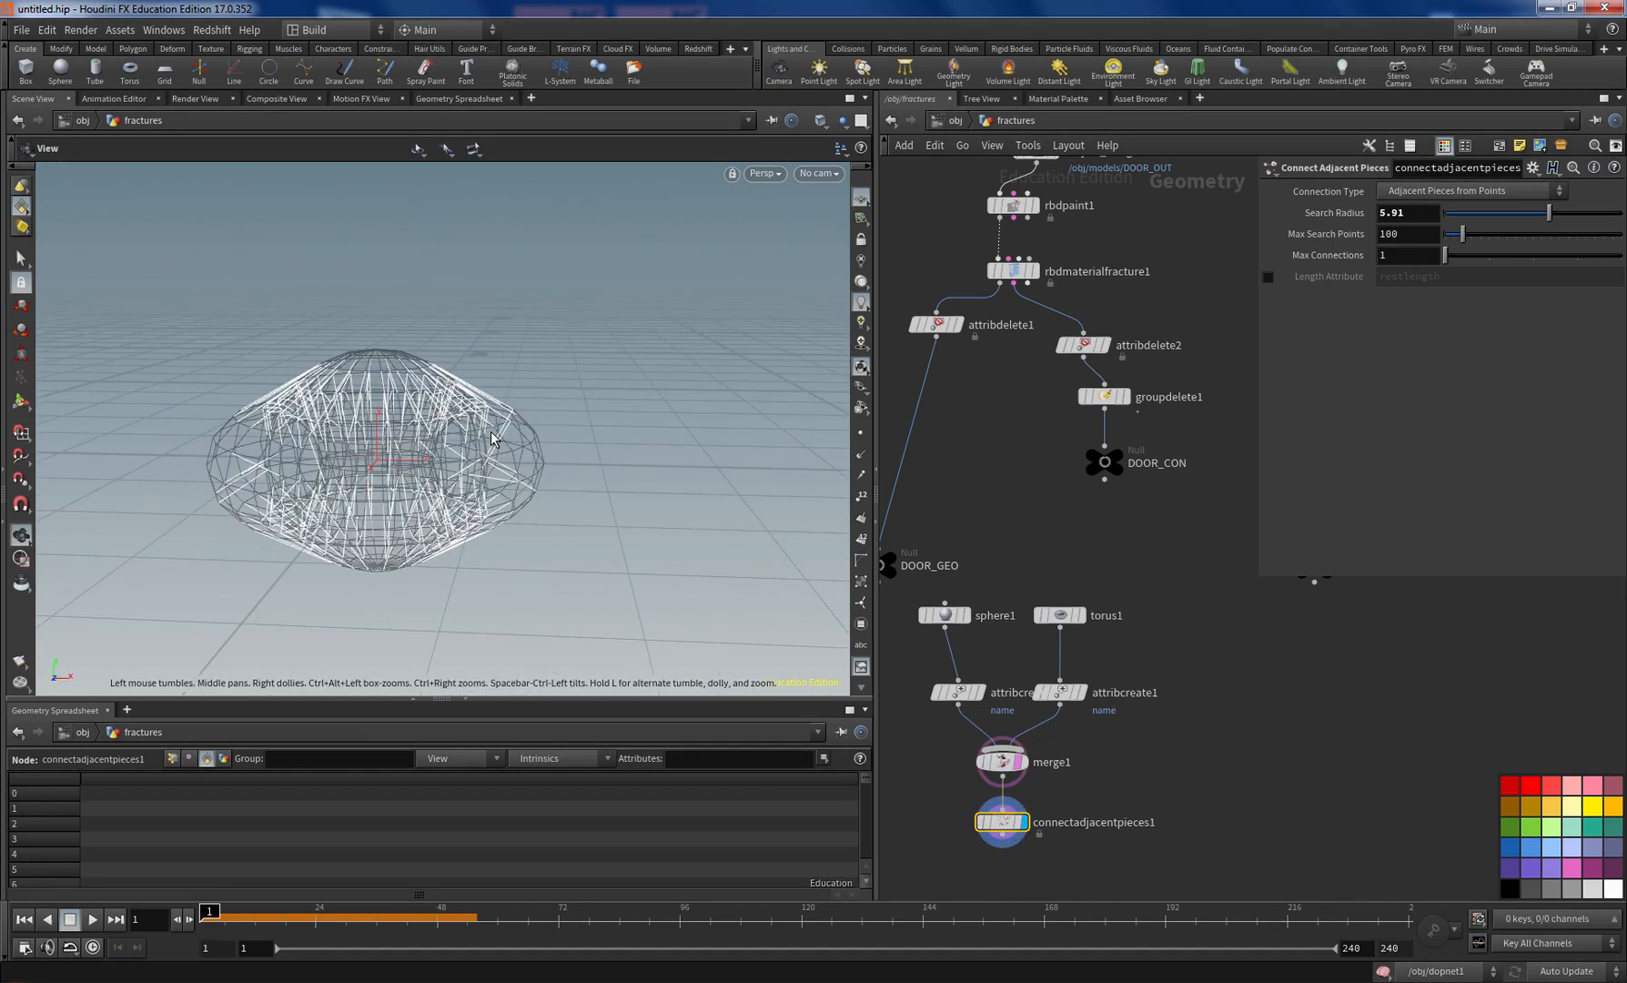
key(Return)
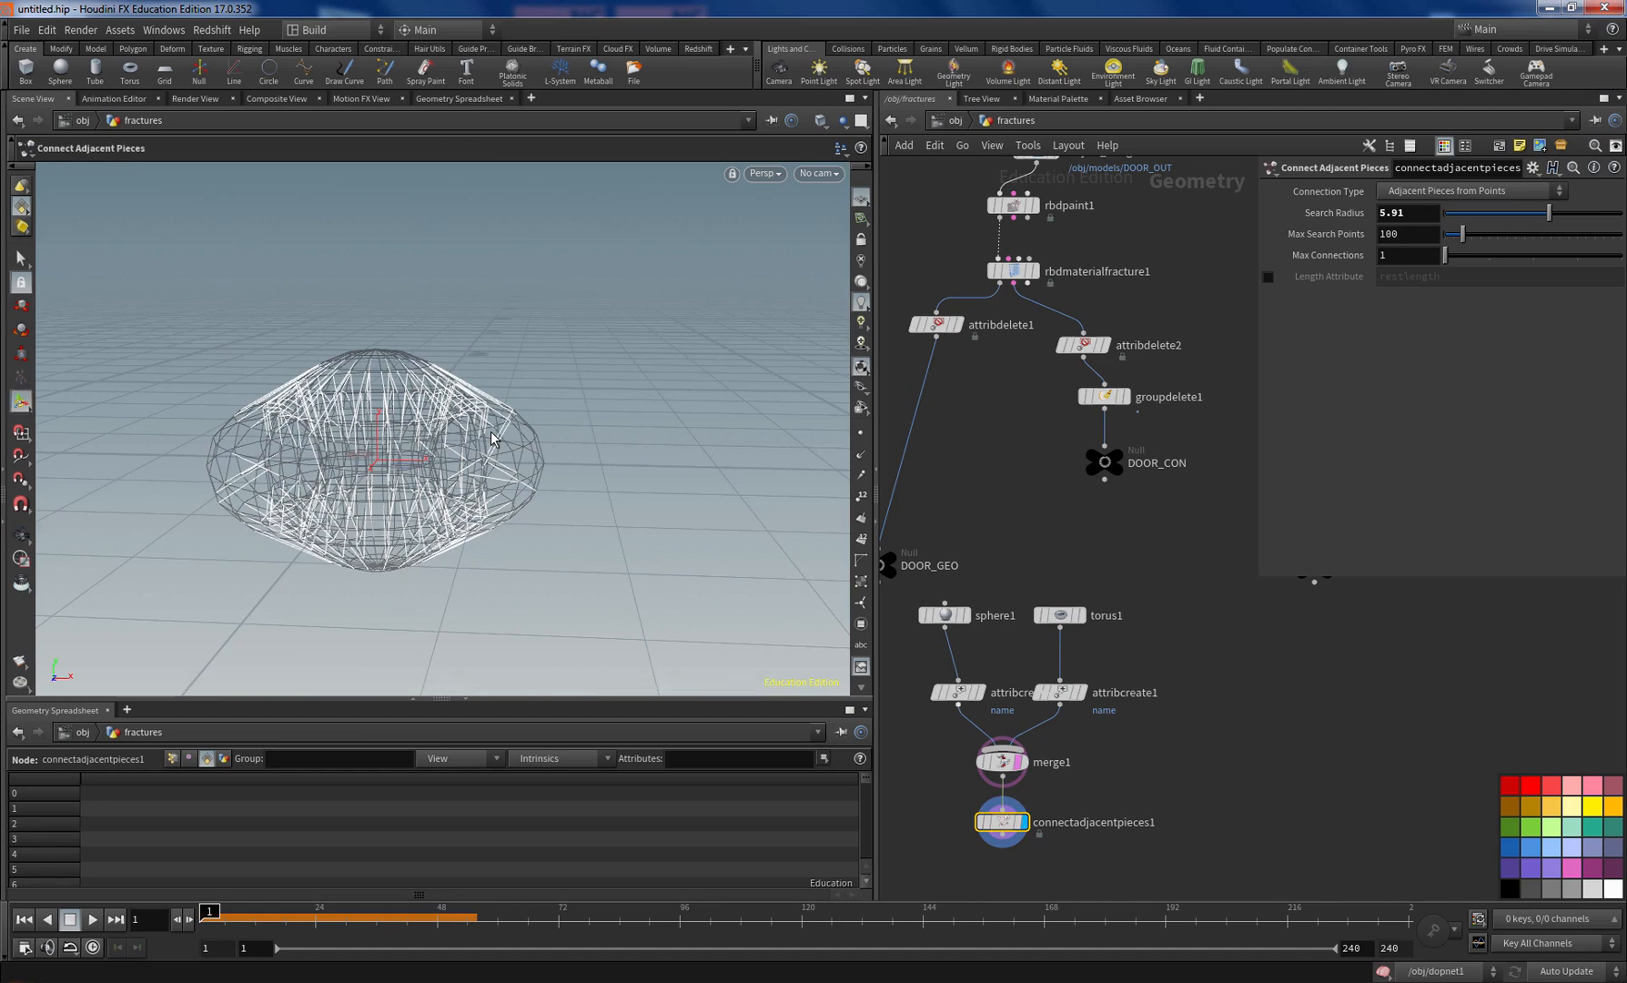
alt+drag(491, 439, 482, 384)
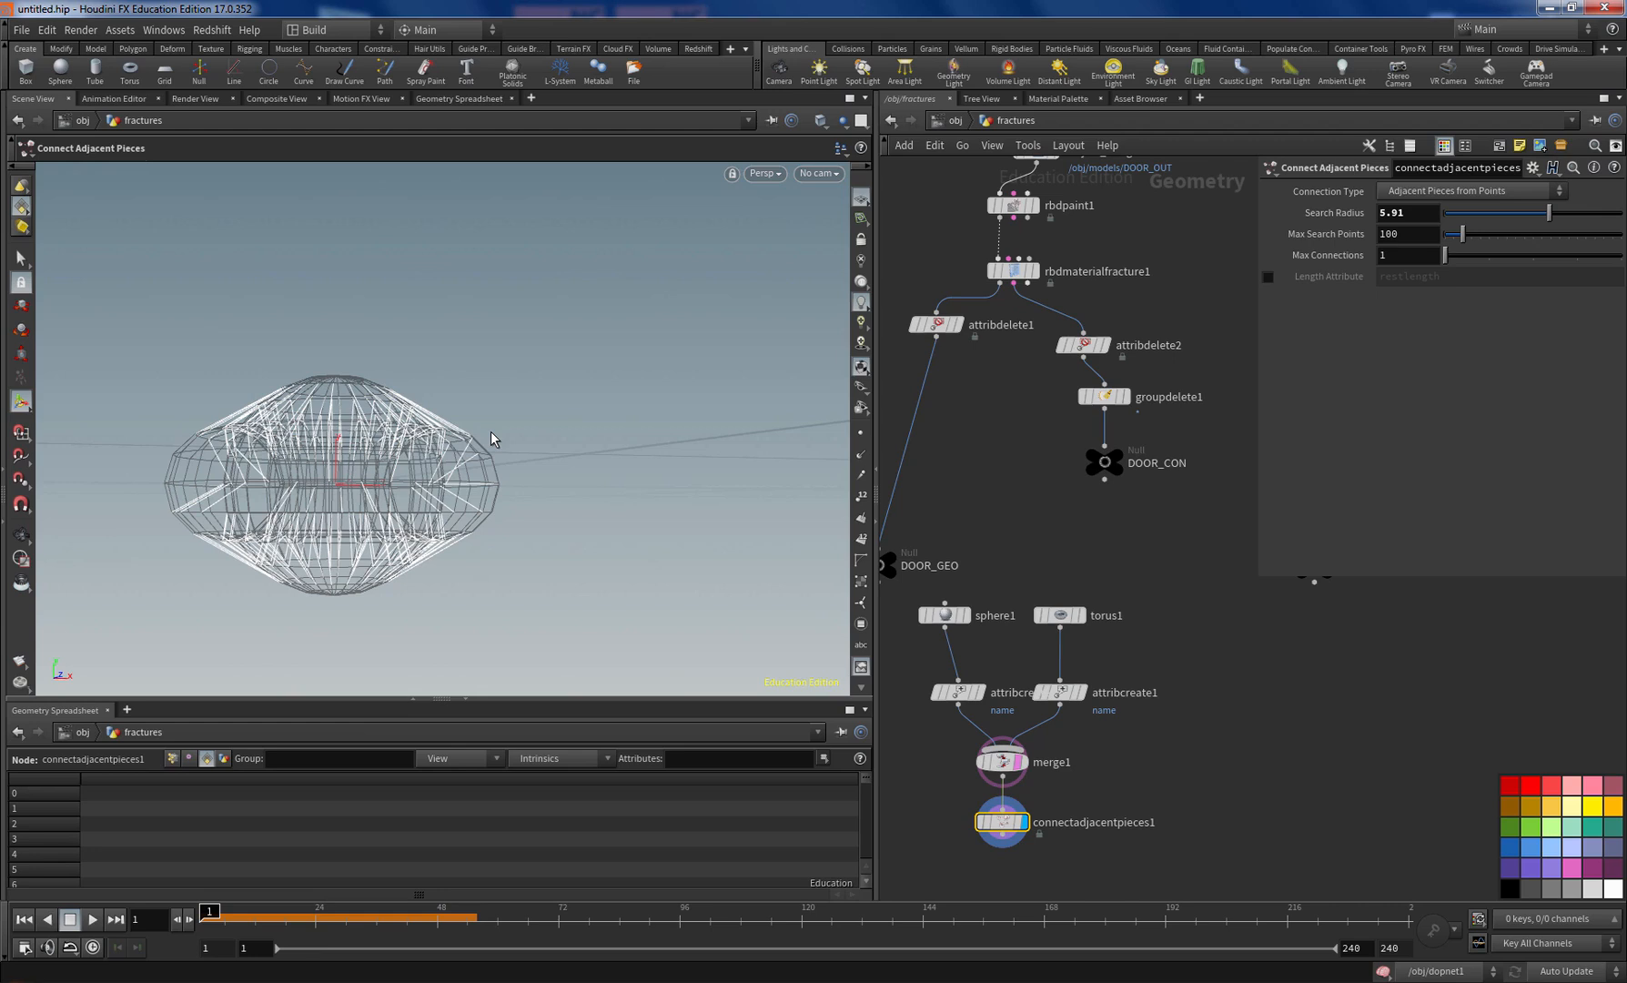
Step: Insert a Transform node between attribcreate2 and merge1
key(Escape)
drag(957, 692, 952, 674)
key(Tab)
text(transform)
key(Return)
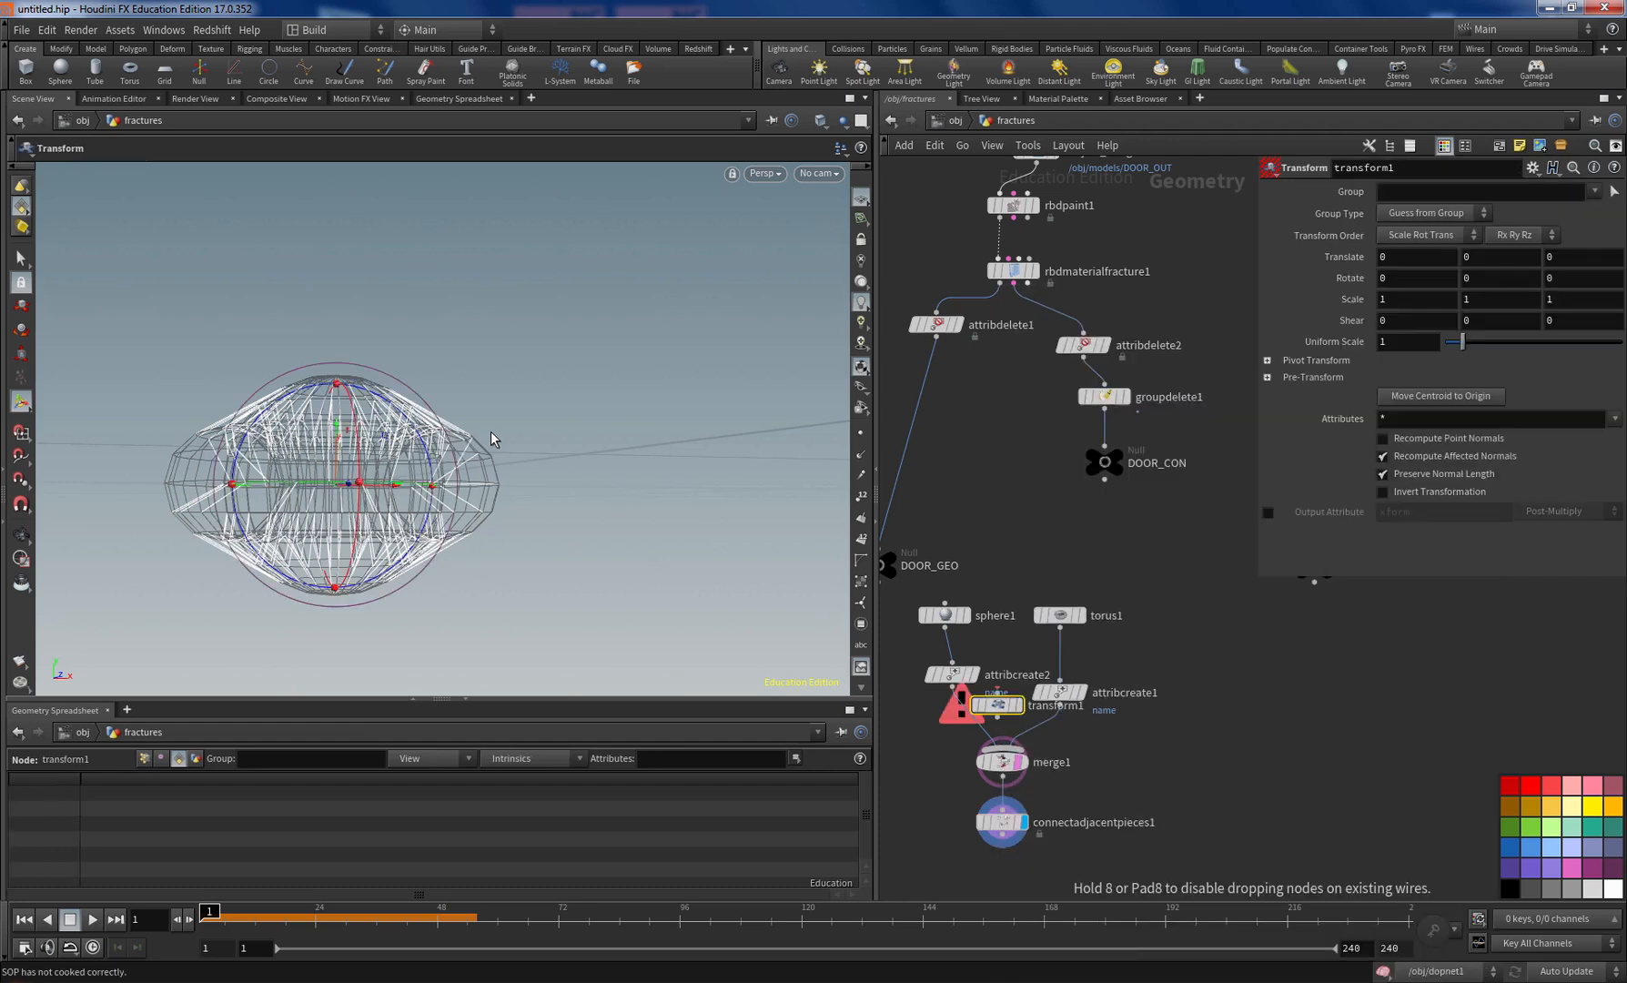
click(971, 724)
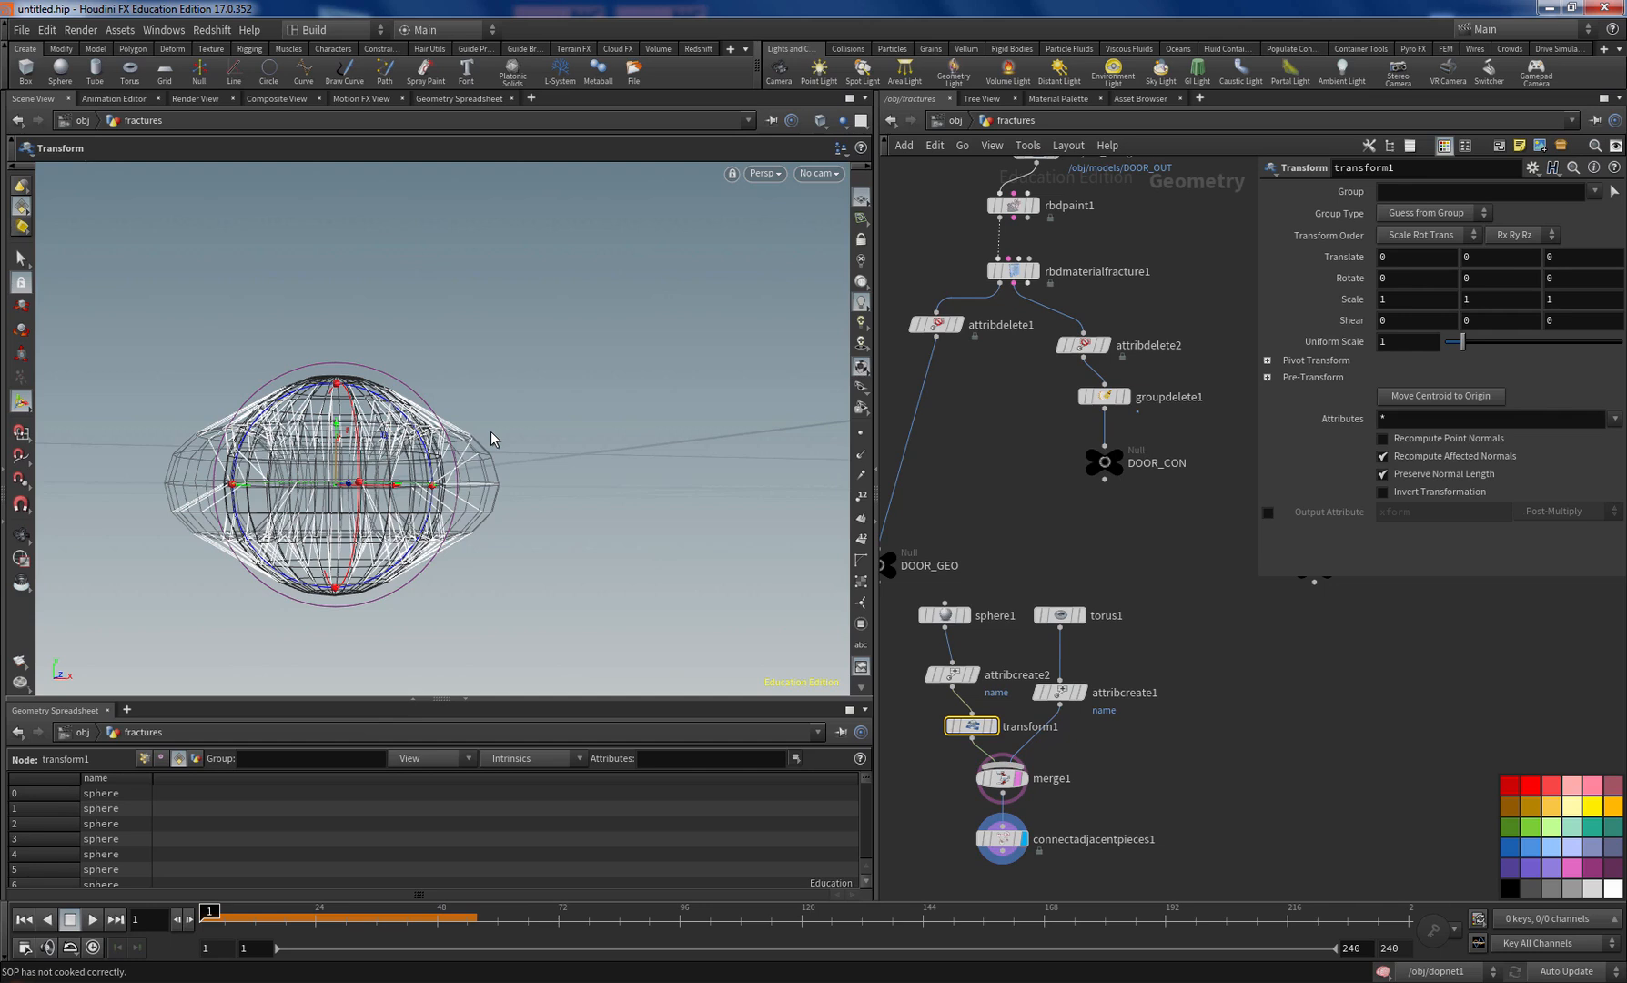
Step: Move the sphere up about 1.74 units along Y and inspect its connections to the torus
drag(336, 423, 338, 235)
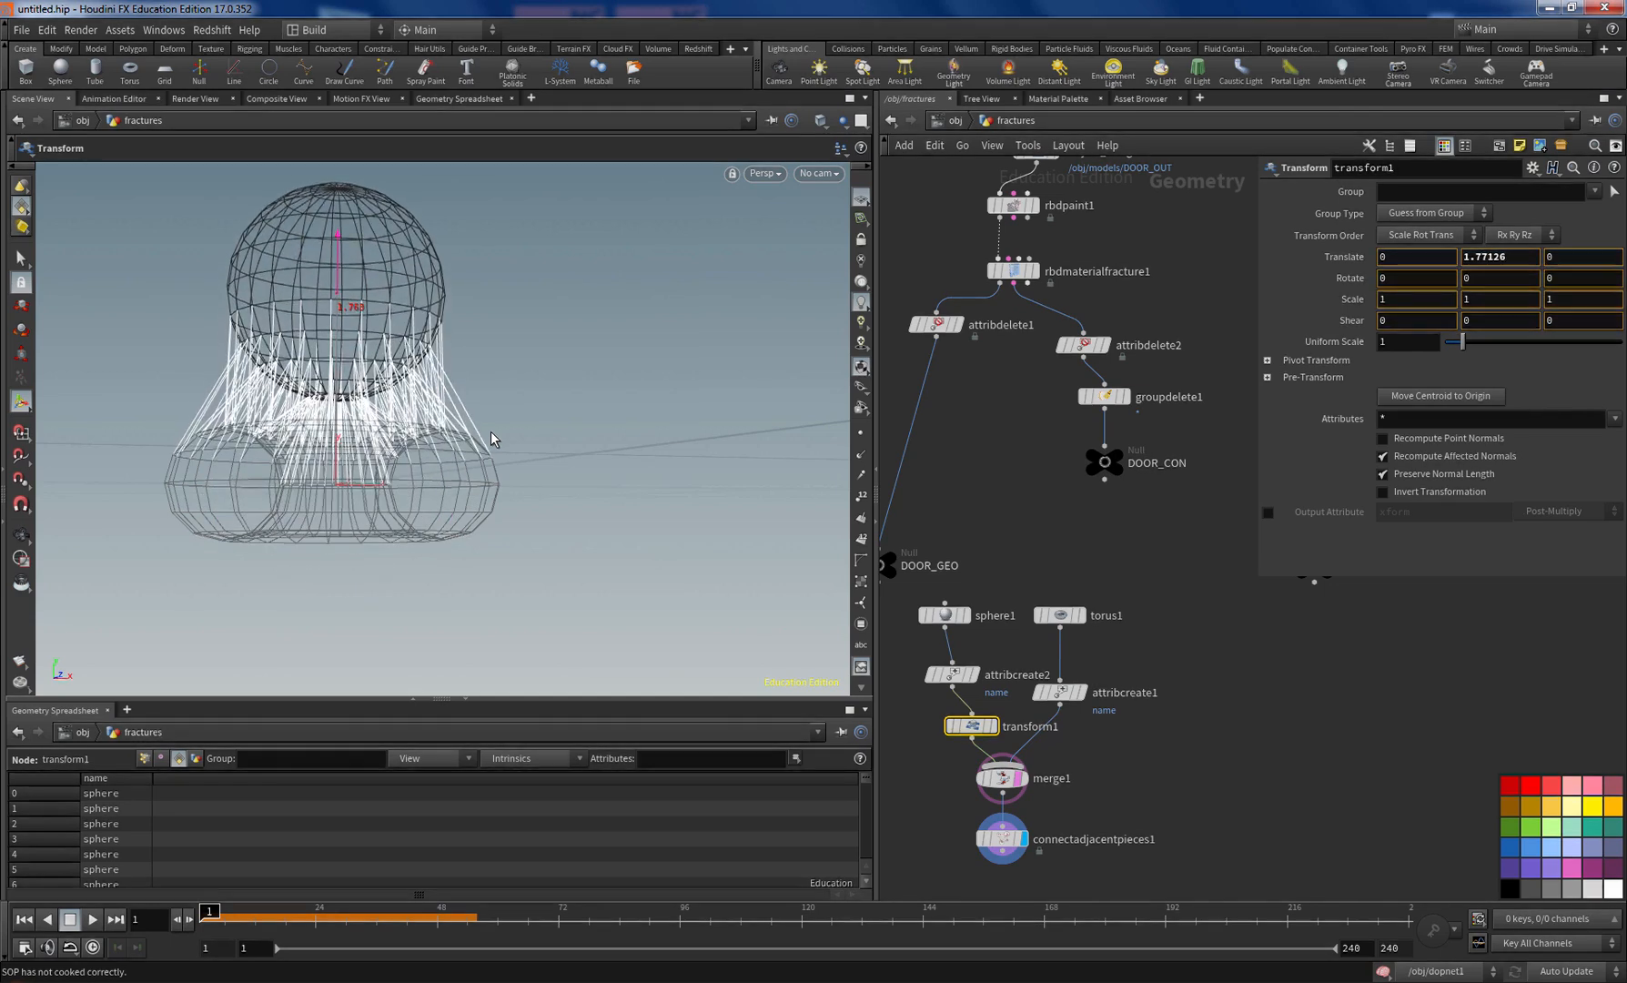
key(Escape)
drag(491, 439, 502, 414)
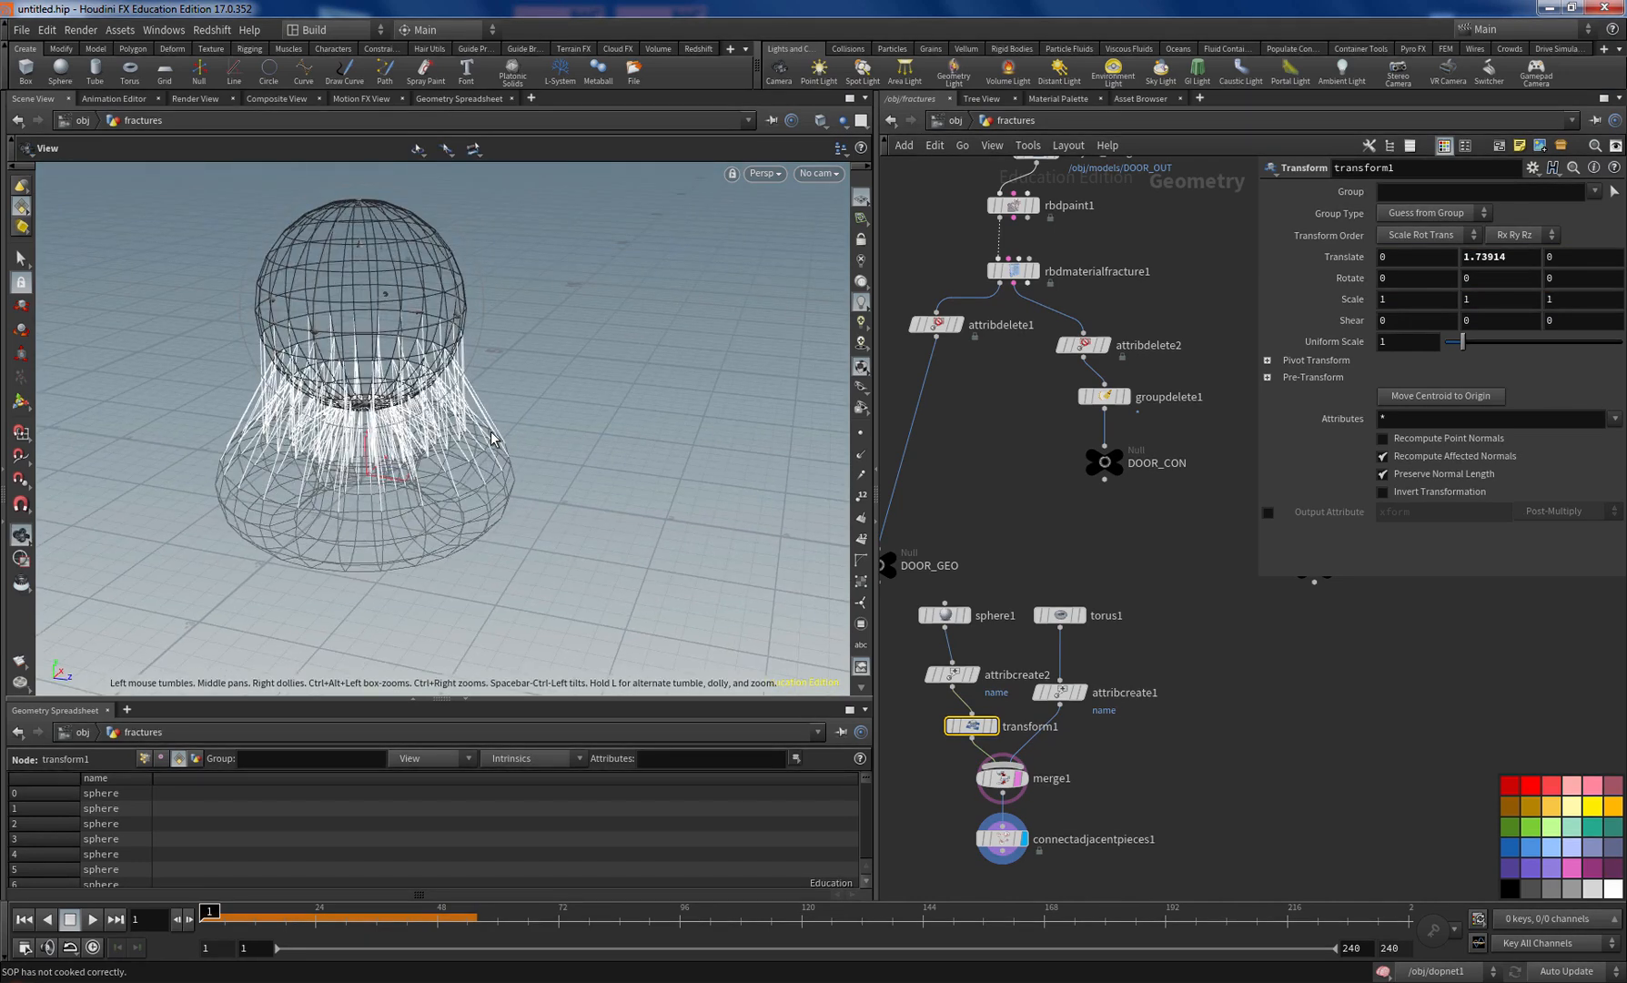
drag(491, 439, 491, 439)
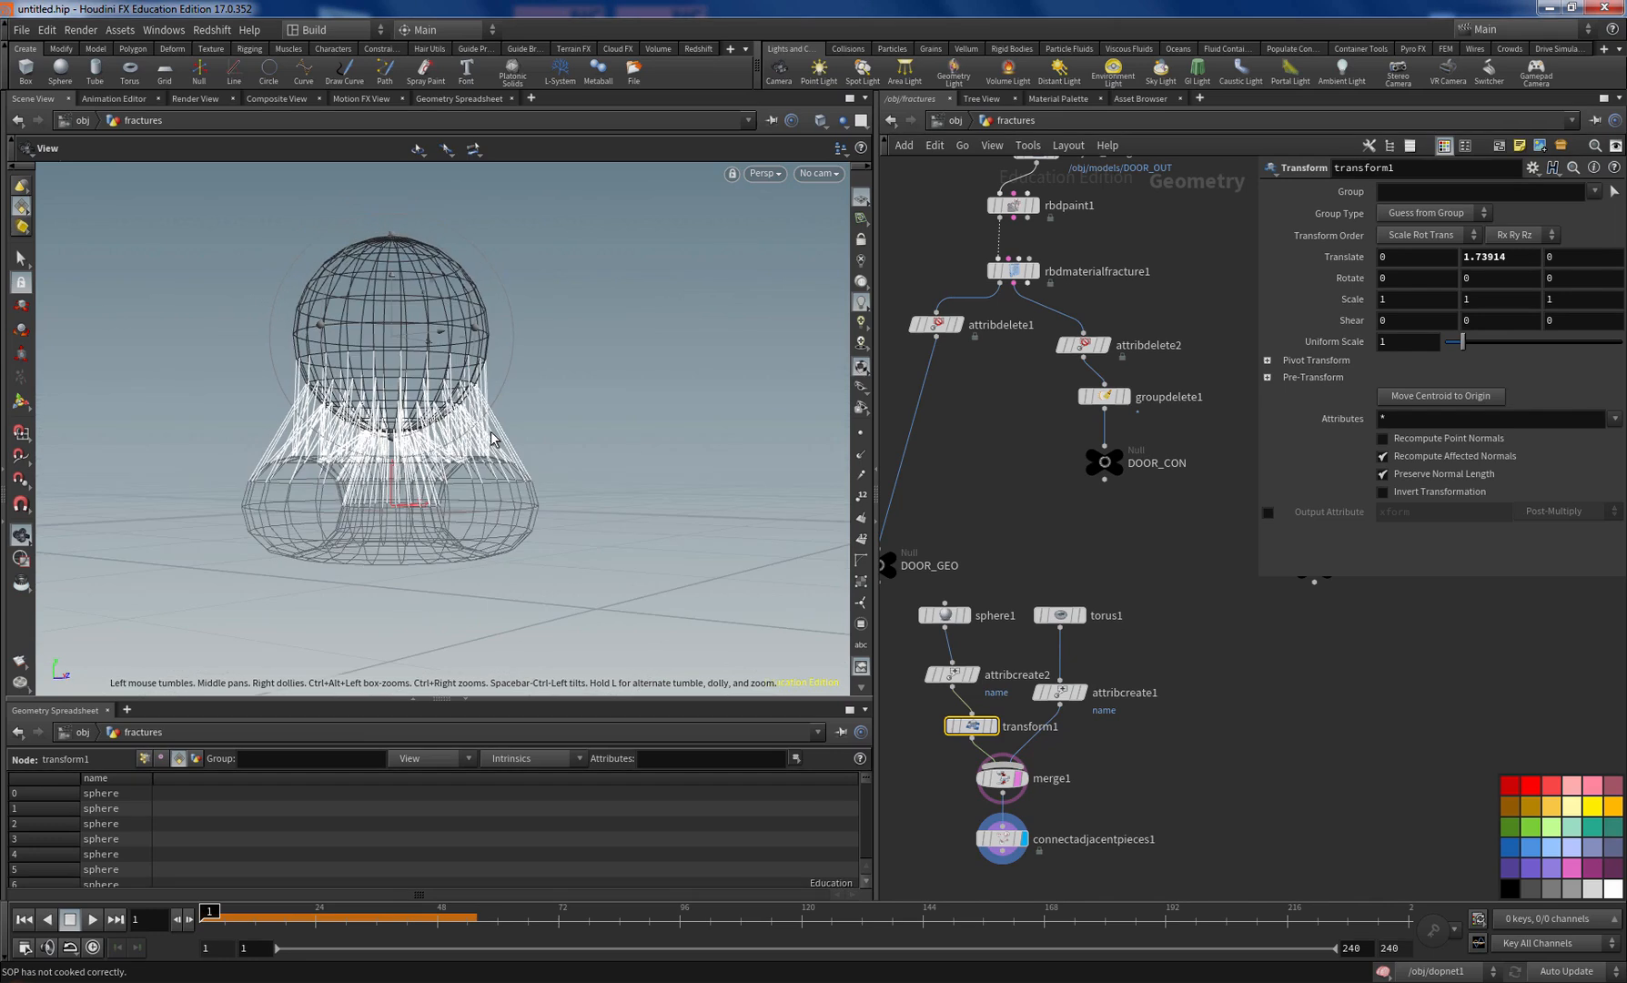
key(Return)
Step: Set the Search Radius of connectadjacentpieces1 to 3.89 and check the name attributes on the sphere and torus branches
click(1002, 838)
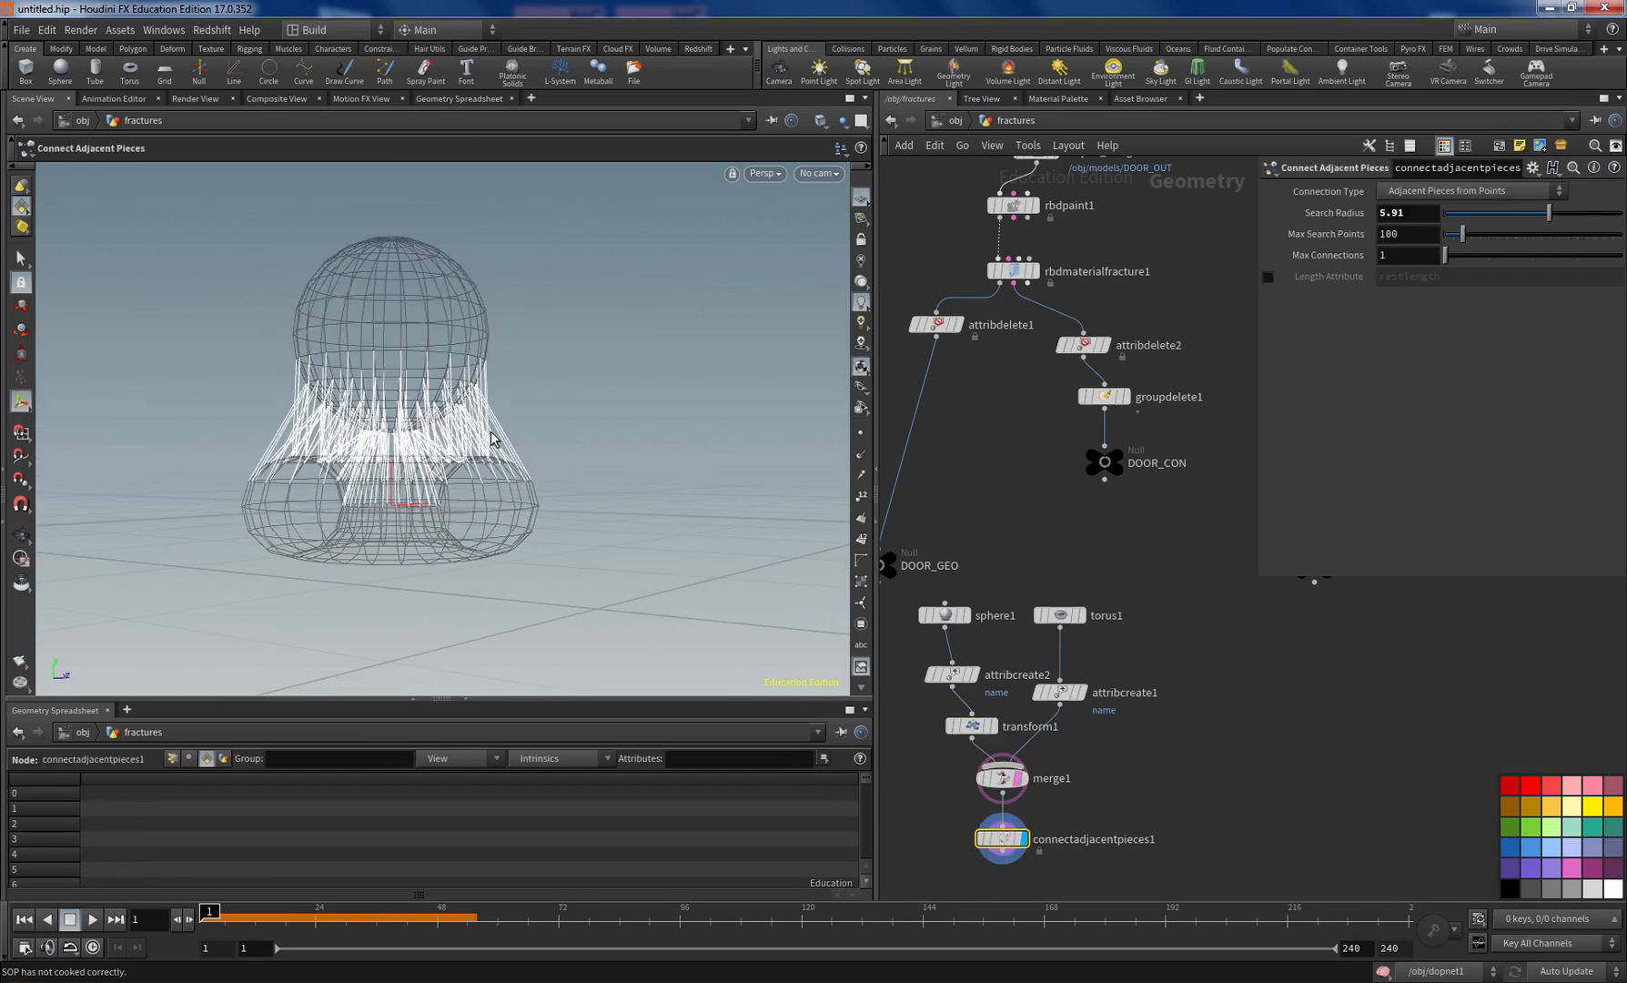
drag(1549, 212, 1514, 213)
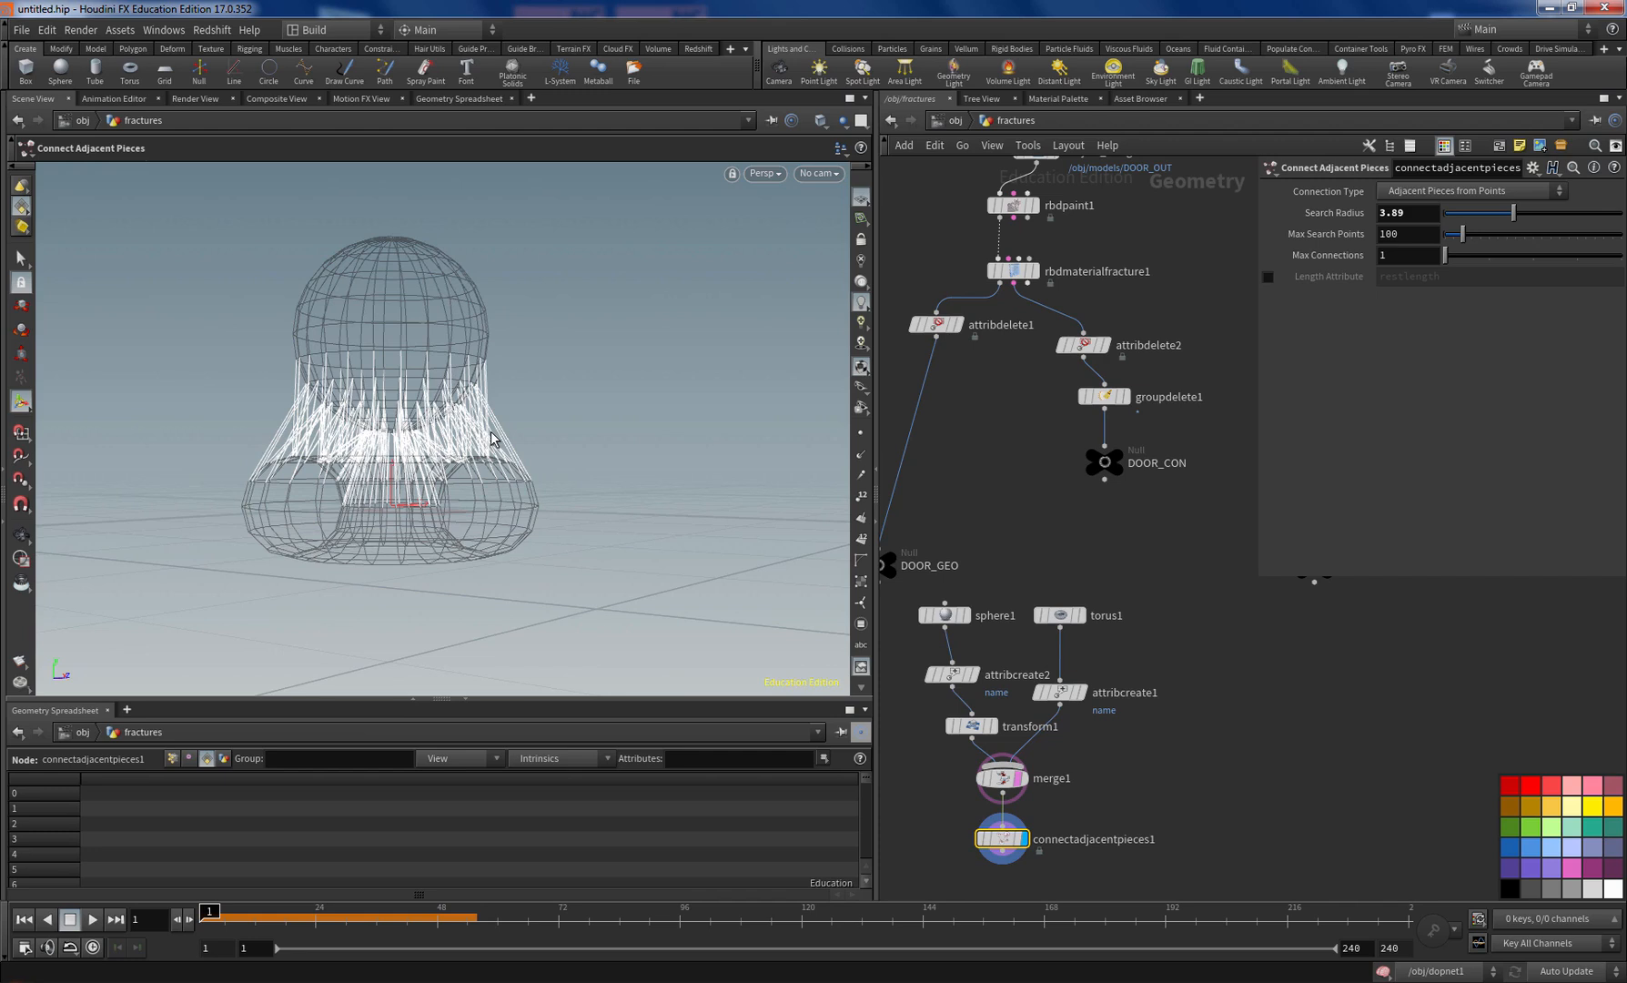
mouse_move(953, 675)
click(953, 674)
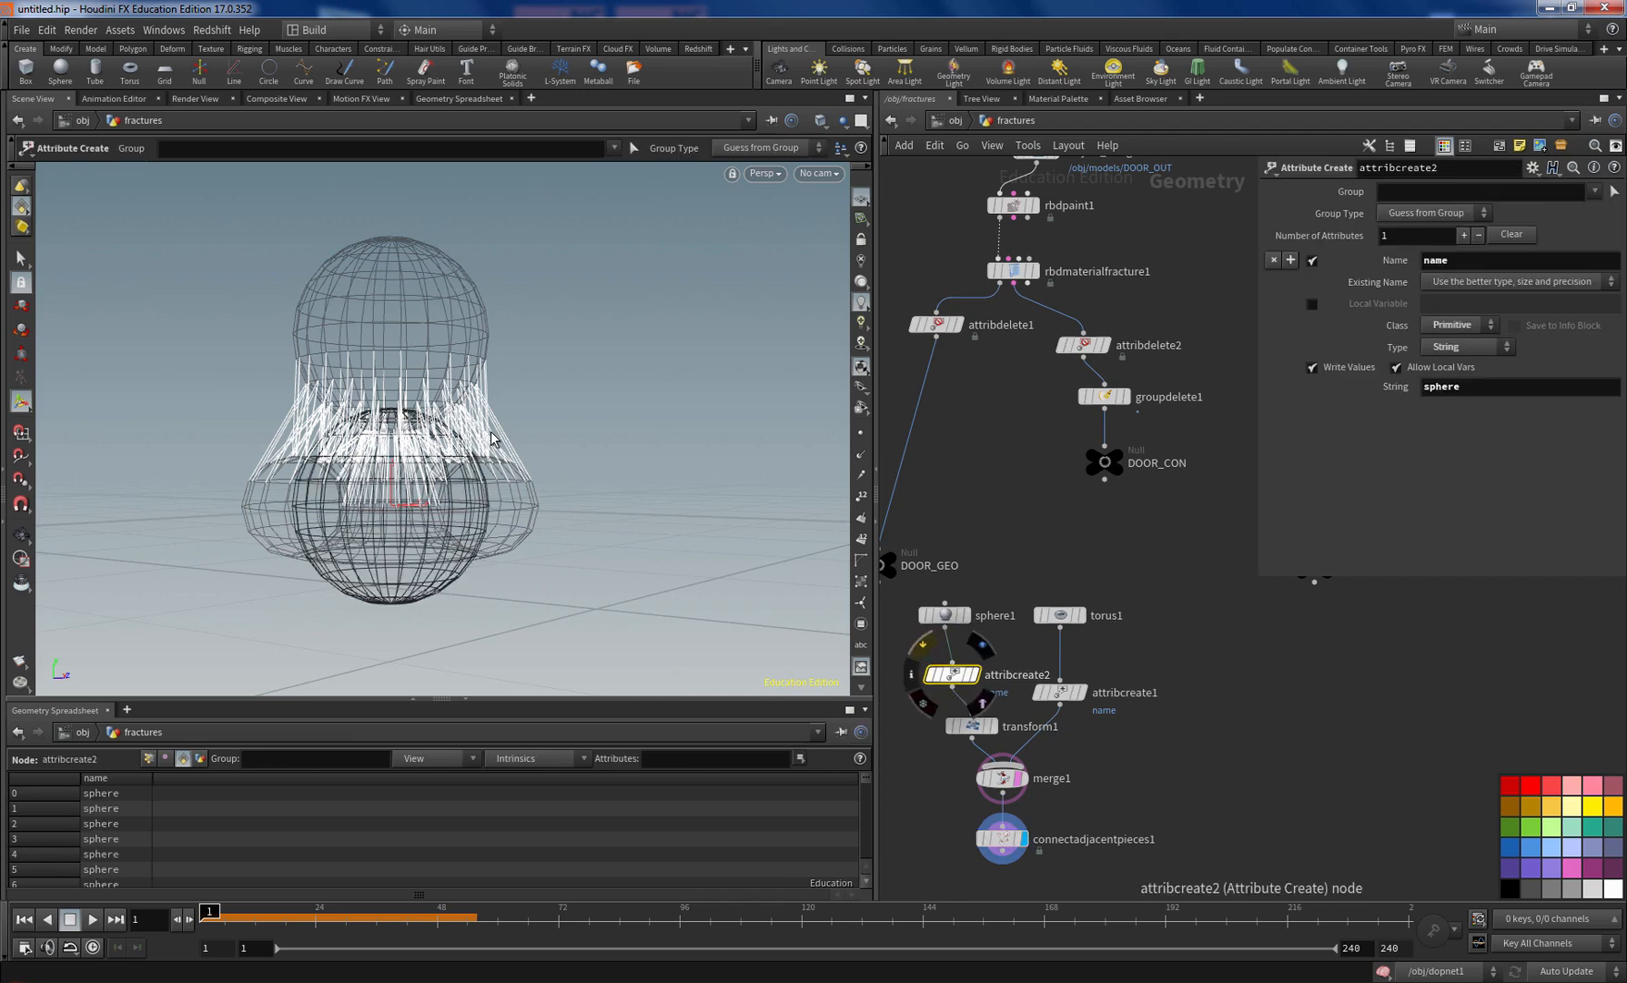
click(1060, 692)
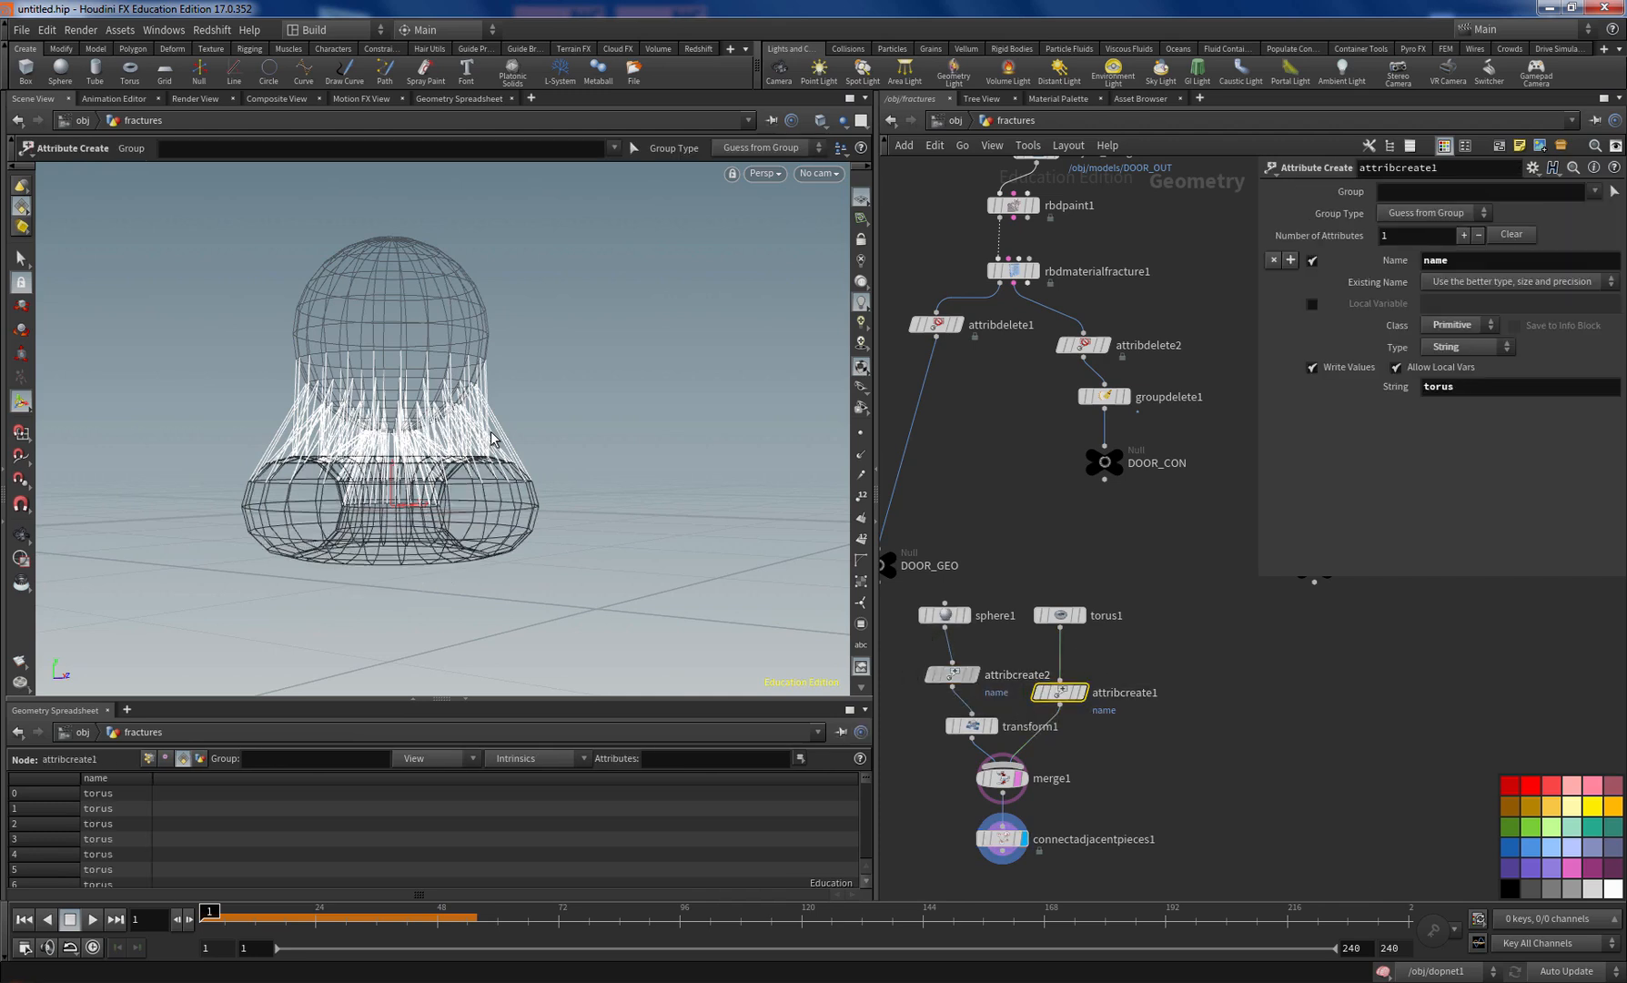
Step: Set attribcreate2's name string to torus and display merge1 in place of the connections
click(953, 675)
double_click(1441, 386)
text(torus)
key(Return)
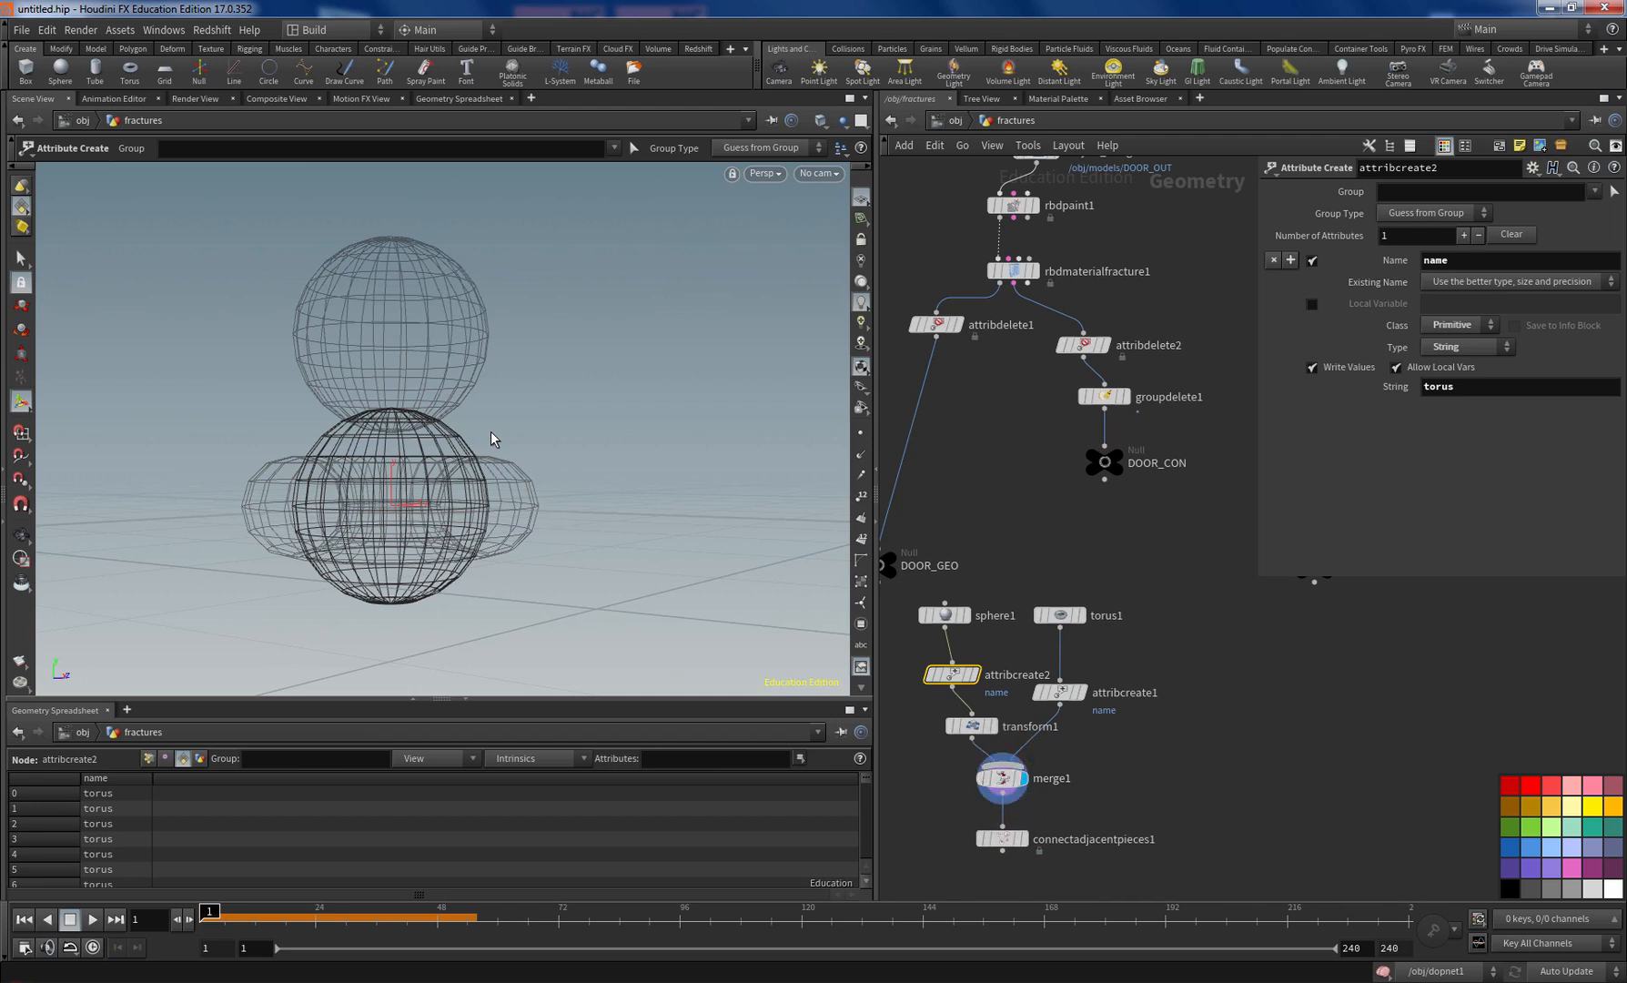
Step: Display transform1 and merge1 in turn and examine the sphere and torus that share one name
alt+drag(491, 401, 491, 439)
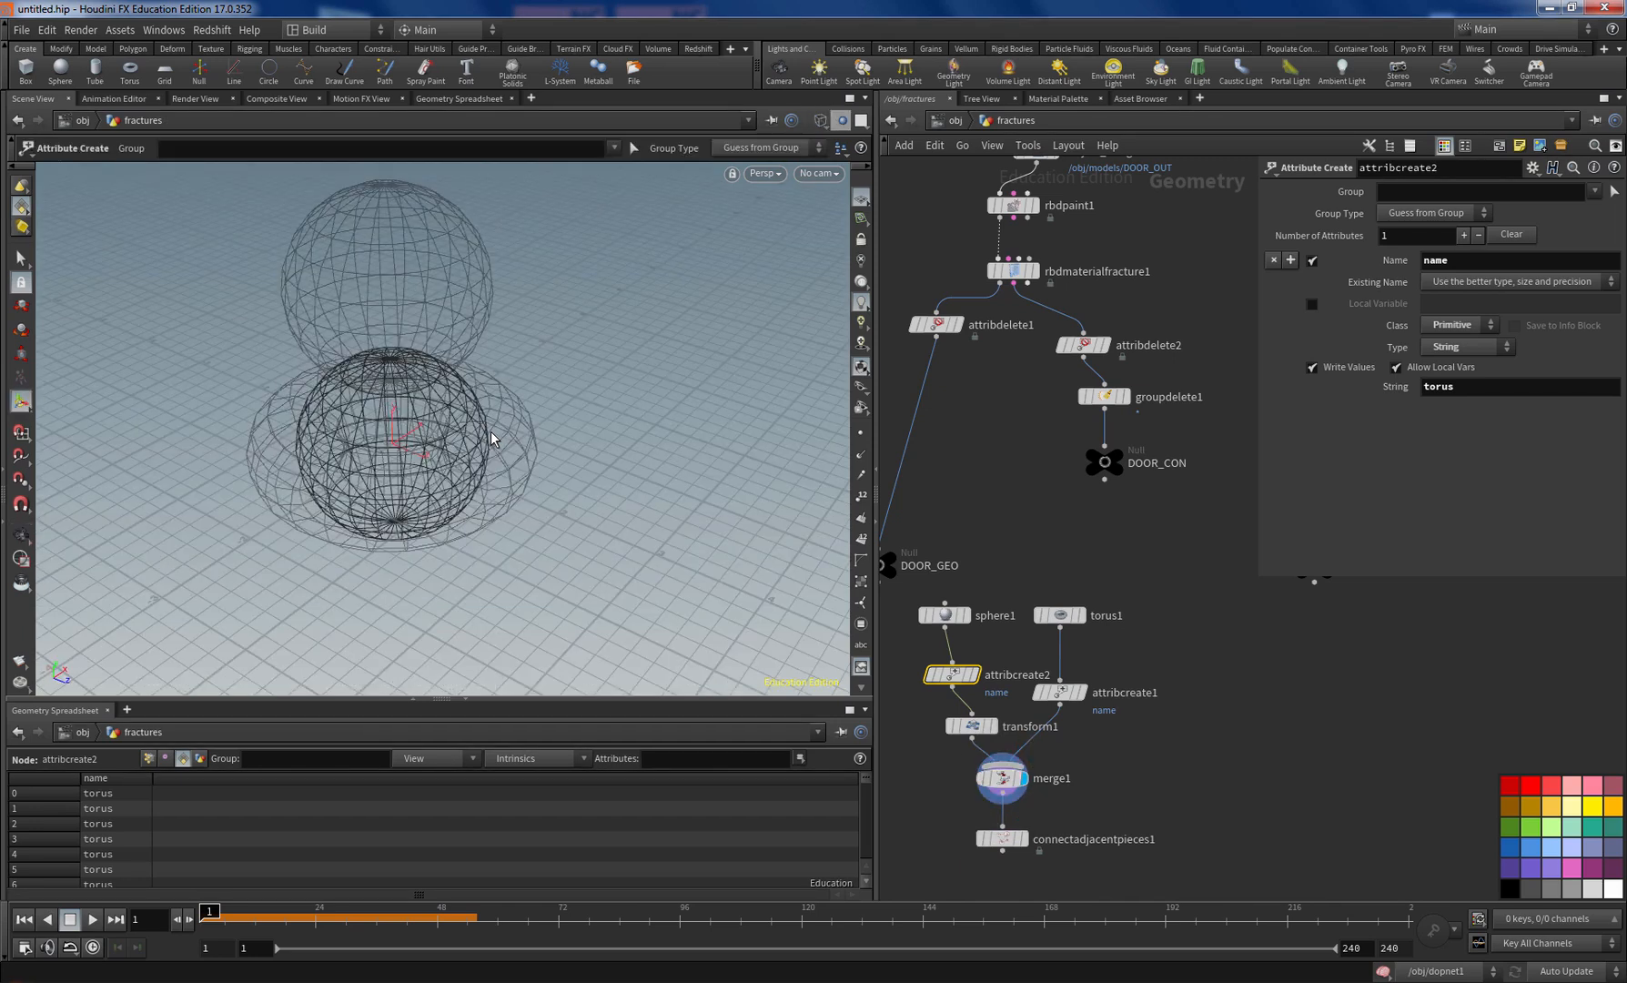
scroll(1105, 466, down, 5)
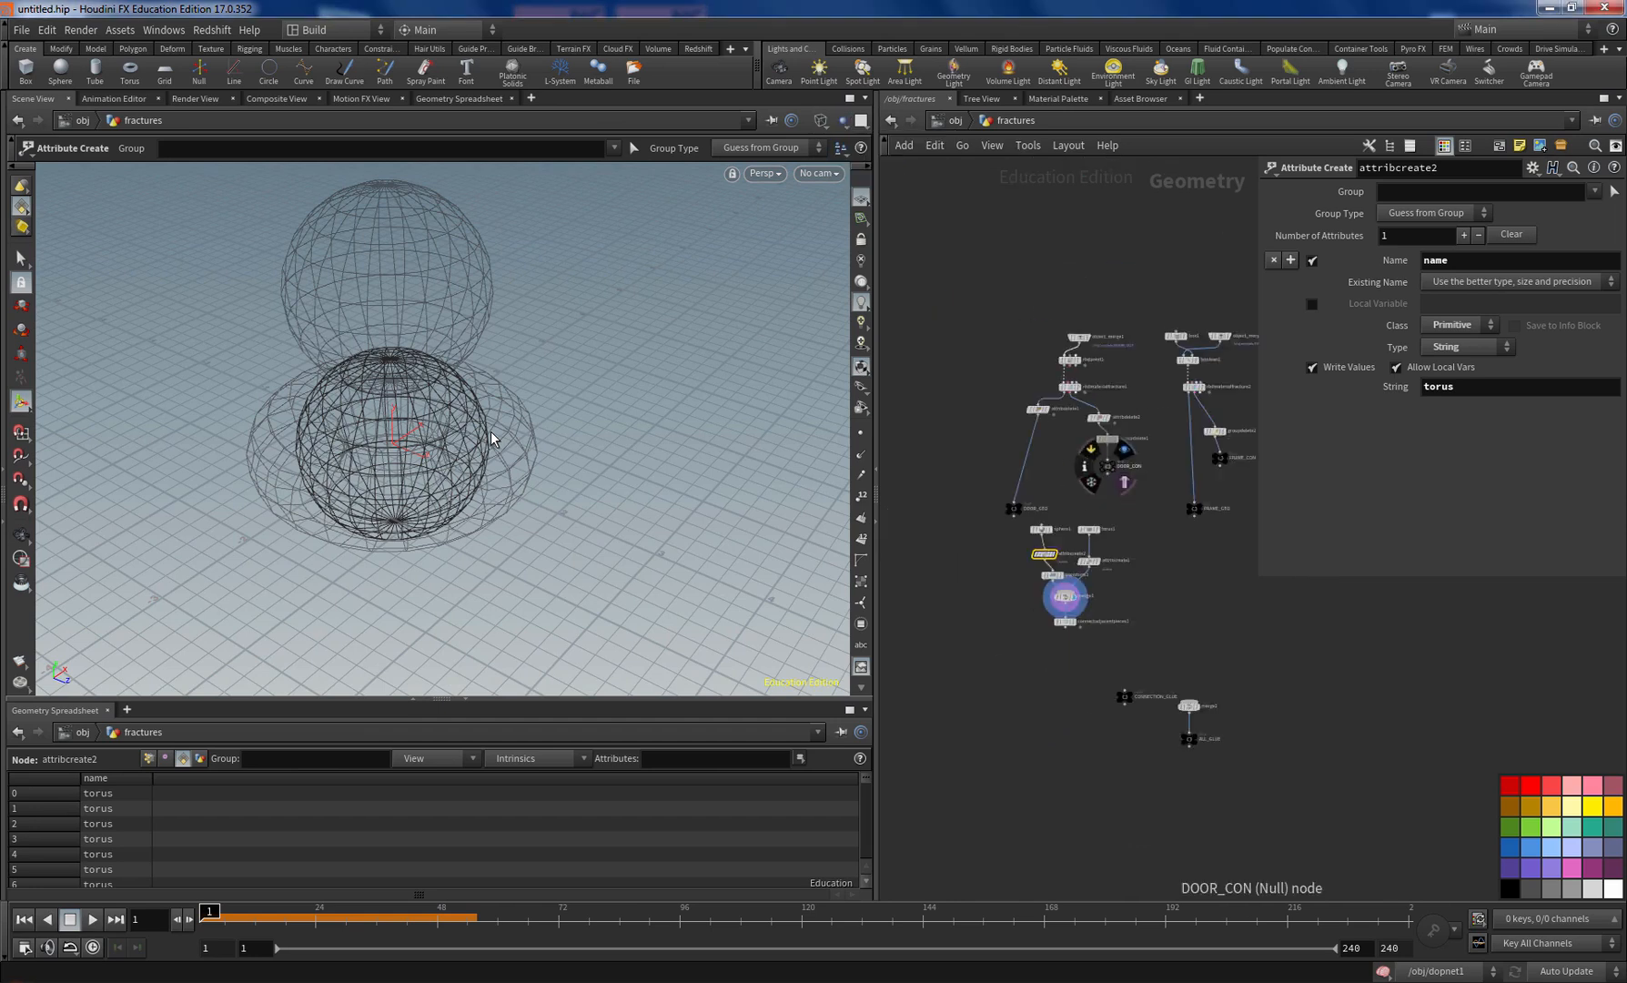
mouse_move(1104, 466)
middle_down()
mouse_move(1013, 476)
mouse_move(1106, 476)
middle_up()
scroll(1073, 586, up, 8)
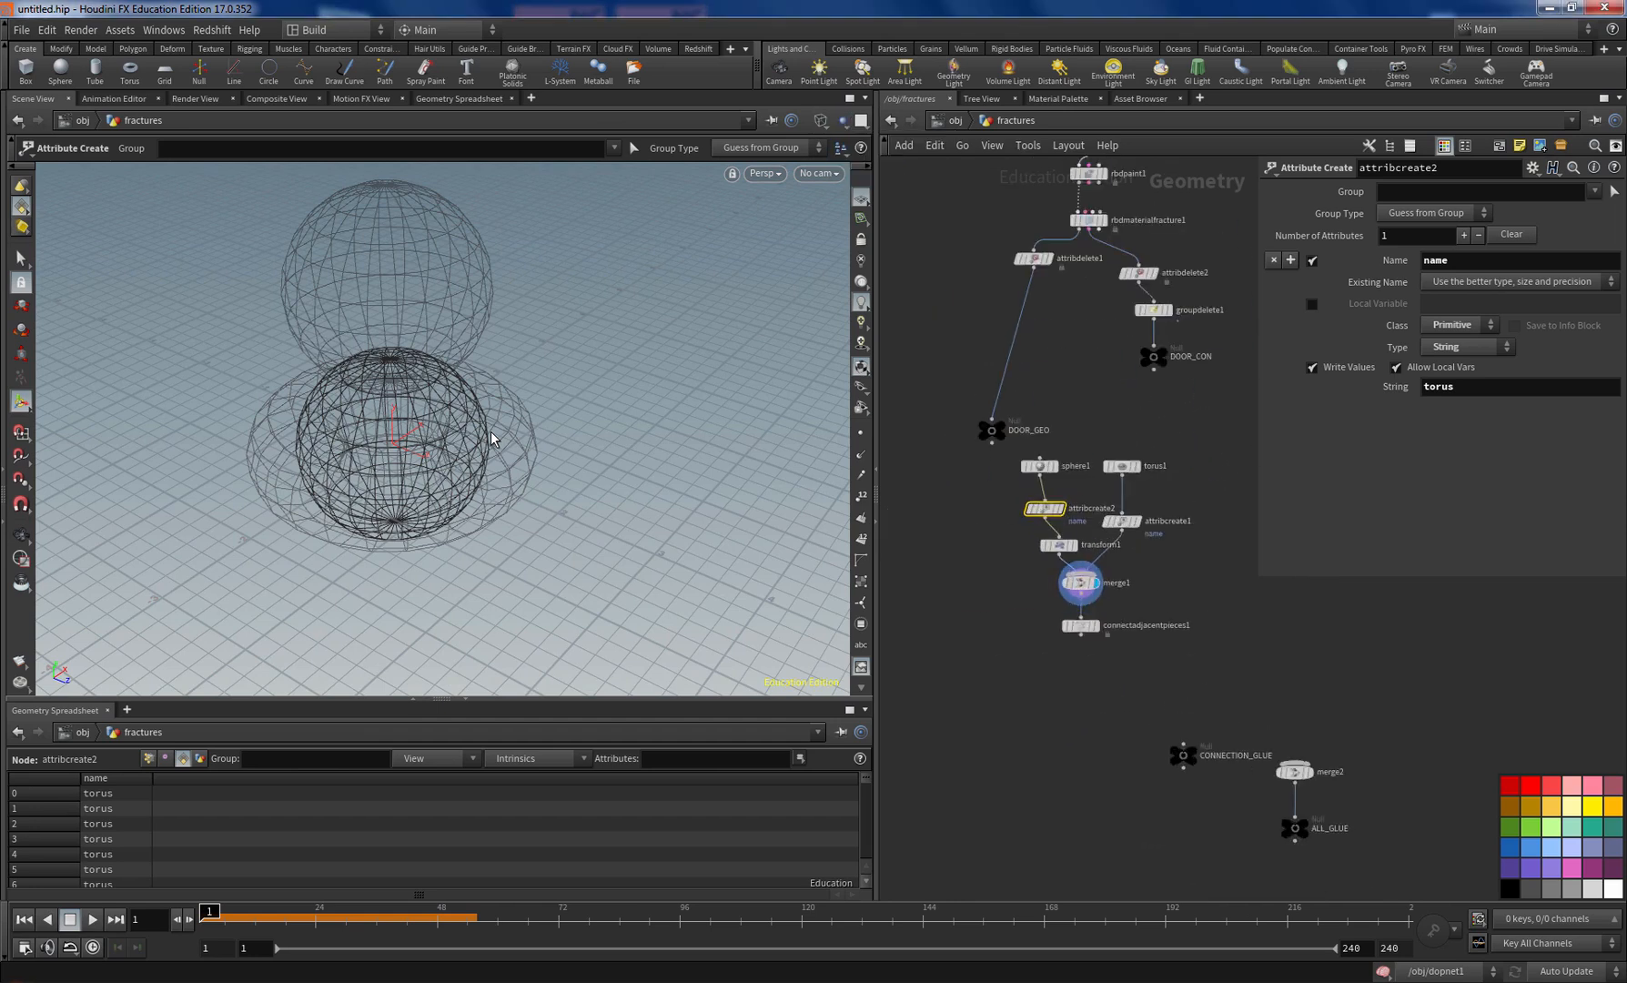
click(1070, 569)
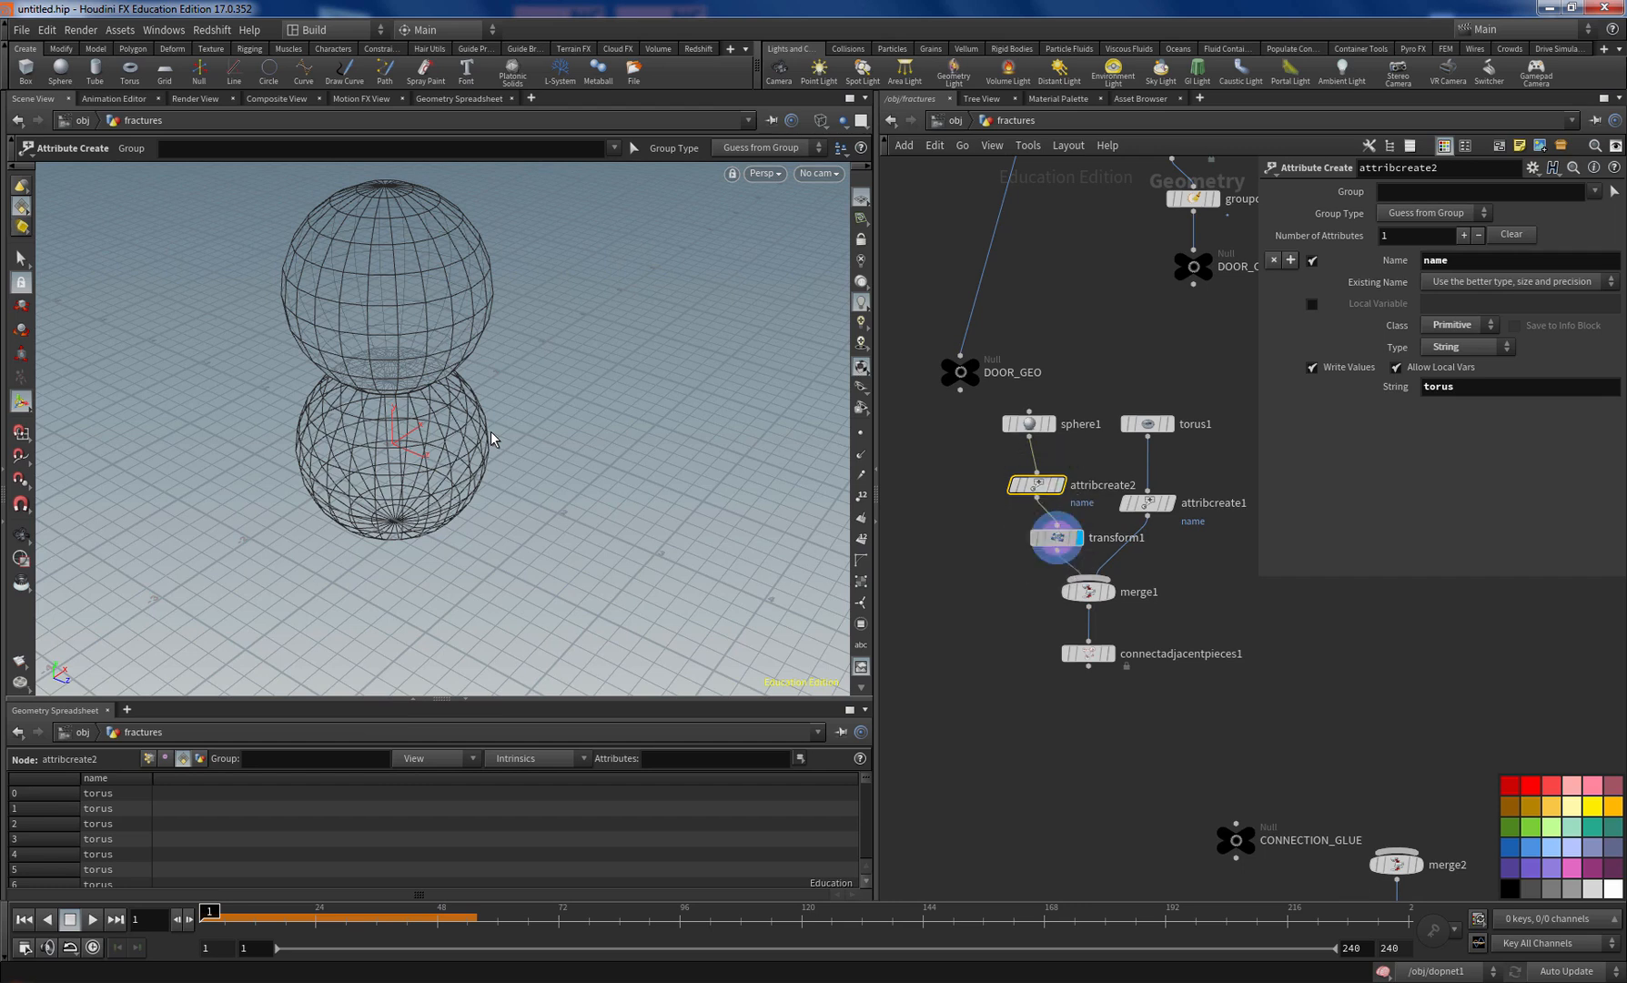
click(1055, 537)
click(1104, 591)
click(1087, 592)
alt+drag(492, 438, 491, 438)
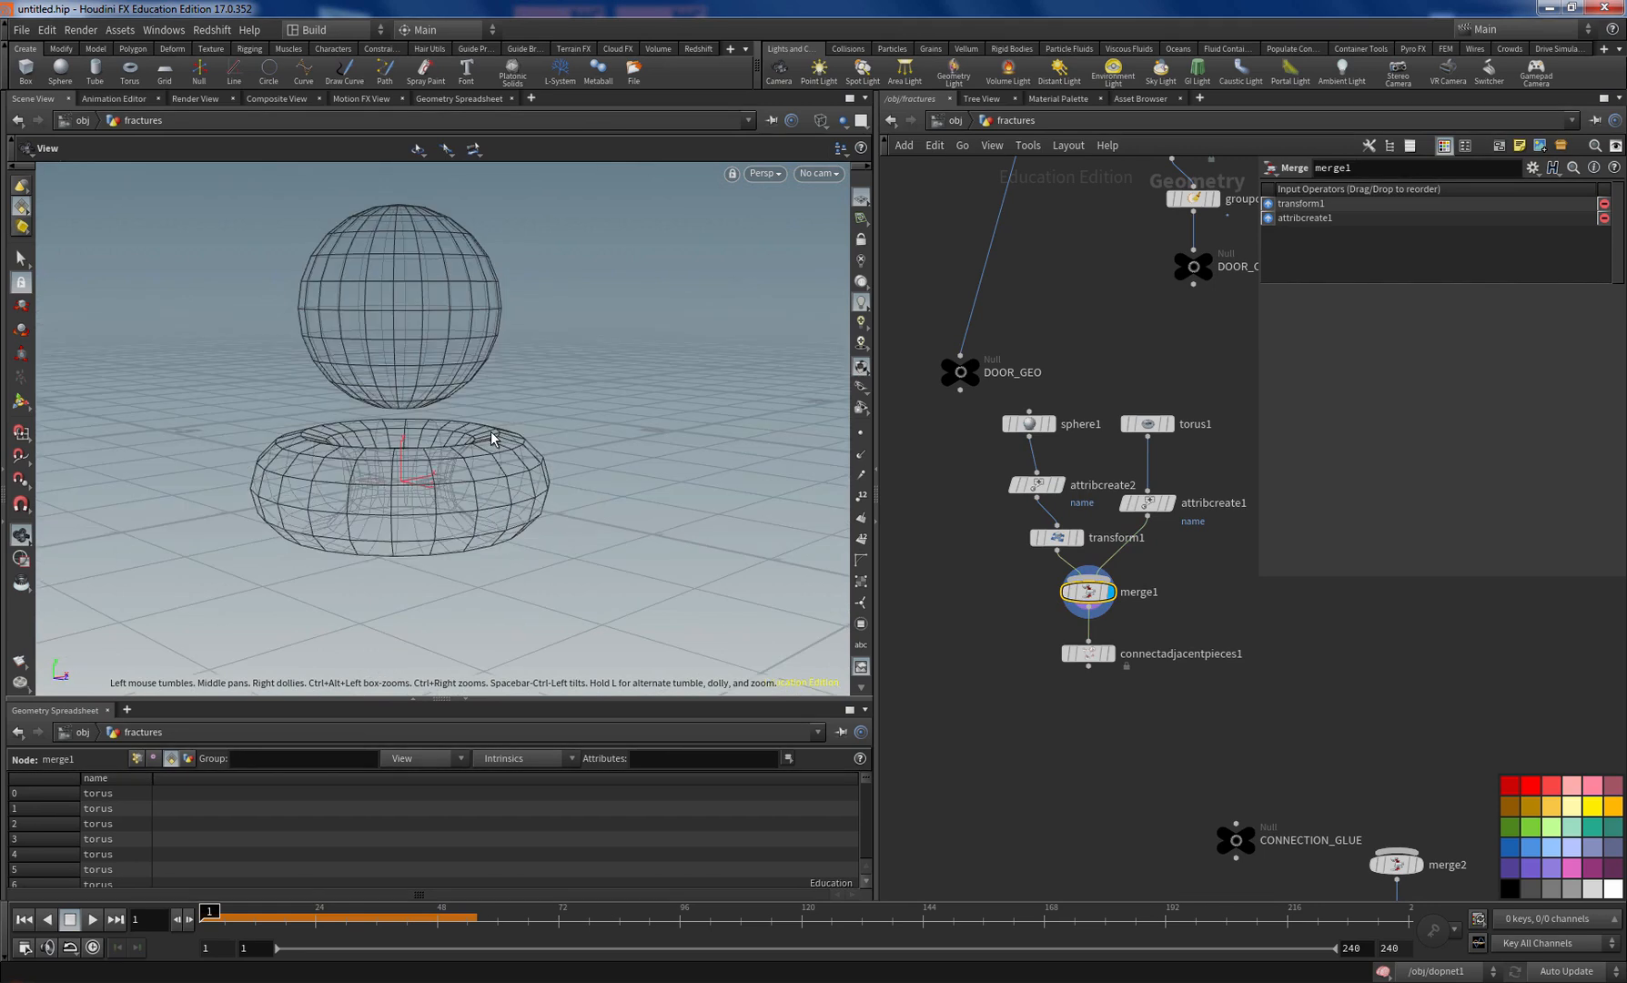
key(Return)
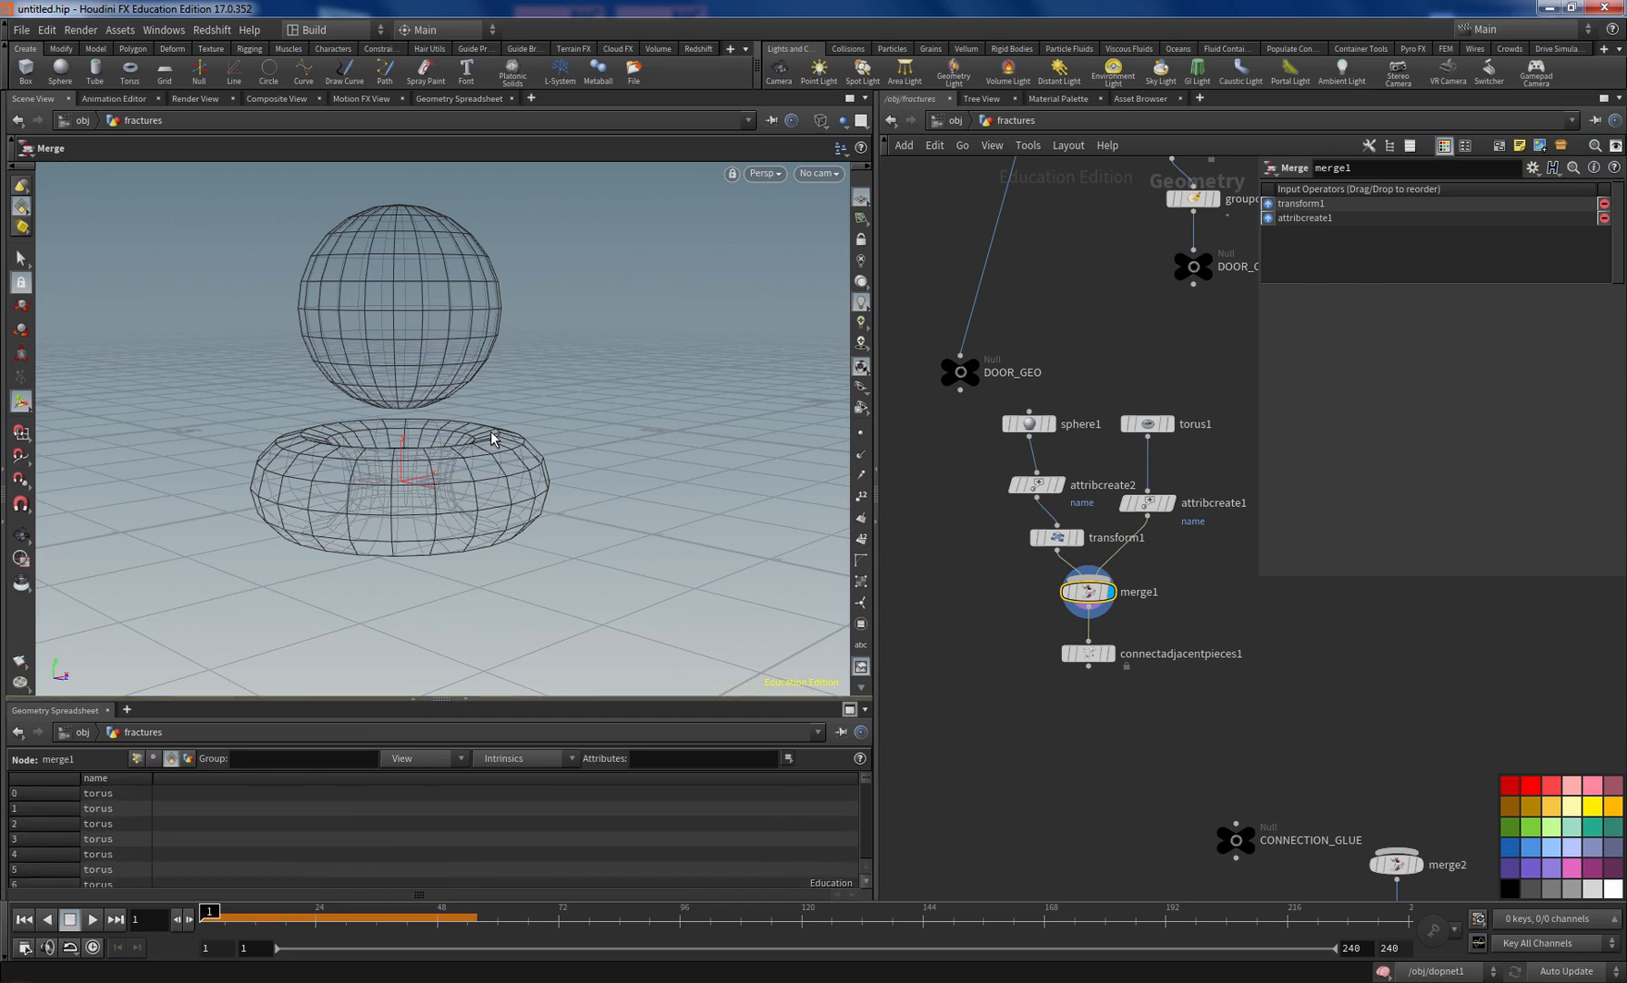
Step: Change attribcreate2's name string to torusasfasdf and display connectadjacentpieces1 to see the connections between the sphere and torus
click(1035, 484)
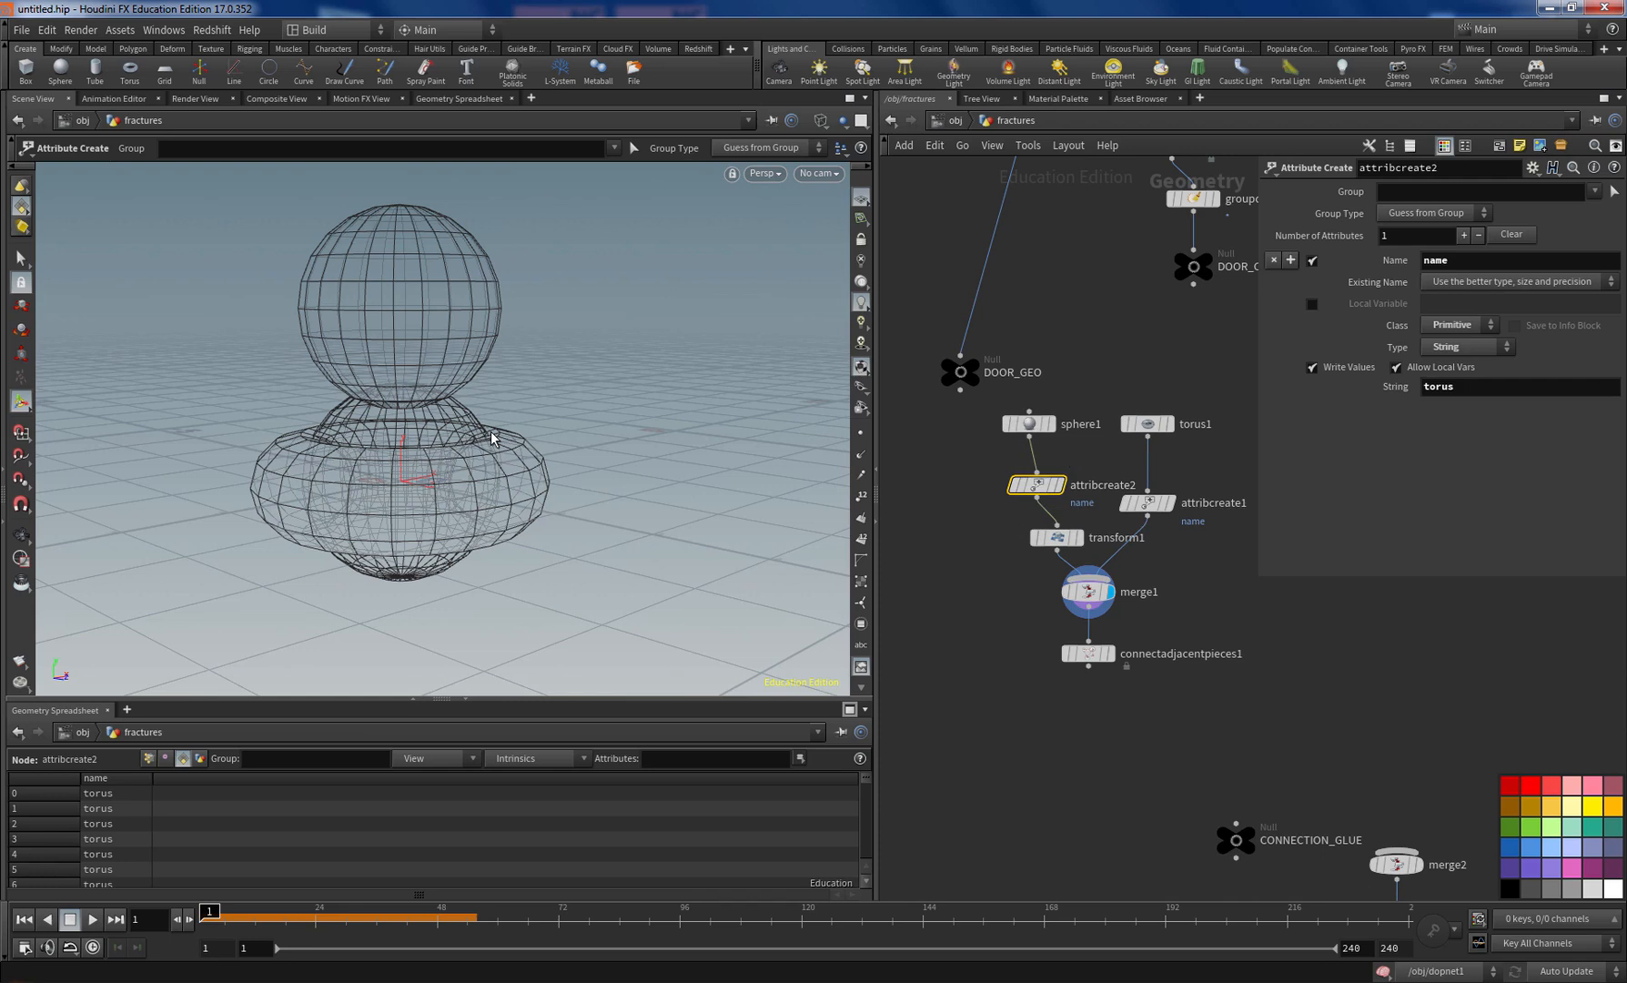
text(asfasdf)
key(Return)
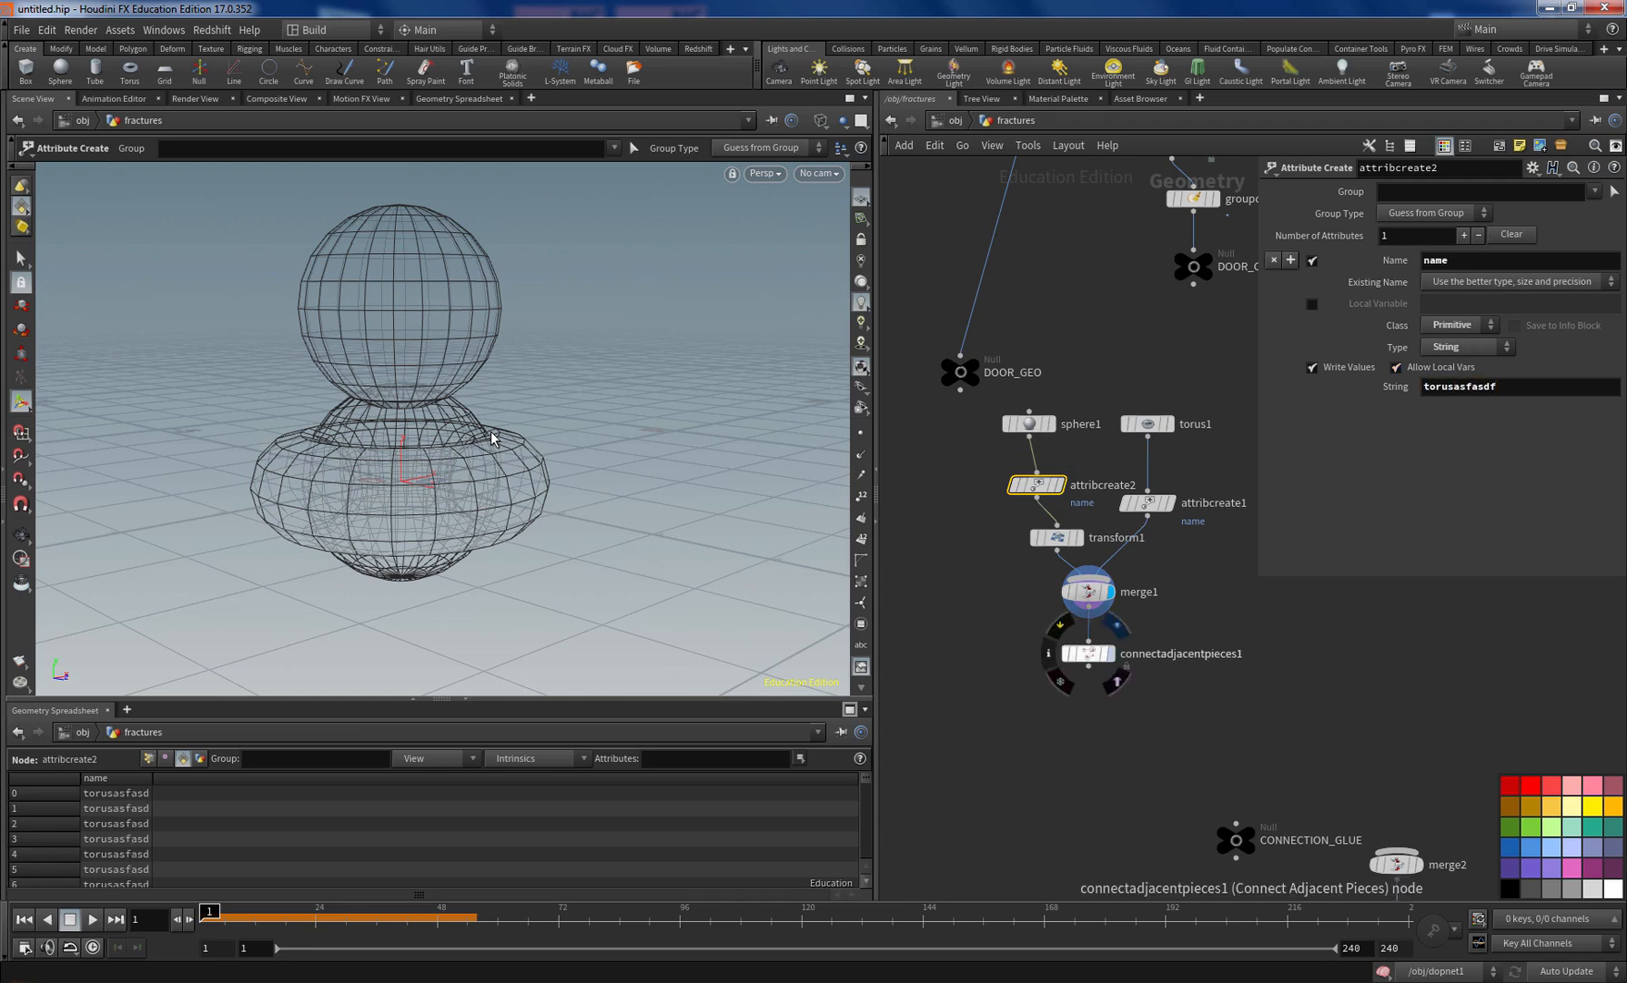
click(1111, 654)
click(1088, 653)
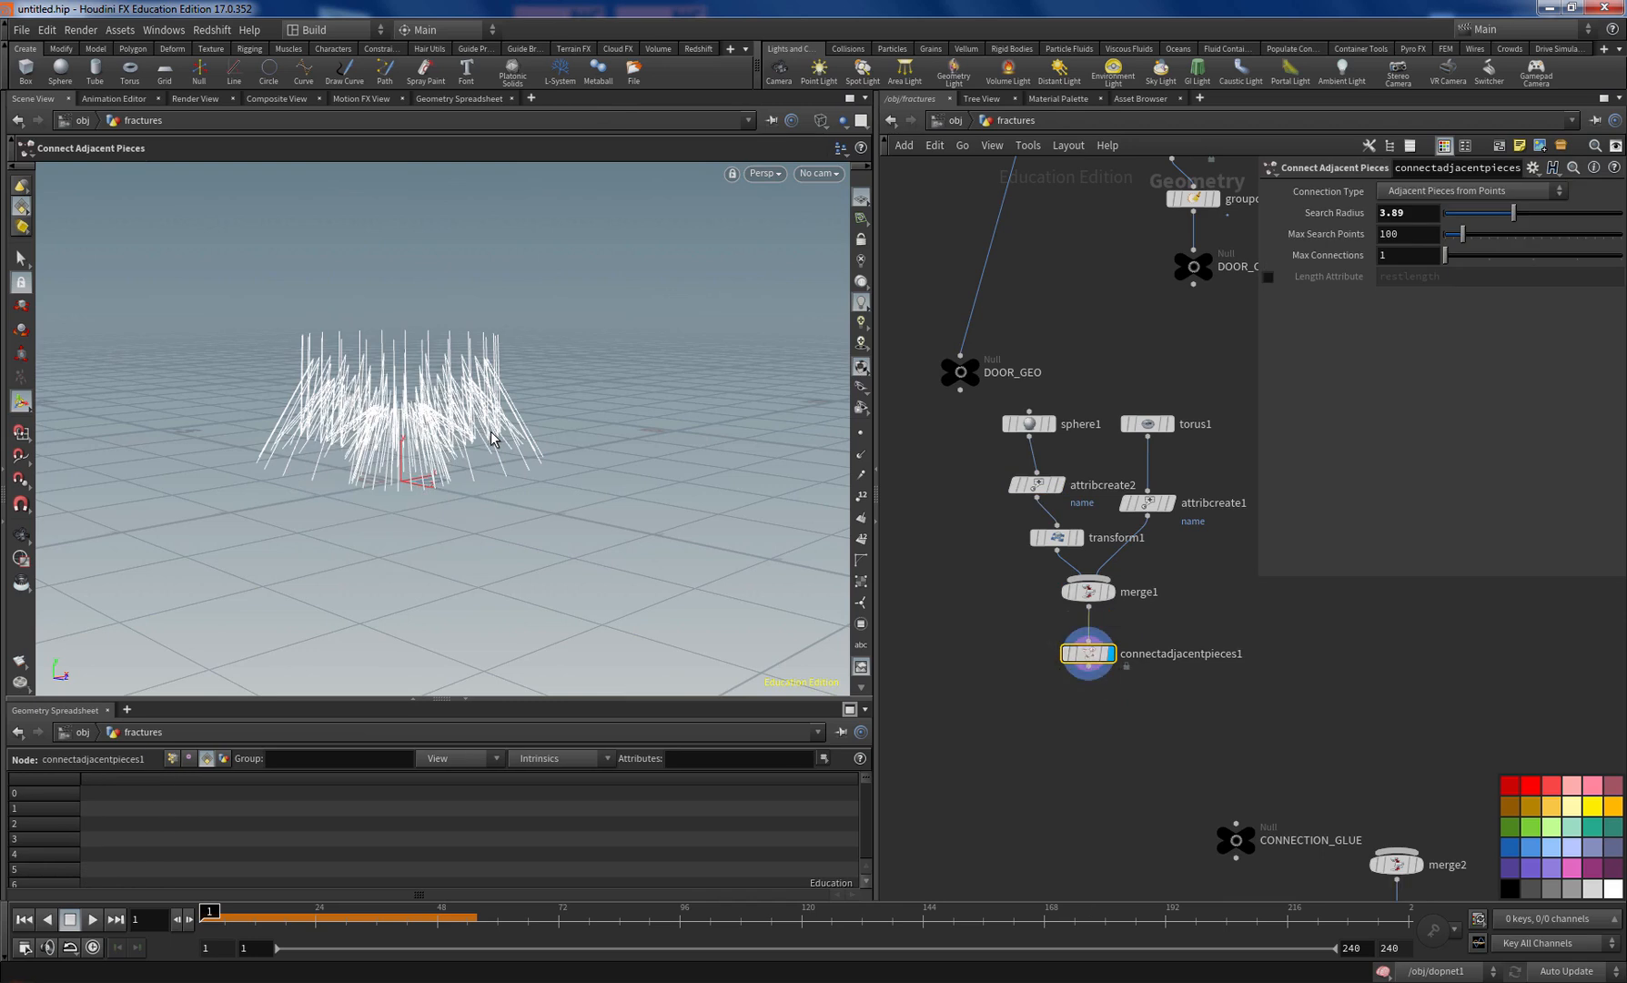
Step: Delete the sphere and torus test network and line up the DOOR_GEO null with FRAME_GEO
drag(1195, 379, 993, 676)
key(Delete)
mouse_move(1247, 437)
middle_down()
mouse_move(839, 779)
mouse_move(1034, 737)
mouse_move(1182, 657)
middle_up()
drag(897, 592, 938, 592)
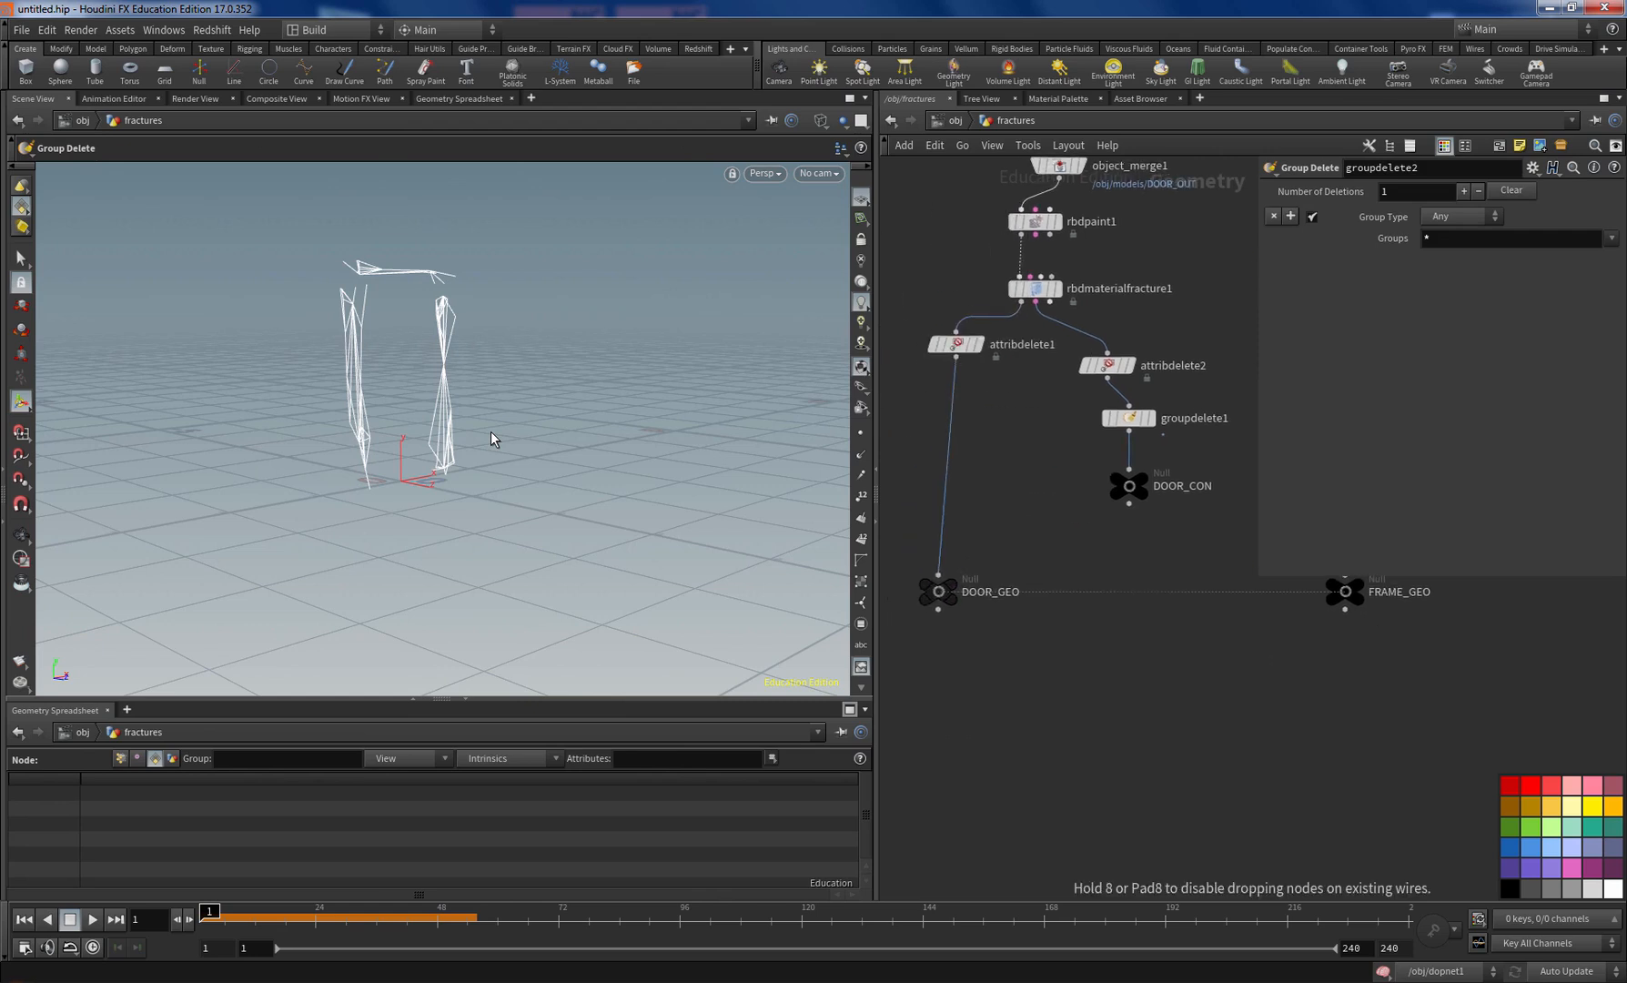
Step: Display DOOR_GEO and FRAME_GEO in turn to check the fractured door and frame geometry
click(967, 563)
middle_drag(967, 564, 876, 595)
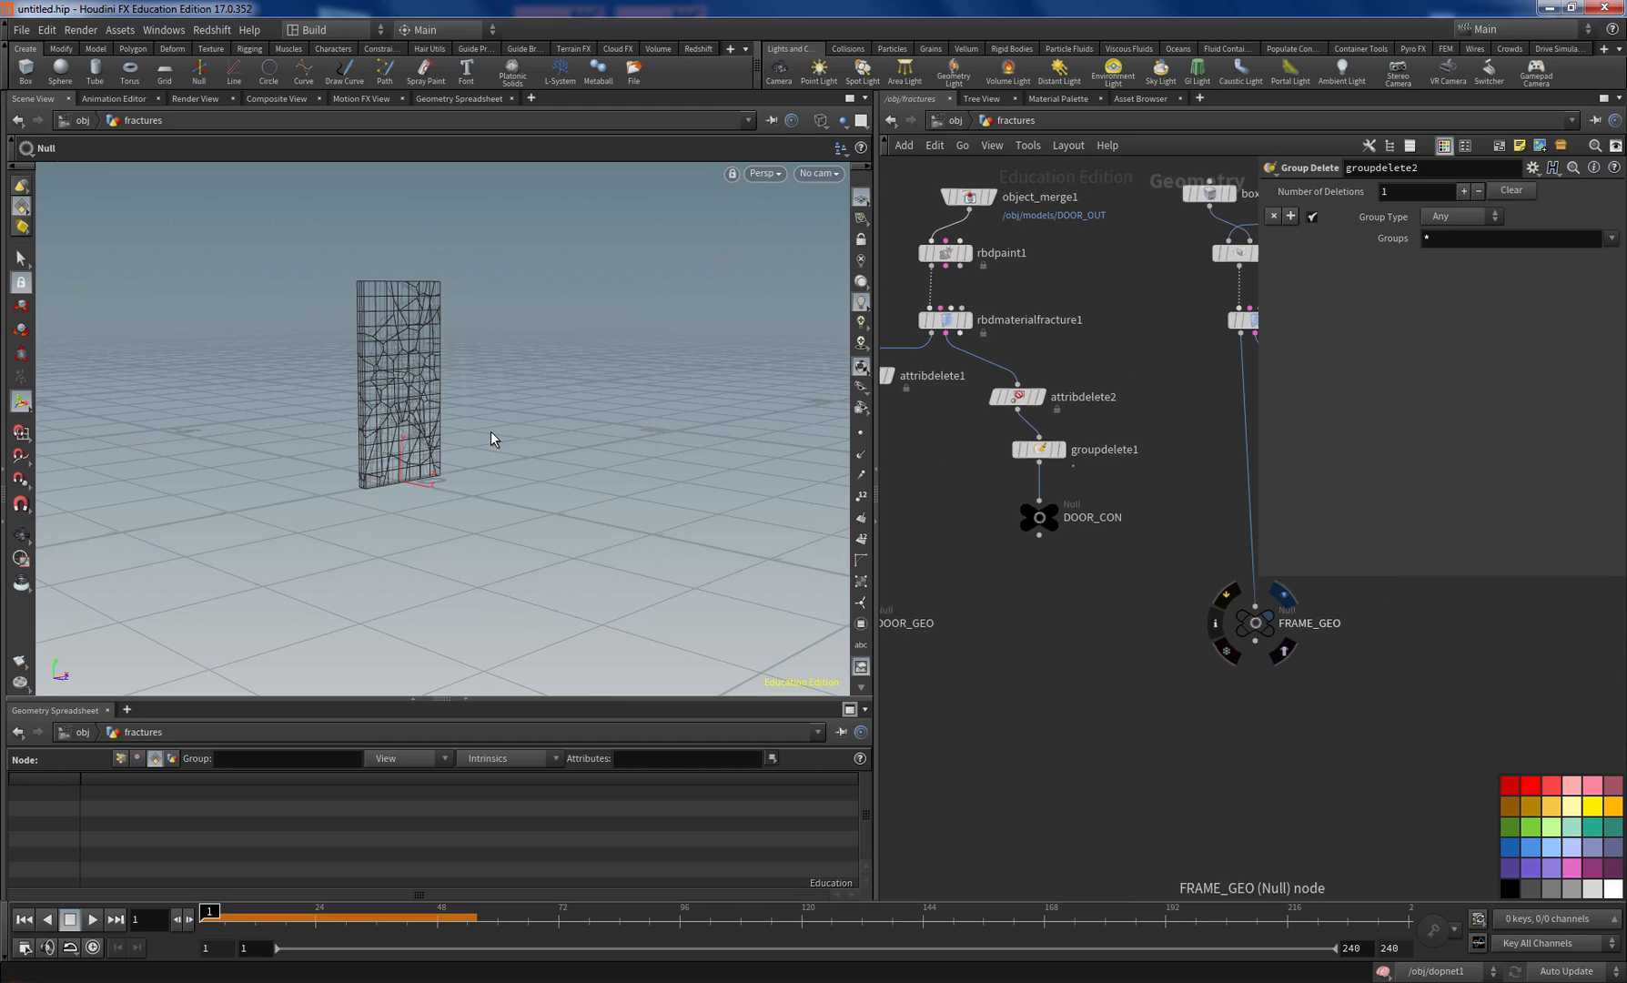
click(1283, 596)
middle_drag(1283, 596, 1380, 594)
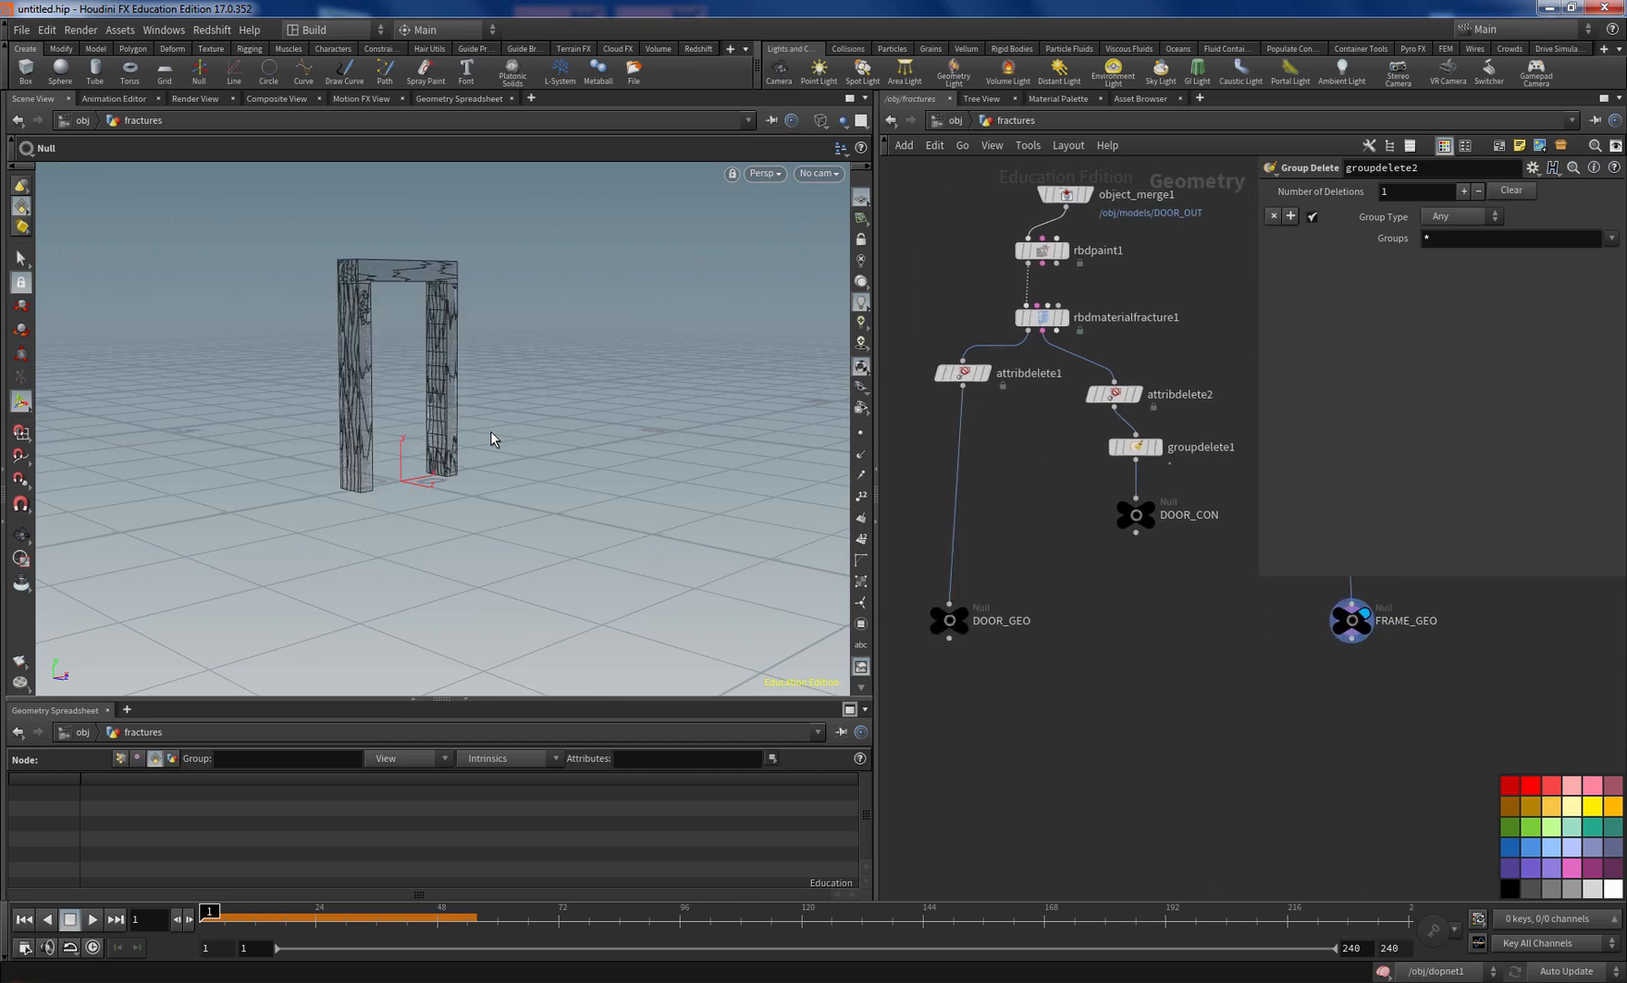
Step: Add a Merge node below the two geometry nulls and wire DOOR_GEO and FRAME_GEO into it
key(Tab)
click(1179, 918)
click(1135, 800)
click(949, 638)
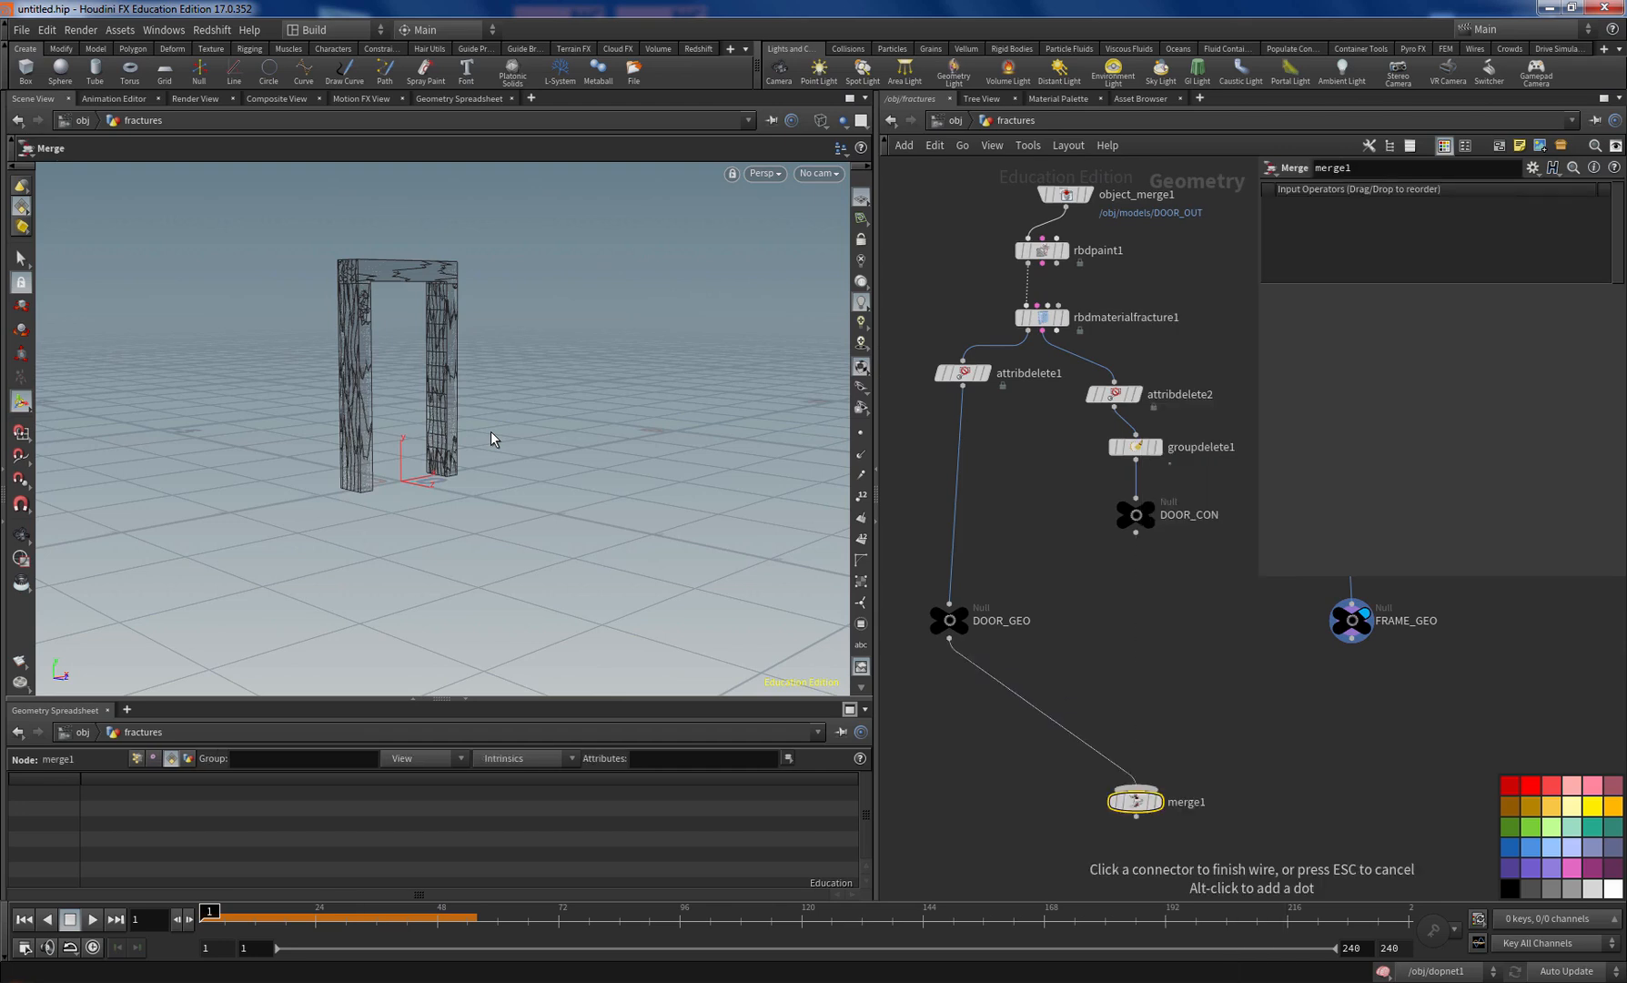
click(1134, 786)
click(1351, 639)
click(1138, 786)
Step: Add a Connect Adjacent Pieces node fed by merge1 and display it to inspect its connections
middle_drag(1137, 787, 1137, 721)
key(Tab)
text(conne)
key(Down)
key(Return)
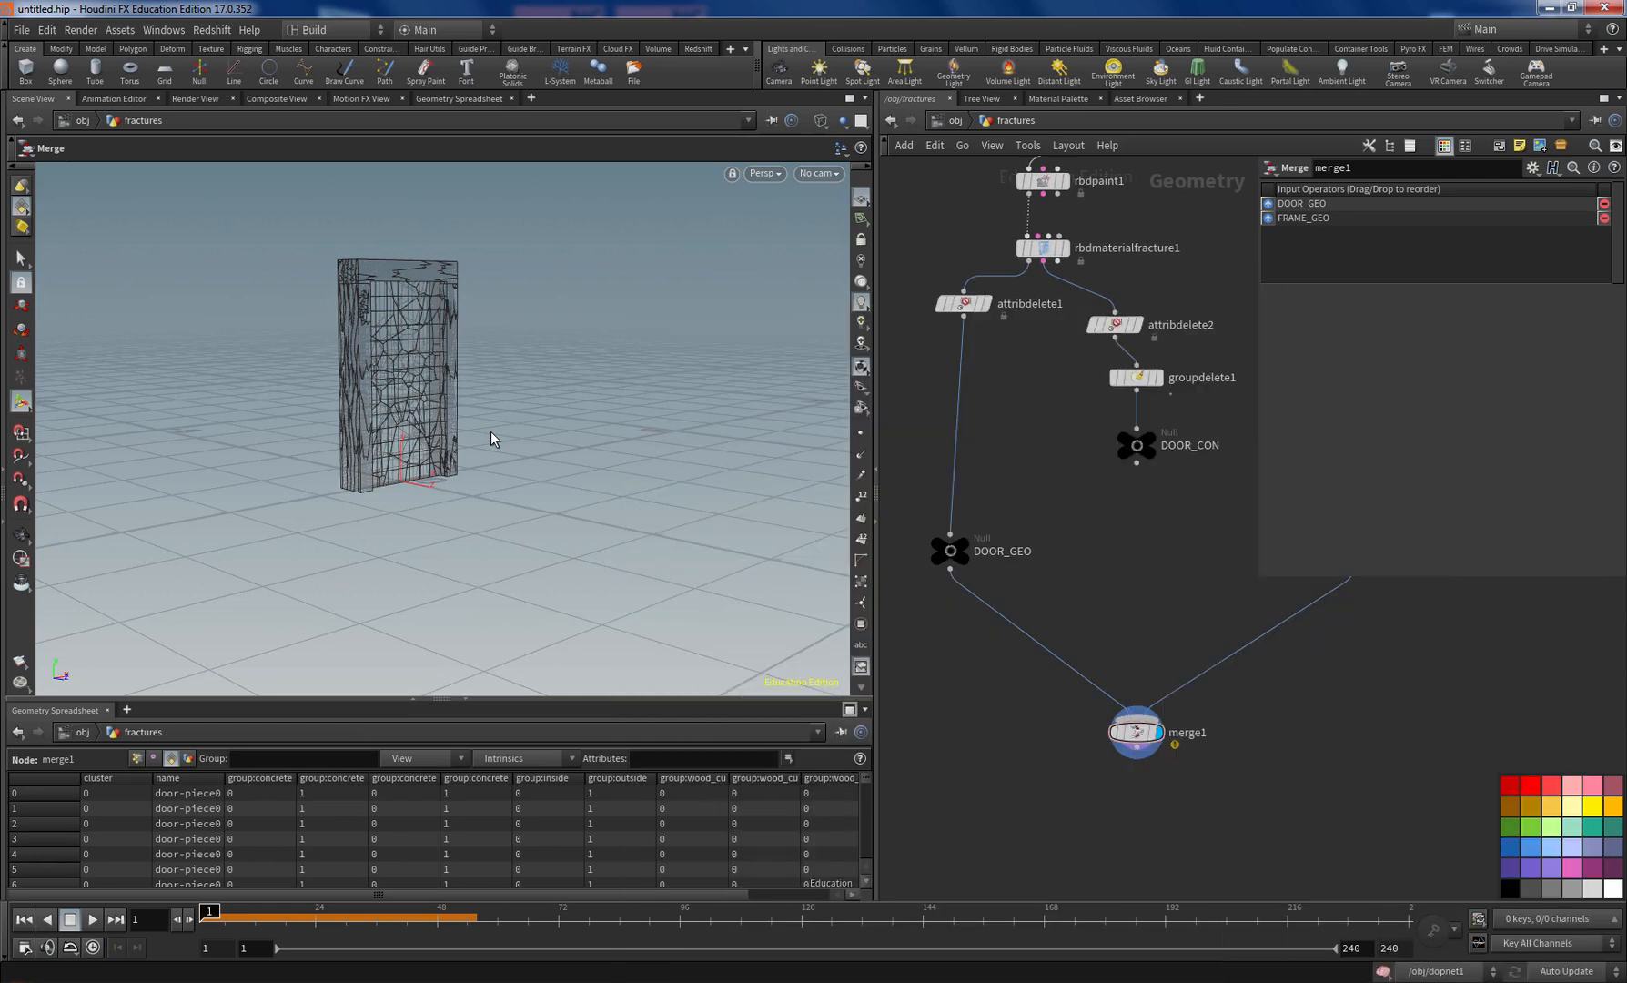
click(1136, 748)
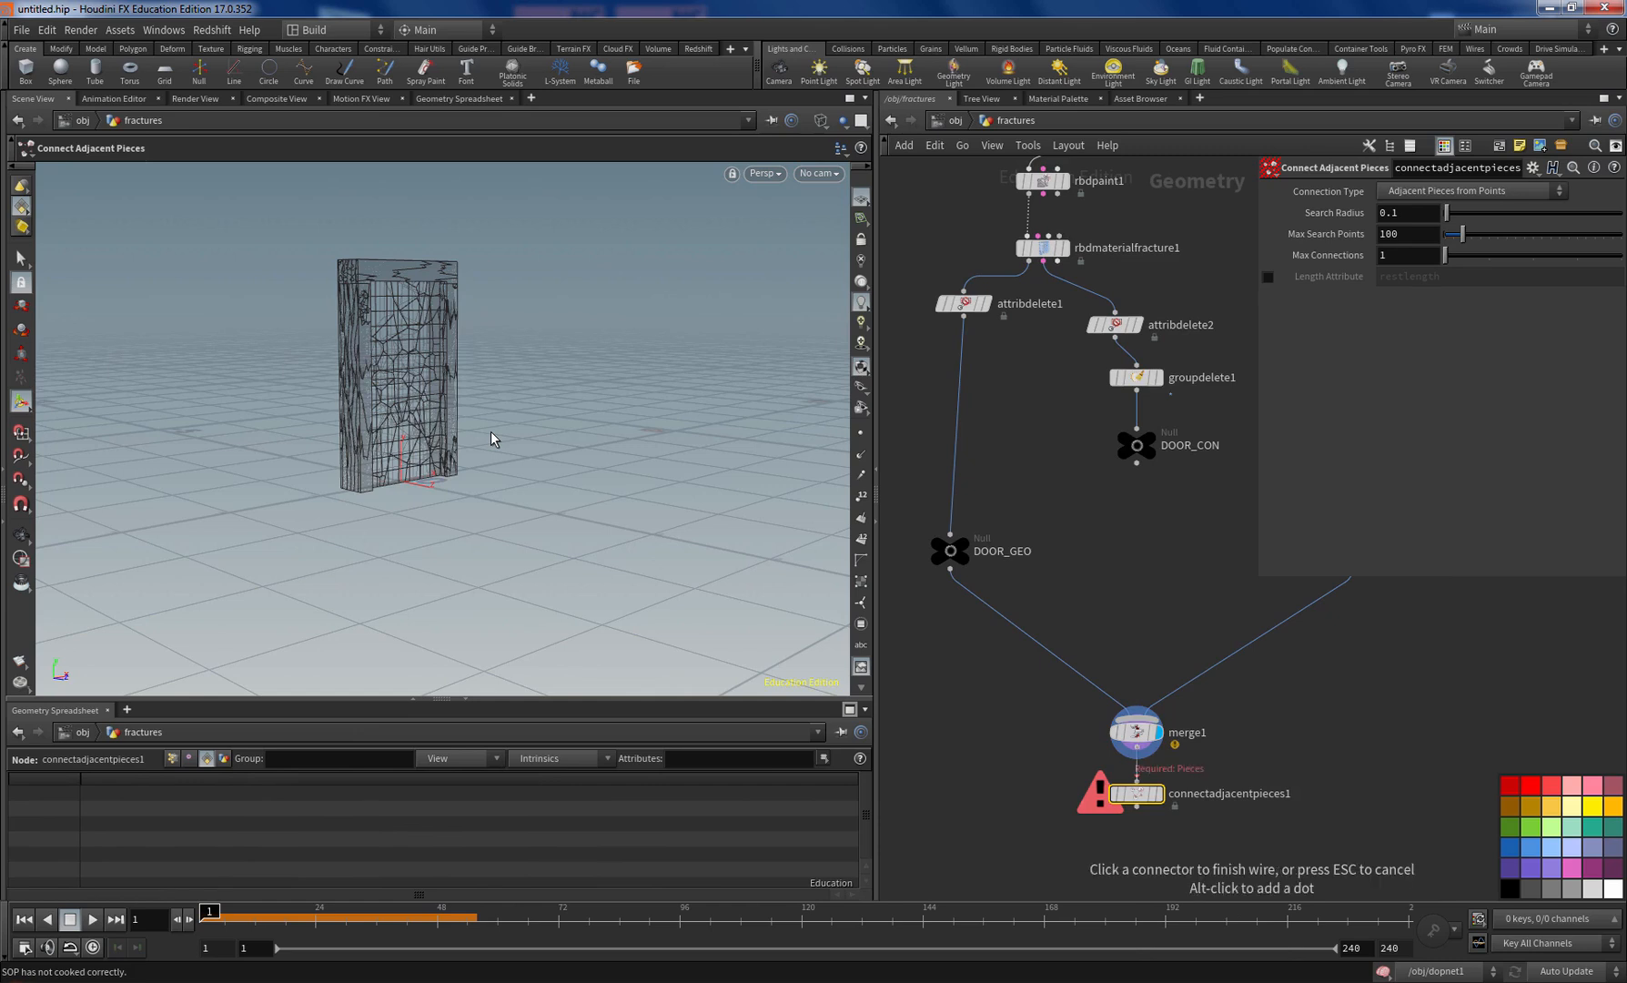
click(1136, 781)
click(1160, 793)
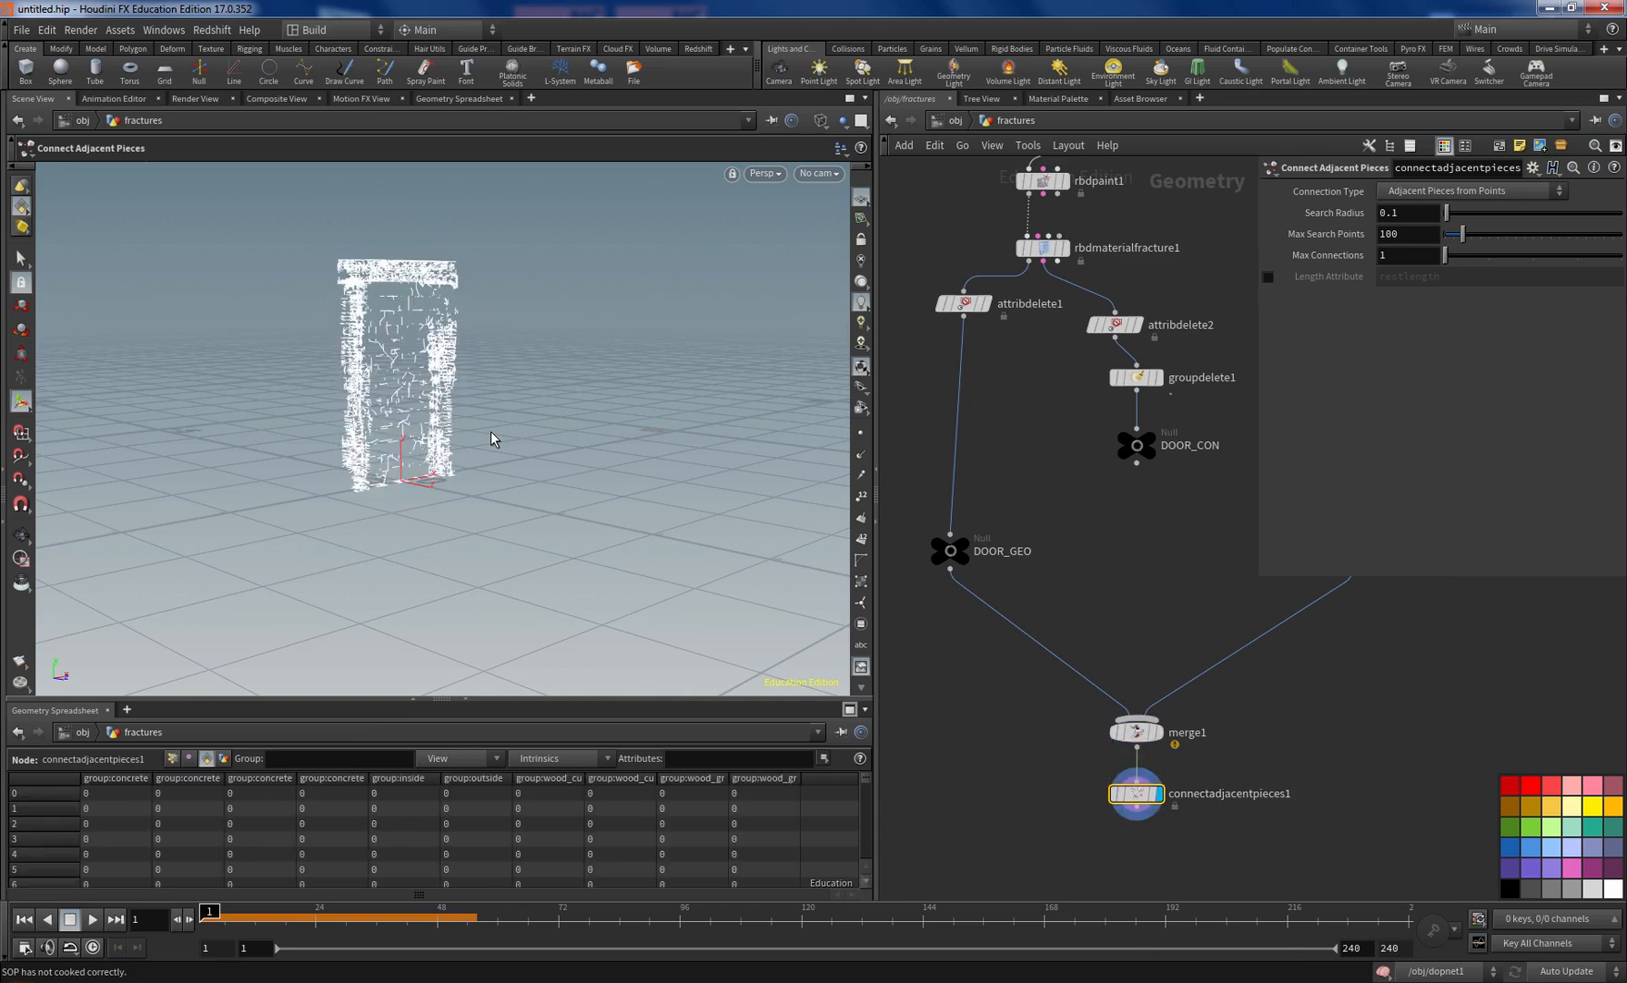
alt+drag(492, 433, 410, 432)
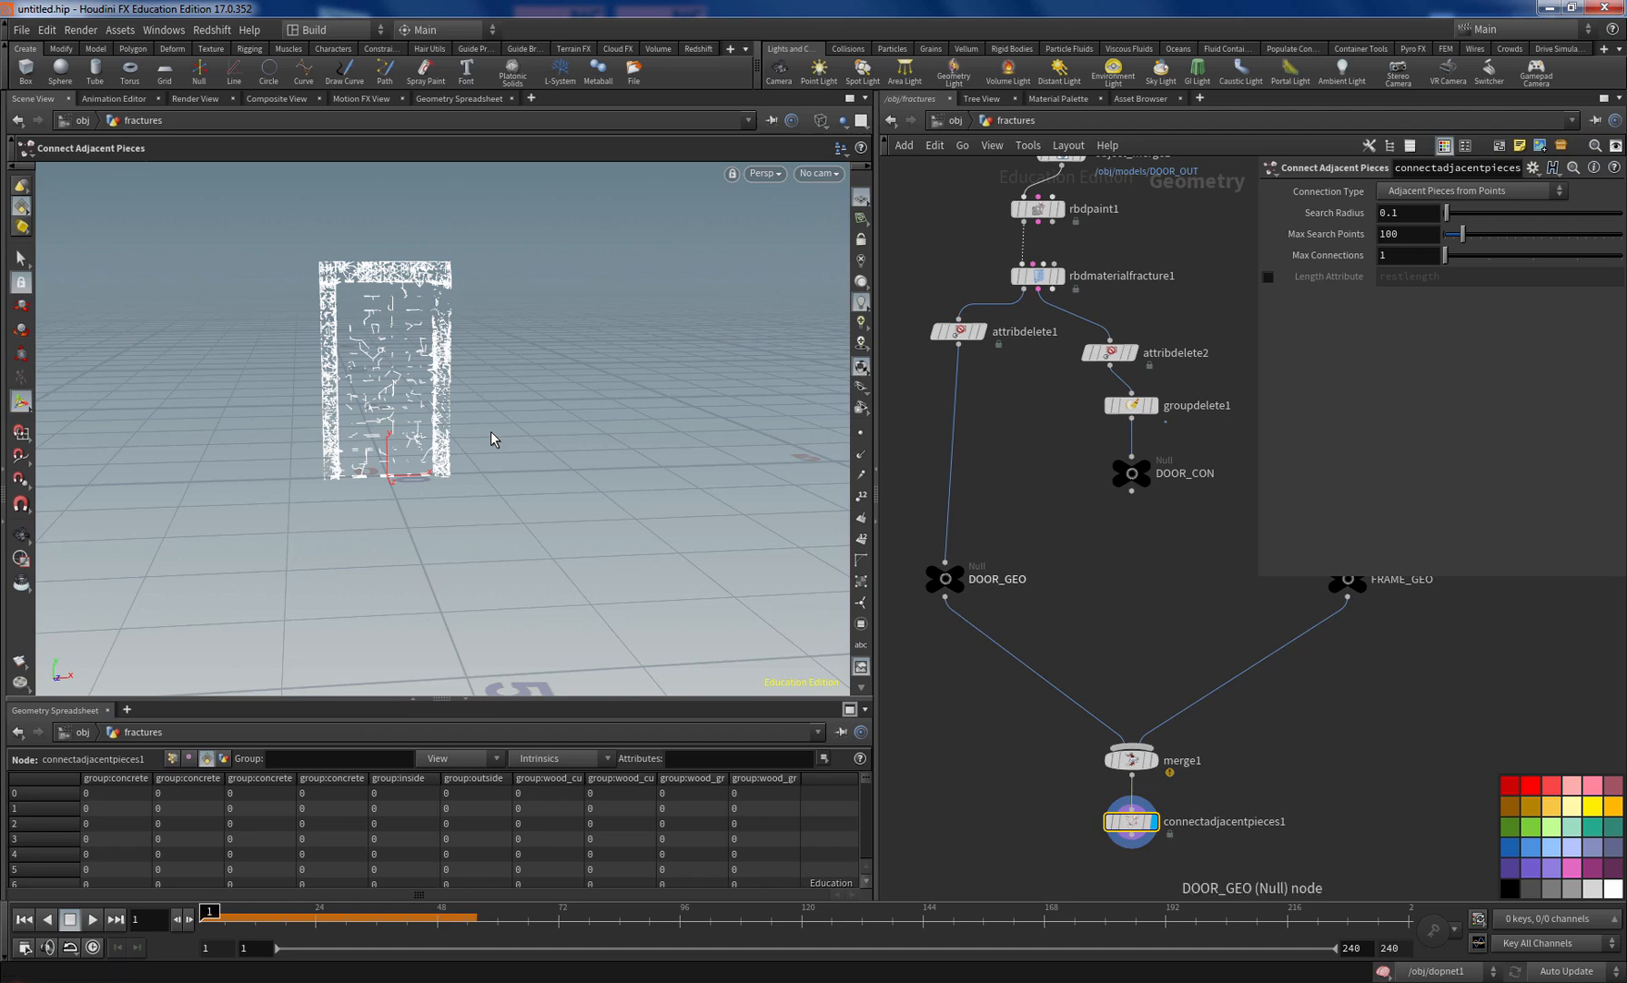
Step: Insert an Attribute Wrangle between DOOR_GEO and merge1 and set it to run over primitives
click(977, 577)
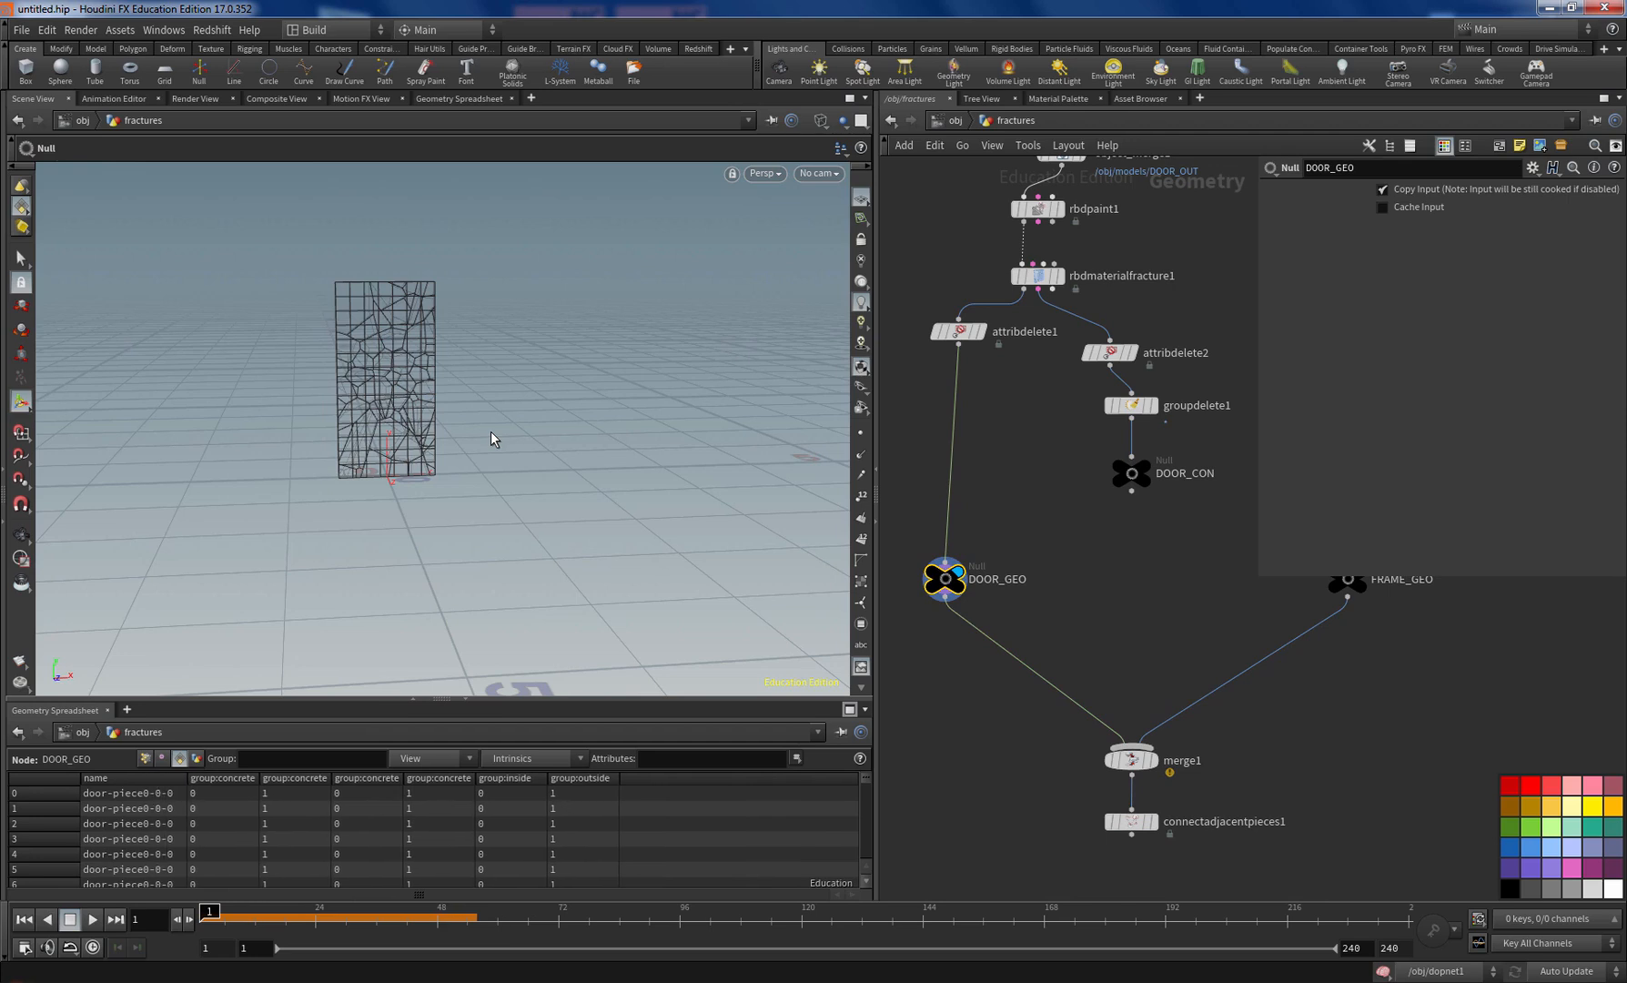
key(Tab)
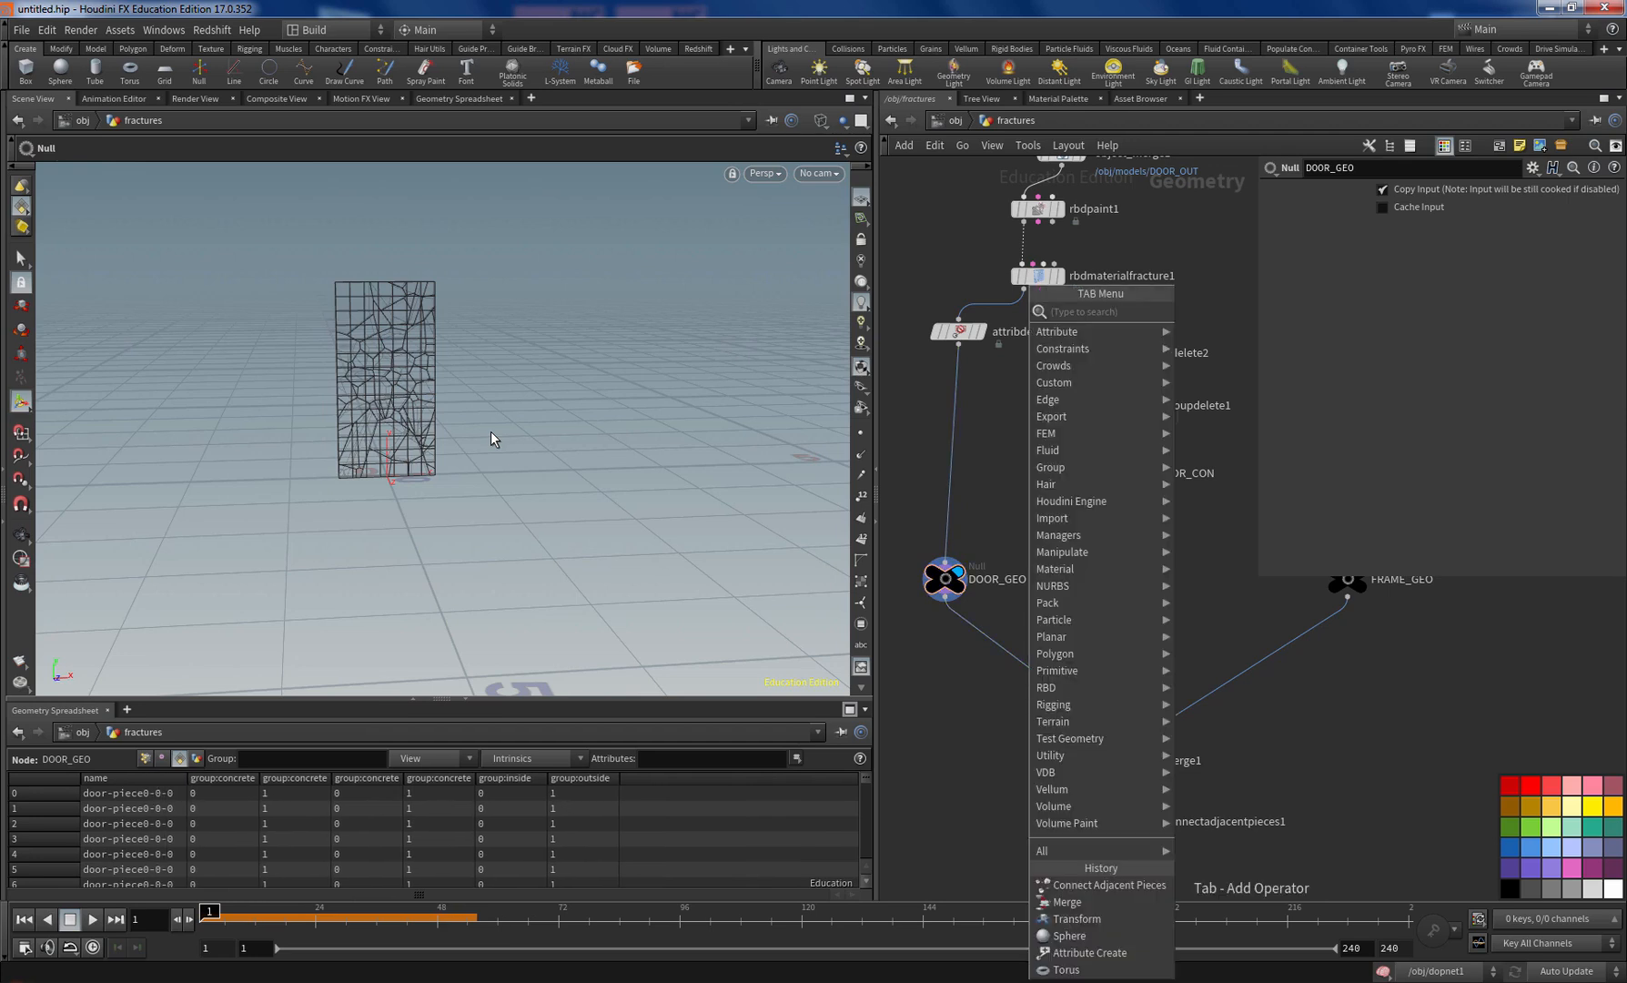
text(wrangl)
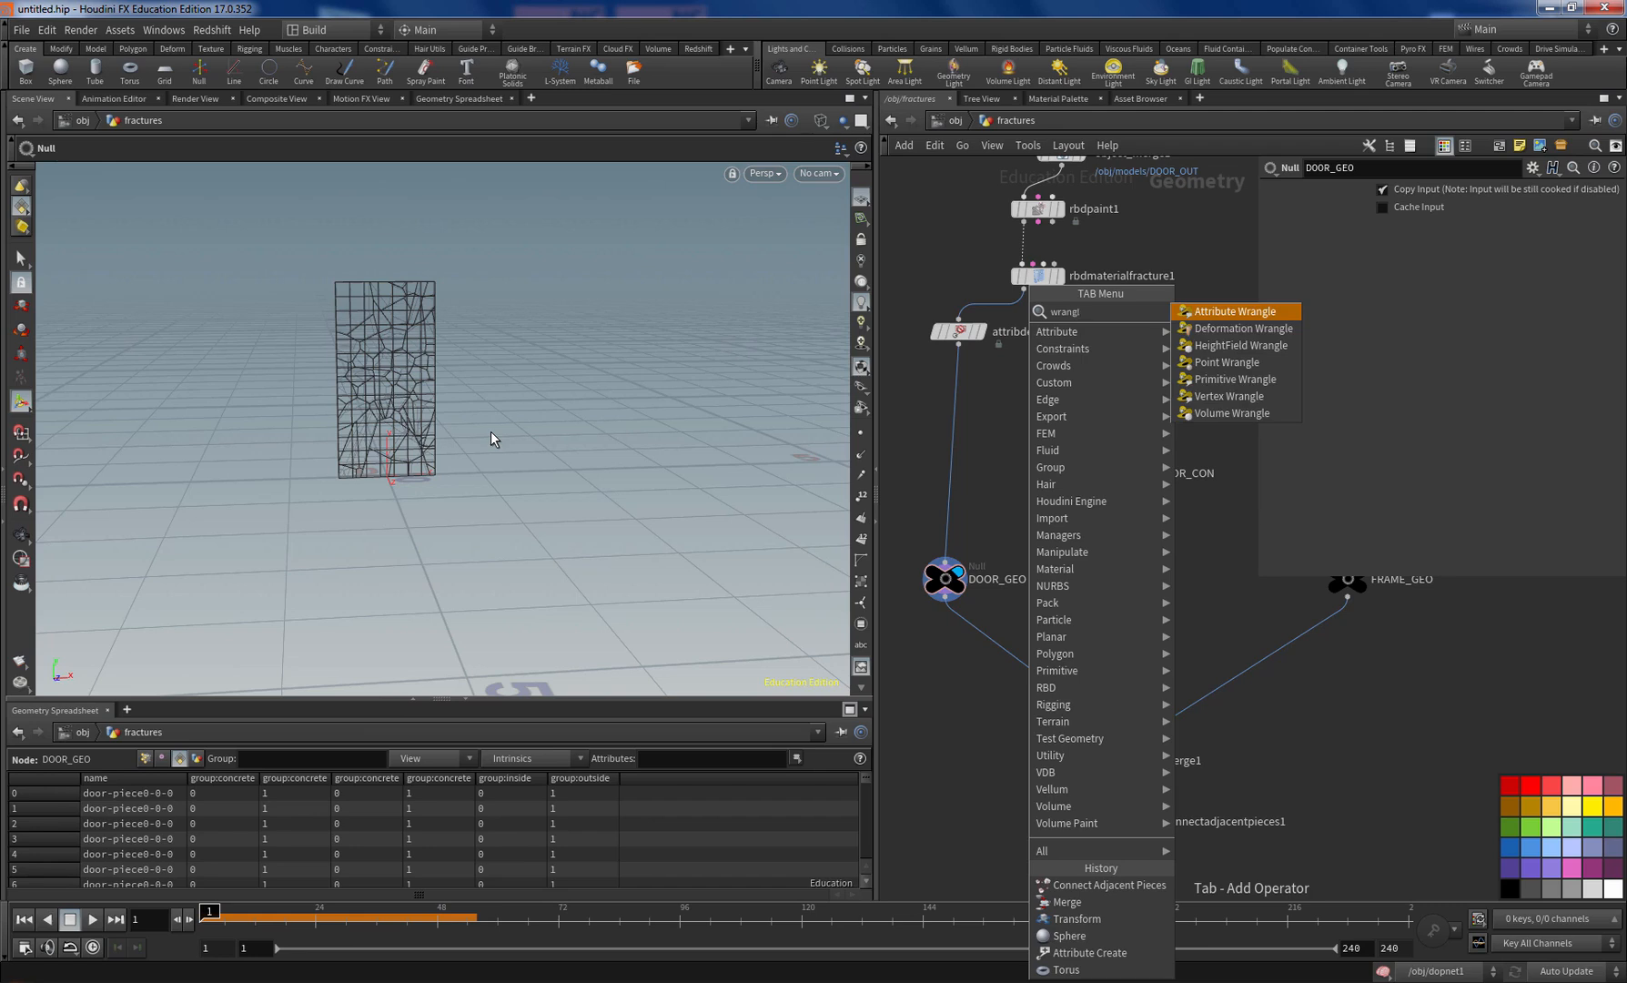
key(Return)
click(990, 639)
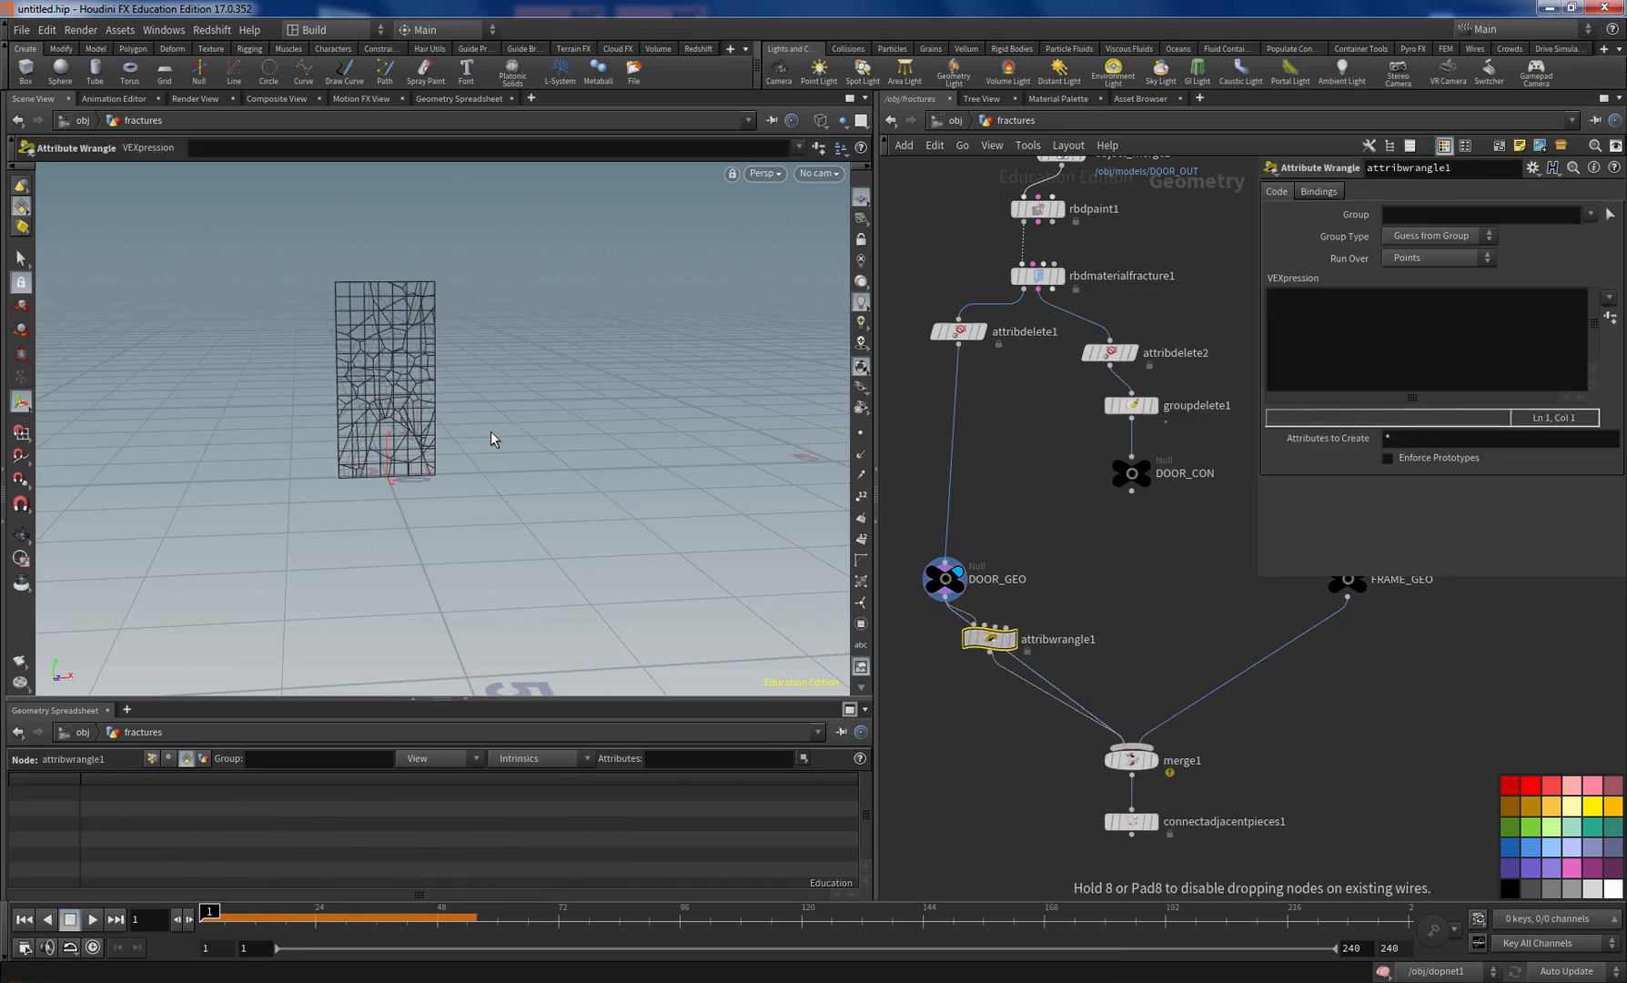
click(1438, 258)
click(1413, 292)
click(1420, 336)
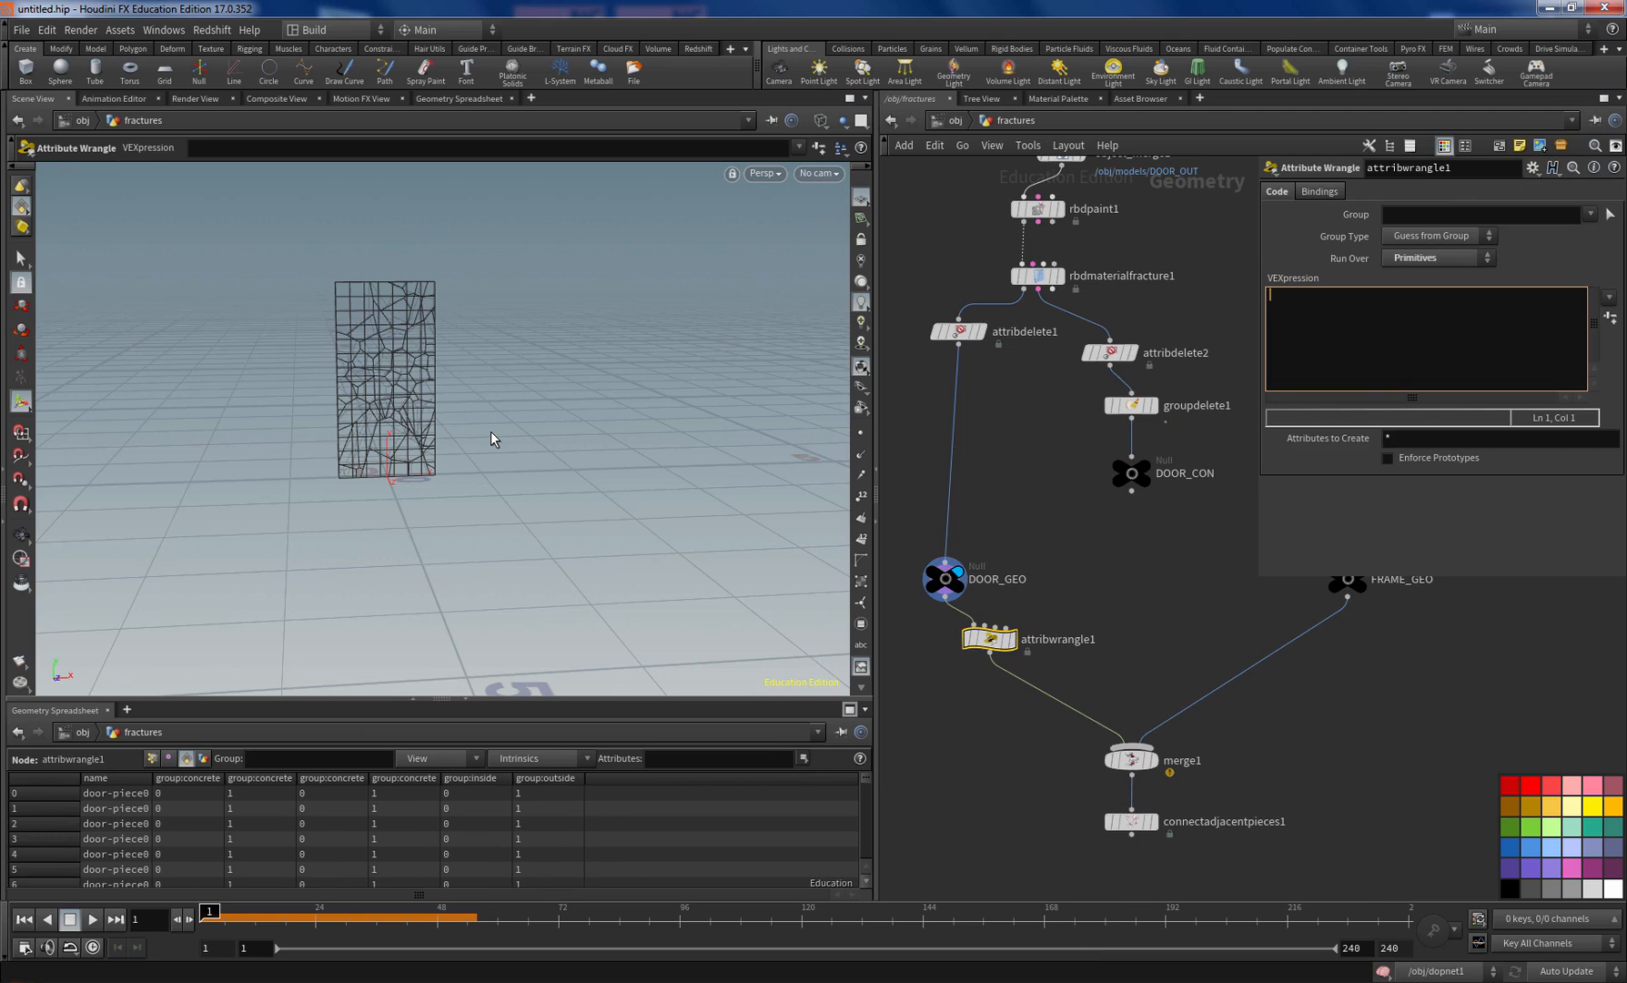
text(s@OGname = @na)
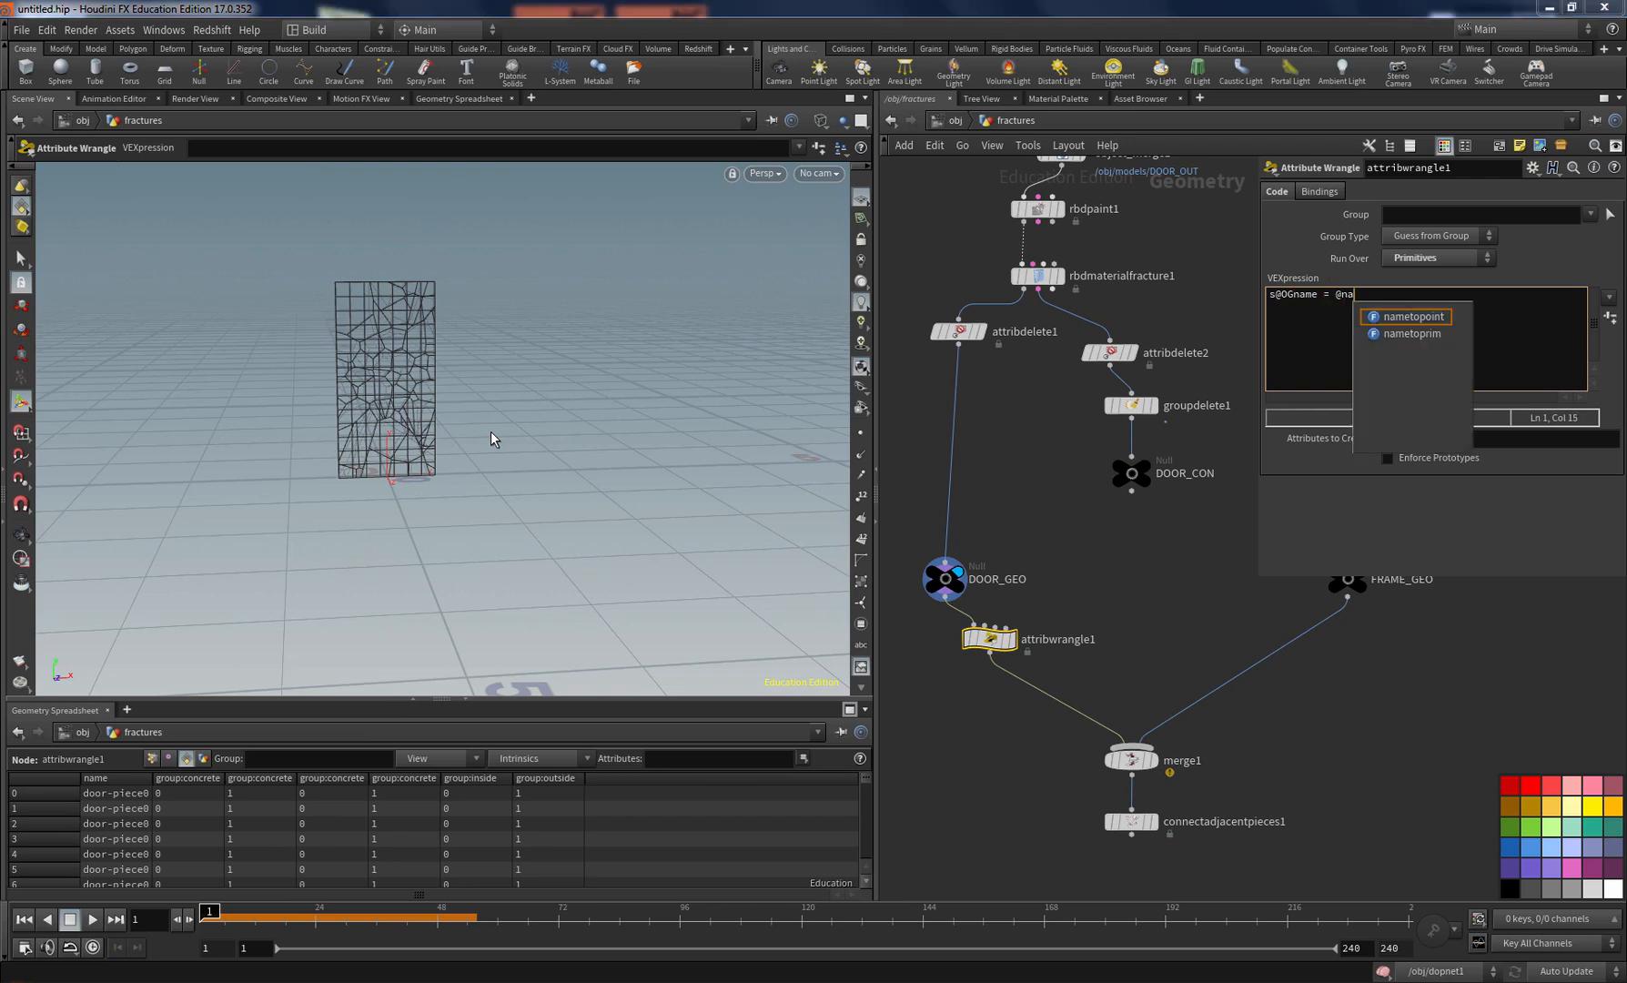
text(me;)
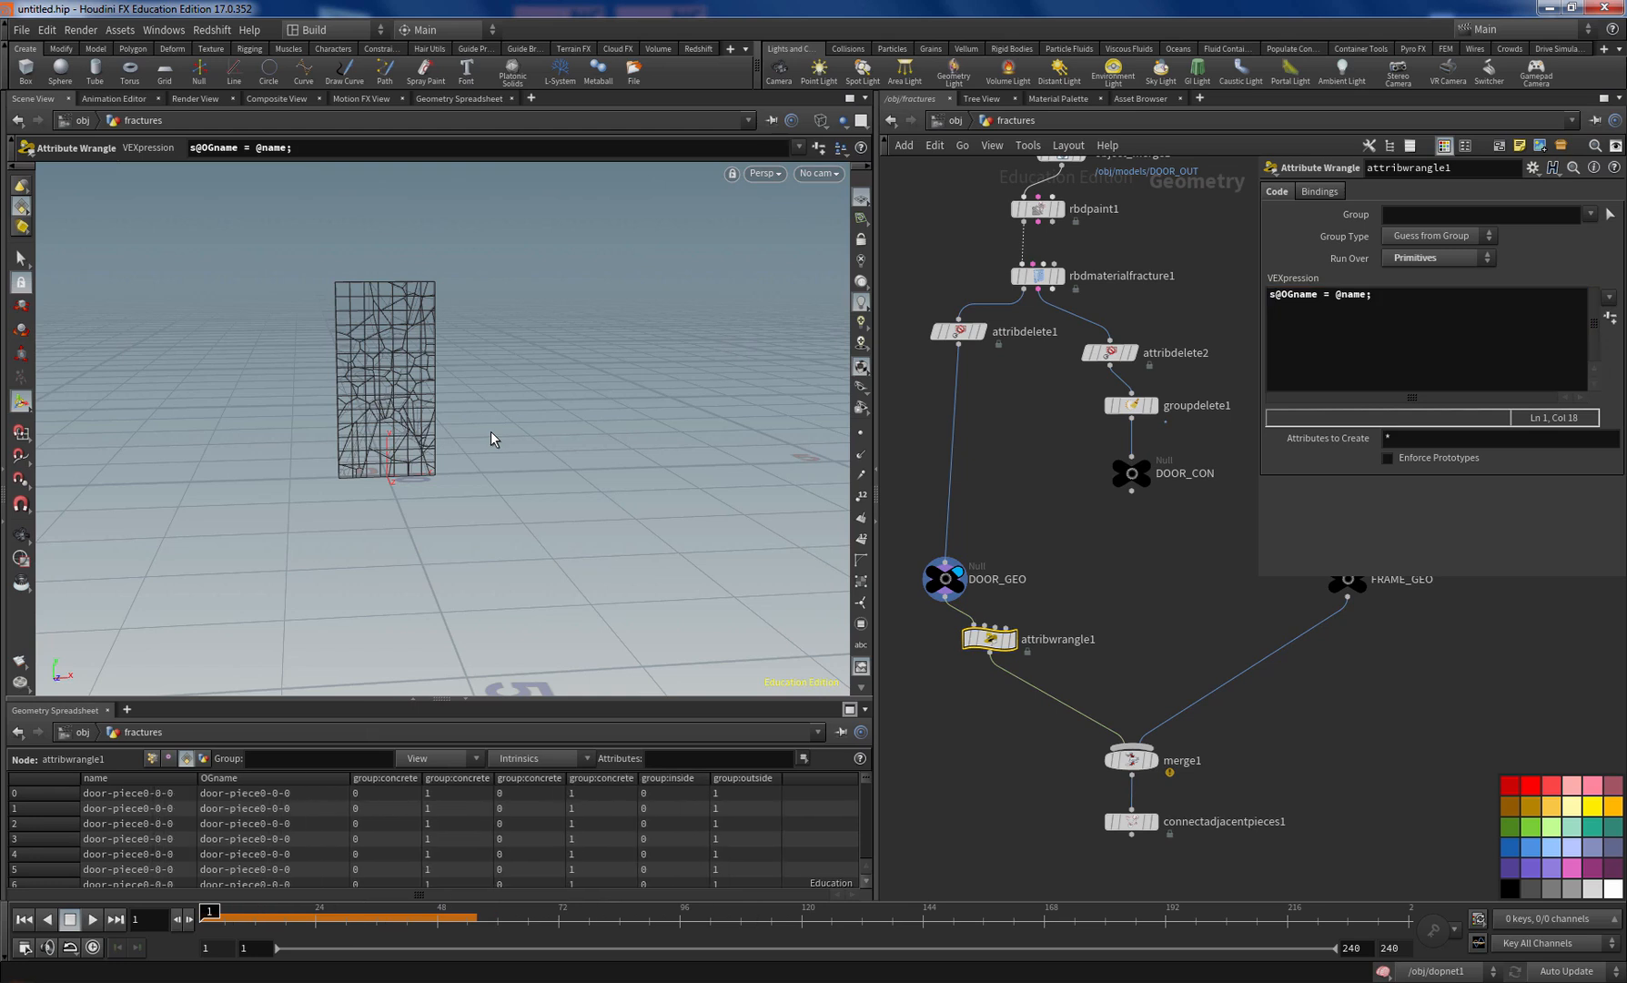
drag(865, 781, 866, 816)
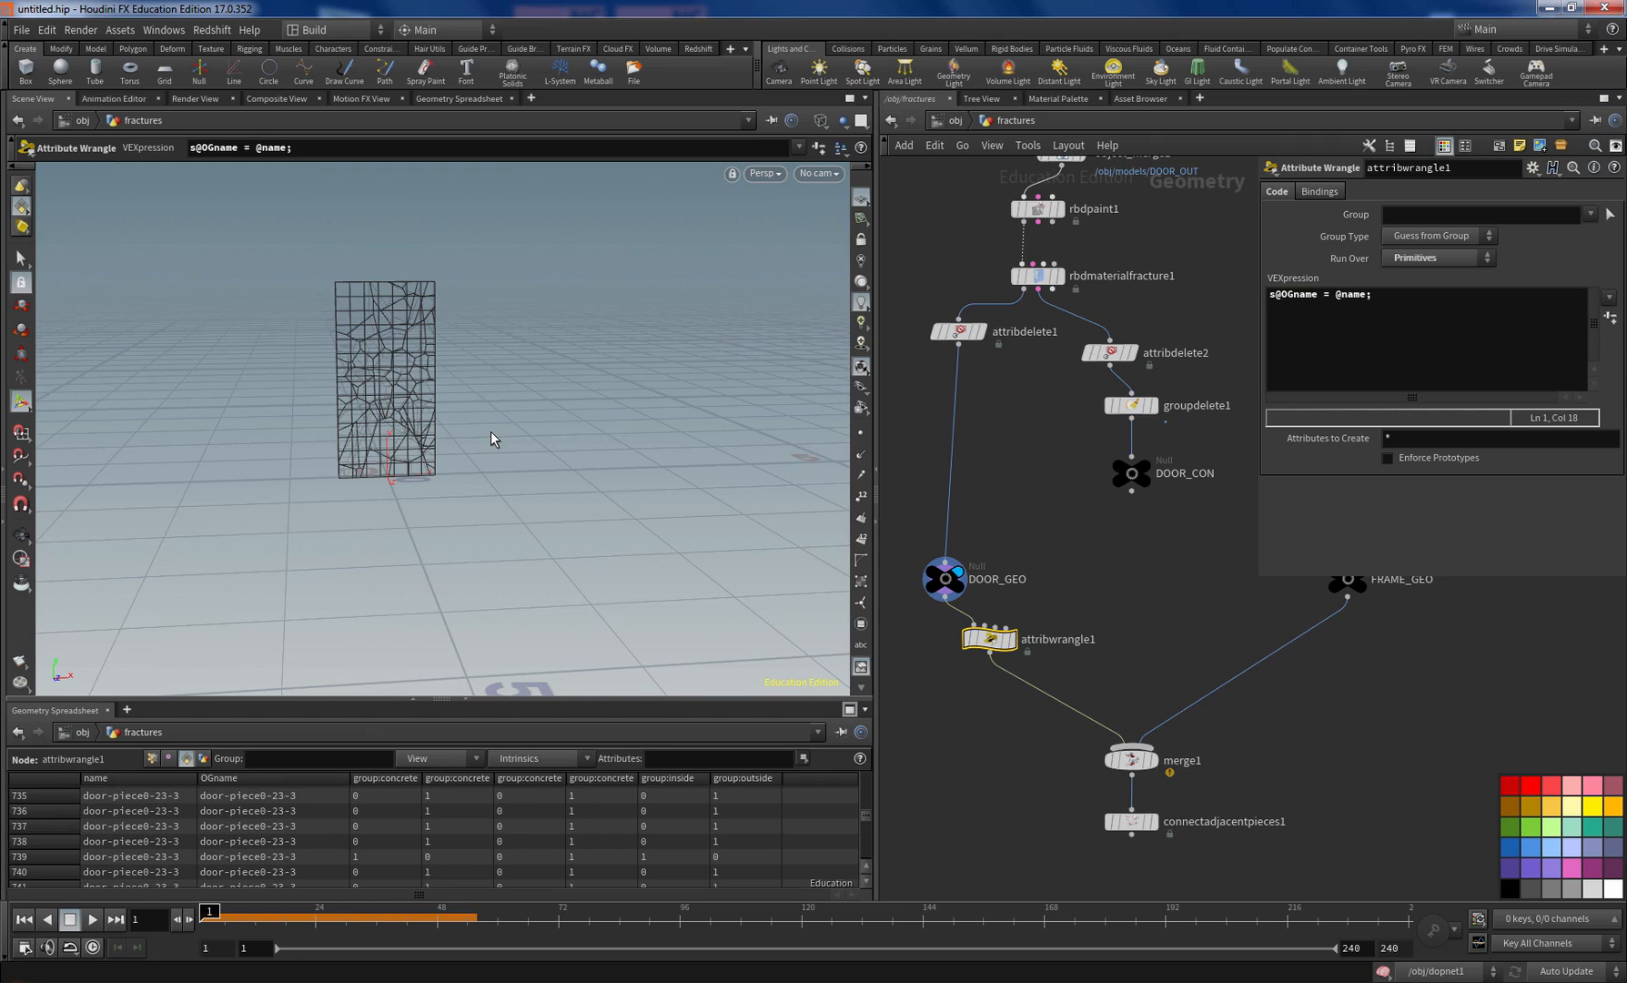
click(1375, 295)
key(Return)
text(@name ')
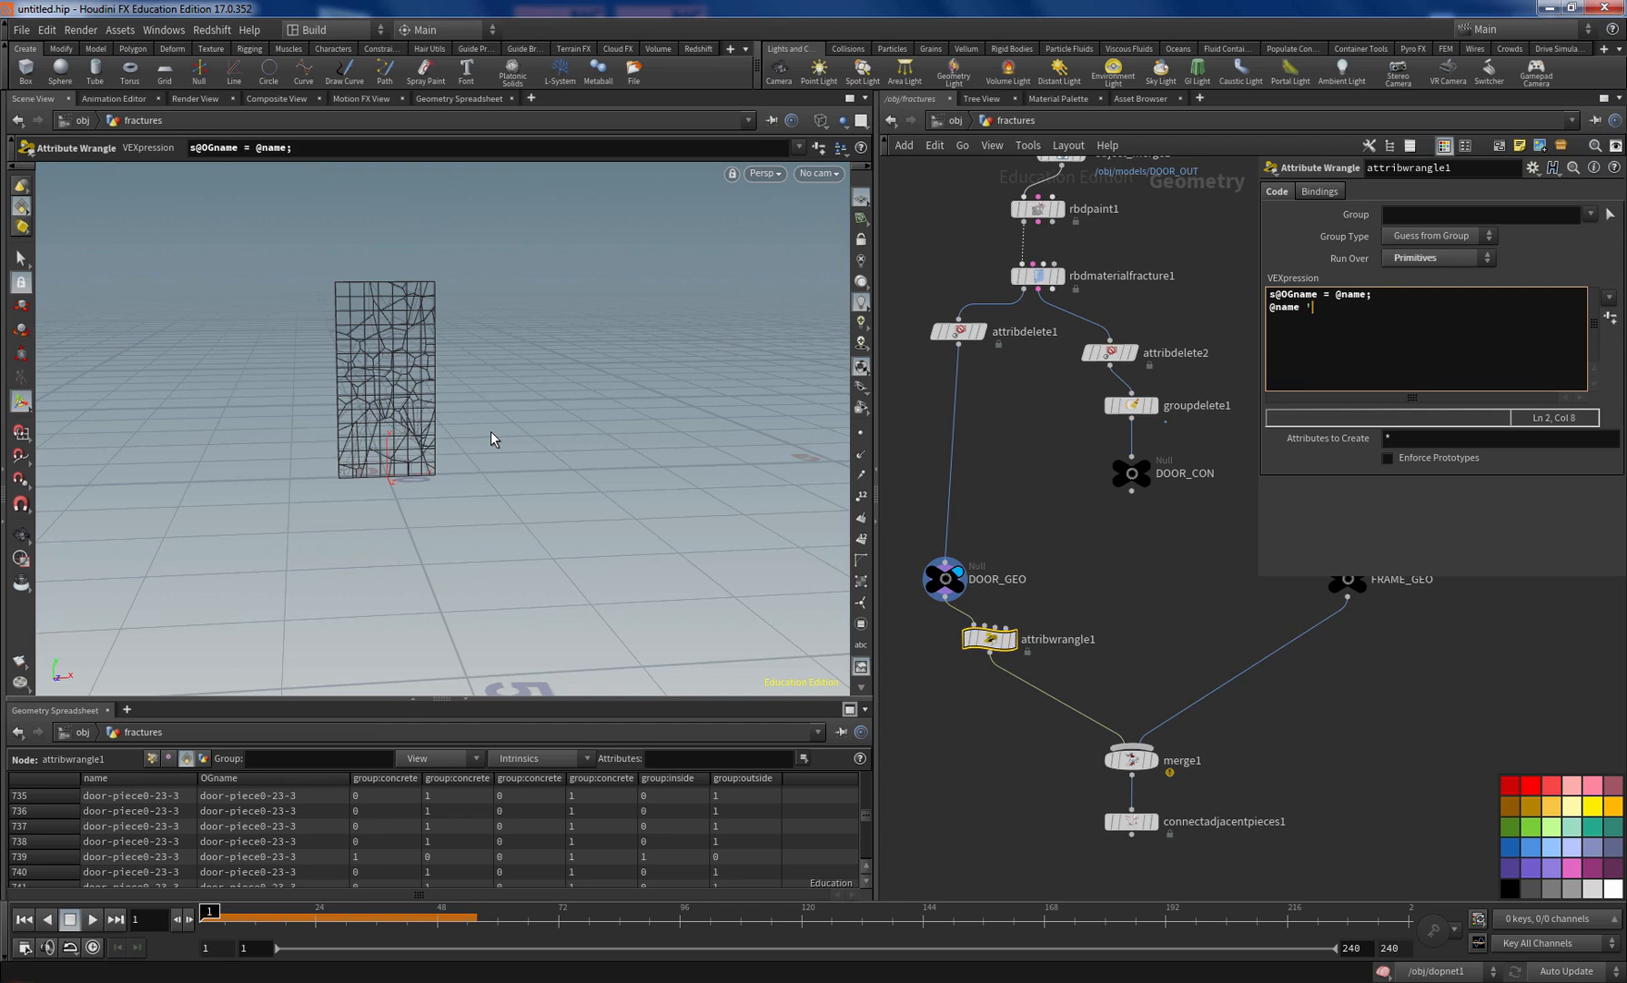
key(BackSpace)
text(= ")
text(Geo";)
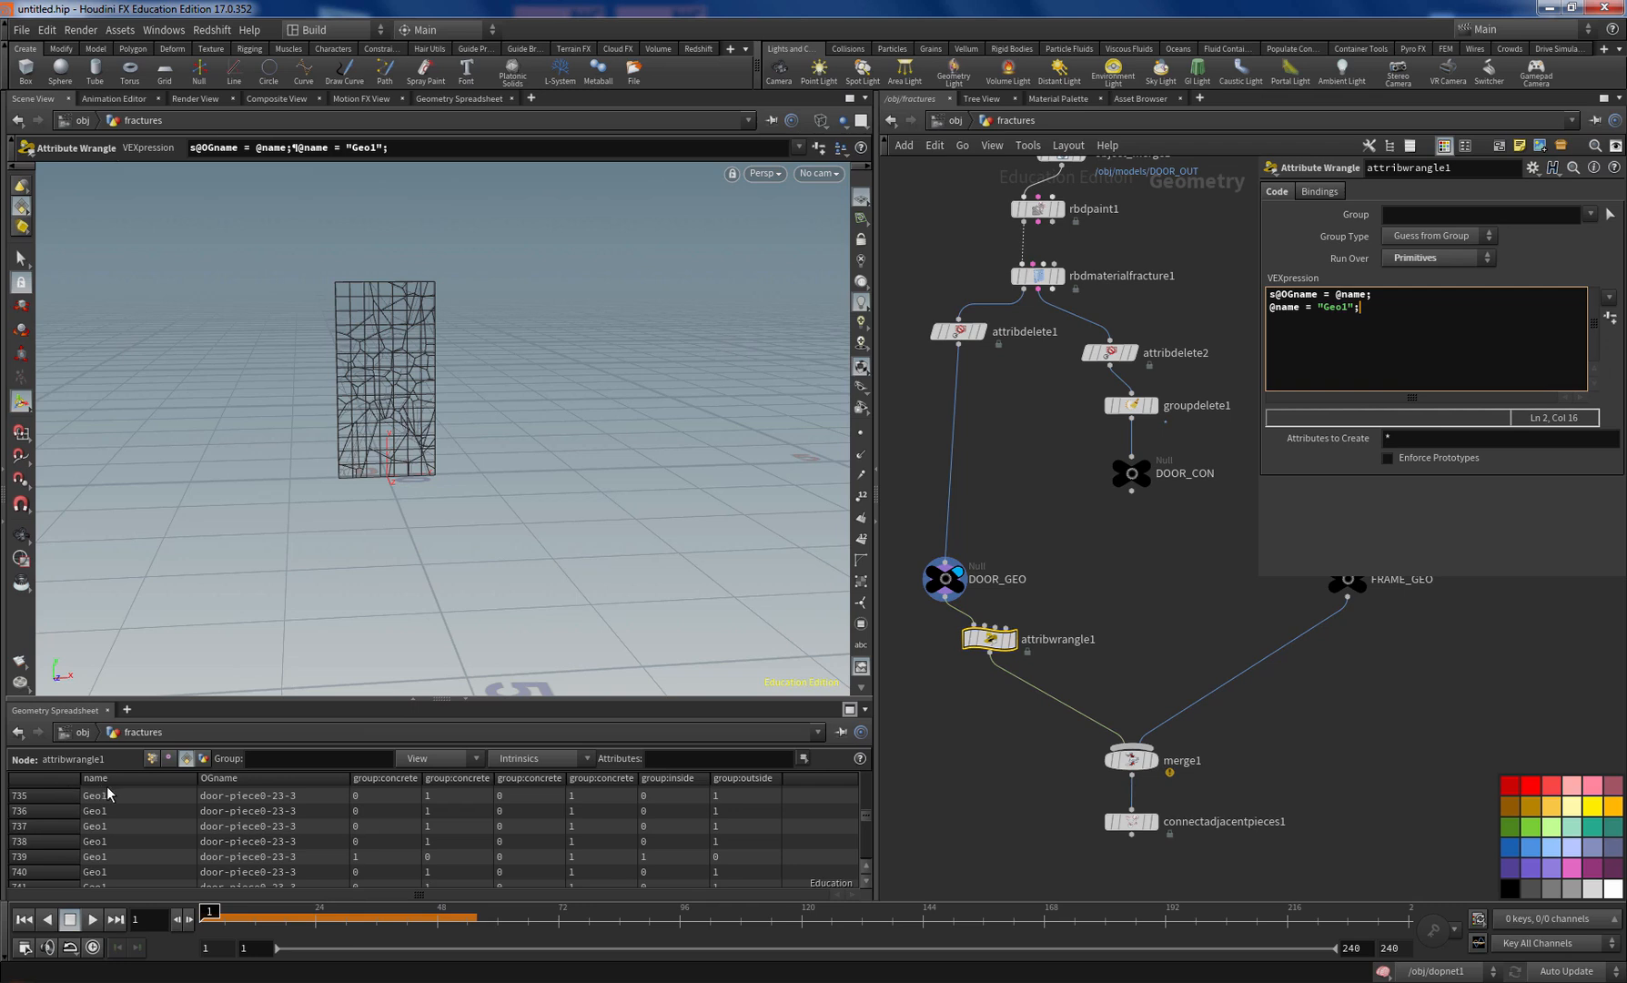
Step: Copy the wrangle onto the wire between FRAME_GEO and merge1 and change its assigned name to Geo2
middle_drag(1185, 634, 1149, 668)
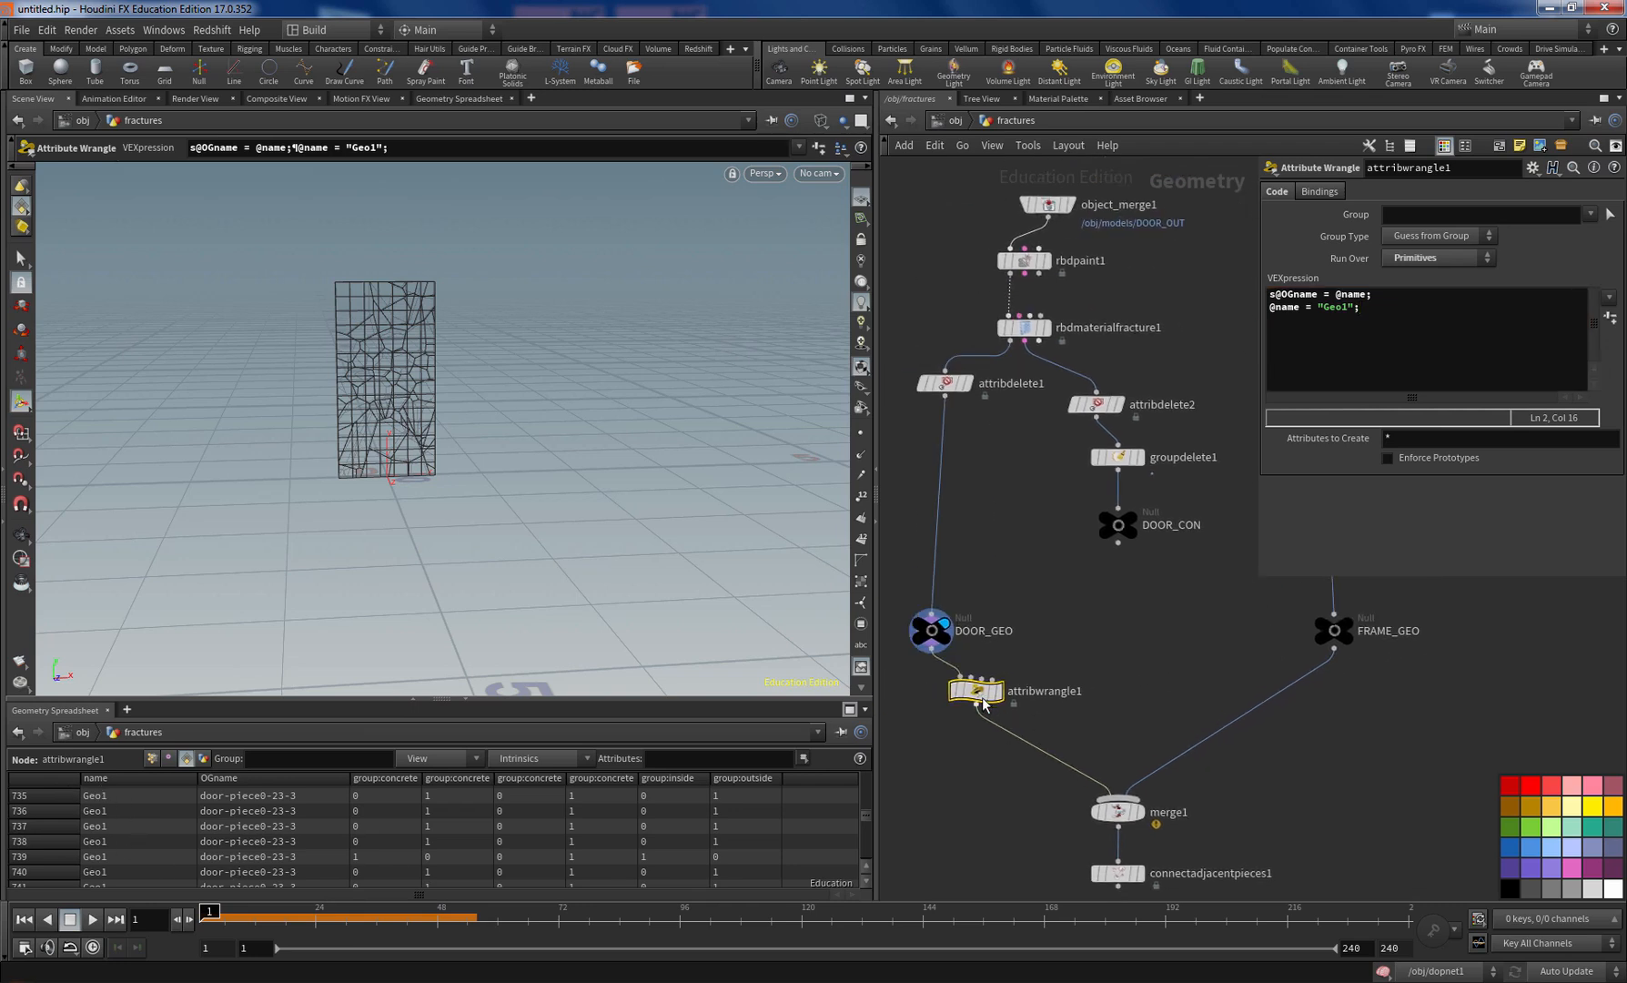
click(1284, 691)
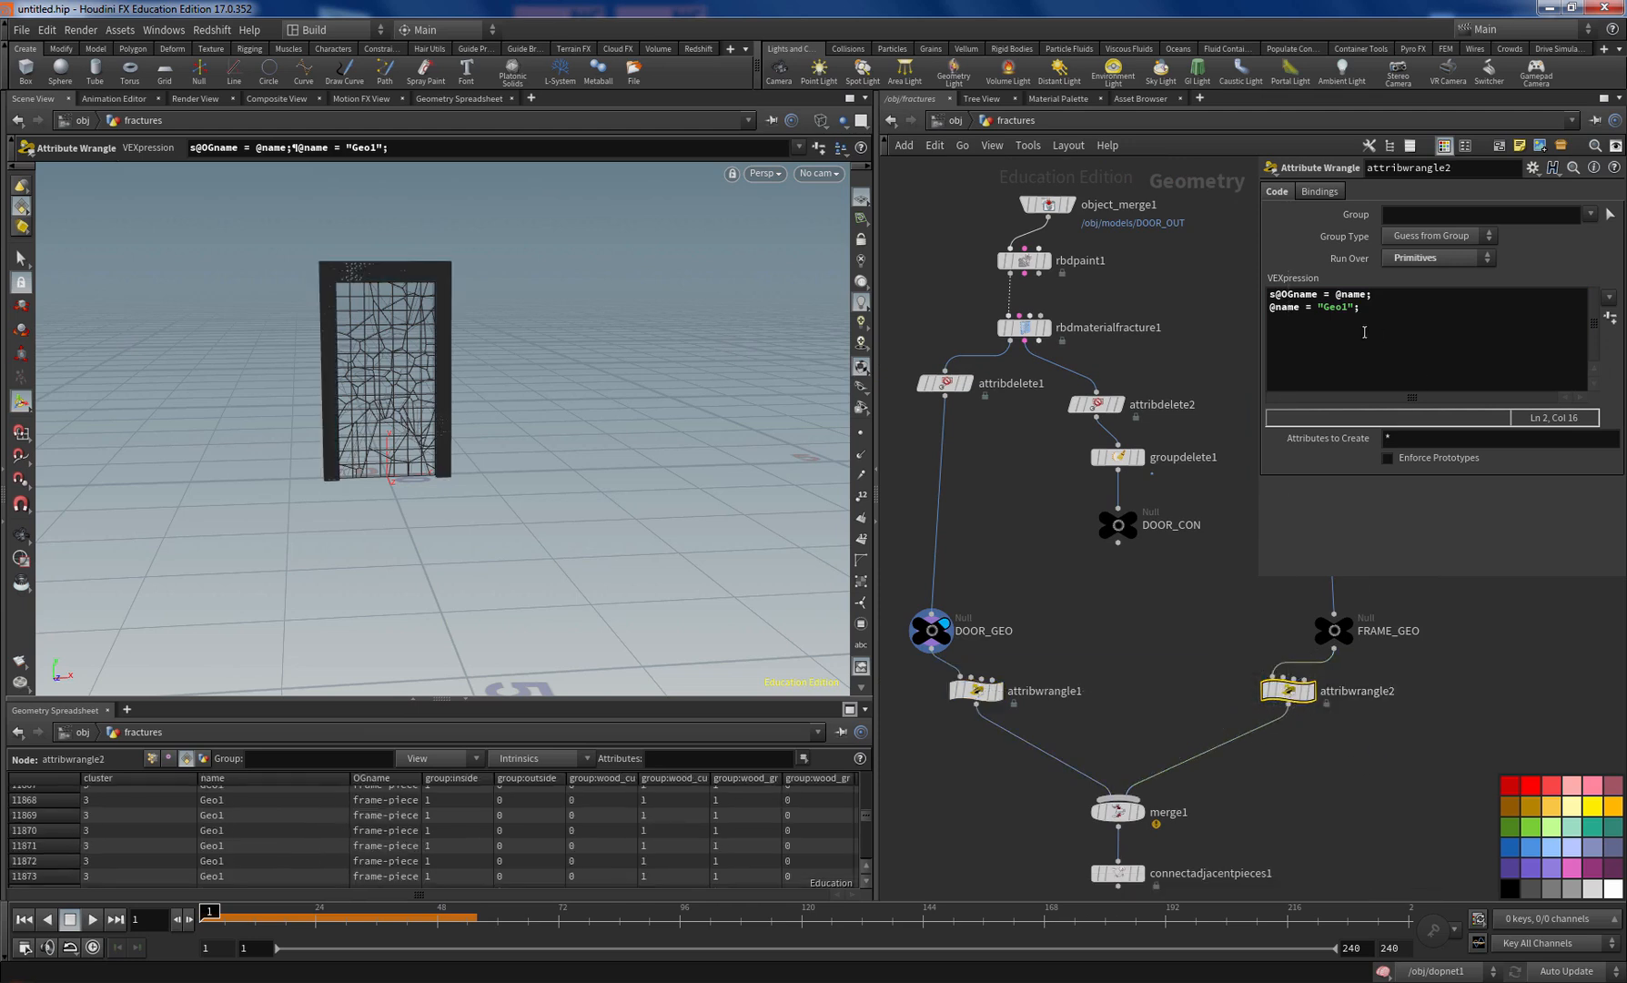
click(1343, 308)
text(2)
Step: Display connectadjacentpieces1 and inspect the connections between the door and the frame
middle_drag(1246, 836, 1244, 711)
middle_drag(1347, 658, 1275, 734)
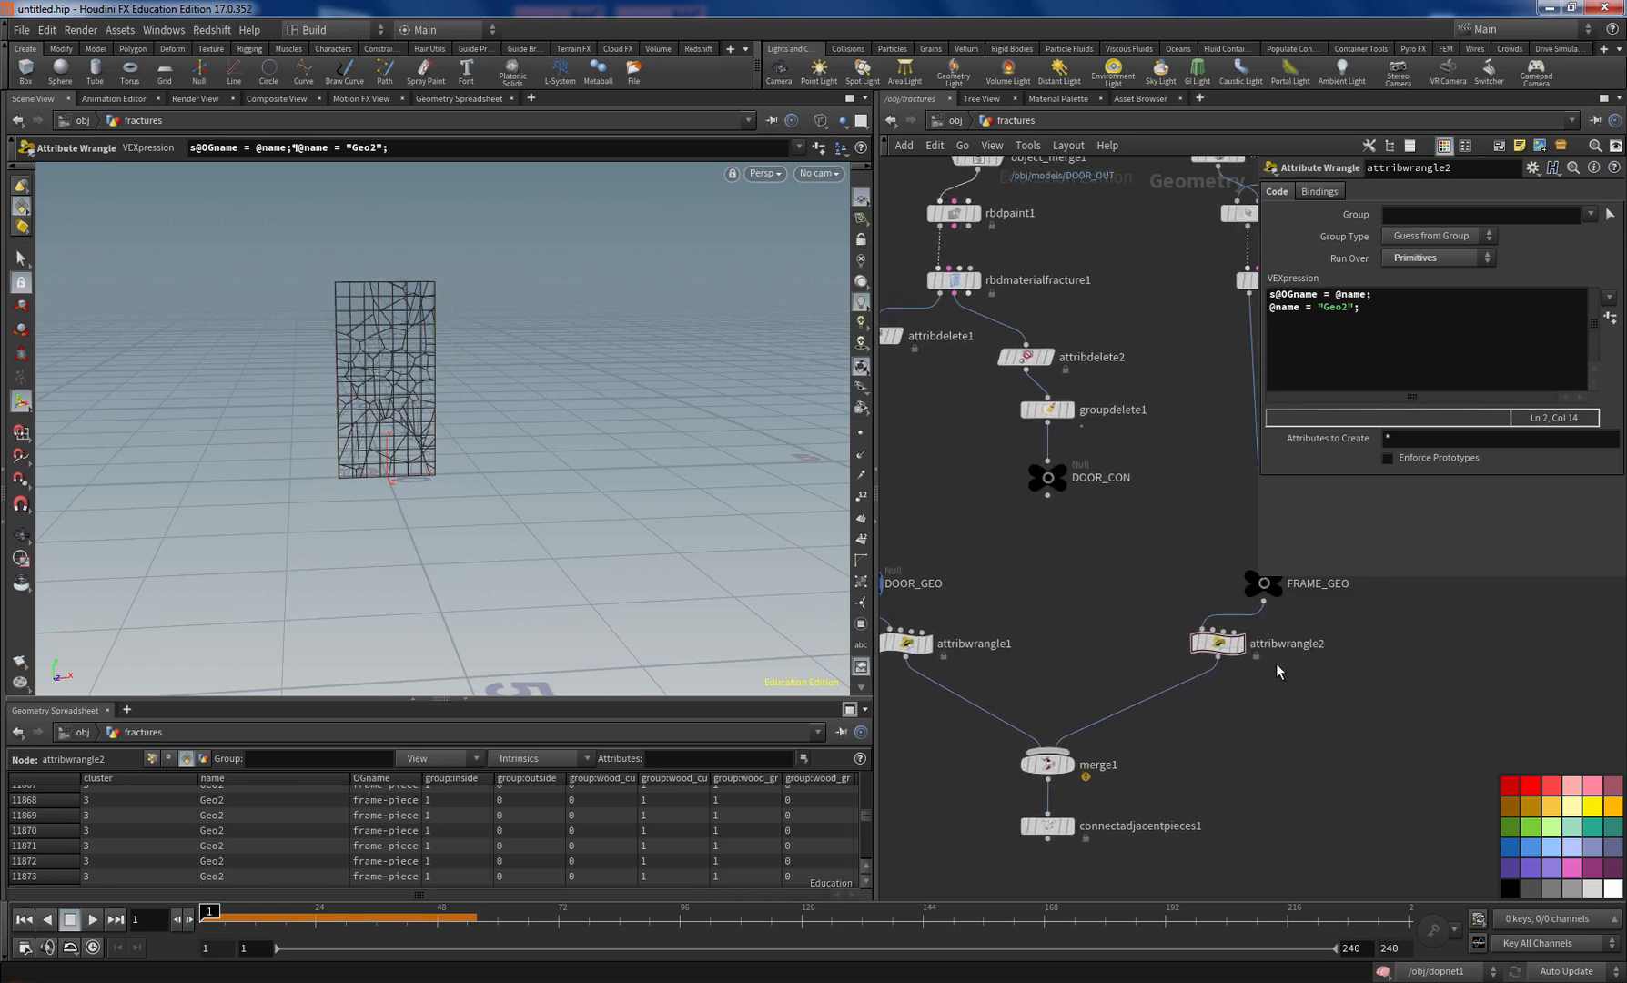
middle_drag(1107, 778, 1103, 730)
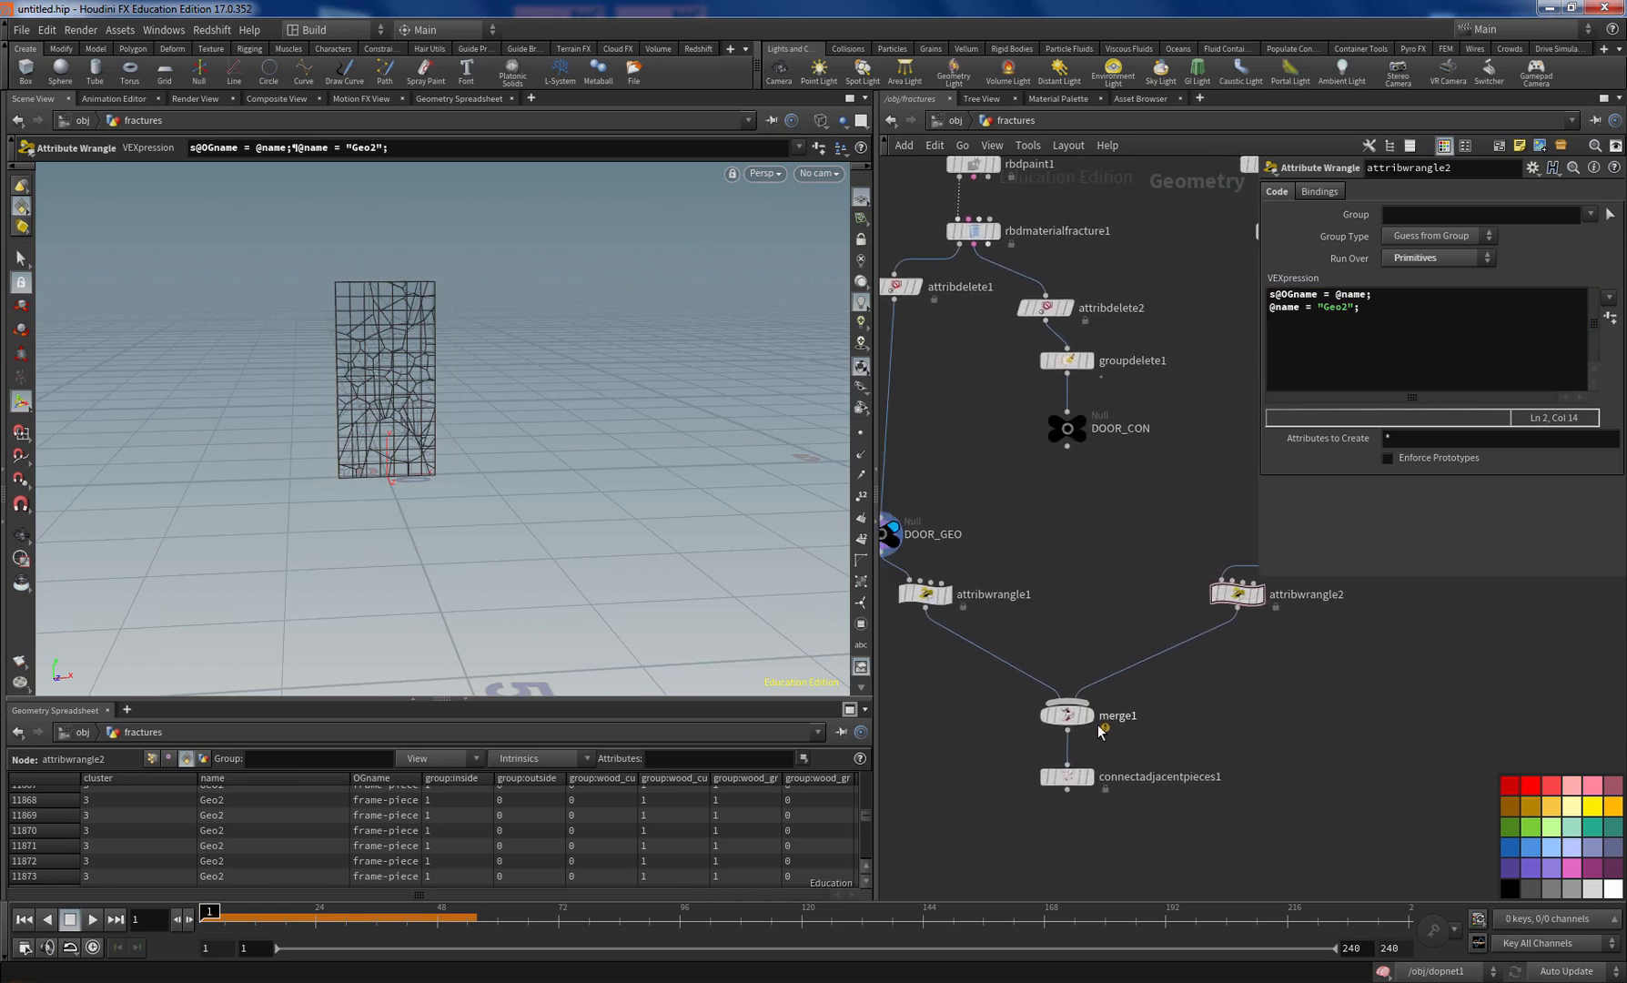
click(1065, 781)
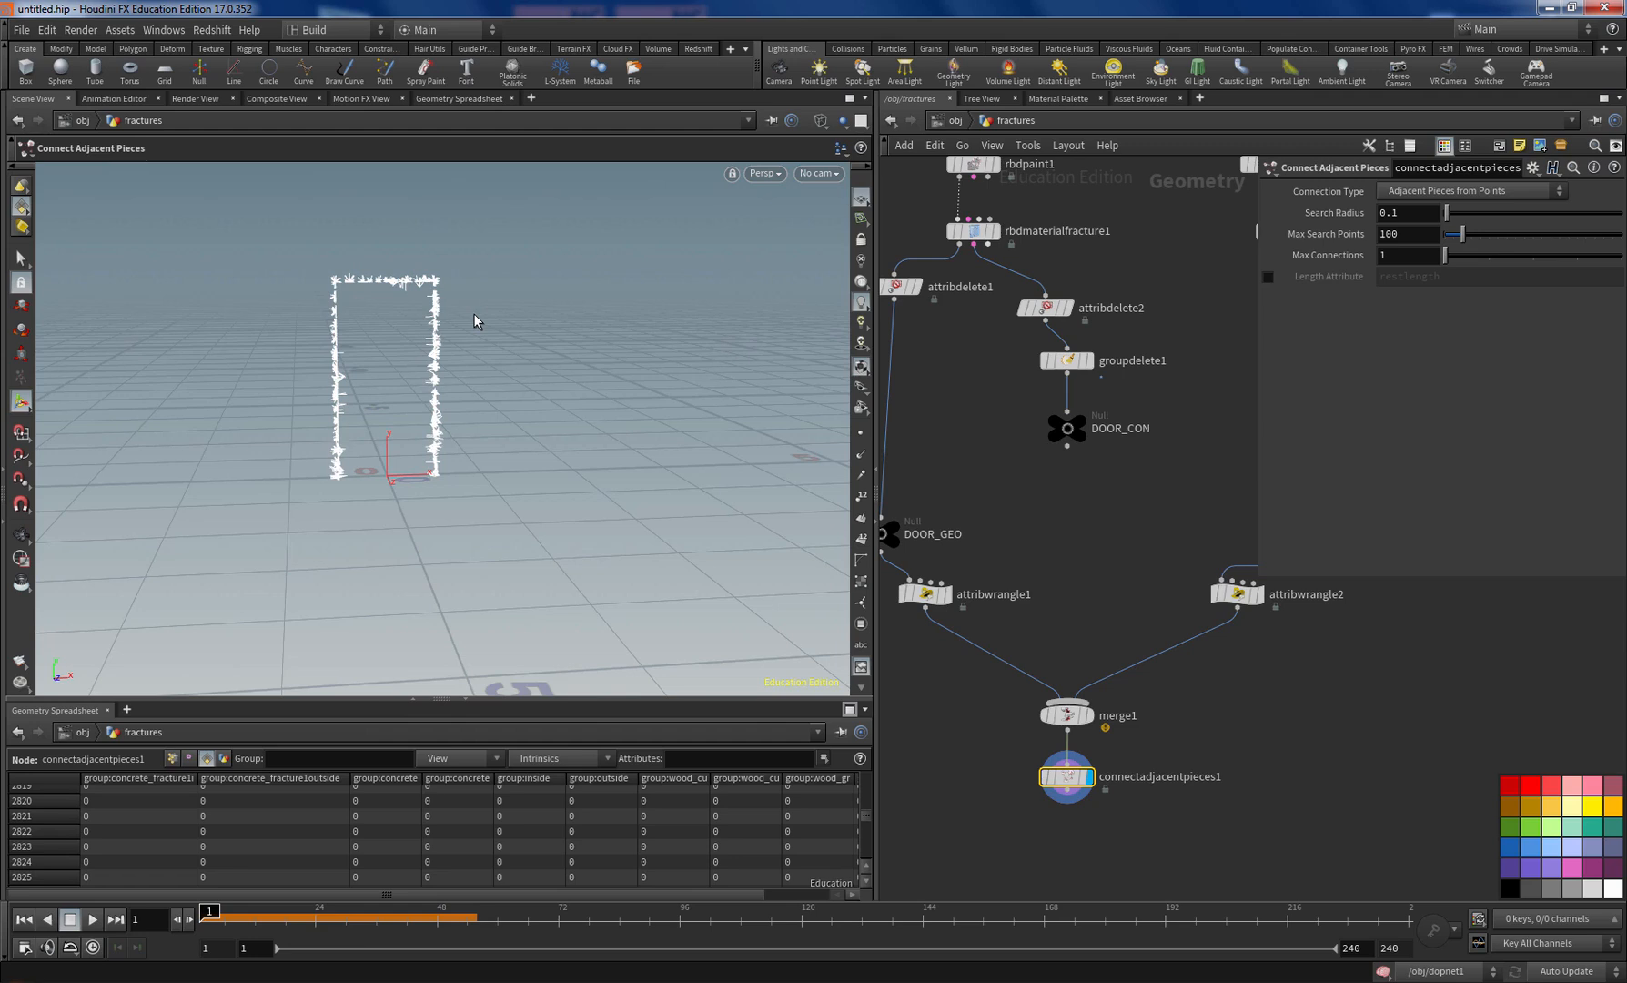
Step: Insert a Group Delete node between DOOR_GEO and attribwrangle1 to remove all groups from the door geometry
middle_drag(1007, 524, 1089, 501)
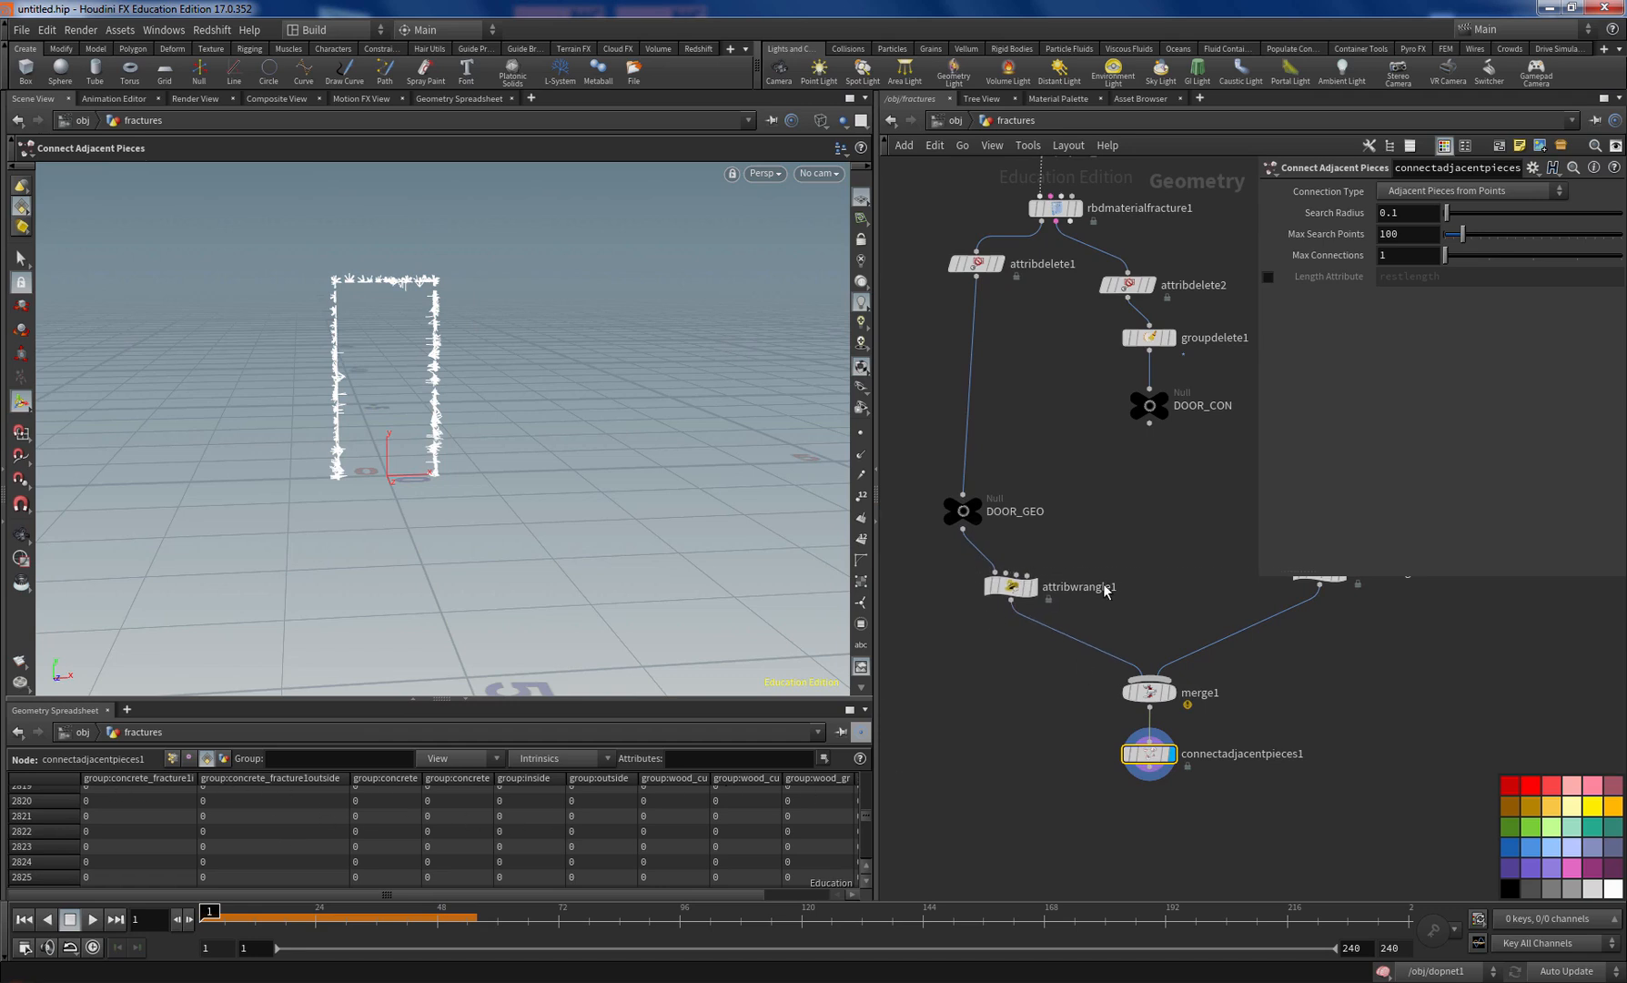
drag(1010, 587, 1010, 618)
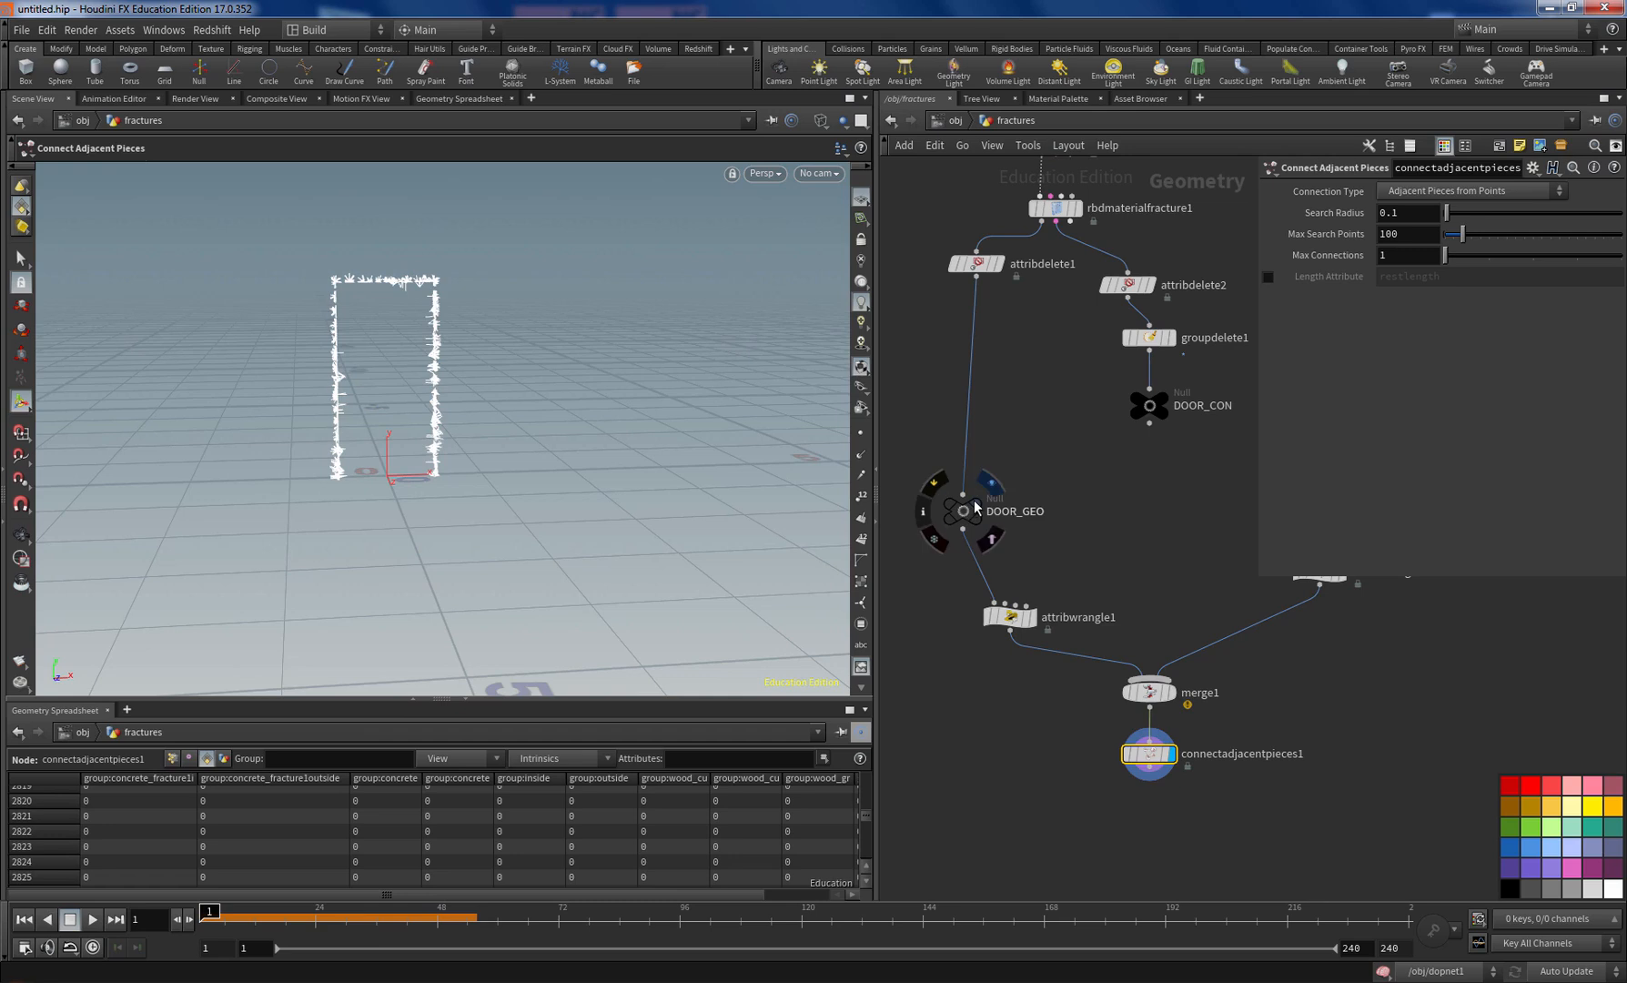
click(969, 513)
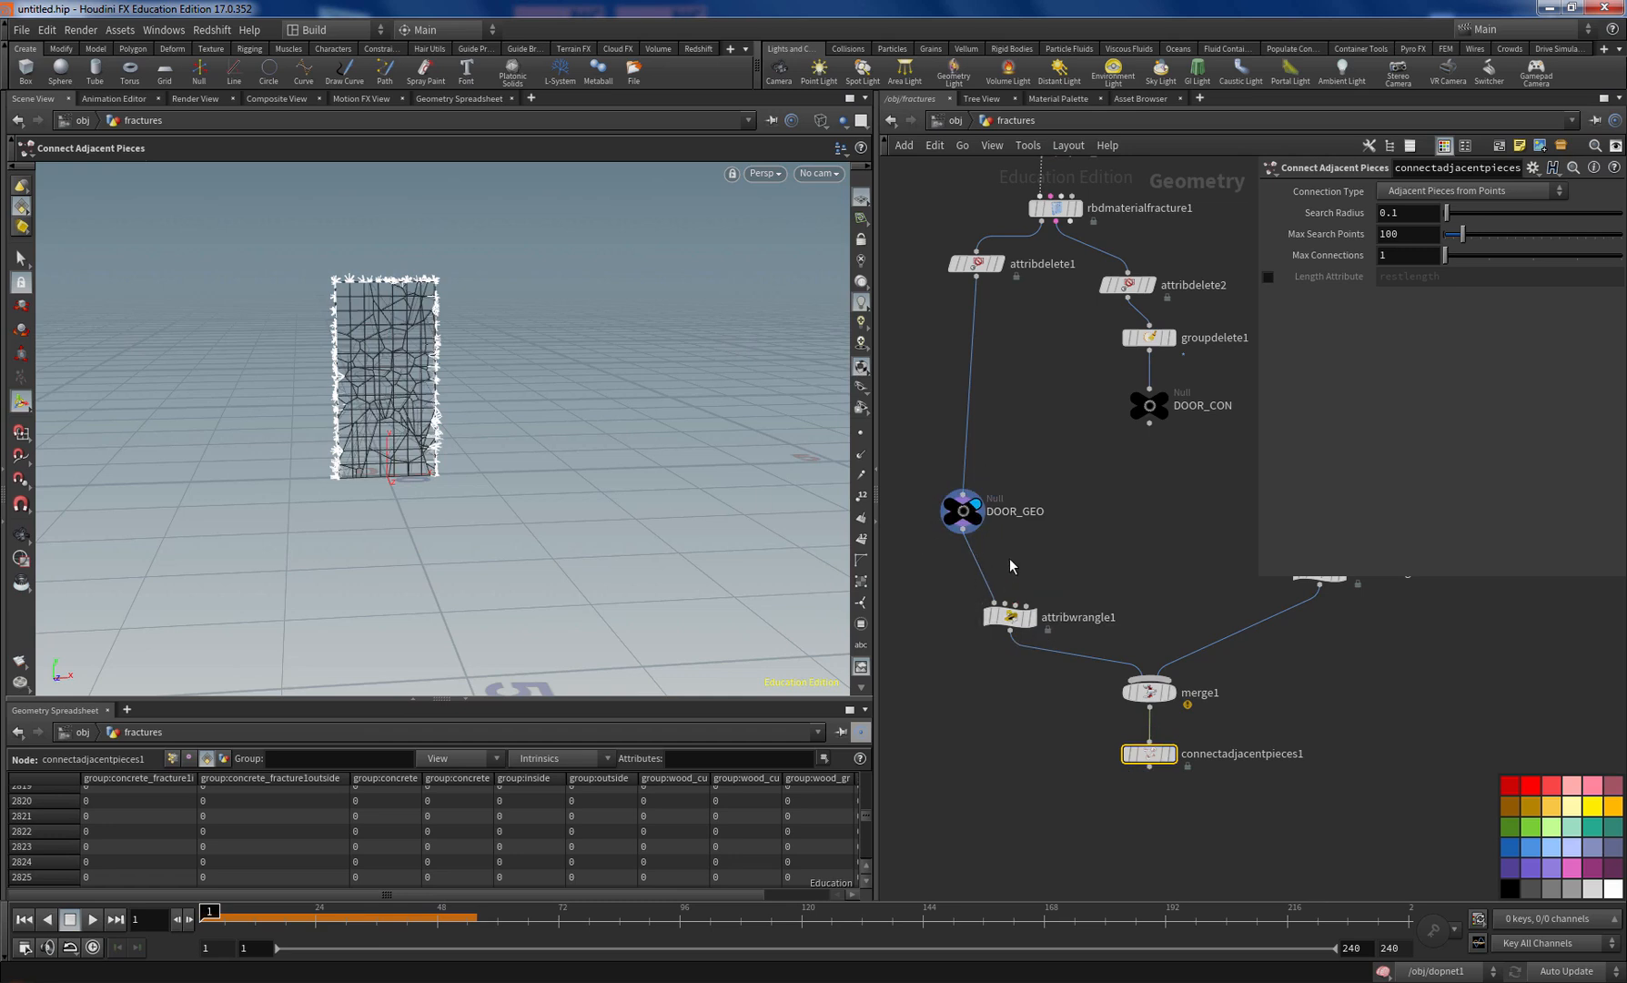
key(Tab)
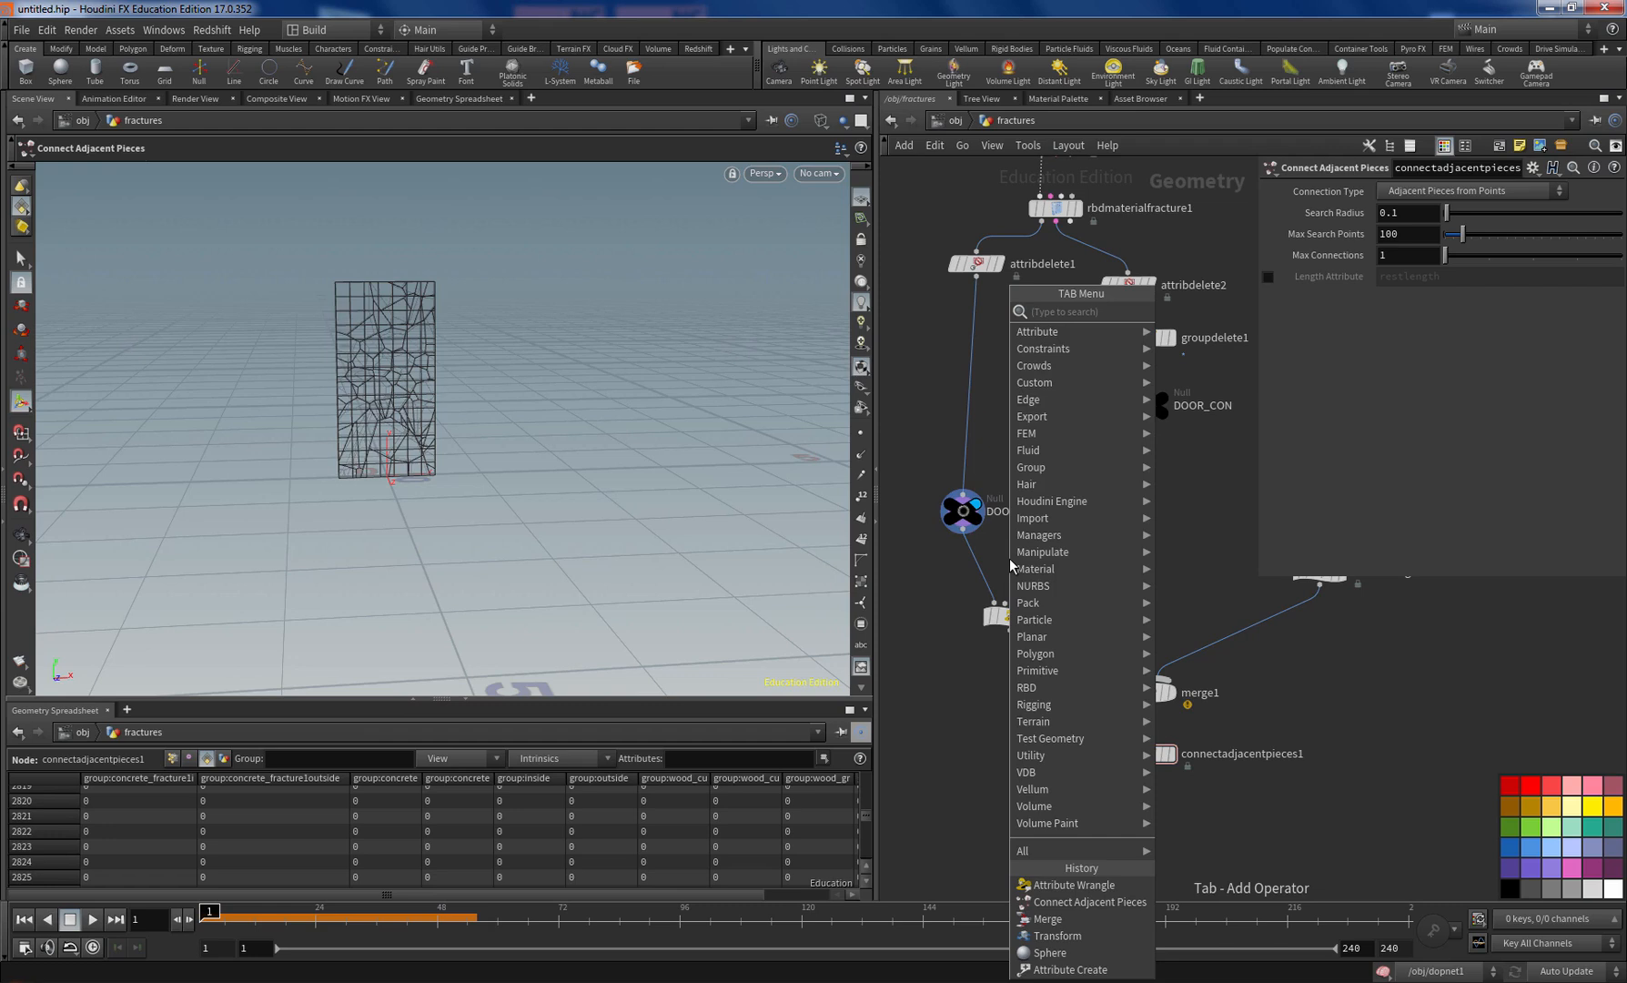
text(dele)
key(Down)
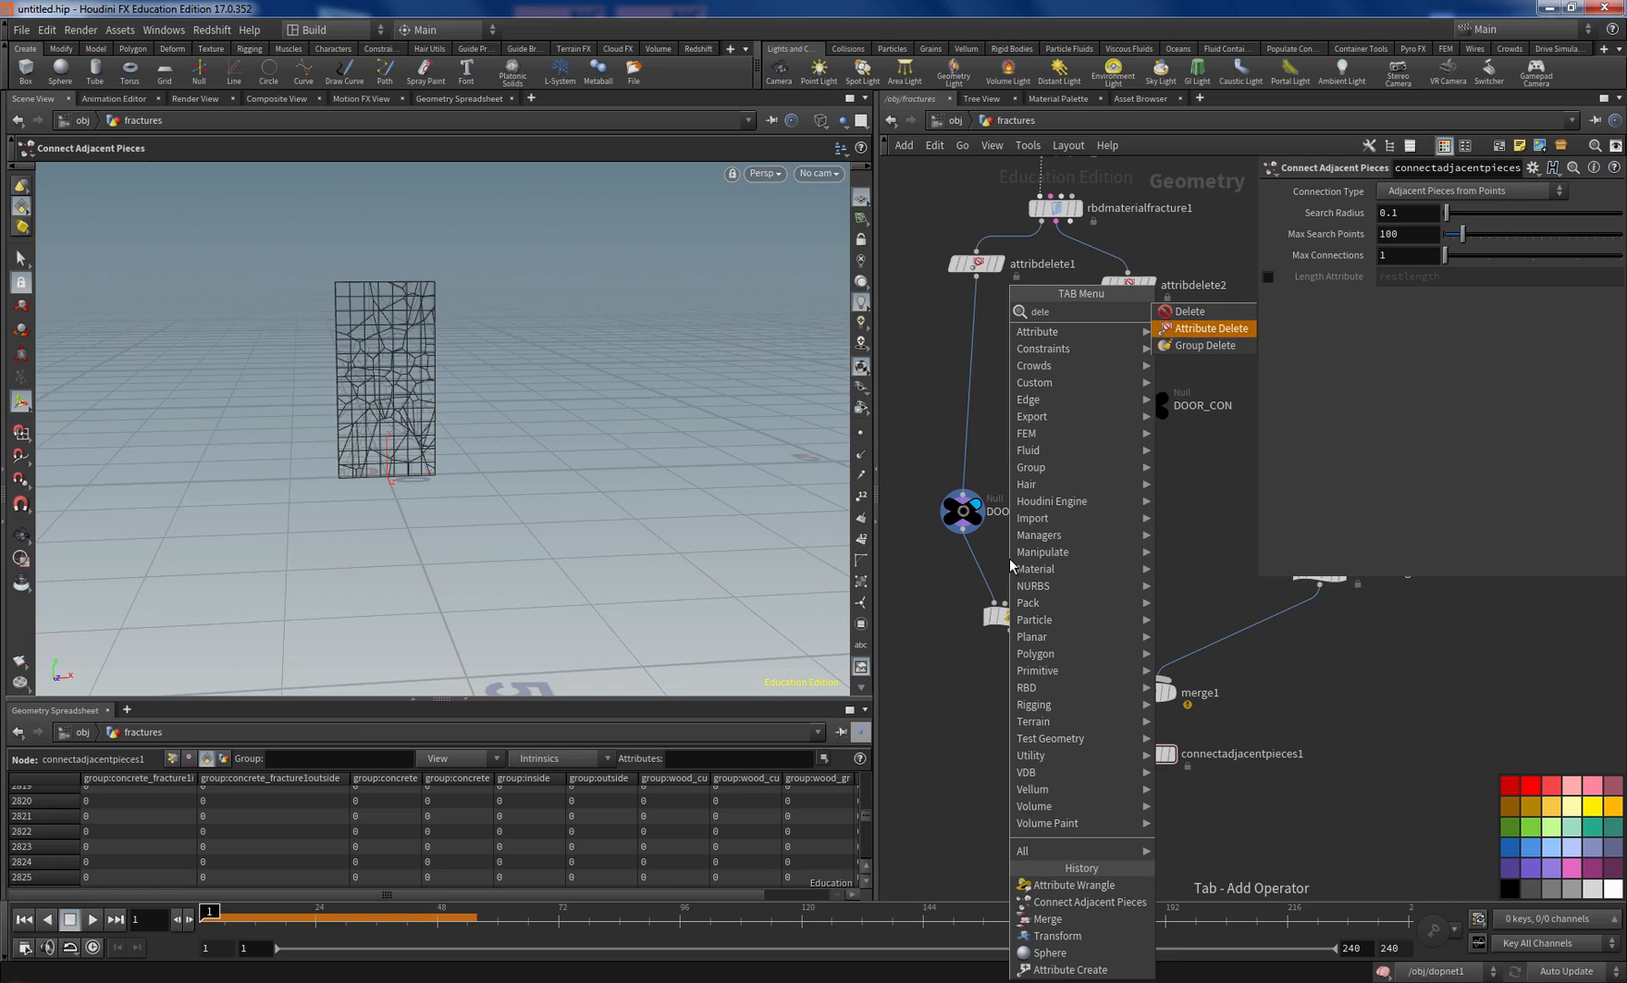
key(Down)
key(Return)
click(981, 569)
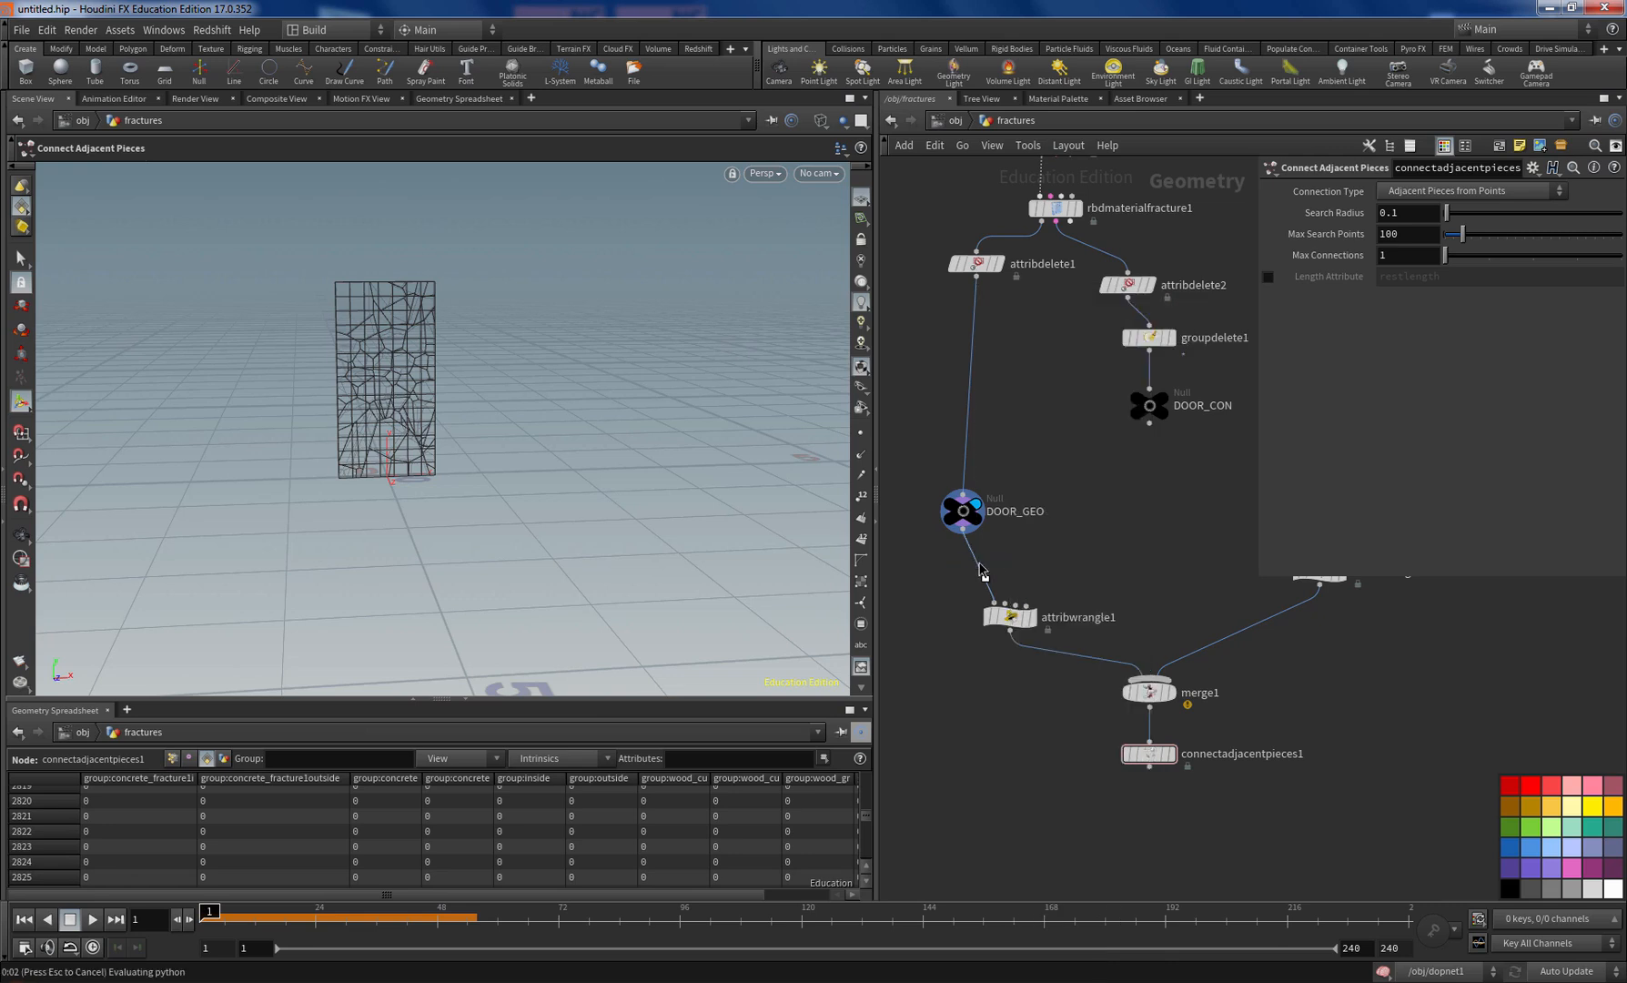
click(1434, 241)
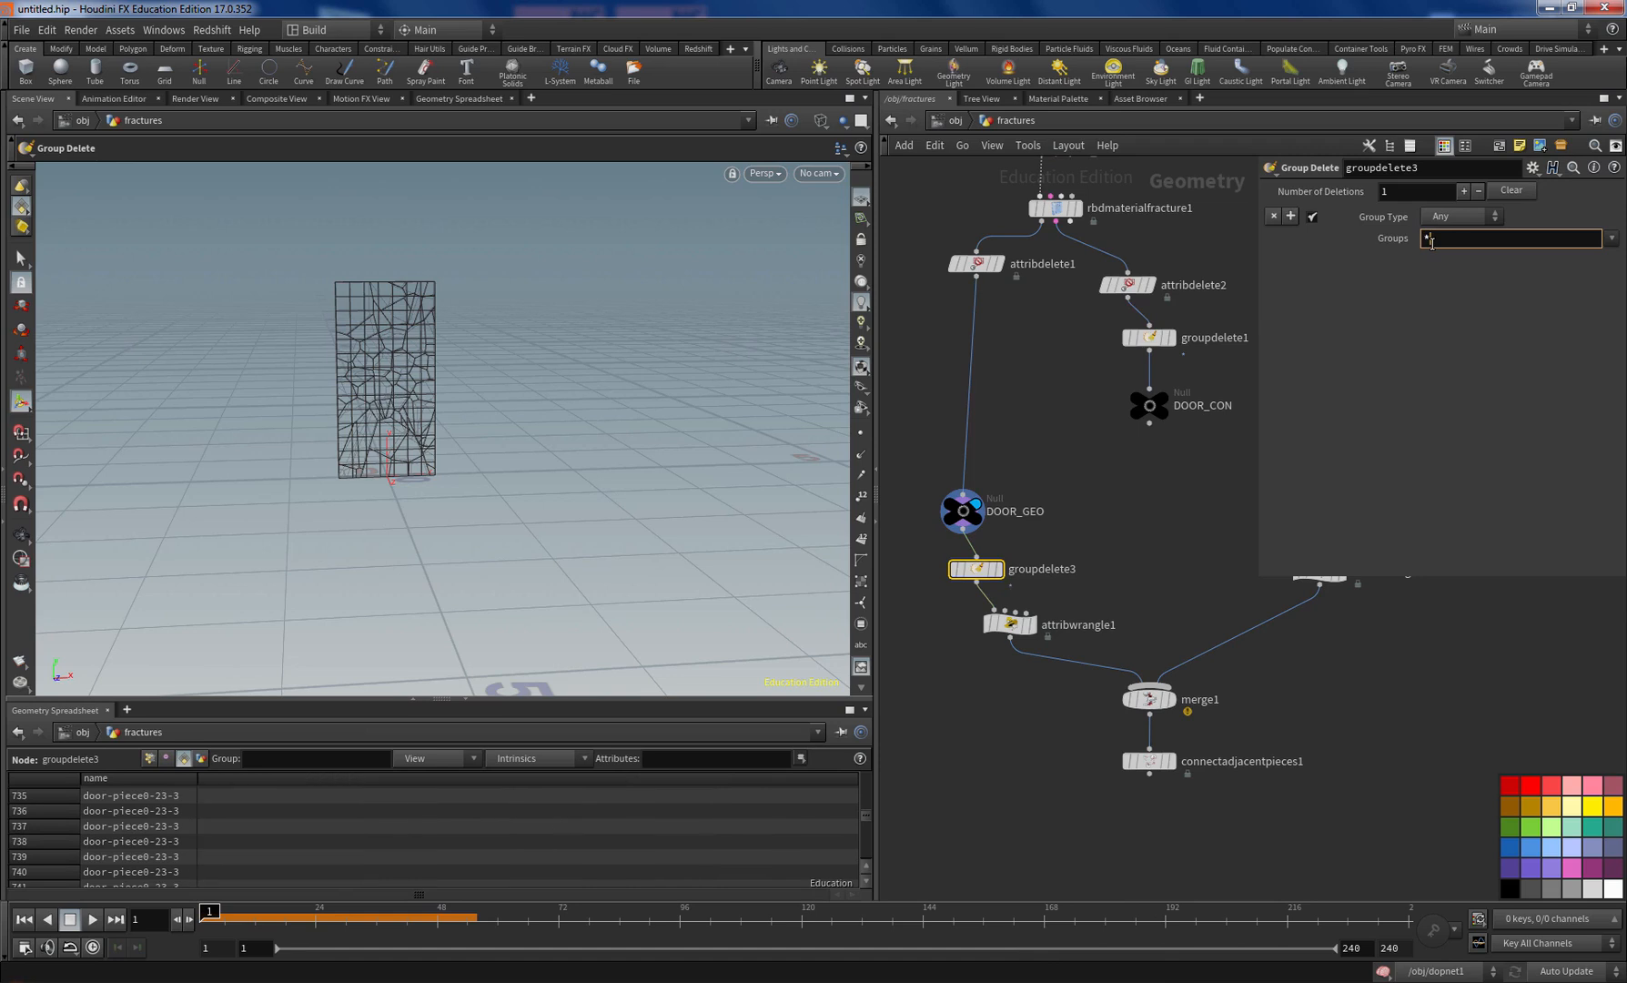
Step: Copy the Group Delete node onto the frame branch between FRAME_GEO and attribwrangle2, making room above the wrangle
alt+drag(980, 581, 1174, 583)
middle_drag(1213, 611, 1097, 666)
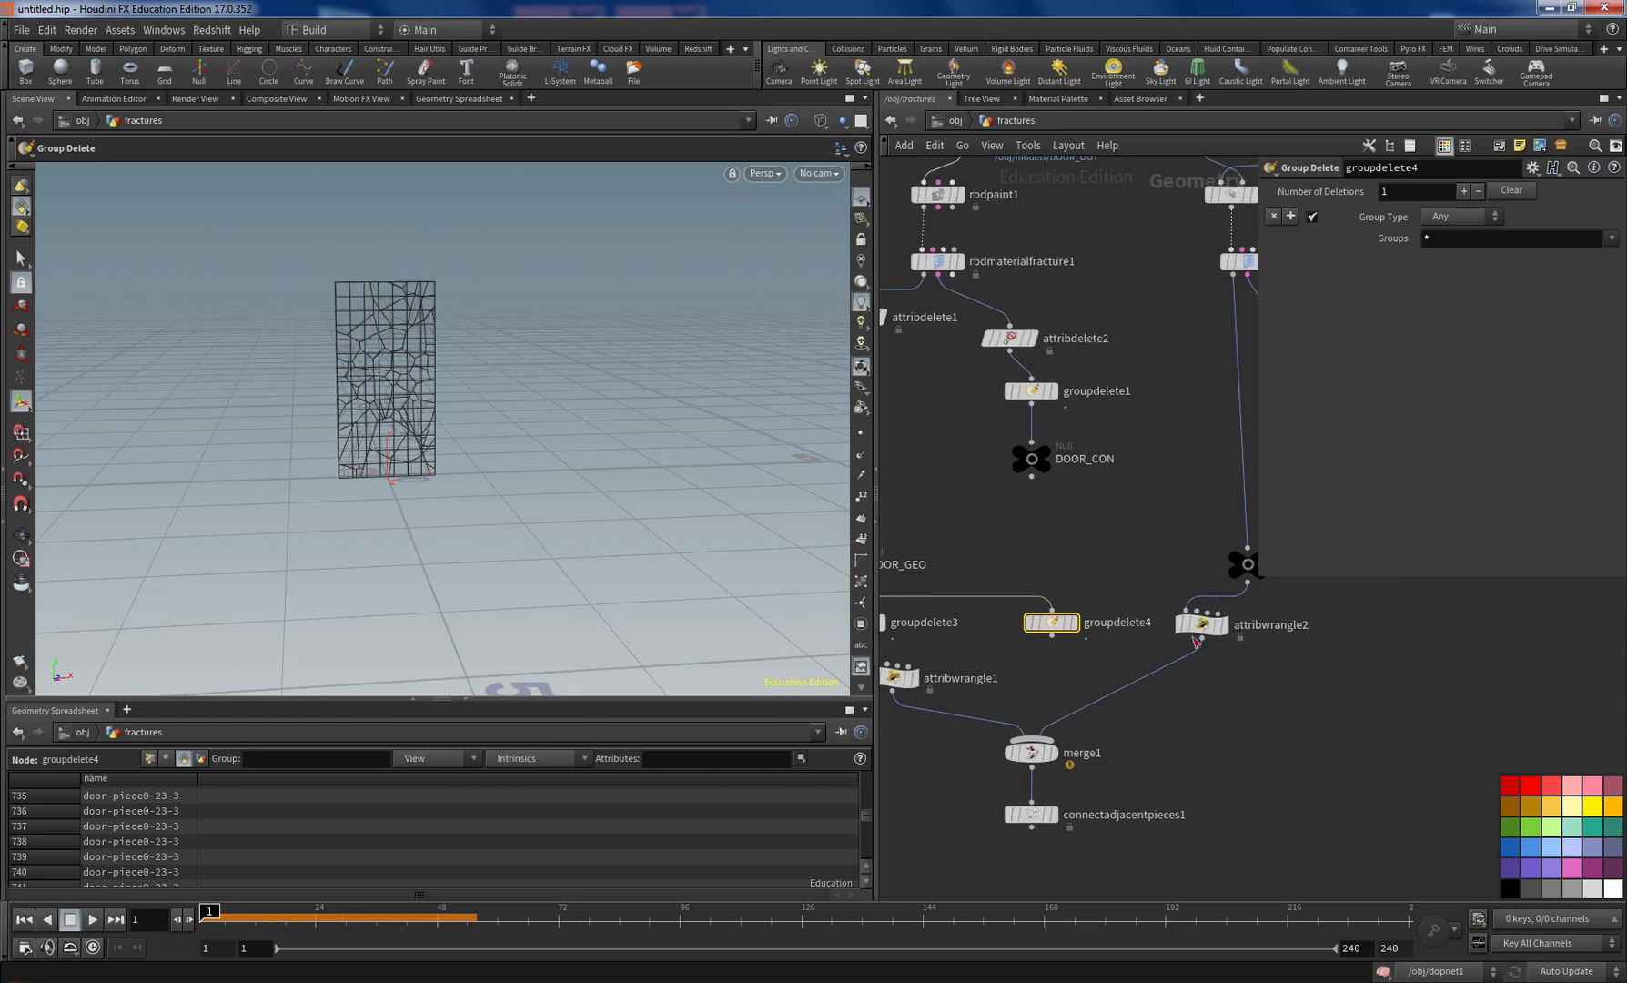
drag(1207, 639, 1203, 662)
alt+drag(1058, 624, 1211, 620)
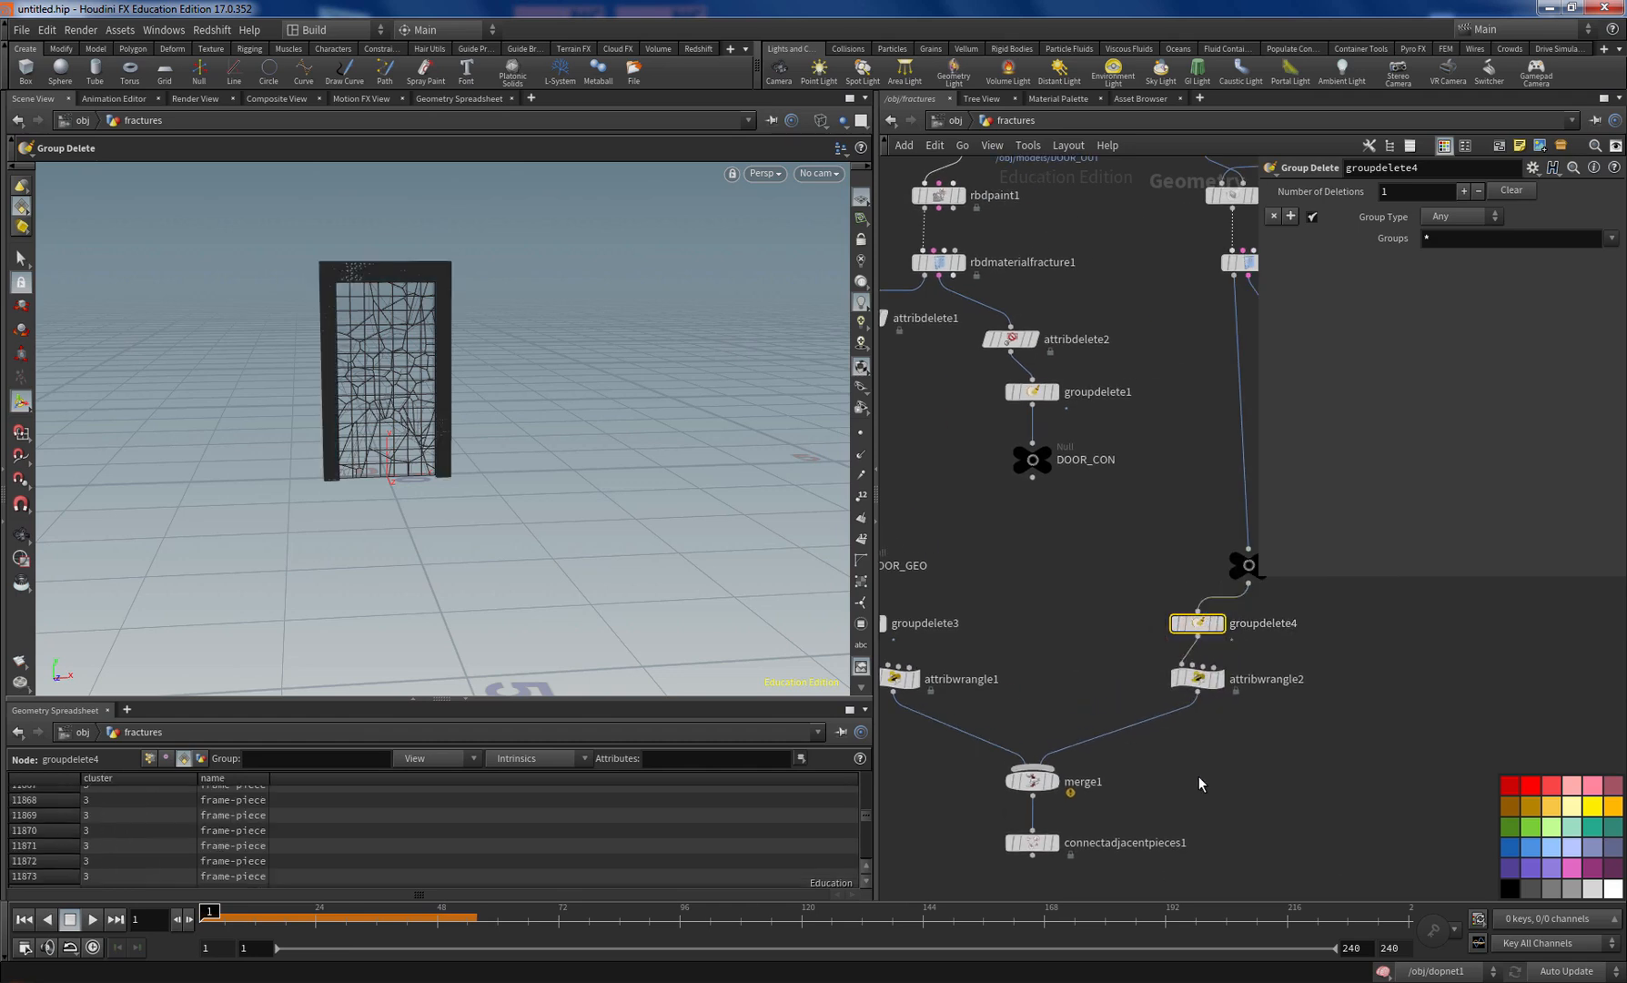
Step: Display connectadjacentpieces1 and inspect its point name attribute and the connection lines between door and frame up close
key(l)
click(1101, 753)
click(1120, 752)
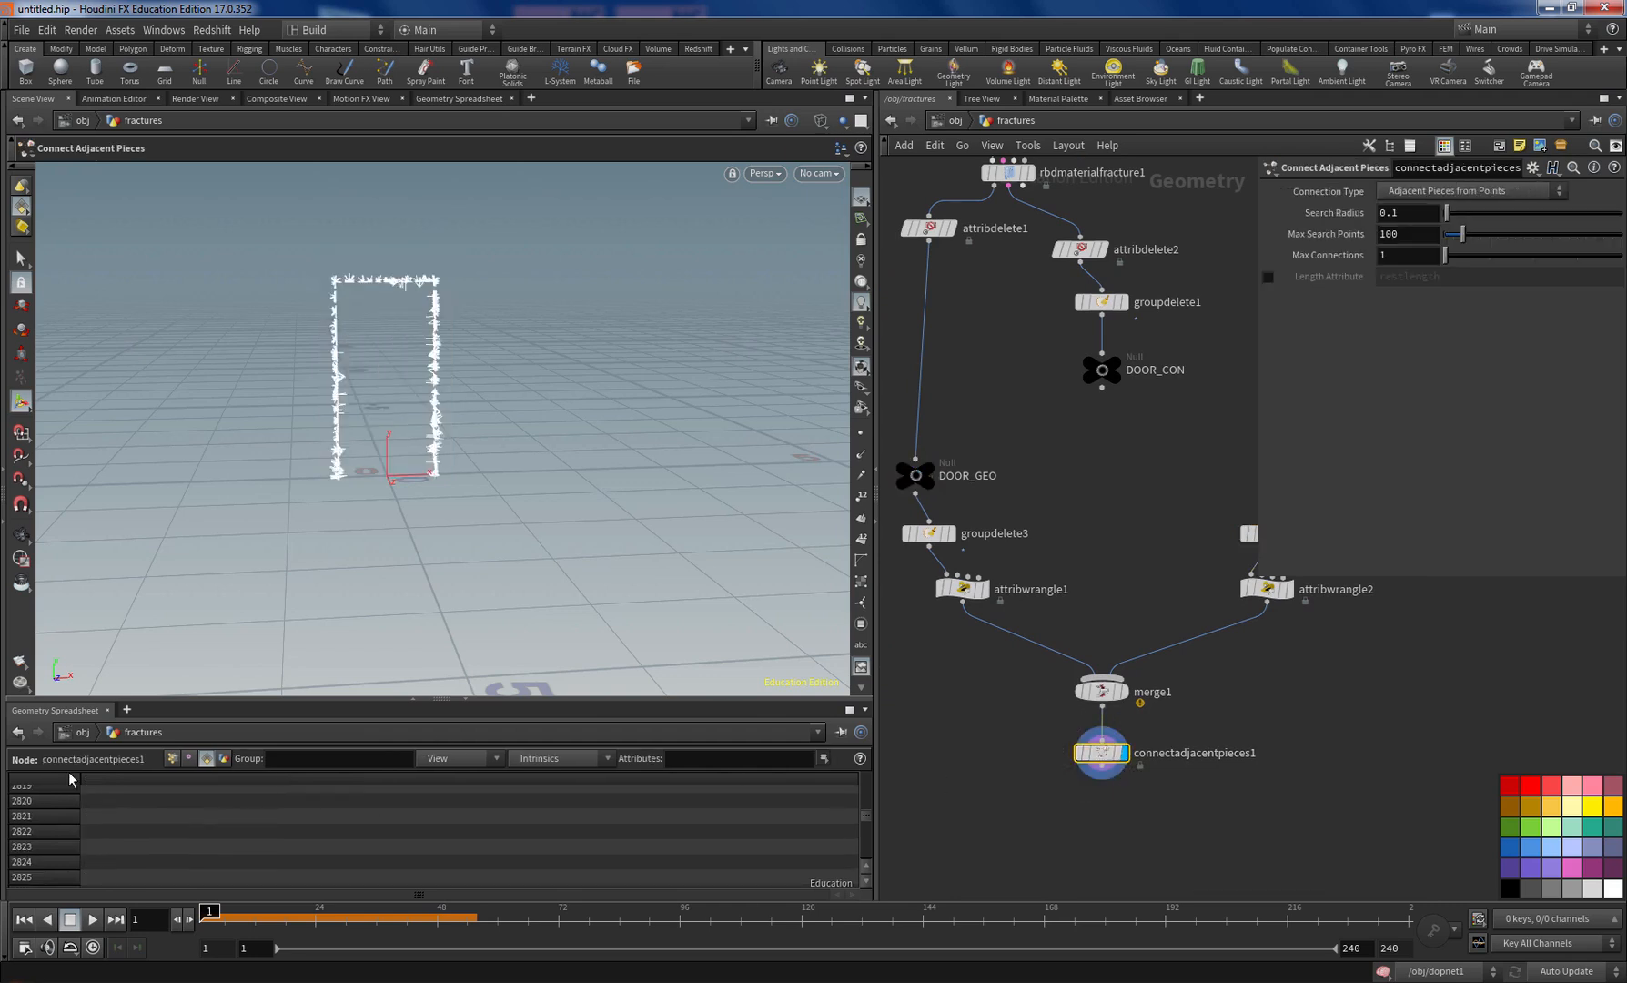
click(172, 758)
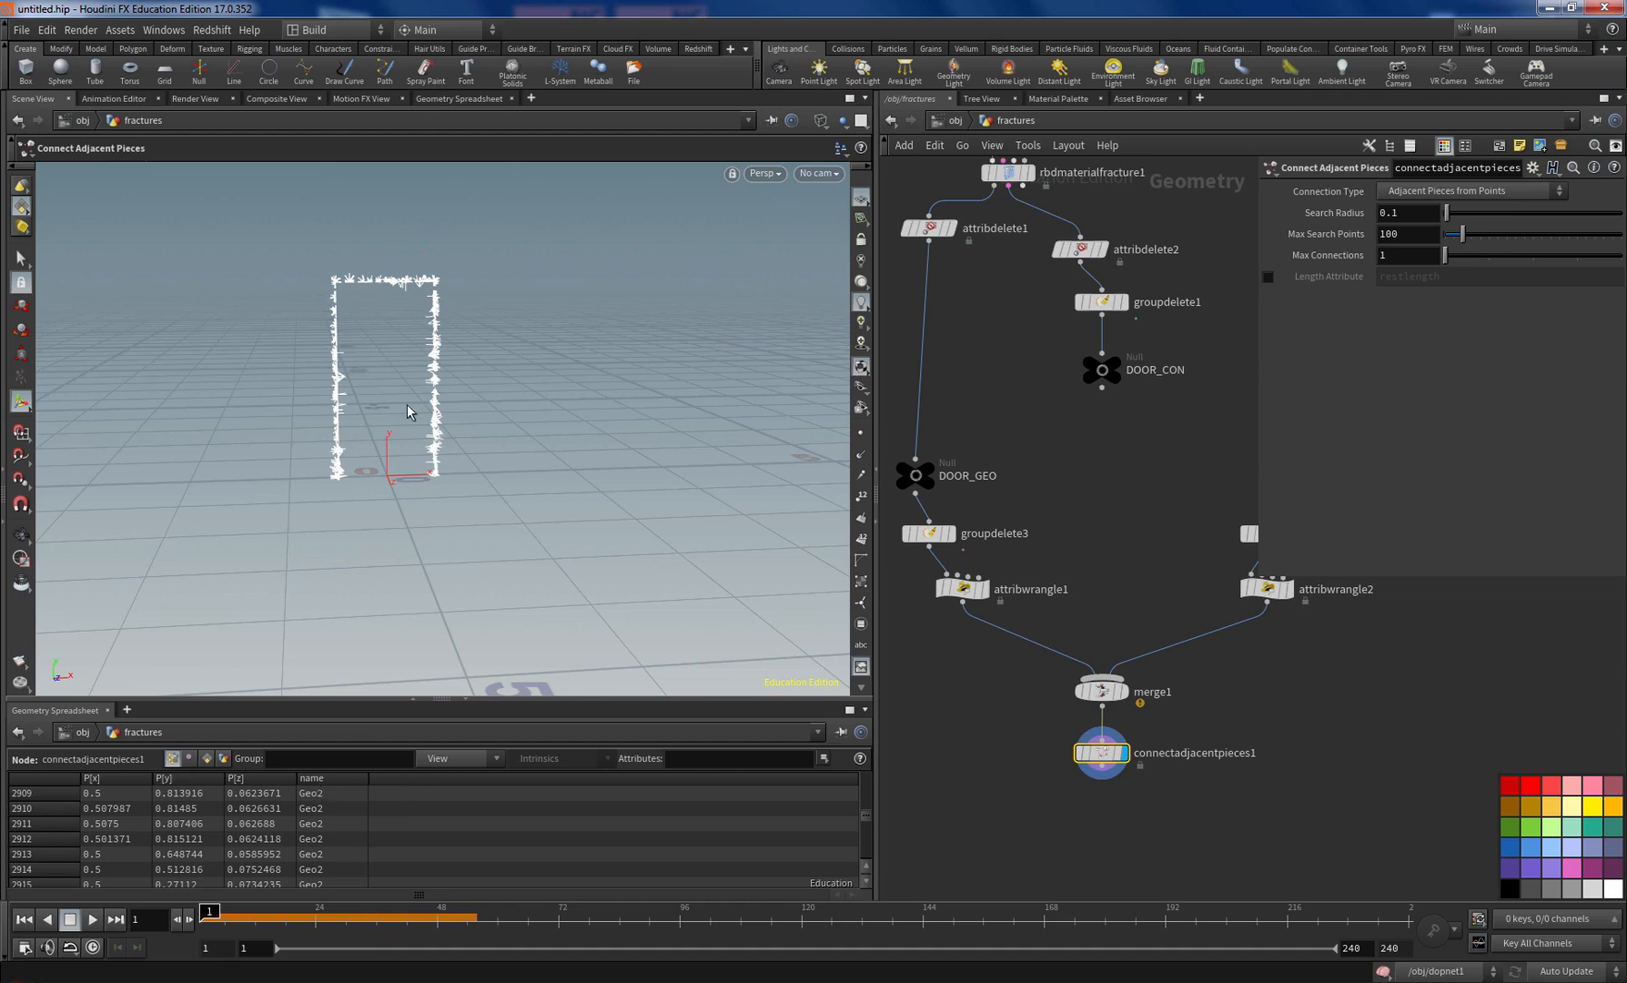
key(Escape)
scroll(332, 386, up, 4)
scroll(331, 386, up, 5)
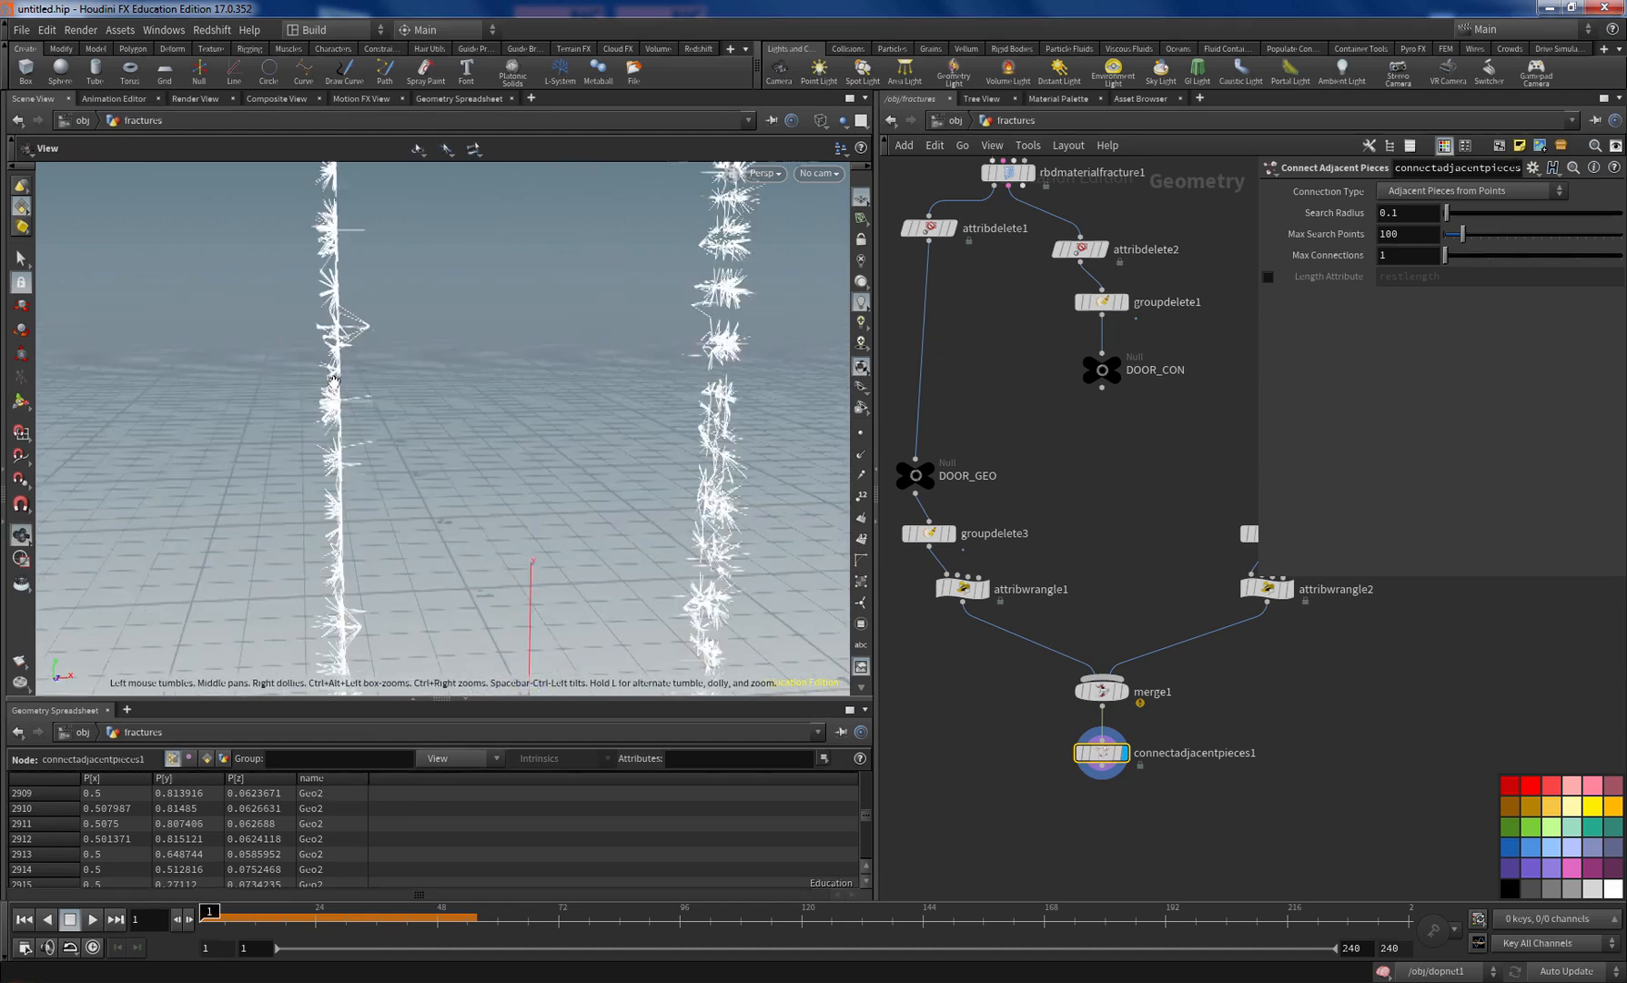
key(Return)
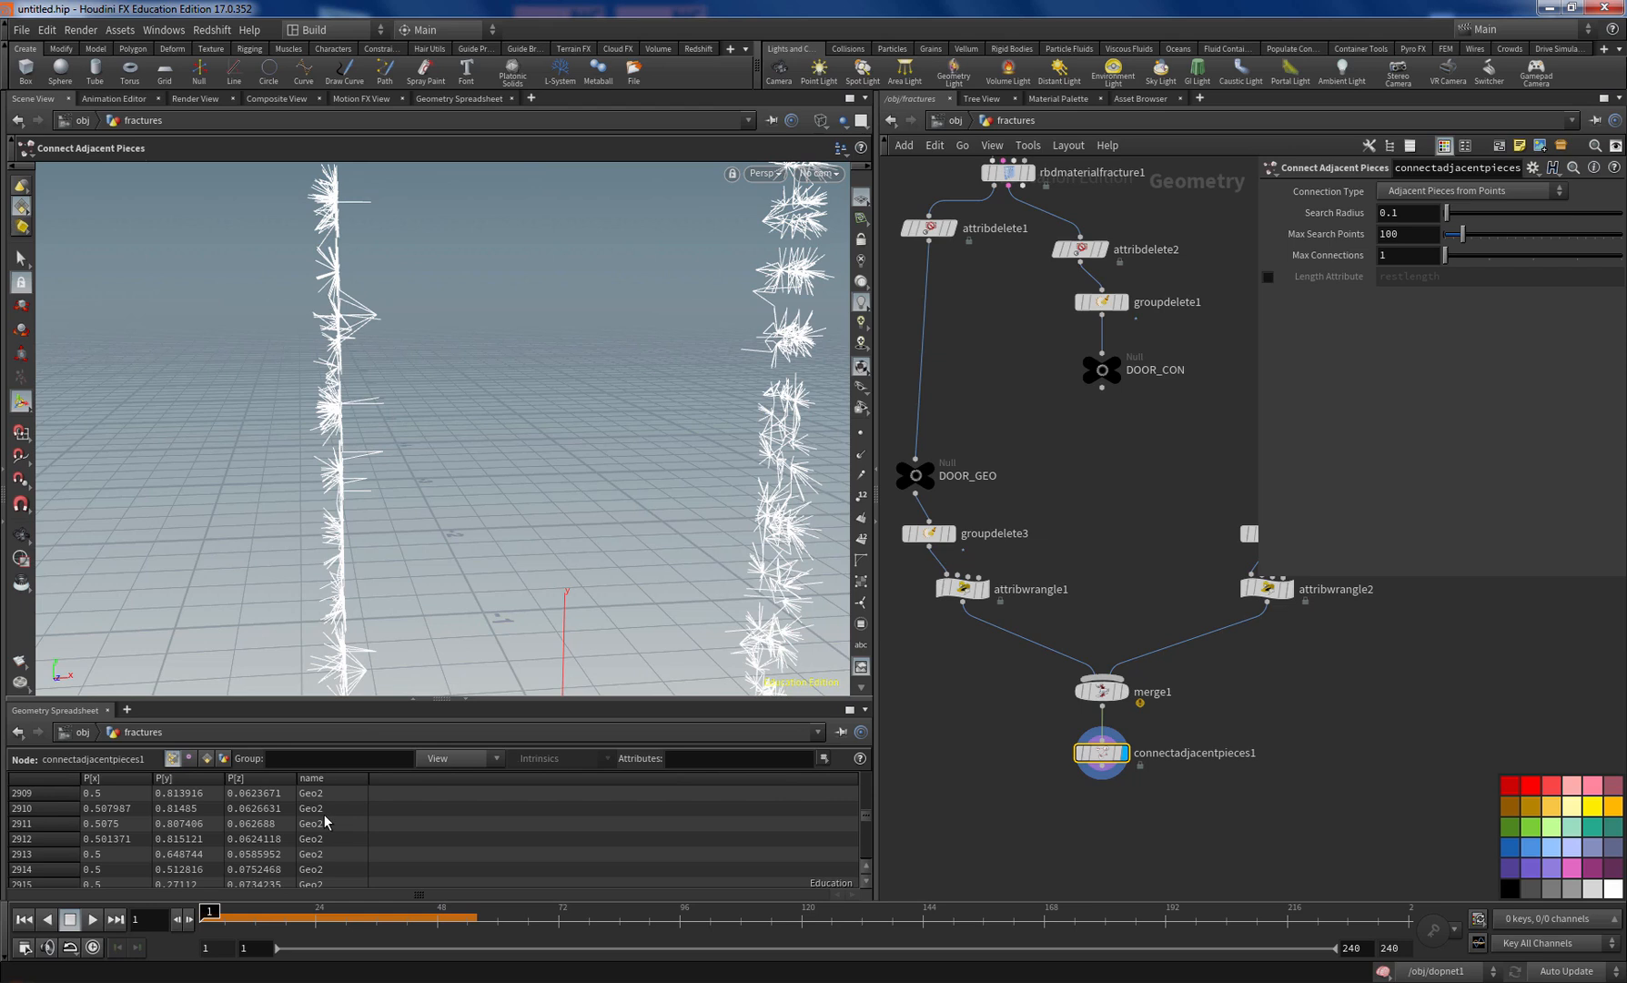
Step: Unlock the connectadjacentpieces1 asset by allowing editing of its contents
drag(1169, 726, 1045, 784)
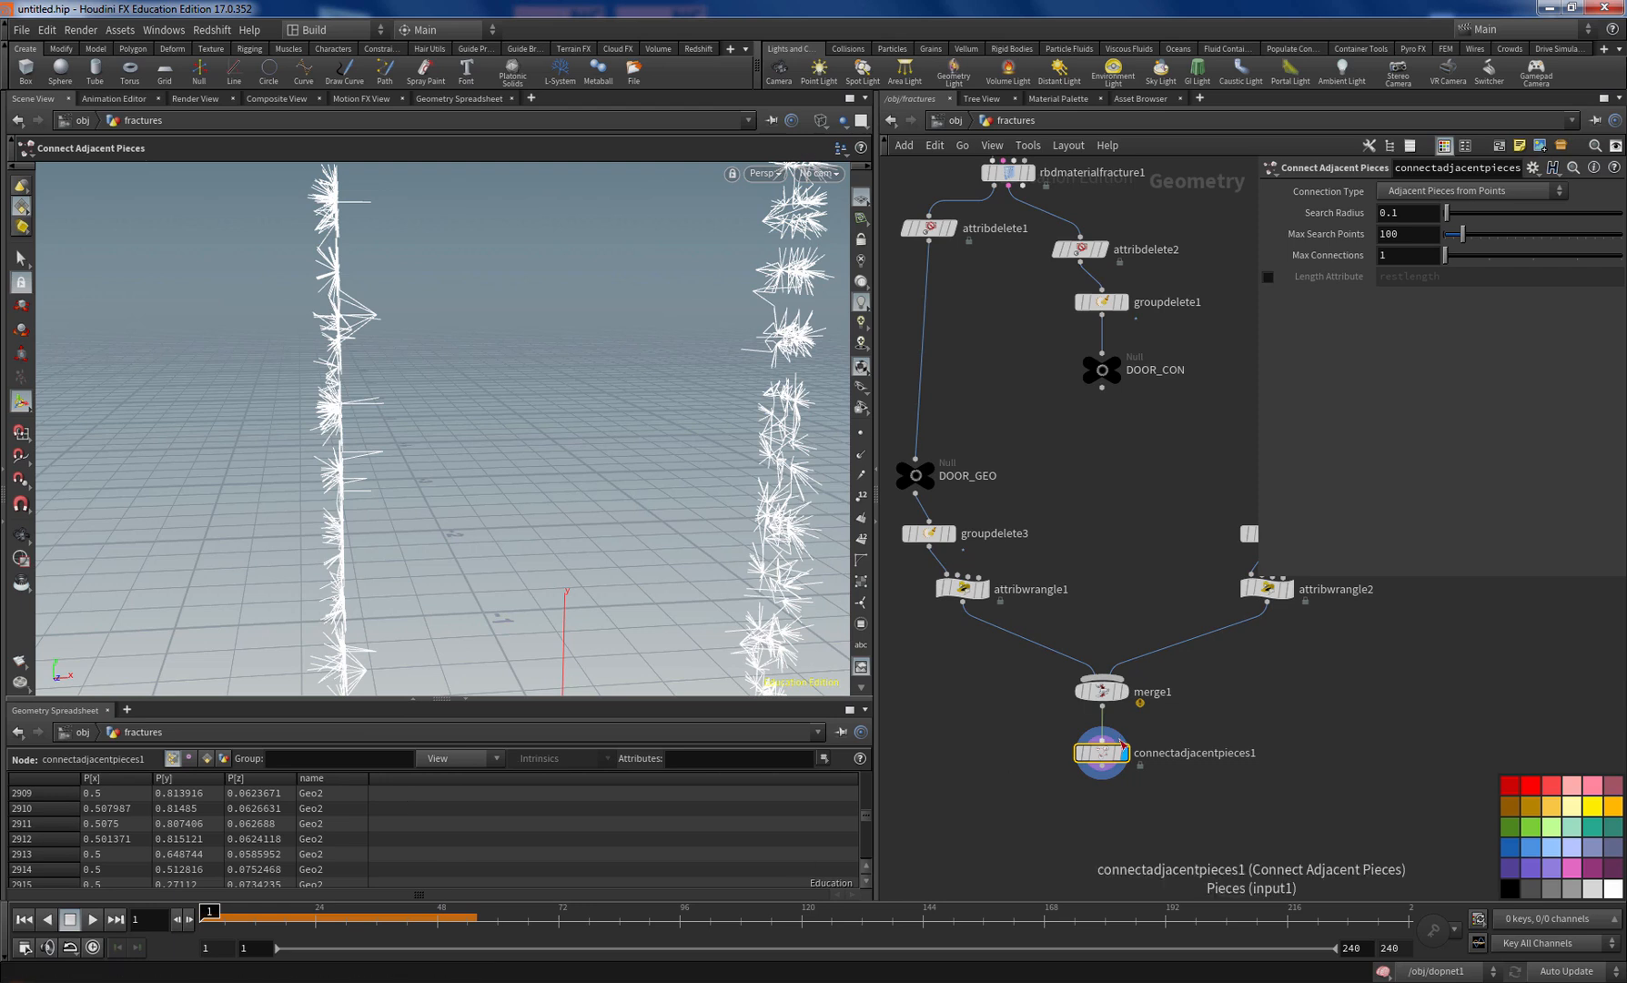
mouse_move(1095, 754)
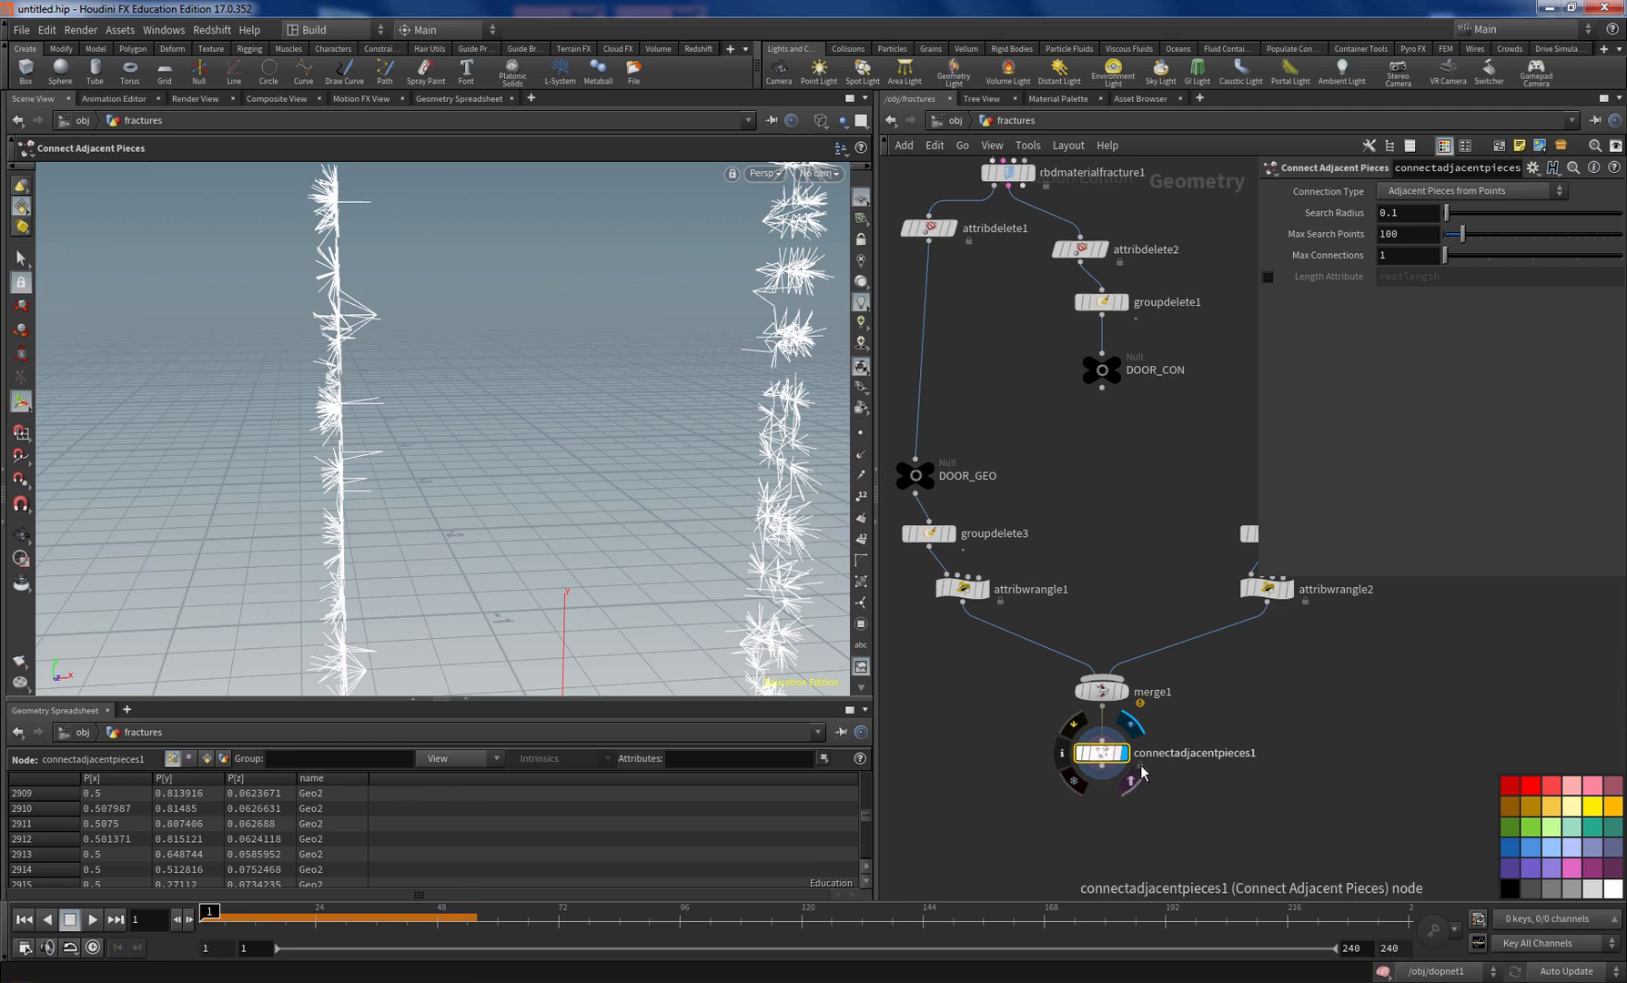
scroll(1136, 769, up, 5)
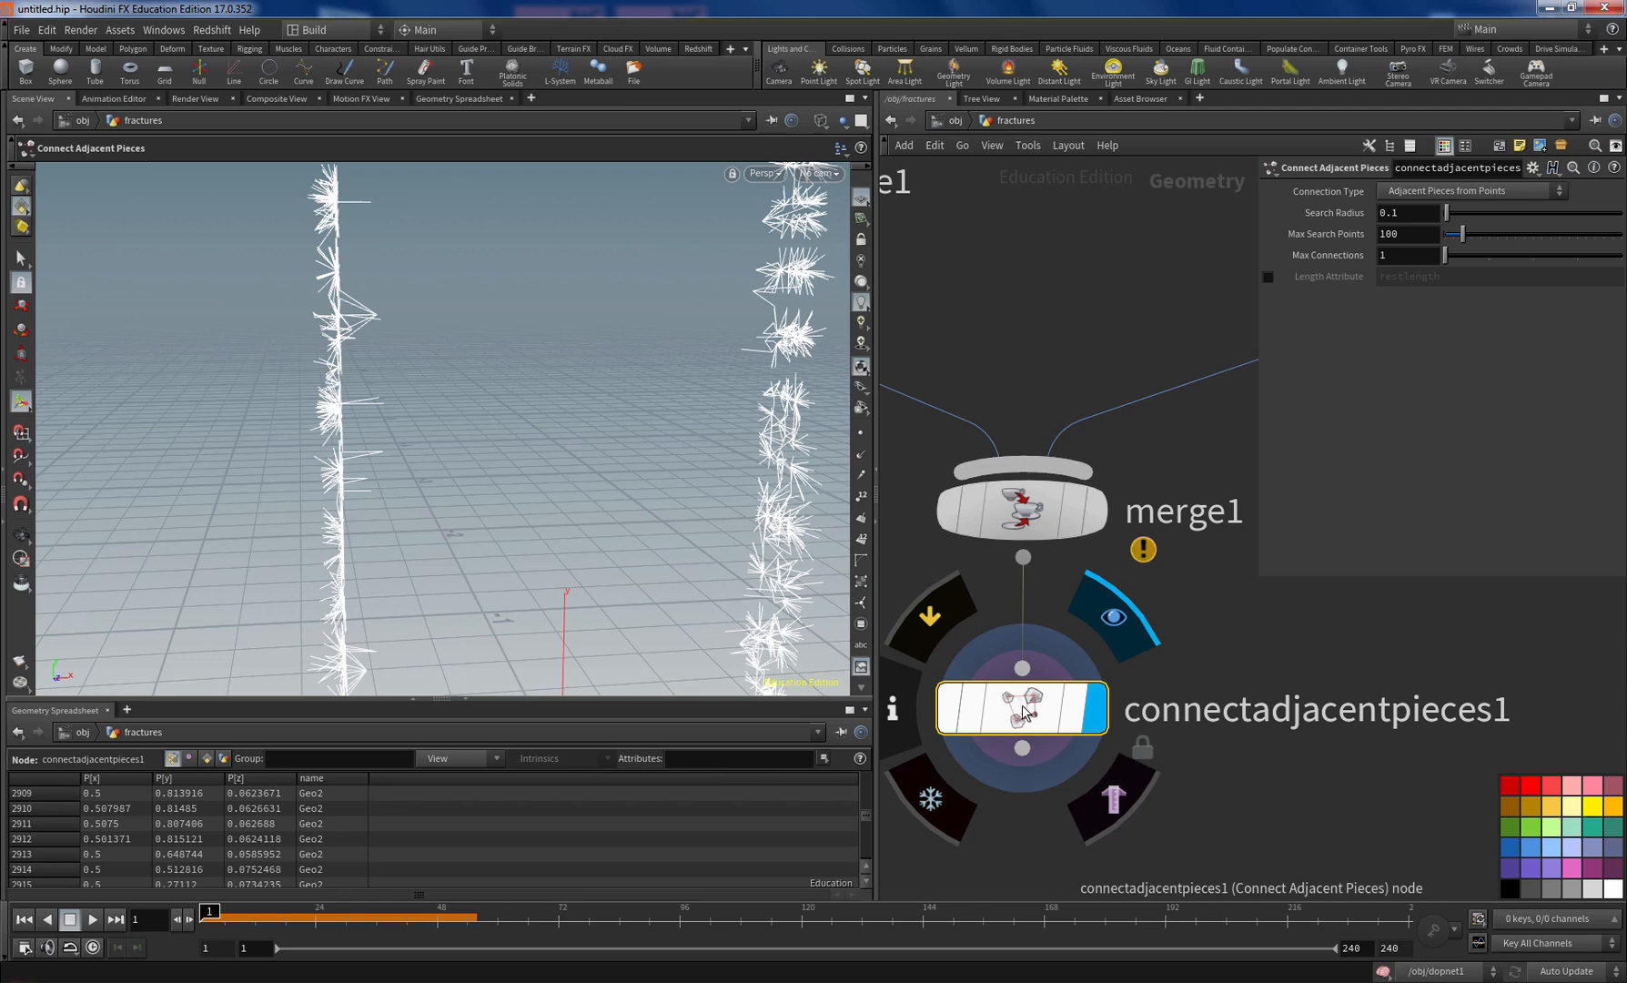
double_click(1024, 713)
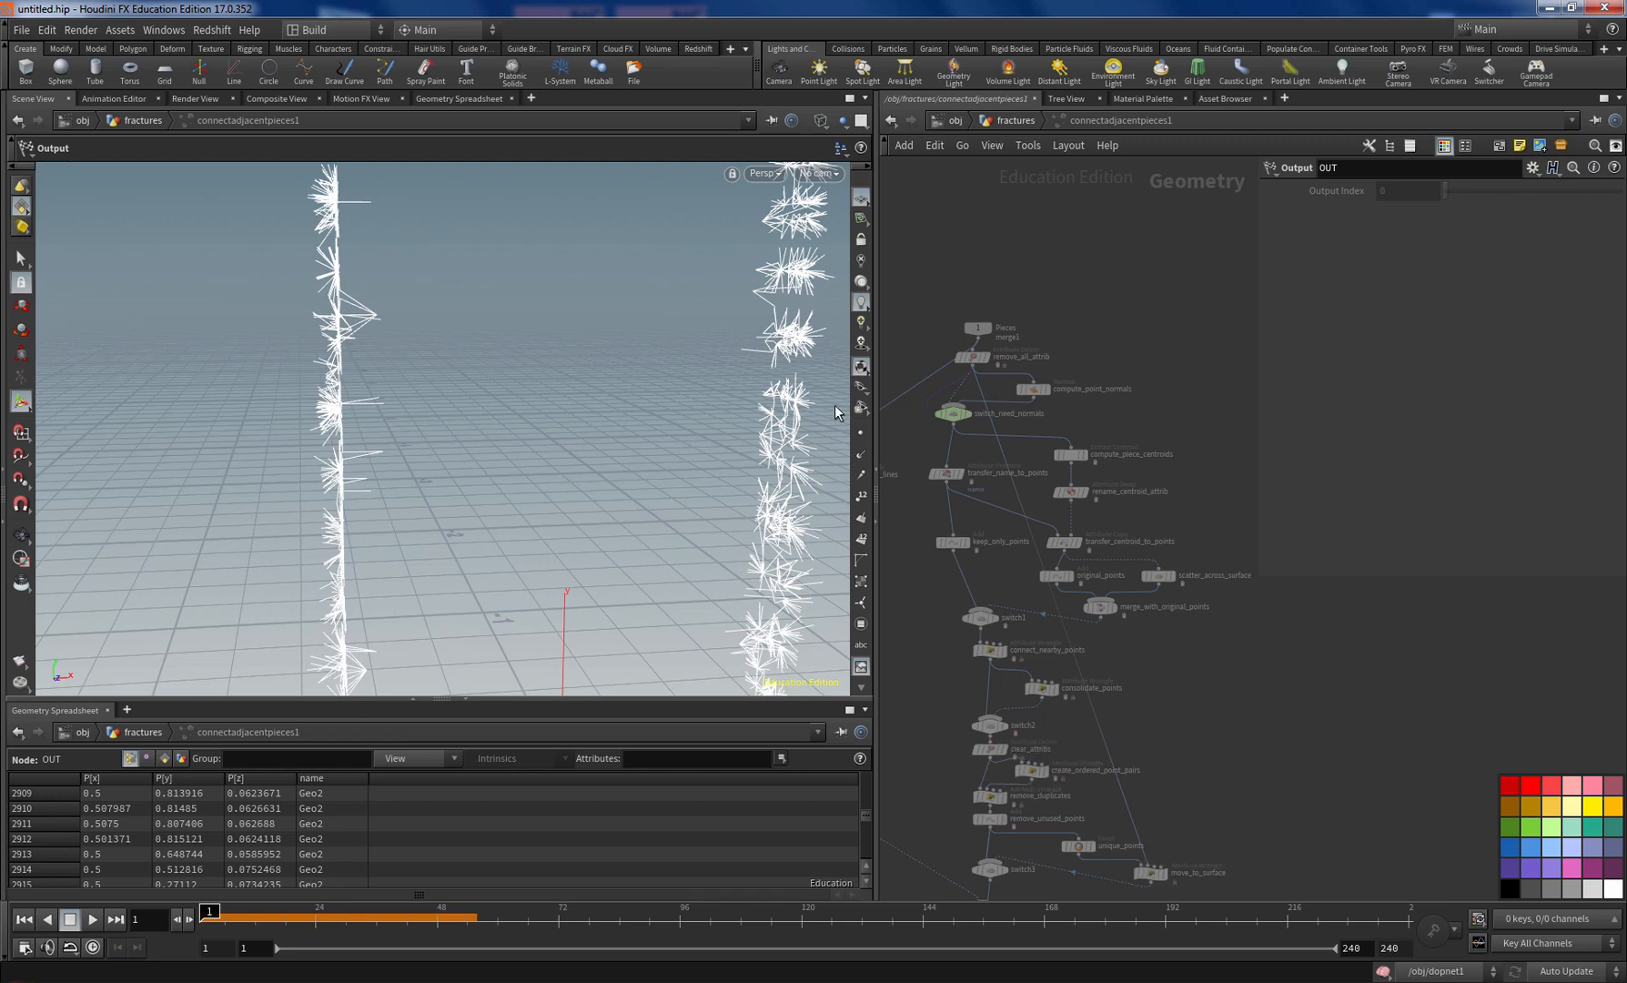
click(1010, 121)
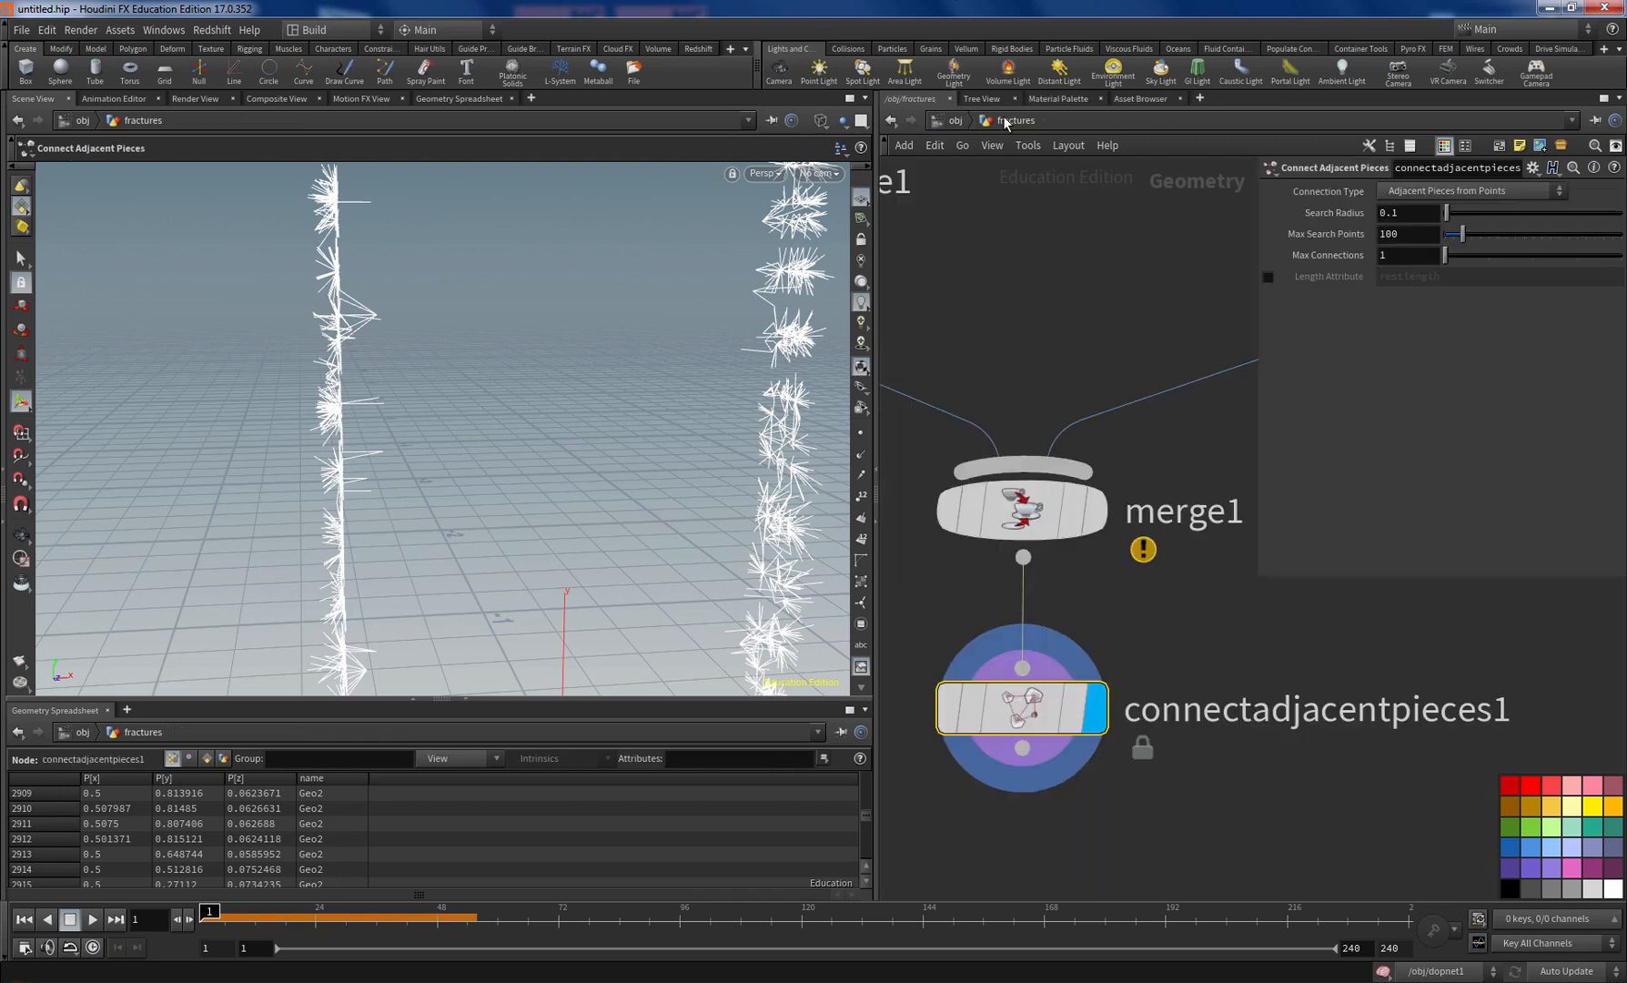
right_click(1029, 715)
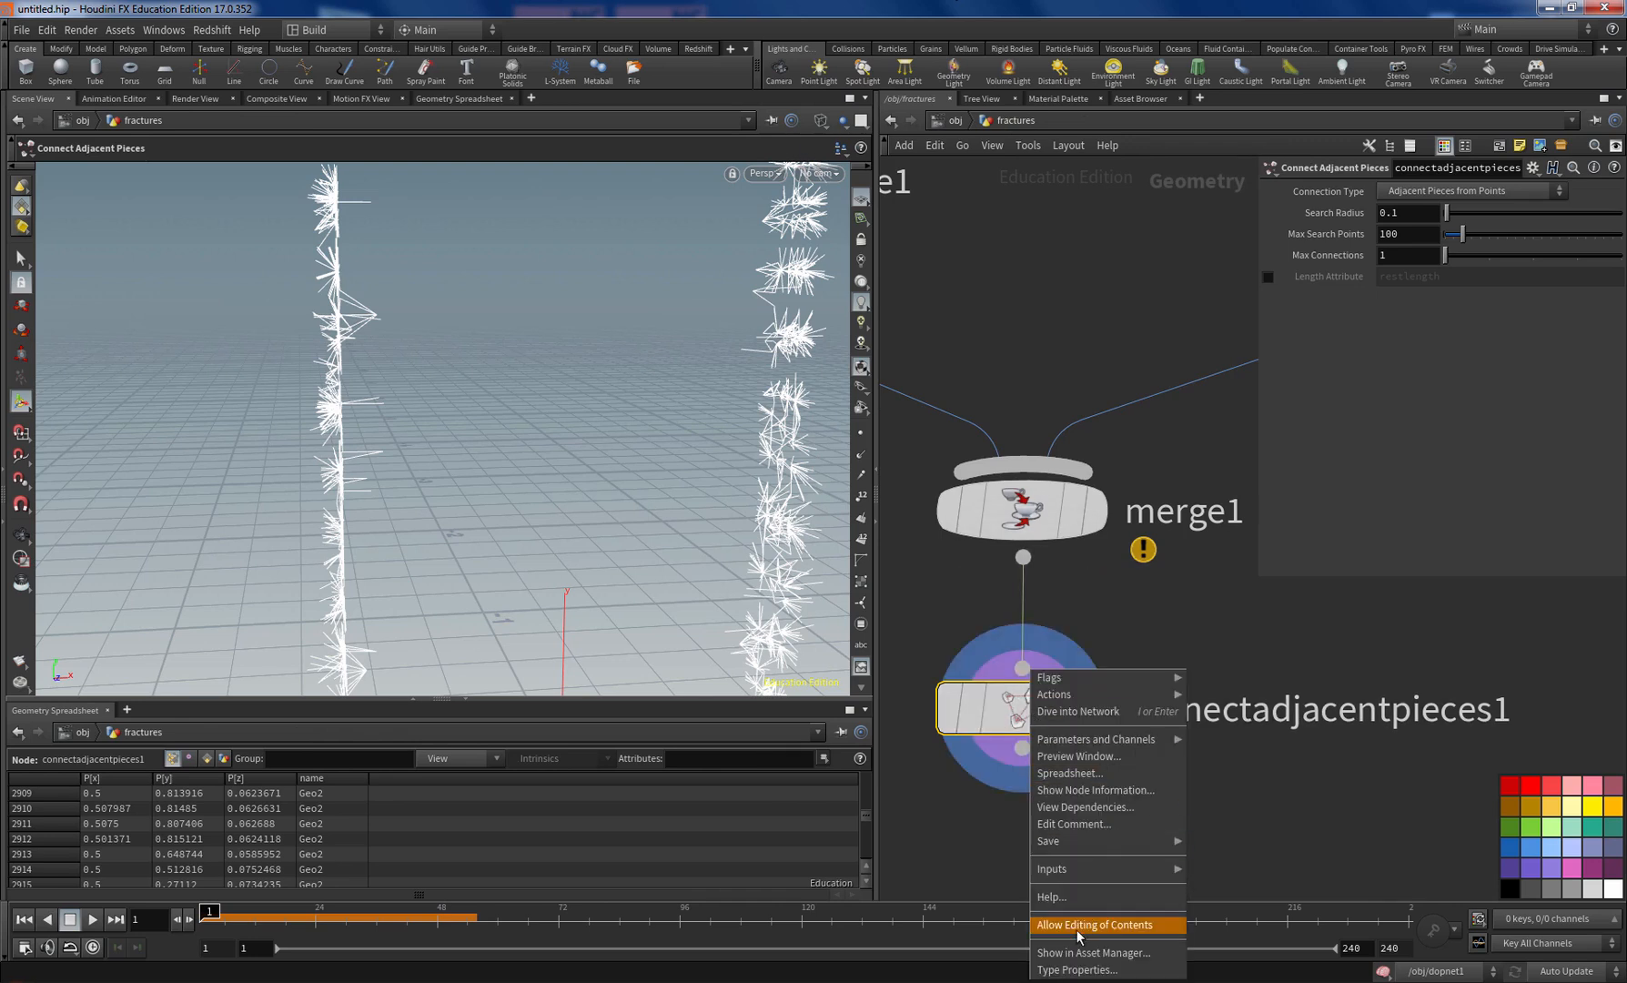
click(1134, 929)
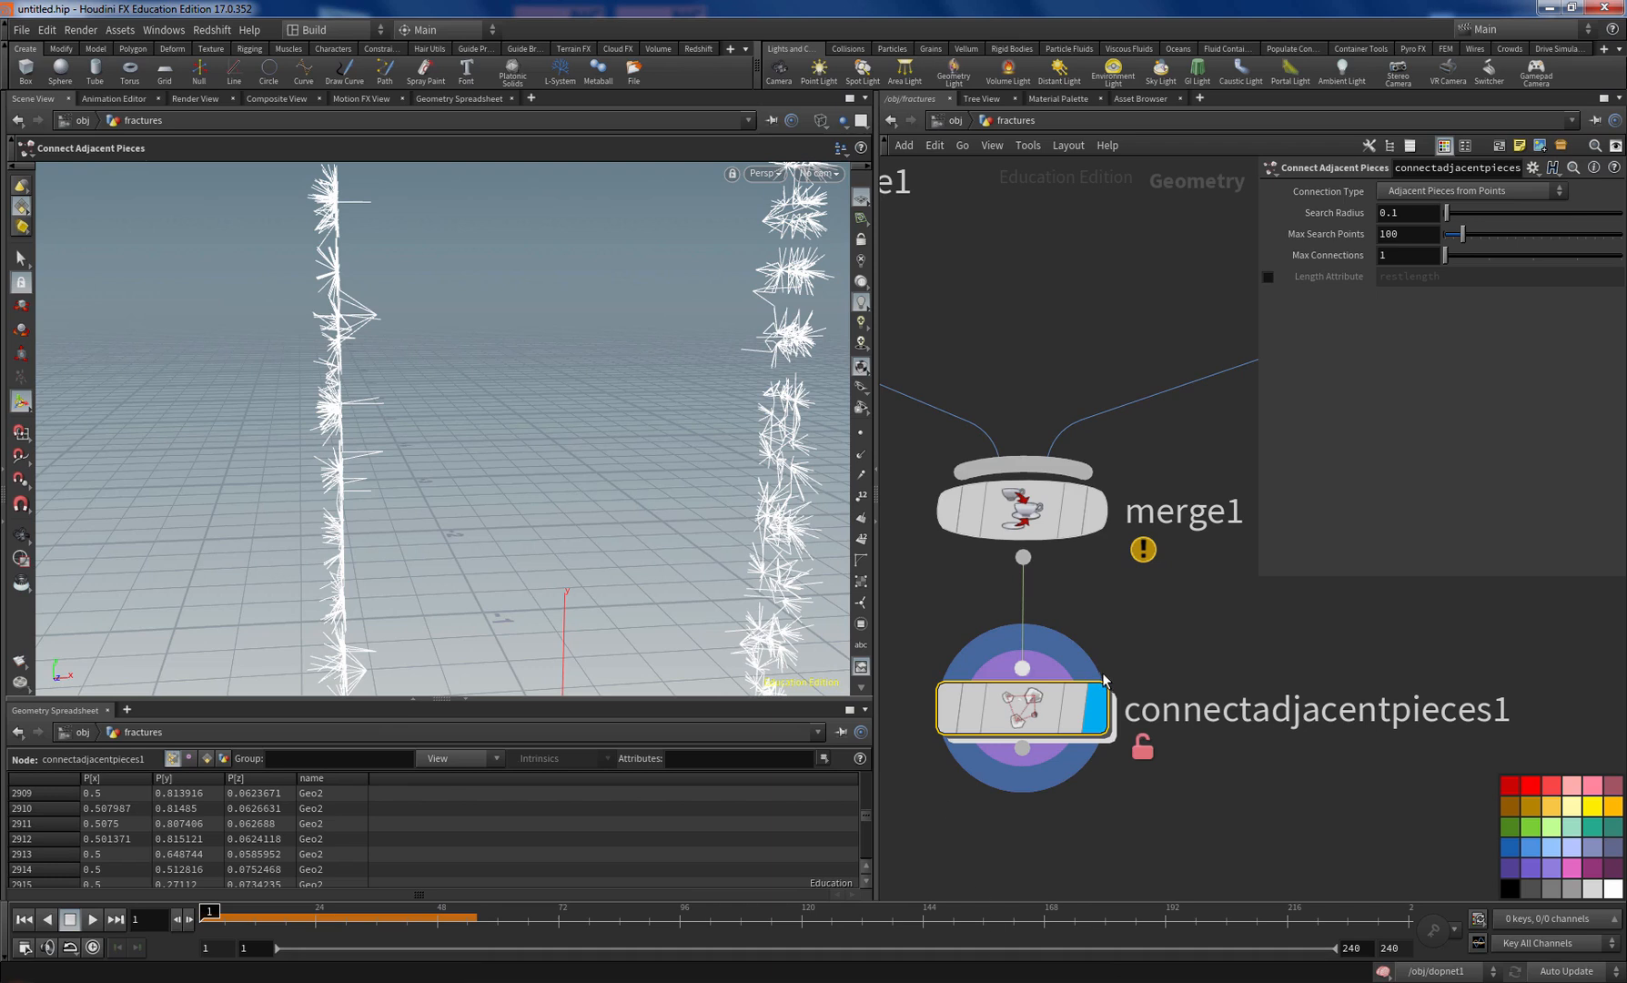
scroll(1106, 683, down, 2)
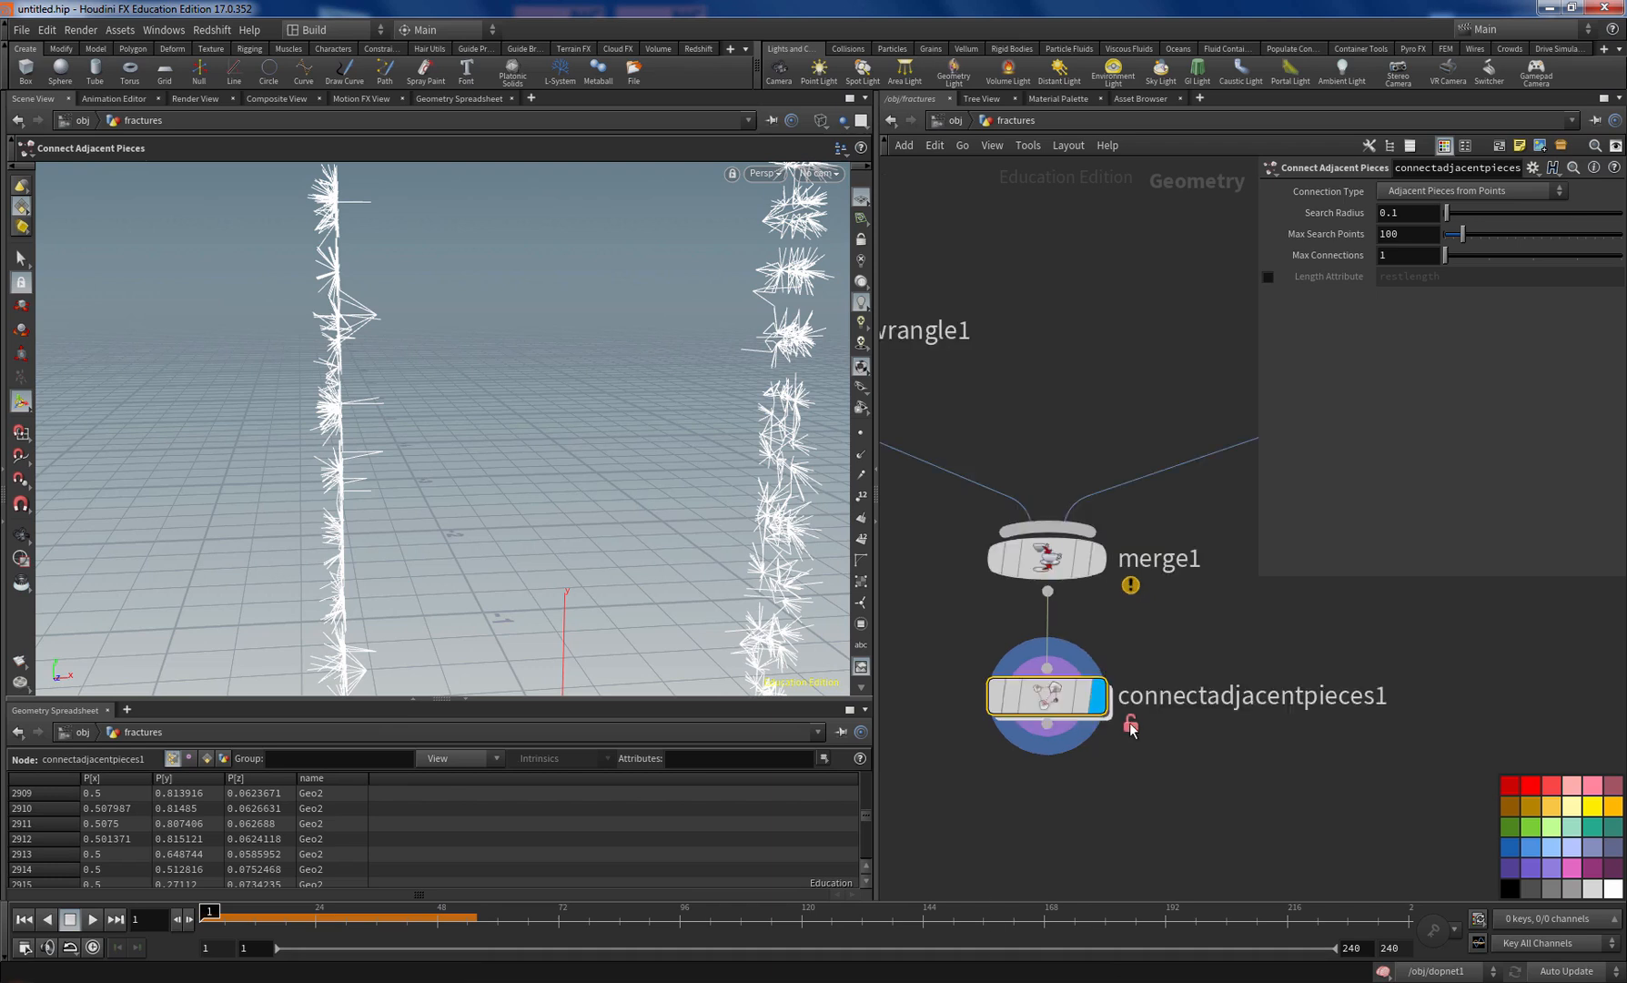
Step: Enter the unlocked connectadjacentpieces1 network, display remove_all_attrib and examine its primitive attributes
double_click(1056, 699)
scroll(1150, 474, up, 5)
scroll(1201, 476, down, 2)
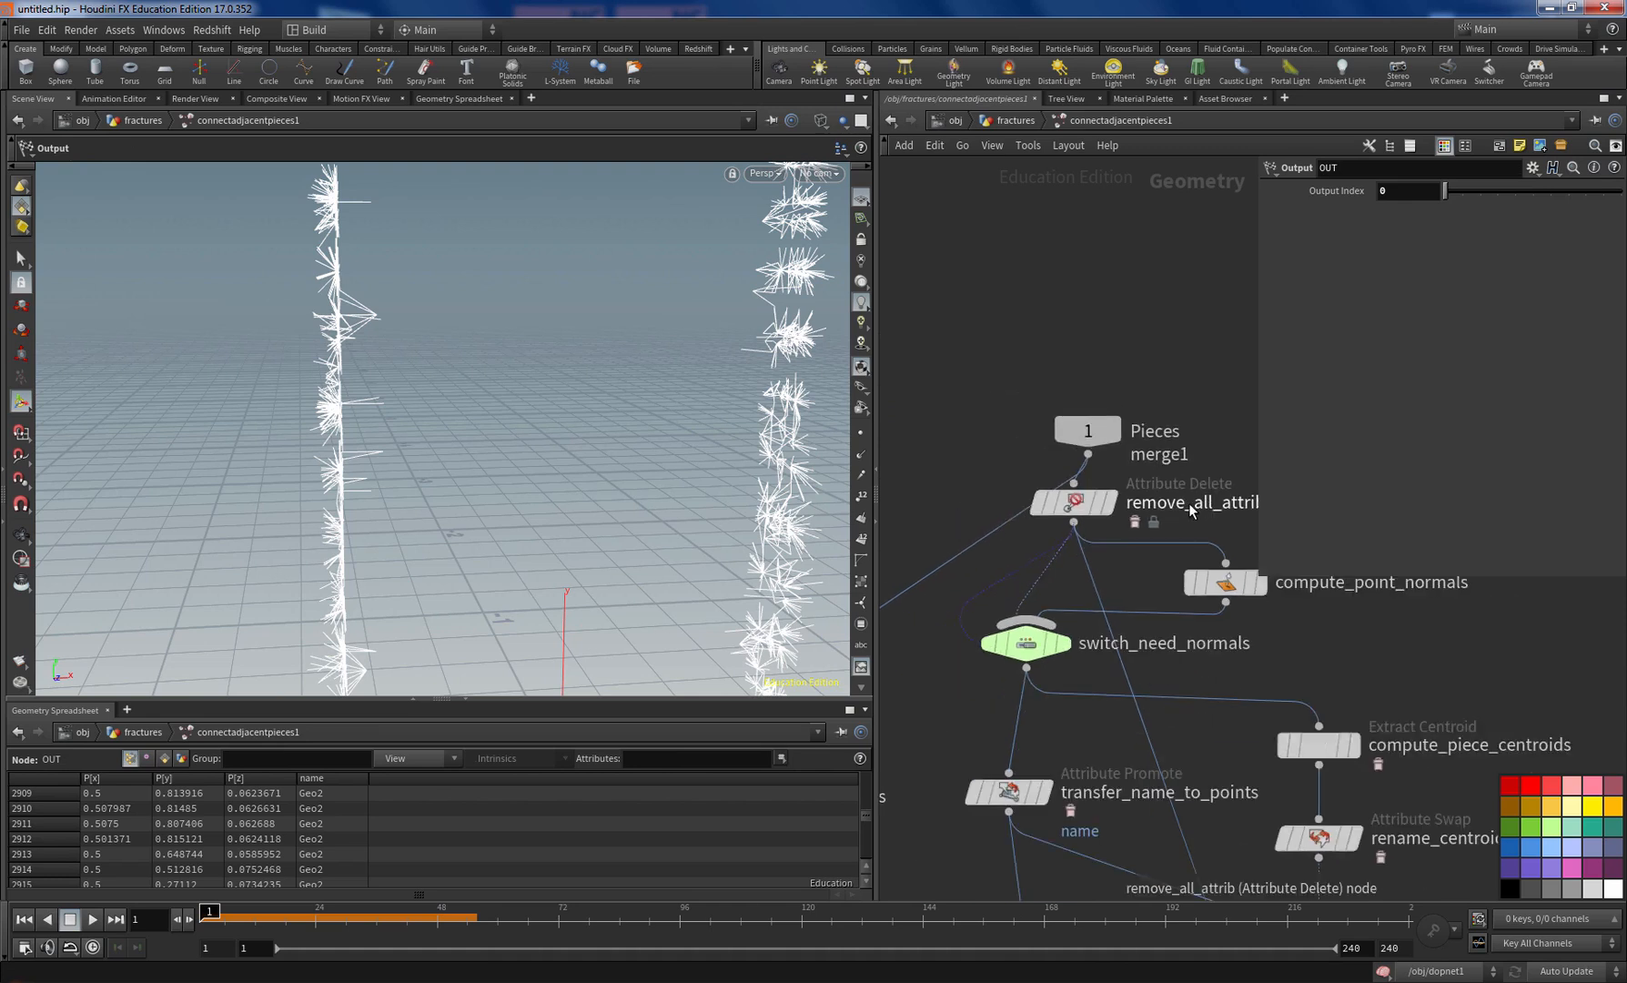
click(1015, 519)
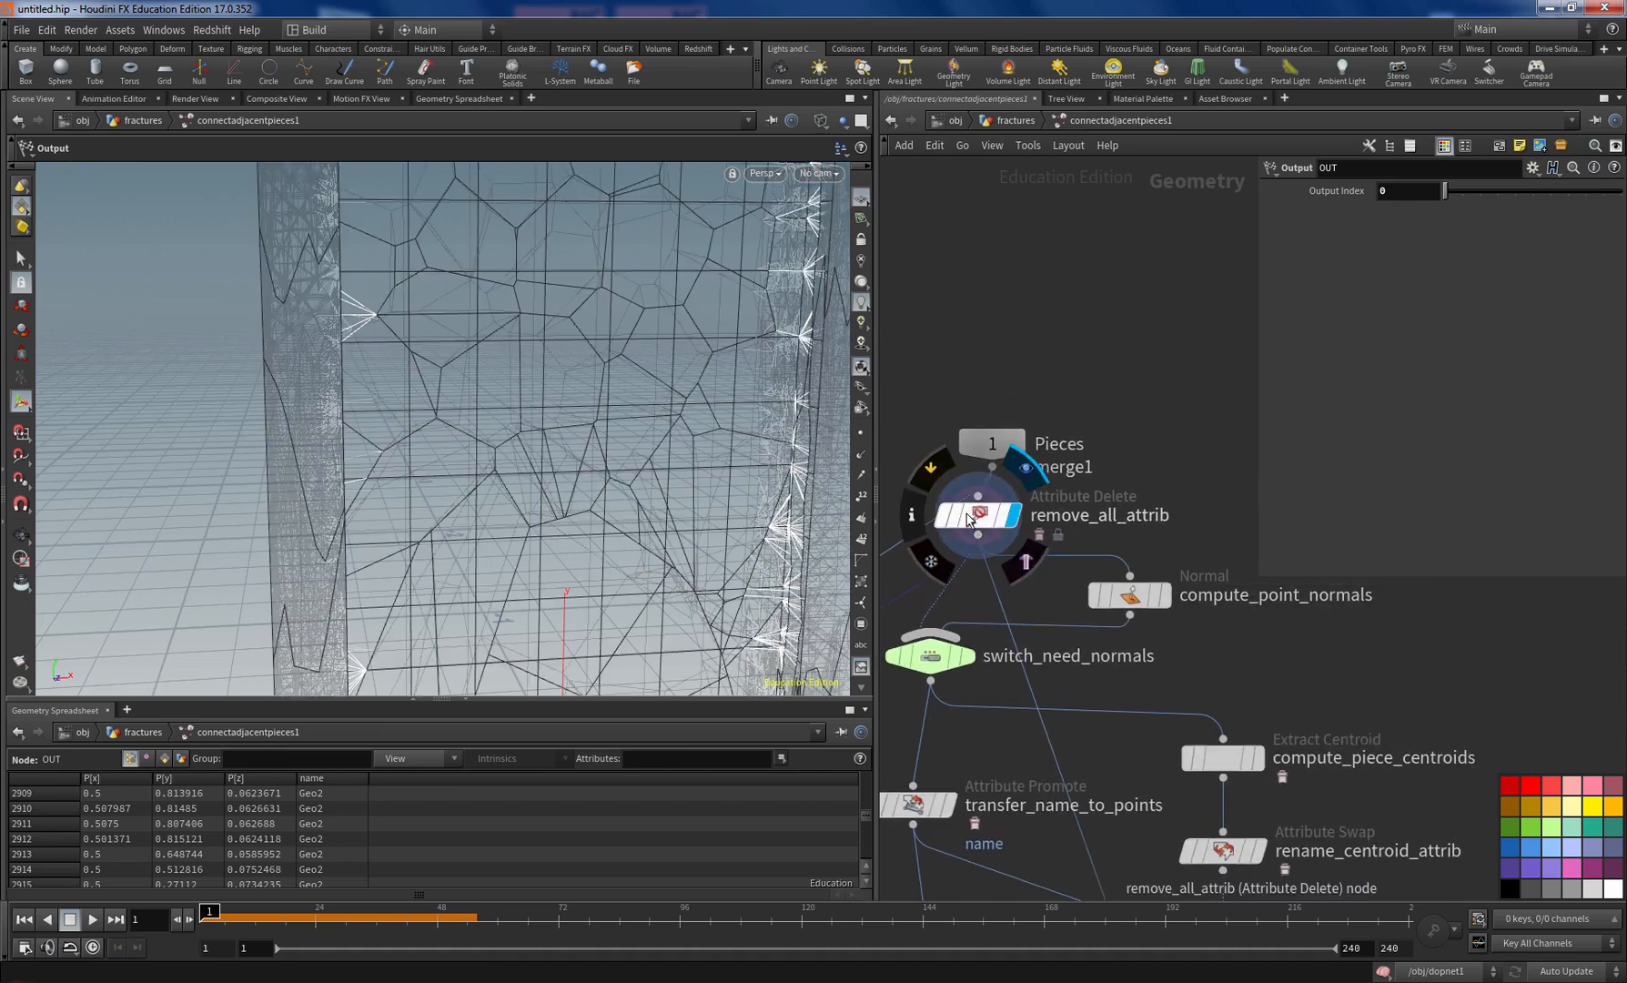
click(983, 515)
click(193, 759)
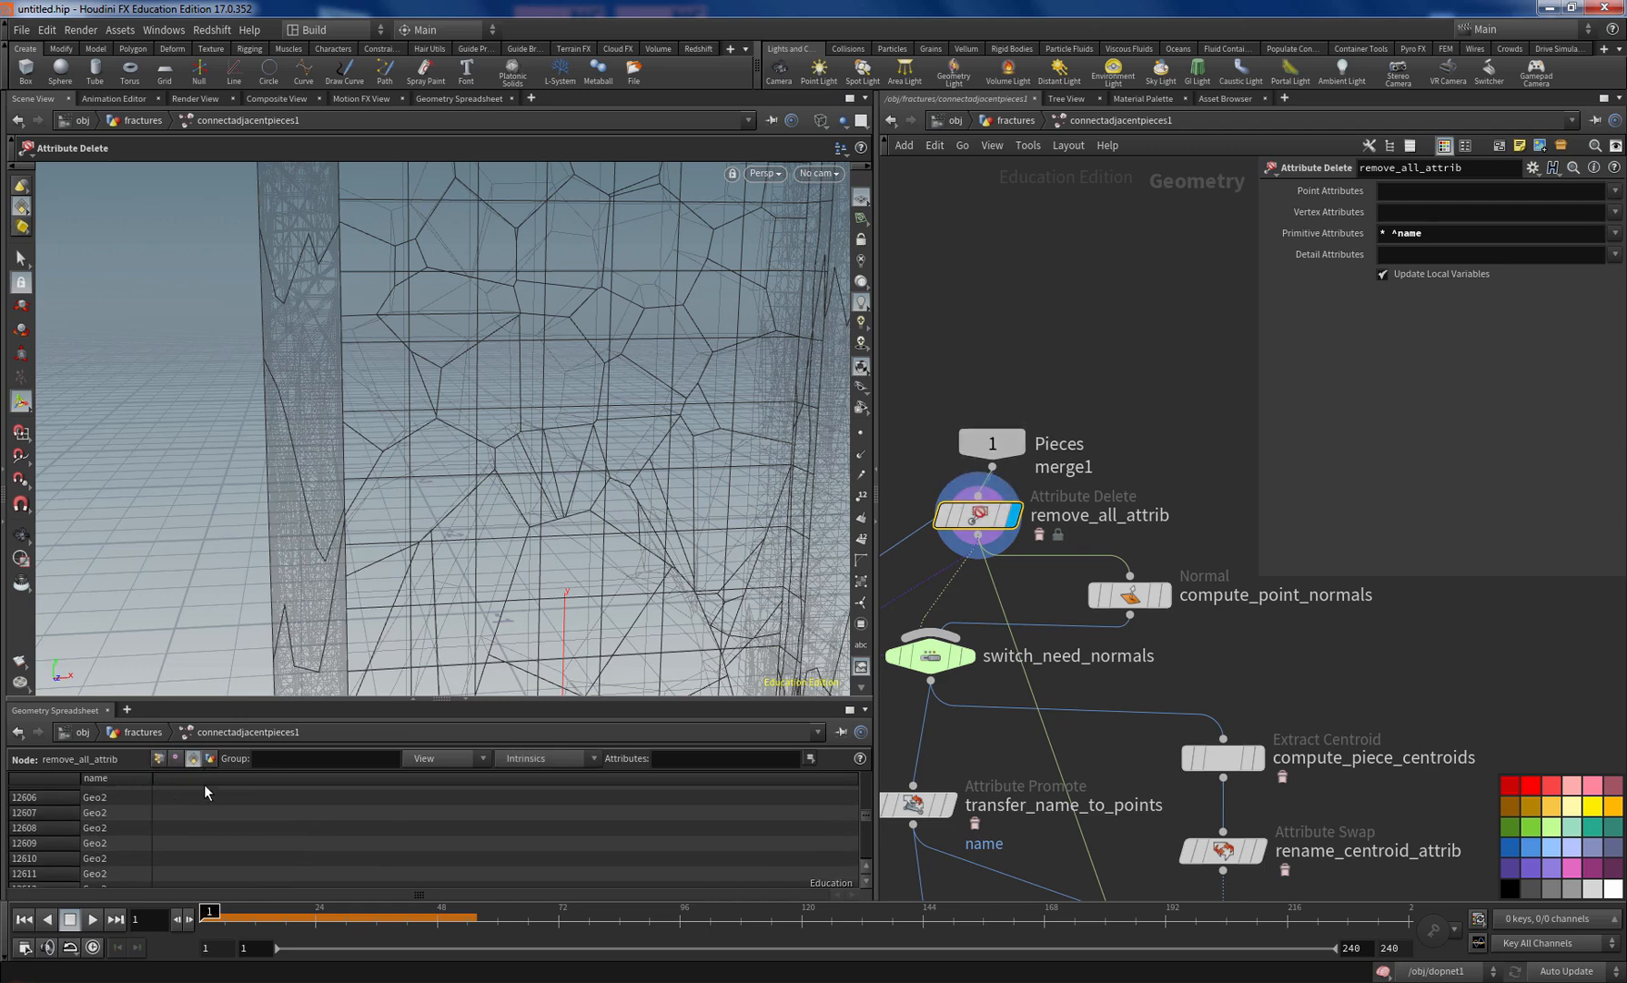
Step: Set the Primitive Attributes of remove_all_attrib to "* ^name ^OGname" and widen the OGname column in the spreadsheet
mouse_move(983, 521)
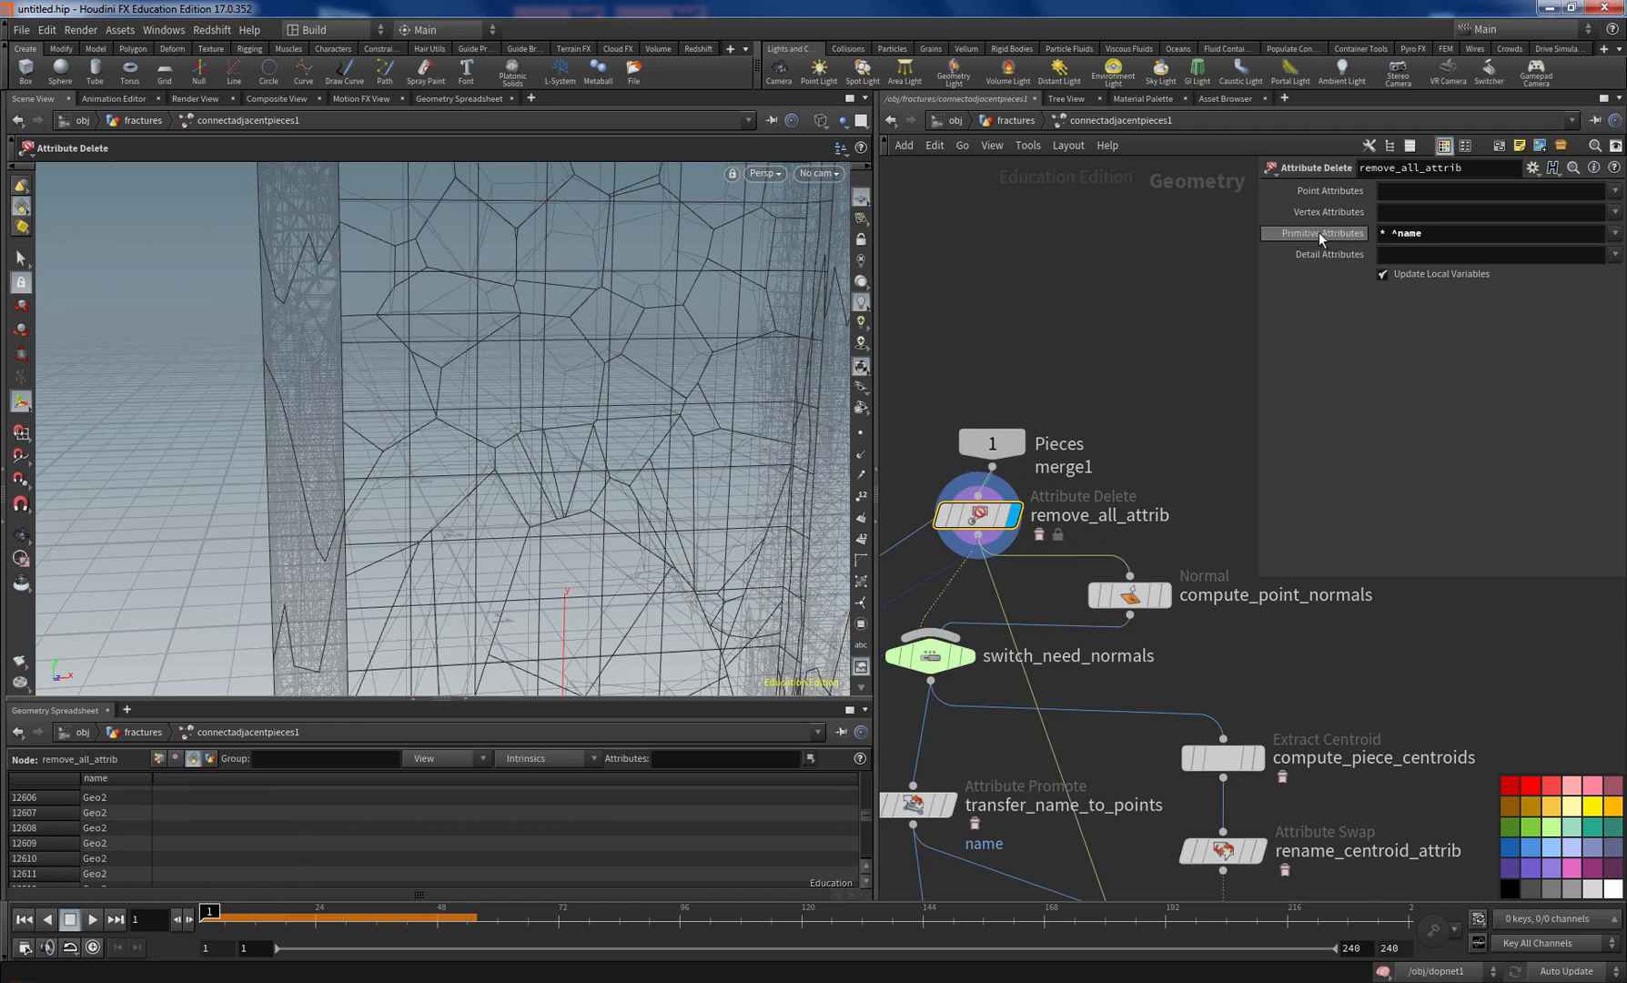
click(1387, 233)
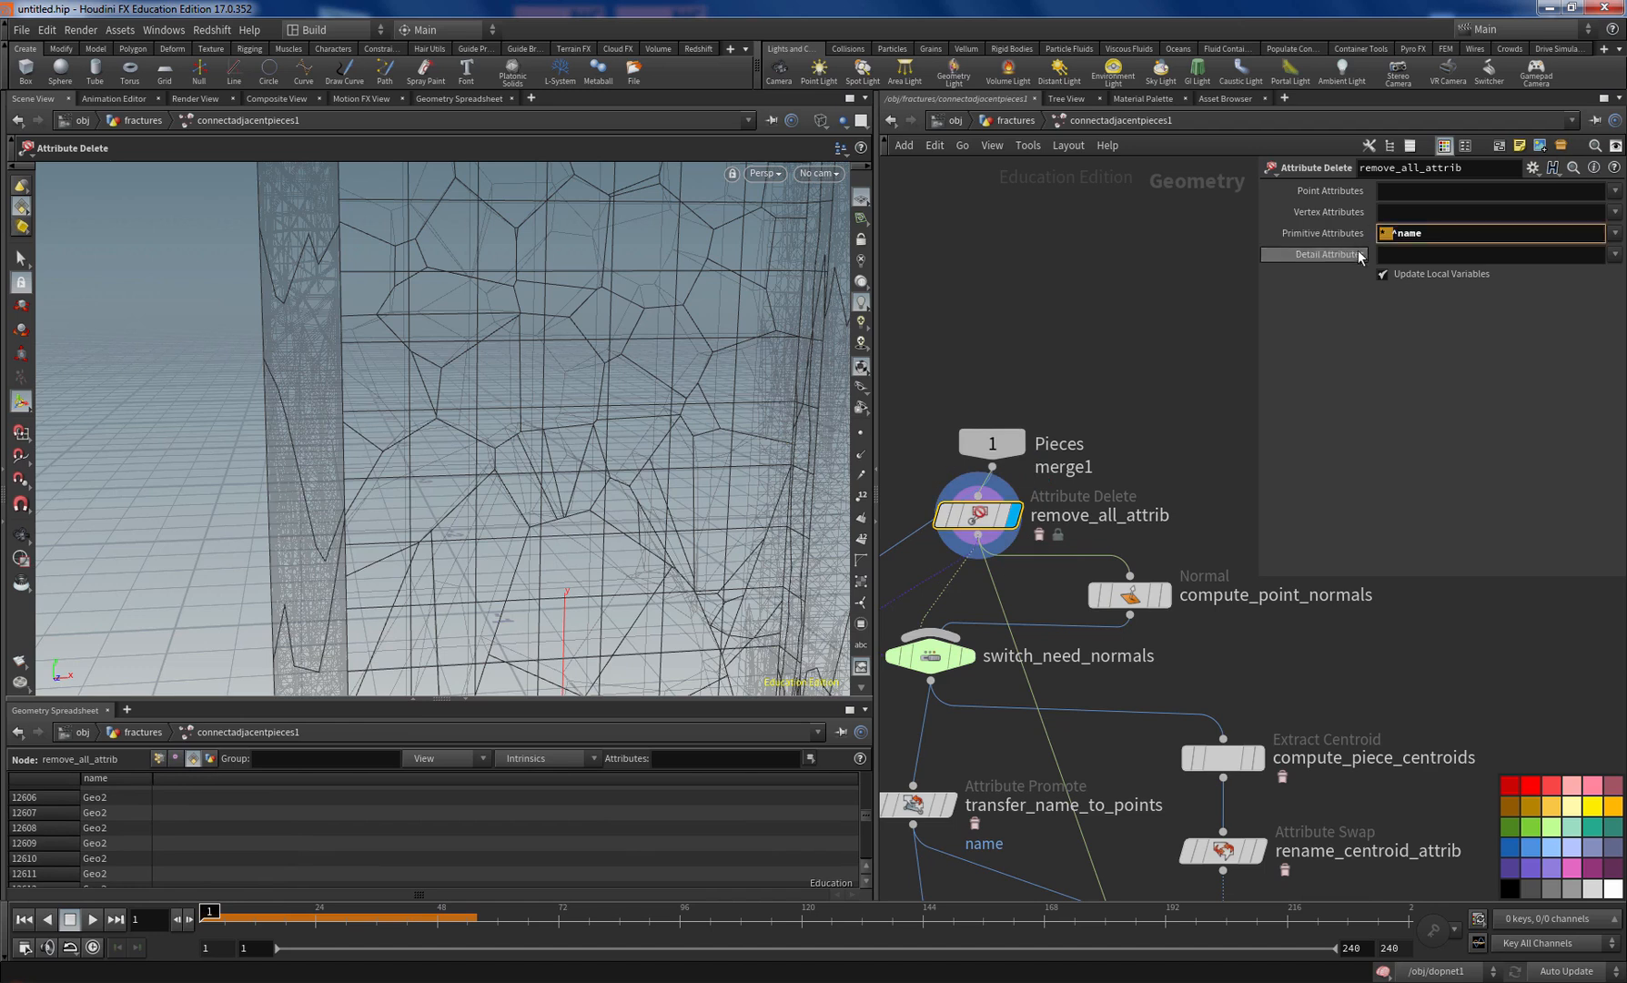
double_click(1391, 233)
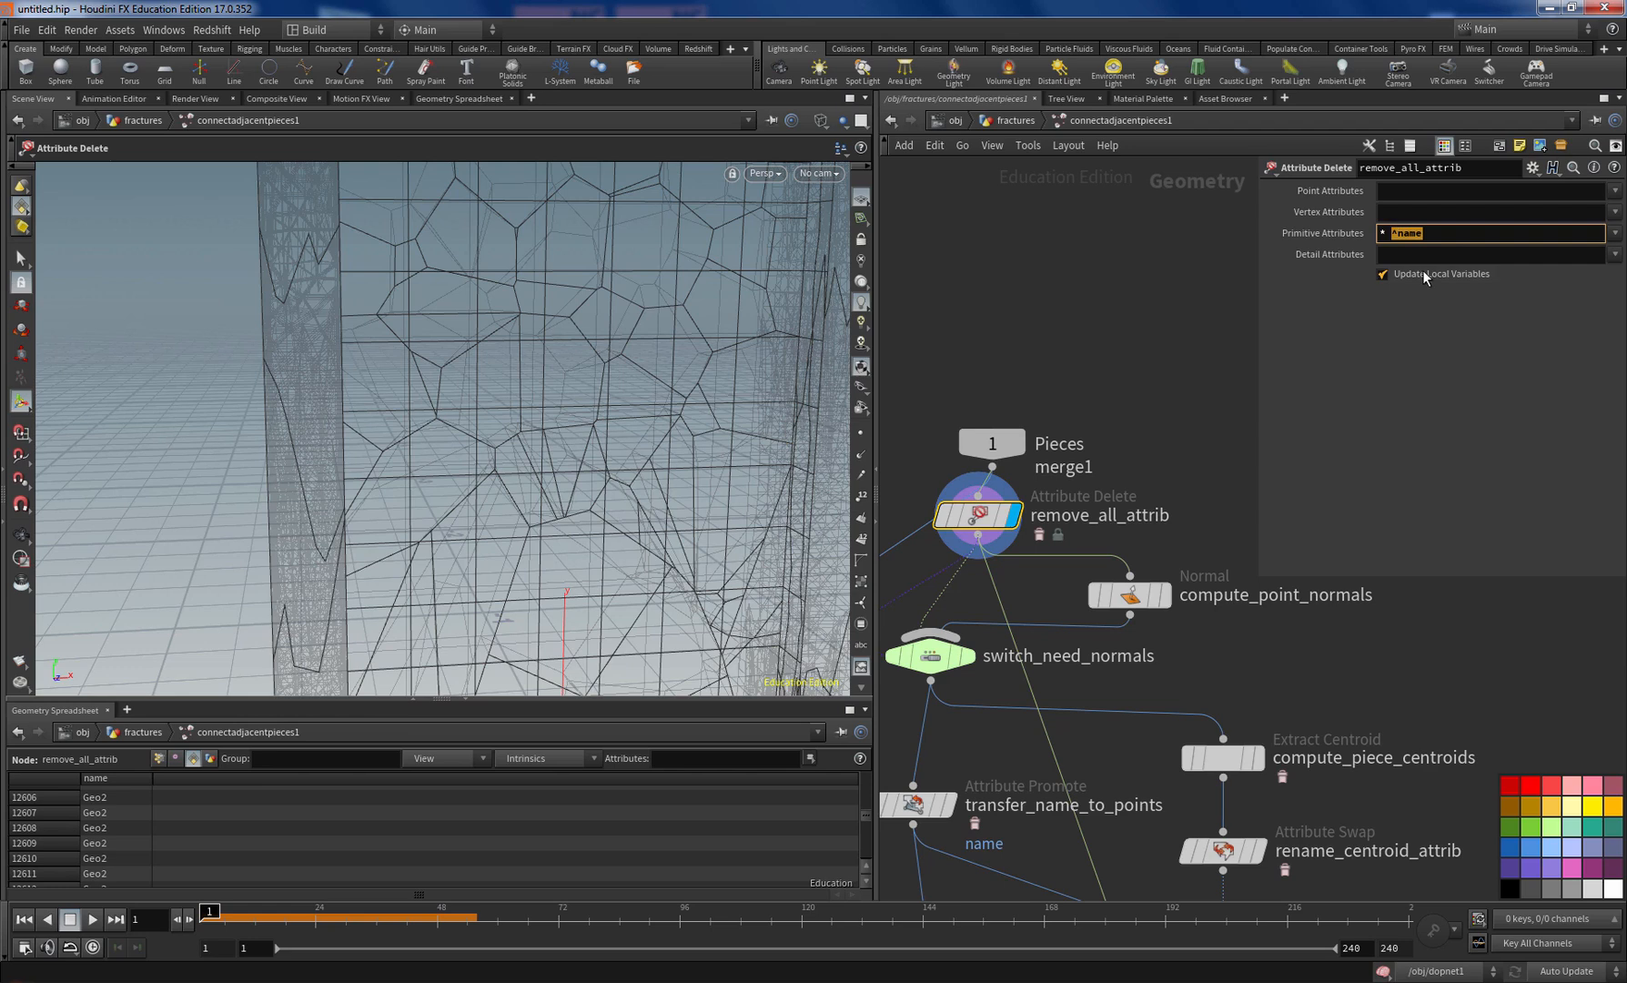
click(1443, 236)
text(^OGname)
key(Return)
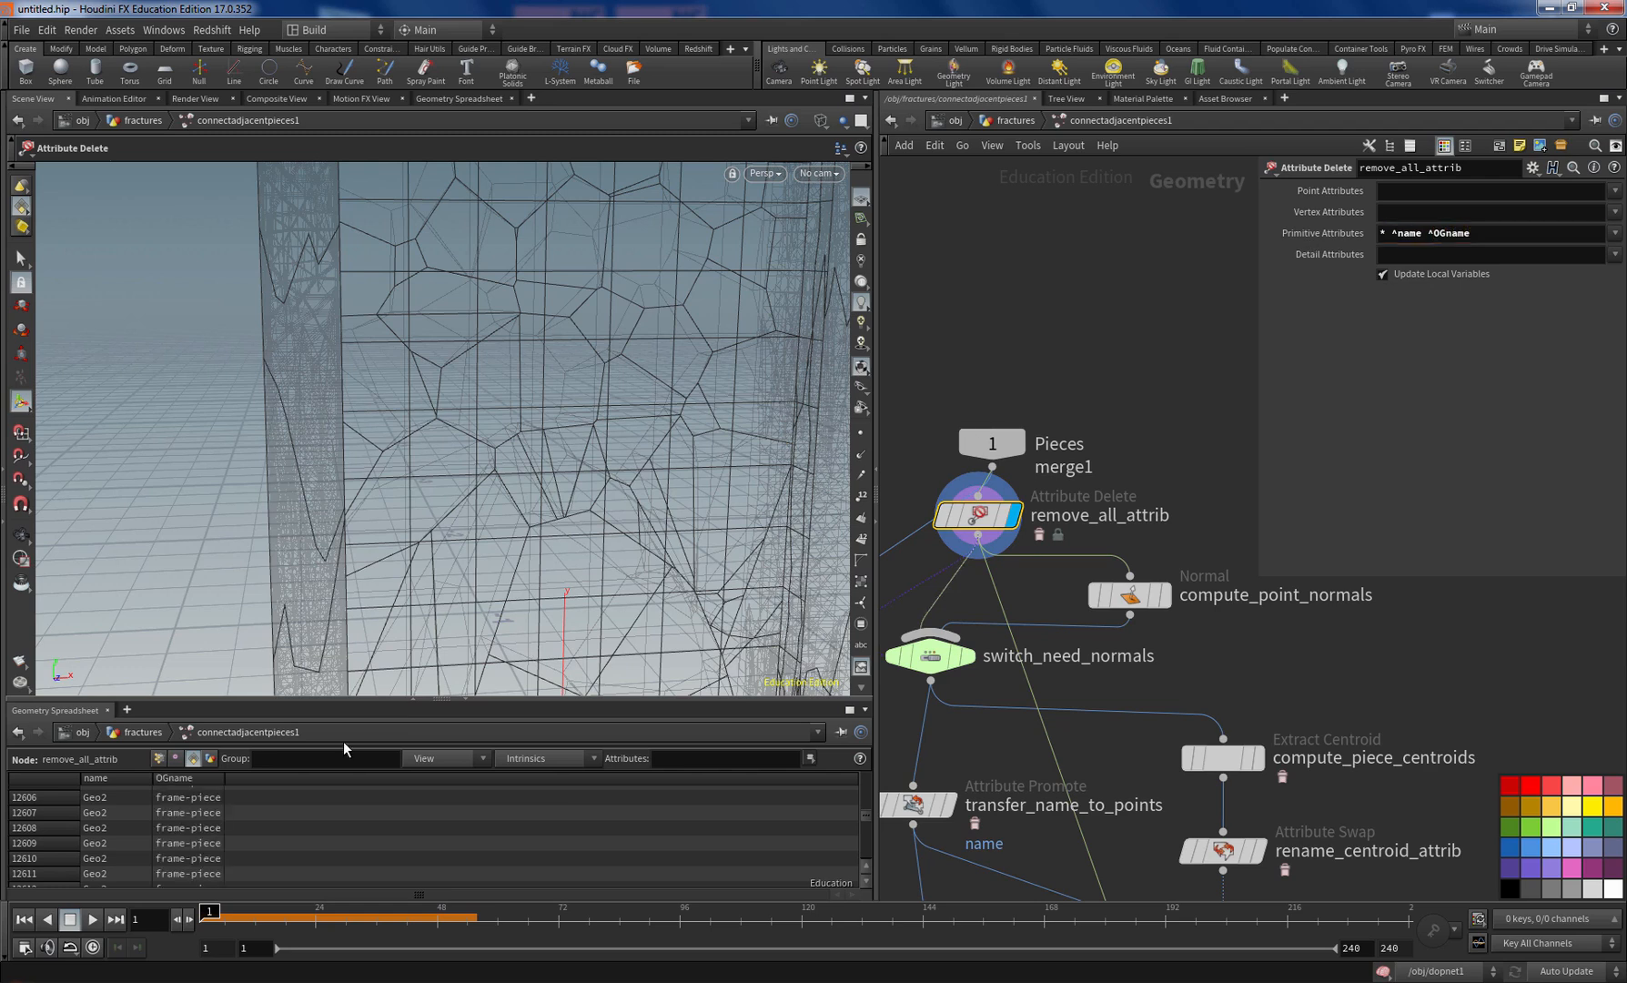
drag(223, 778, 318, 778)
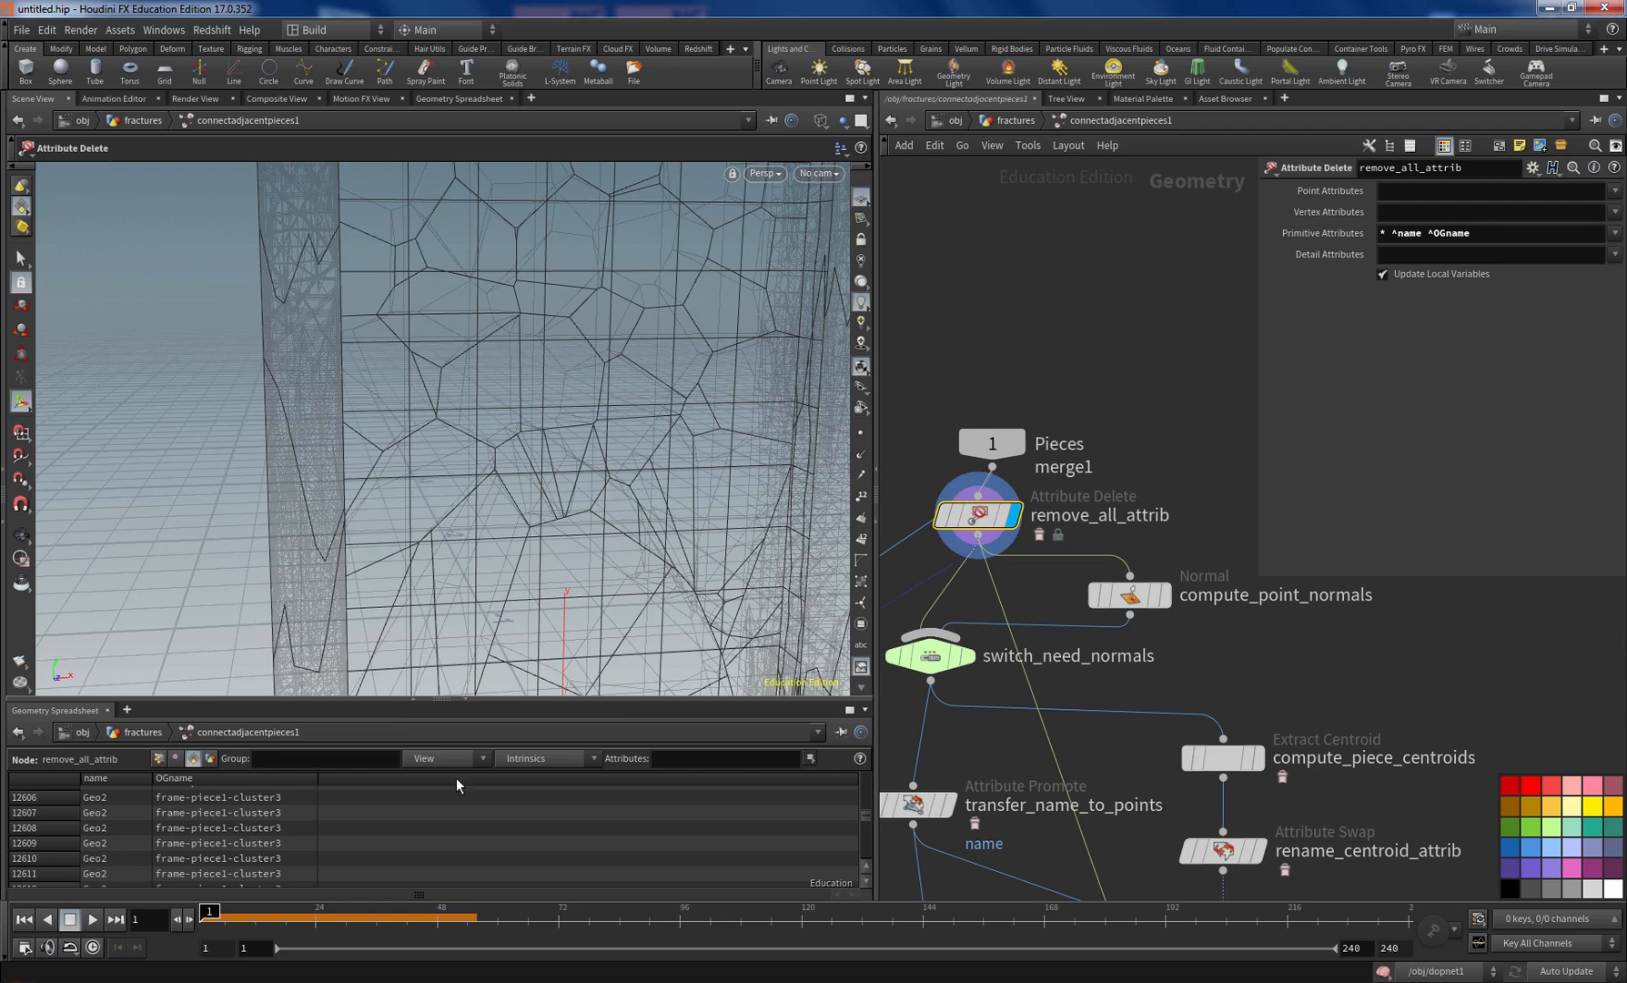
Step: Set the Original Name of transfer_name_to_points to "name OGname" so both attributes are promoted to points
middle_drag(1005, 730, 1114, 577)
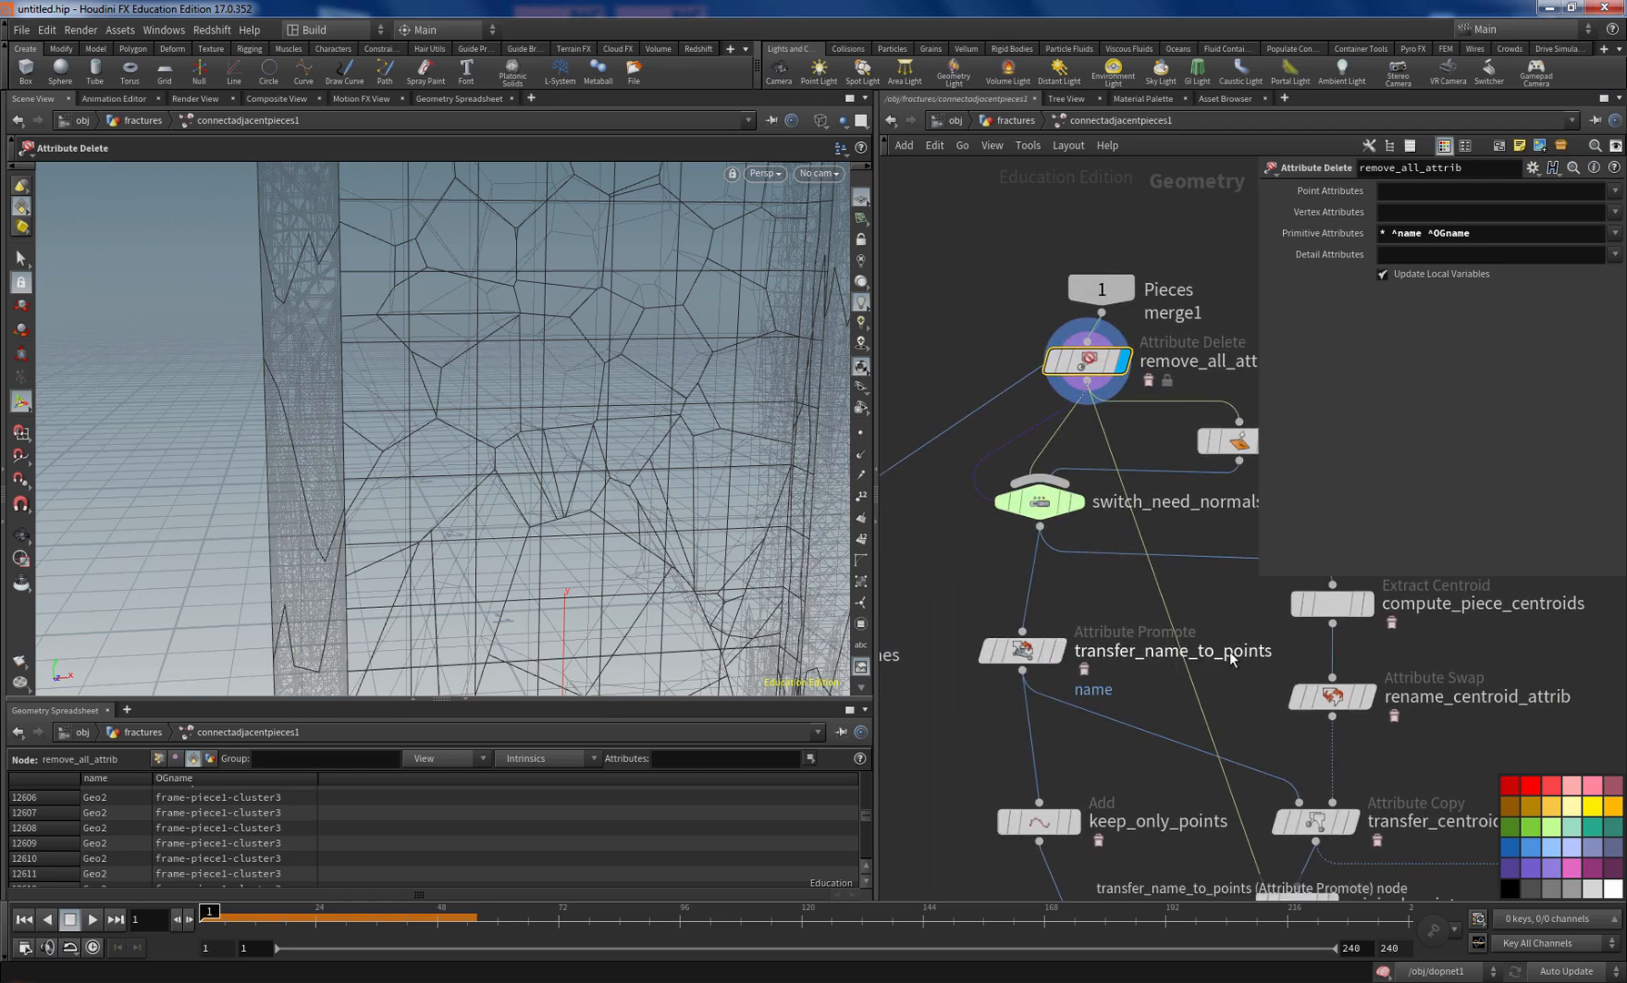
click(1033, 653)
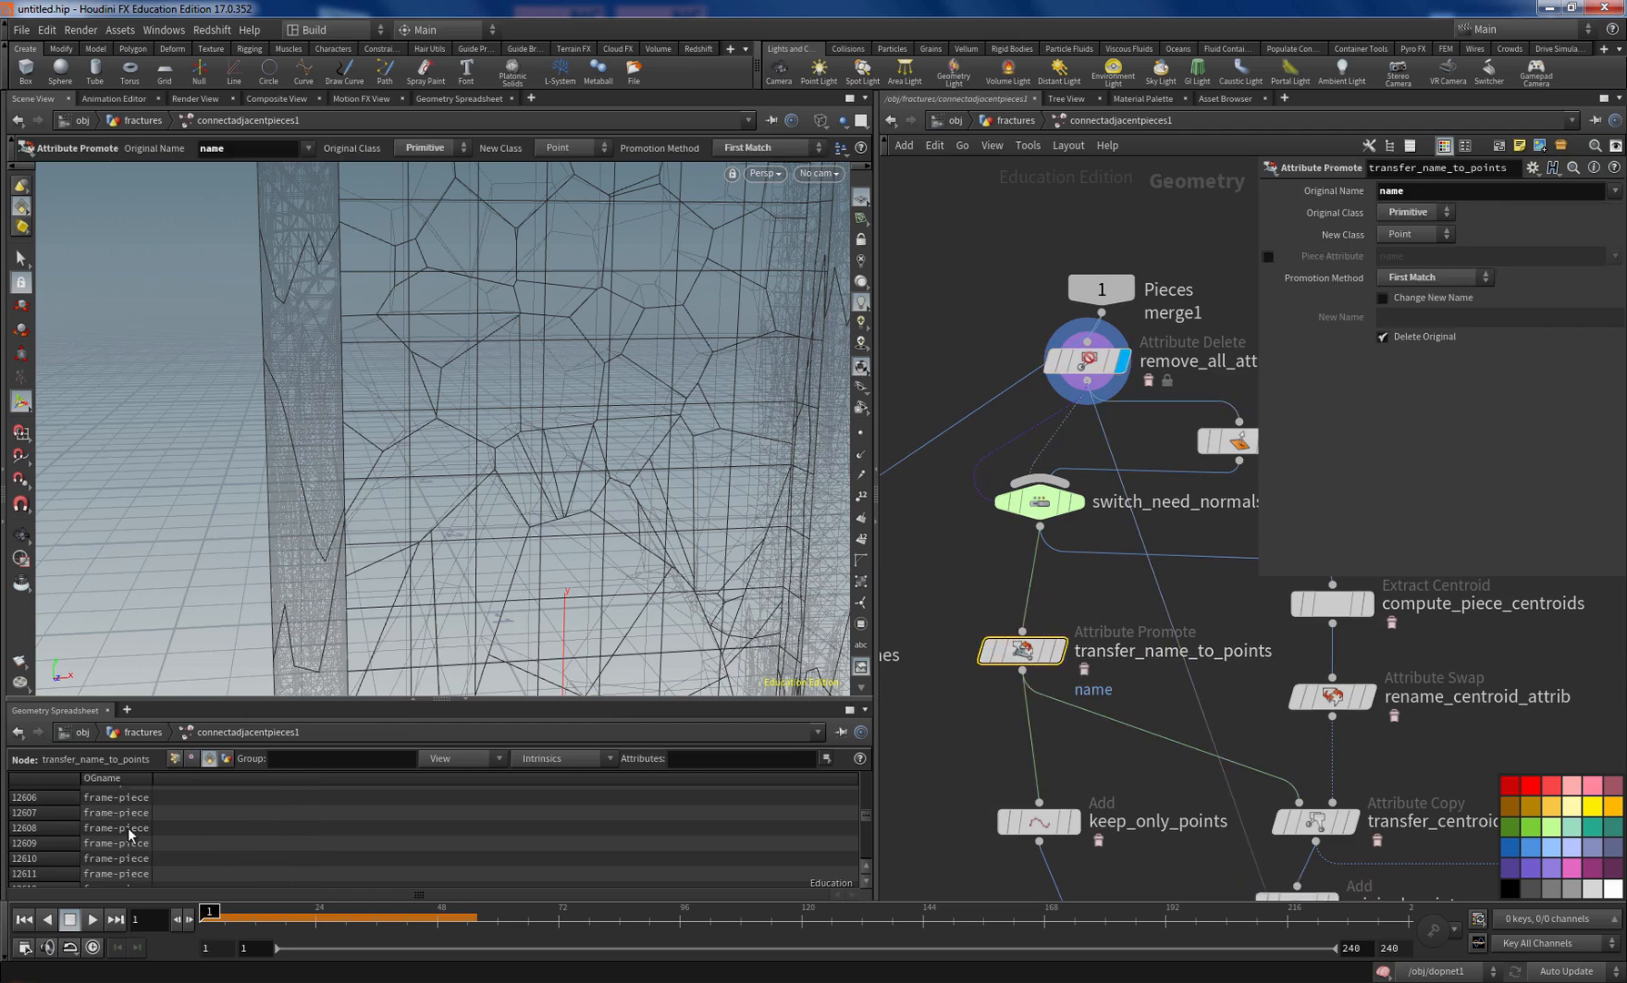
click(174, 759)
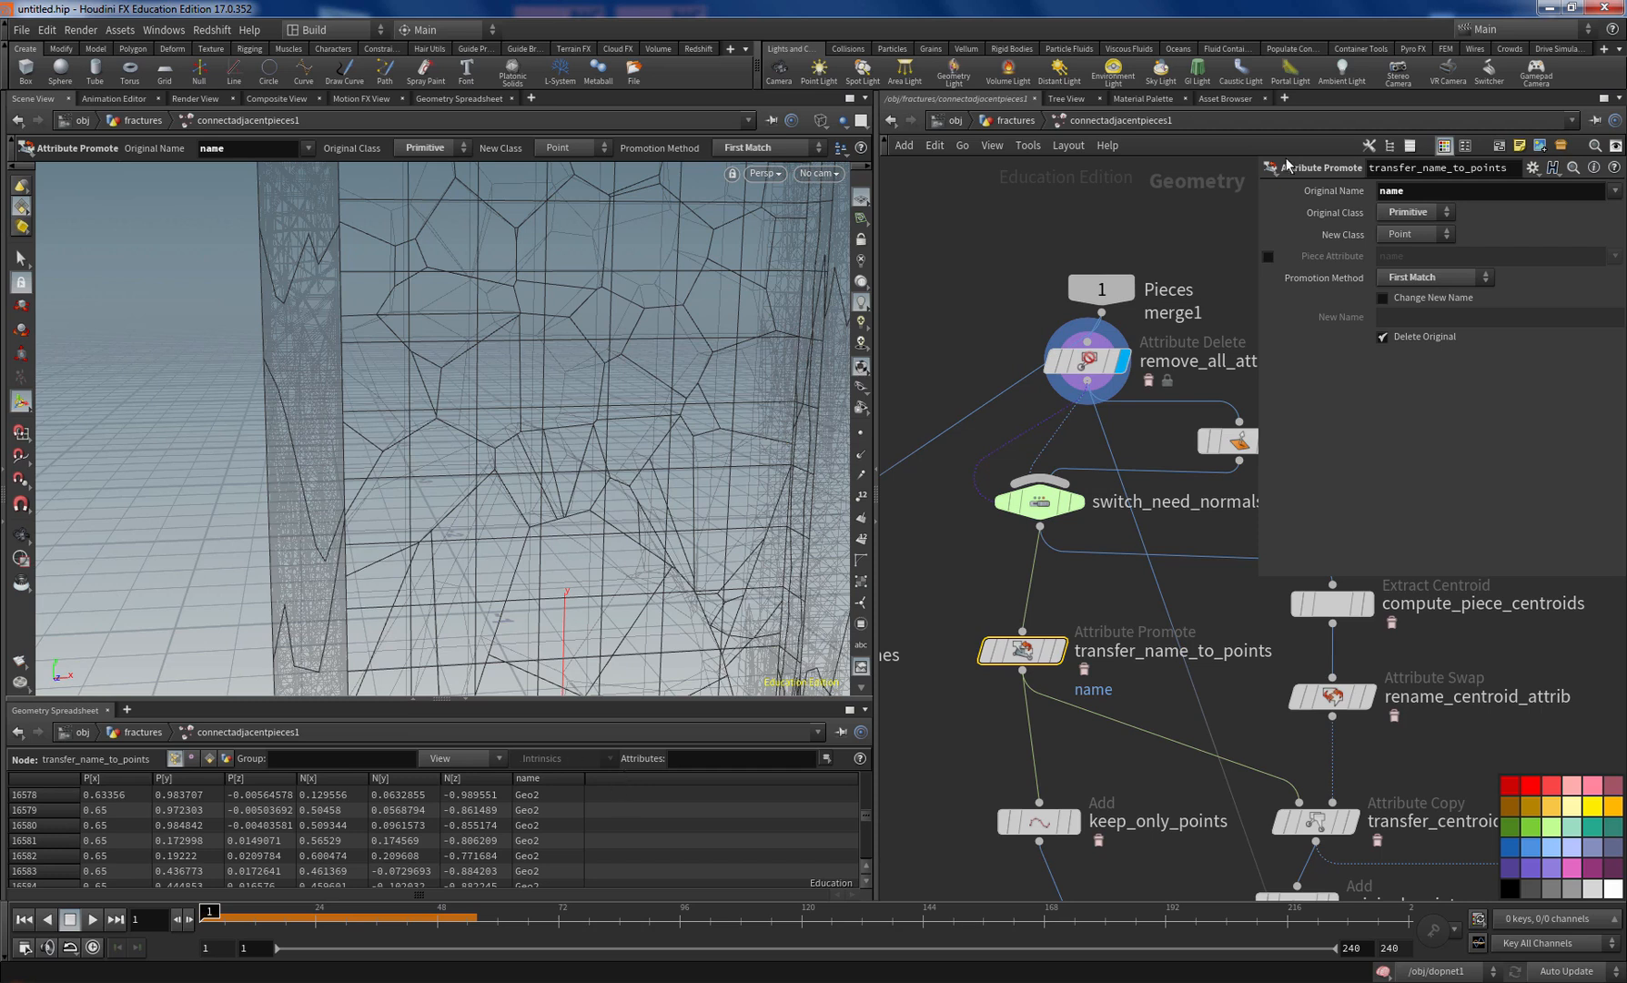
click(1427, 191)
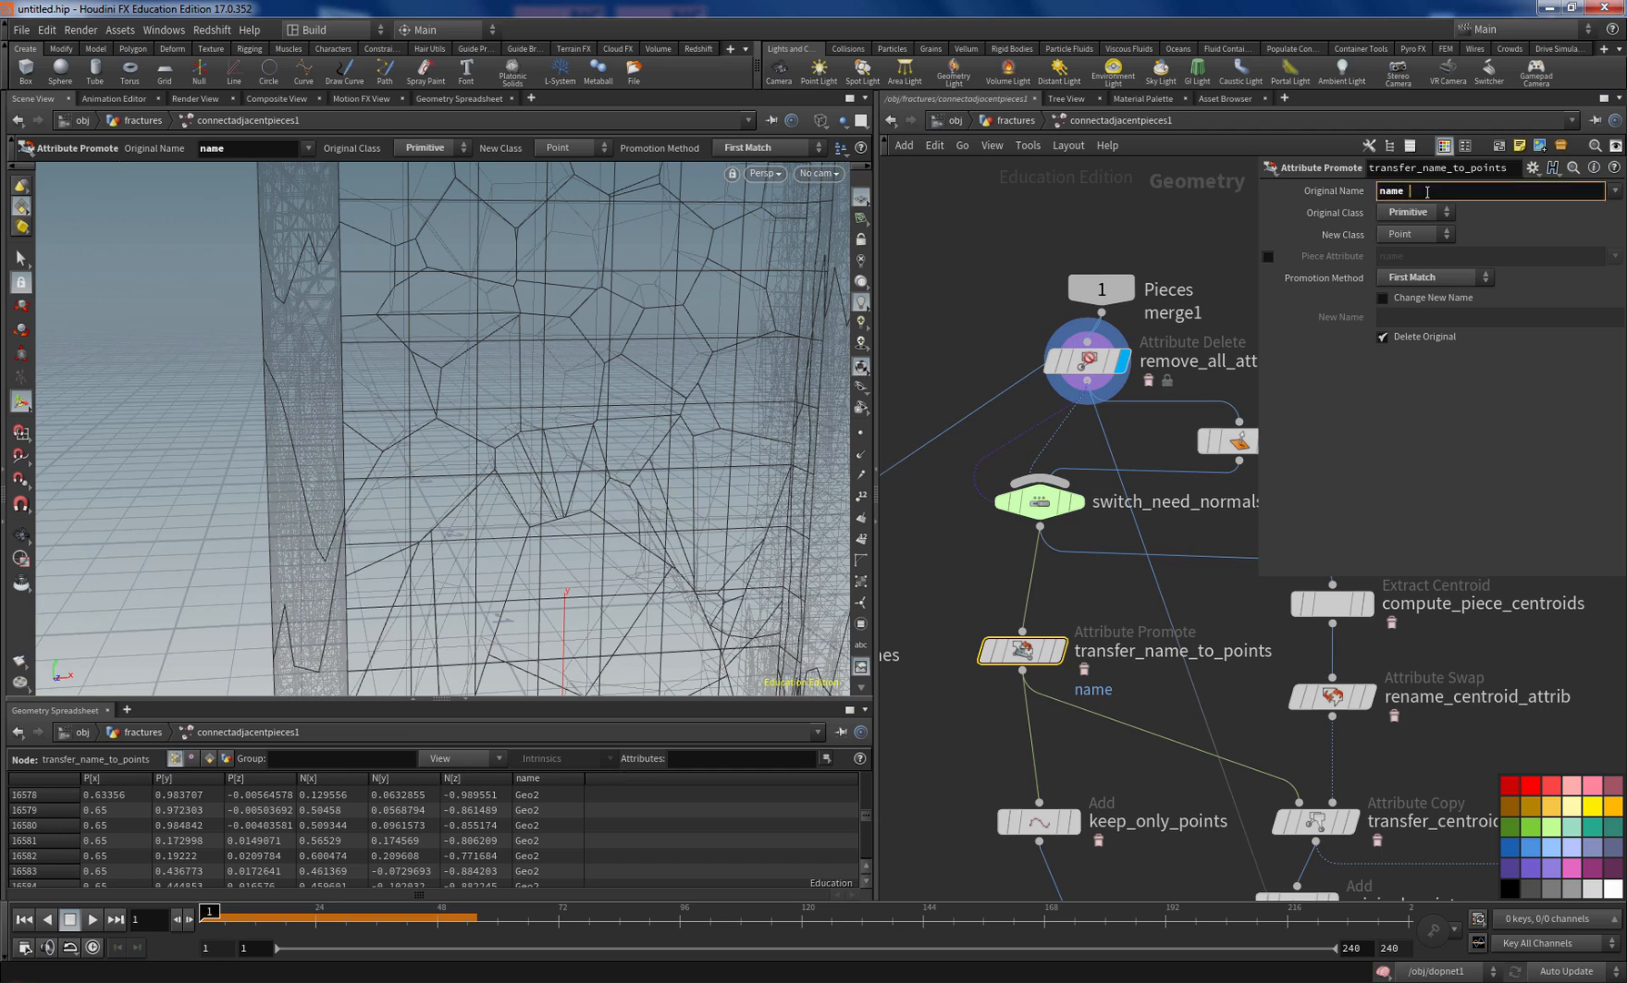
key(Return)
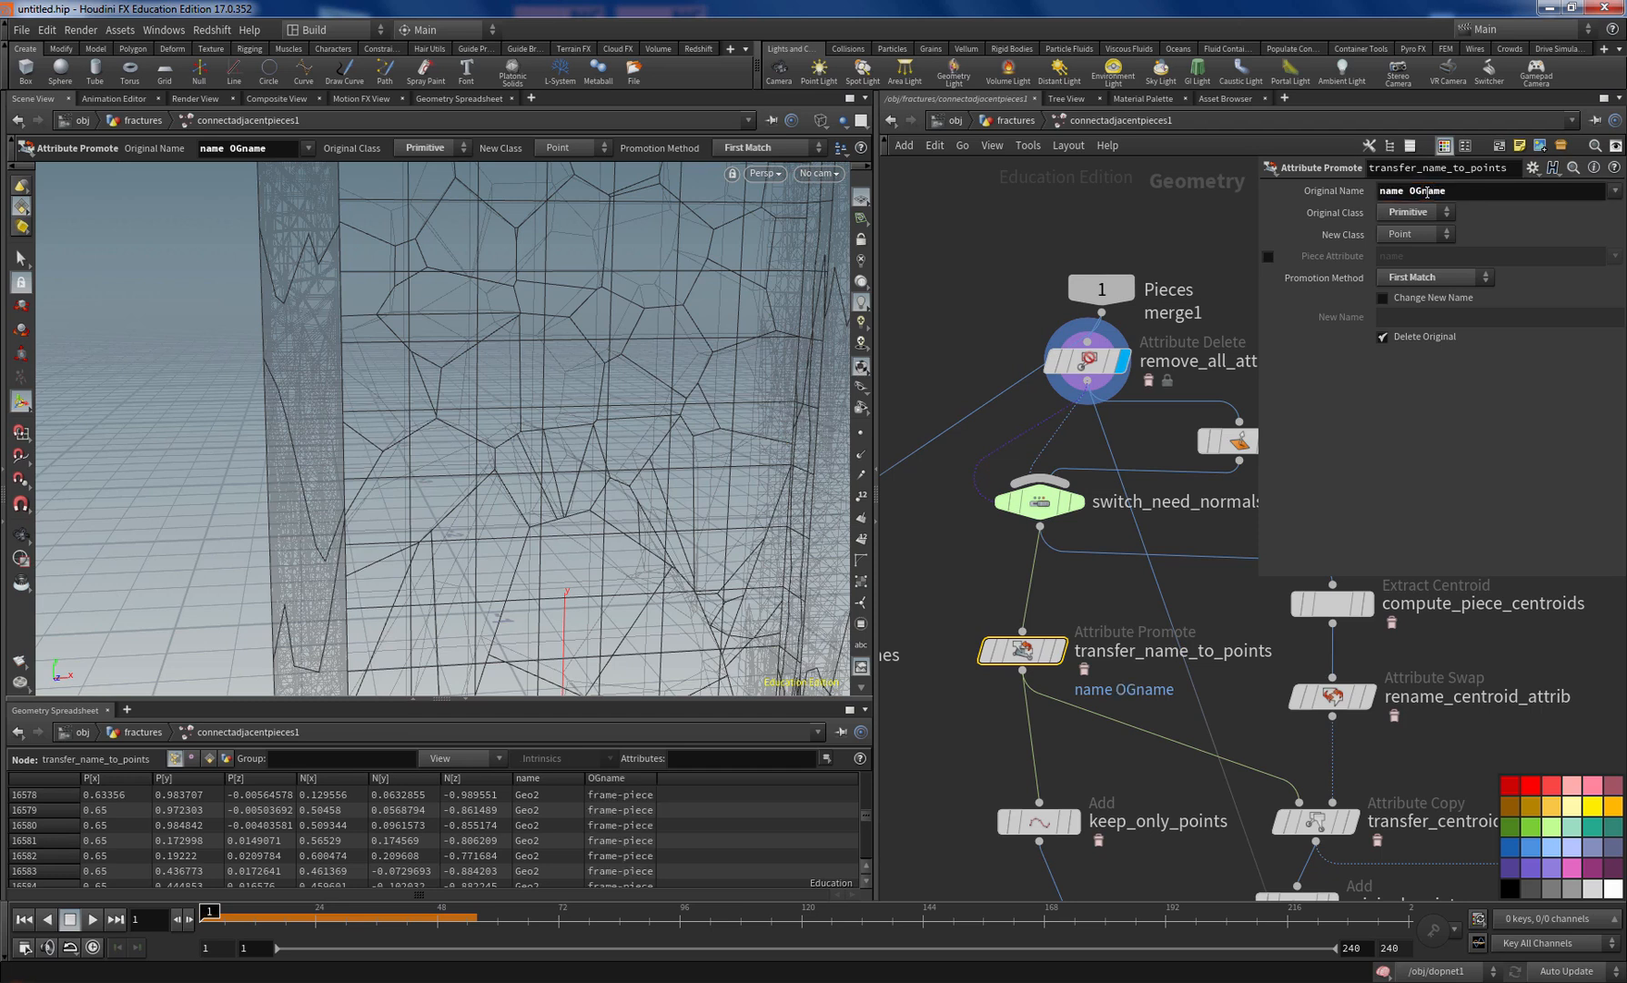
drag(658, 780, 716, 780)
Step: Display the OUT node at the end of the network and check its OGname point values
middle_drag(1149, 846, 1101, 588)
scroll(1101, 588, down, 1)
scroll(1106, 592, down, 6)
middle_drag(1099, 839, 1104, 715)
scroll(1110, 687, up, 5)
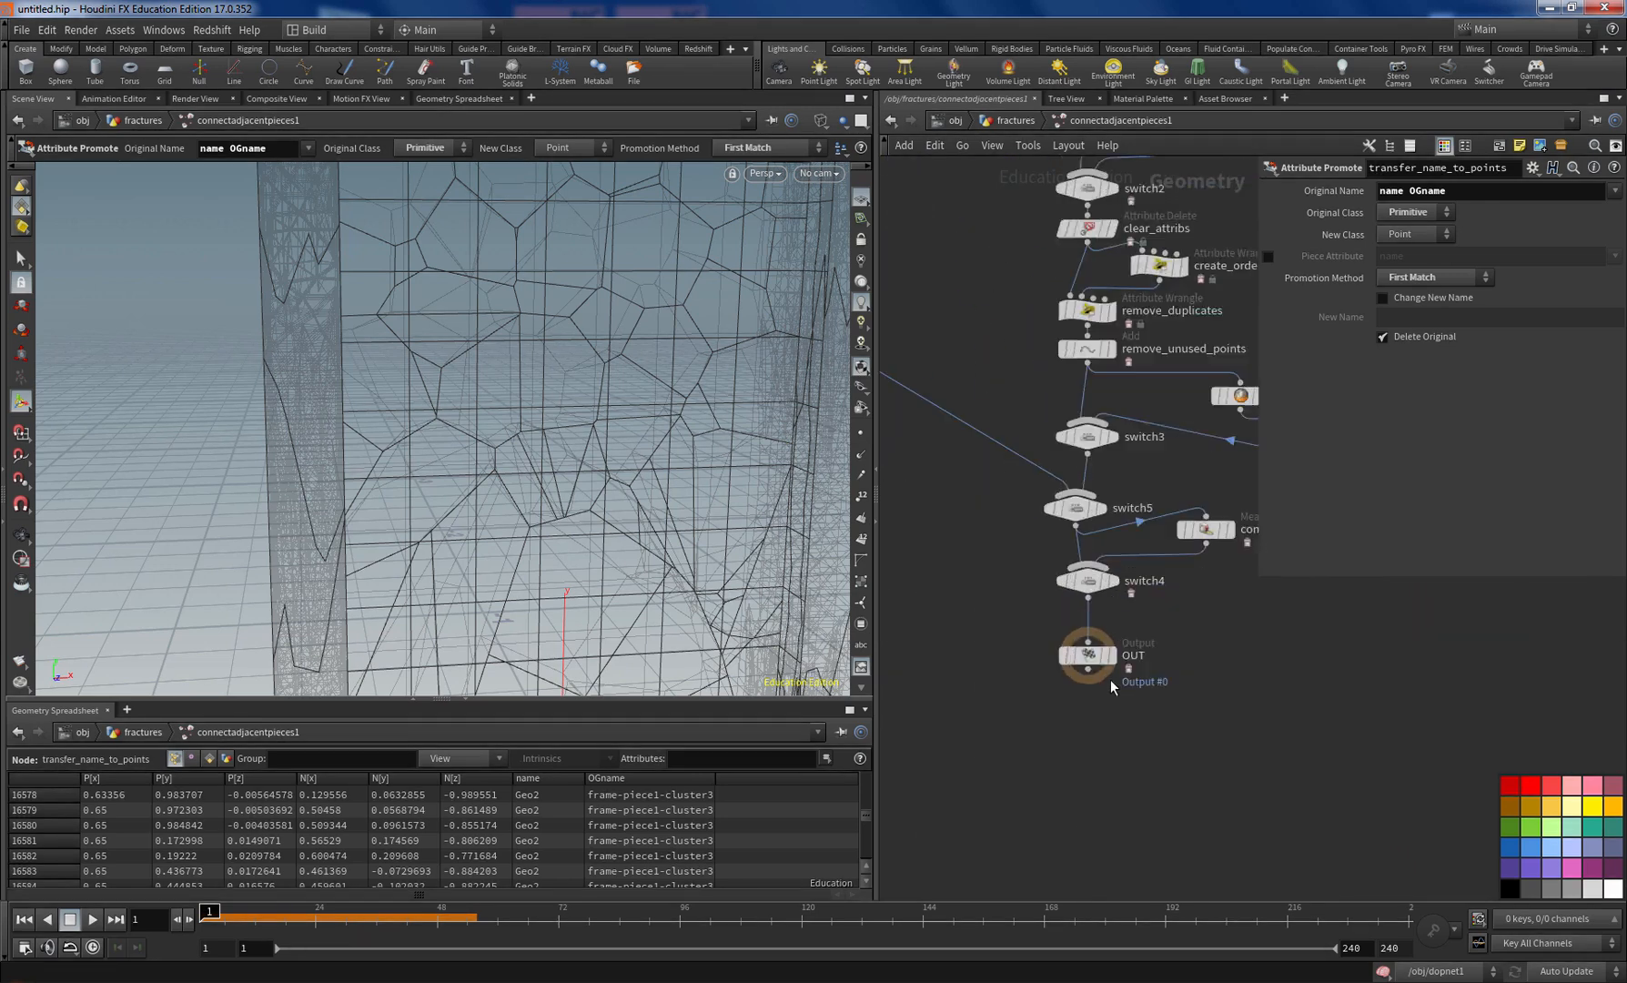
scroll(1112, 687, up, 1)
click(1112, 648)
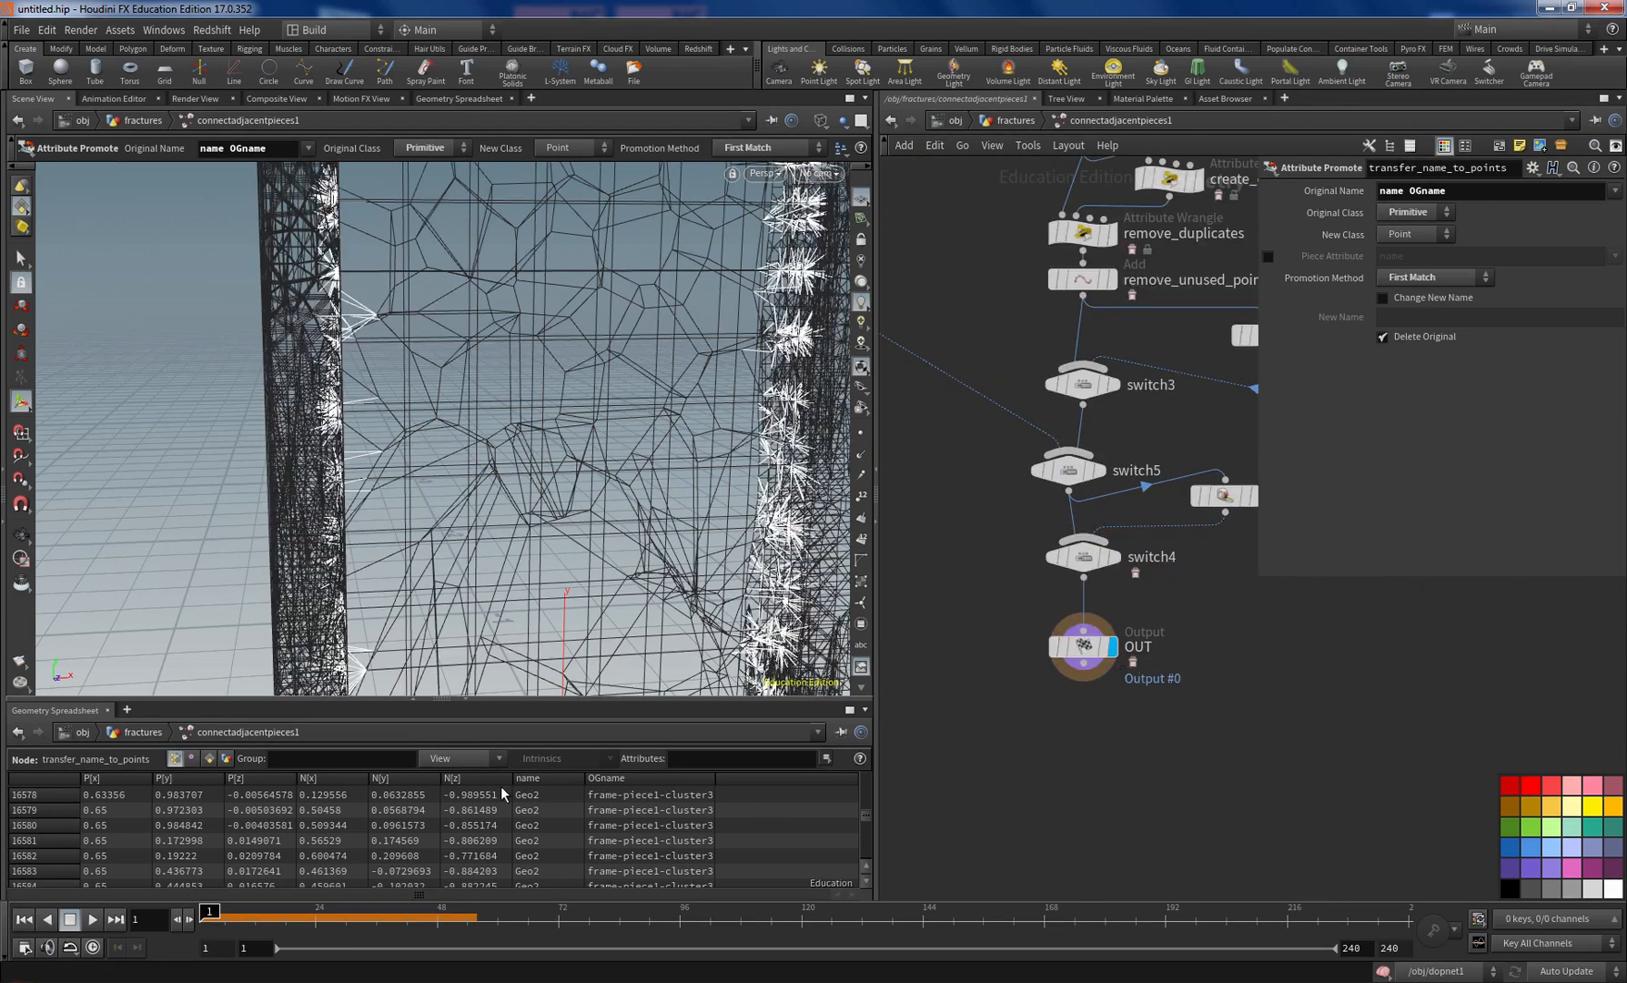
click(1079, 648)
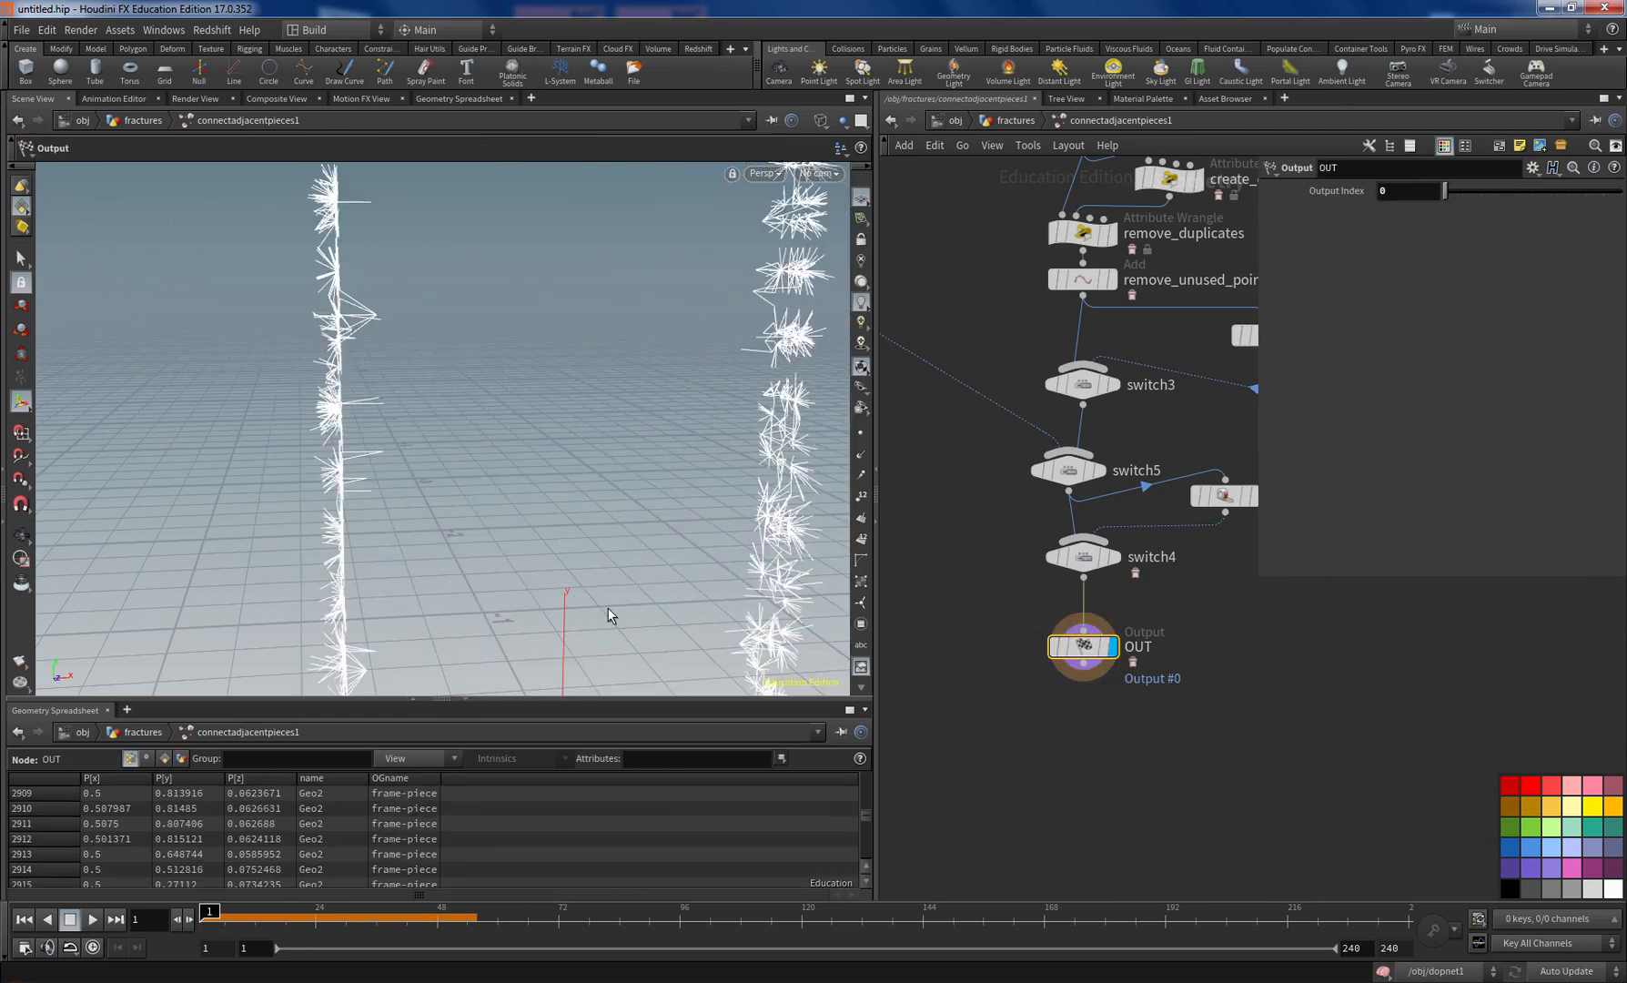
double_click(440, 777)
Step: Back in the fractures network, append an Attribute Delete node below connectadjacentpieces1 and delete the name point attribute
click(1010, 121)
scroll(998, 776, down, 3)
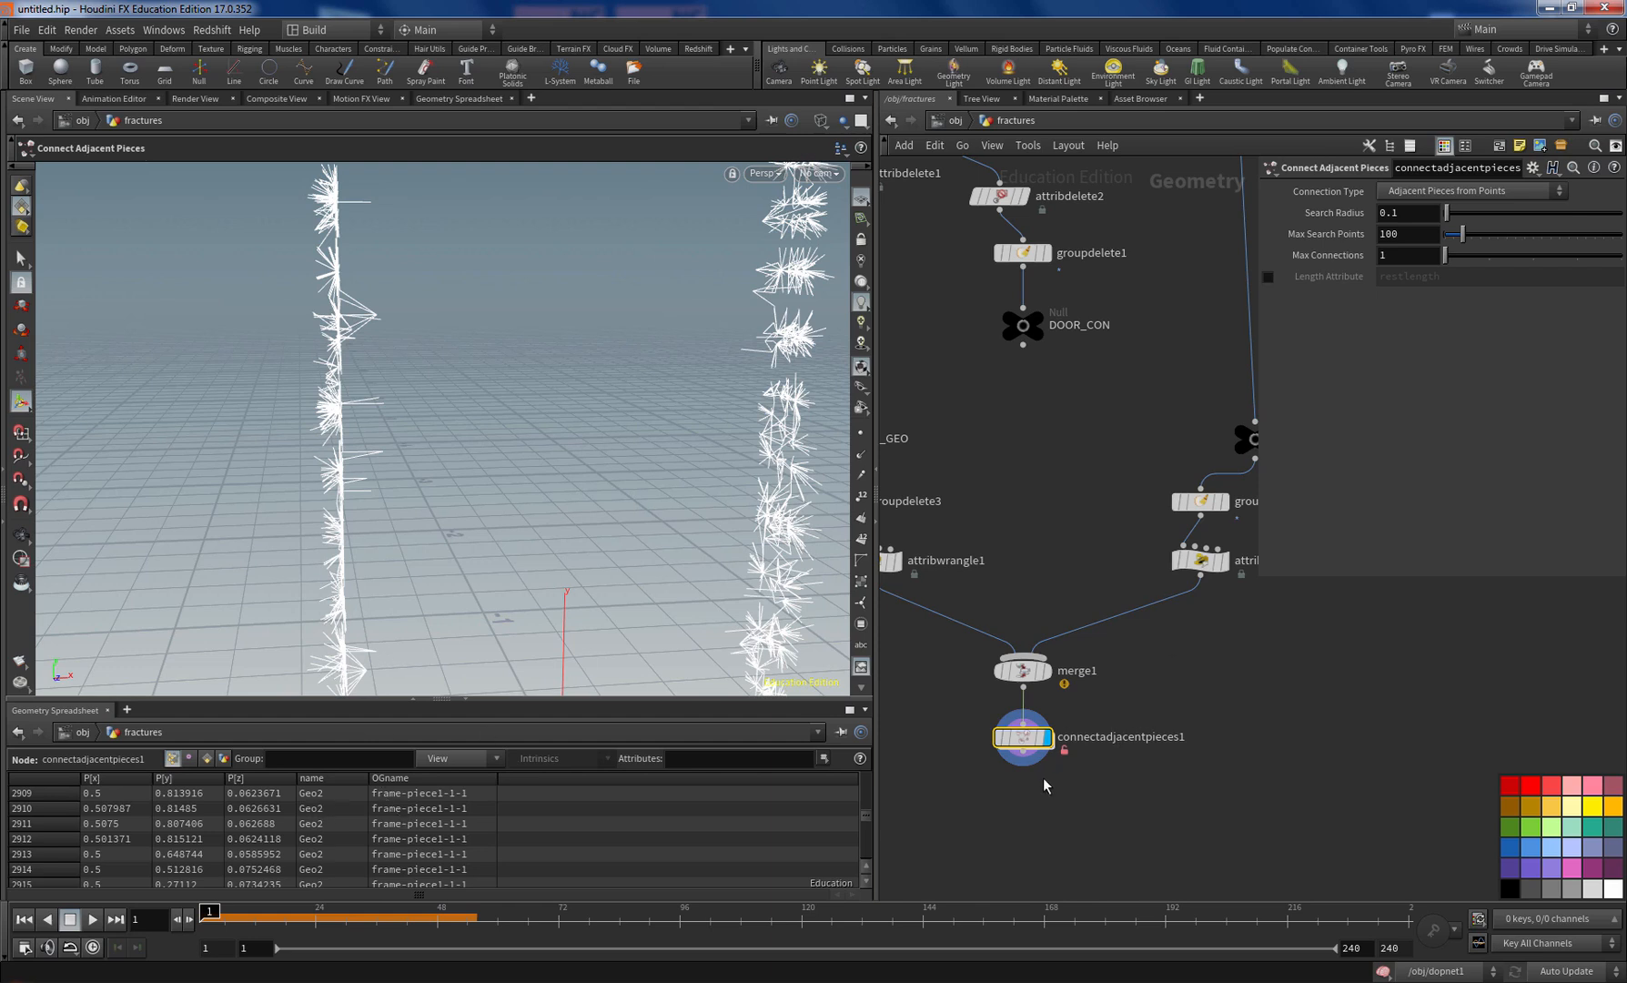
click(1041, 752)
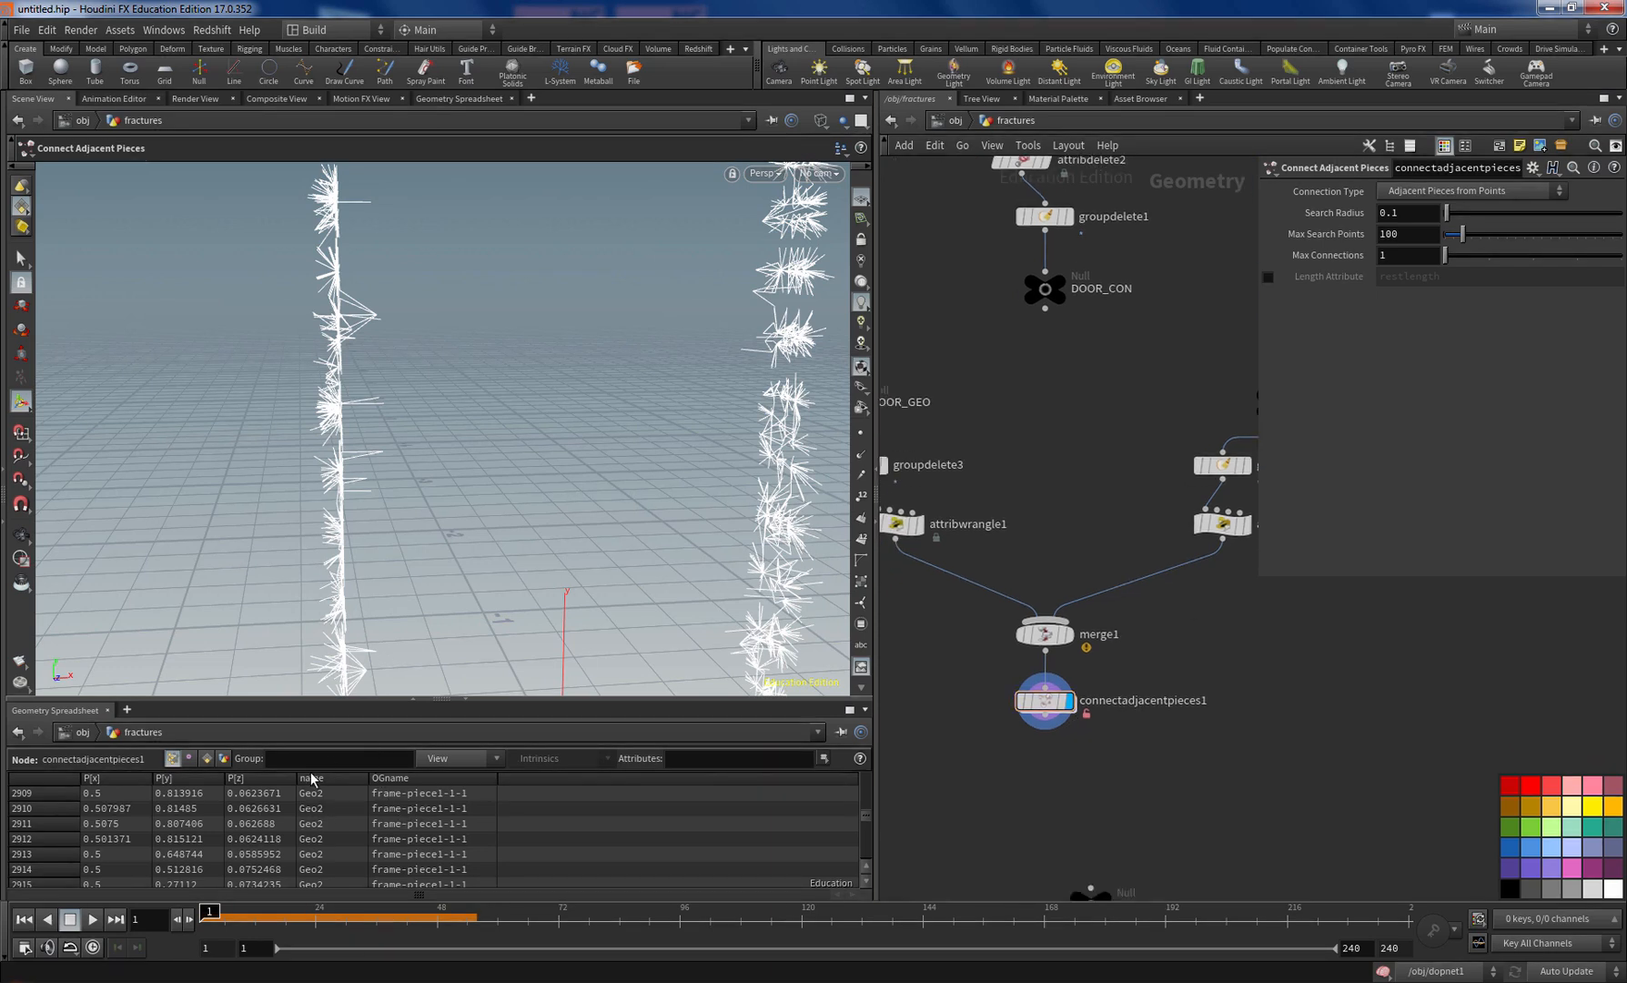
key(Tab)
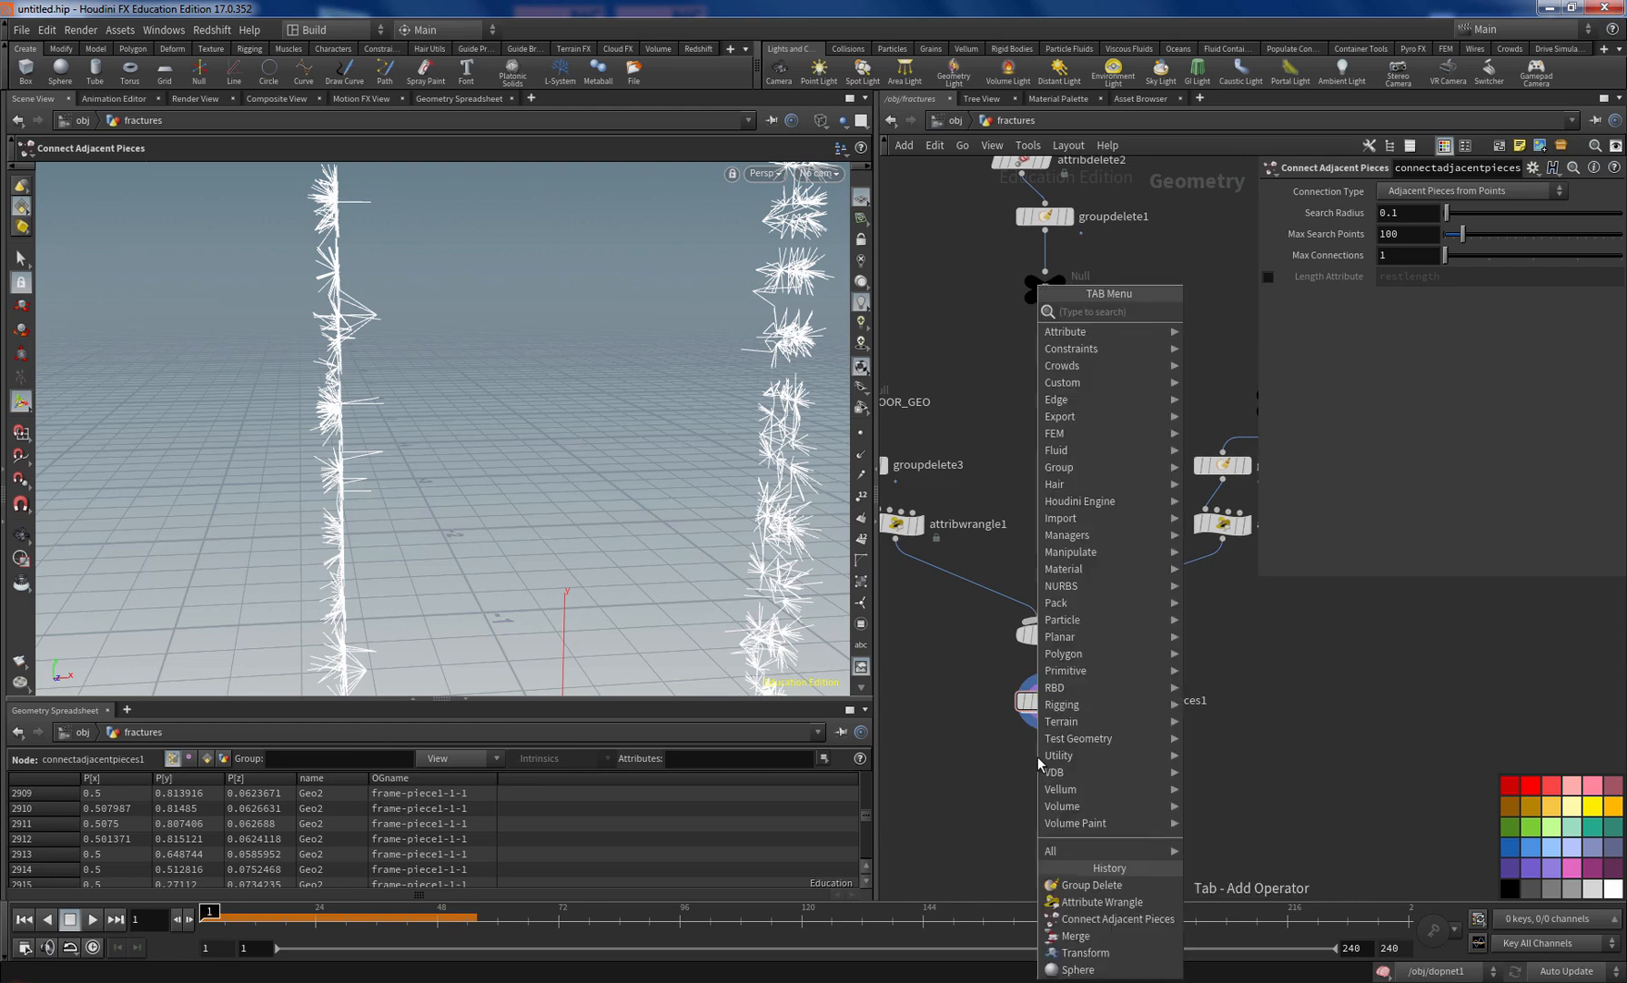
text(del)
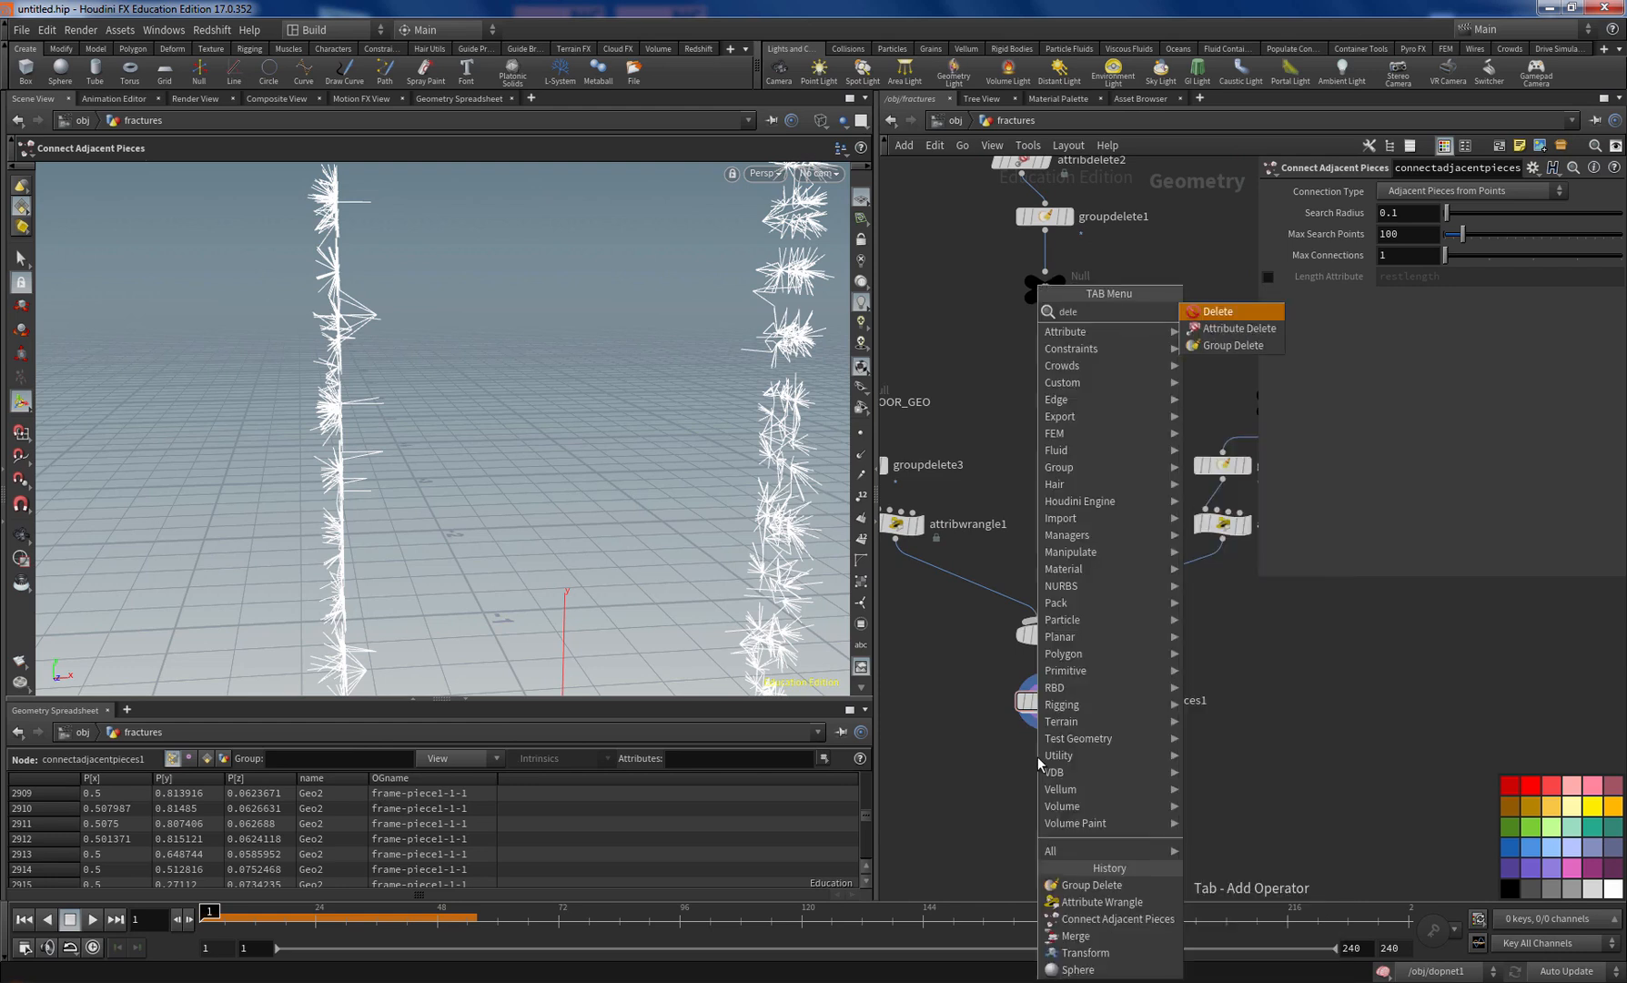
text(e)
key(Down)
key(Return)
click(1037, 756)
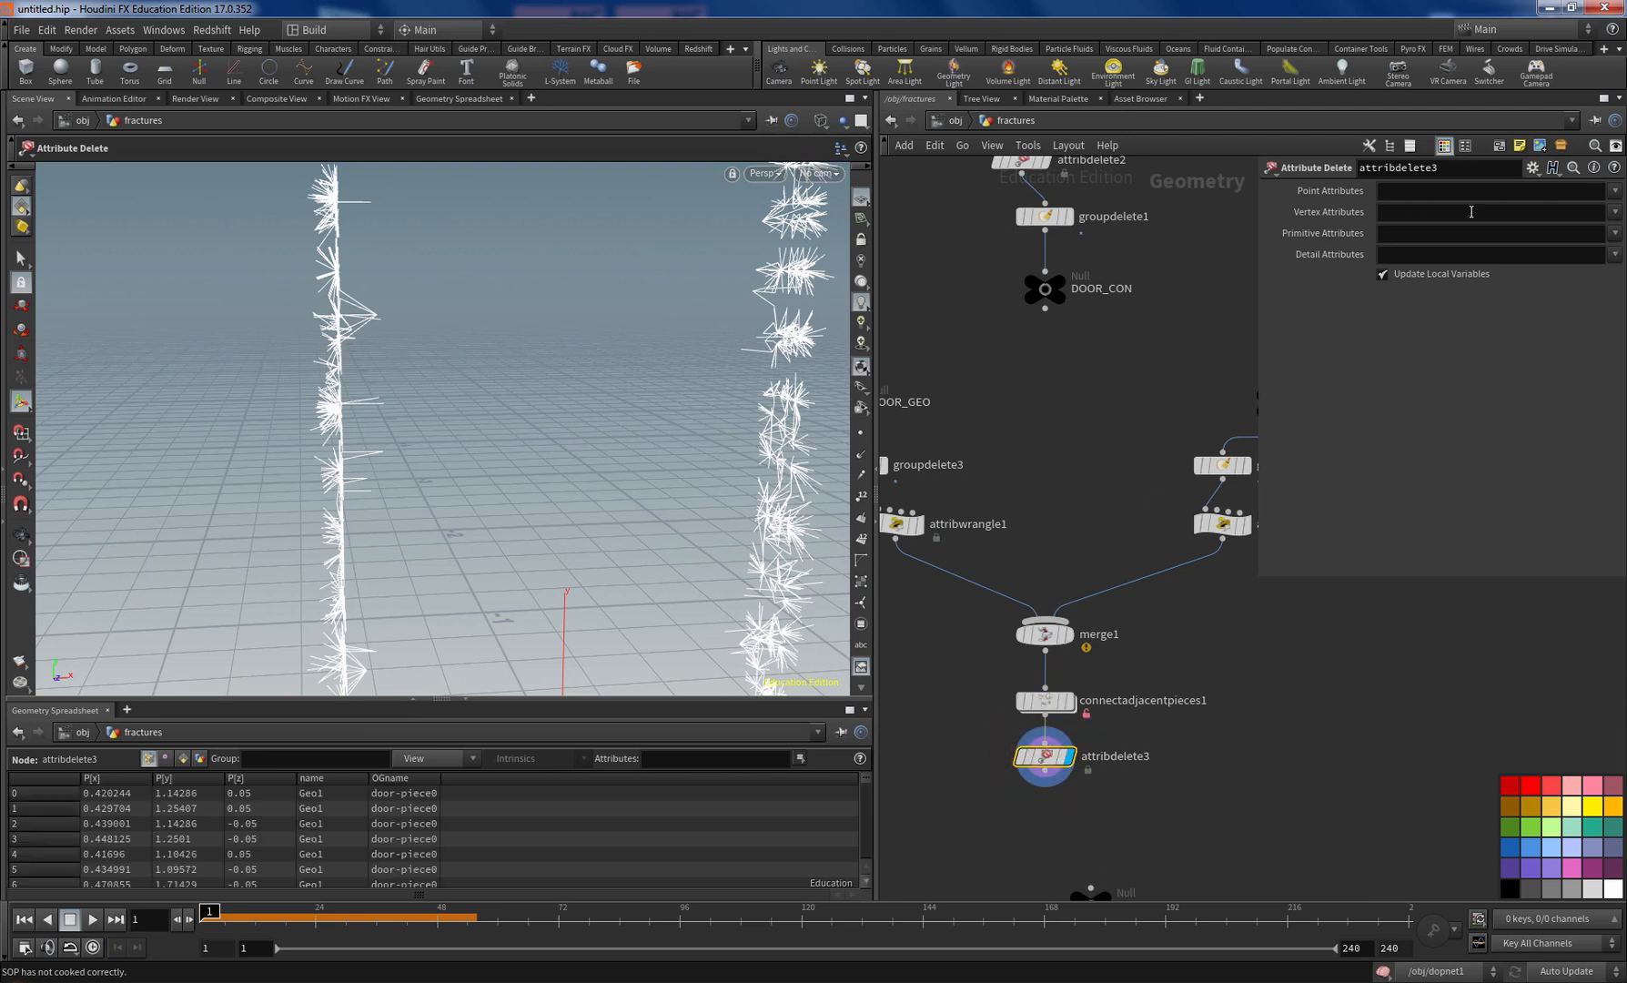
click(1617, 191)
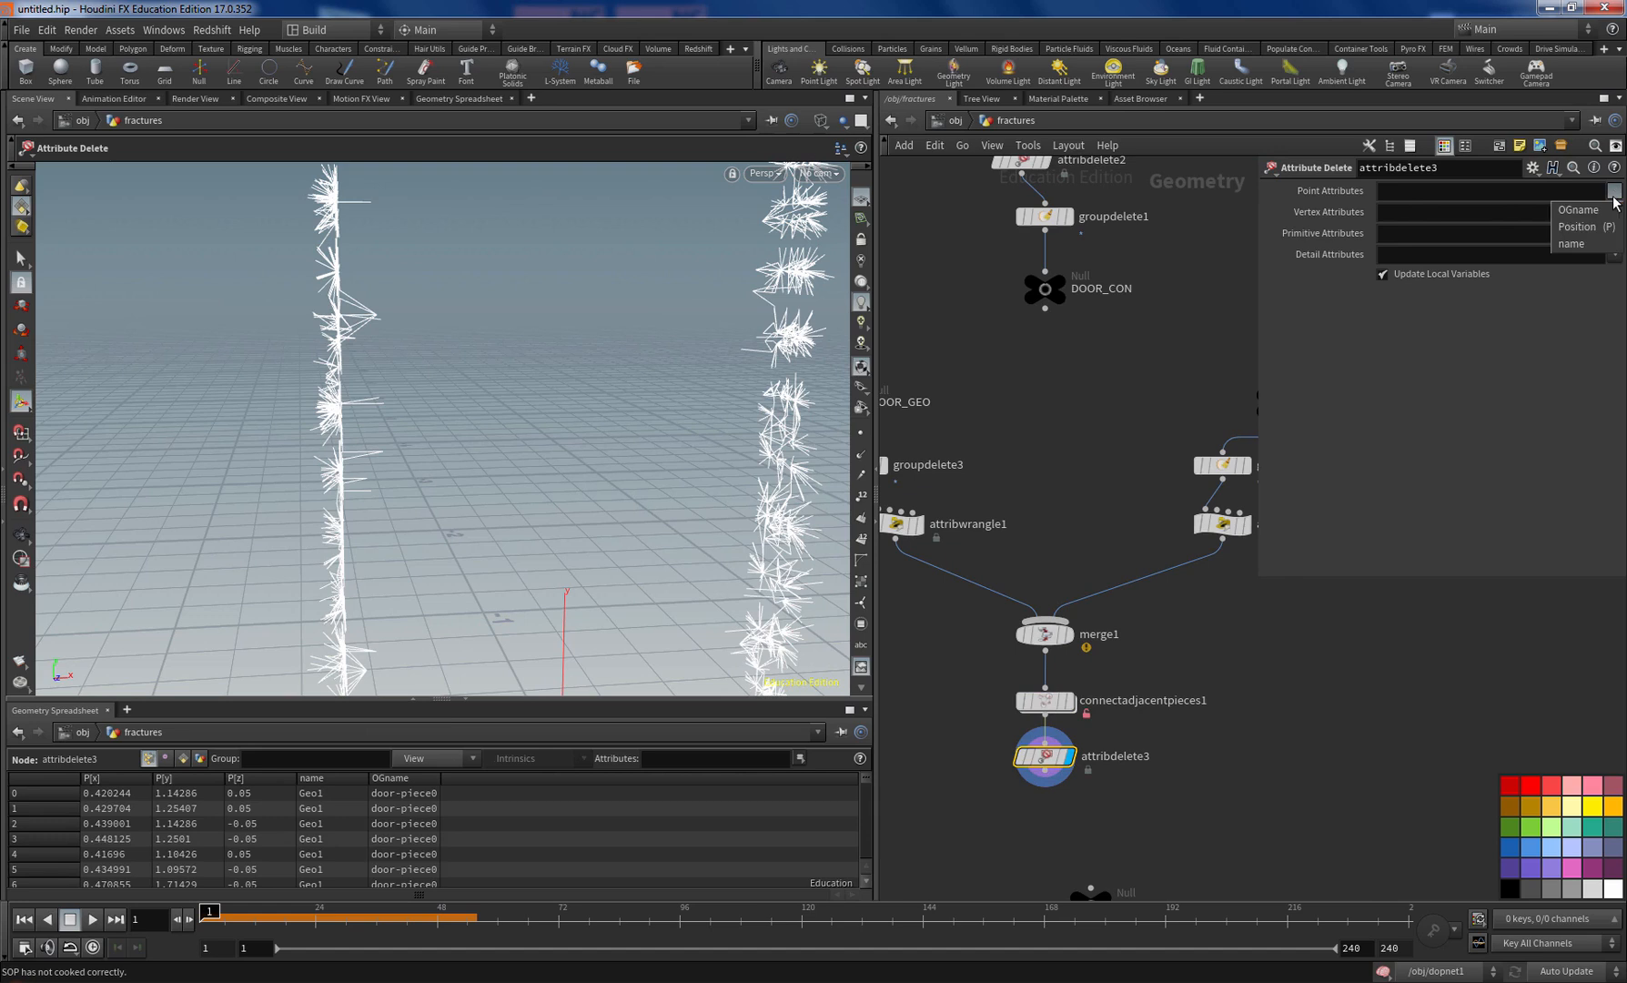
click(1582, 244)
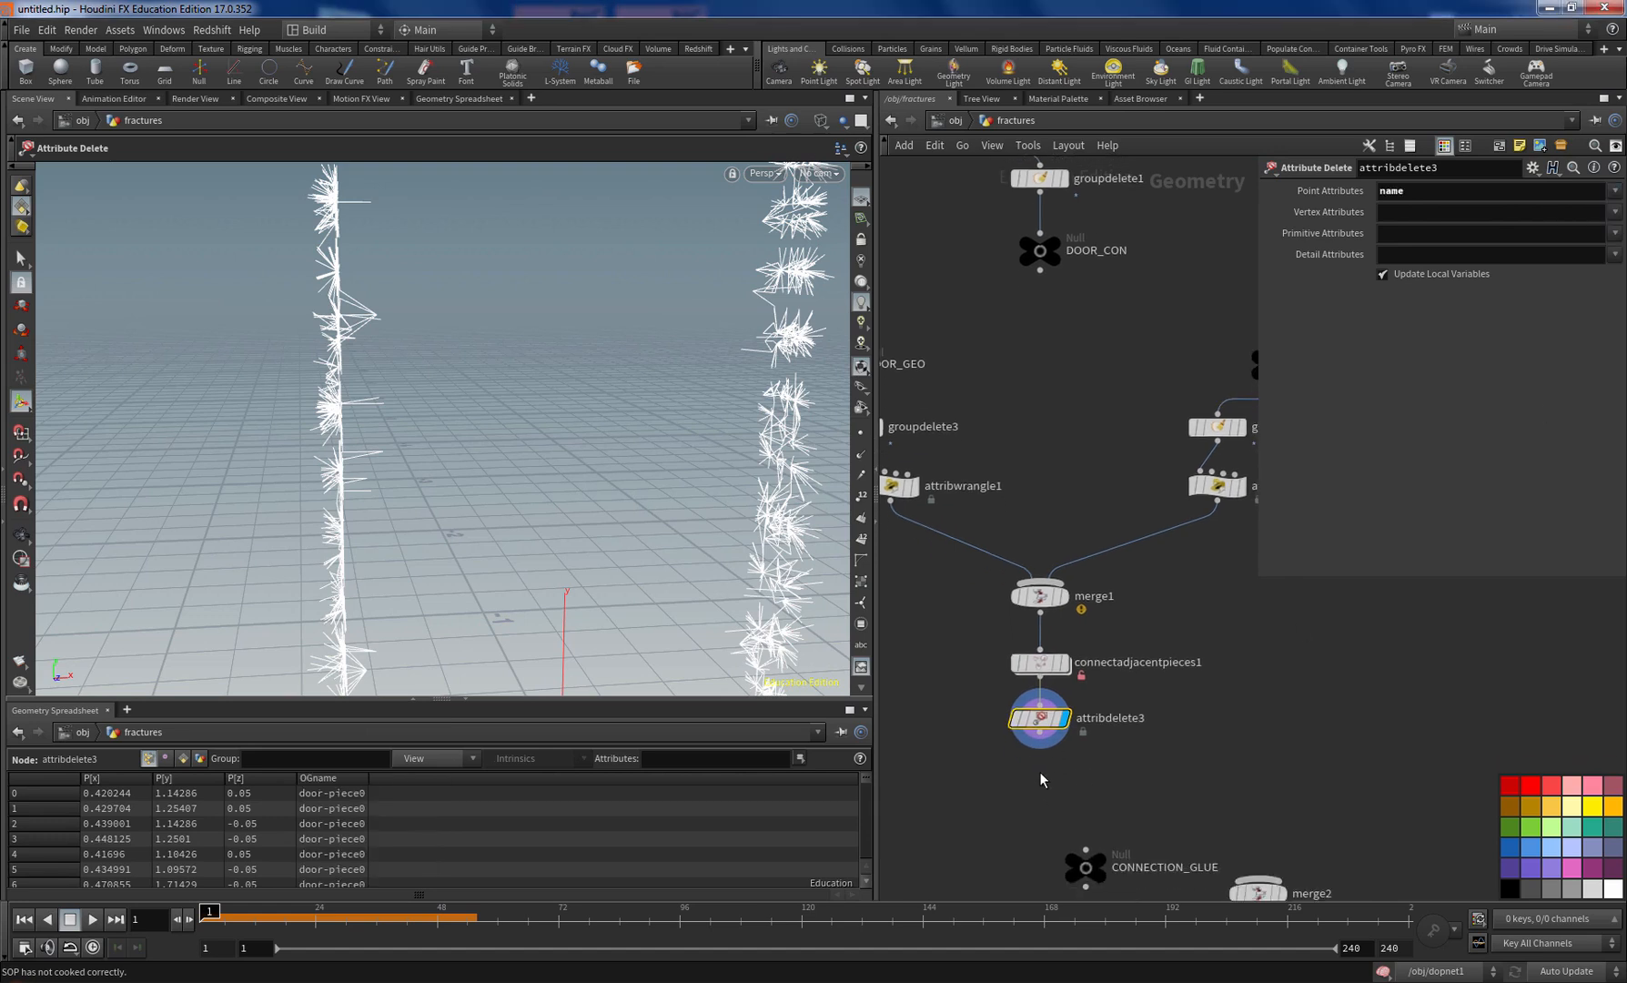
Step: Append an Attribute Rename node below attribdelete3 and display its result
key(Tab)
text(rename)
key(Return)
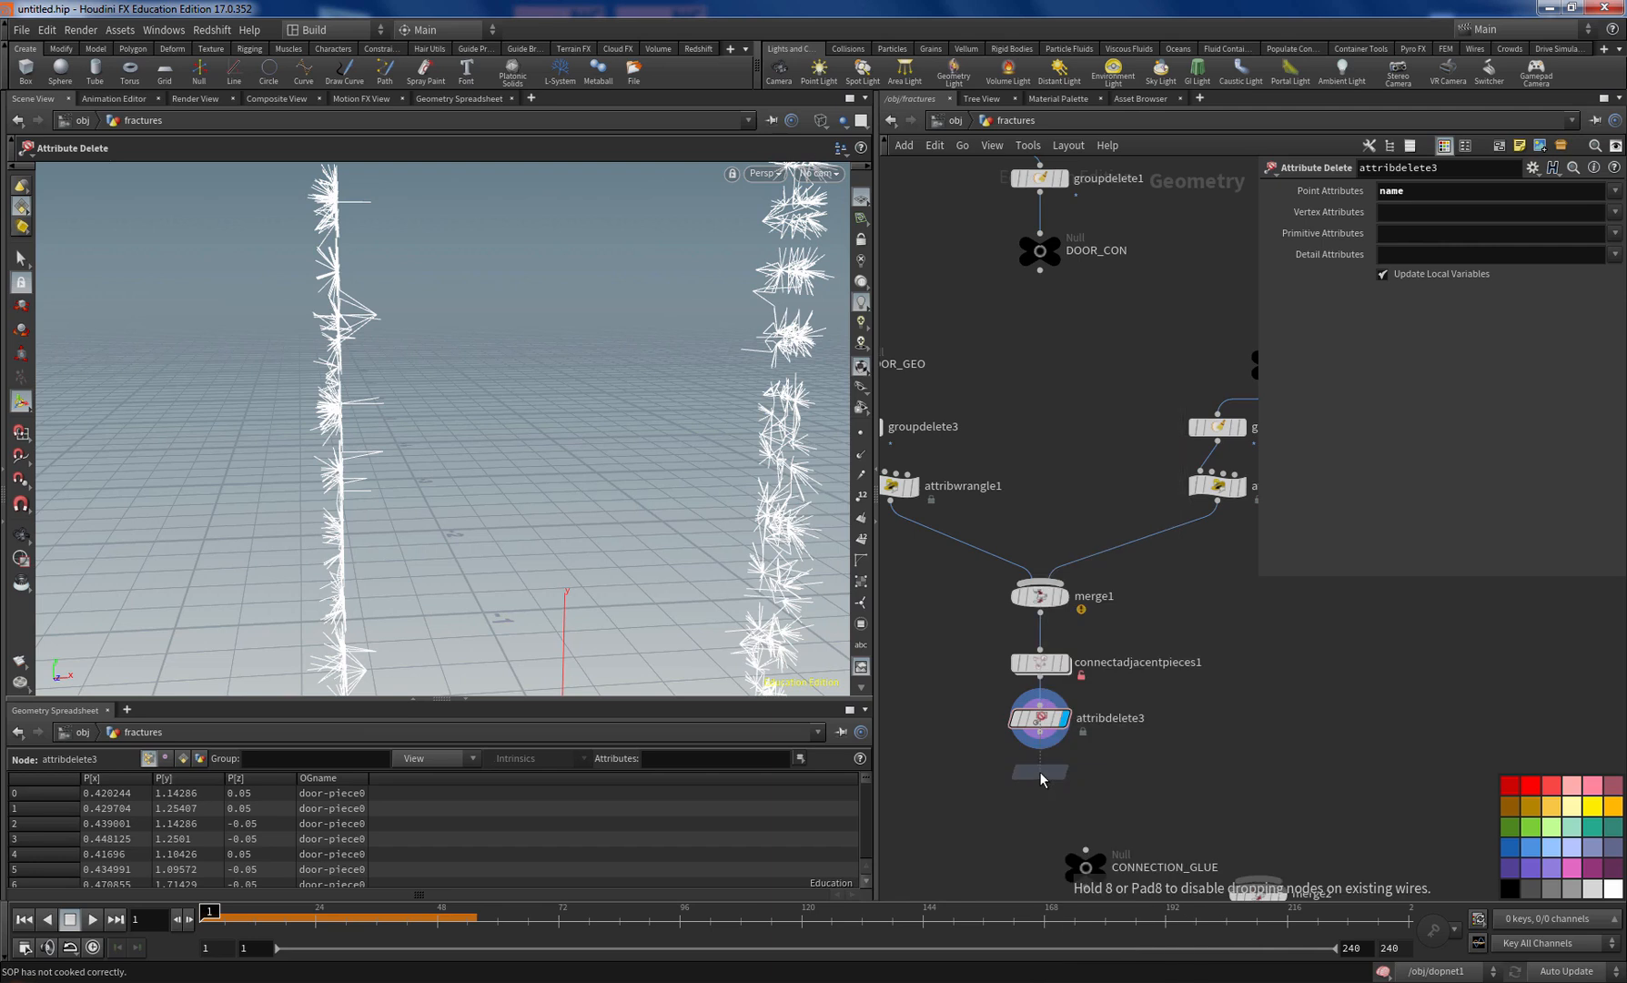
click(1040, 771)
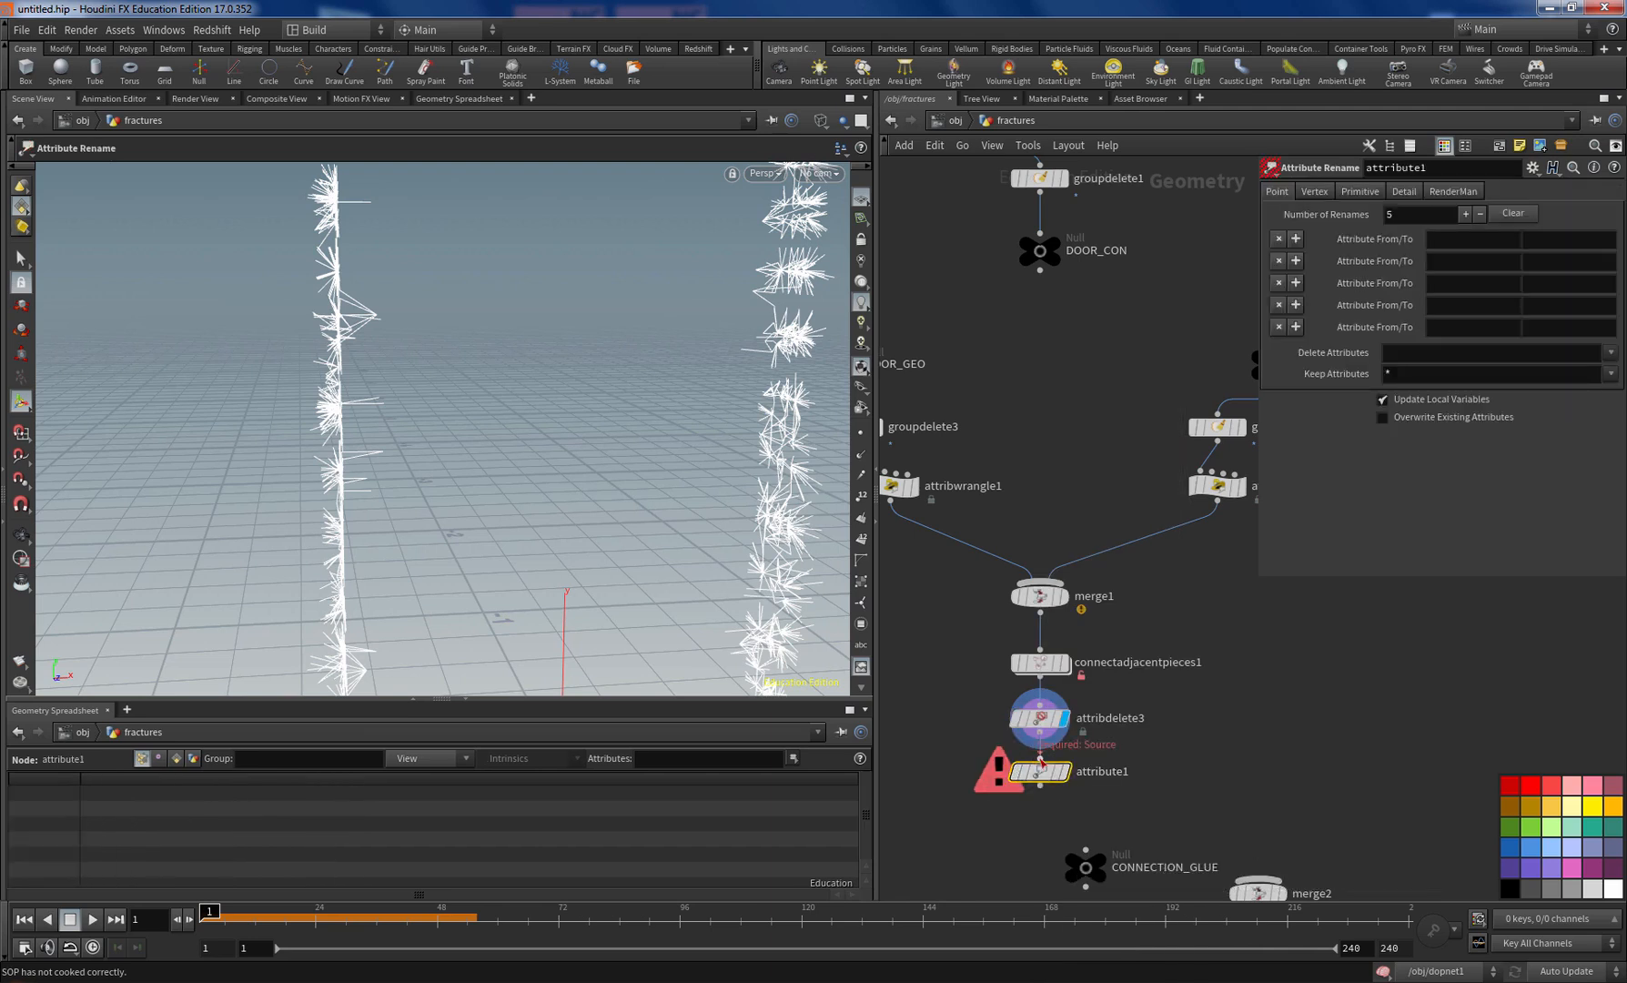
click(1066, 774)
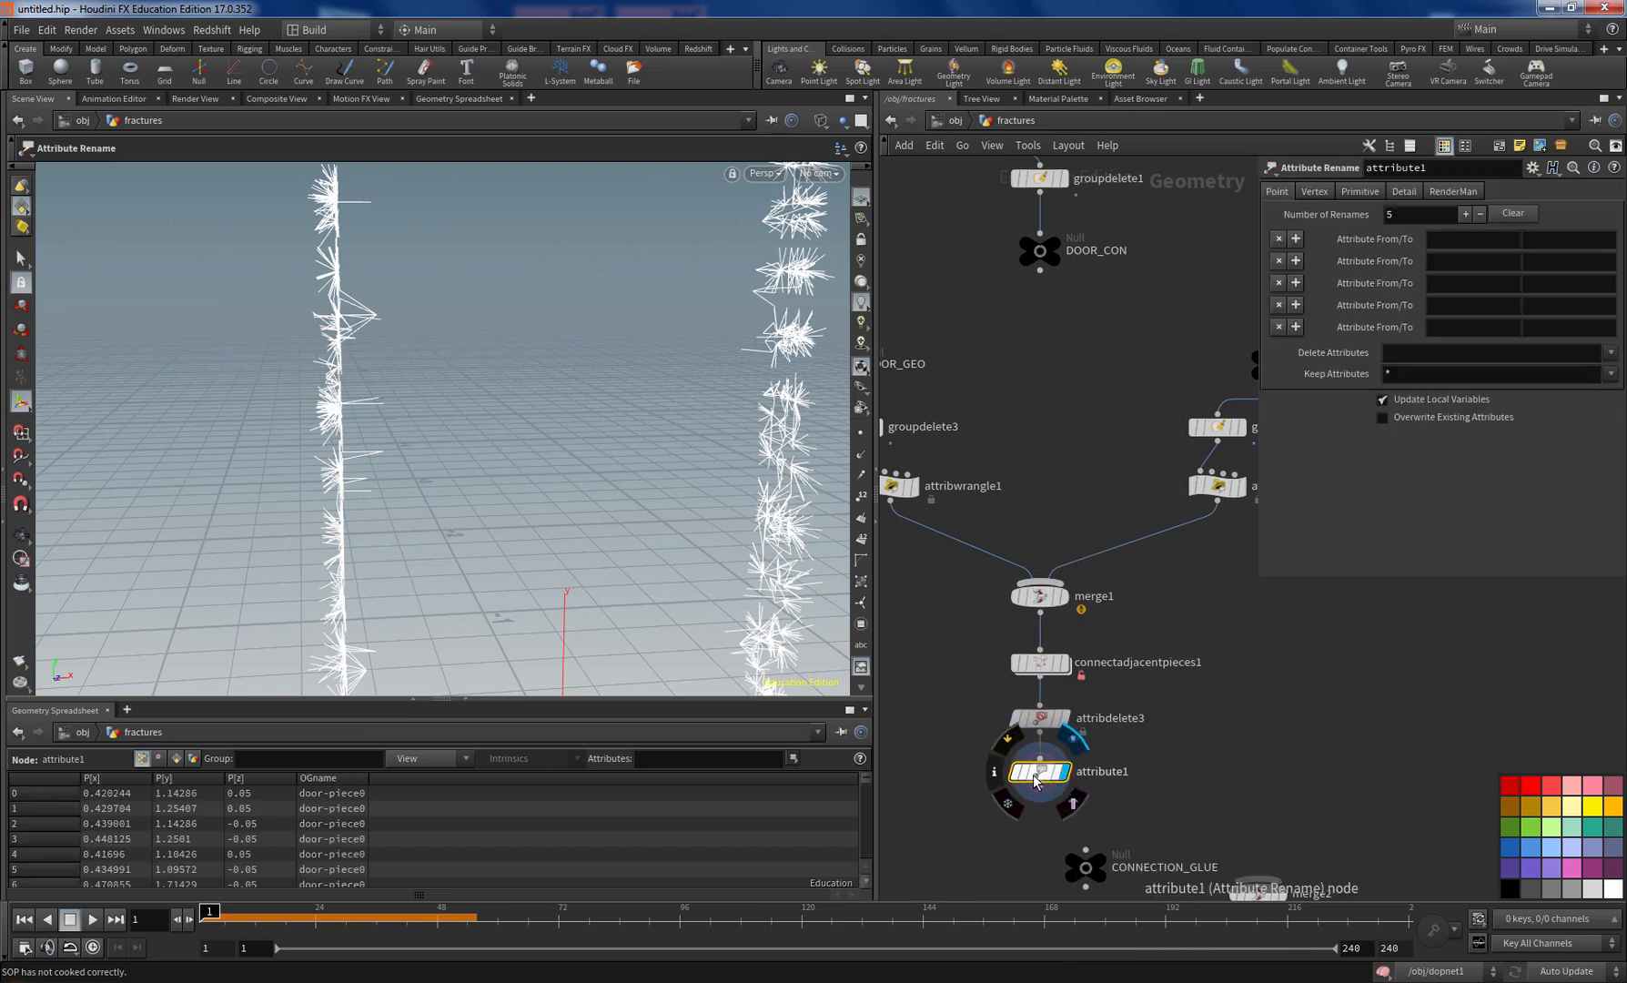
Step: Rename the point attribute OGname to name in the Attribute Rename node
click(1443, 242)
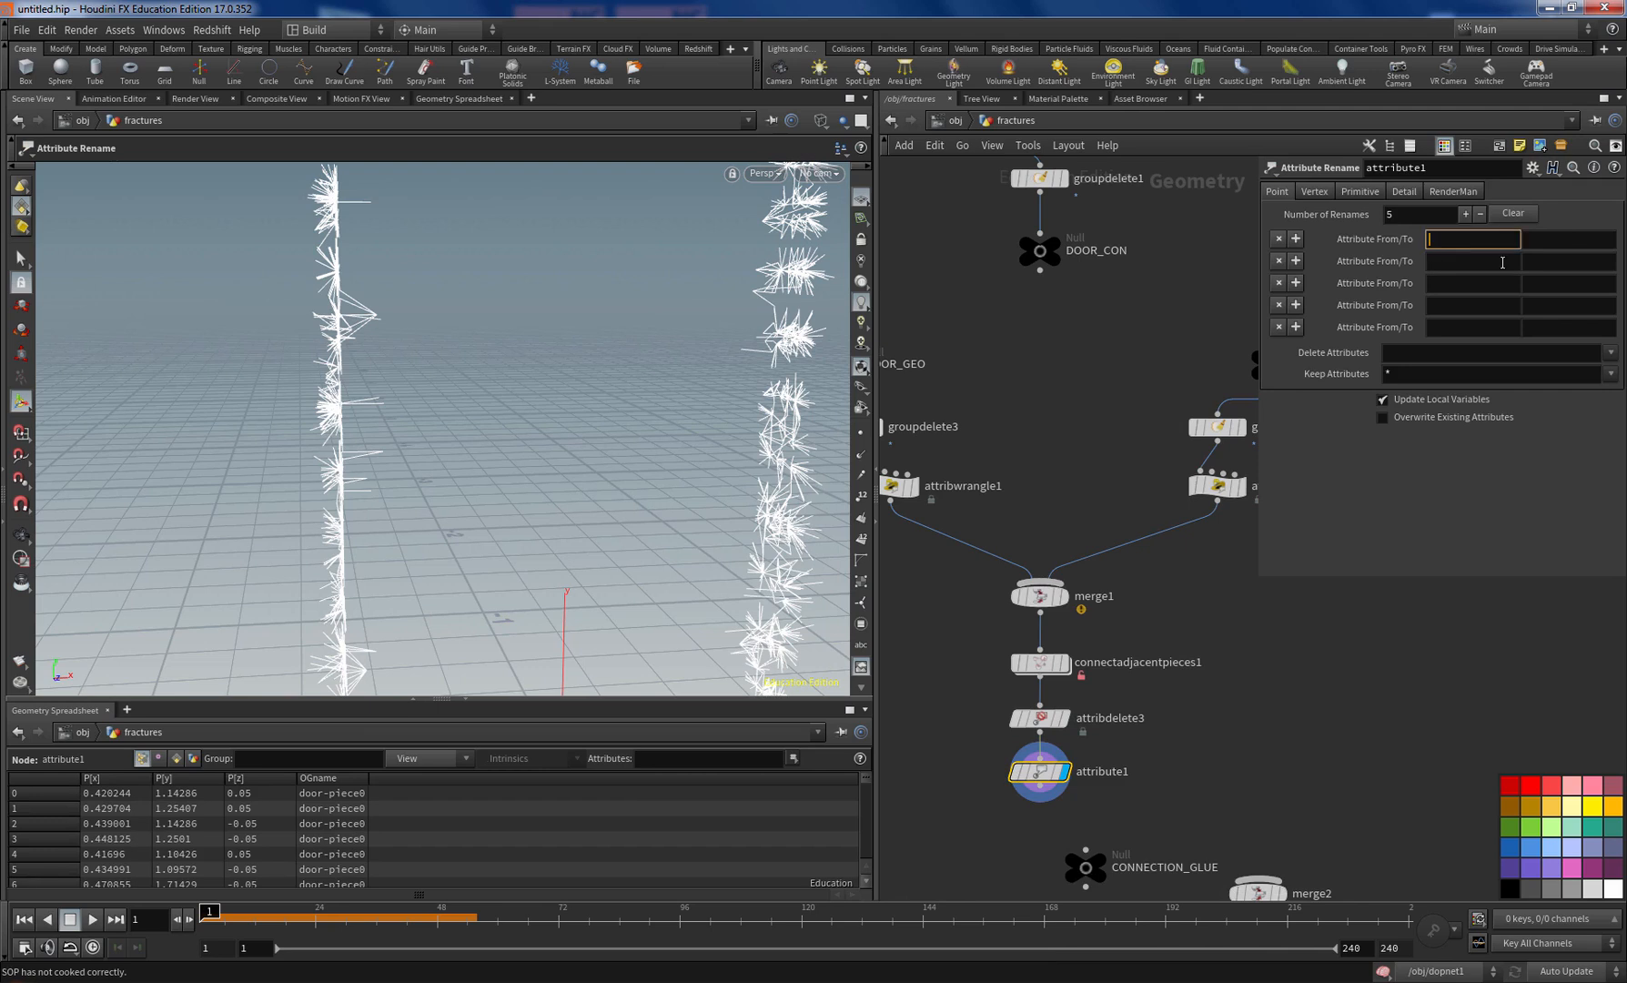
text(OGname)
key(Tab)
text(n)
key(Return)
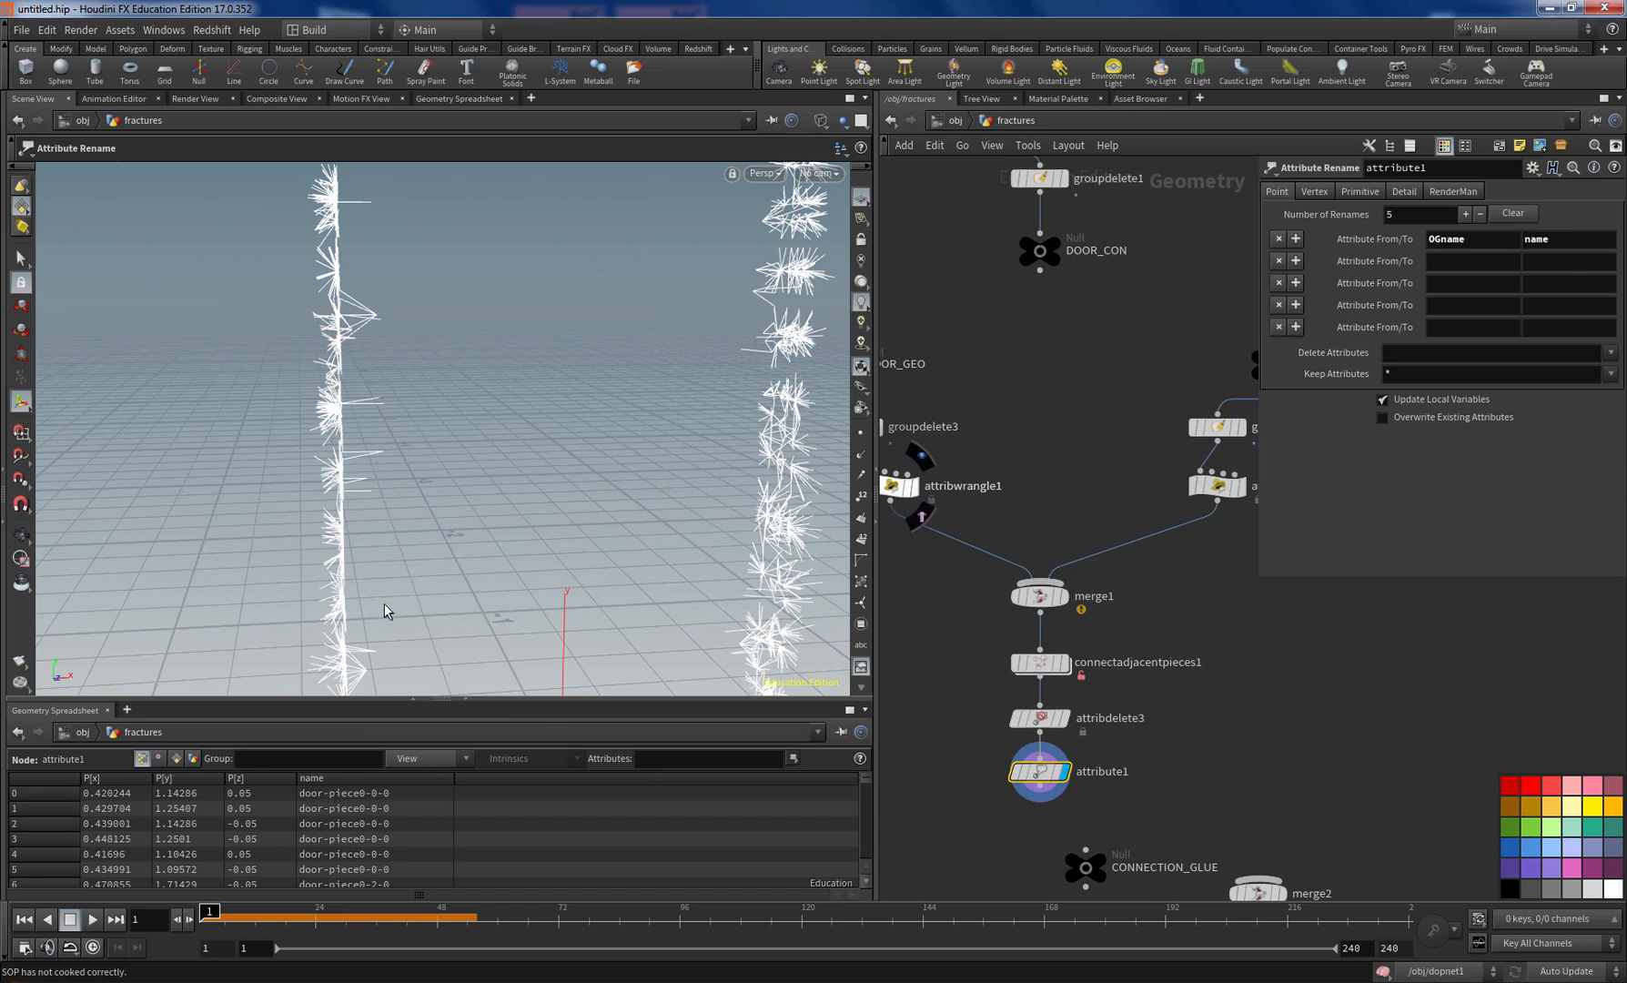
Step: Wire the Attribute Rename node's output into the CONNECTION_GLUE null
click(1041, 787)
click(1086, 849)
scroll(1151, 736, down, 4)
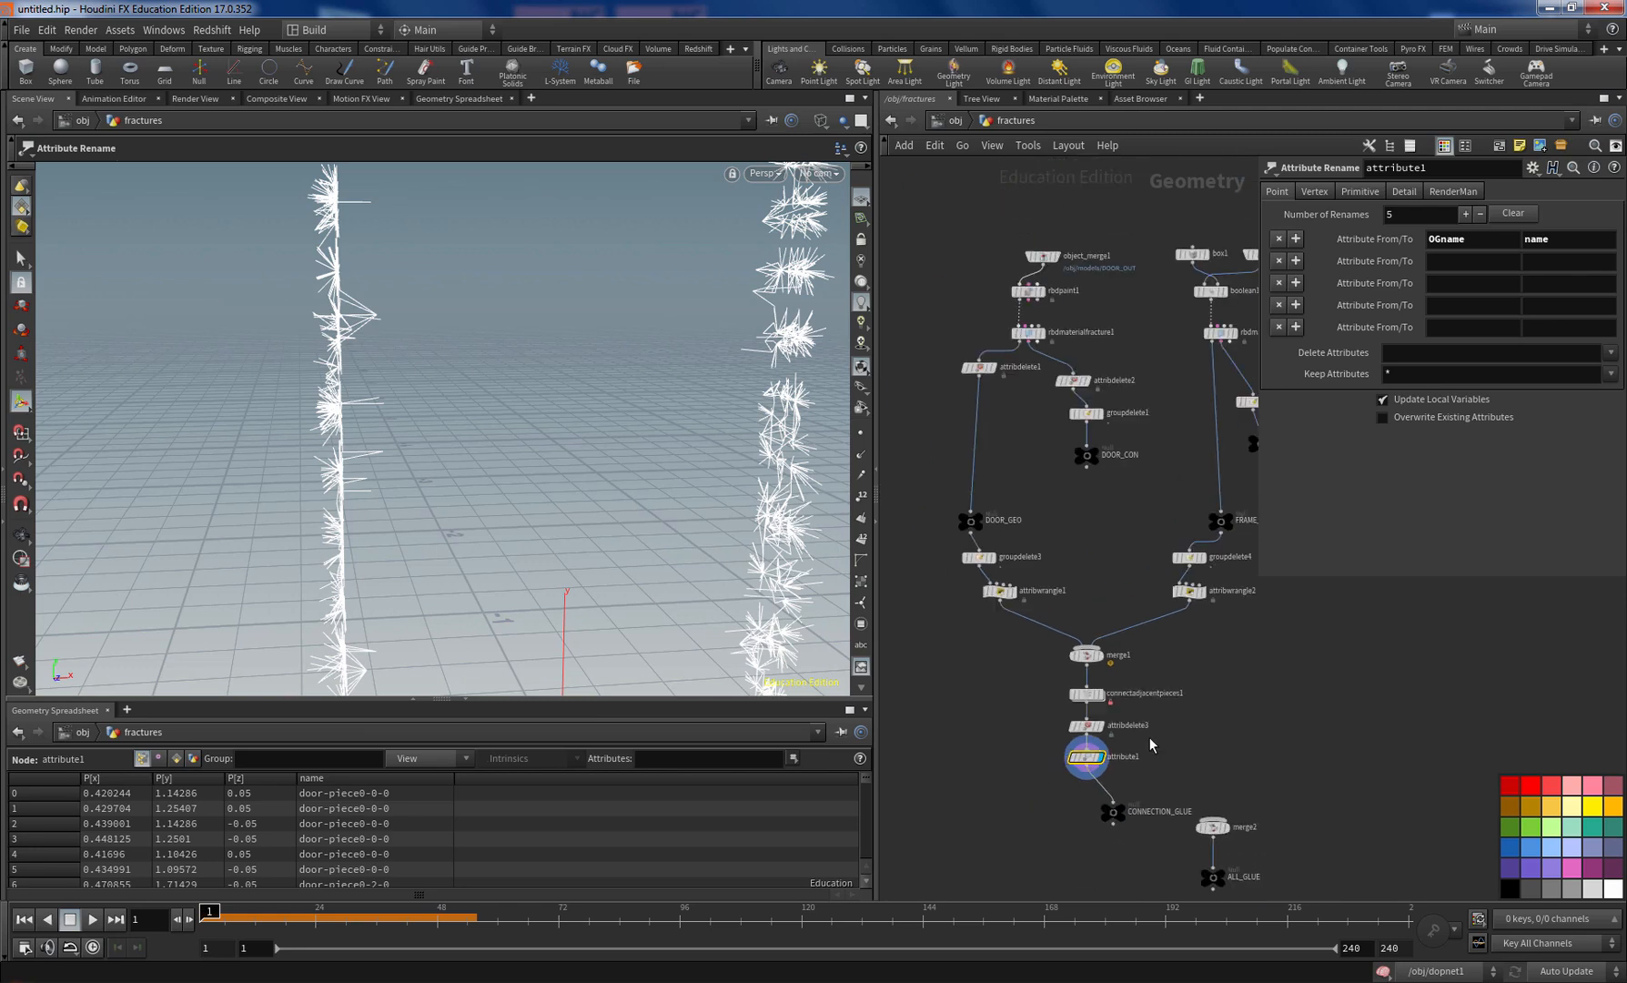
middle_drag(1221, 658, 1106, 659)
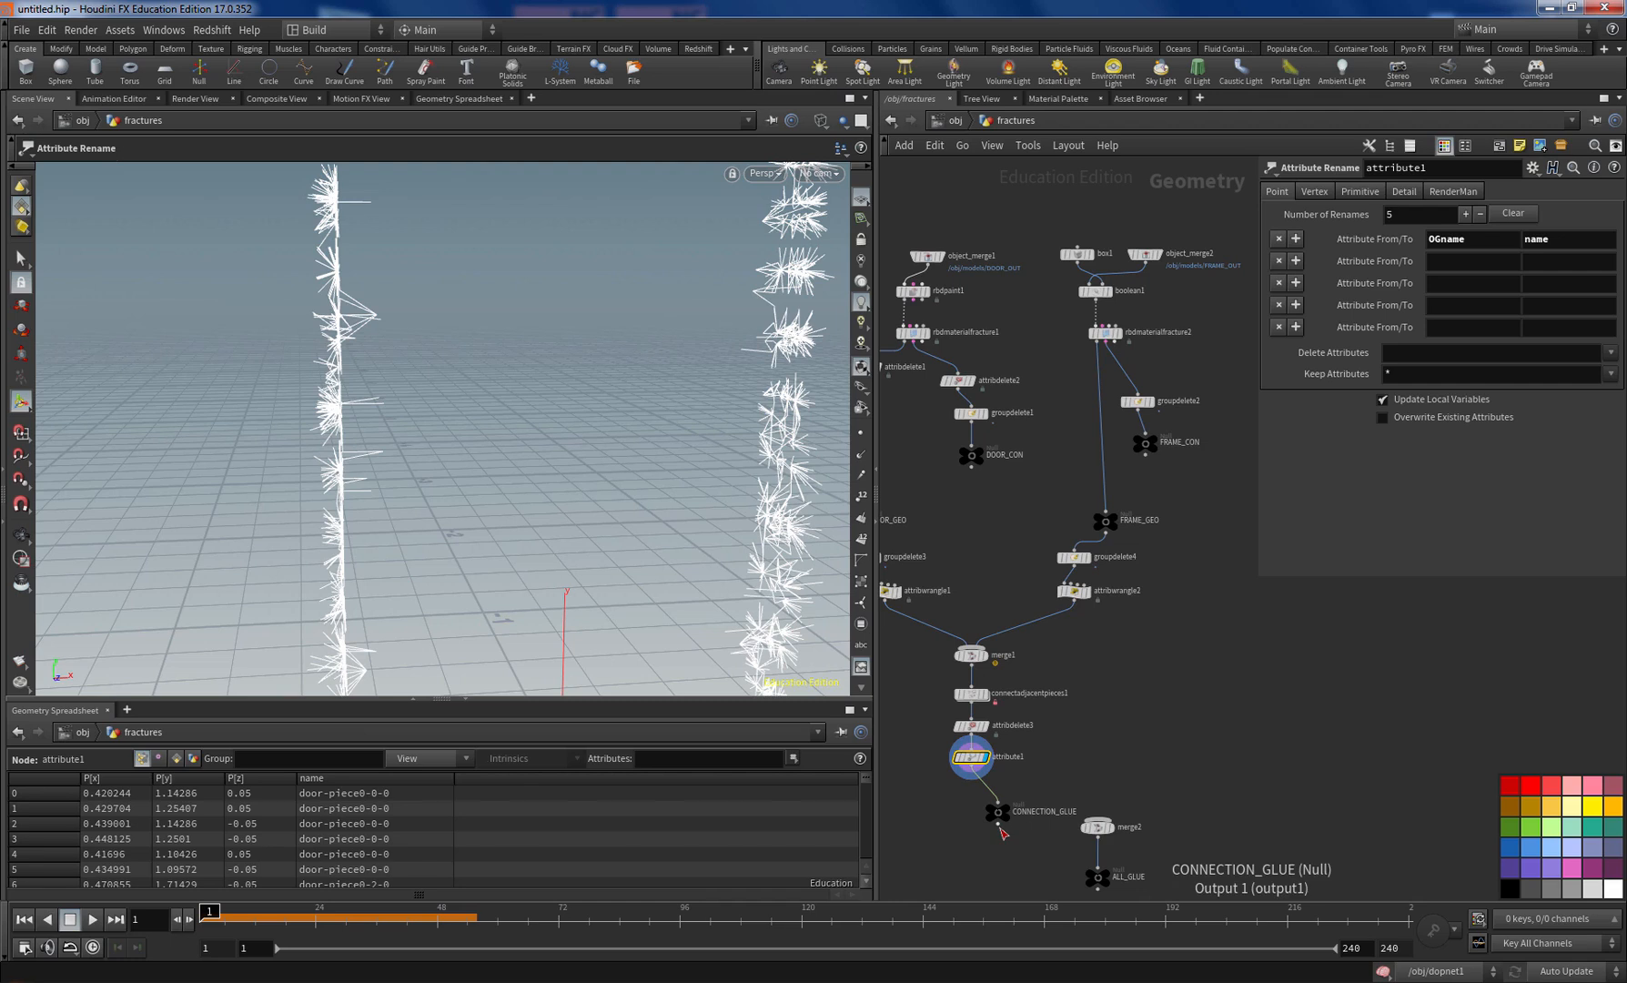
scroll(1006, 782, up, 3)
middle_drag(1010, 785, 1097, 745)
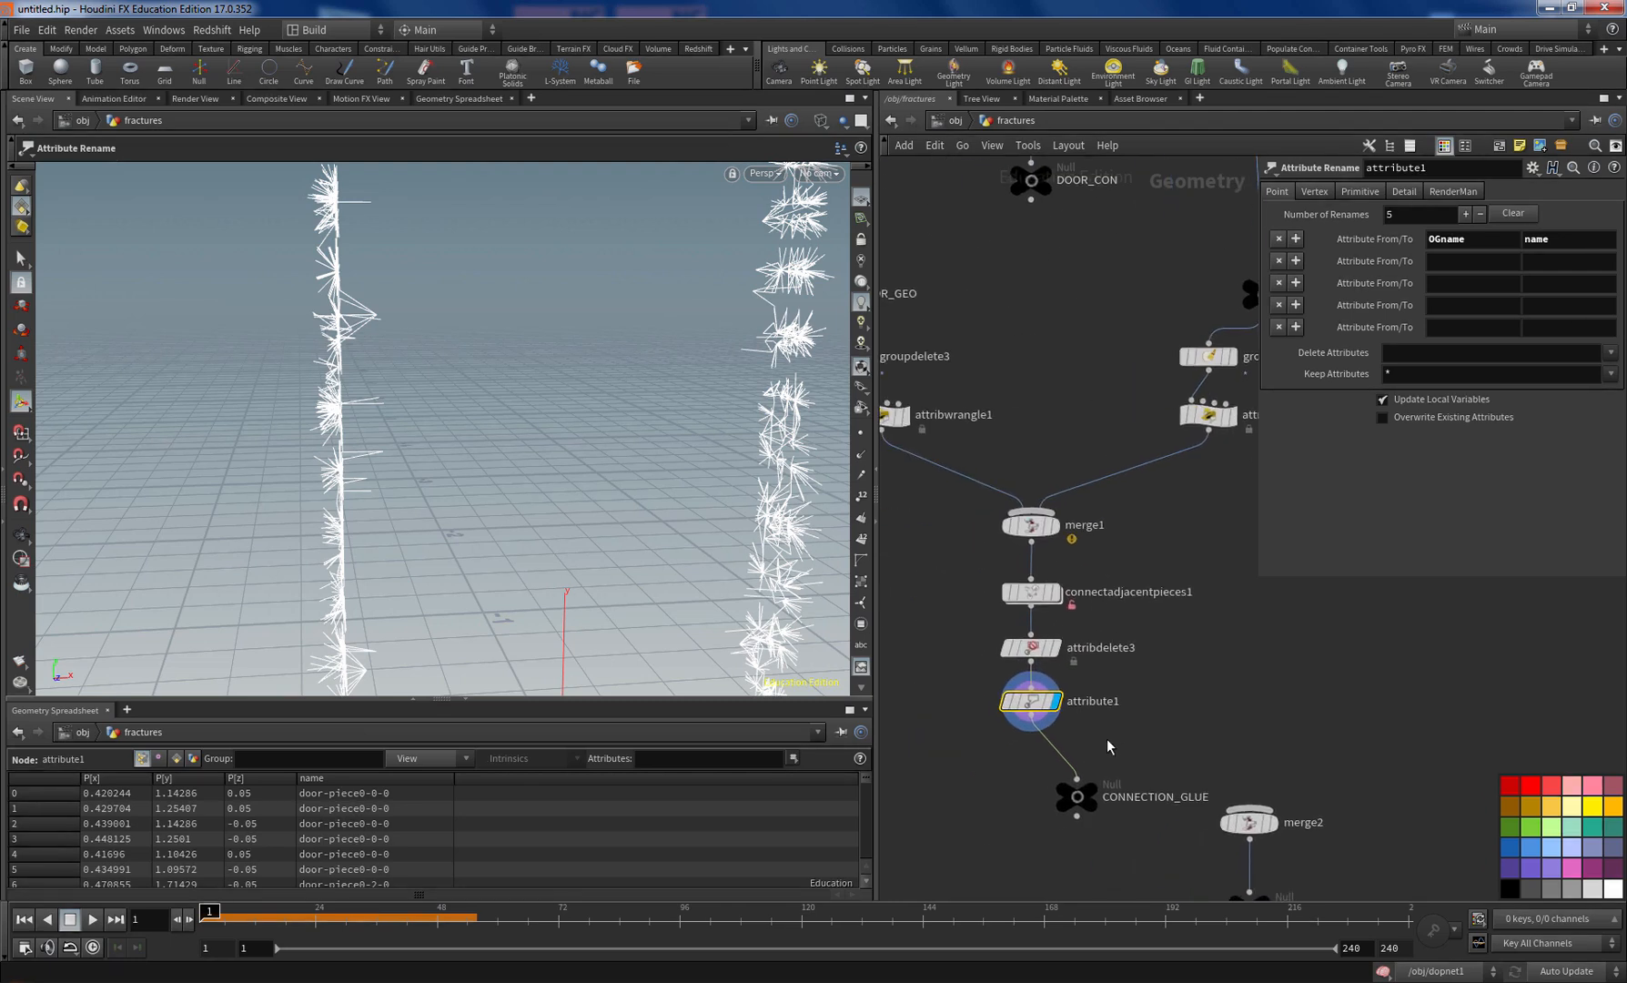
Step: Show primitive attributes in the spreadsheet and insert an Attribute Wrangle before CONNECTION_GLUE that runs over Primitives
click(177, 759)
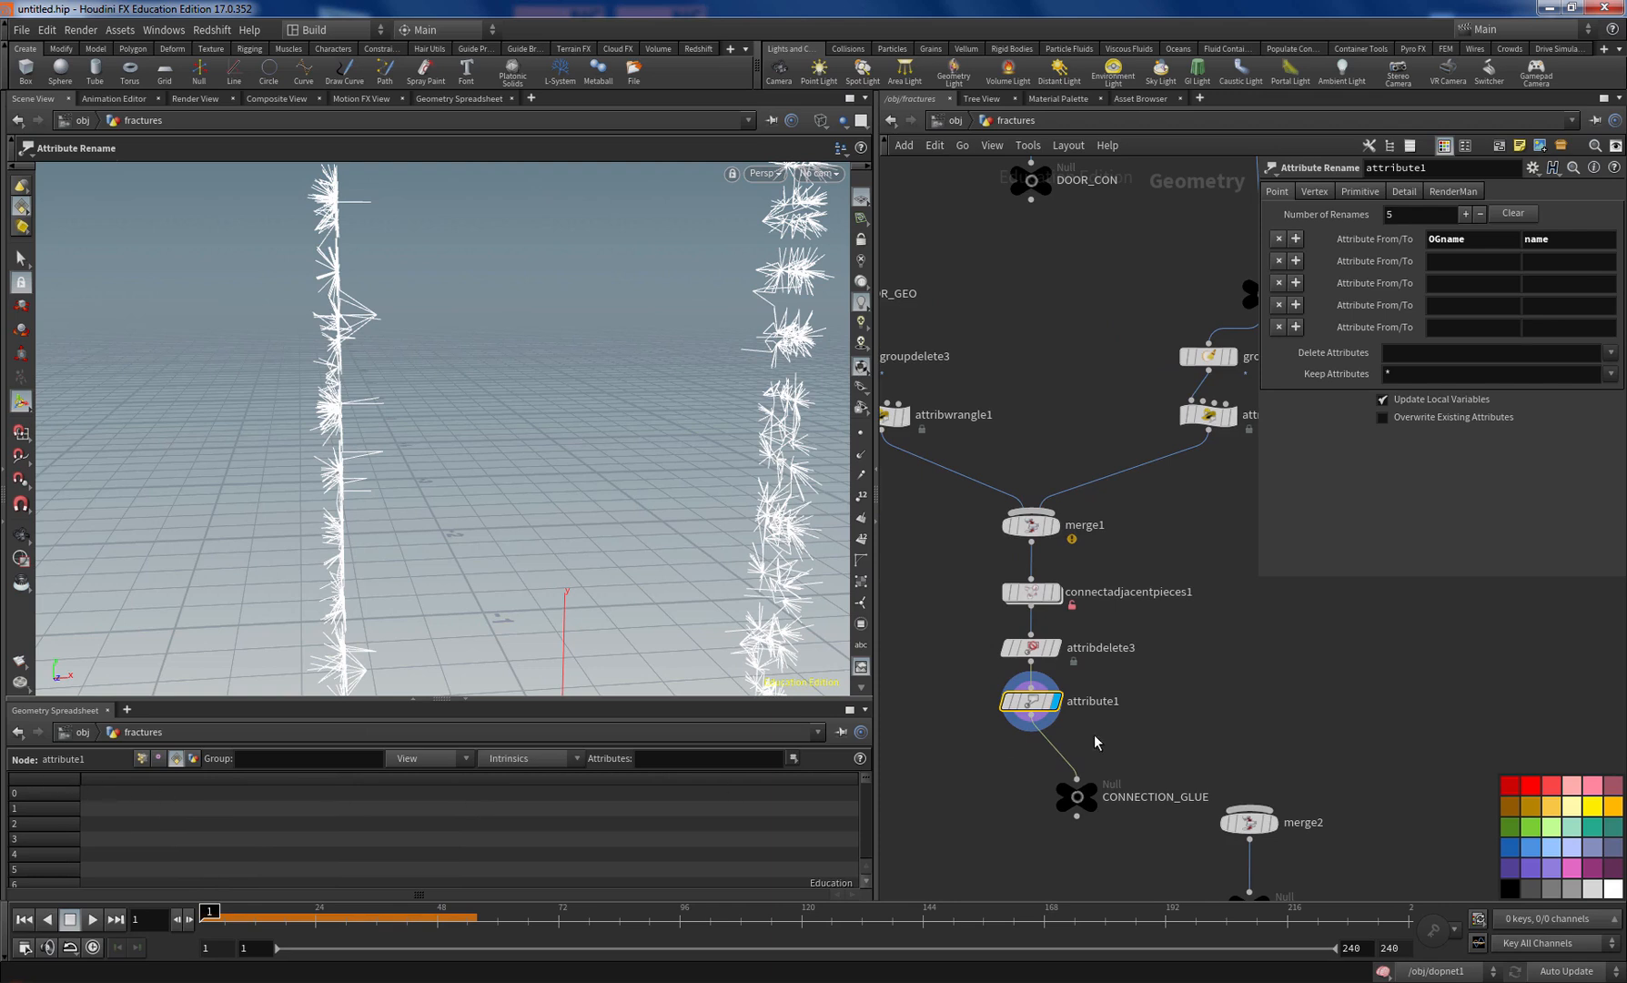
key(Tab)
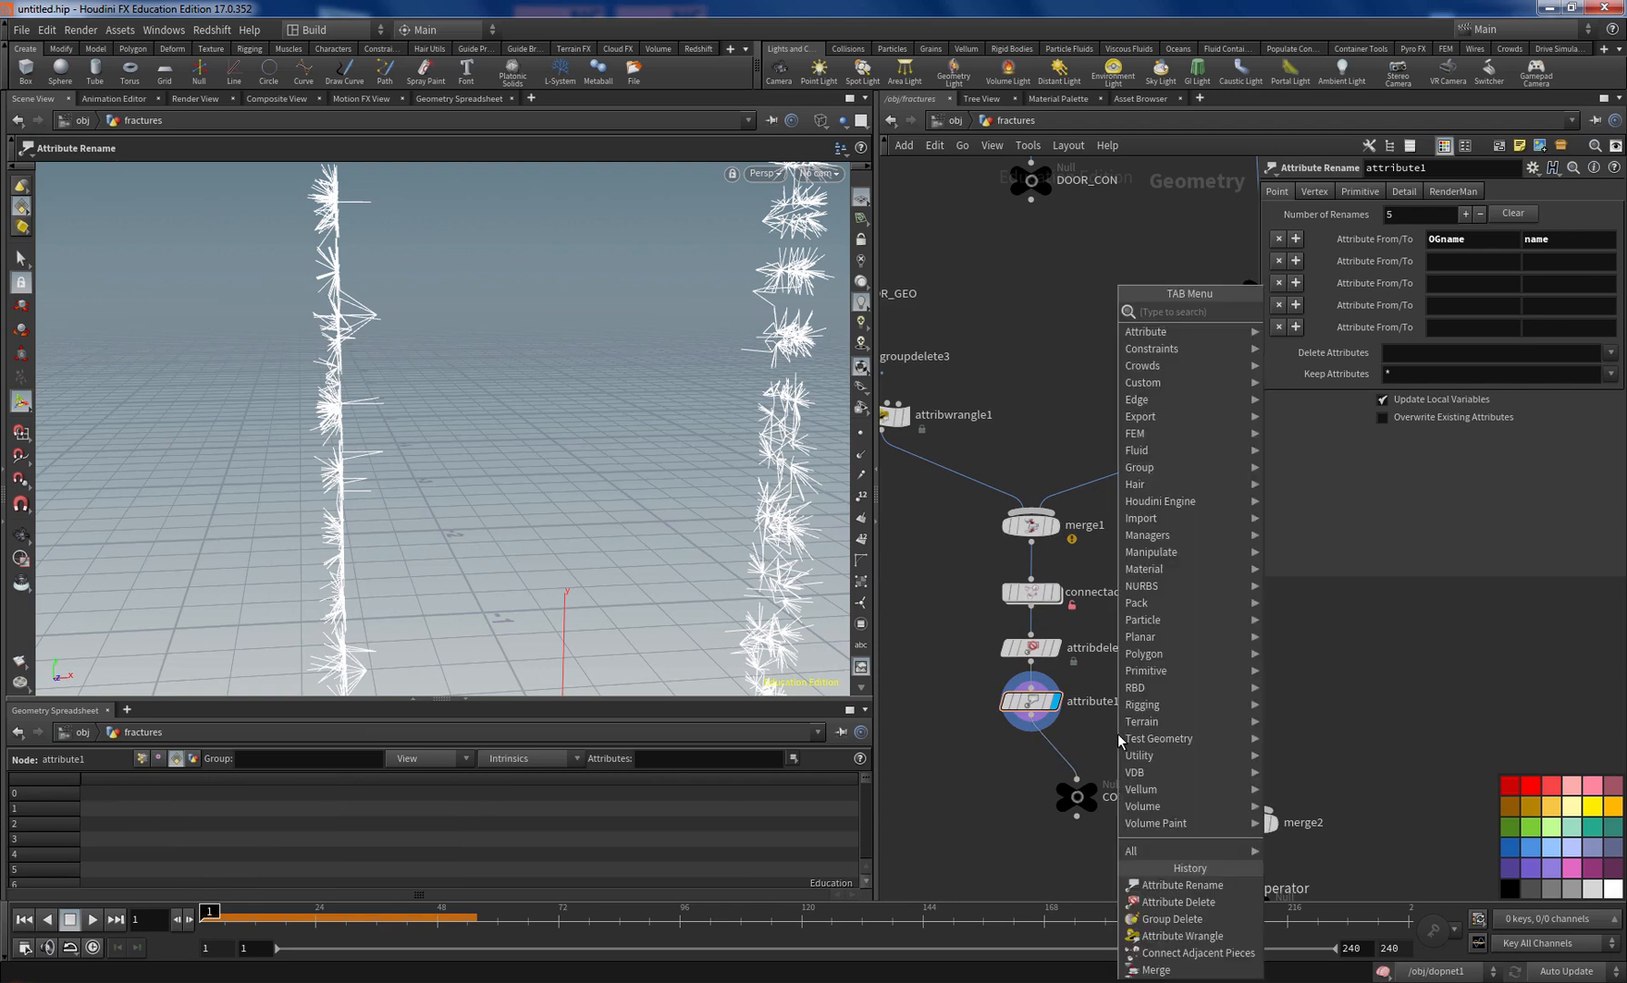
text(wrang)
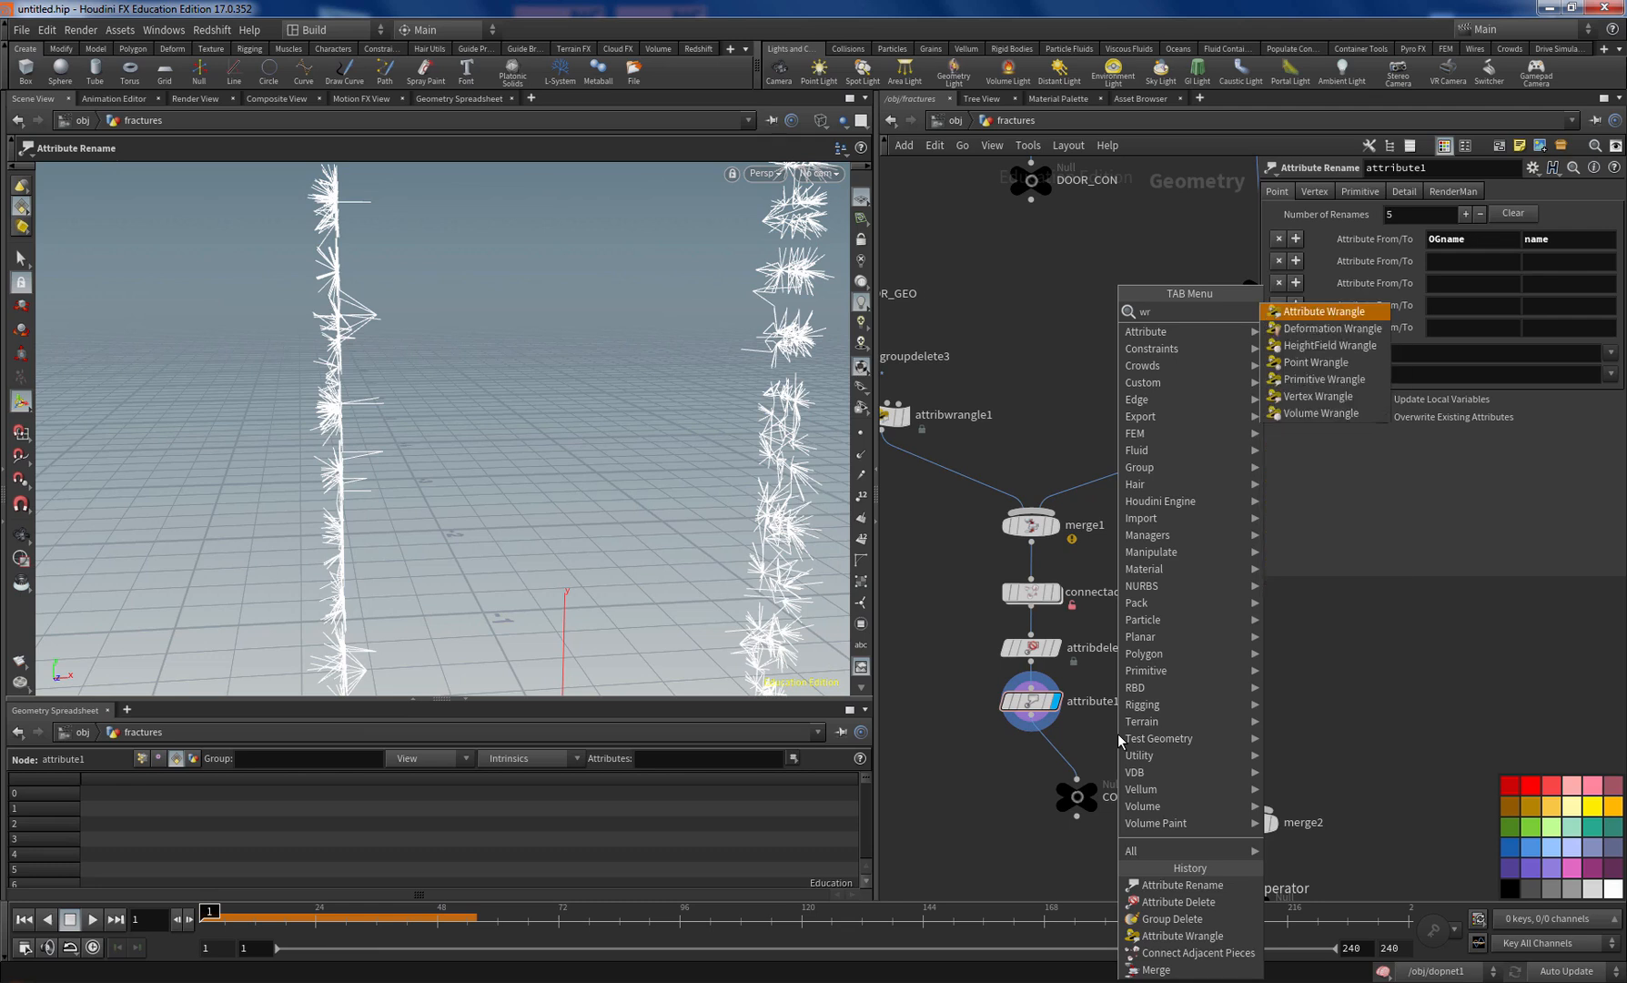
key(Return)
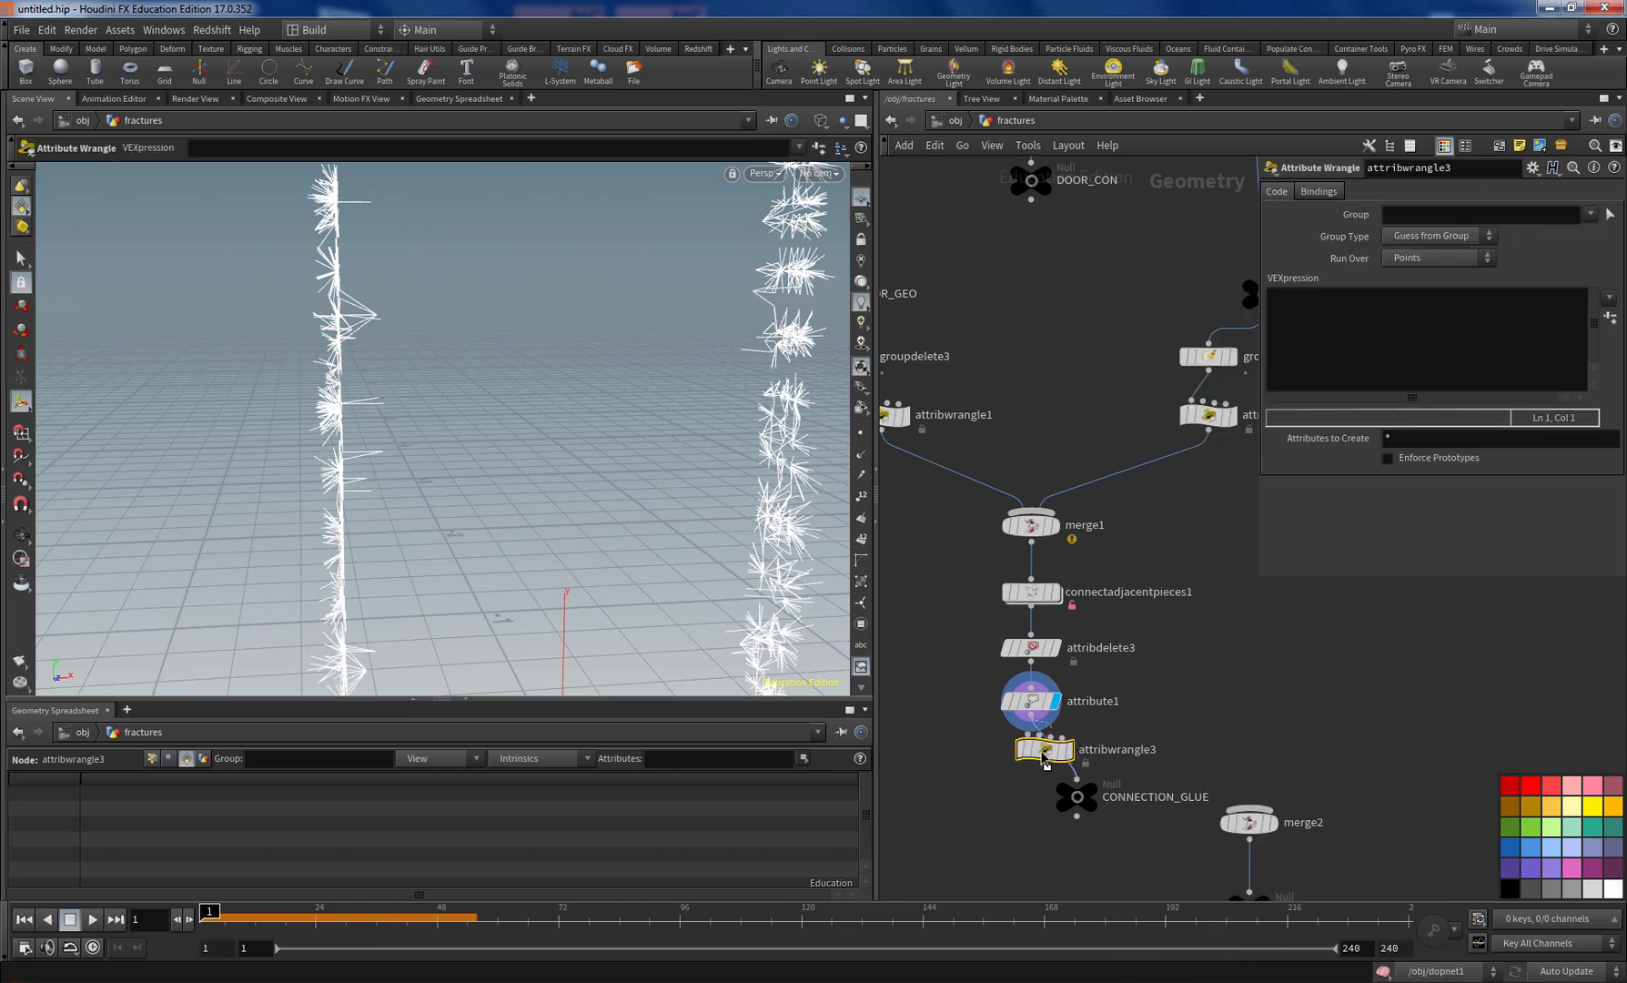
click(1043, 757)
click(1423, 259)
click(1412, 291)
Step: Write s@constraint_name = 'connectedGlue'; in the new wrangle, then check the primitive and point attributes in the spreadsheet
click(1370, 312)
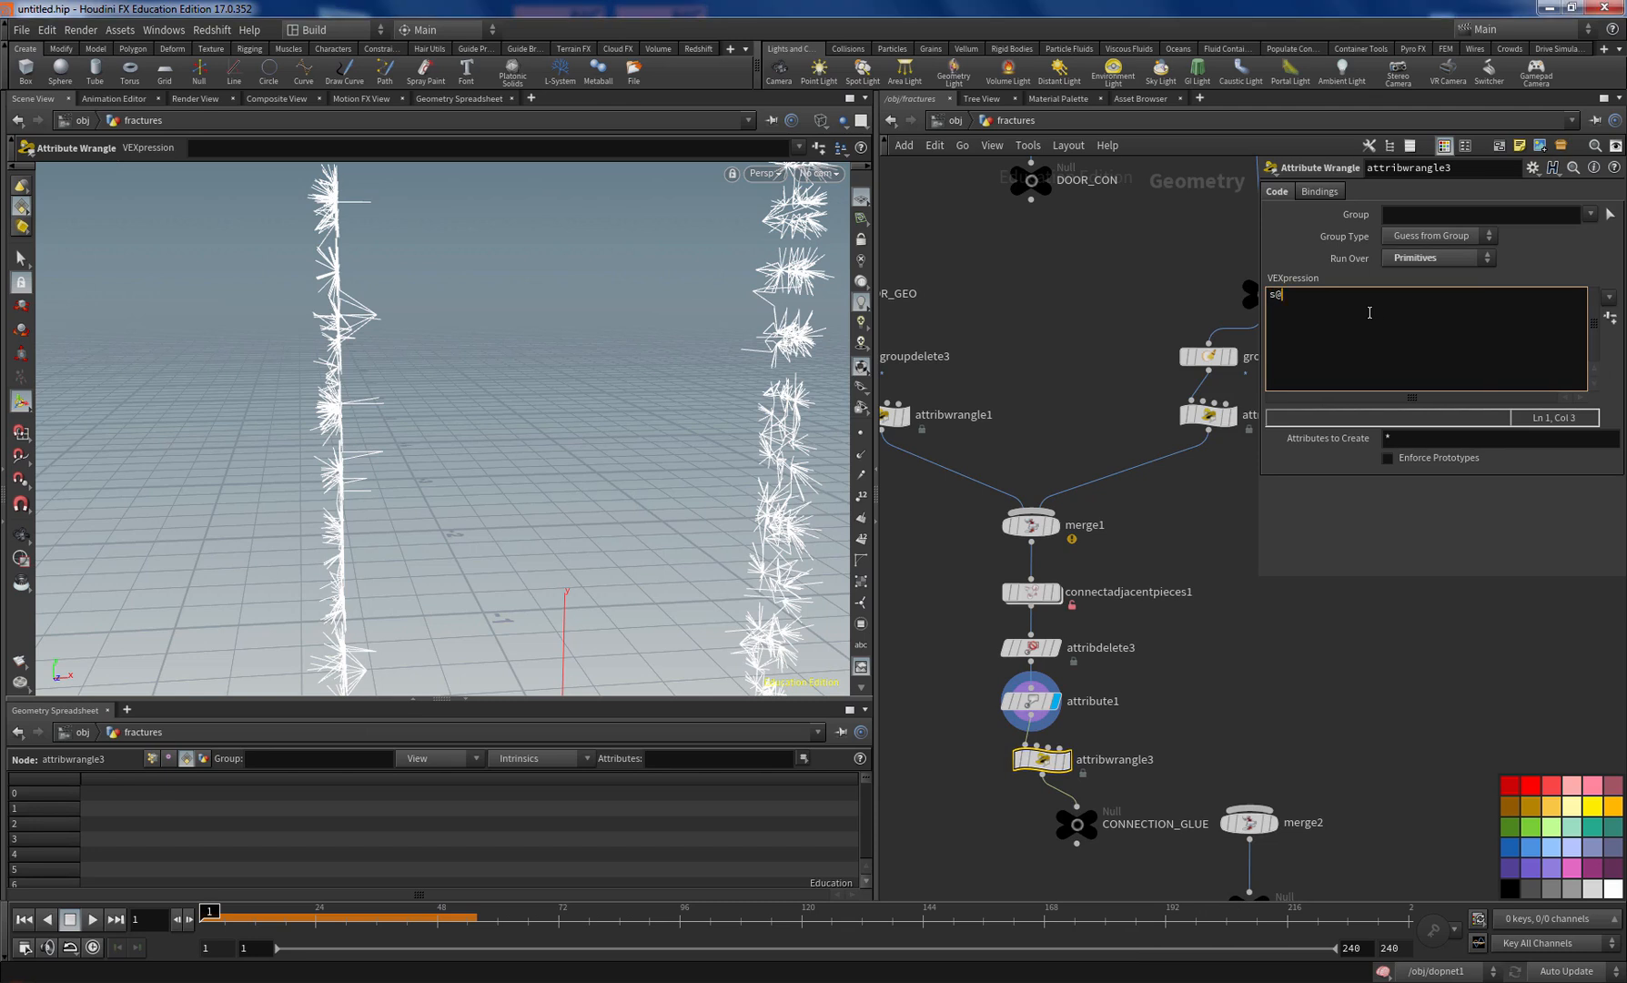
text(s@constraint_name = 'c)
text(onnectedGlue';)
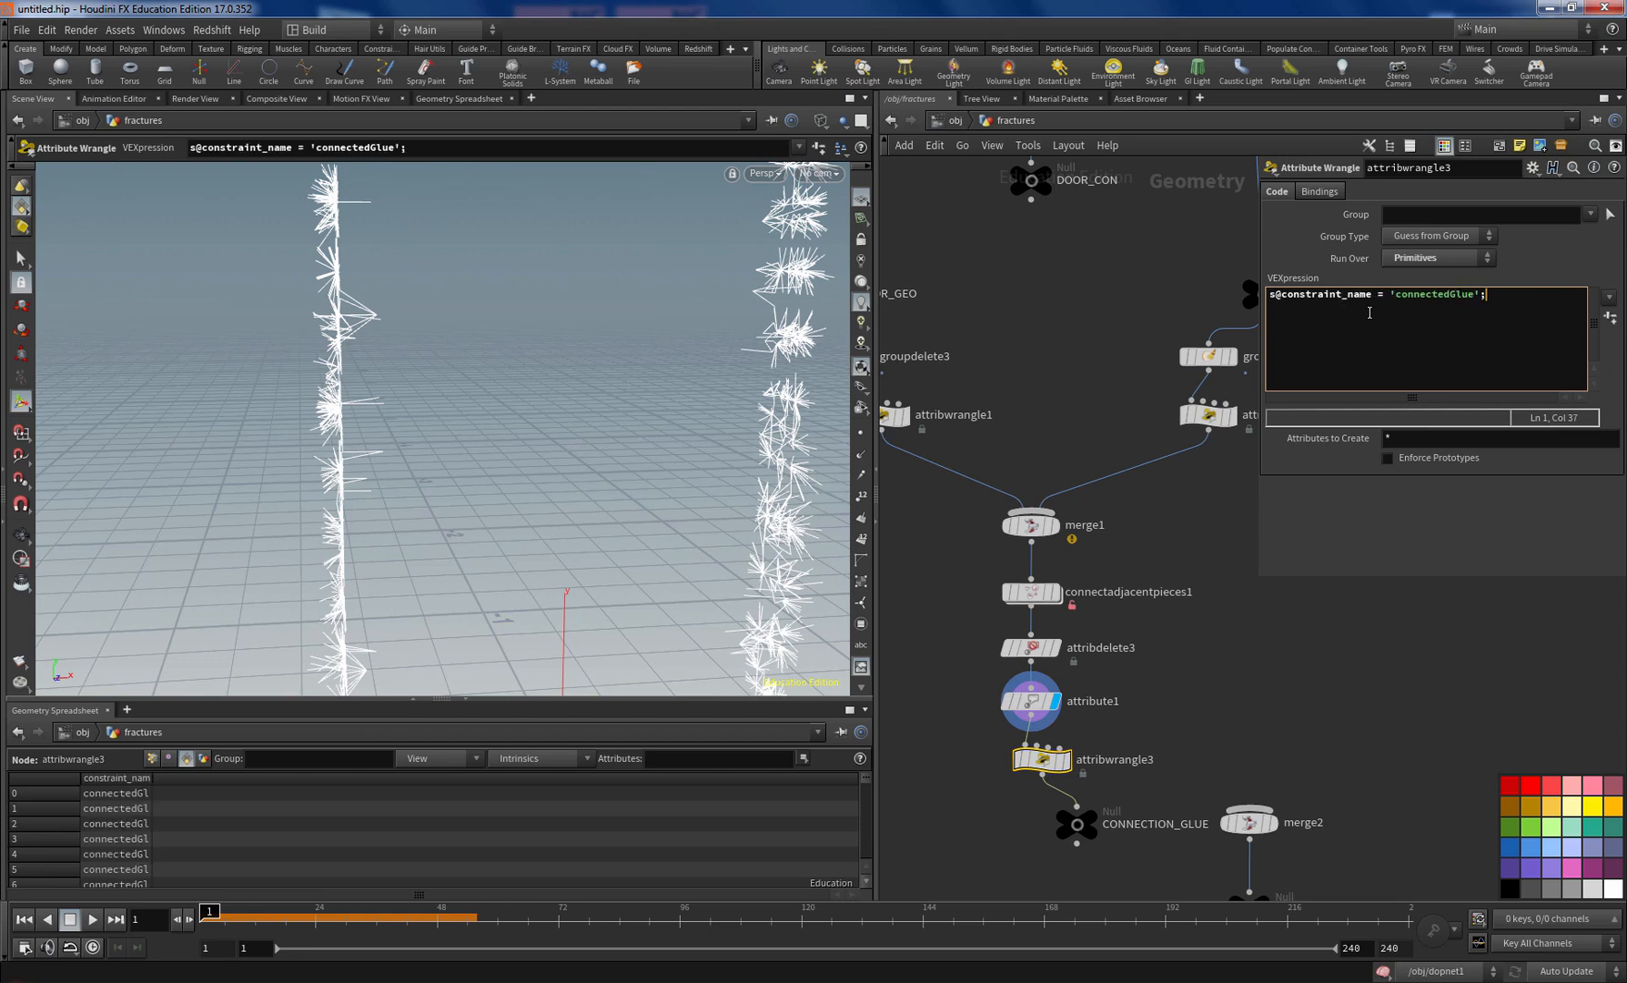
drag(154, 778, 214, 780)
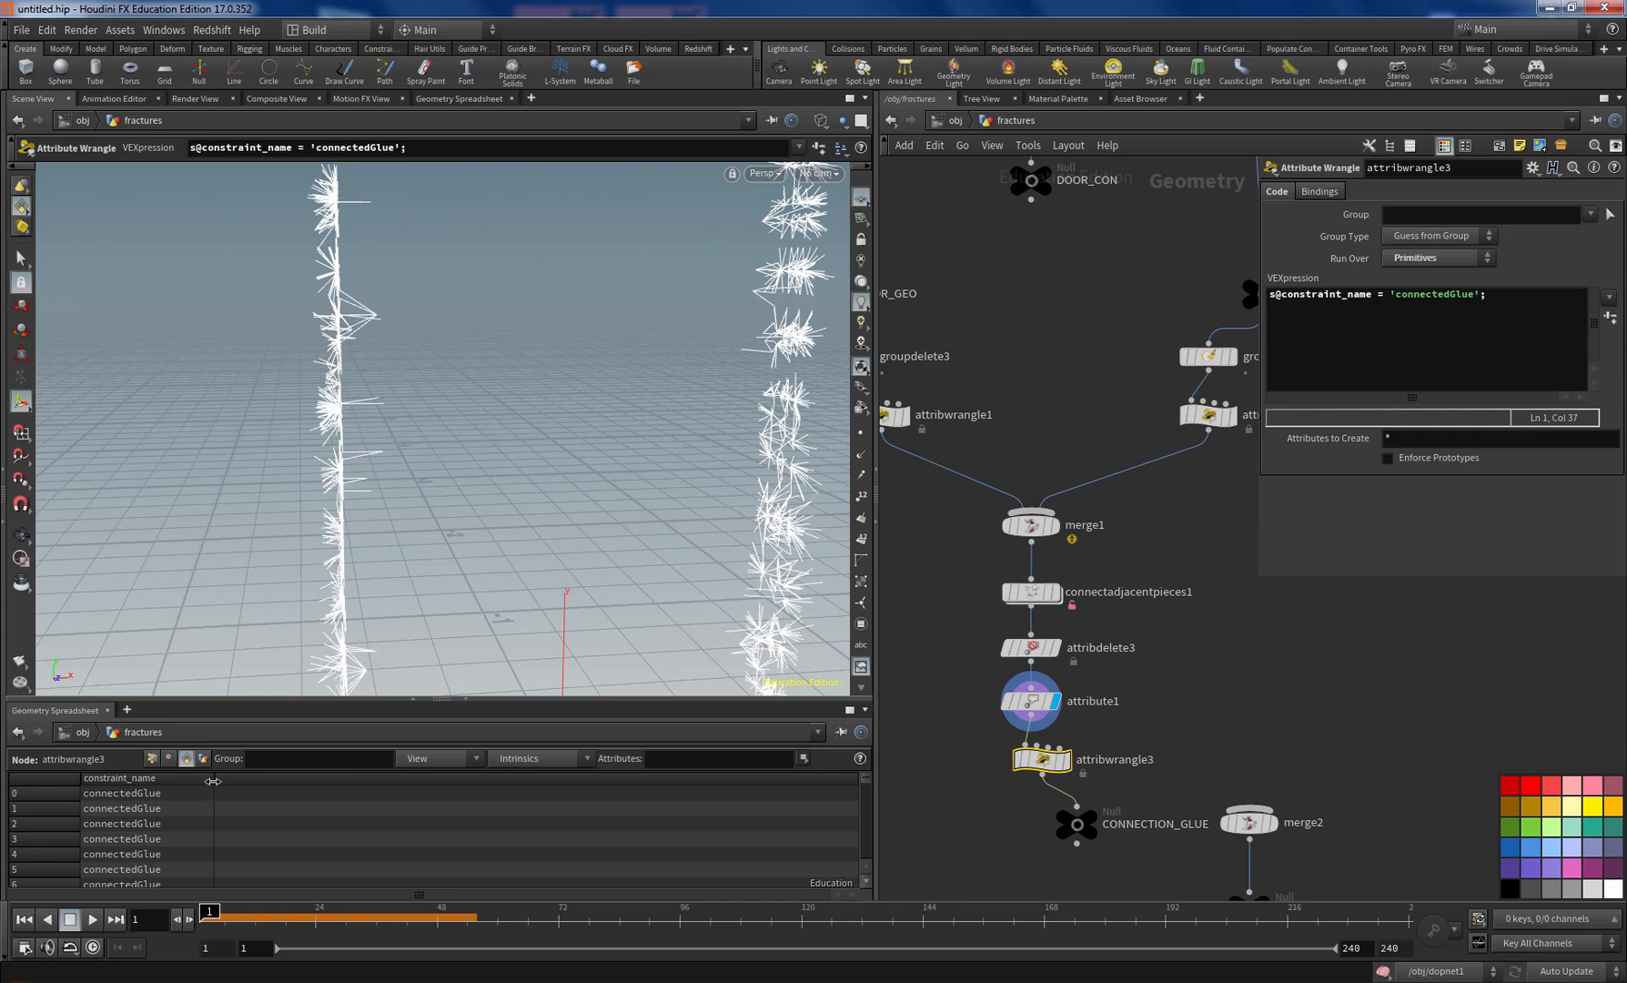
click(152, 758)
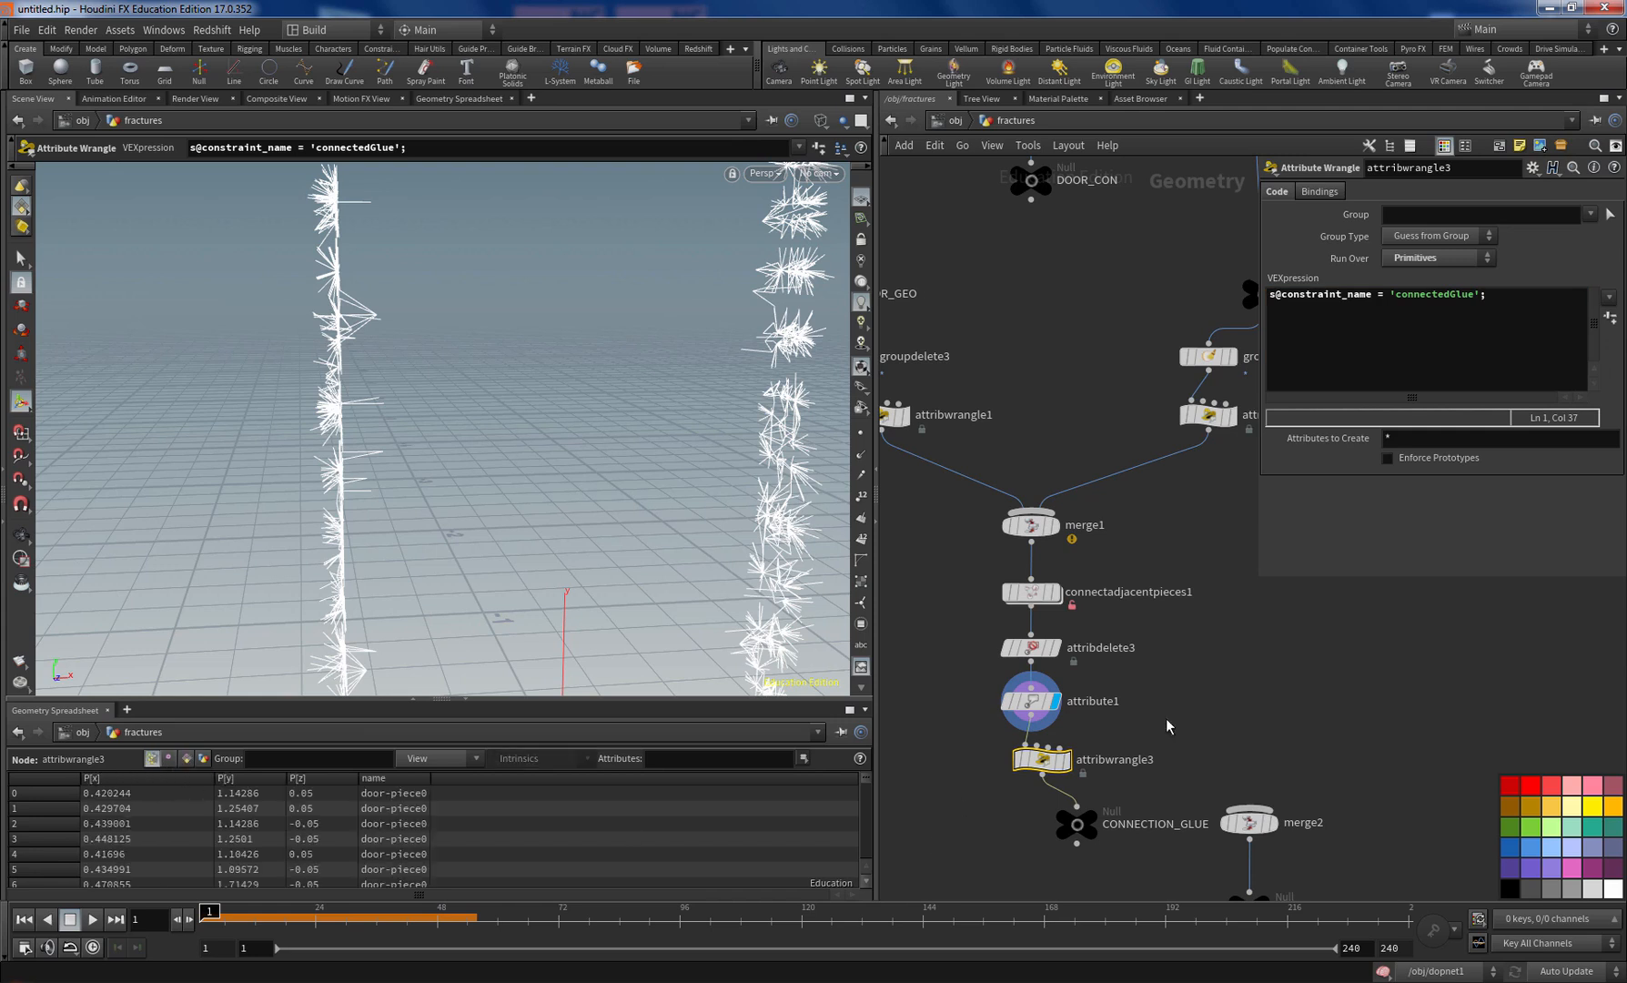
Step: Wire CONNECTION_GLUE, DOOR_CON and FRAME_CON into merge2 to combine all the constraint networks
mouse_move(1089, 817)
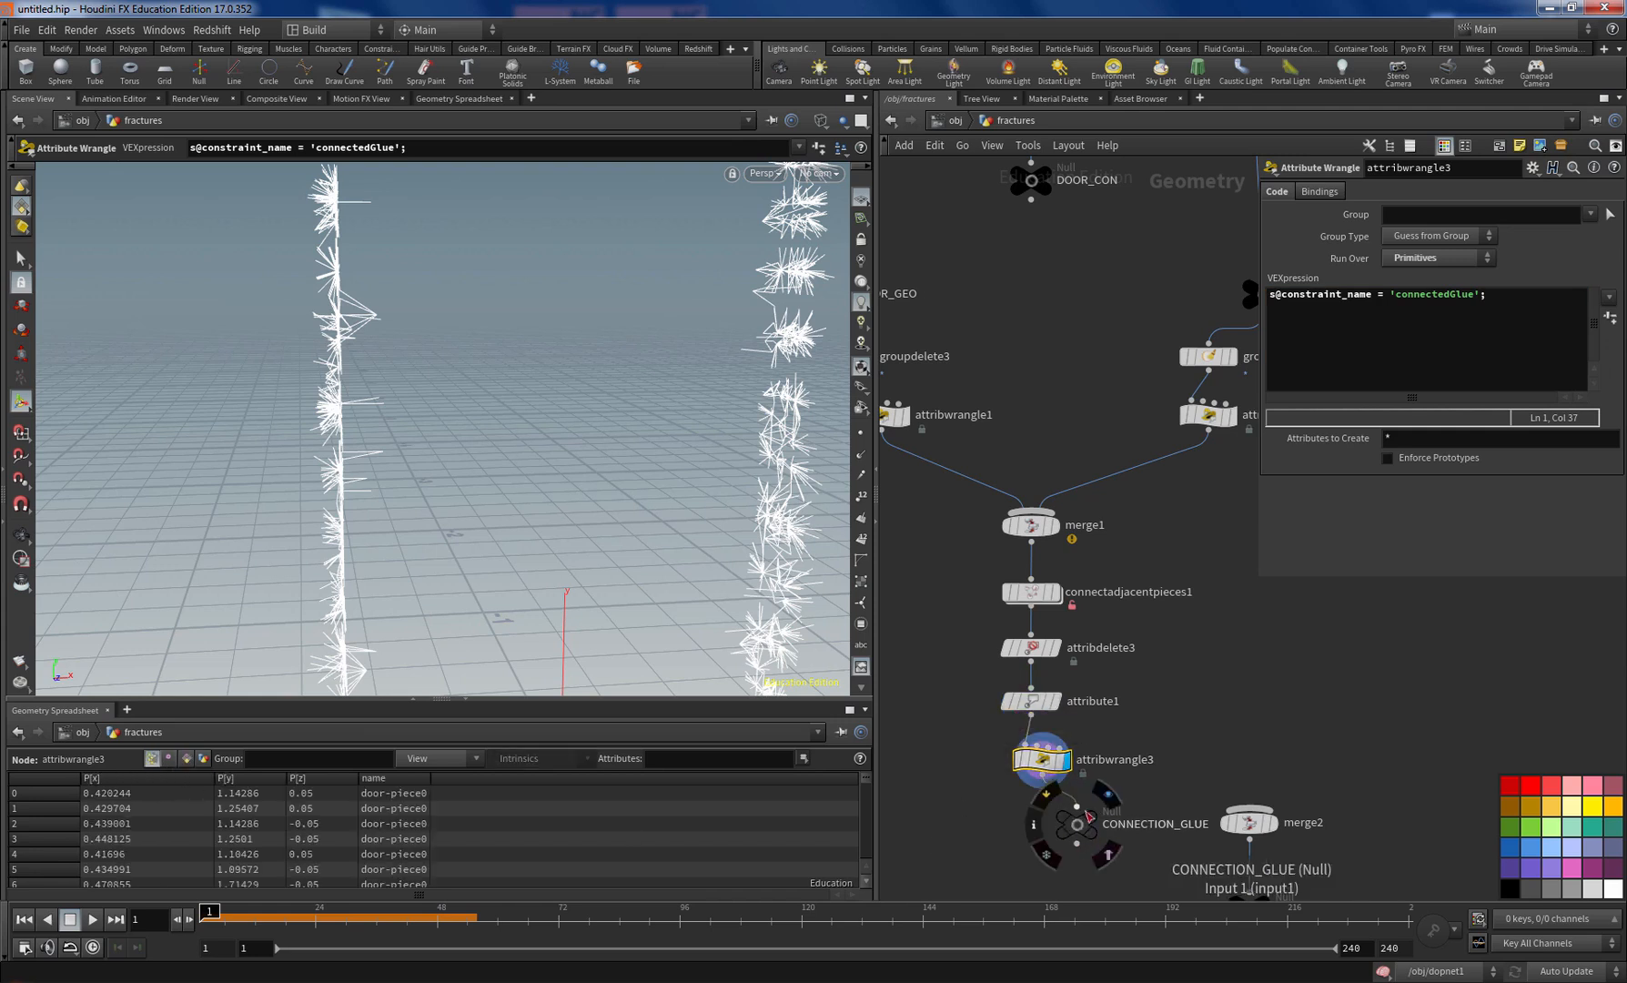
scroll(1154, 718, down, 4)
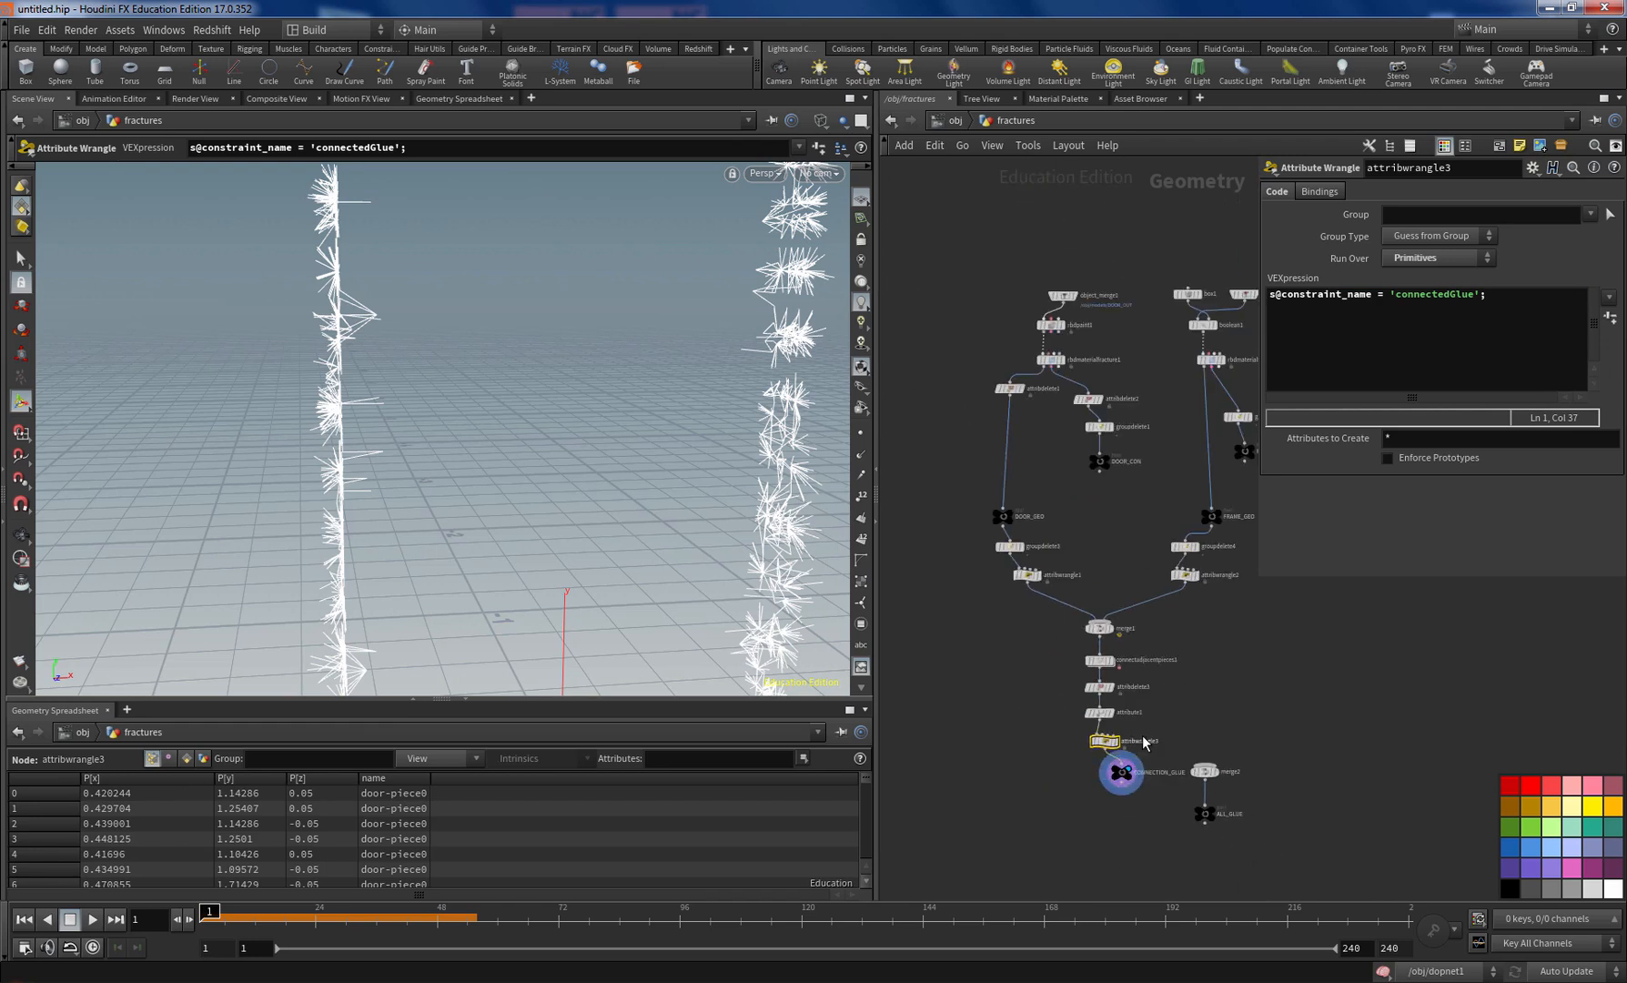
click(1122, 794)
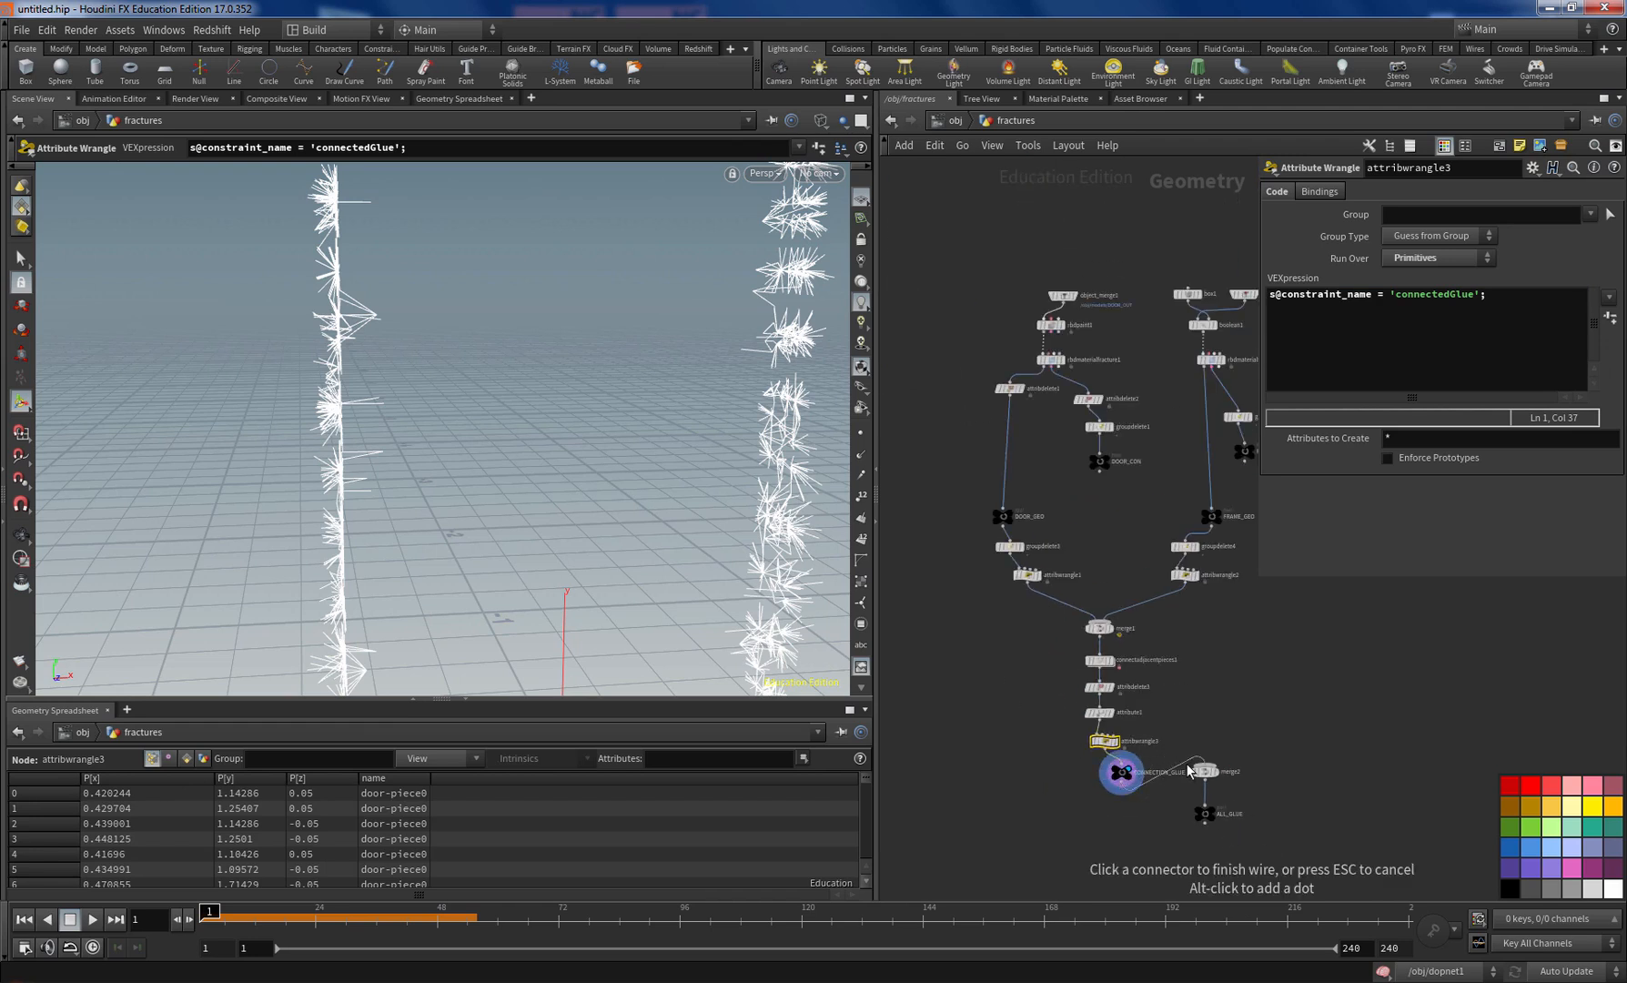
click(1187, 765)
click(1099, 472)
click(1202, 752)
middle_drag(1234, 696, 1099, 729)
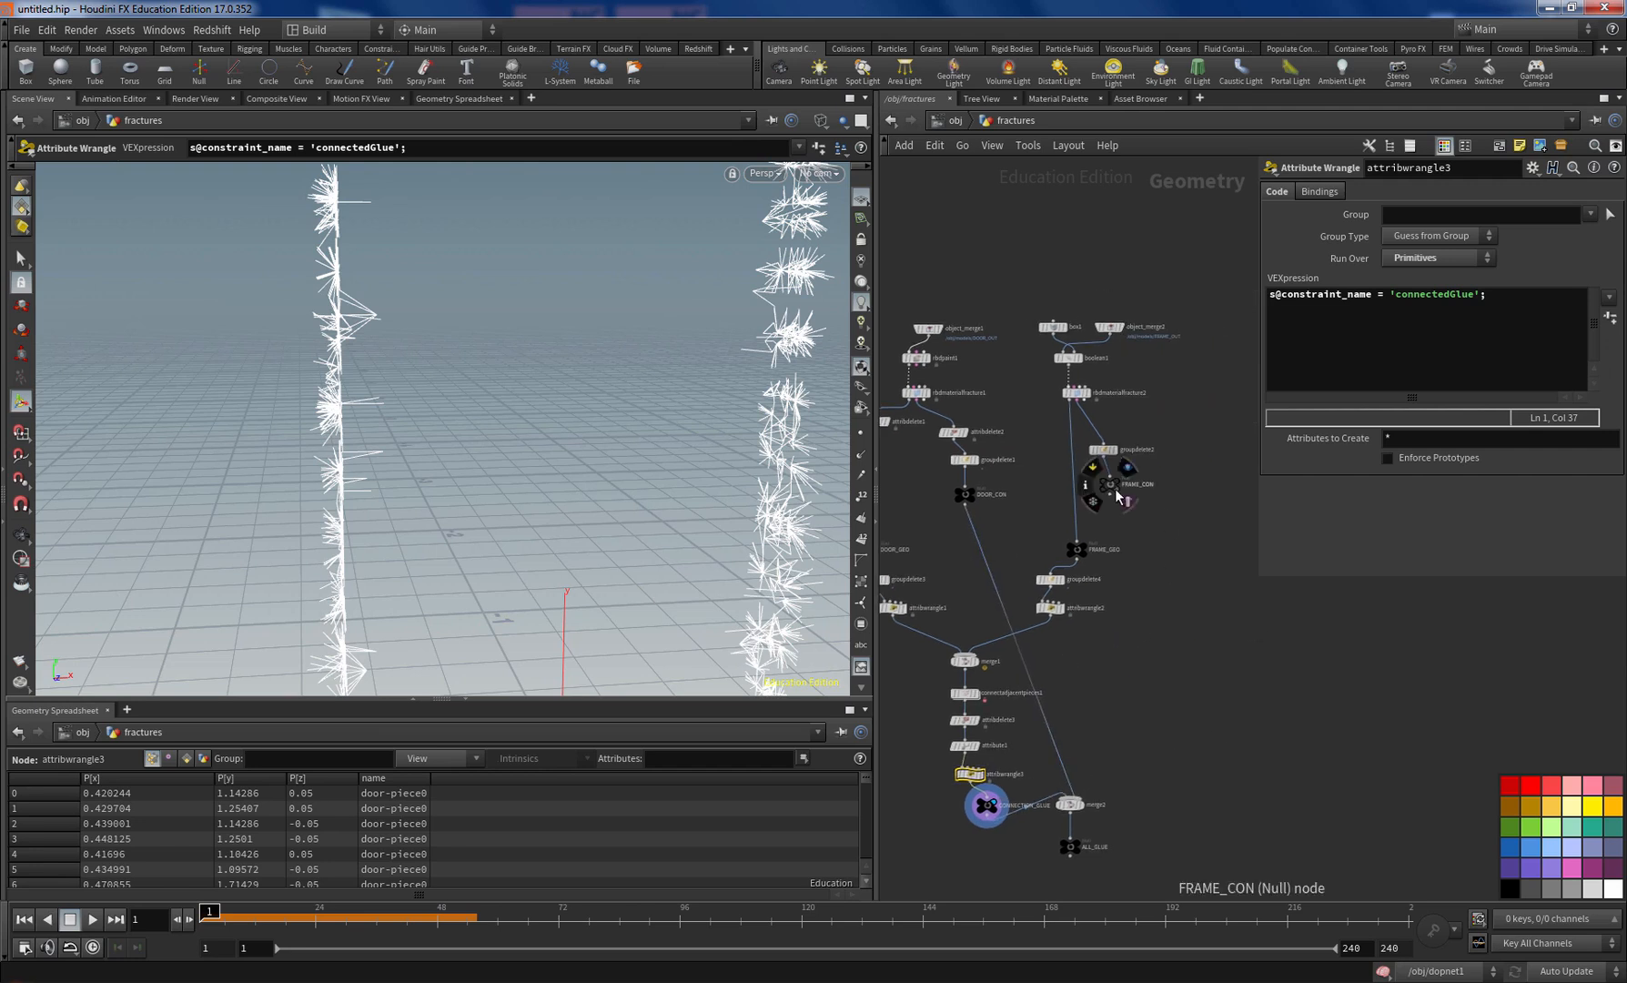
click(1109, 492)
click(1077, 798)
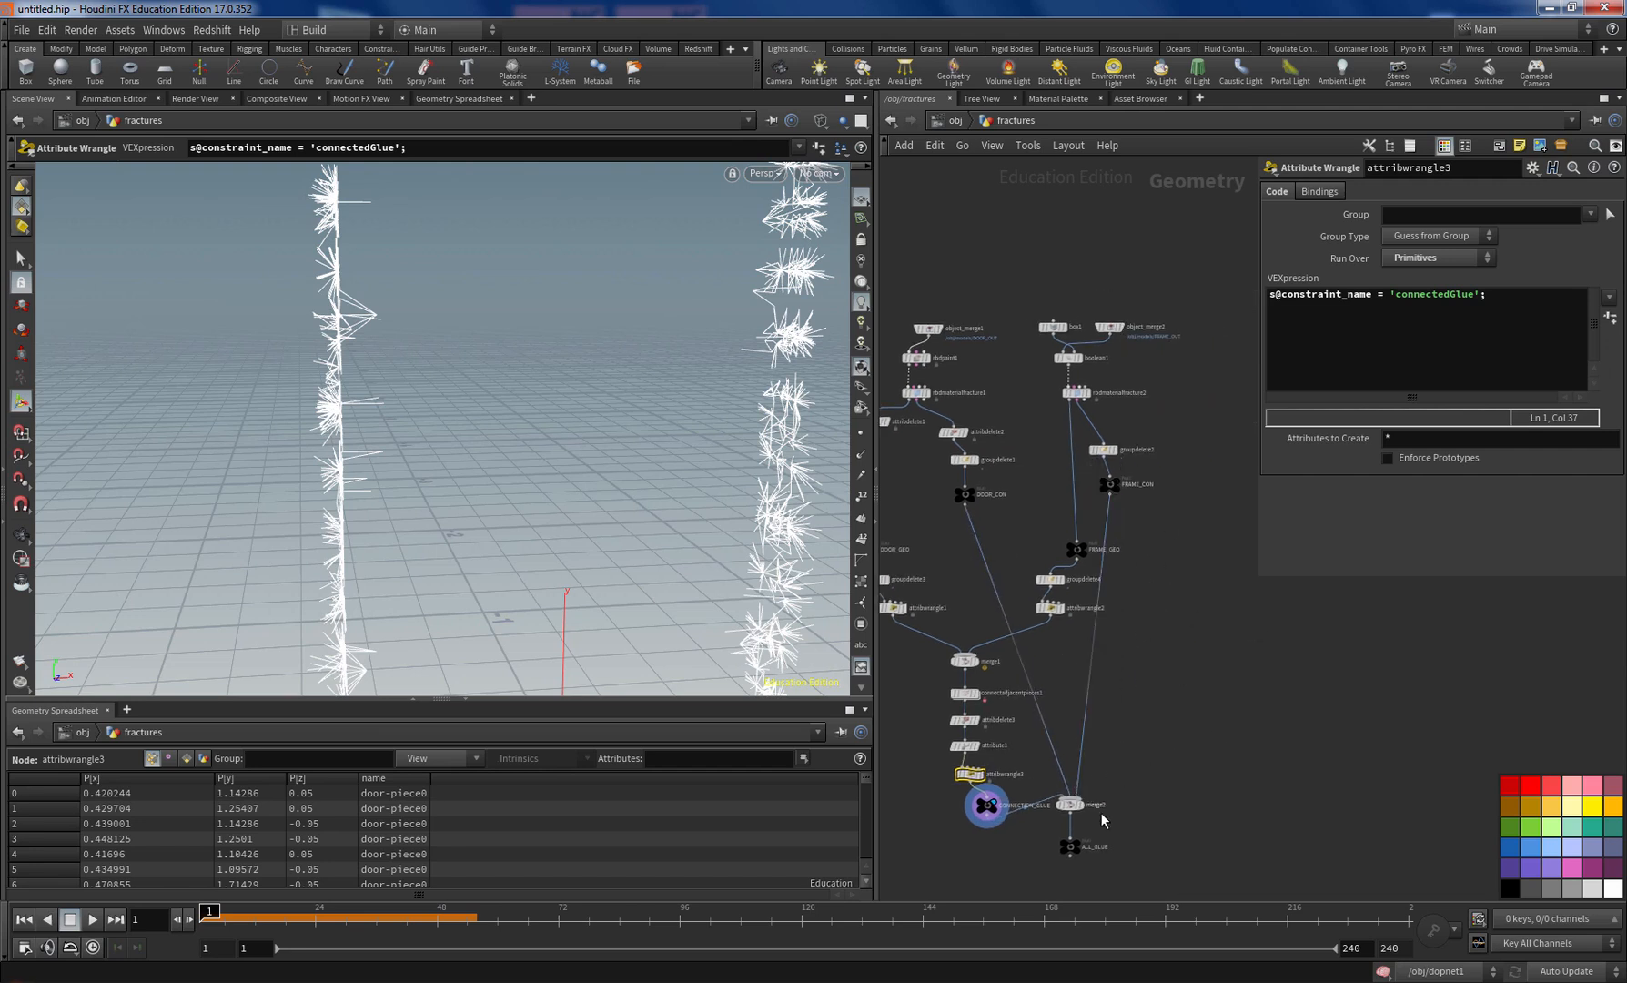
Step: Display merge2 and inspect the combined constraints around the whole door, then display and select the ALL_GLUE null
scroll(1090, 807, up, 3)
click(1079, 799)
key(Escape)
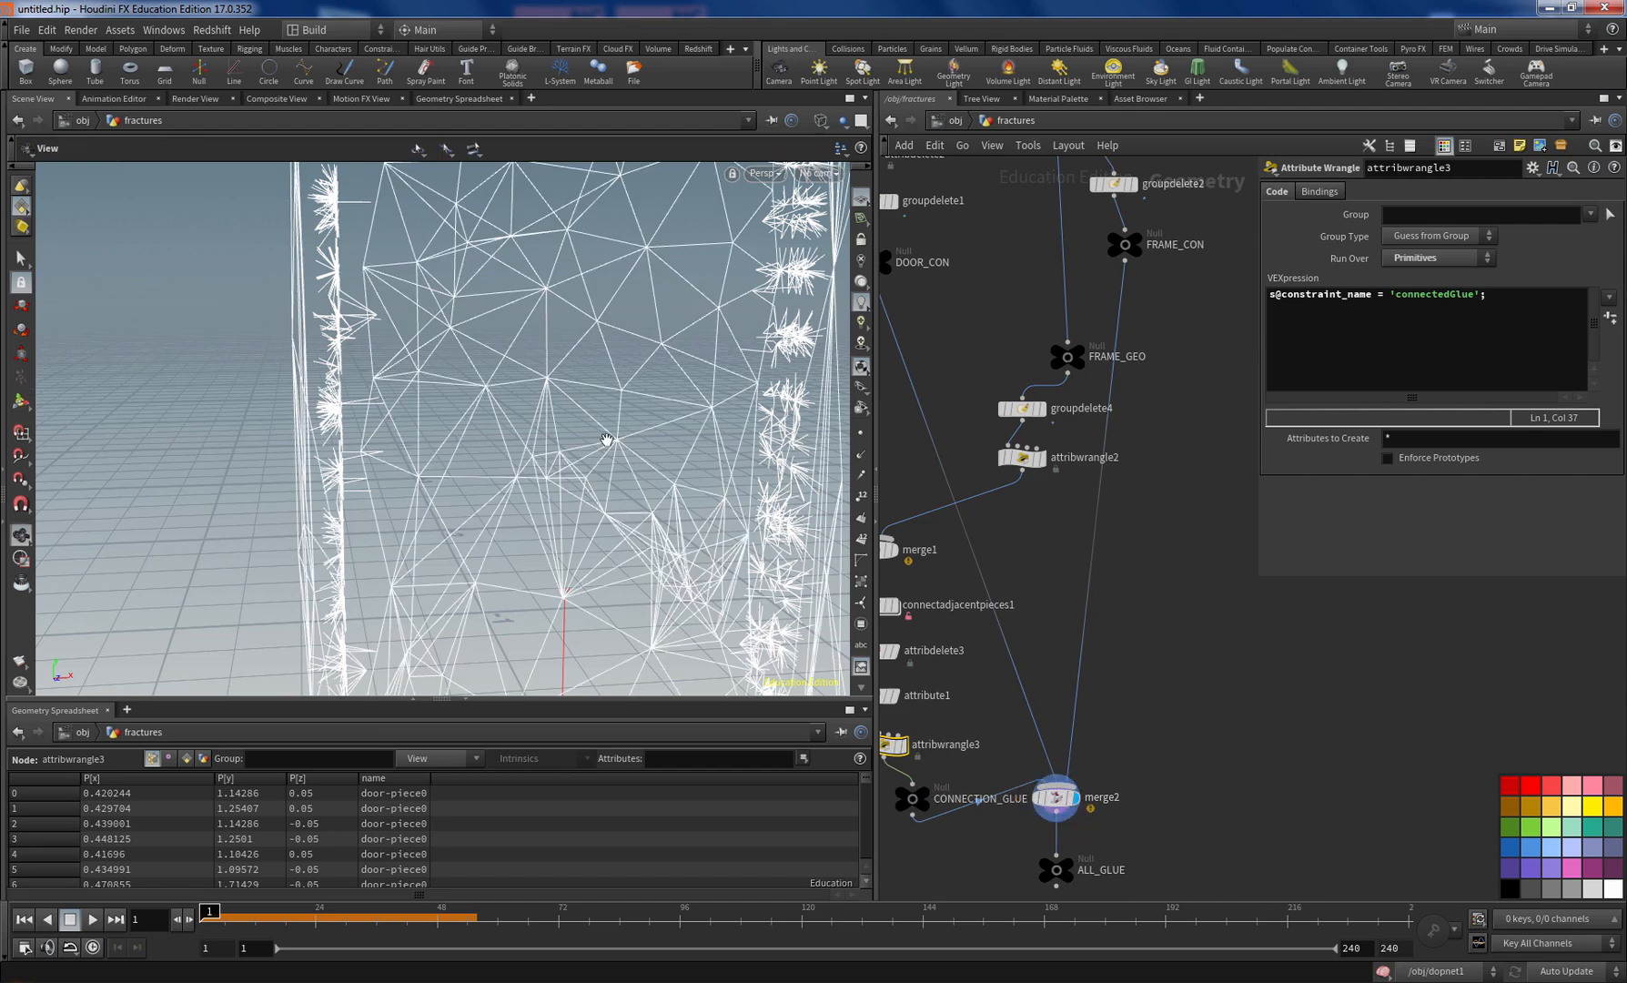
scroll(546, 386, down, 5)
drag(550, 398, 482, 410)
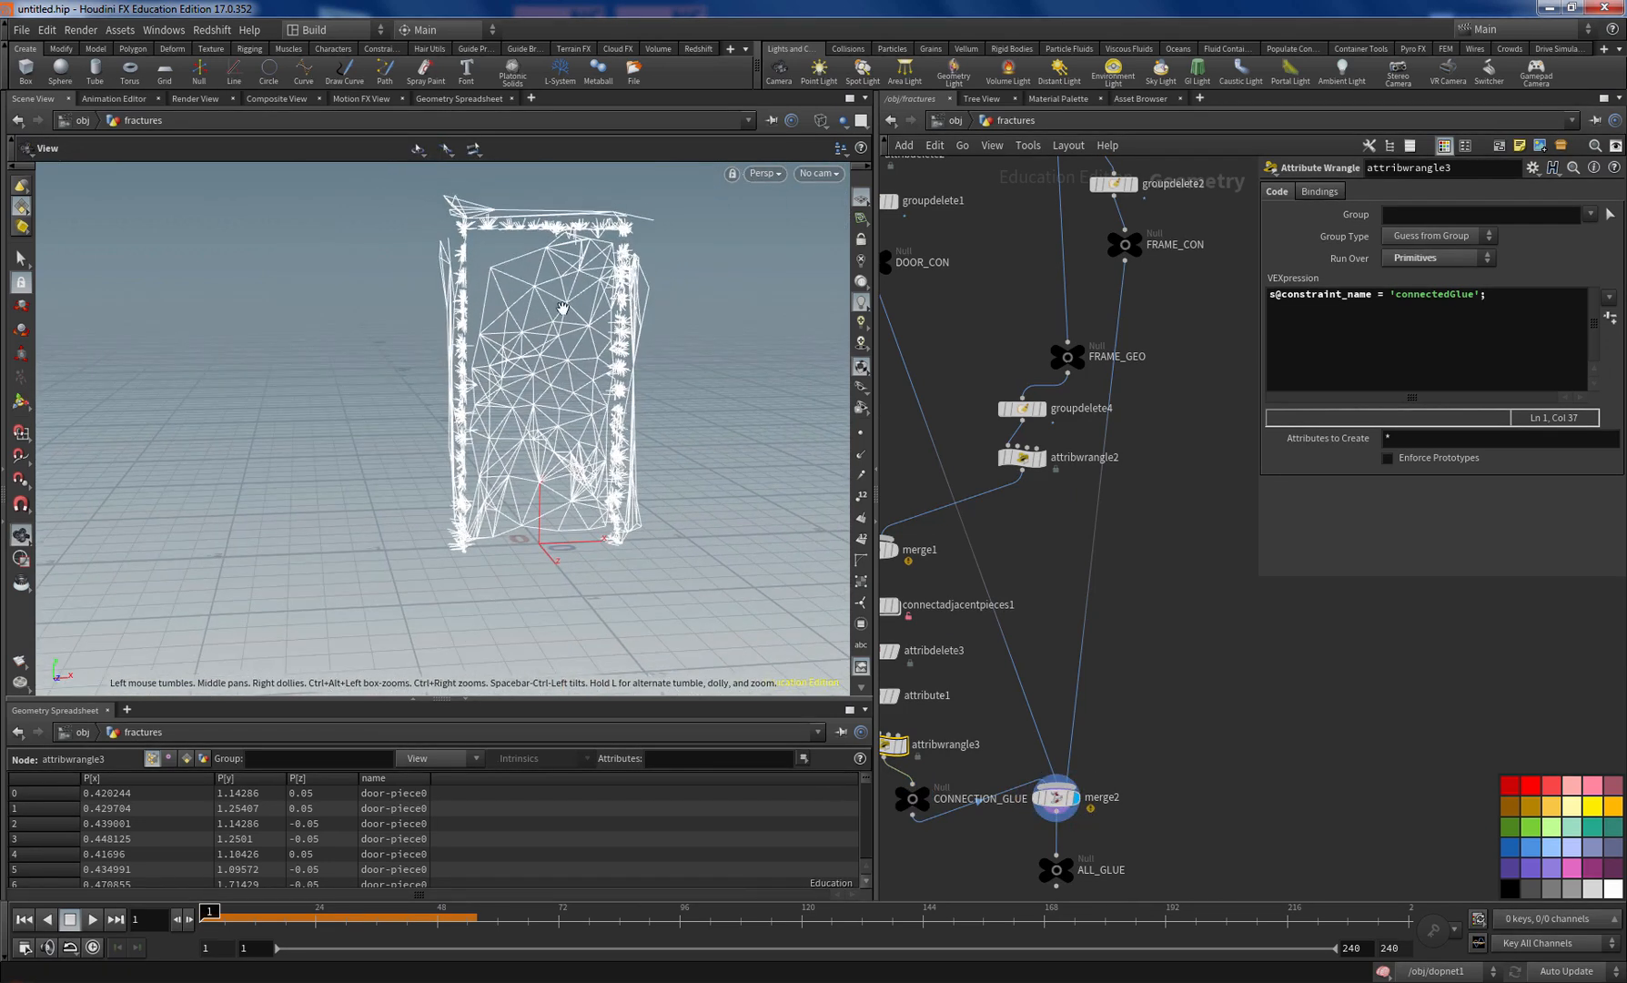
key(Return)
click(1071, 865)
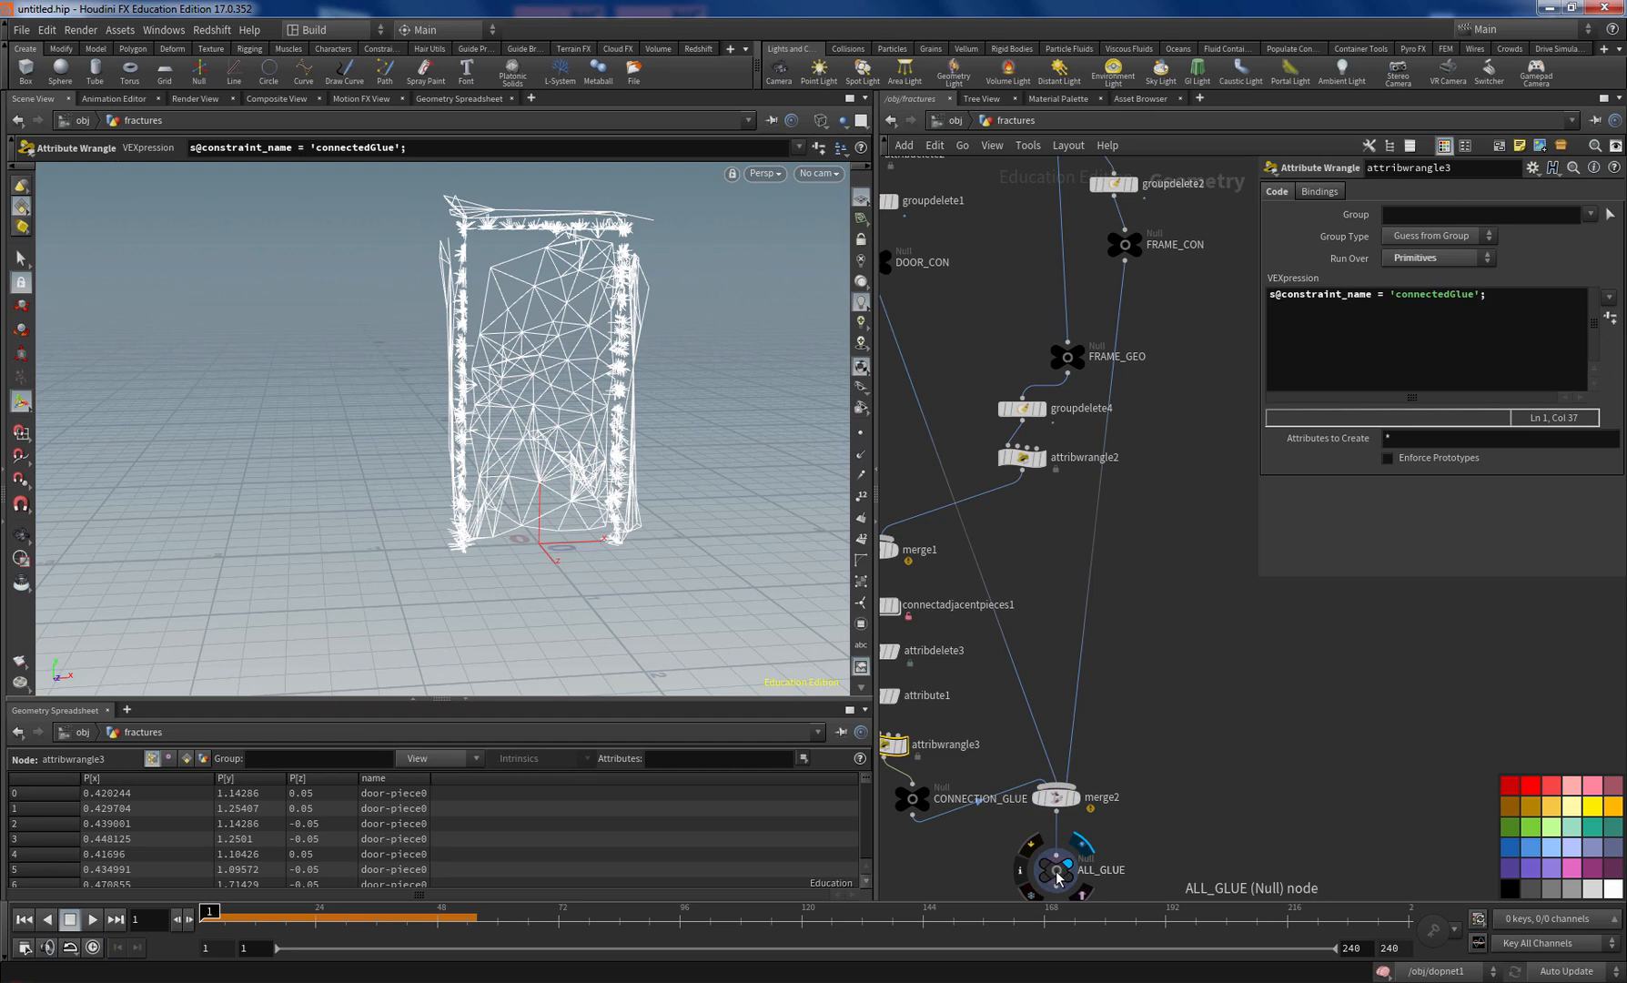
click(1056, 873)
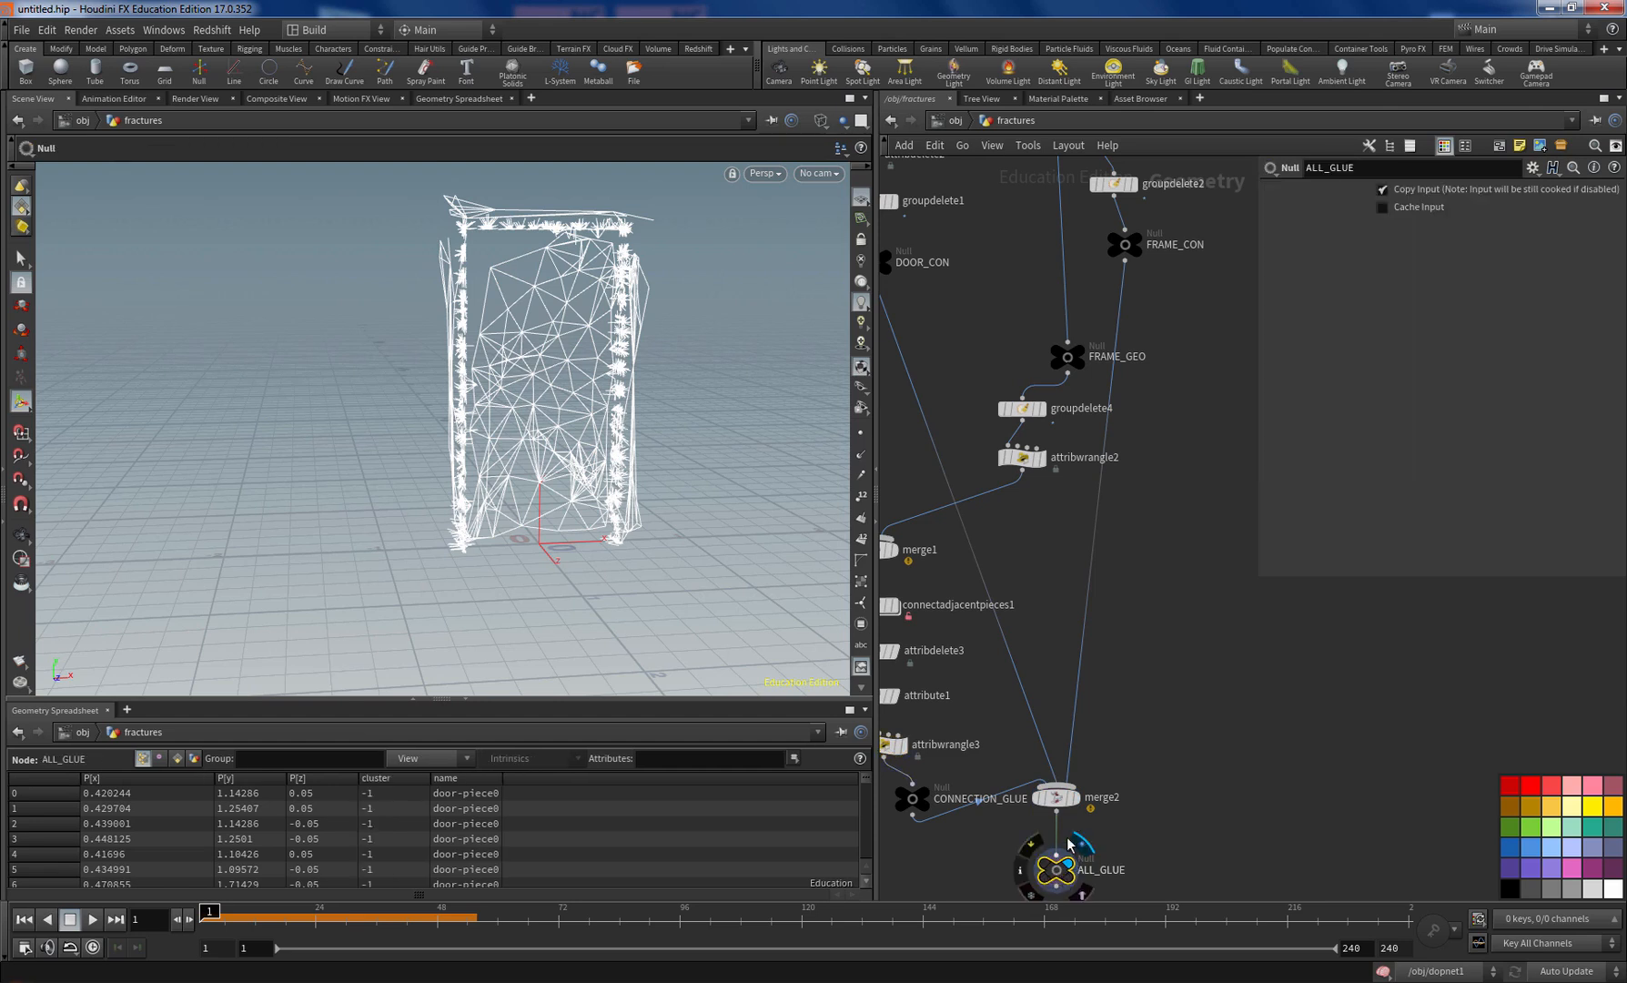
Step: Move DOOR_GEO aside, display it, and insert an Assemble node between attribdelete1 and DOOR_GEO
middle_drag(973, 344, 1262, 533)
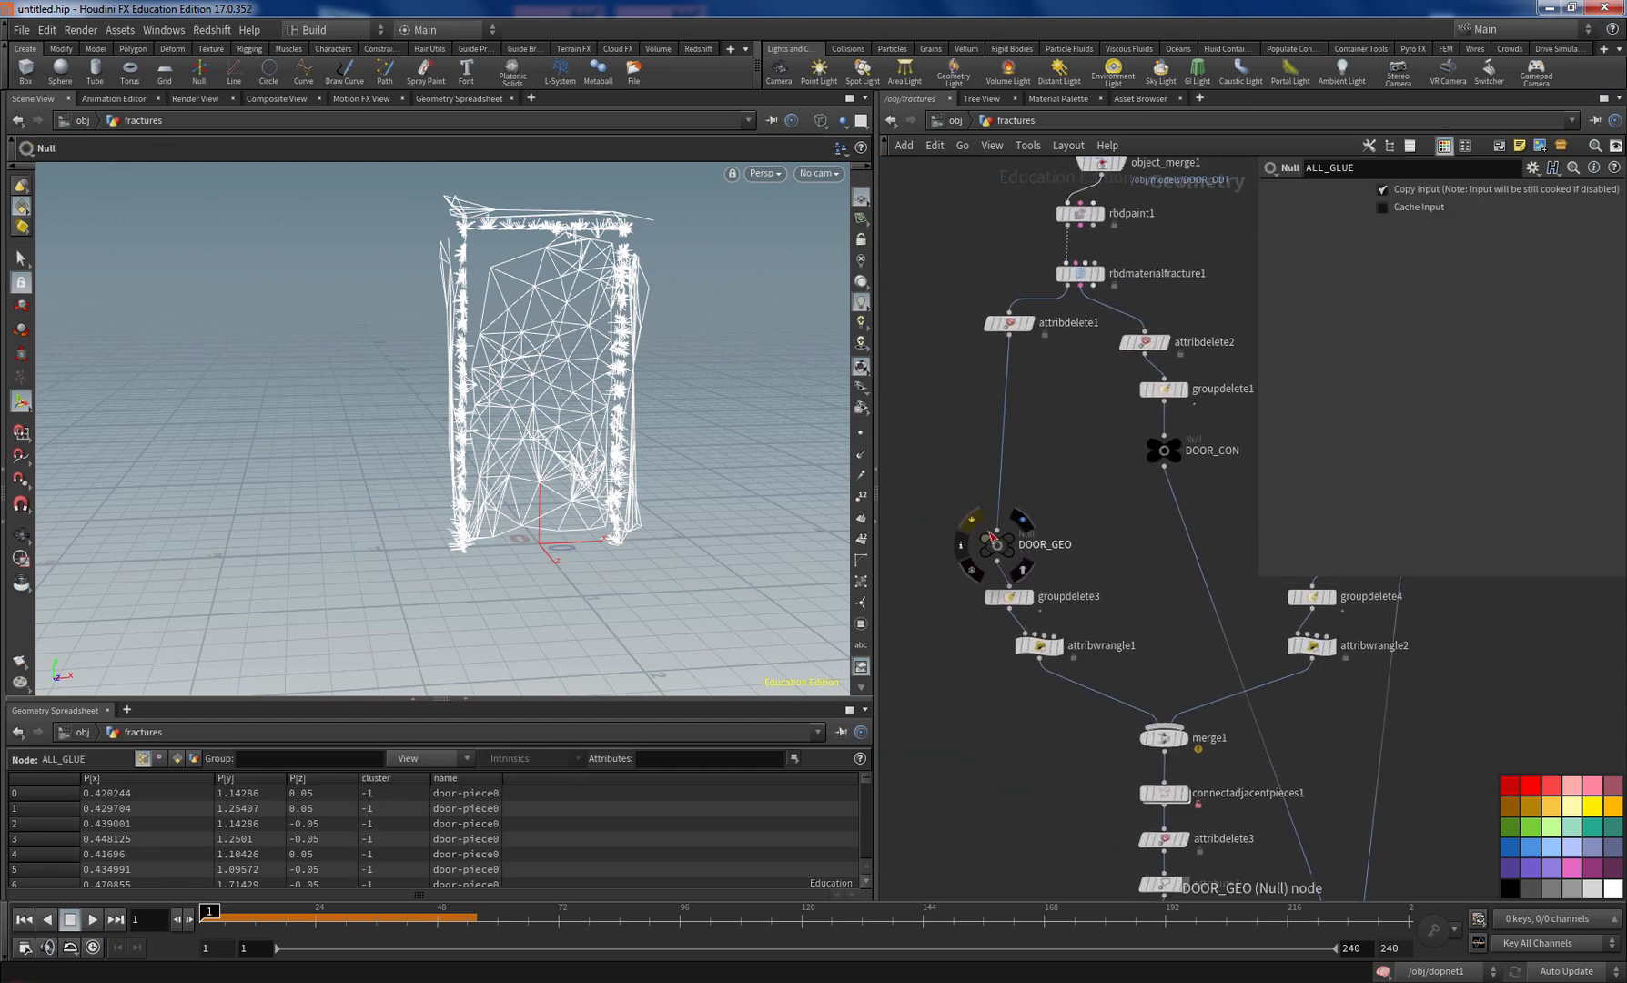
drag(994, 543, 921, 526)
click(990, 508)
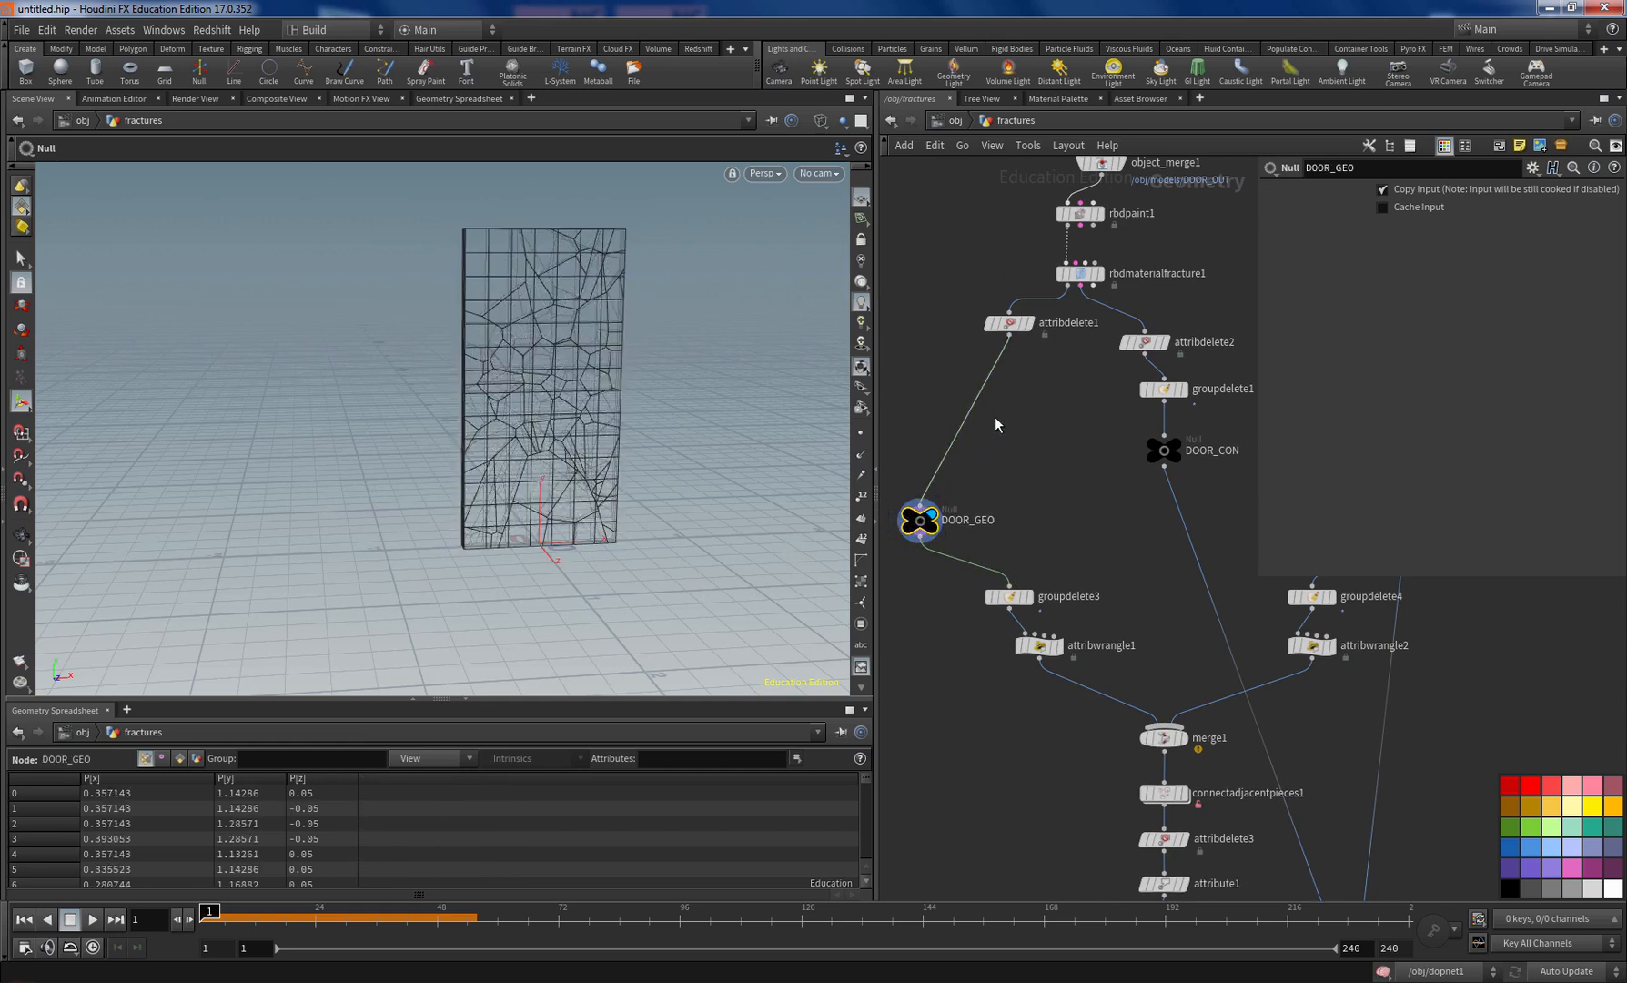
key(Tab)
text(assem)
key(Return)
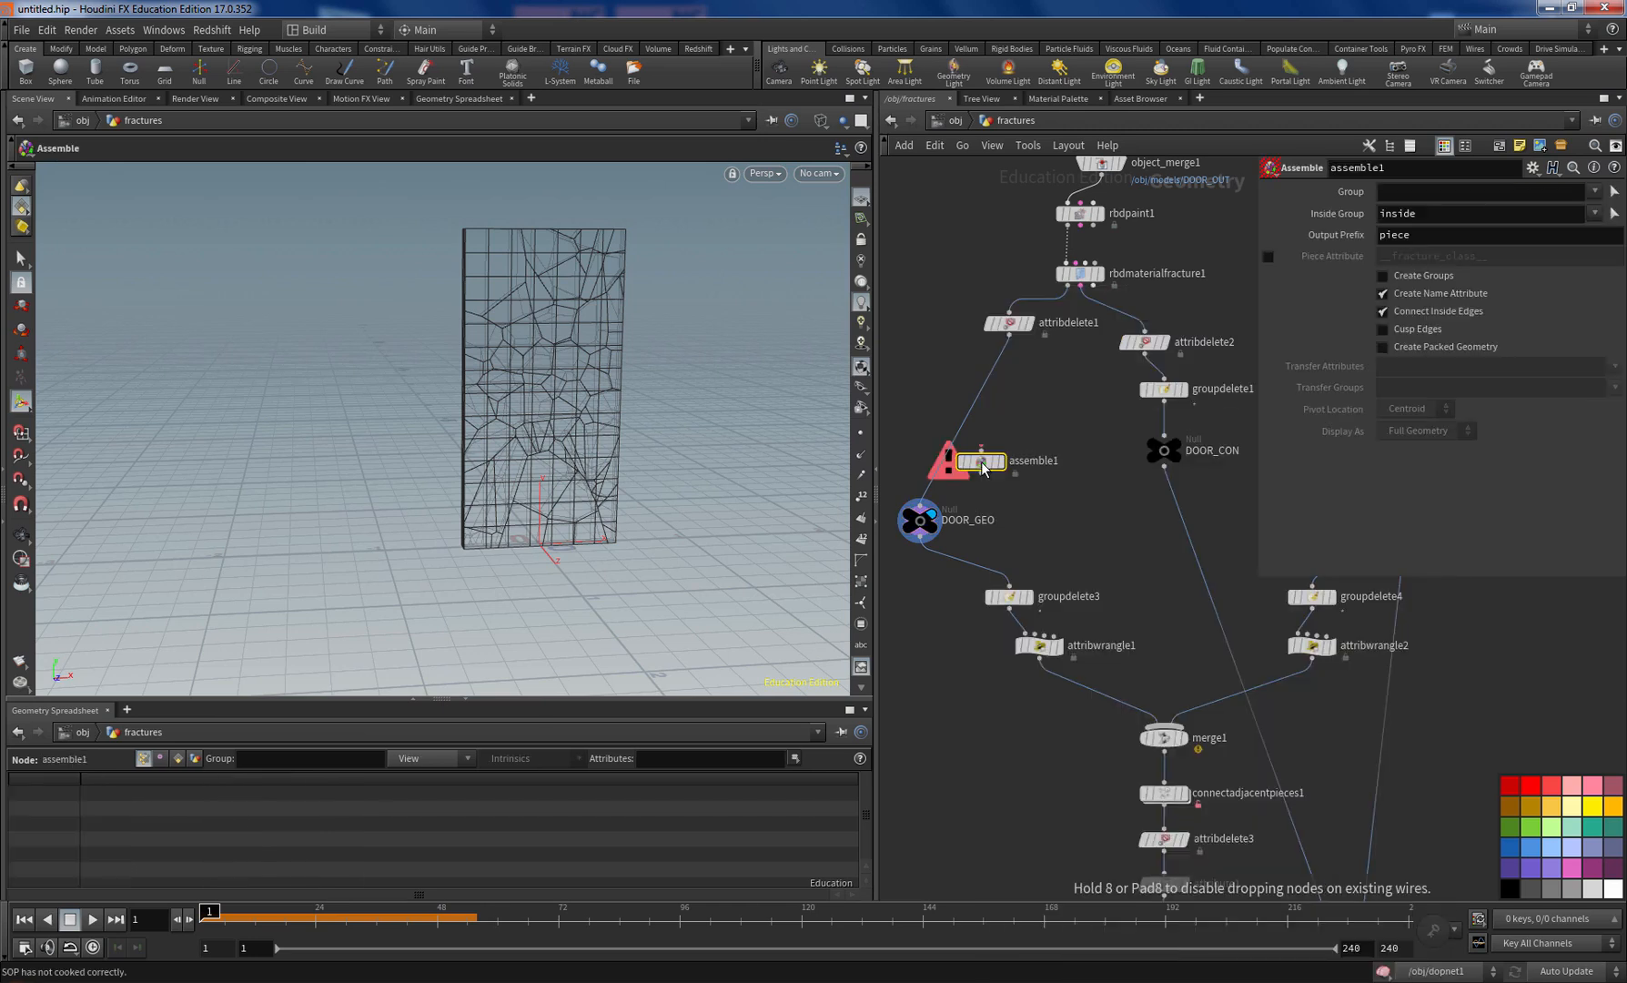
click(951, 455)
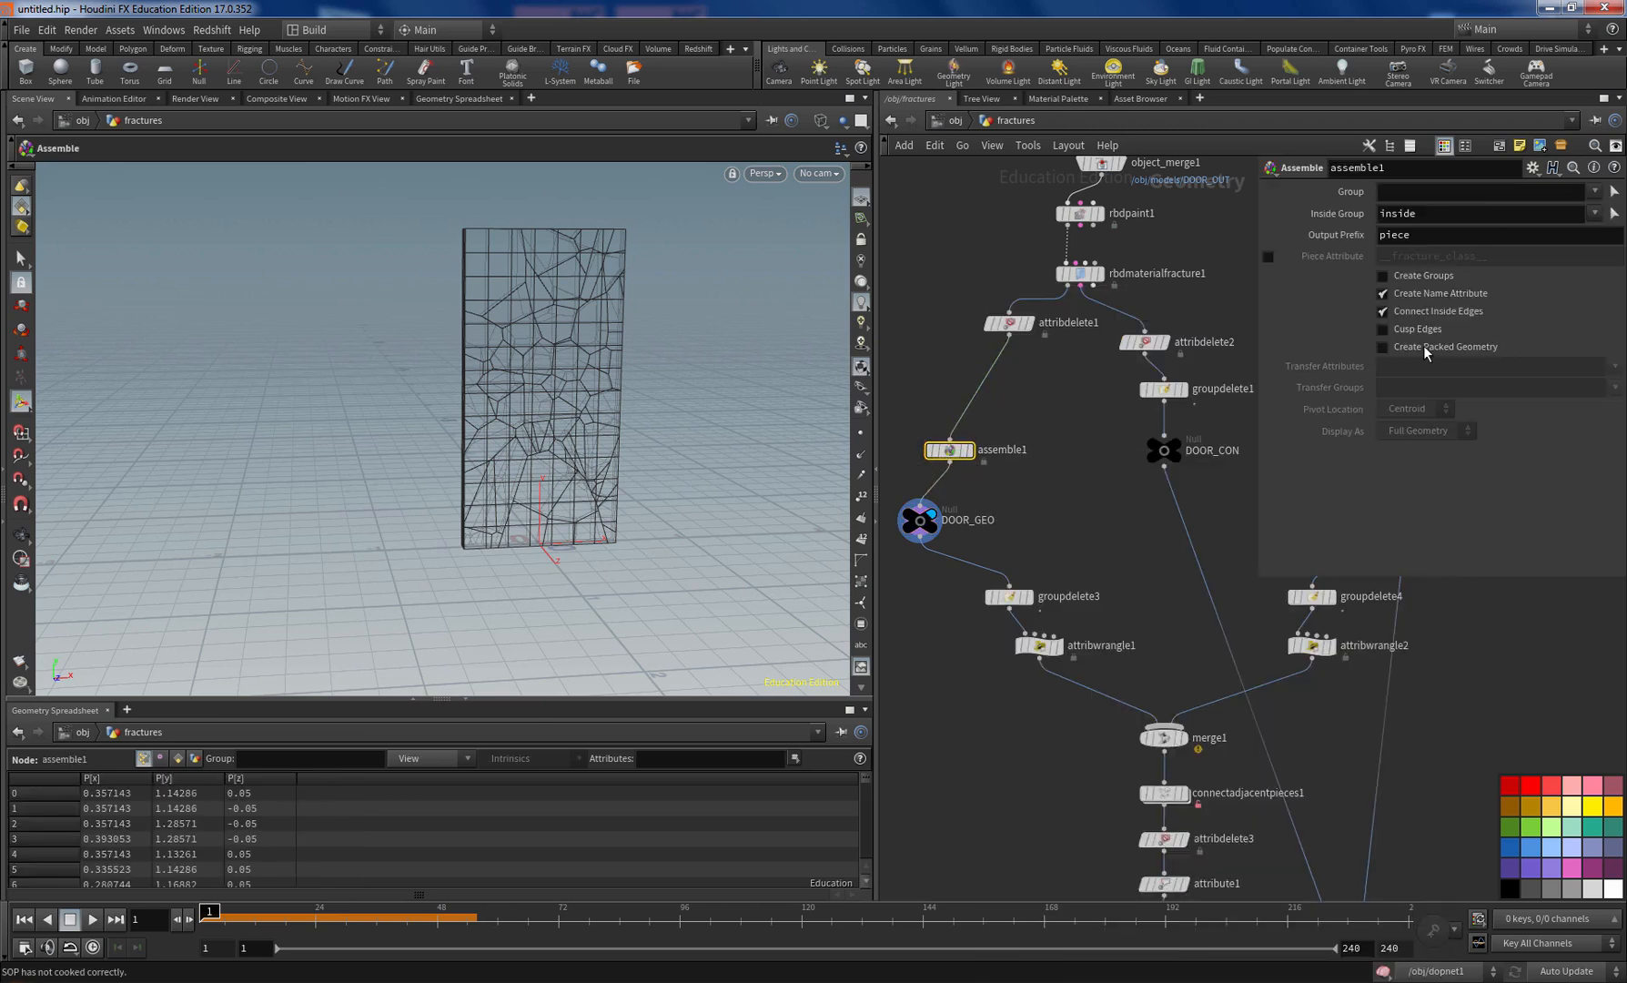
Step: Enable Create Packed Geometry and disable Create Name Attribute on assemble1, and widen the name column in the spreadsheet
click(1409, 349)
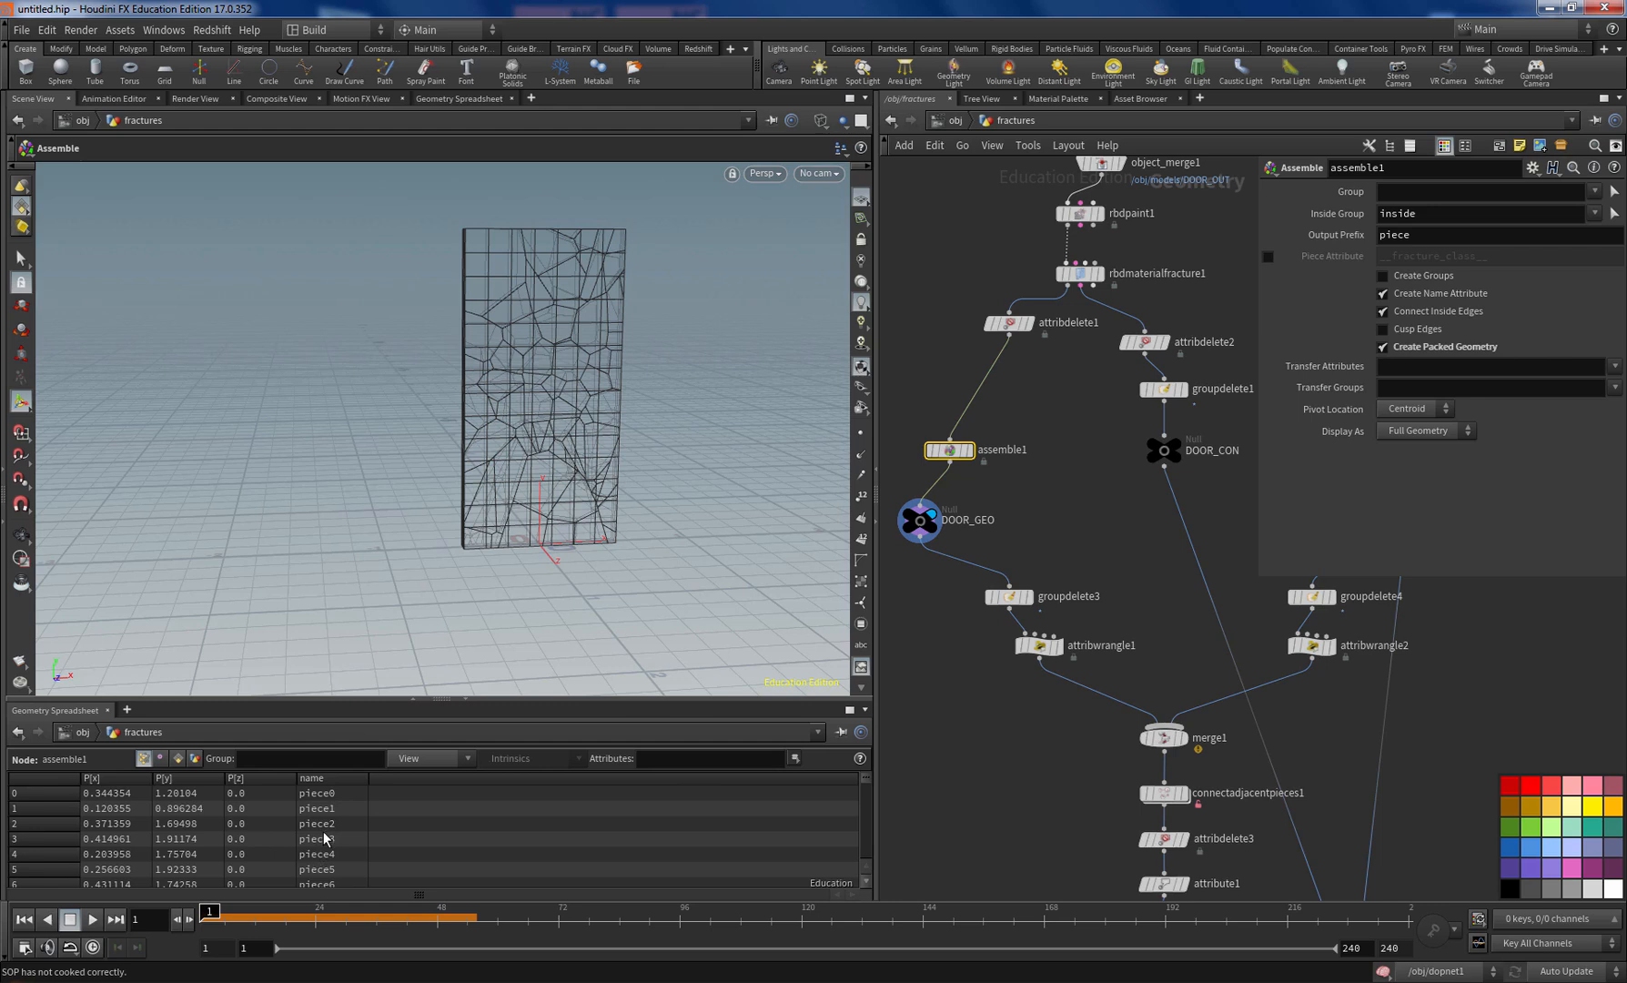
click(1411, 292)
double_click(373, 782)
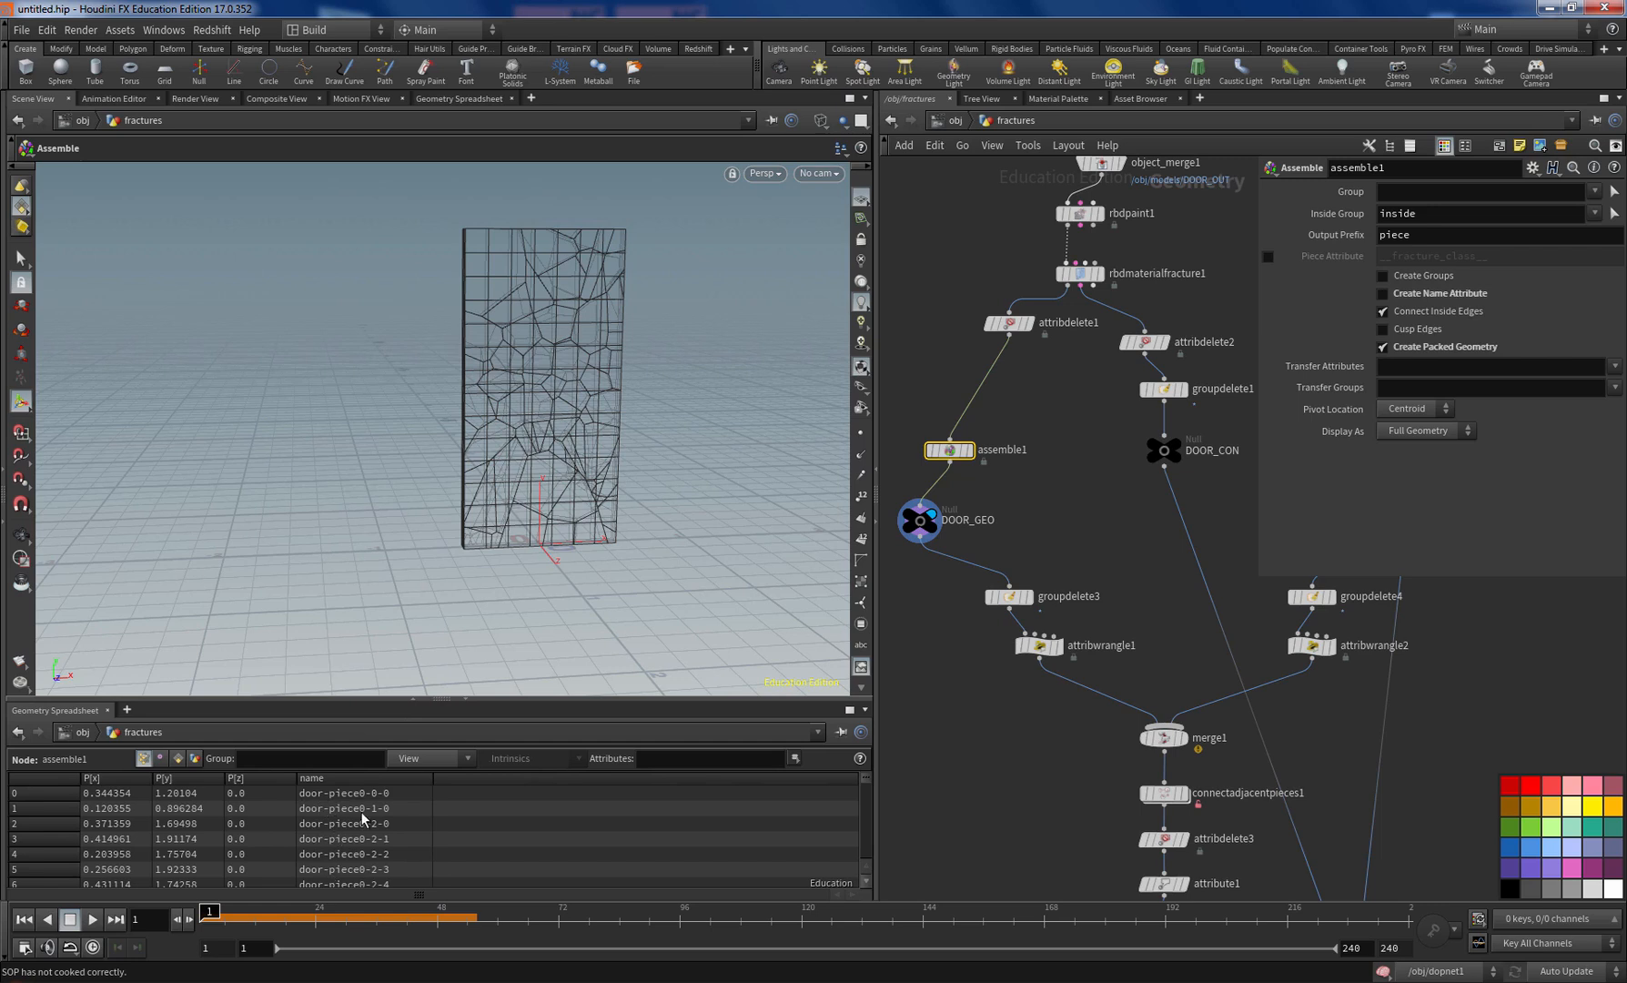
Step: Duplicate the Assemble node and insert the copy between rbdmaterialfracture2 and FRAME_GEO
alt+drag(951, 464, 1216, 534)
middle_drag(1141, 479, 959, 486)
middle_drag(1077, 459, 1010, 476)
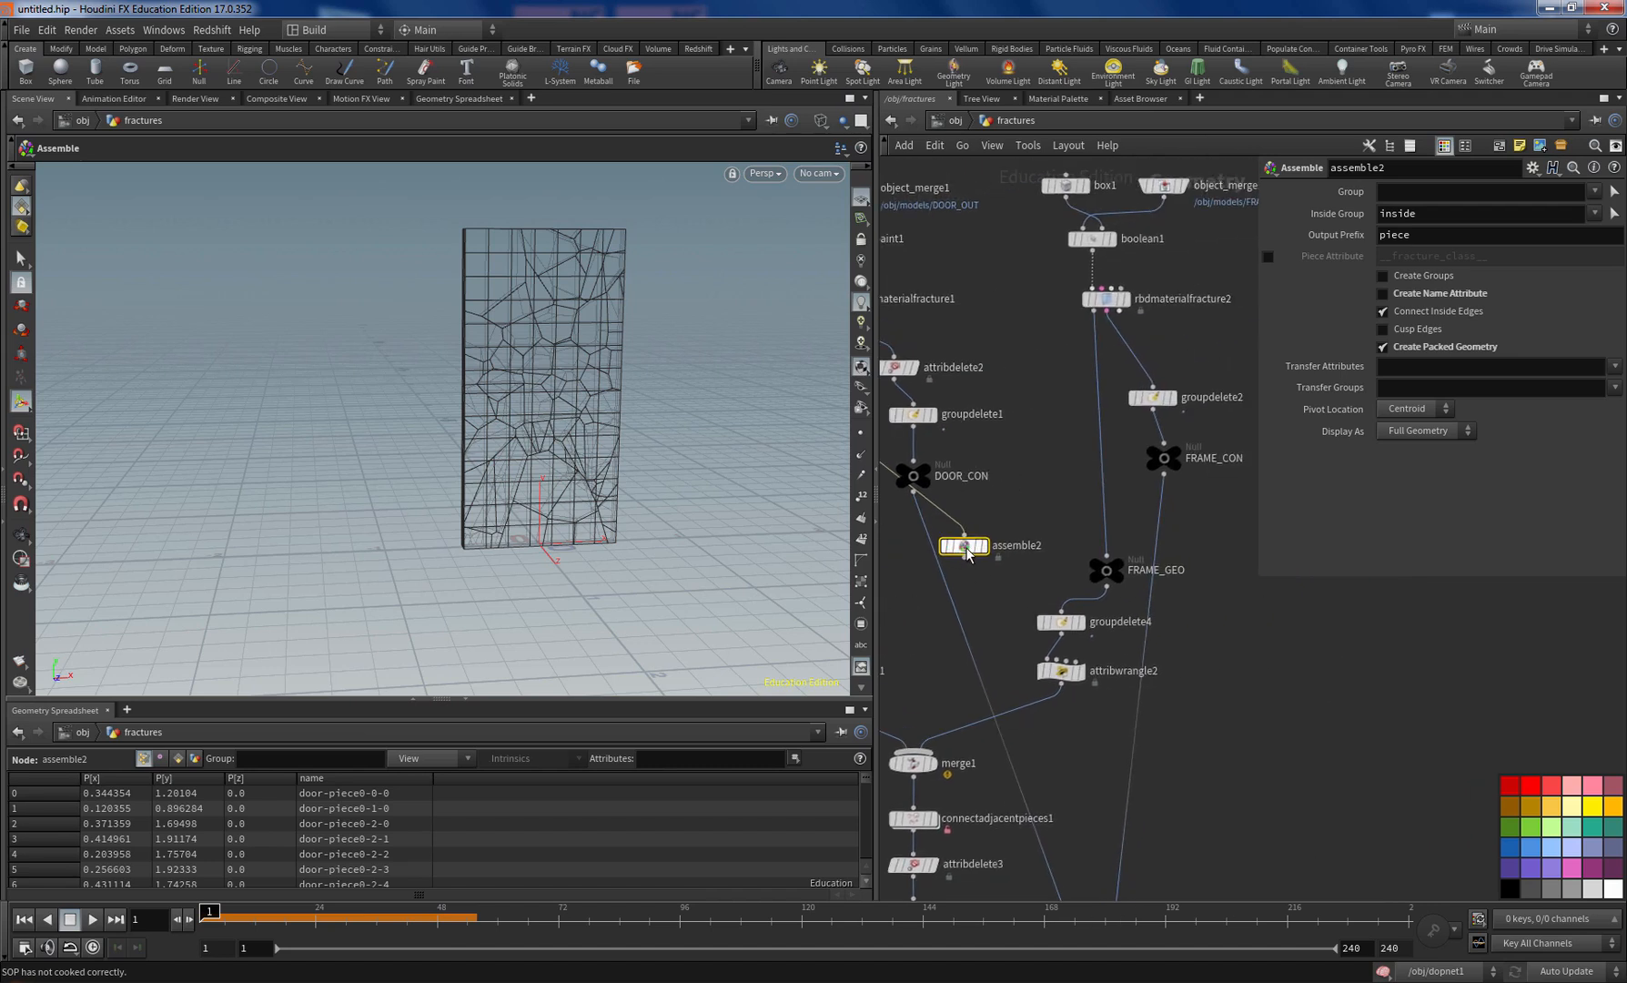
drag(970, 559, 1114, 507)
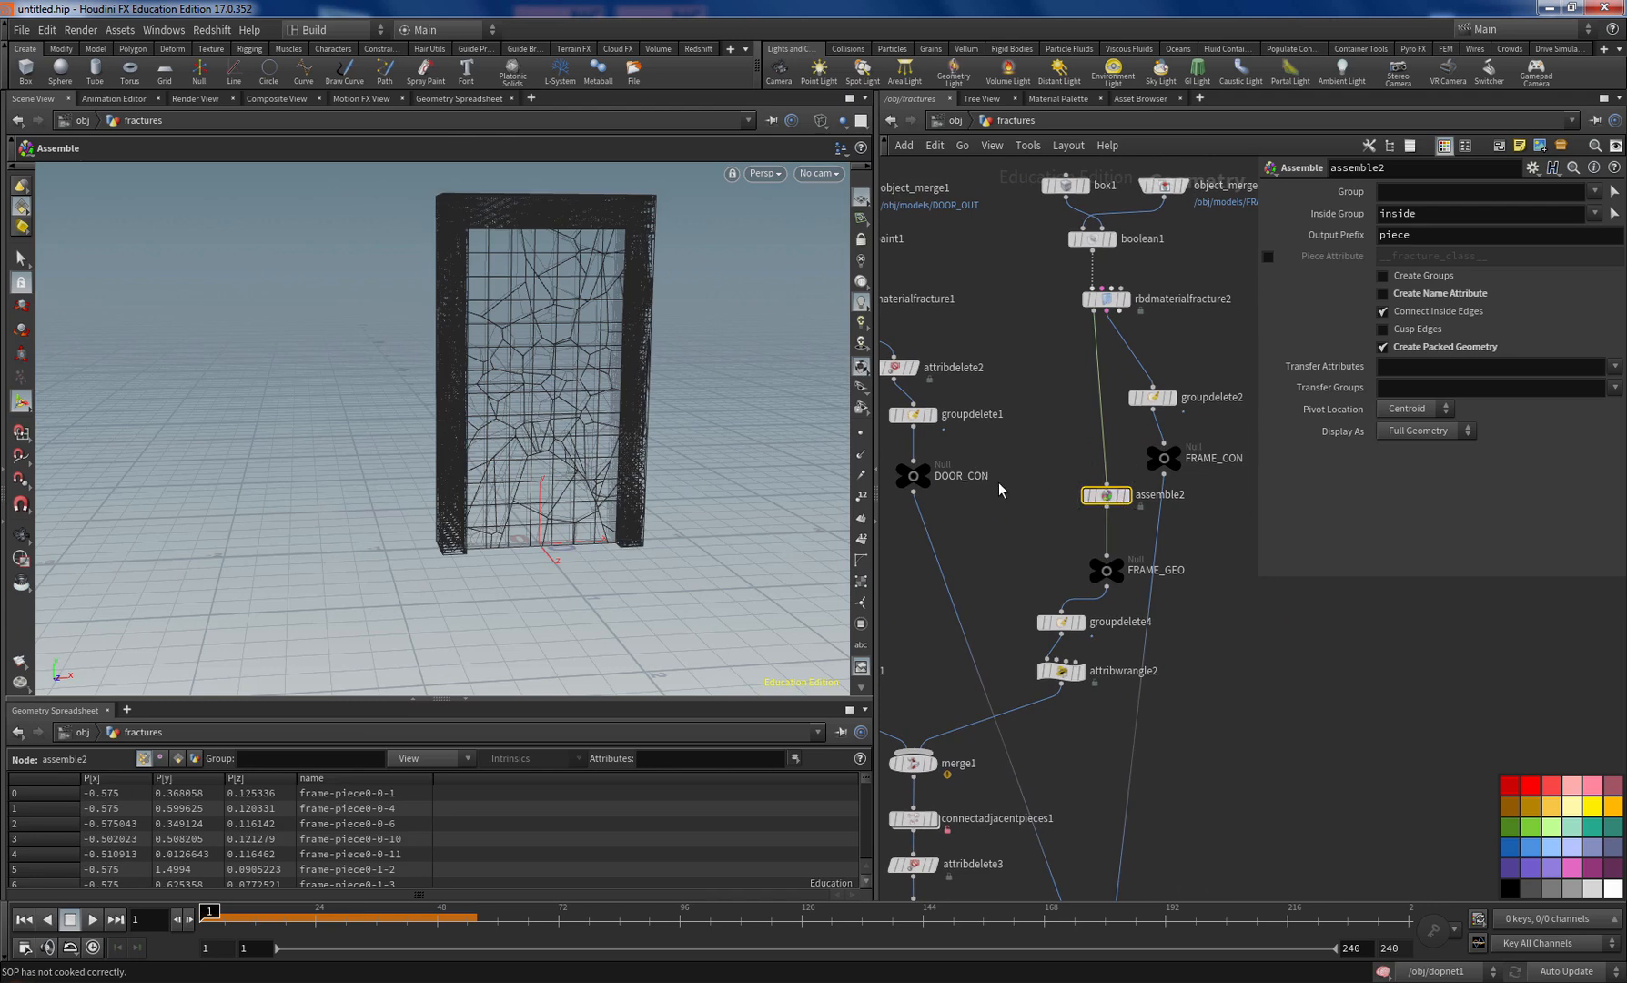
Step: Return to the door branch and select DOOR_GEO to check its point names in the spreadsheet
middle_drag(1020, 508, 1134, 354)
middle_drag(988, 448, 1062, 425)
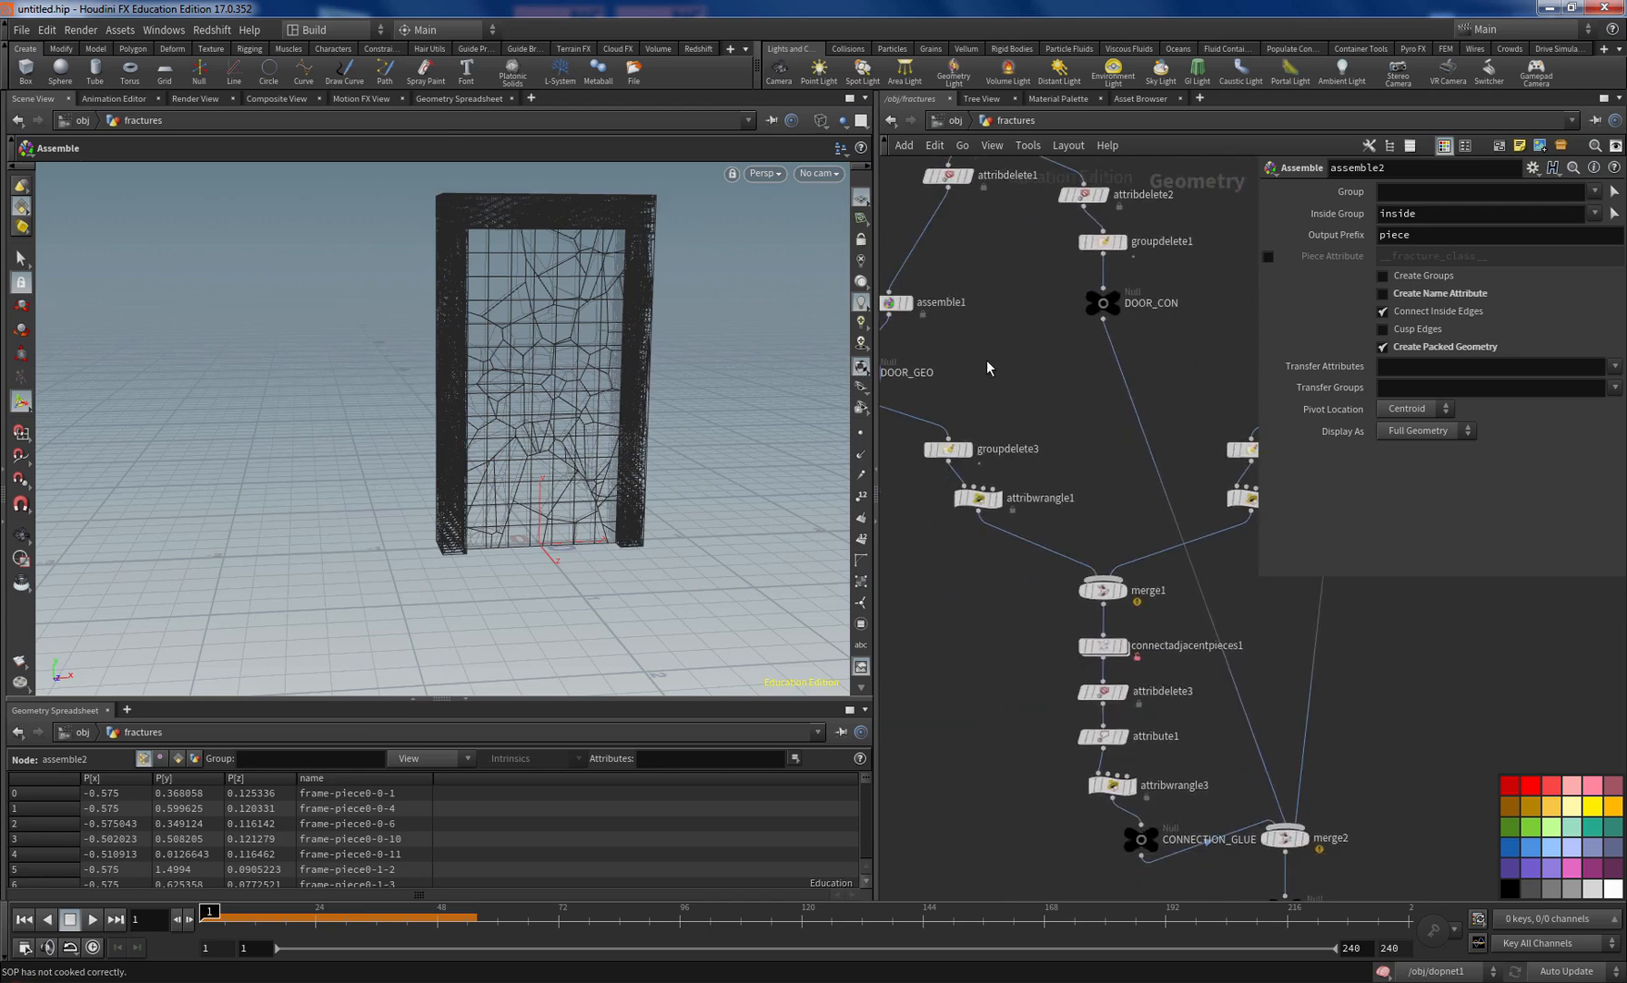
middle_drag(983, 362, 1081, 370)
click(960, 380)
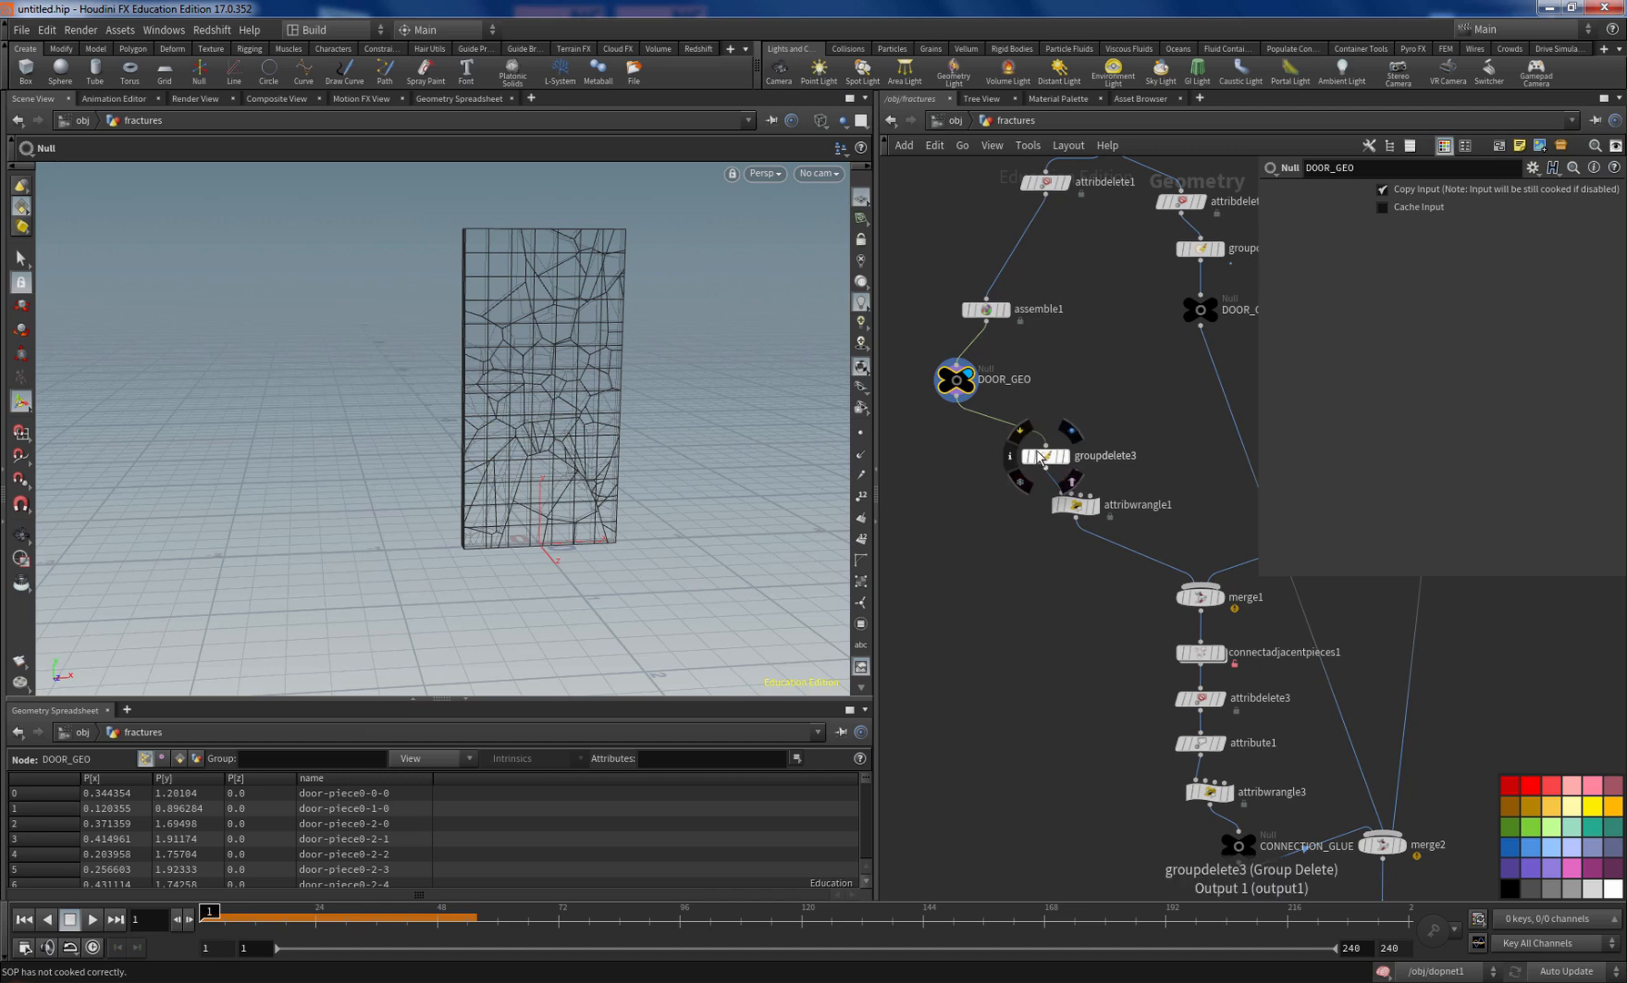
Step: Display attribwrangle1, merge1 and connectadjacentpieces1 one after another to examine how the packed door affects the door-to-frame connections
middle_drag(1128, 498, 1054, 457)
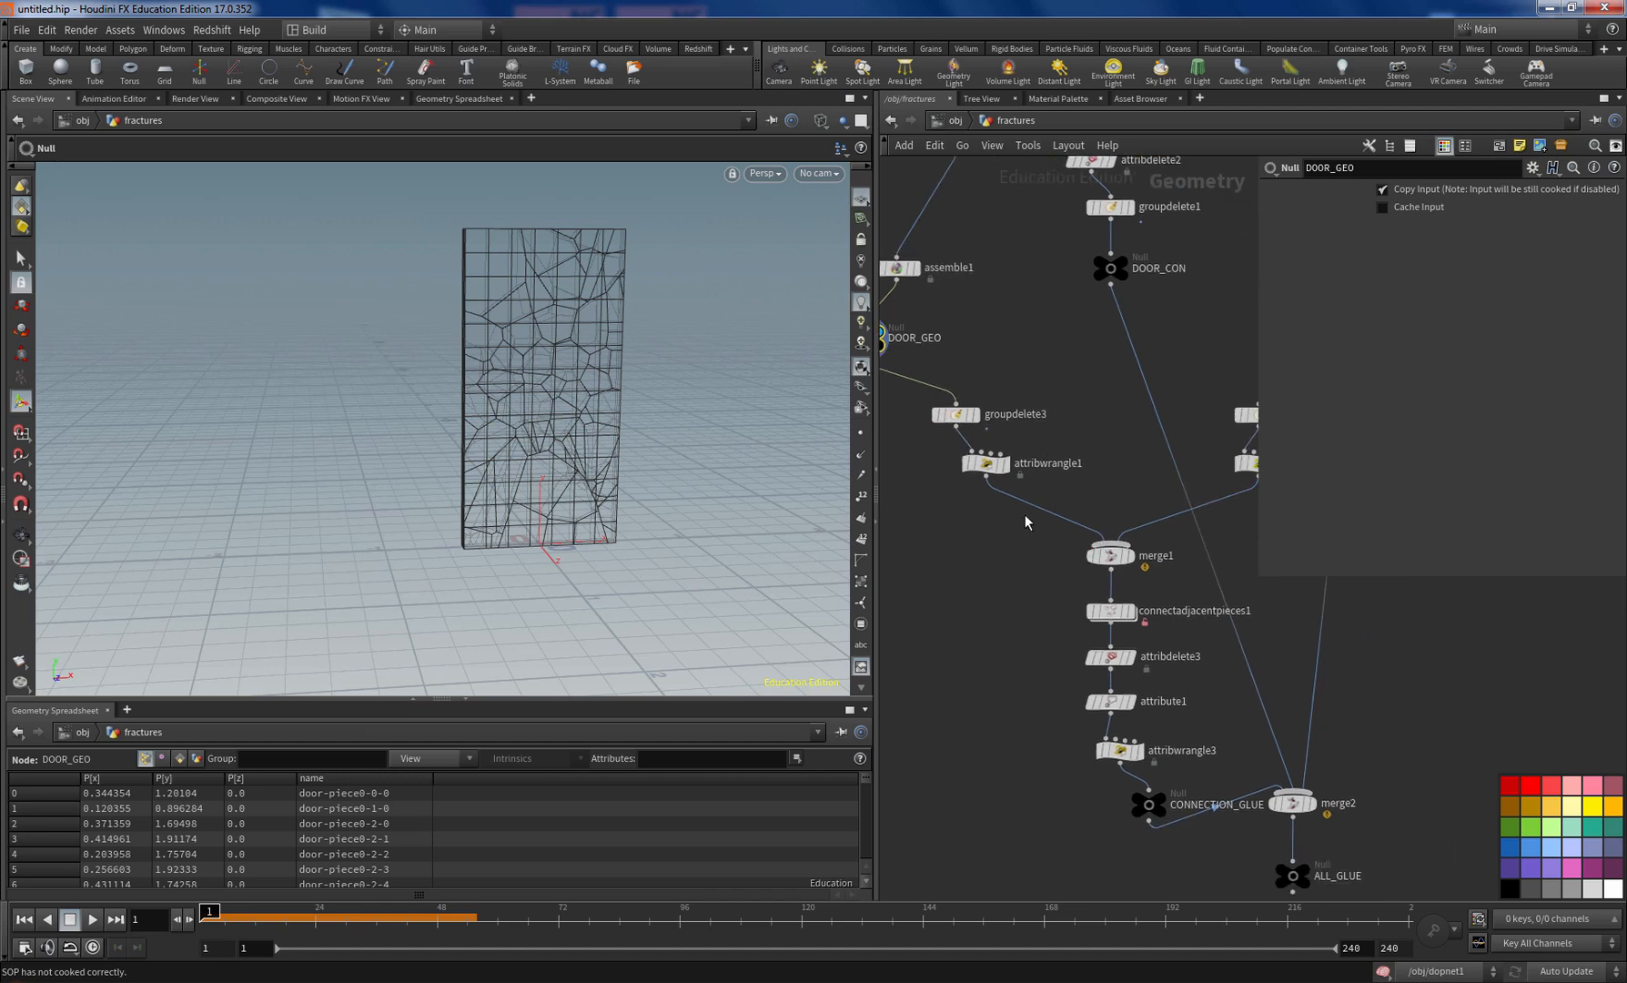
click(1007, 468)
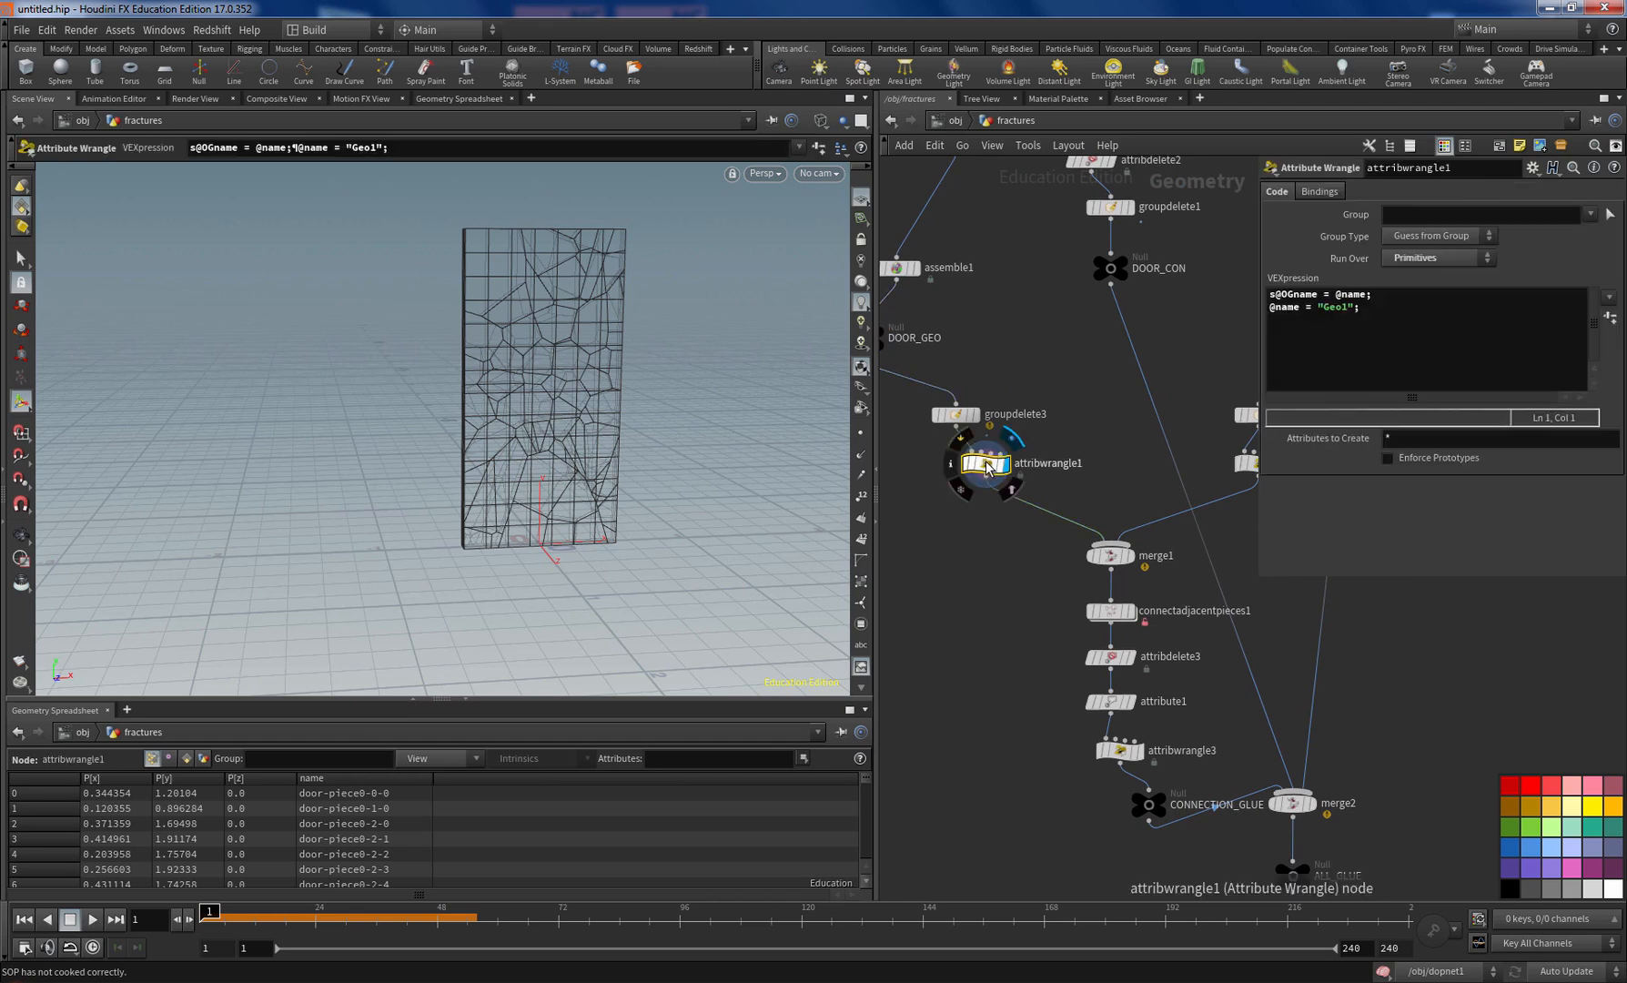
click(1131, 558)
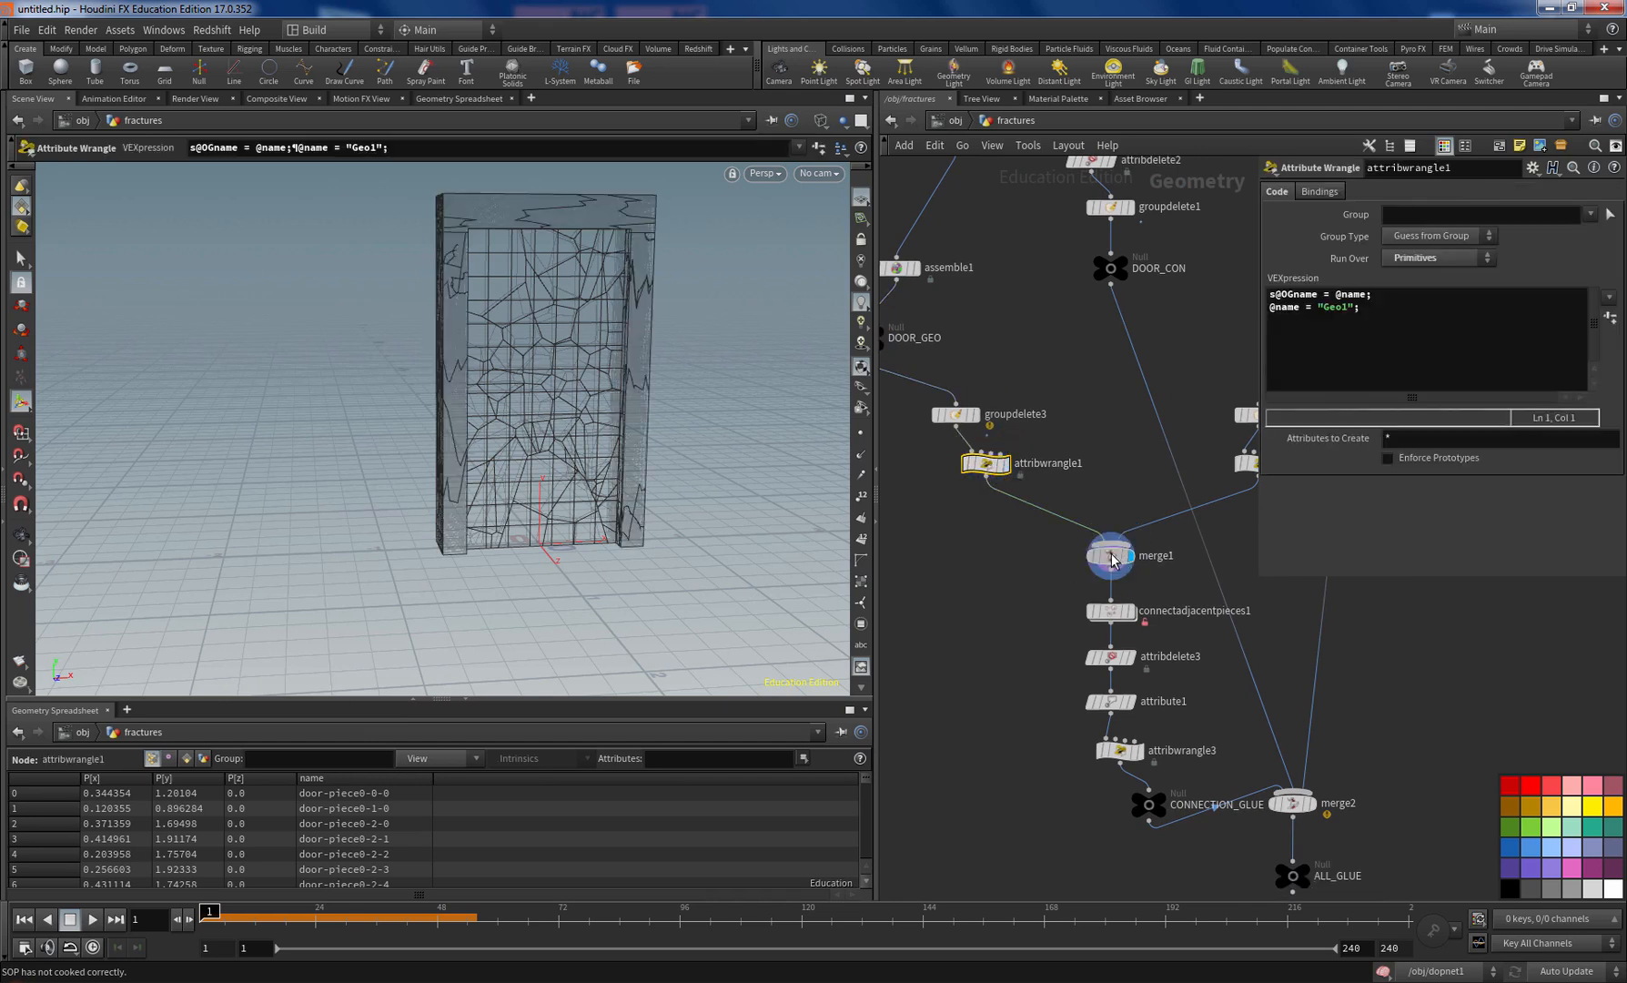
click(1131, 612)
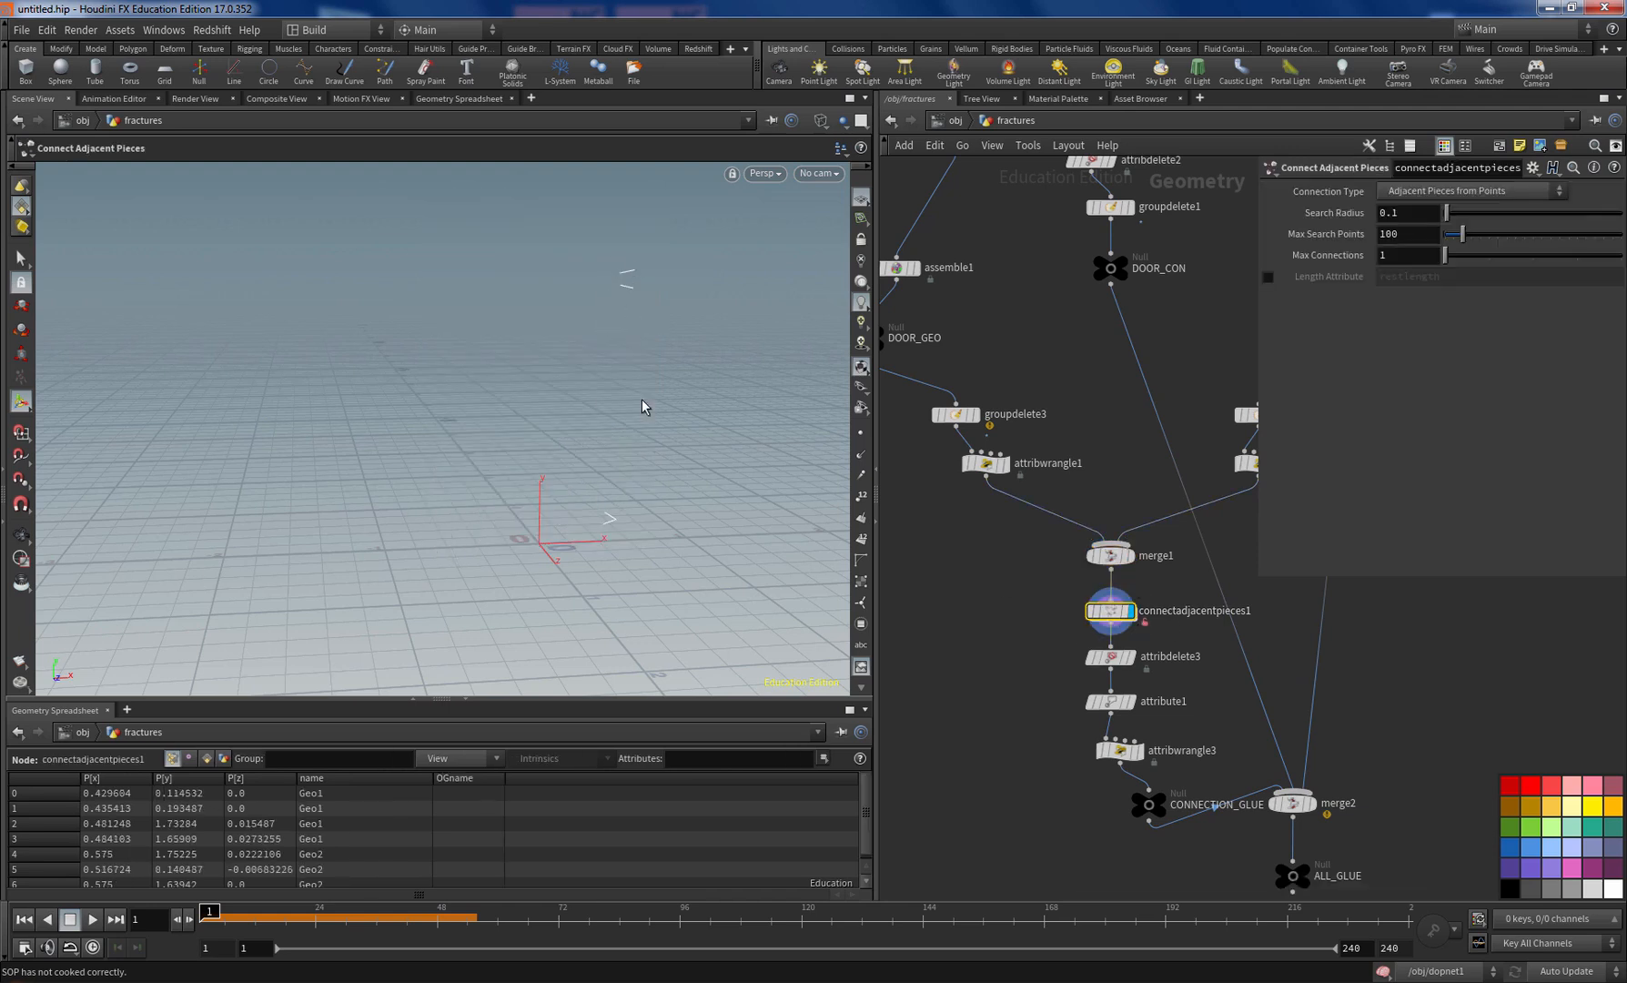
Step: Move assemble1 and DOOR_GEO aside and wire attribdelete1 directly into groupdelete3 so the connection branch uses unpacked door geometry
middle_drag(929, 496, 998, 542)
drag(1005, 384, 959, 383)
drag(970, 453, 949, 452)
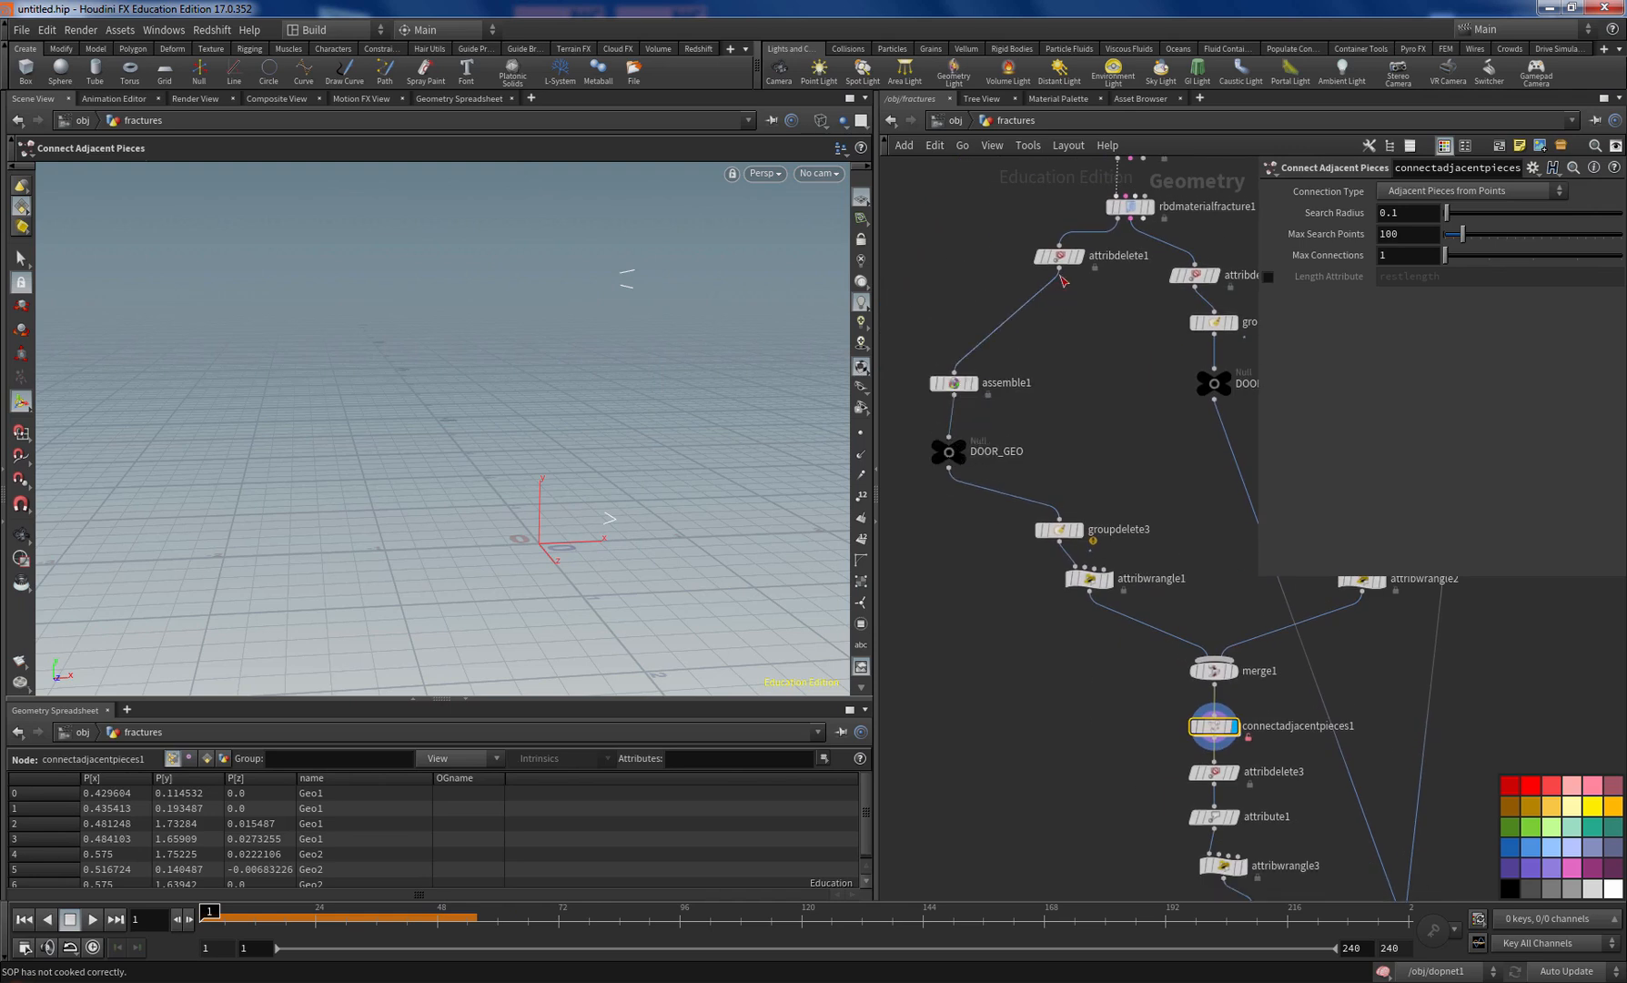
click(1059, 268)
click(1061, 520)
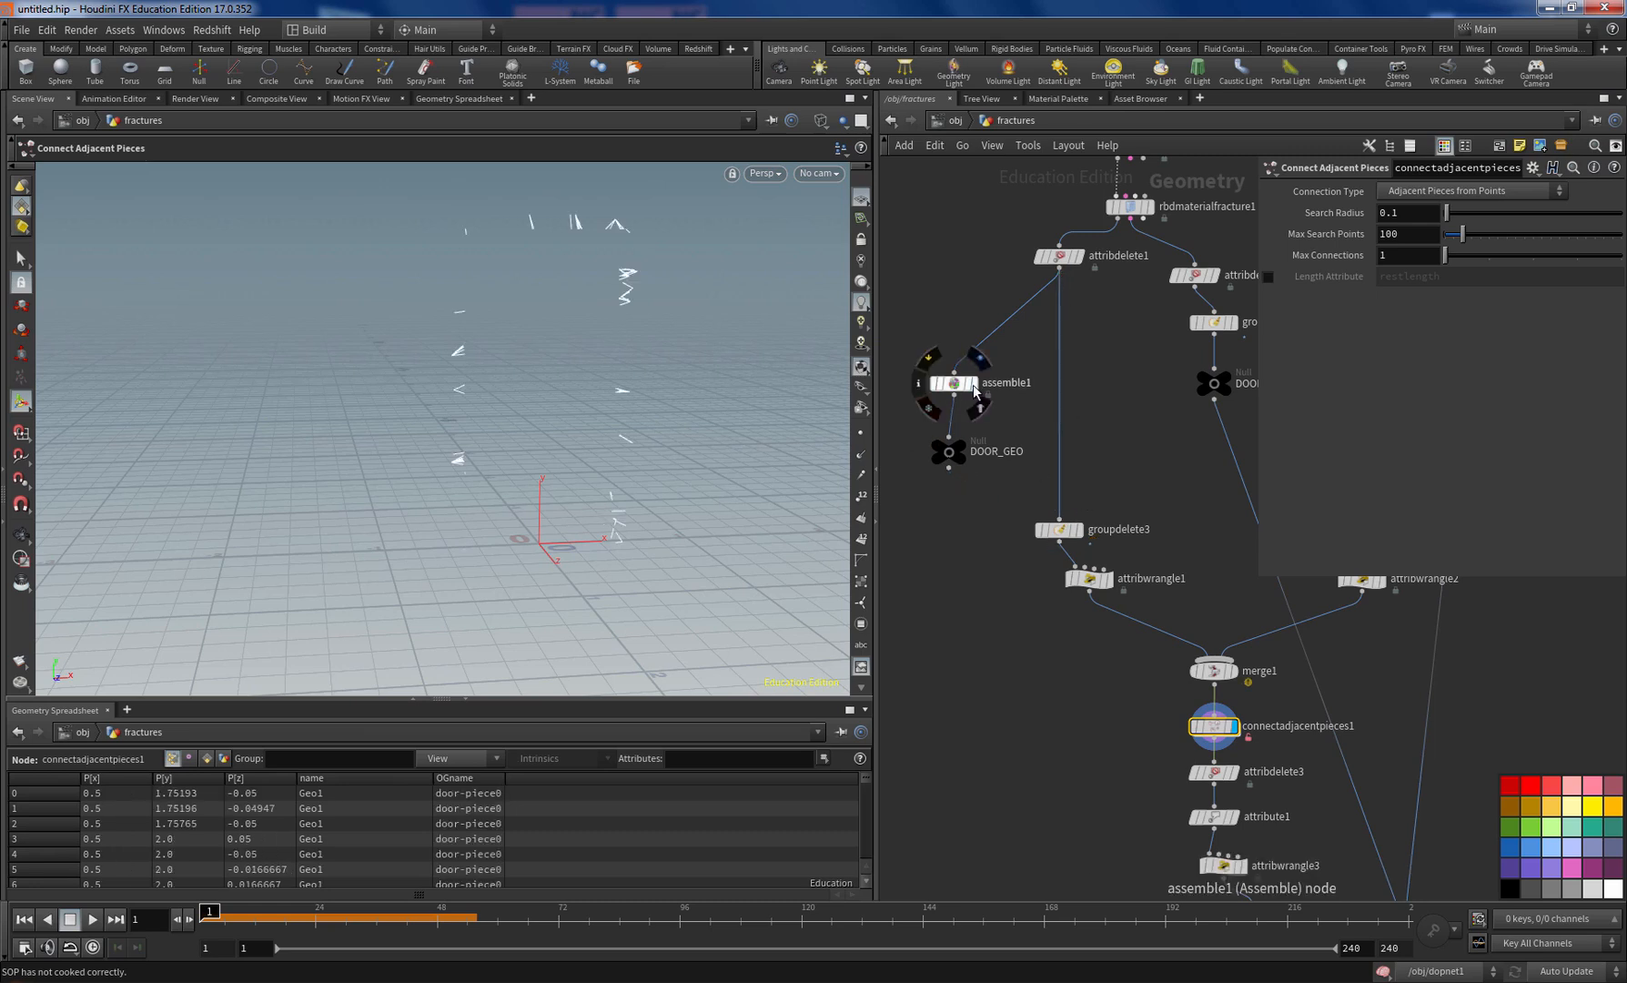
Step: Wire rbdmaterialfracture2's geometry output directly into groupdelete4, bypassing assemble2 and FRAME_GEO
middle_drag(1147, 520, 918, 511)
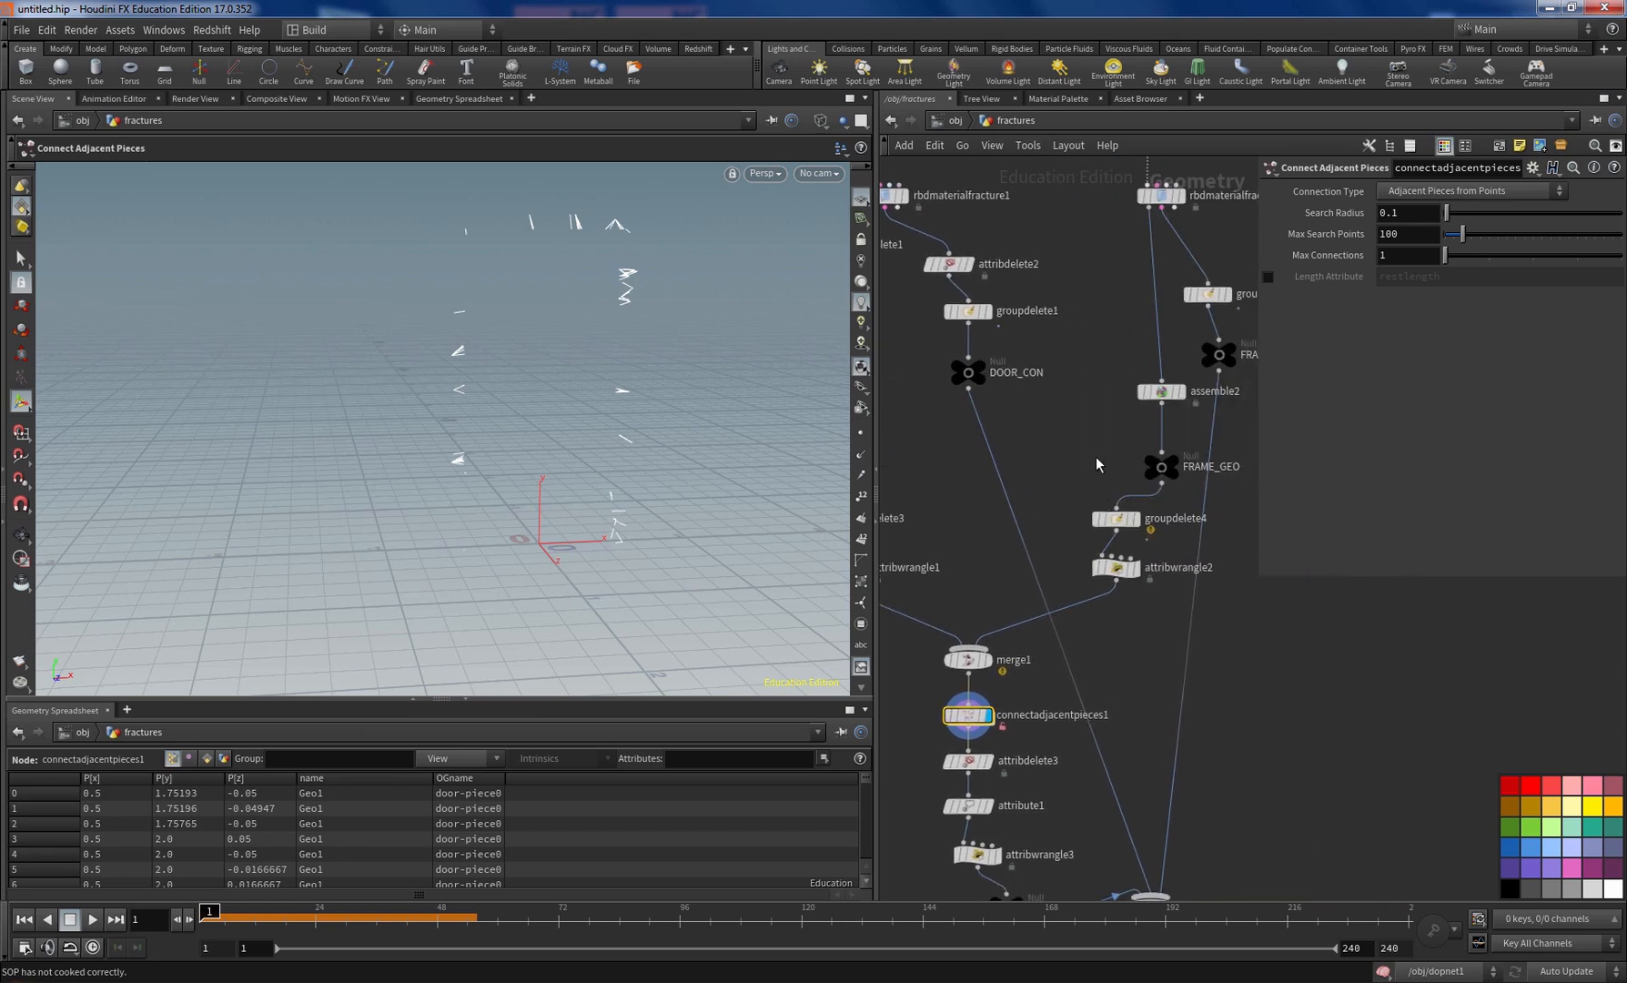
click(1094, 212)
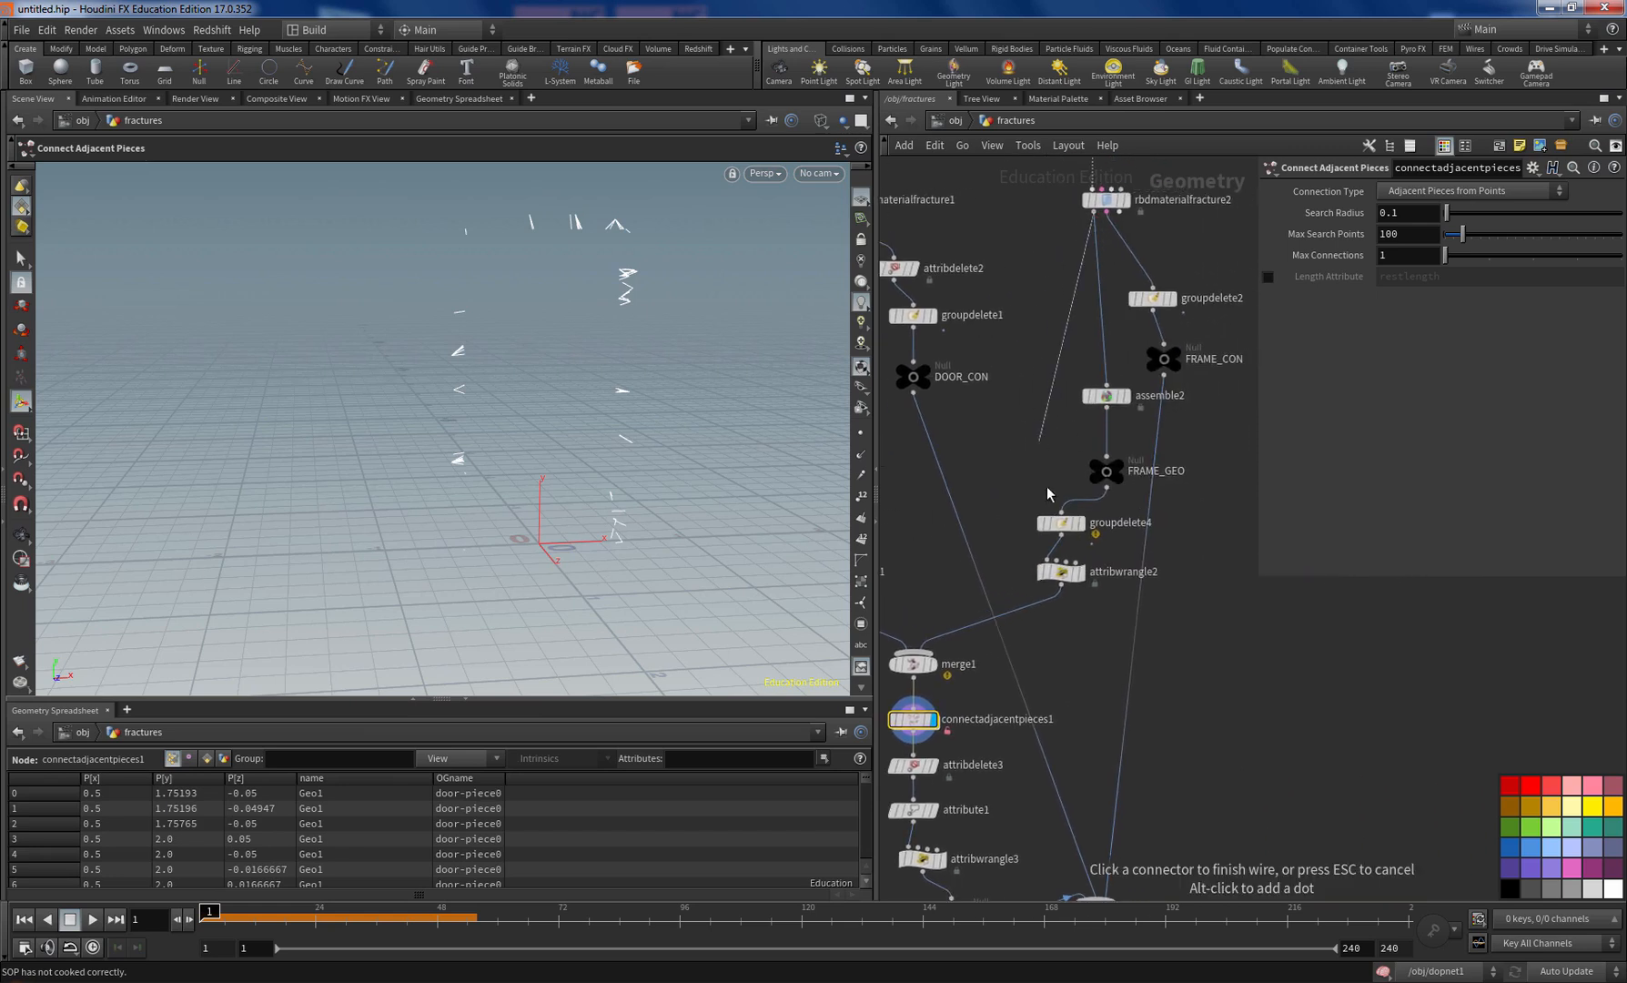
click(1053, 512)
middle_drag(889, 646, 924, 585)
middle_drag(977, 856, 1038, 751)
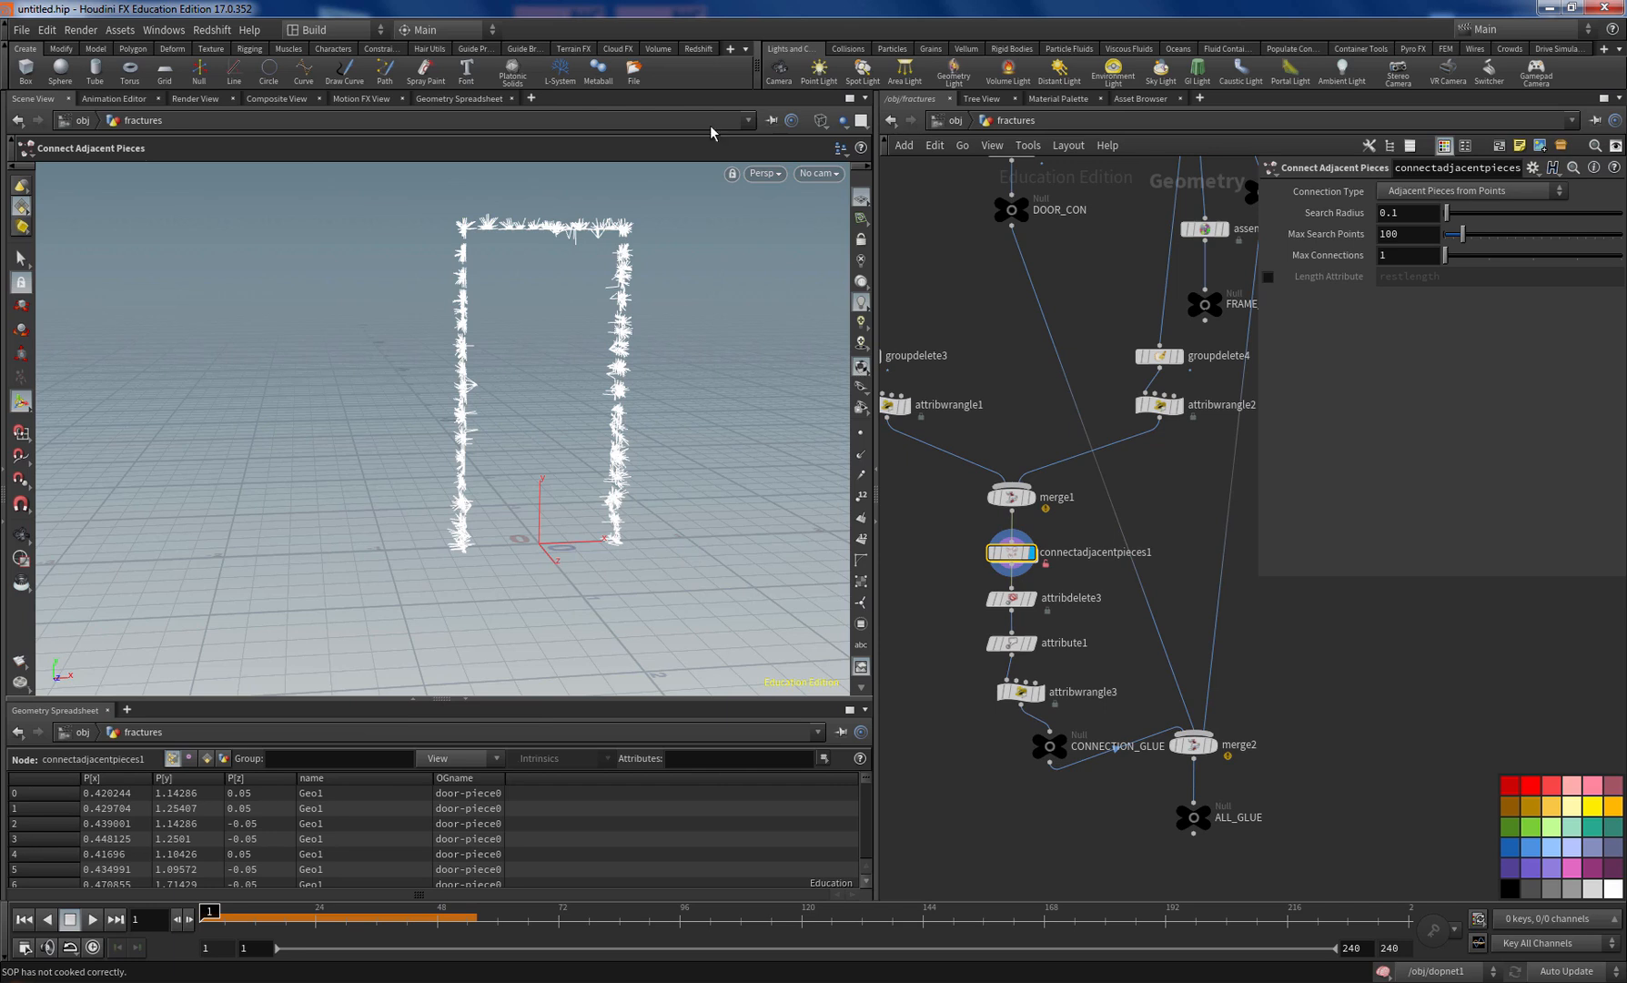
Step: Open the dopnet1 network and check the sphere object's SOP path
click(950, 120)
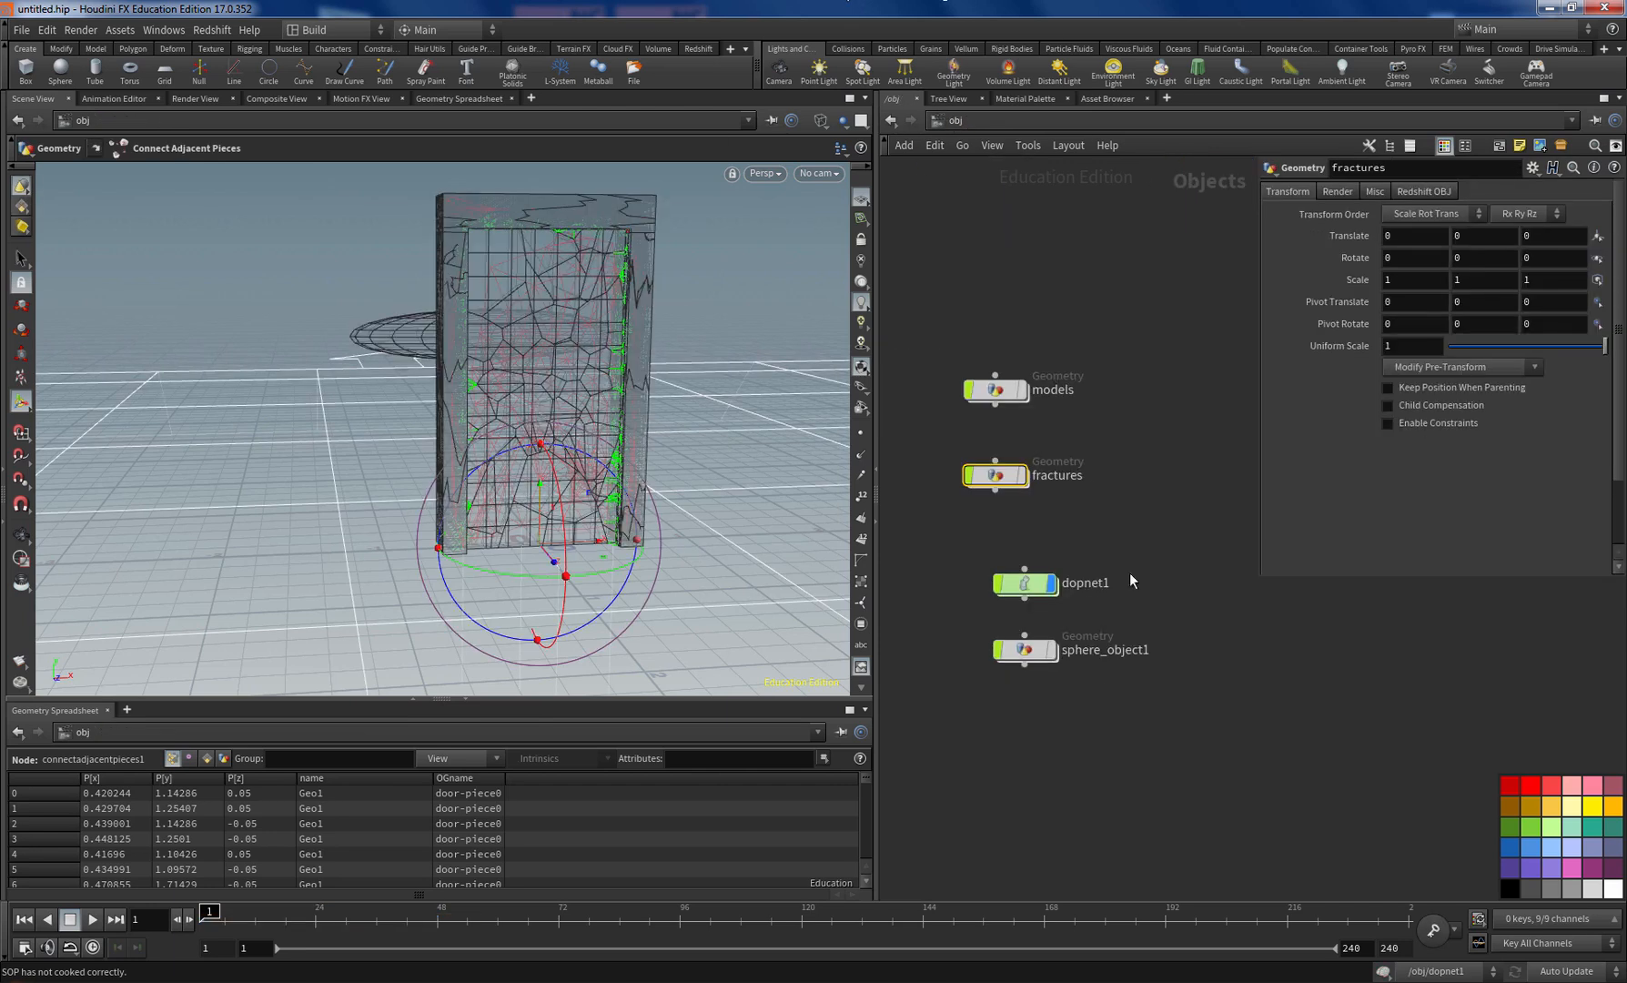
double_click(1025, 583)
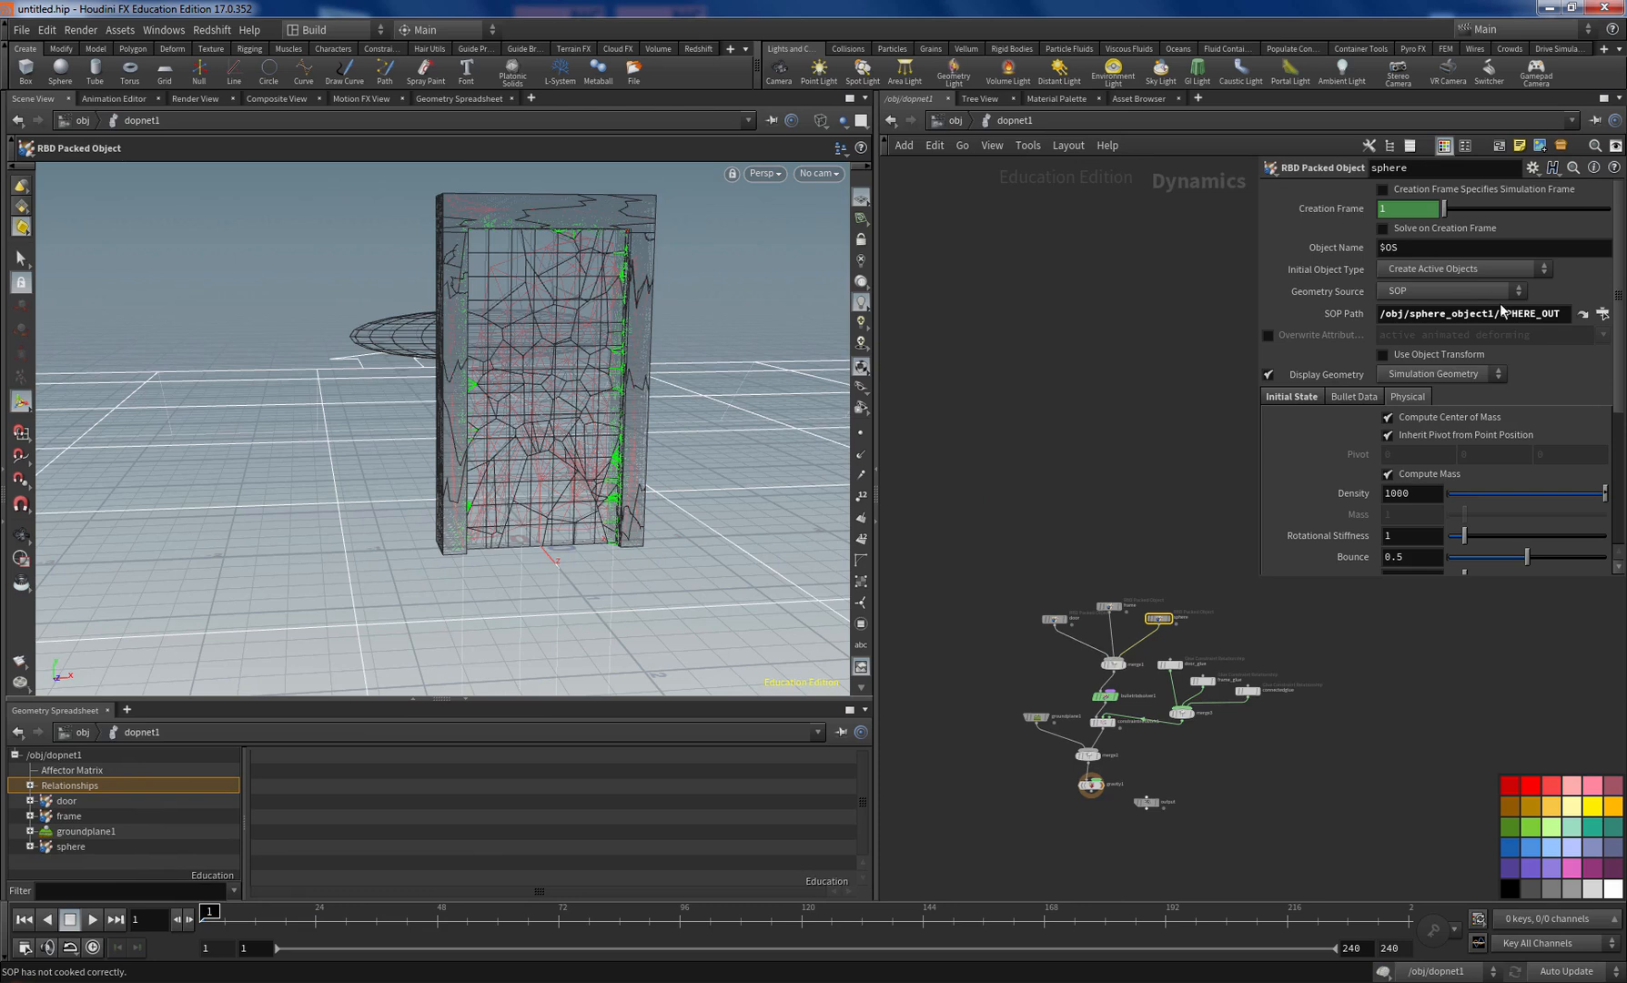
drag(1502, 313, 1562, 315)
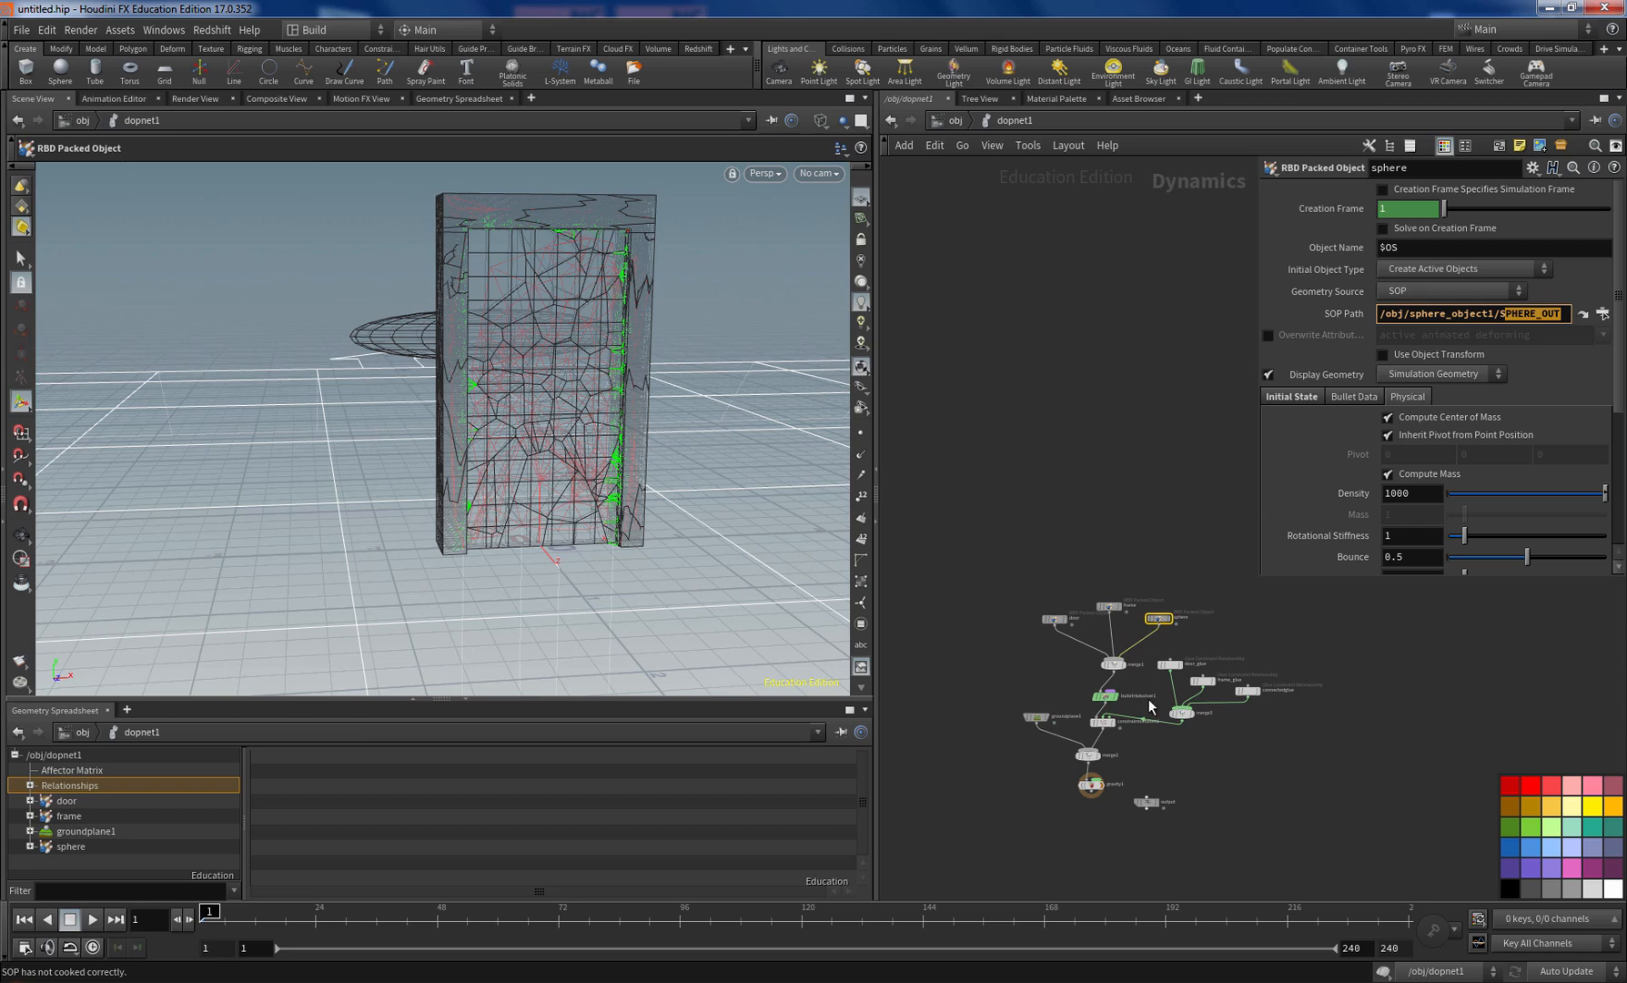
scroll(1118, 728, up, 4)
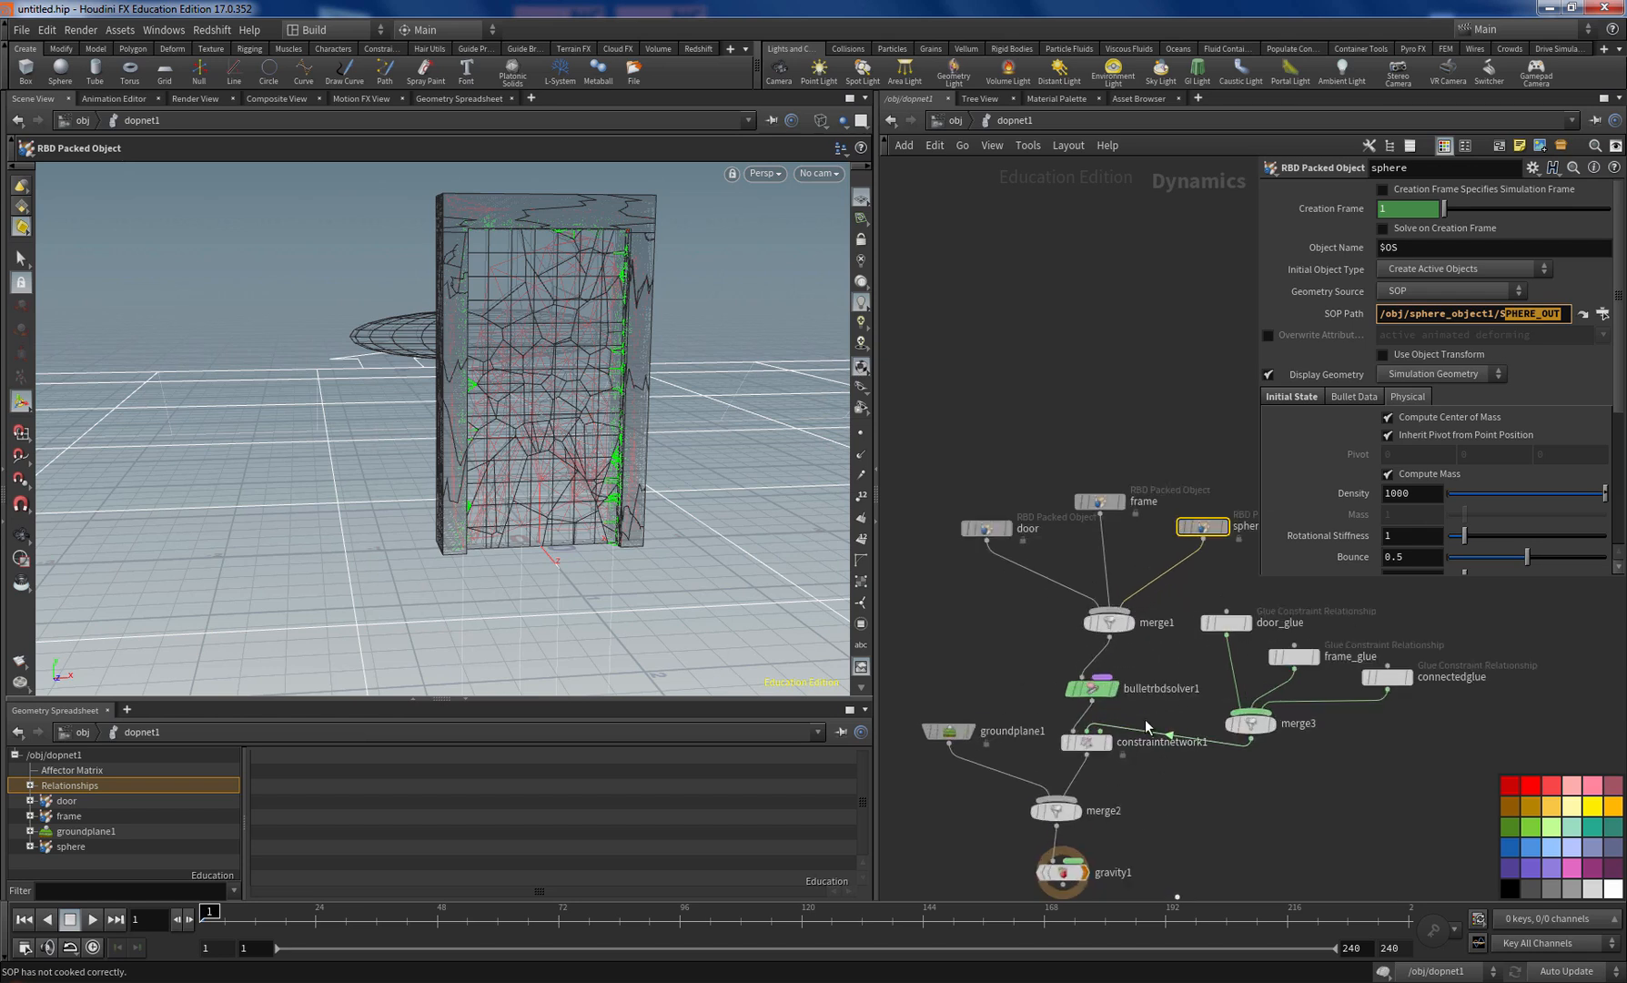
Step: Disconnect merge3 from constraintnetwork1 and take constraintnetwork1 out of the chain between the bullet solver and merge2
text(y)
drag(1150, 693, 1160, 728)
text(yyyyyyyyy)
key(BackSpace)
key(BackSpace)
key(BackSpace)
key(BackSpace)
key(BackSpace)
key(BackSpace)
key(BackSpace)
key(BackSpace)
key(Return)
mouse_move(1186, 774)
mouse_down()
mouse_move(1174, 724)
mouse_move(1214, 759)
mouse_move(1200, 774)
mouse_up()
Step: Disconnect frame and sphere from merge1, play the simulation with only the door, and return to frame 1
mouse_move(1095, 744)
middle_drag(1160, 494, 1082, 487)
middle_drag(1101, 577, 1182, 558)
drag(1095, 537, 1126, 541)
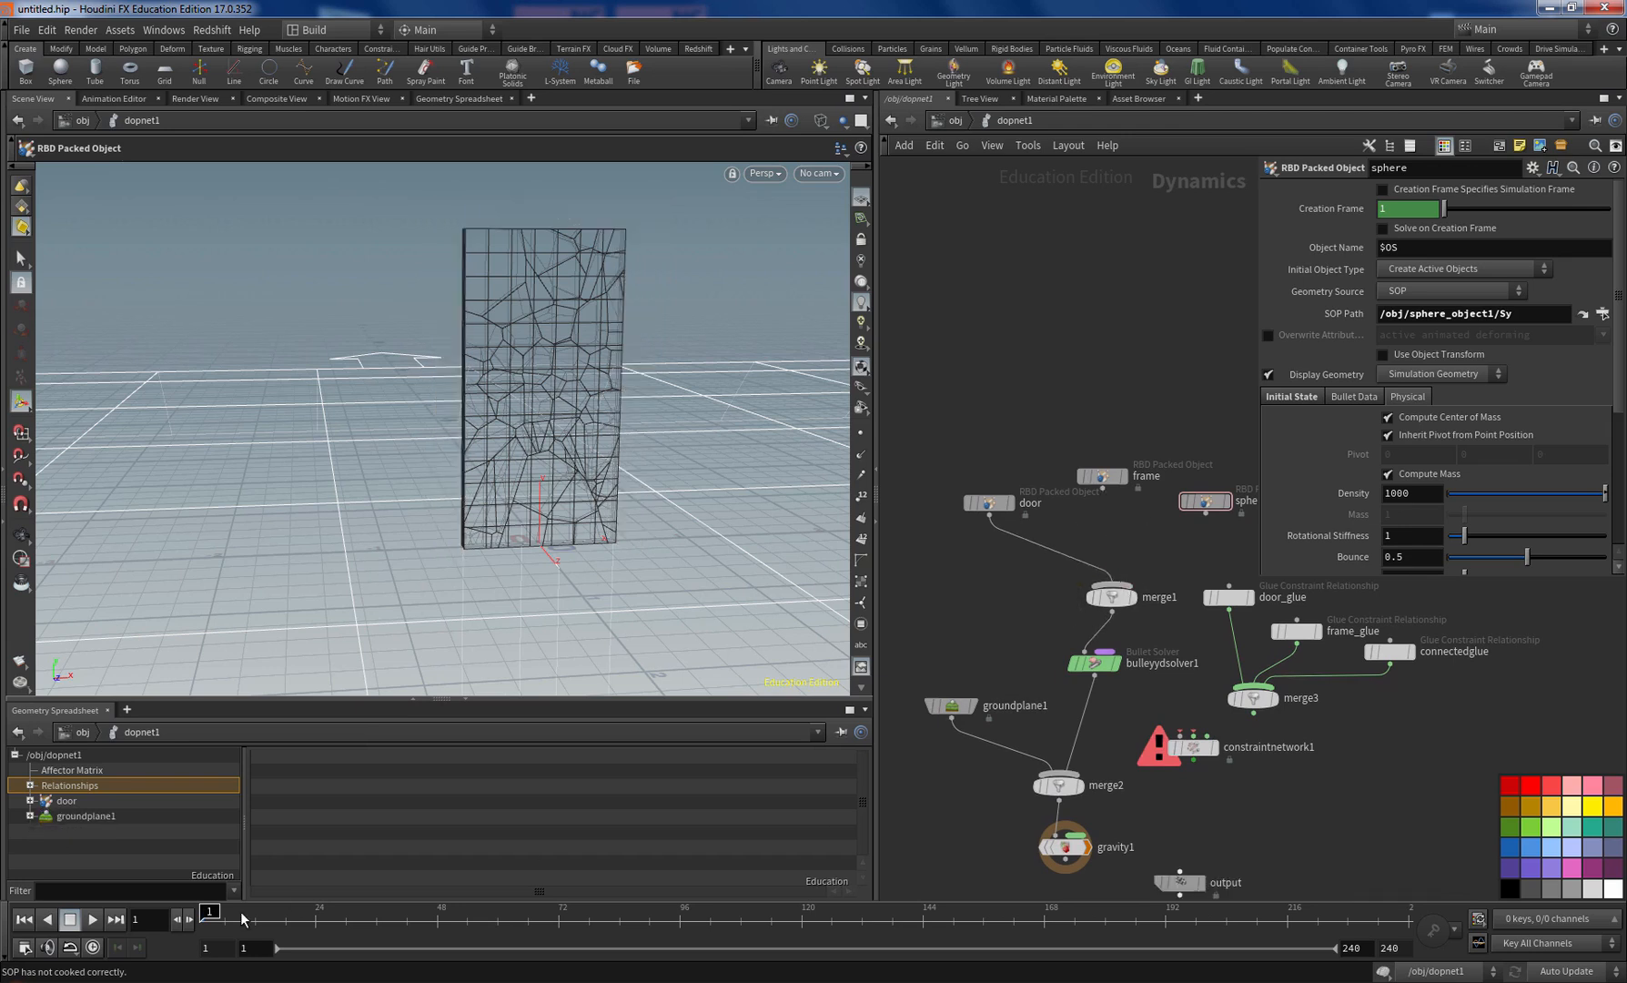
click(92, 919)
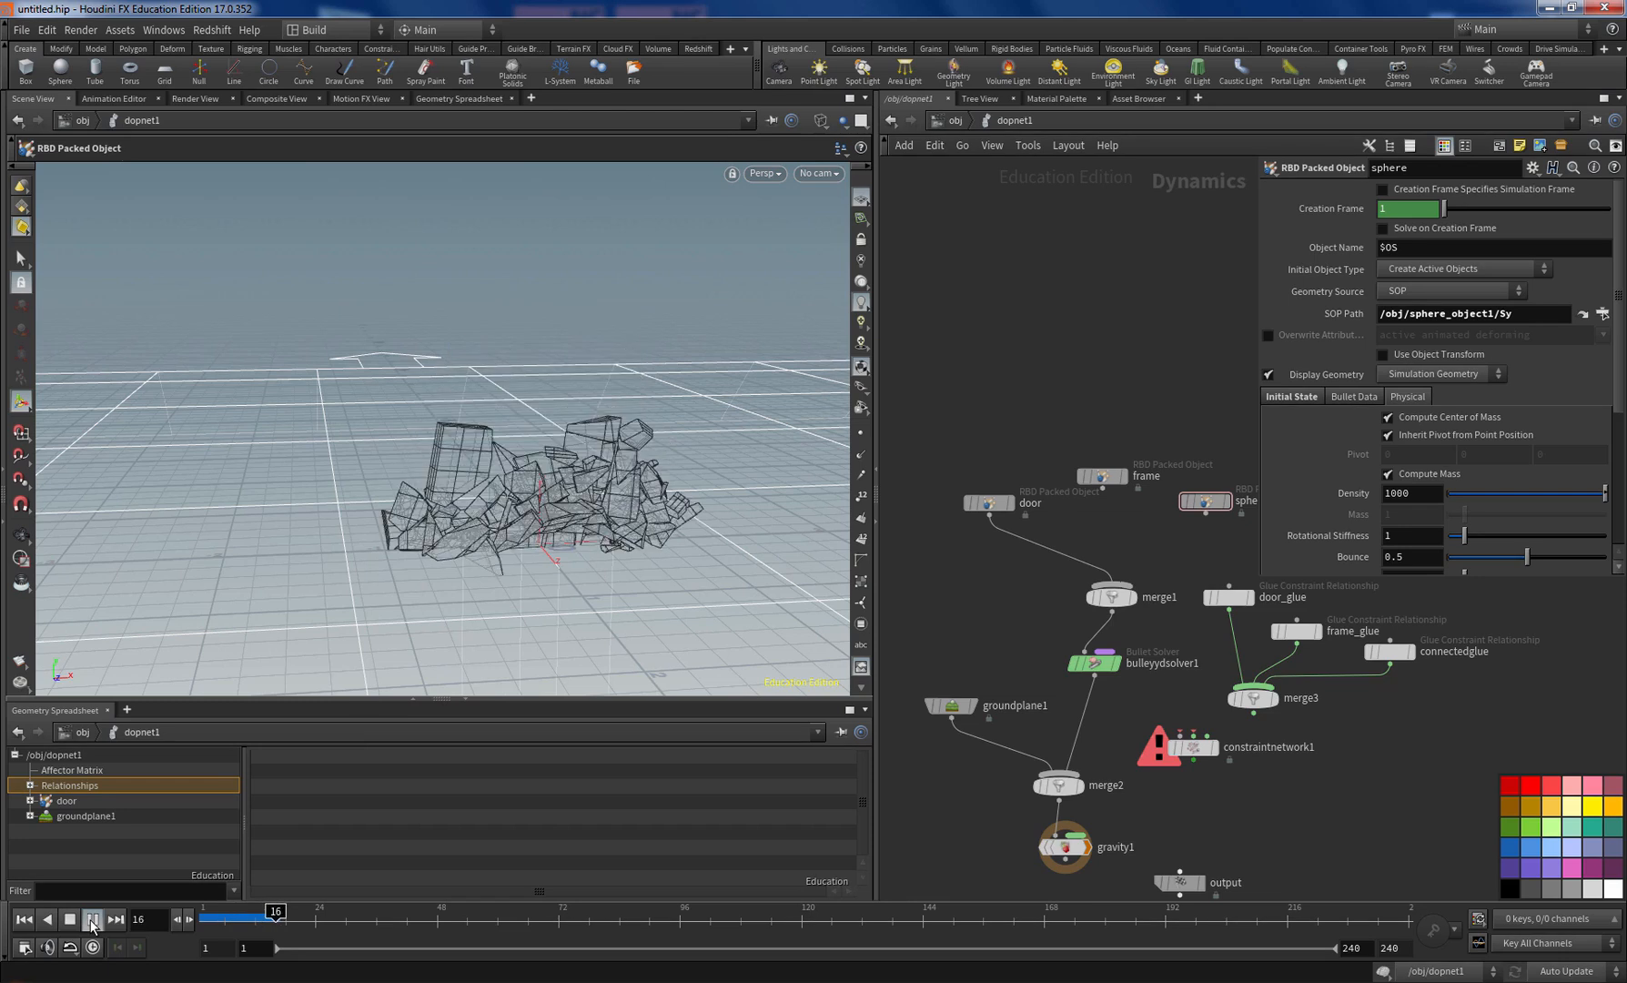
click(24, 920)
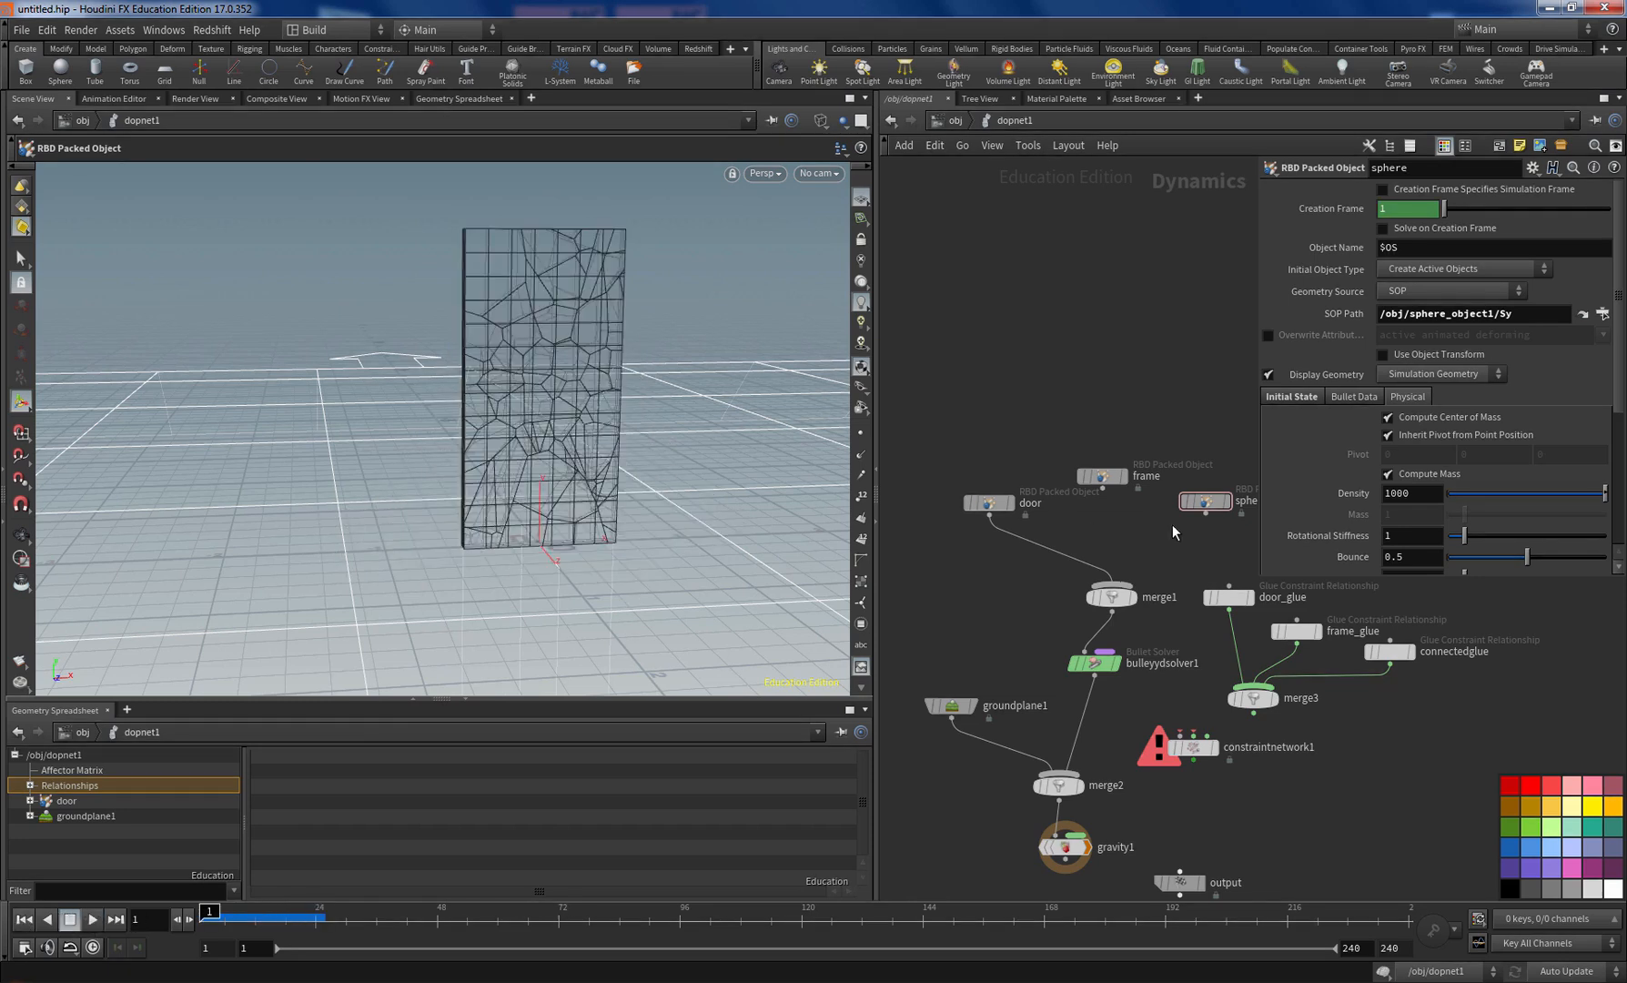
Step: Reconnect frame to merge1, play the simulation of door and frame without constraints, and return to frame 1
click(1102, 488)
click(1111, 585)
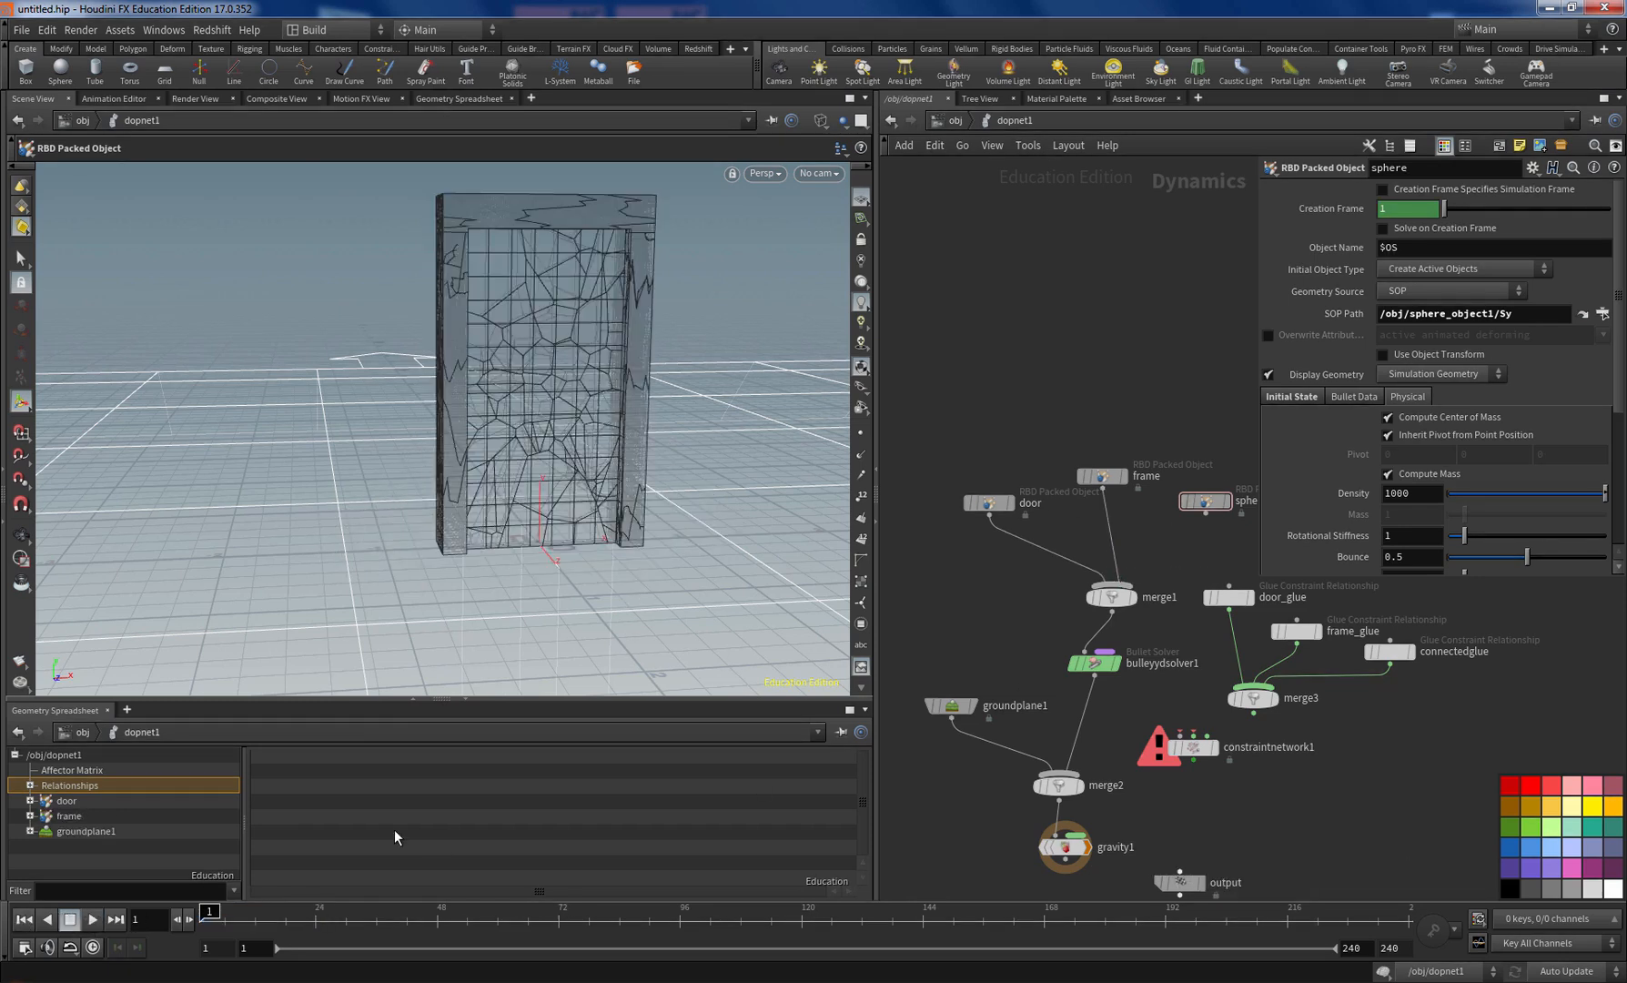
click(91, 920)
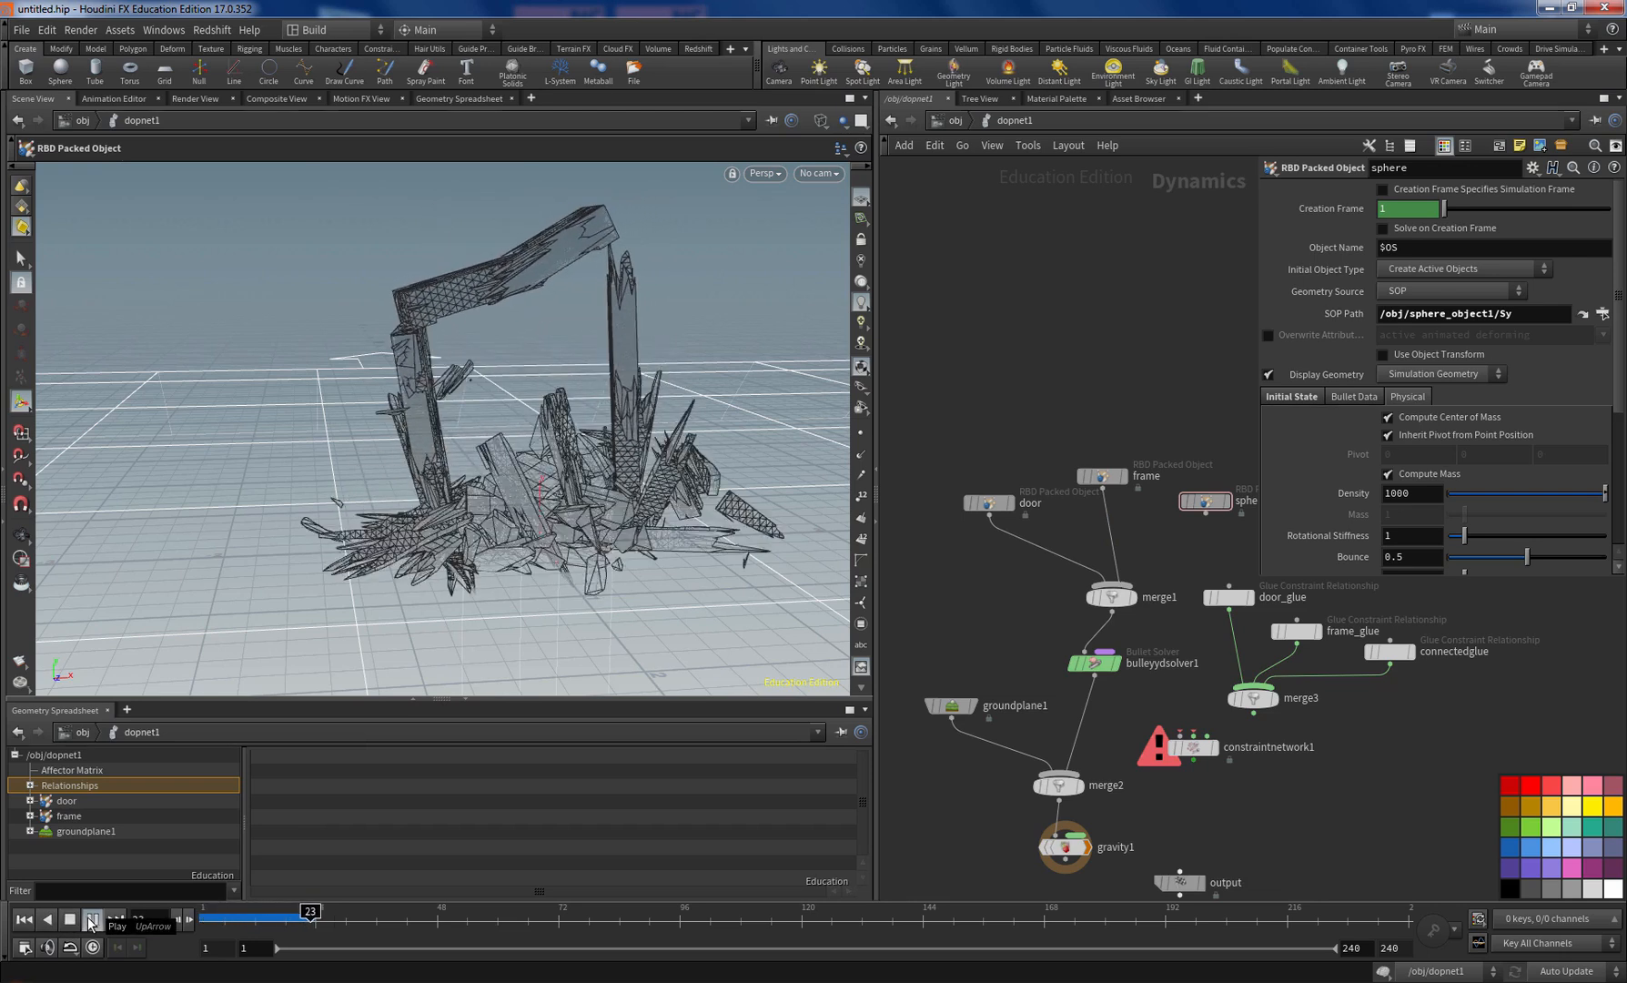
click(70, 920)
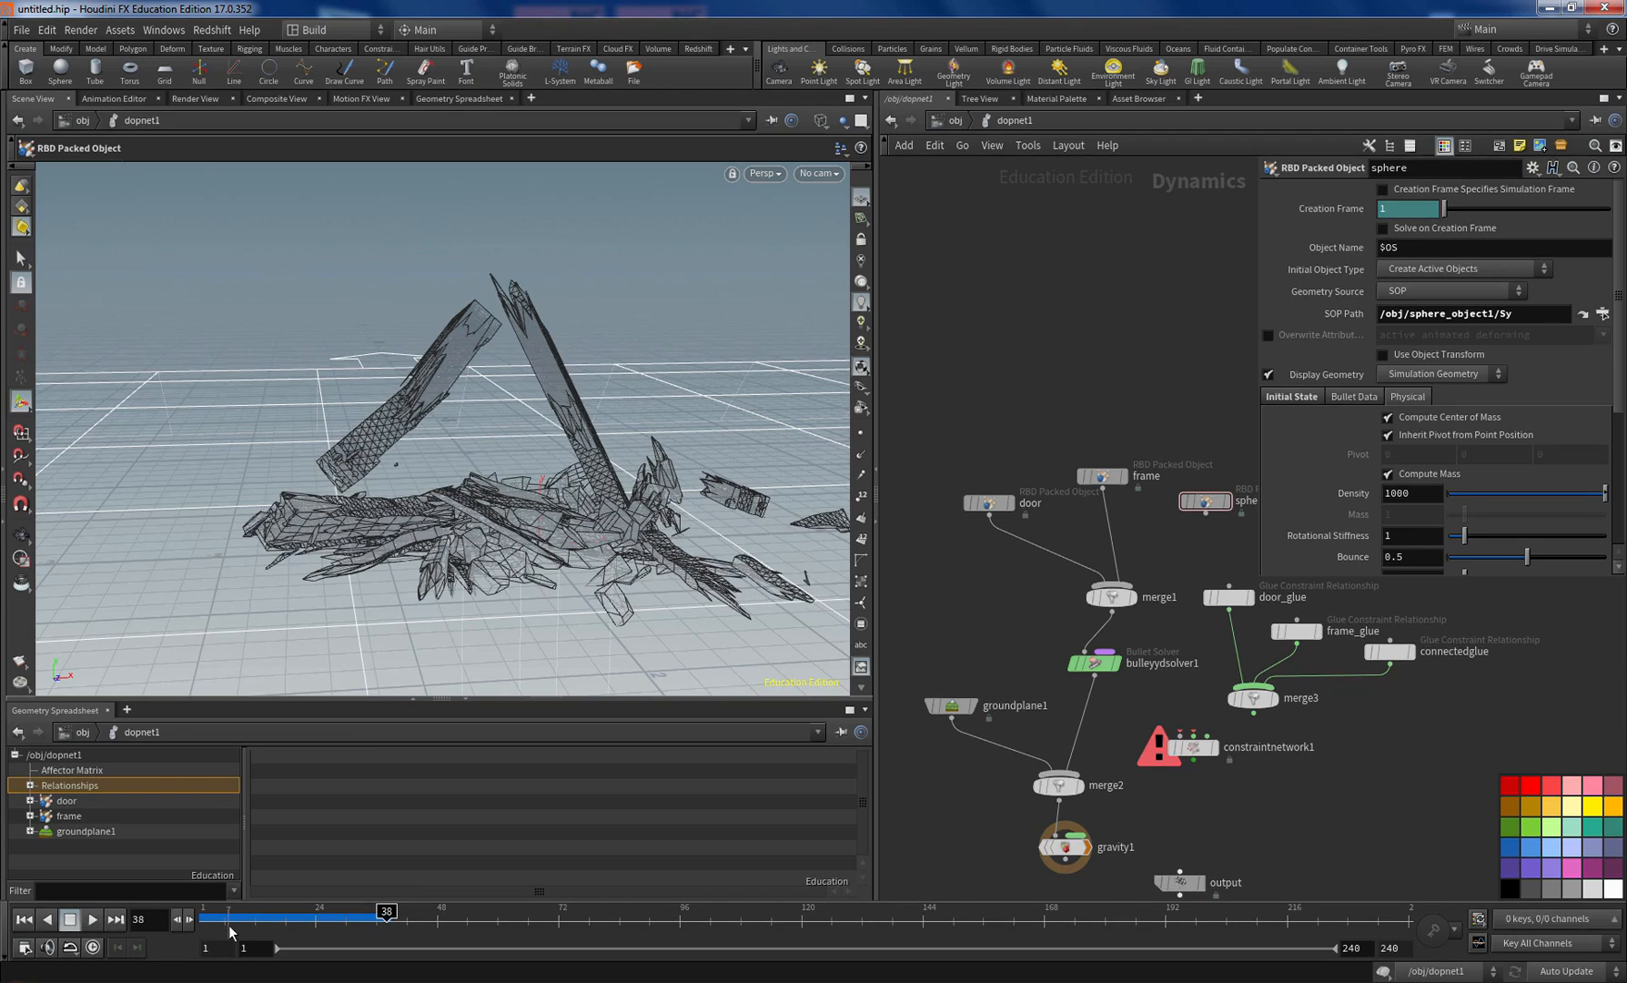
click(23, 920)
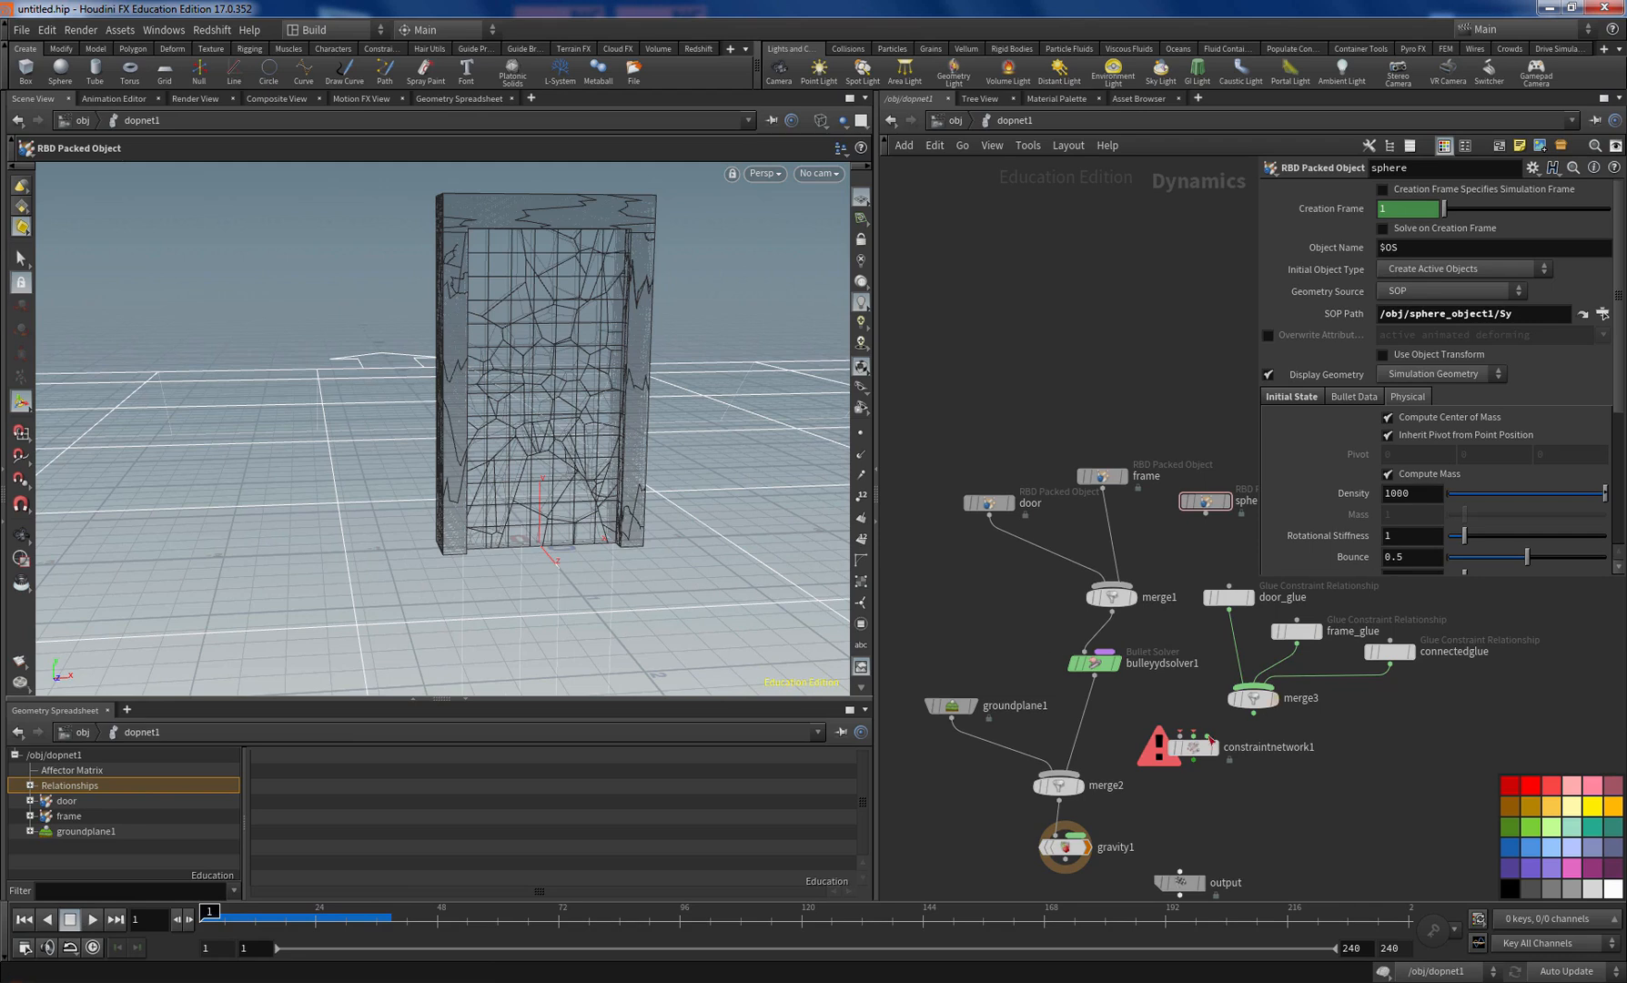
Step: Insert constraintnetwork1 between the bullet solver and merge2, and check the ALL_GLUE node in its SOP path
drag(1201, 754, 1095, 730)
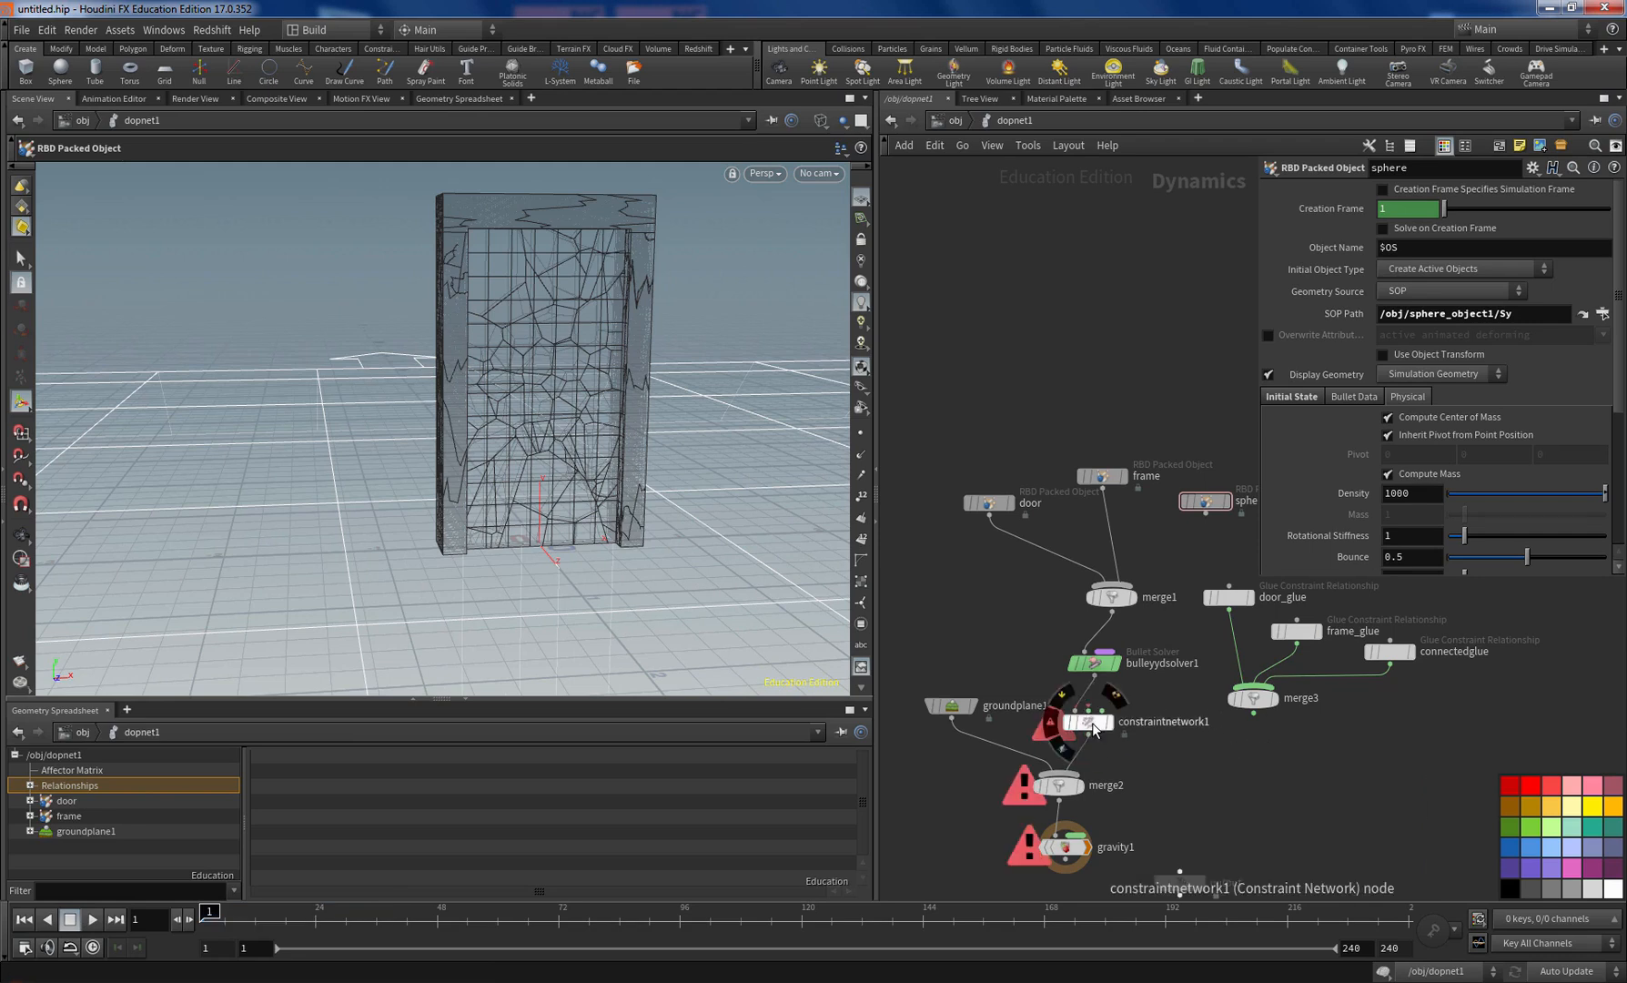
click(1095, 730)
drag(1539, 236, 1474, 239)
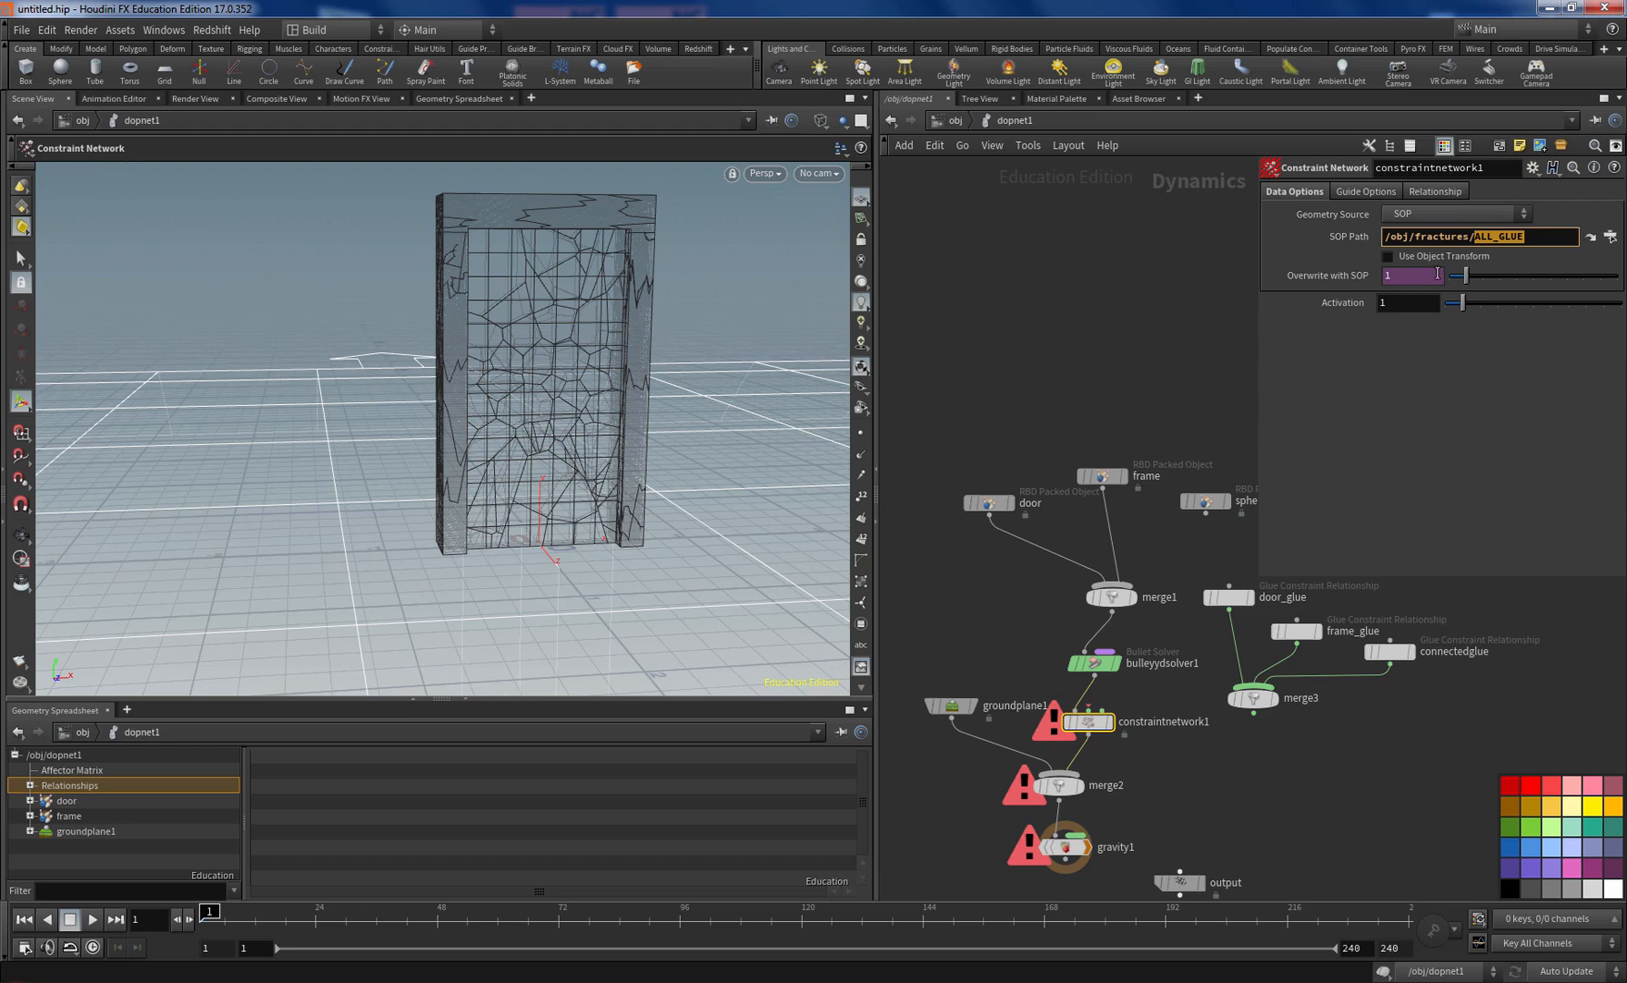
click(1478, 236)
drag(1474, 236, 1524, 240)
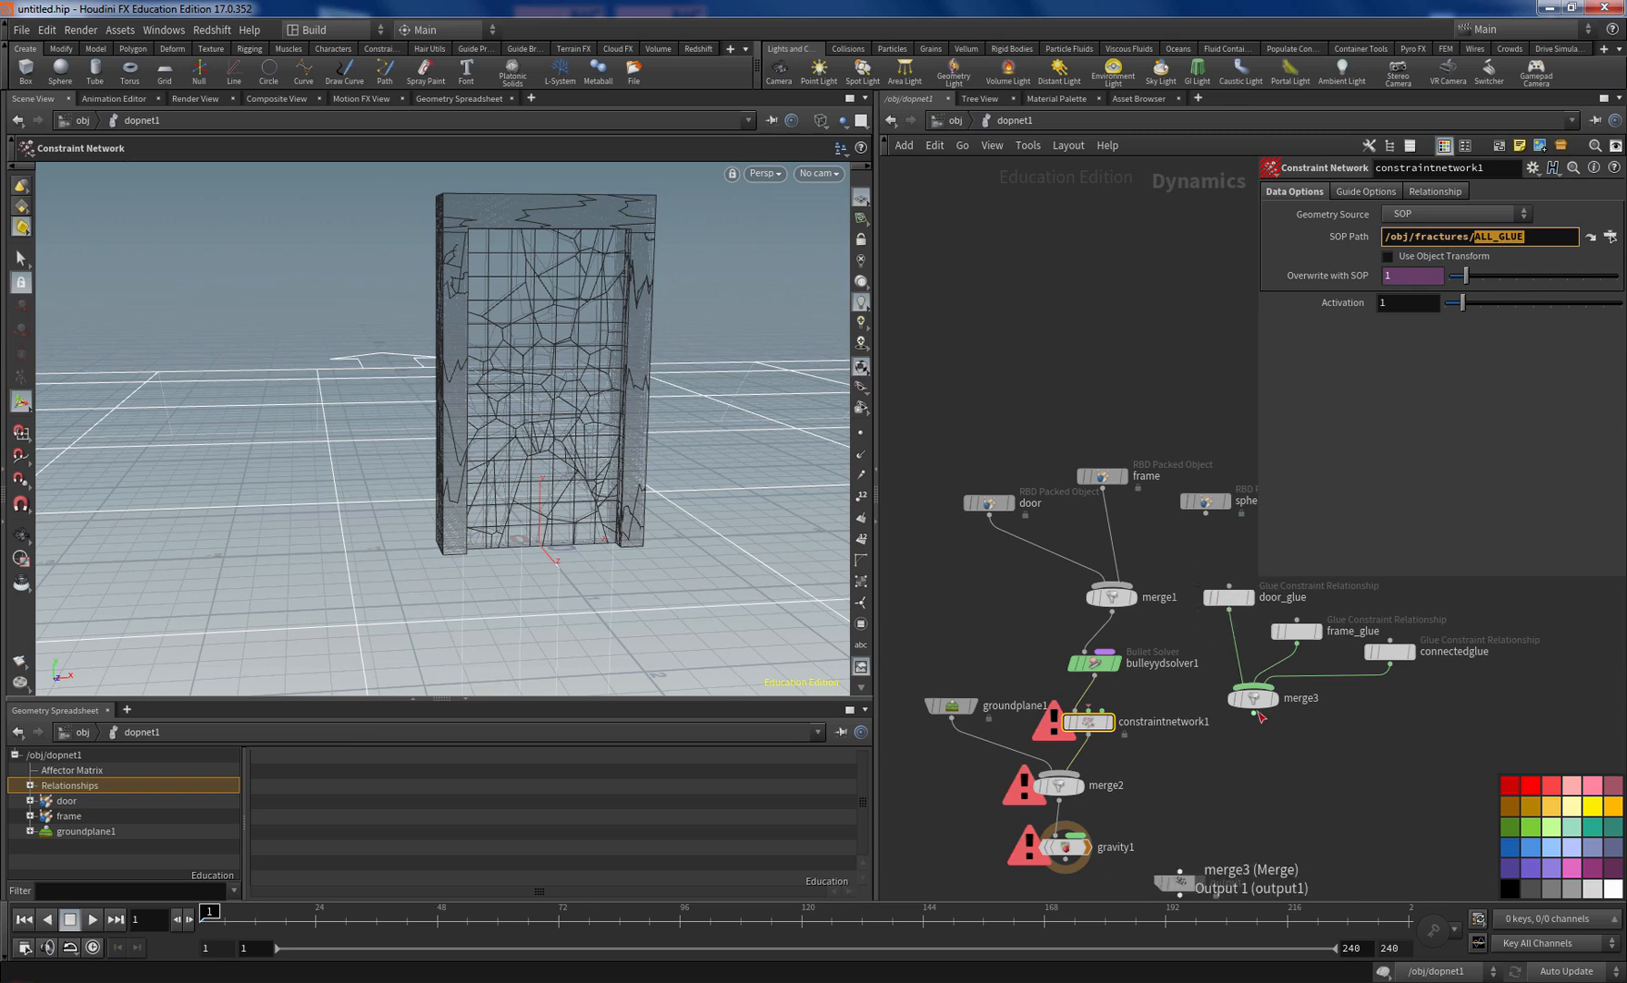
text(y)
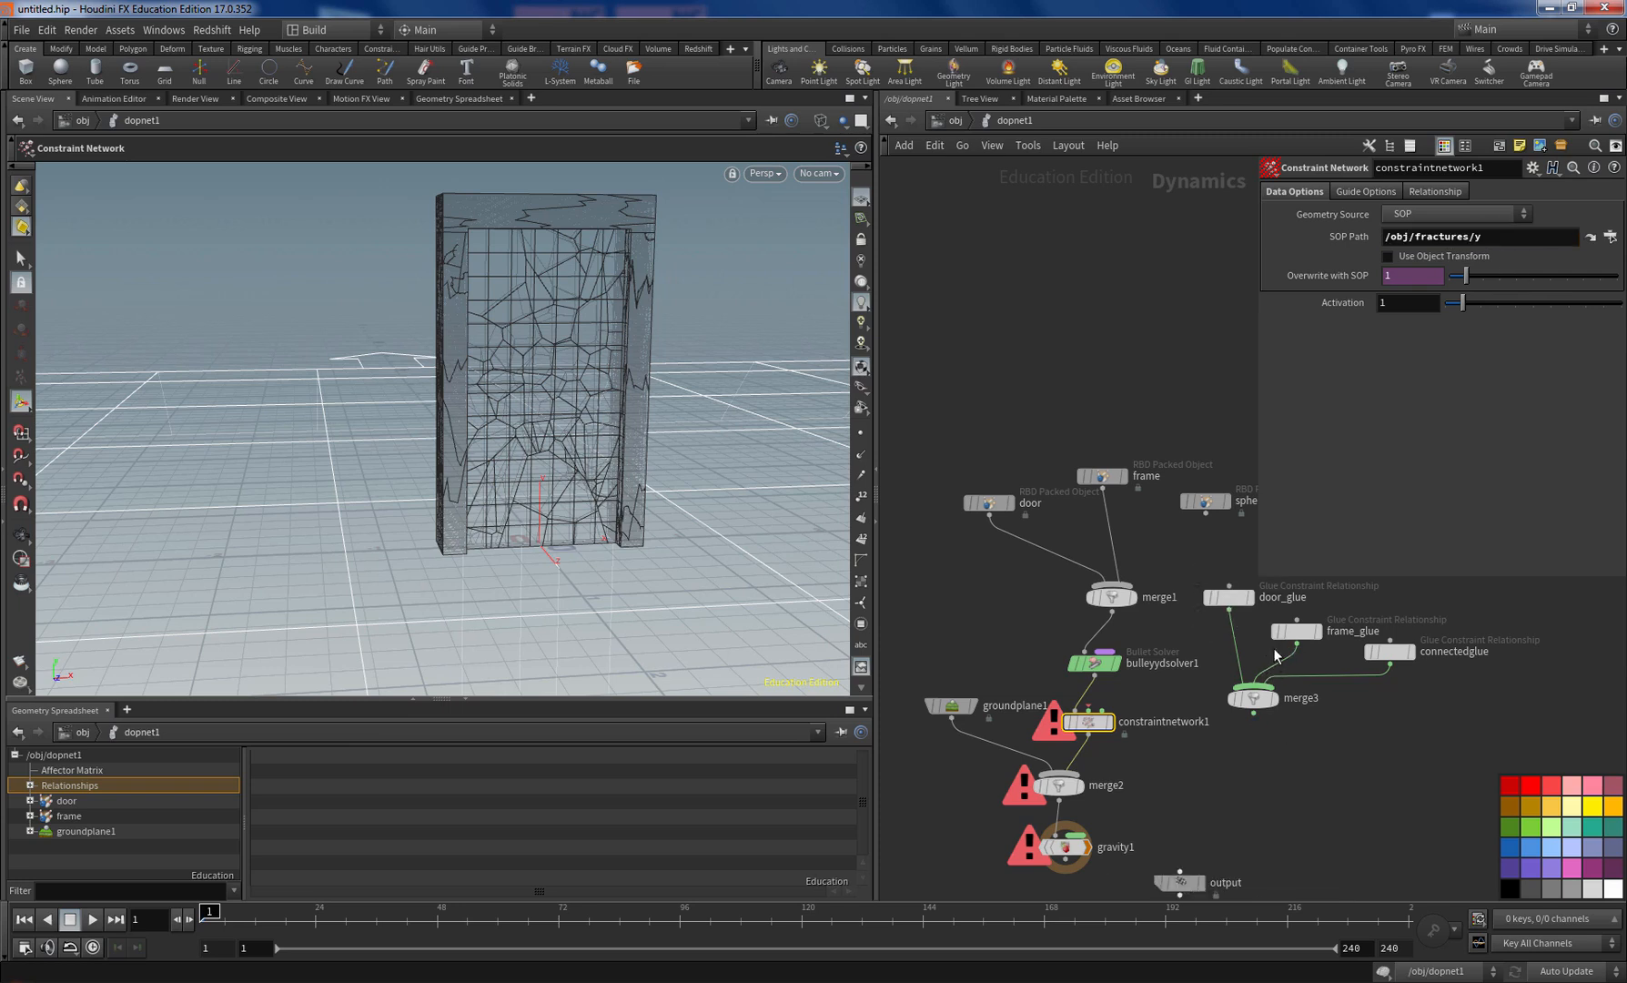
key(ctrl+z)
key(ctrl+z)
click(1356, 746)
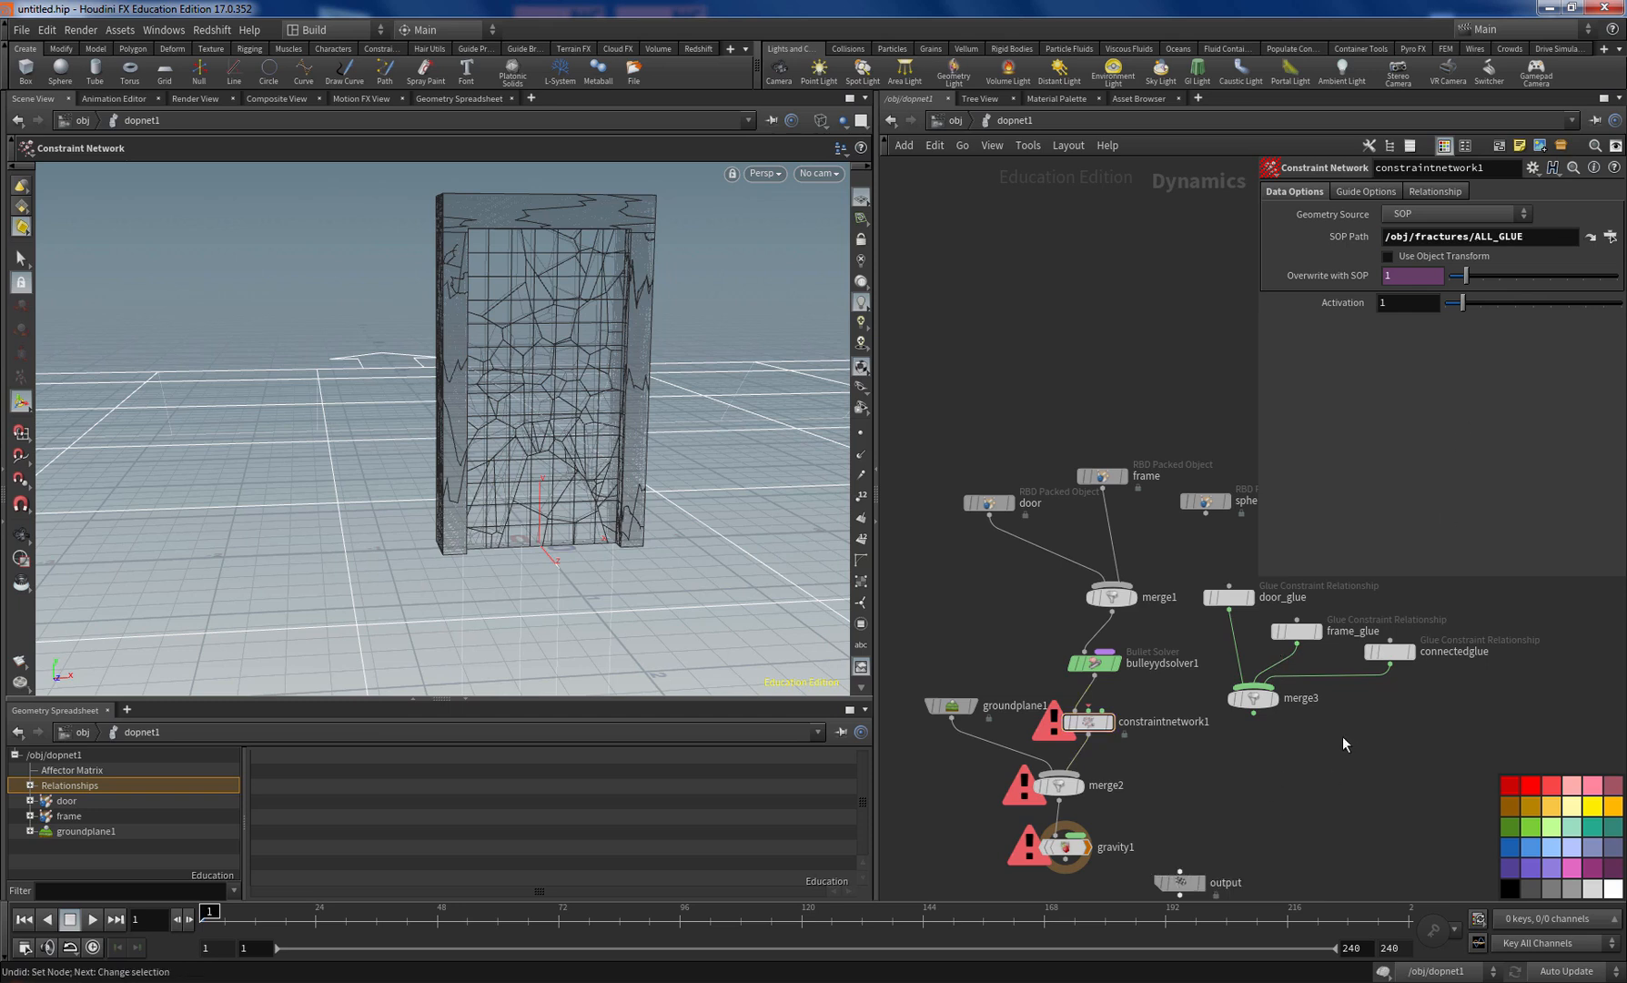
Step: Wire merge3 into constraintnetwork1 with only door_glue attached, detaching frame_glue and connectedglue, and test the simulation
drag(1372, 746, 1297, 648)
click(1253, 712)
click(1090, 713)
drag(452, 247, 573, 363)
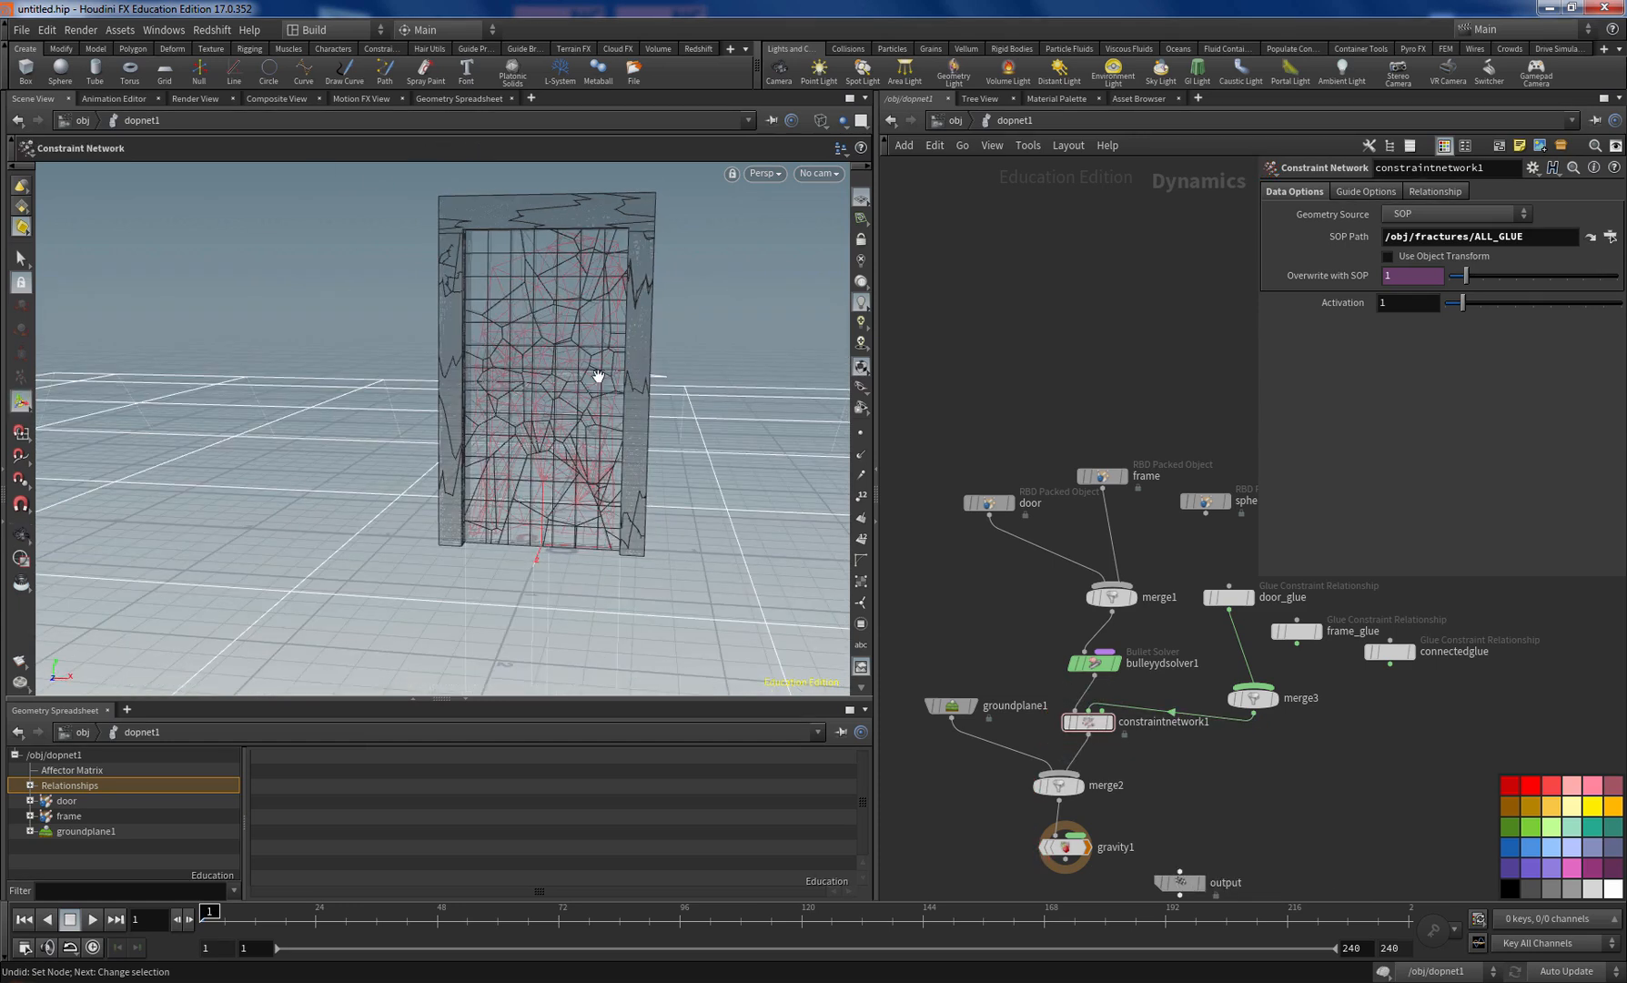
key(Up)
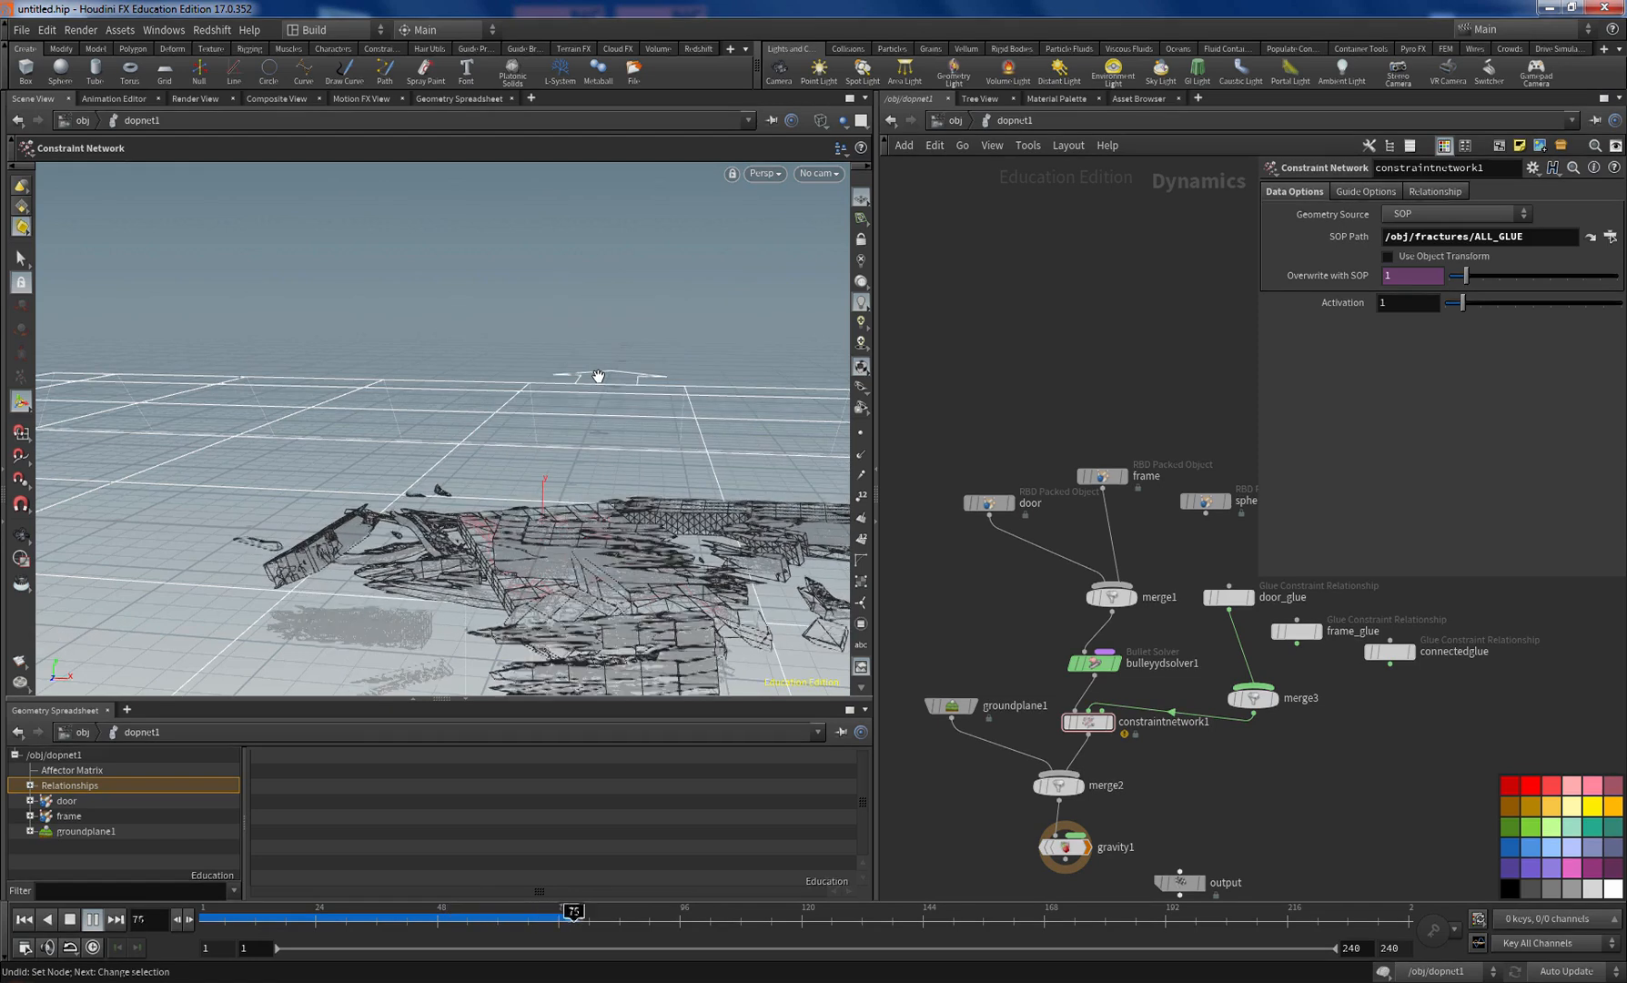
key(ctrl+Up)
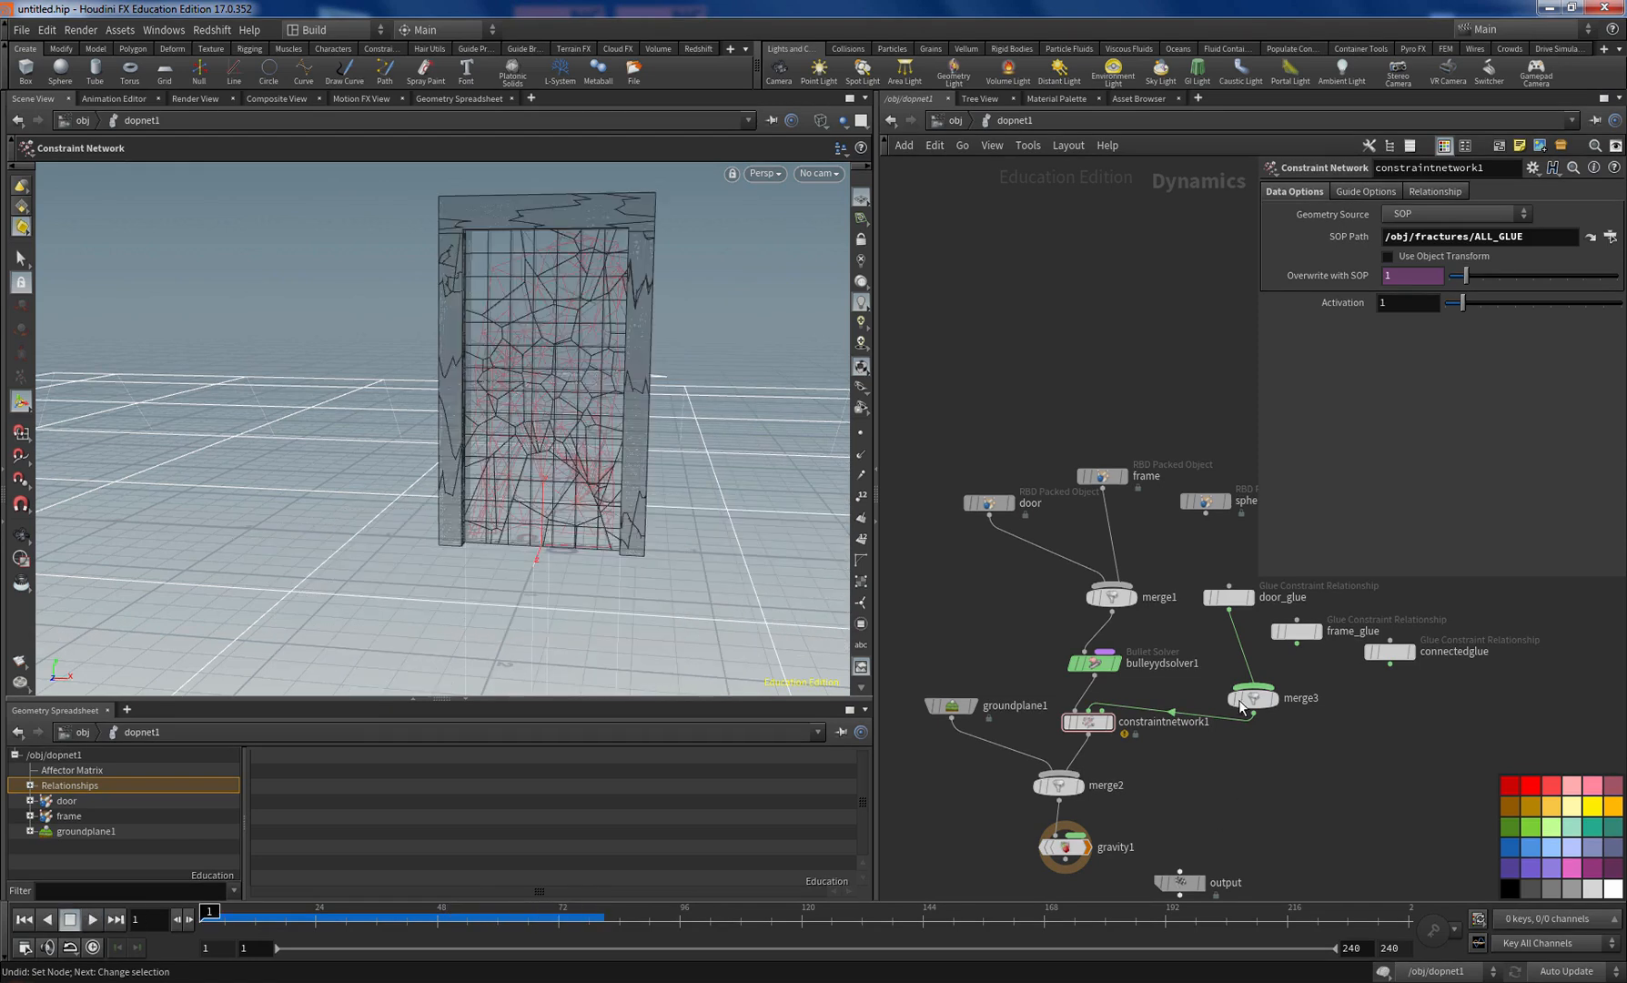
Step: Reconnect frame_glue to merge3, play the simulation with door and frame glue, and return to frame 1
click(1298, 644)
click(1256, 690)
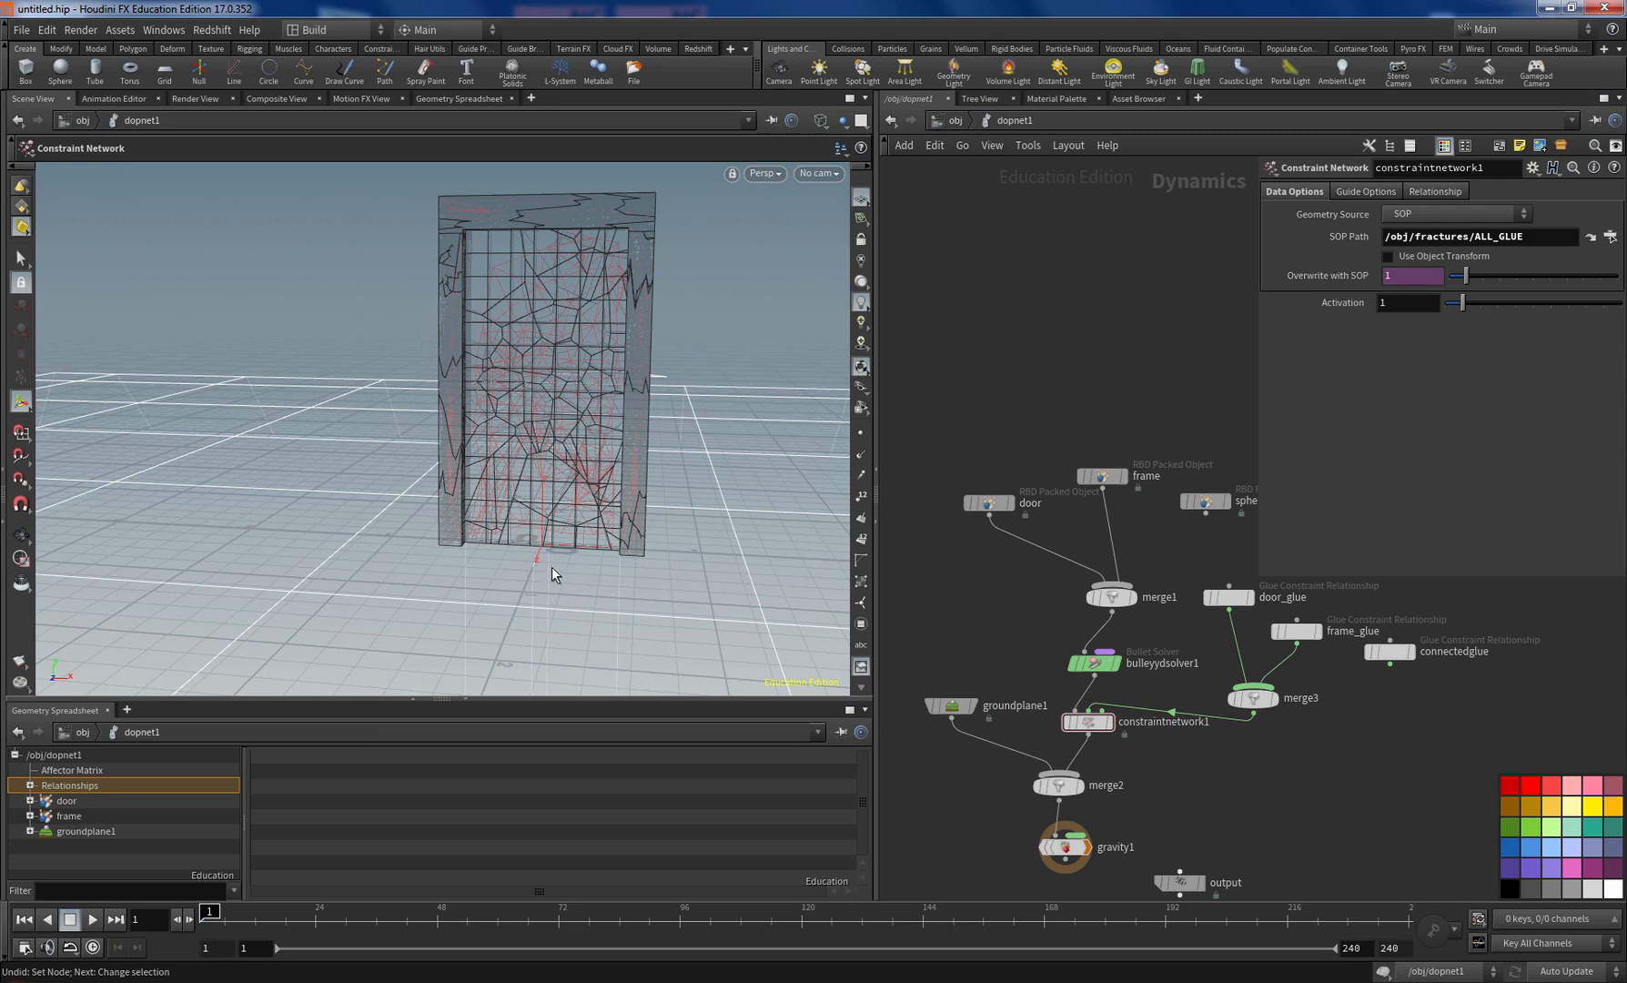
key(Up)
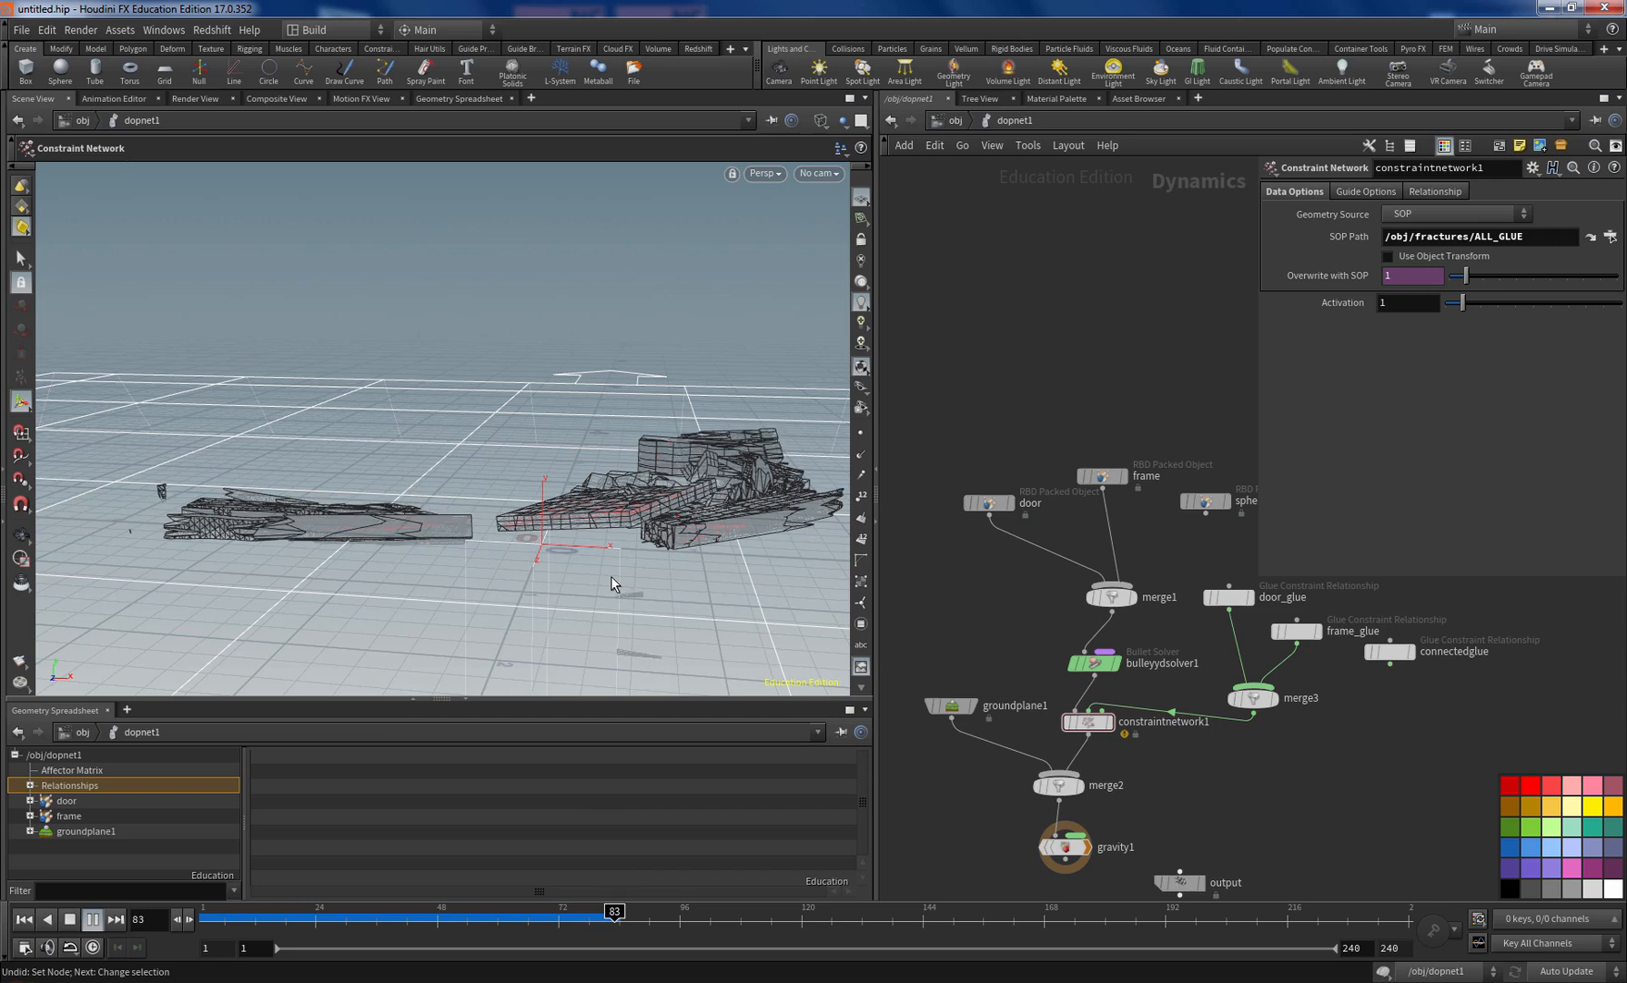
key(ctrl+Up)
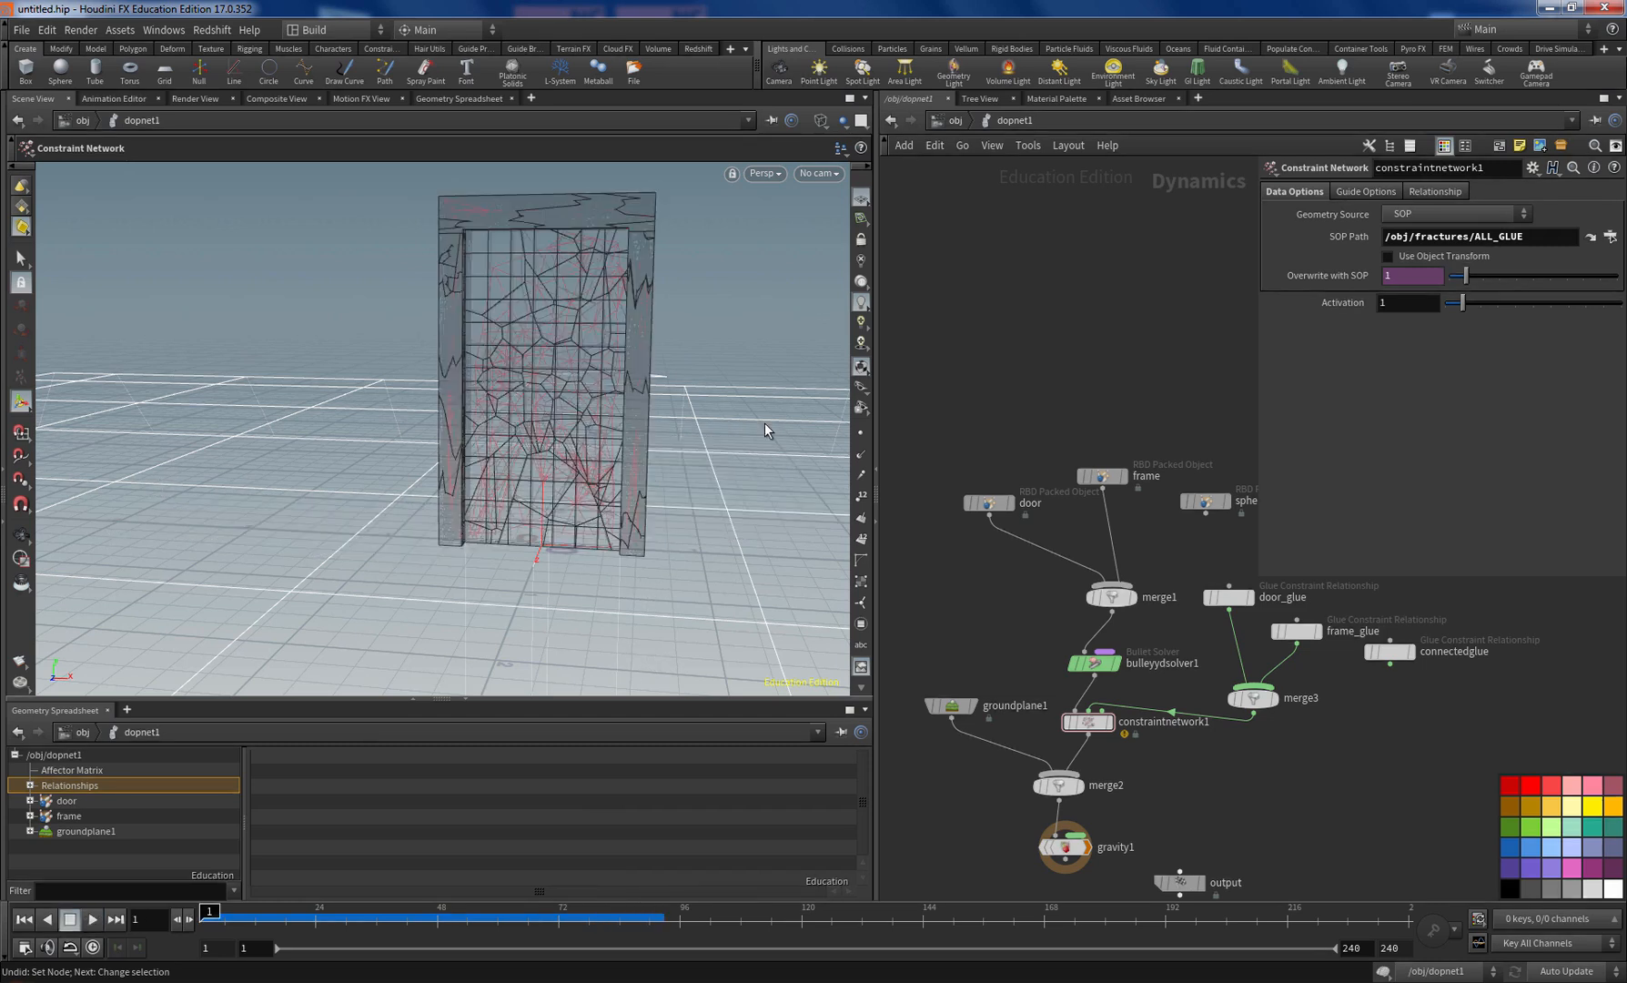
Step: Reconnect connectedglue to merge3 and test the simulation with all three glue relationships after checking connectedglue's guide color and data options
click(1390, 665)
click(1254, 685)
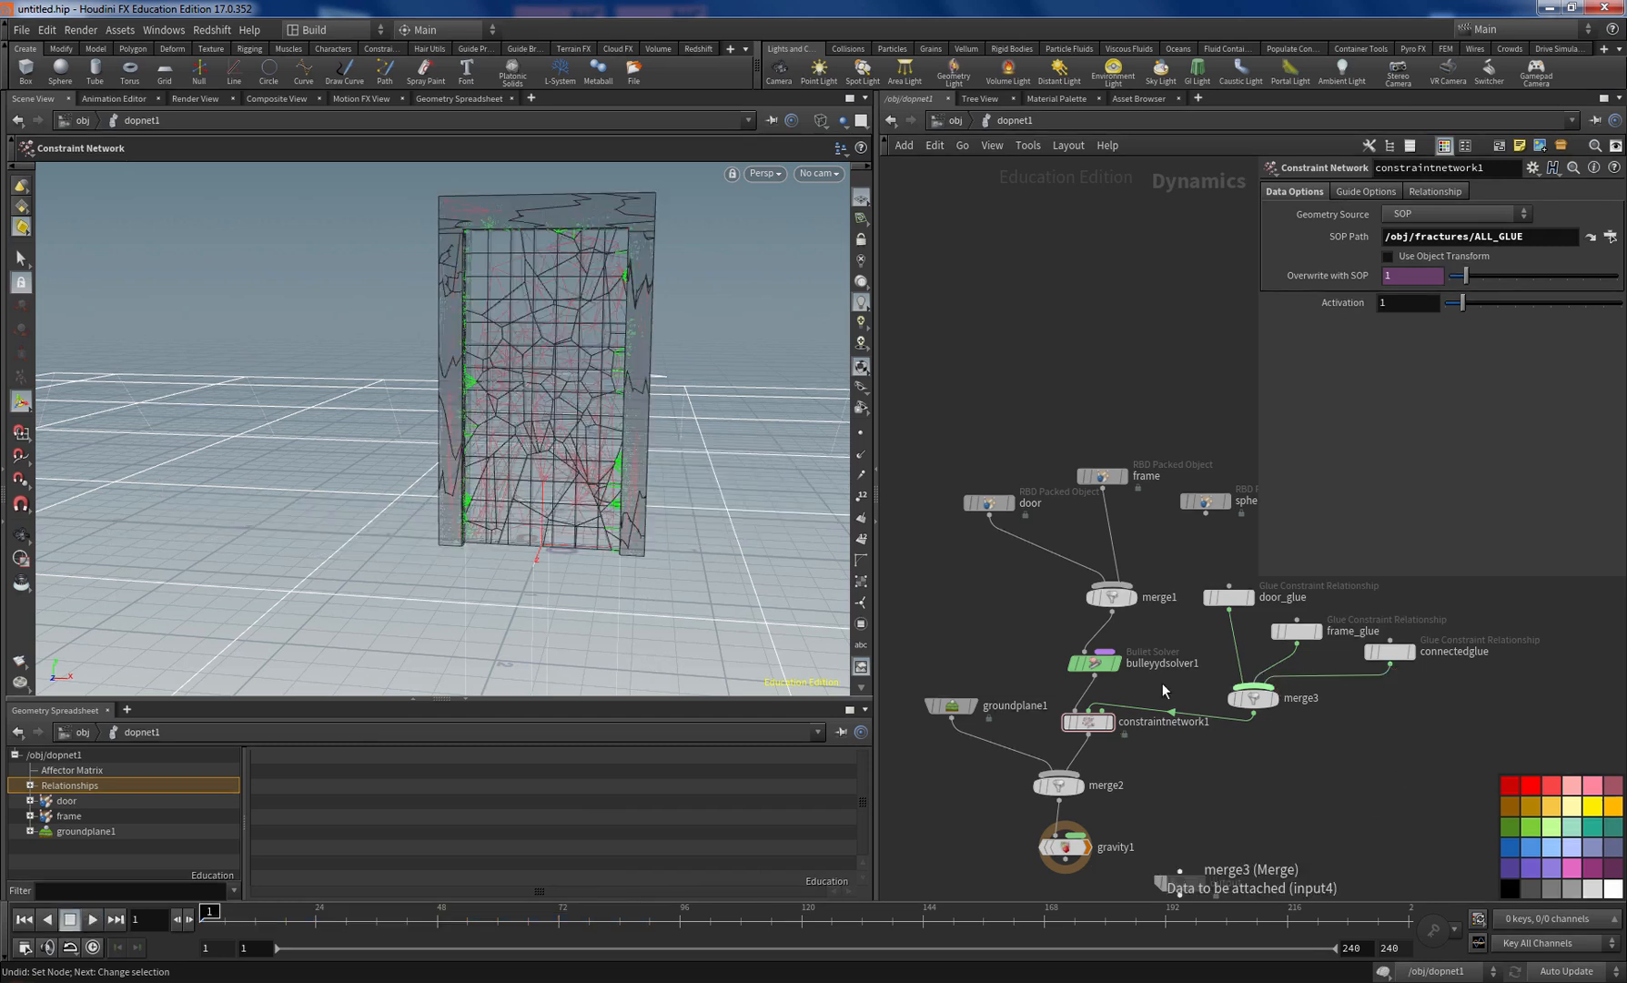
click(1390, 652)
click(1370, 191)
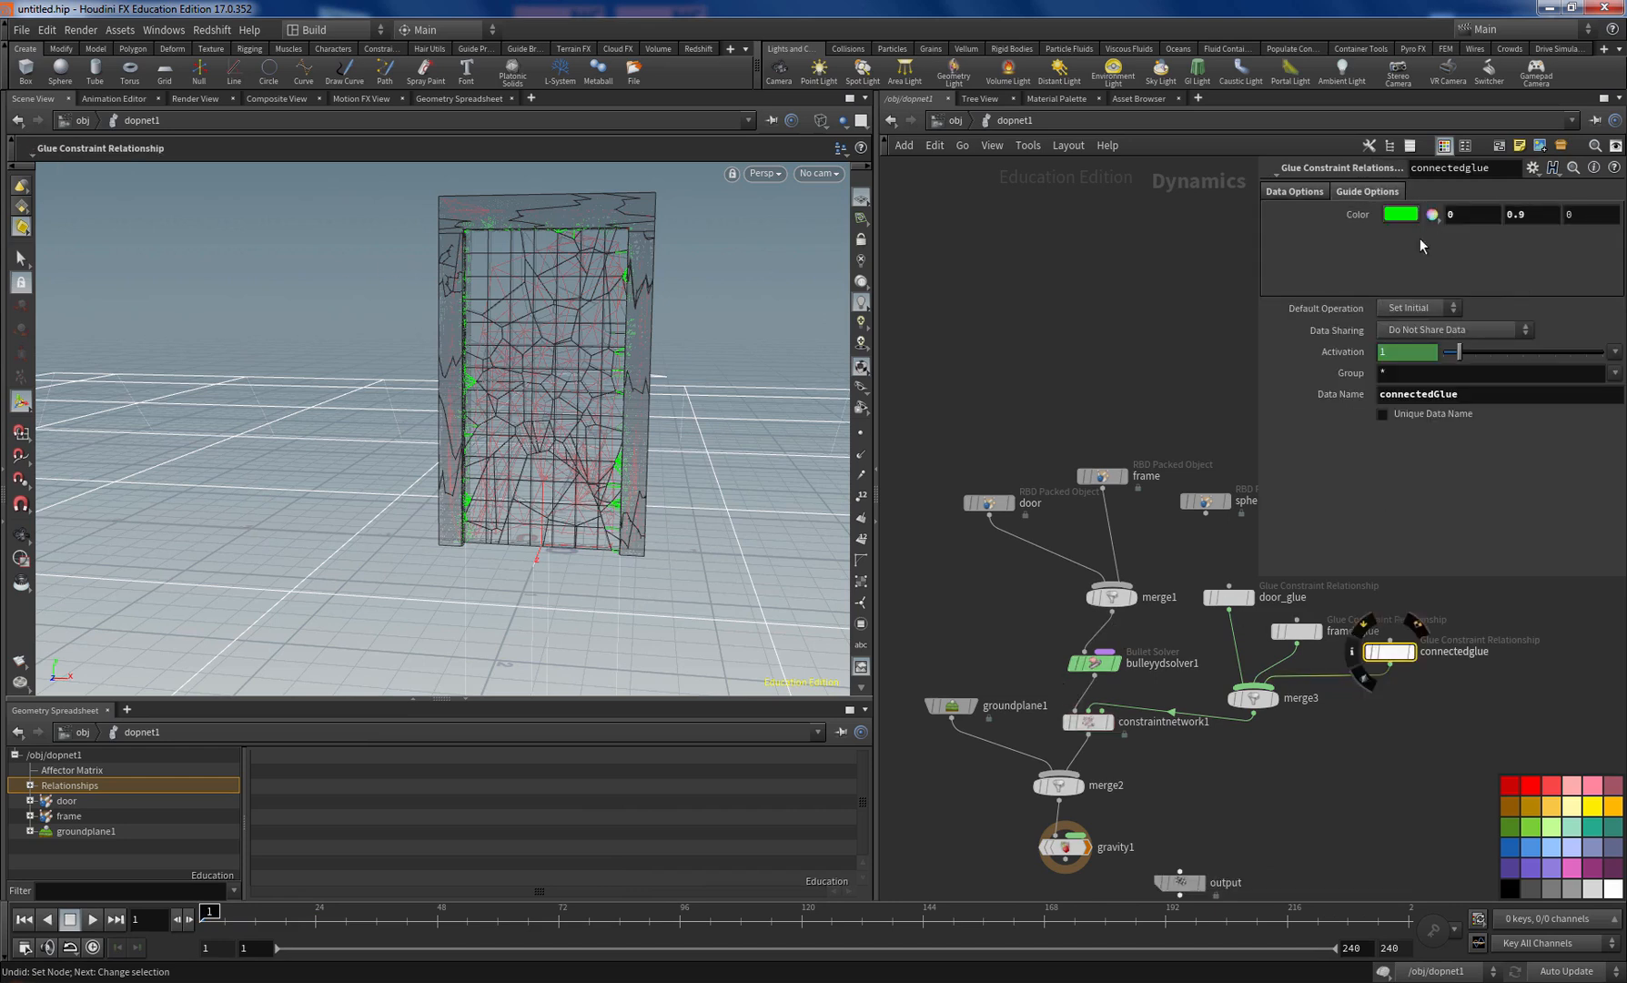
click(1292, 191)
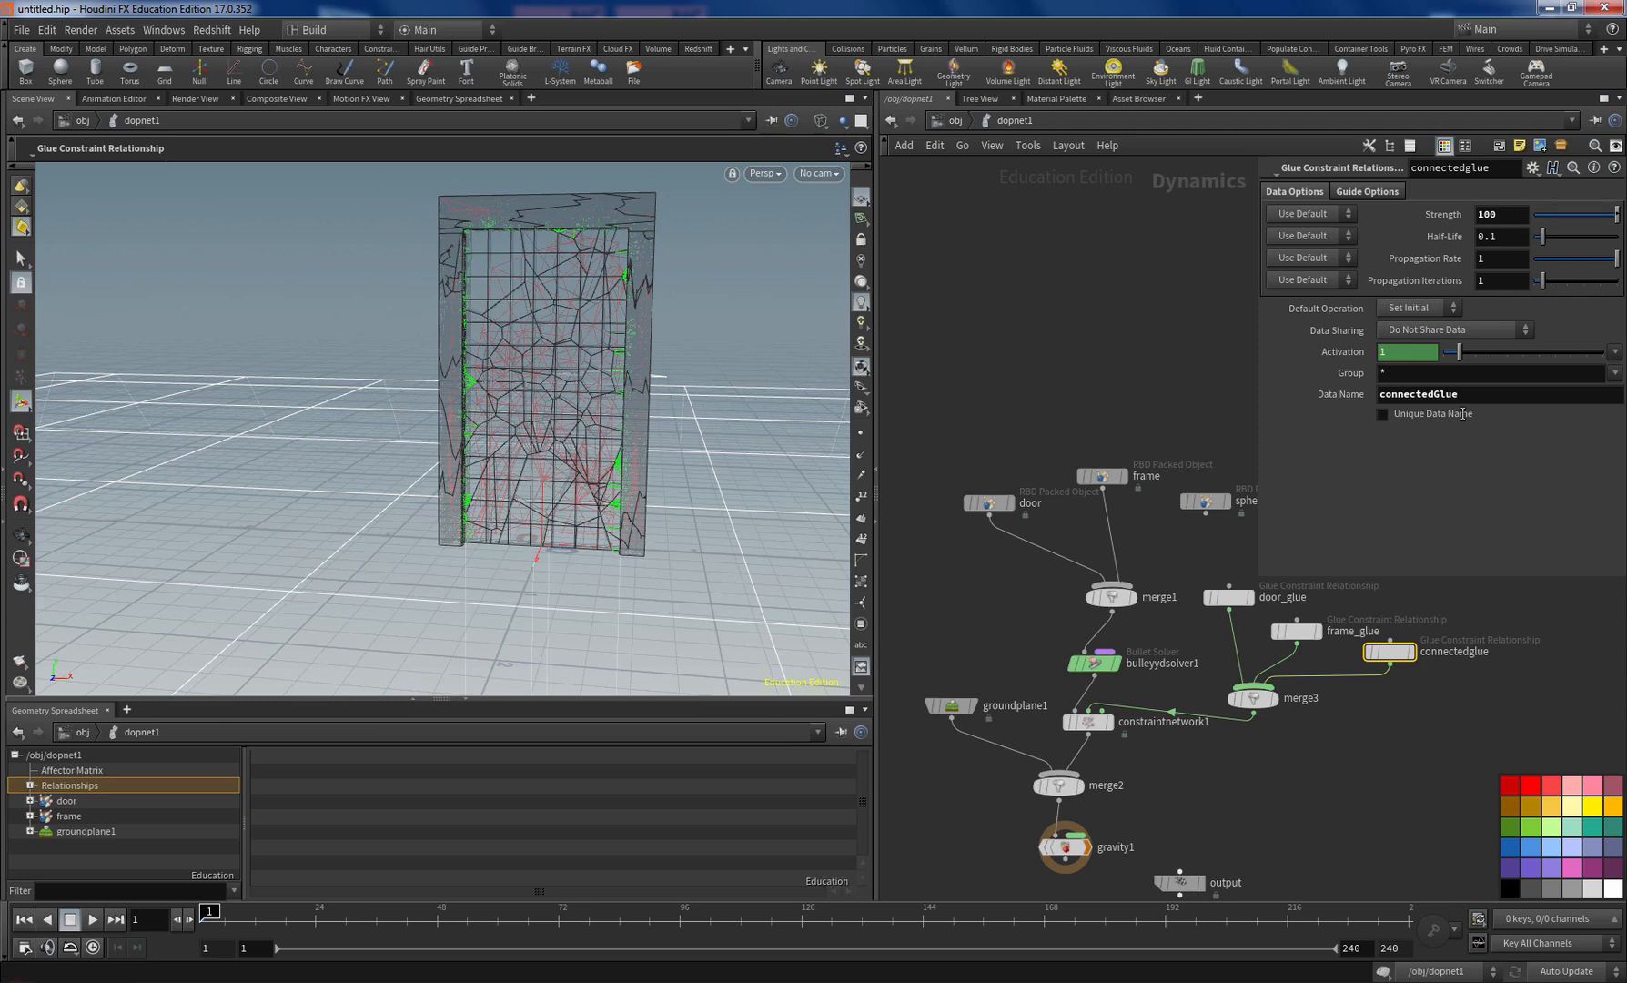
click(89, 921)
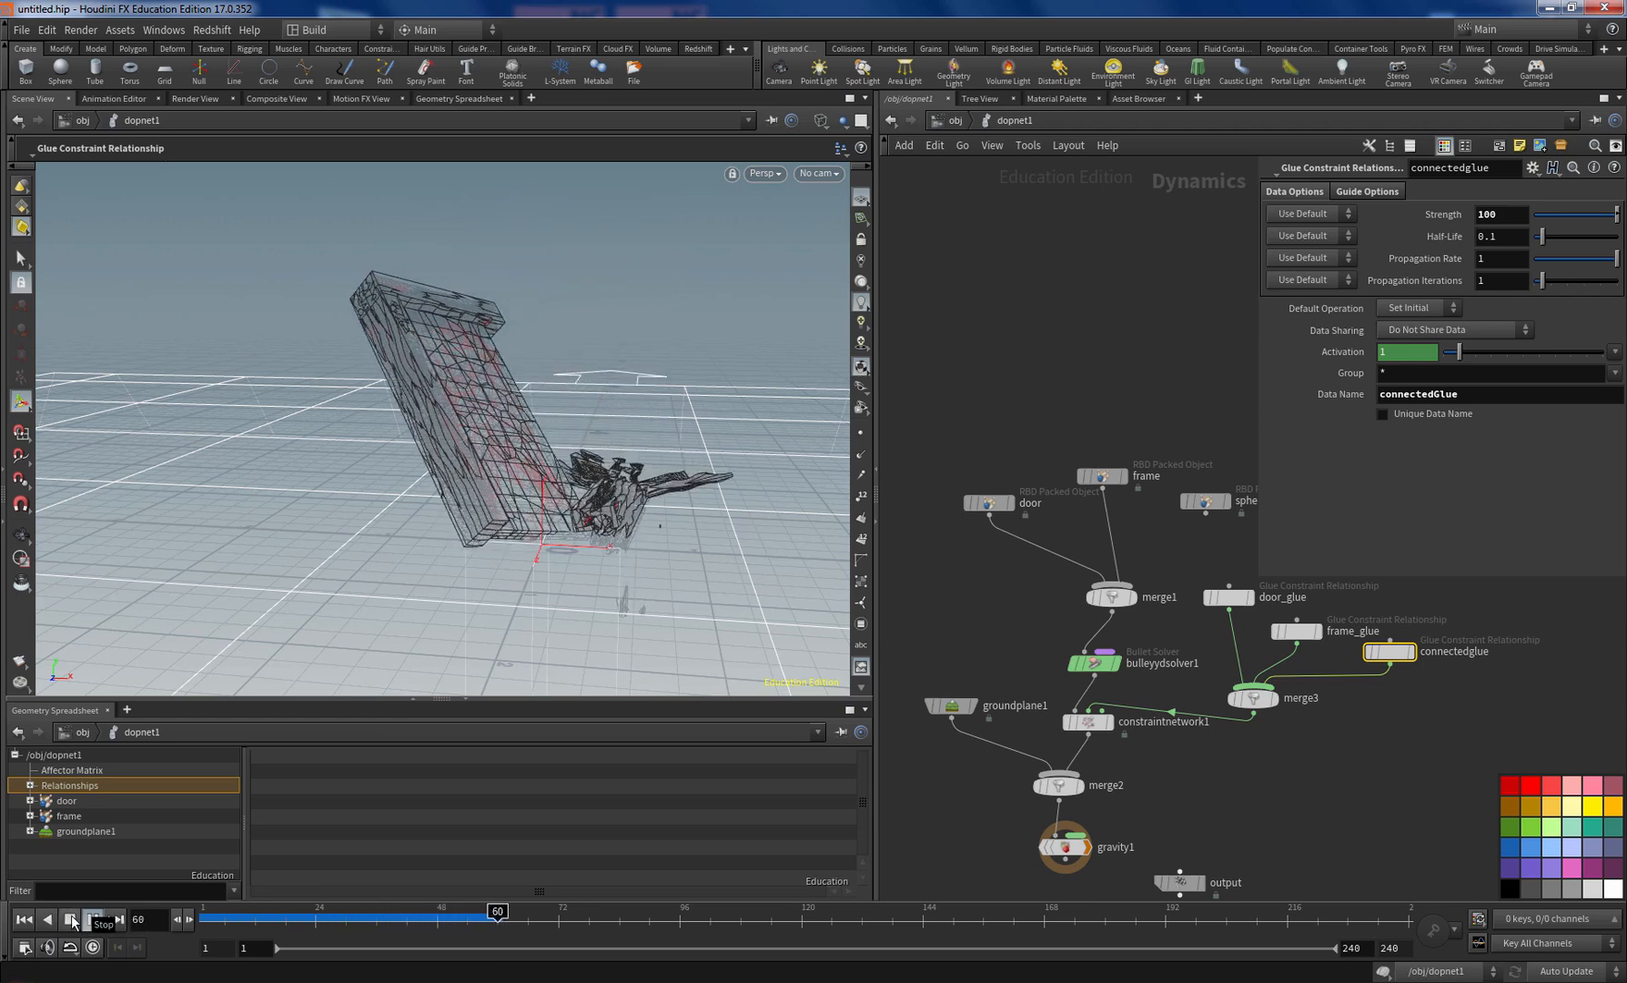
Step: Stop the simulation playback, scrub back through the cached frames, and return to frame 1
click(72, 921)
drag(362, 911, 265, 911)
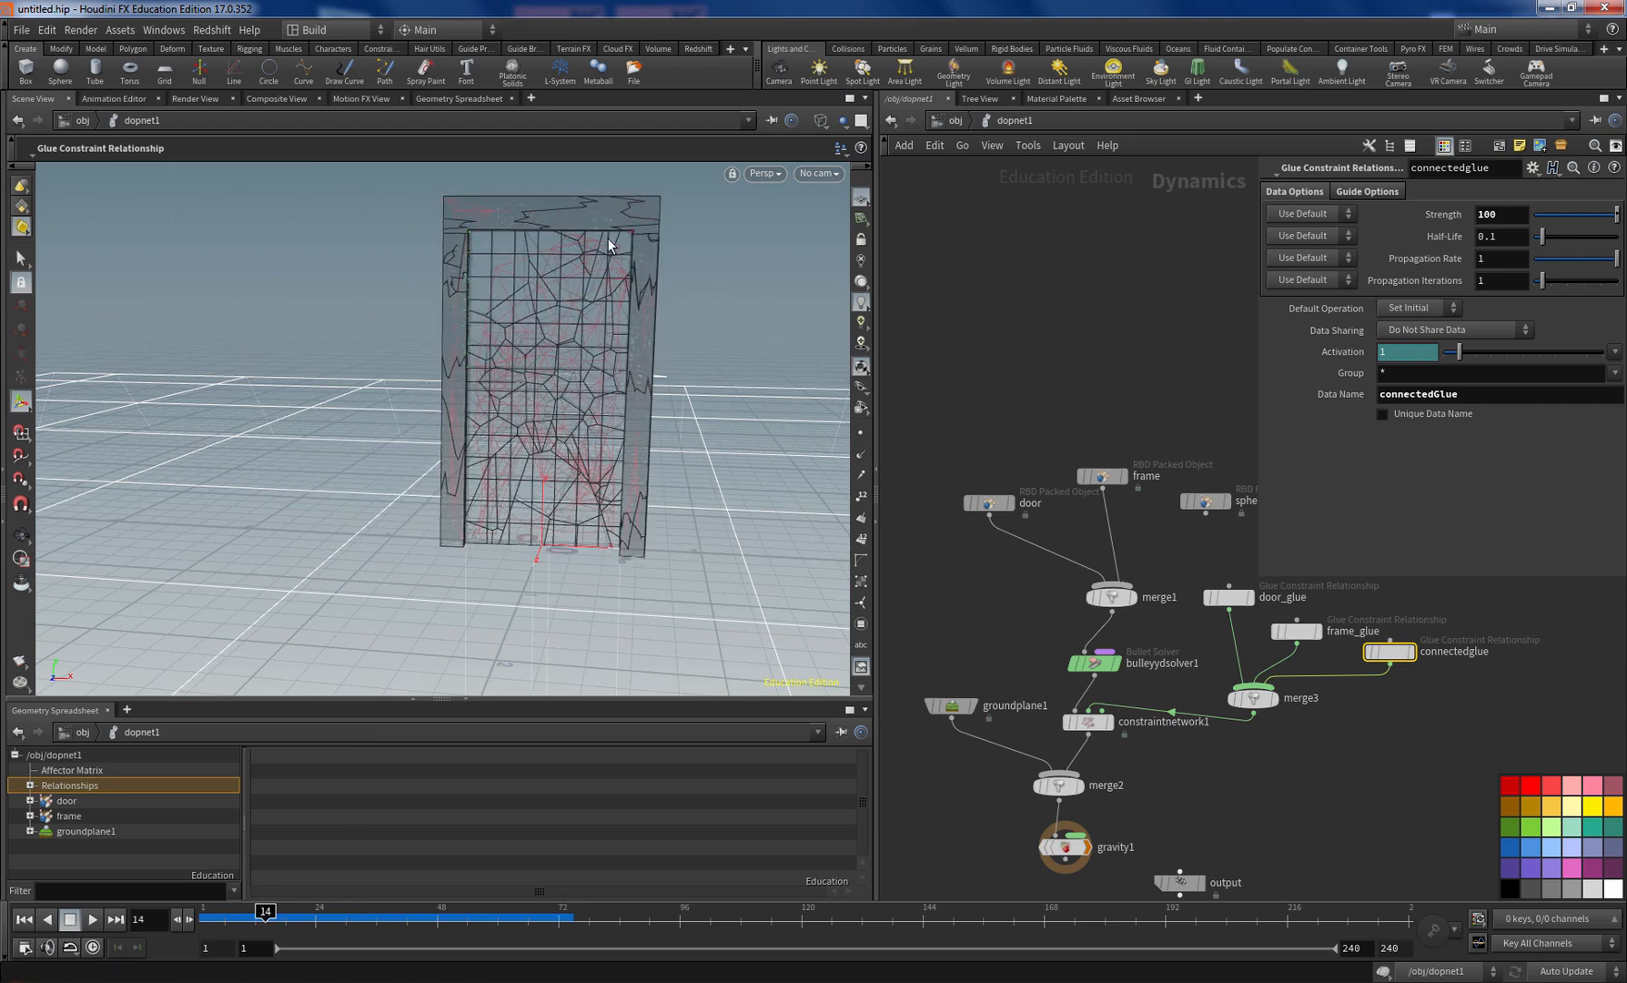
drag(265, 911, 187, 919)
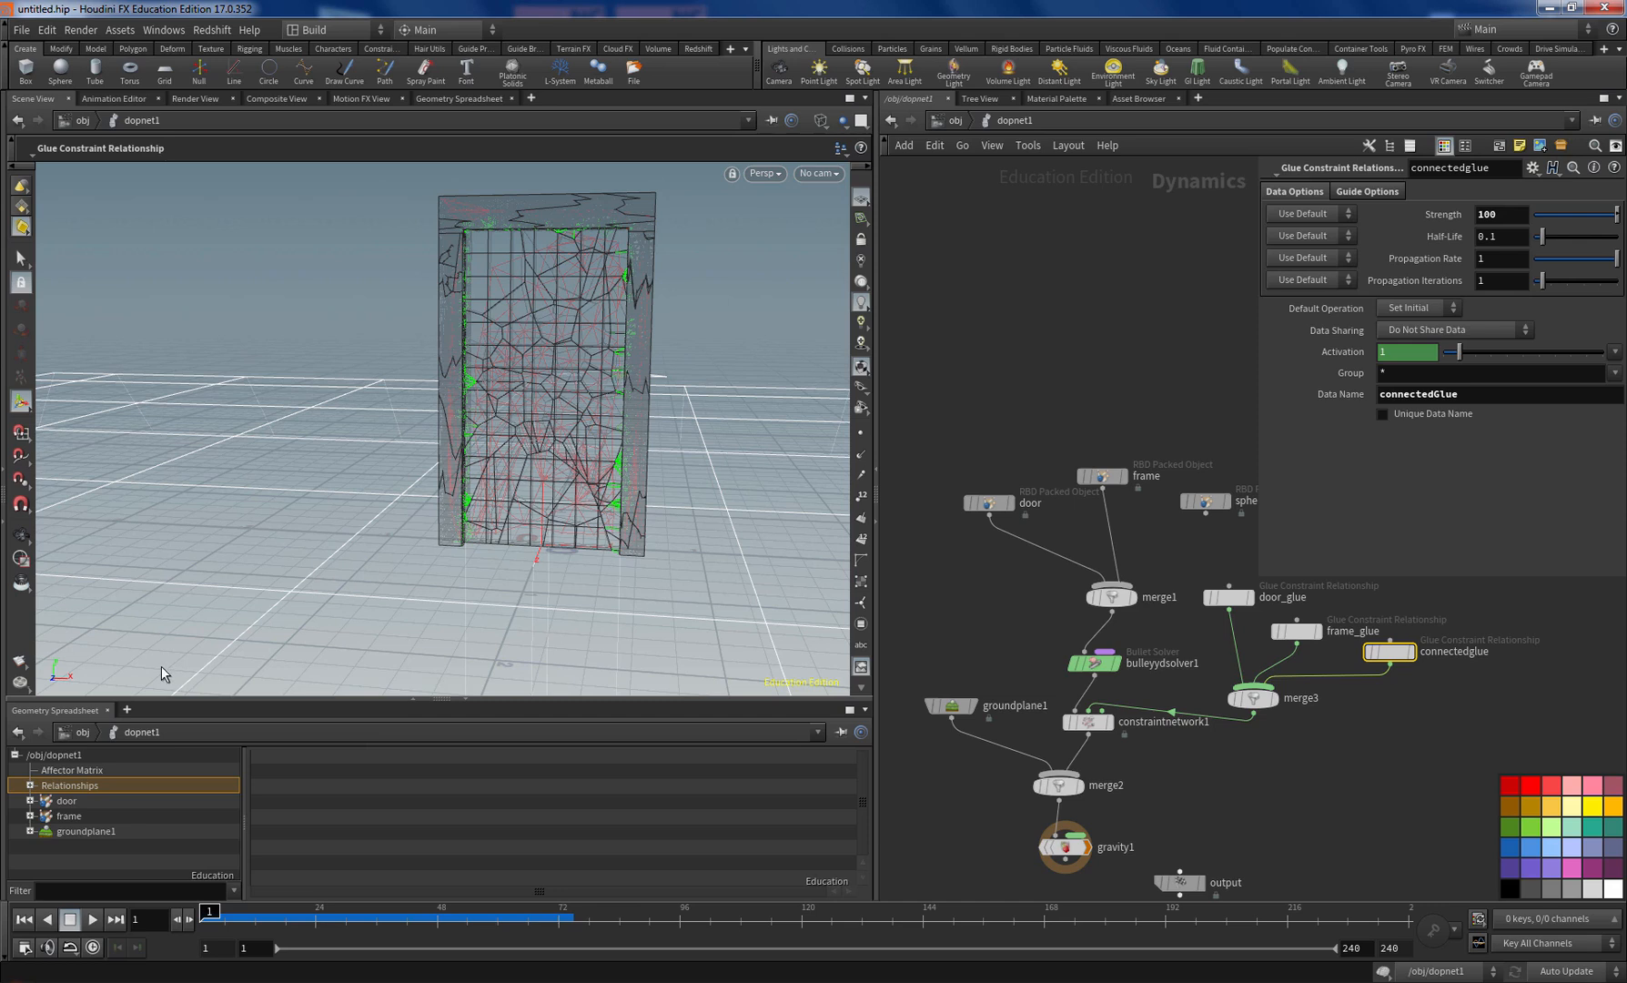
Step: Open the constraint geometry data of constraintnetwork1 from the simulation's Relationships in the Geometry Spreadsheet
click(30, 784)
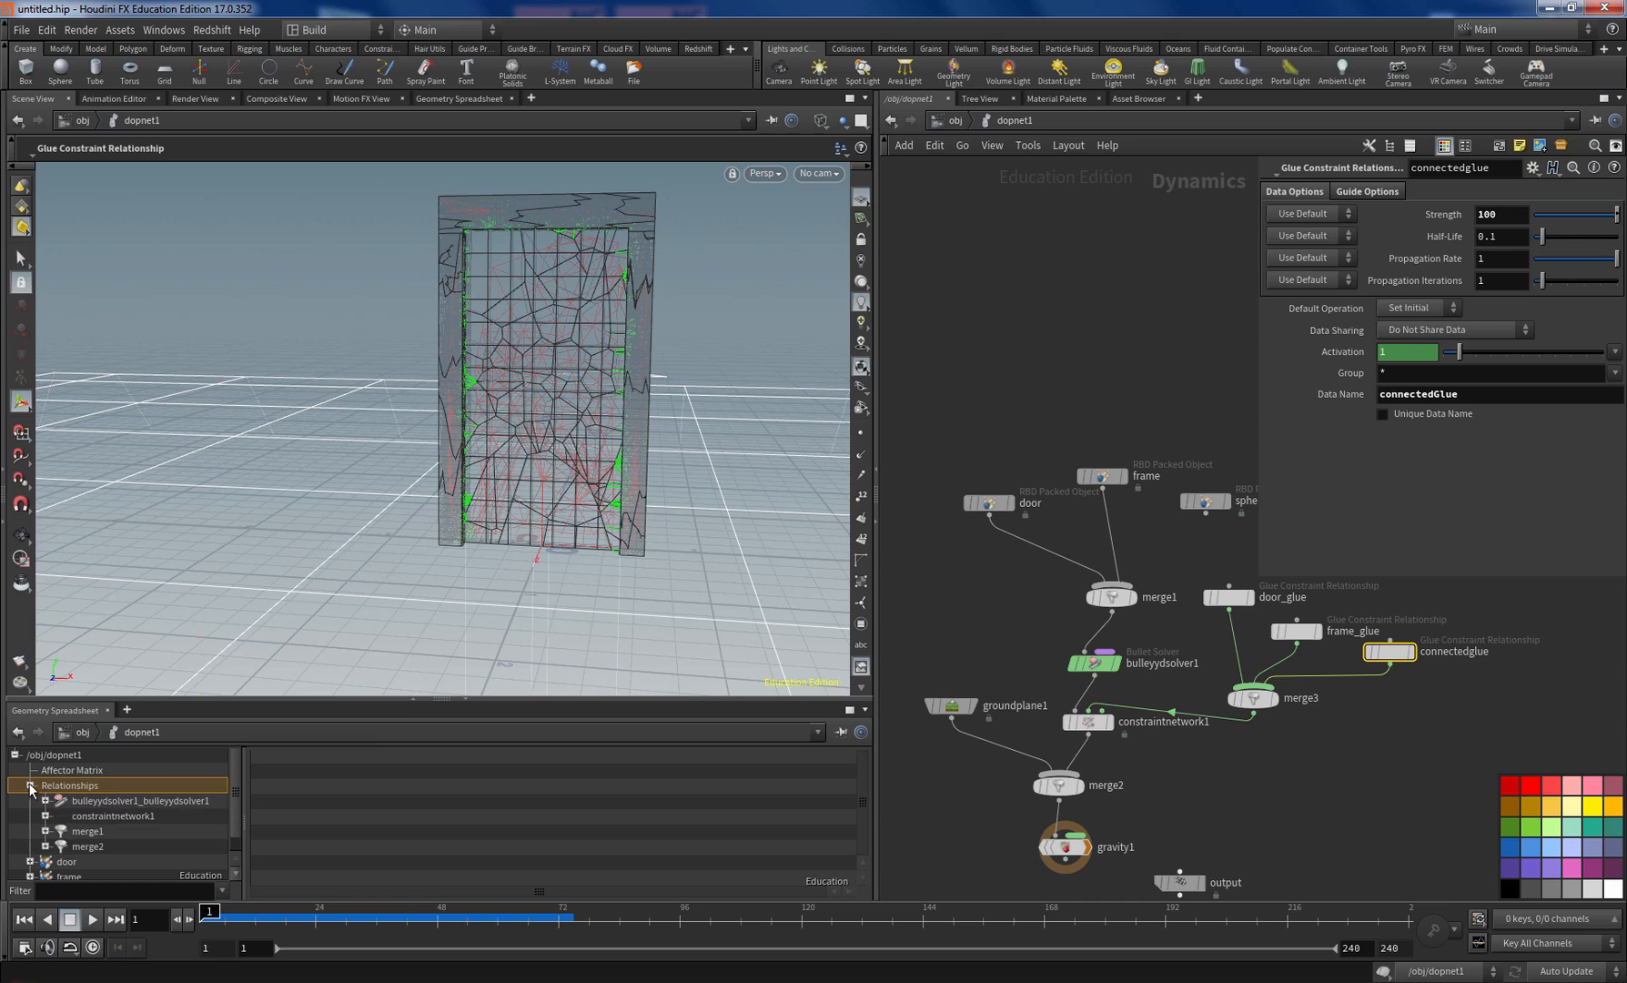
click(102, 815)
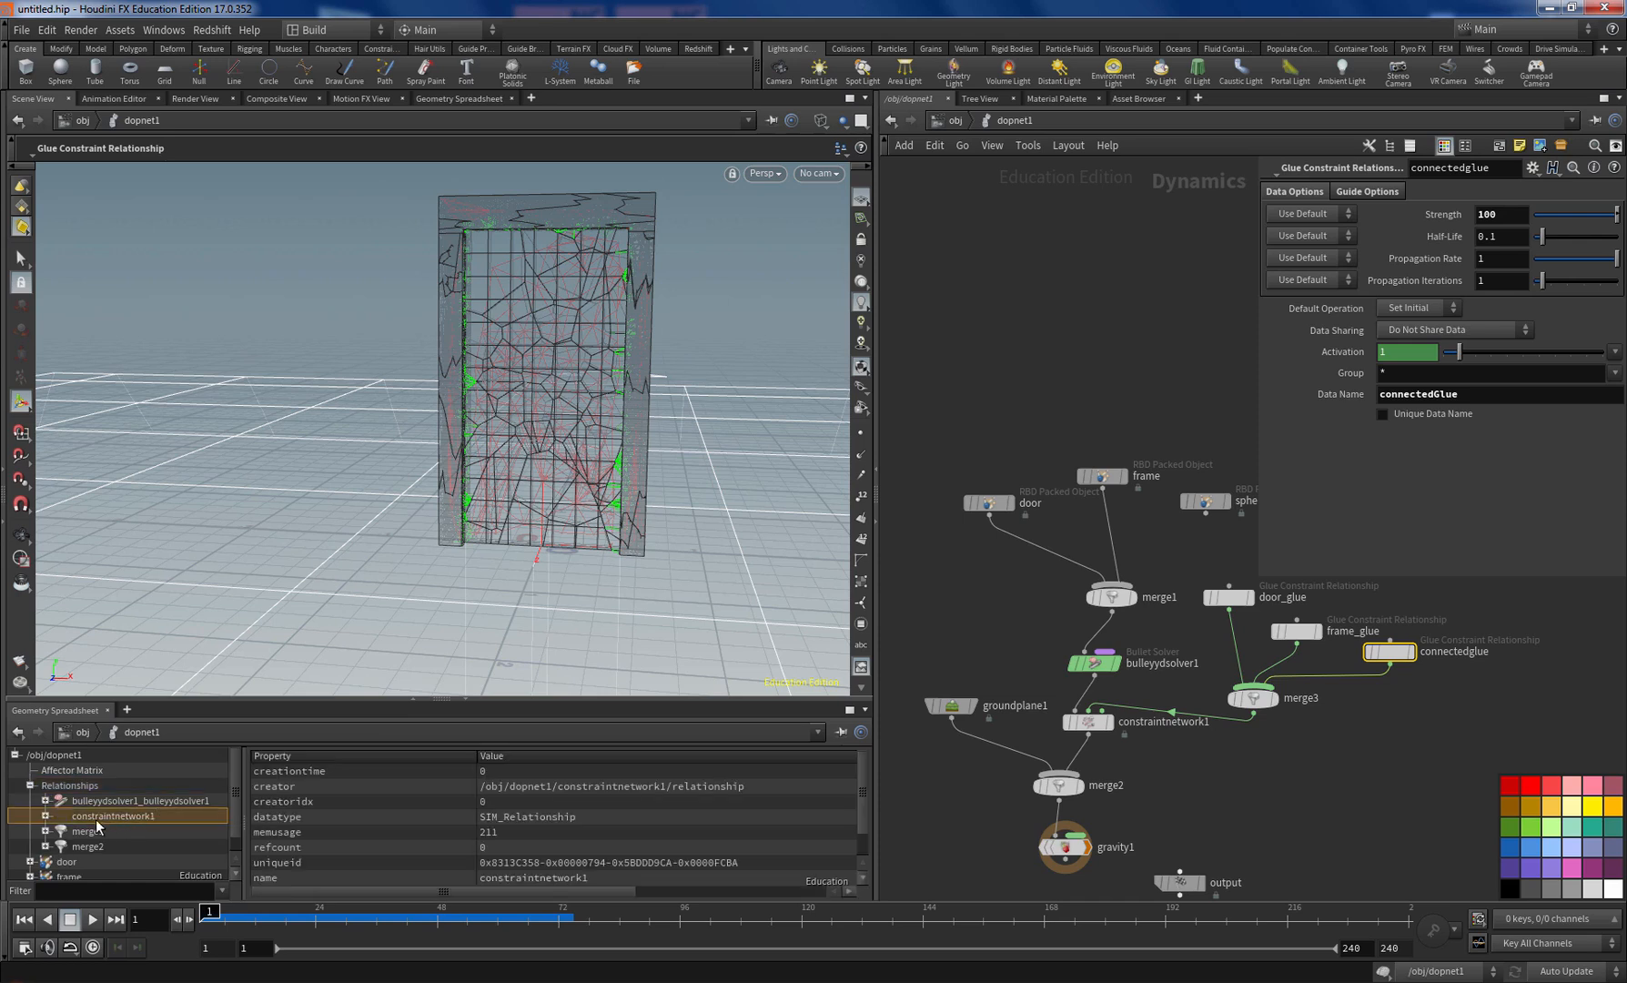
click(45, 815)
scroll(95, 790, down, 2)
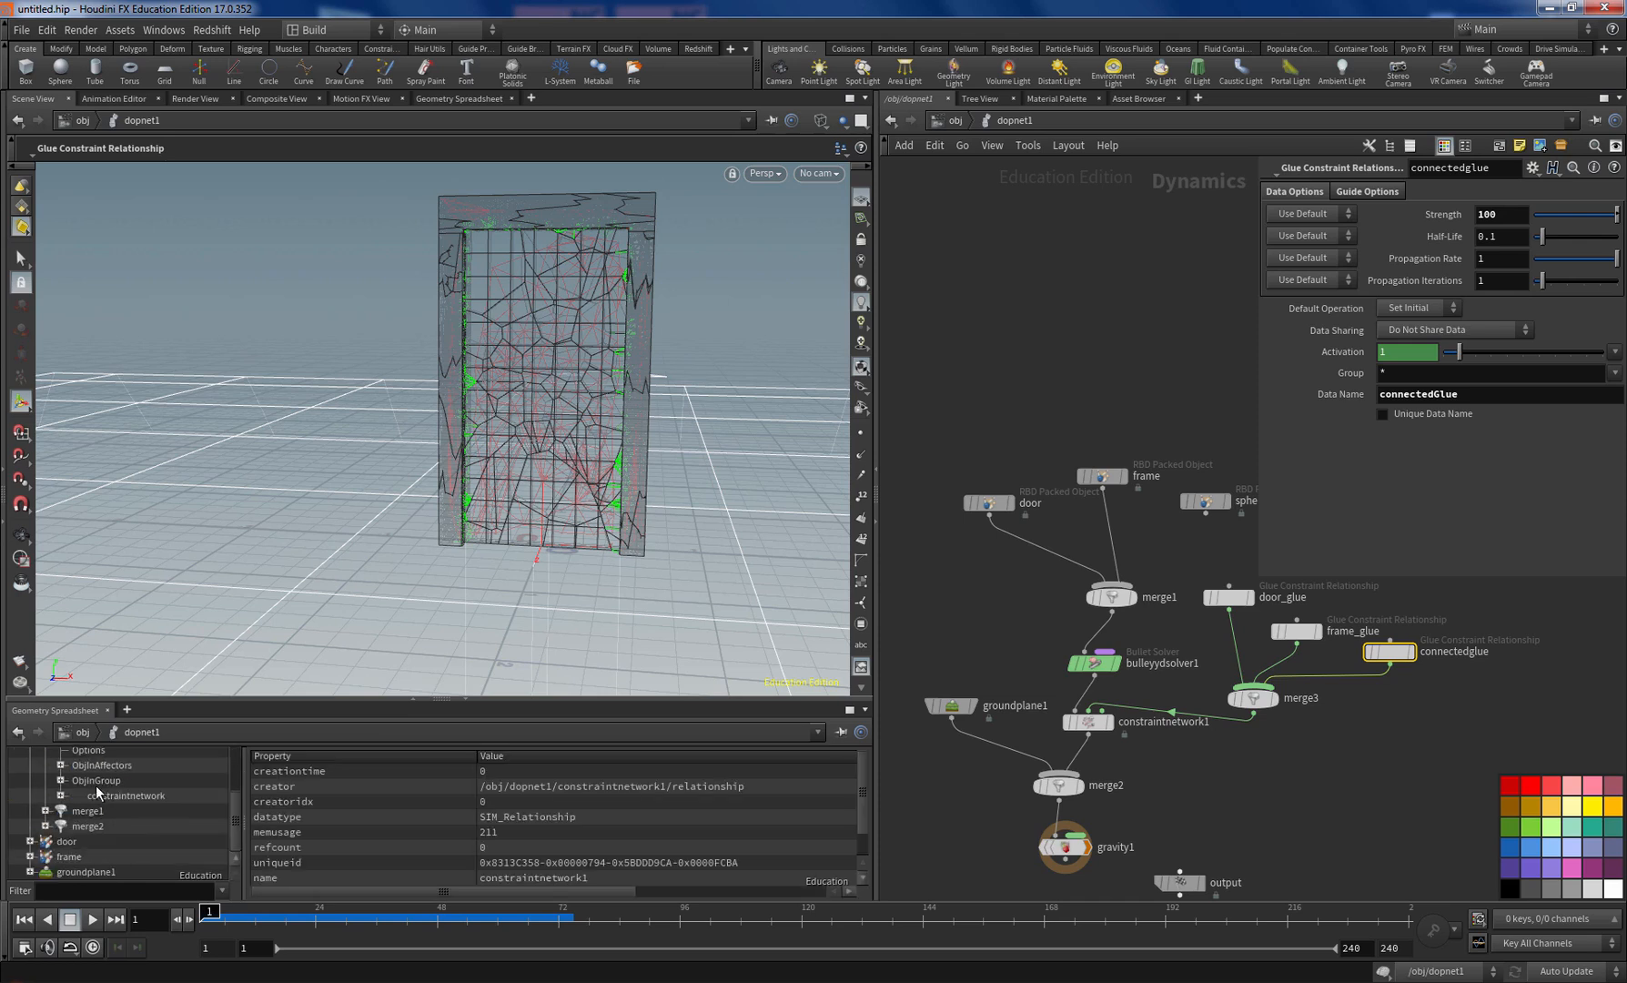
click(97, 796)
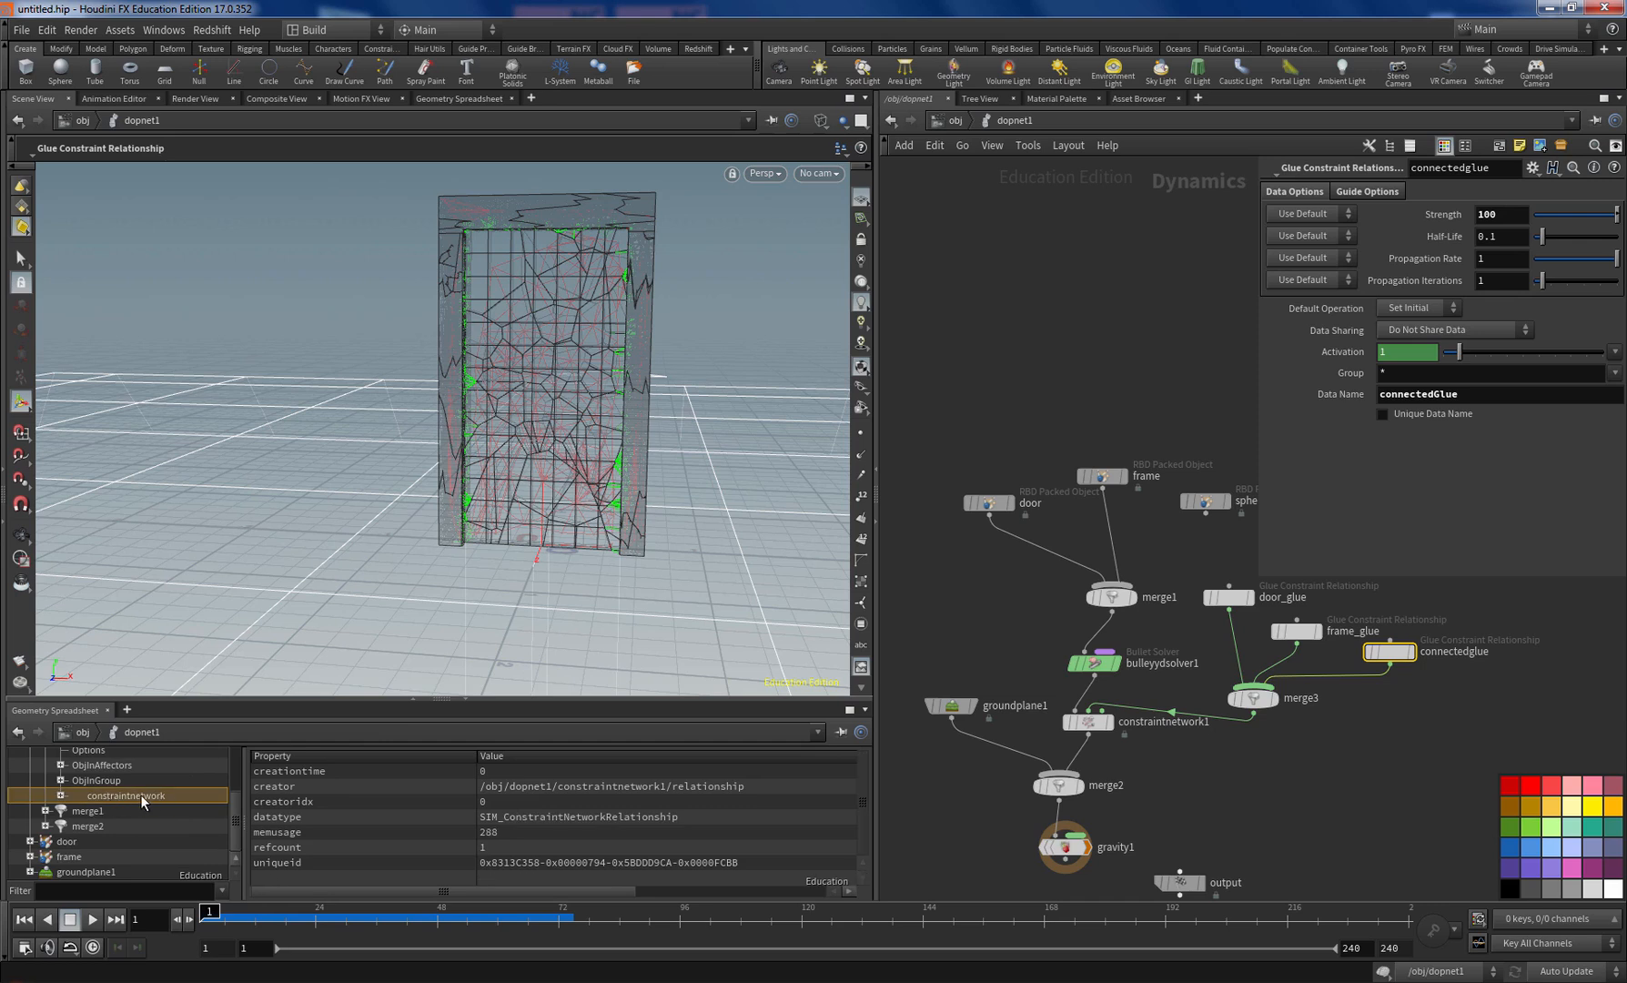
click(61, 795)
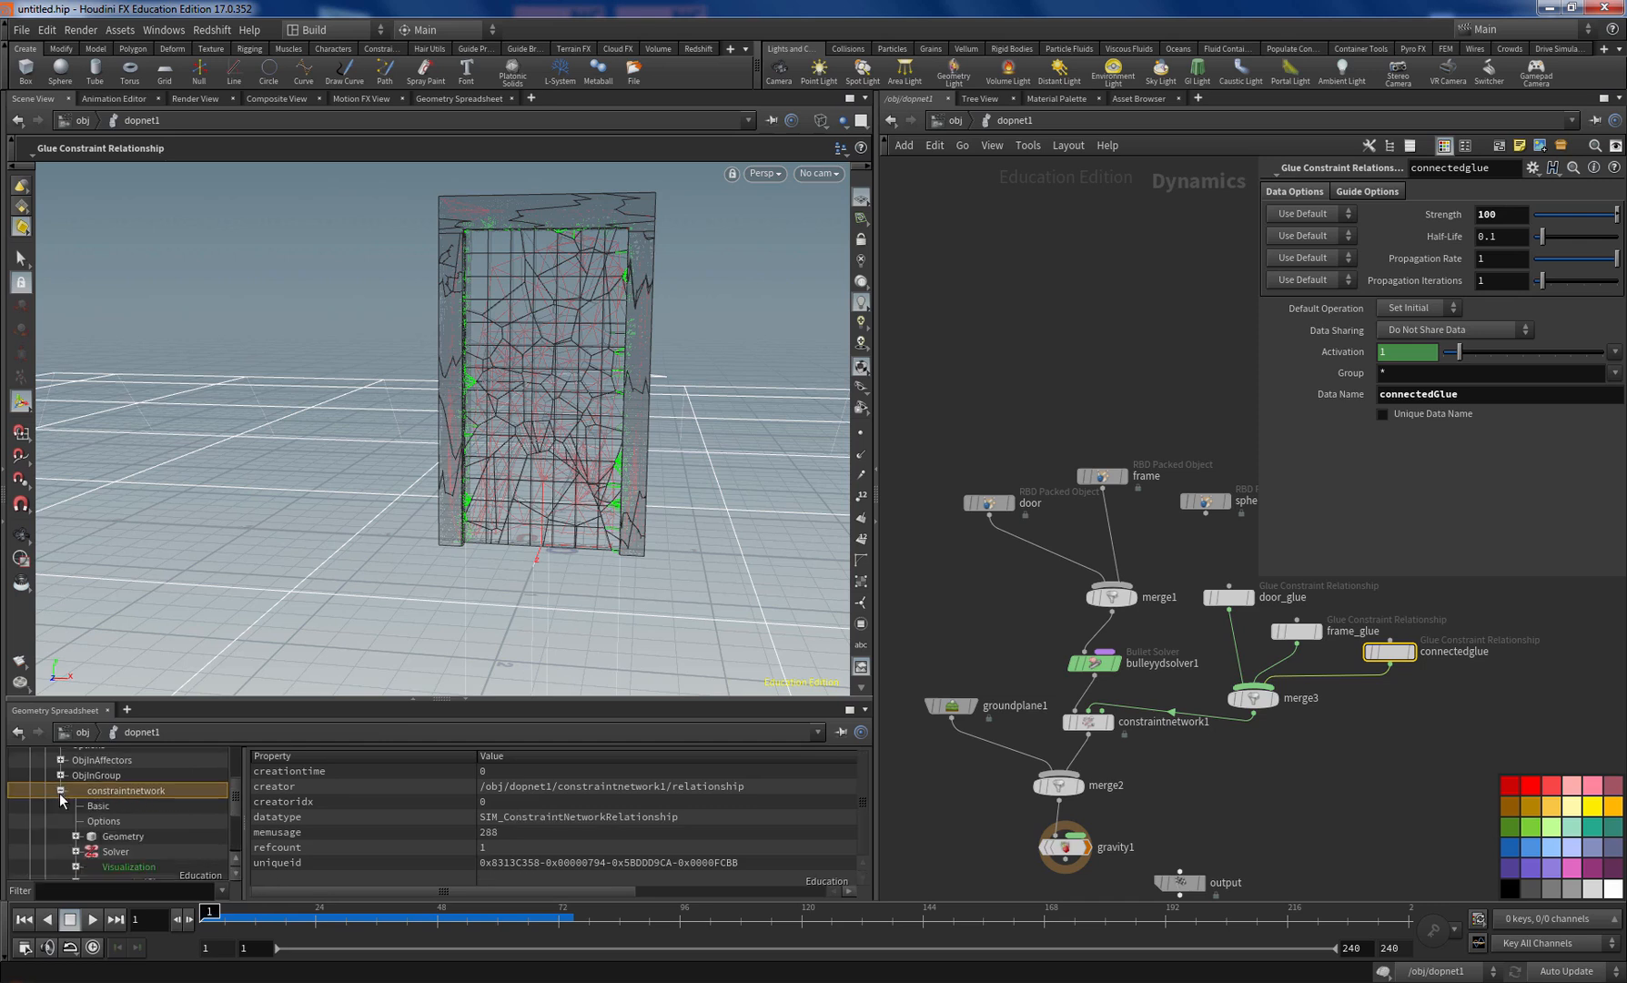
click(119, 837)
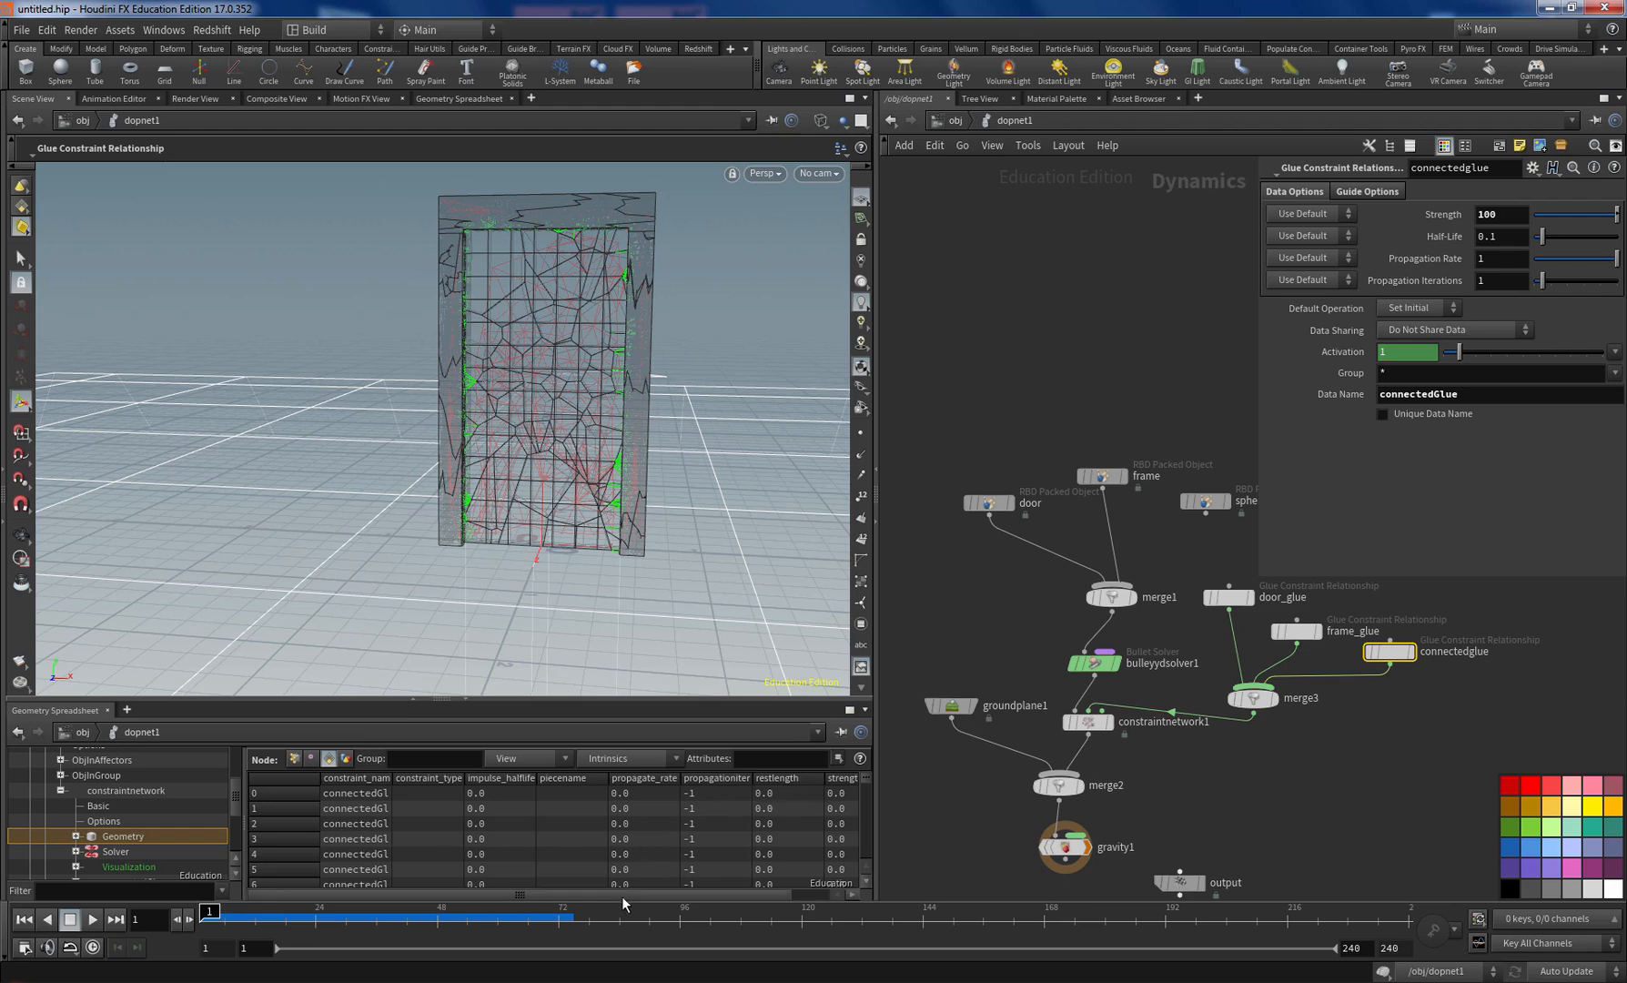
Step: Examine the constraint primitives' attributes up to strength, widening the constraint_name column to read the full names
scroll(658, 896, right, 2)
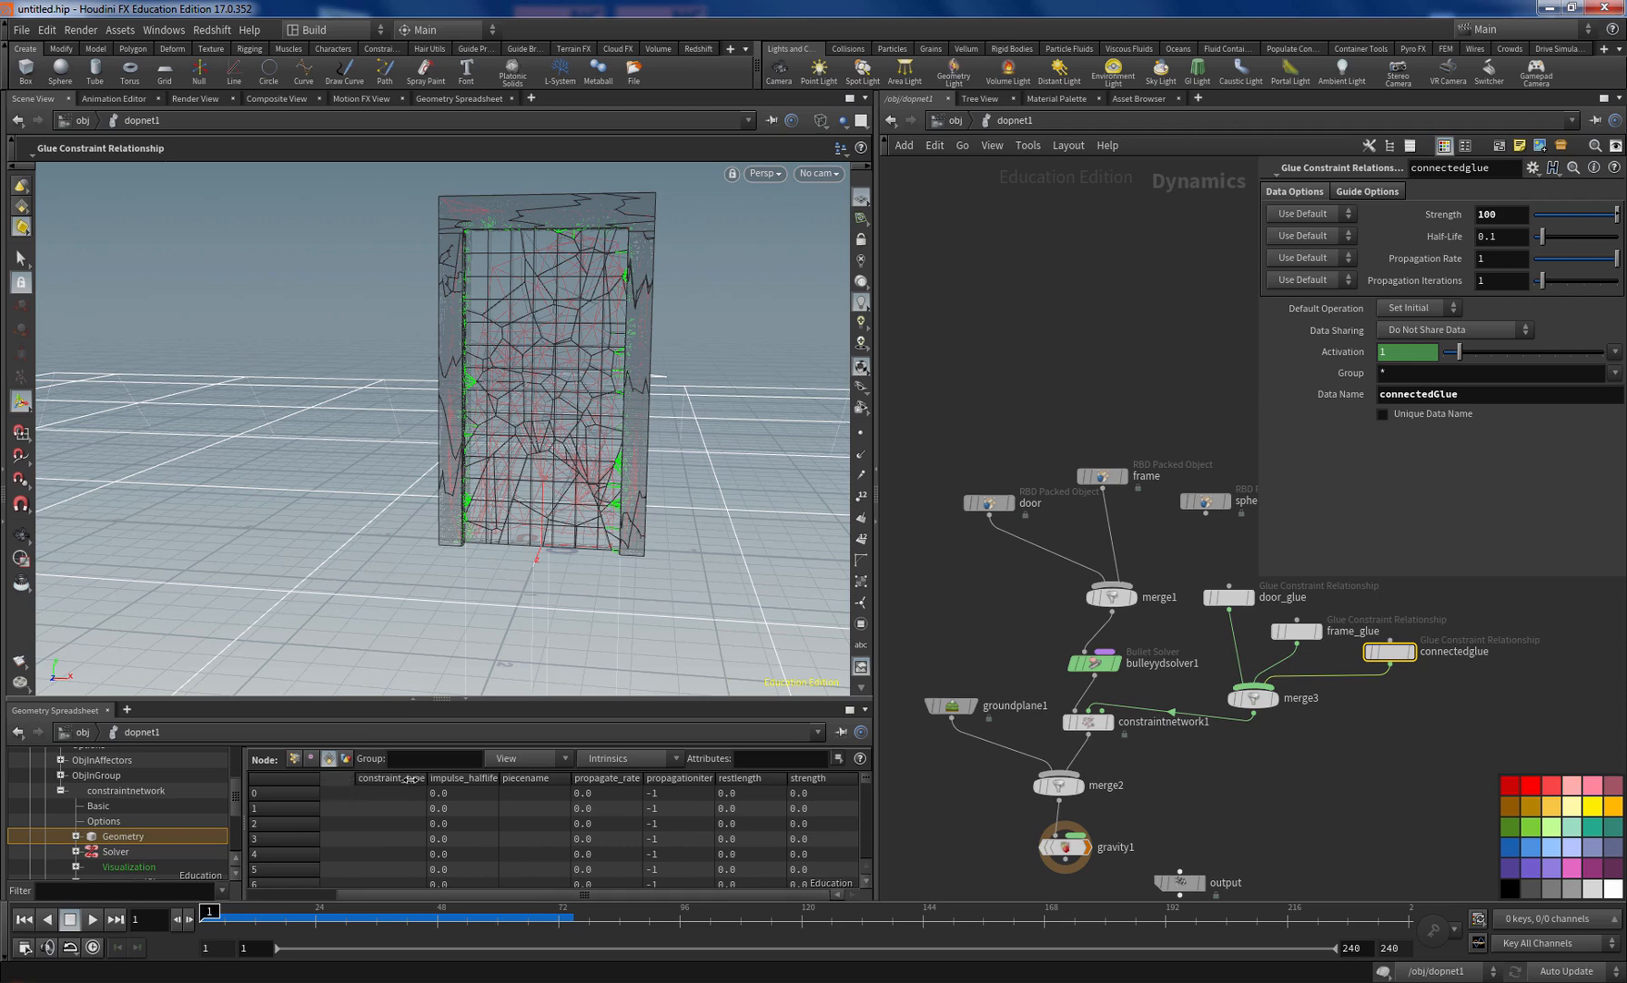
scroll(364, 891, left, 2)
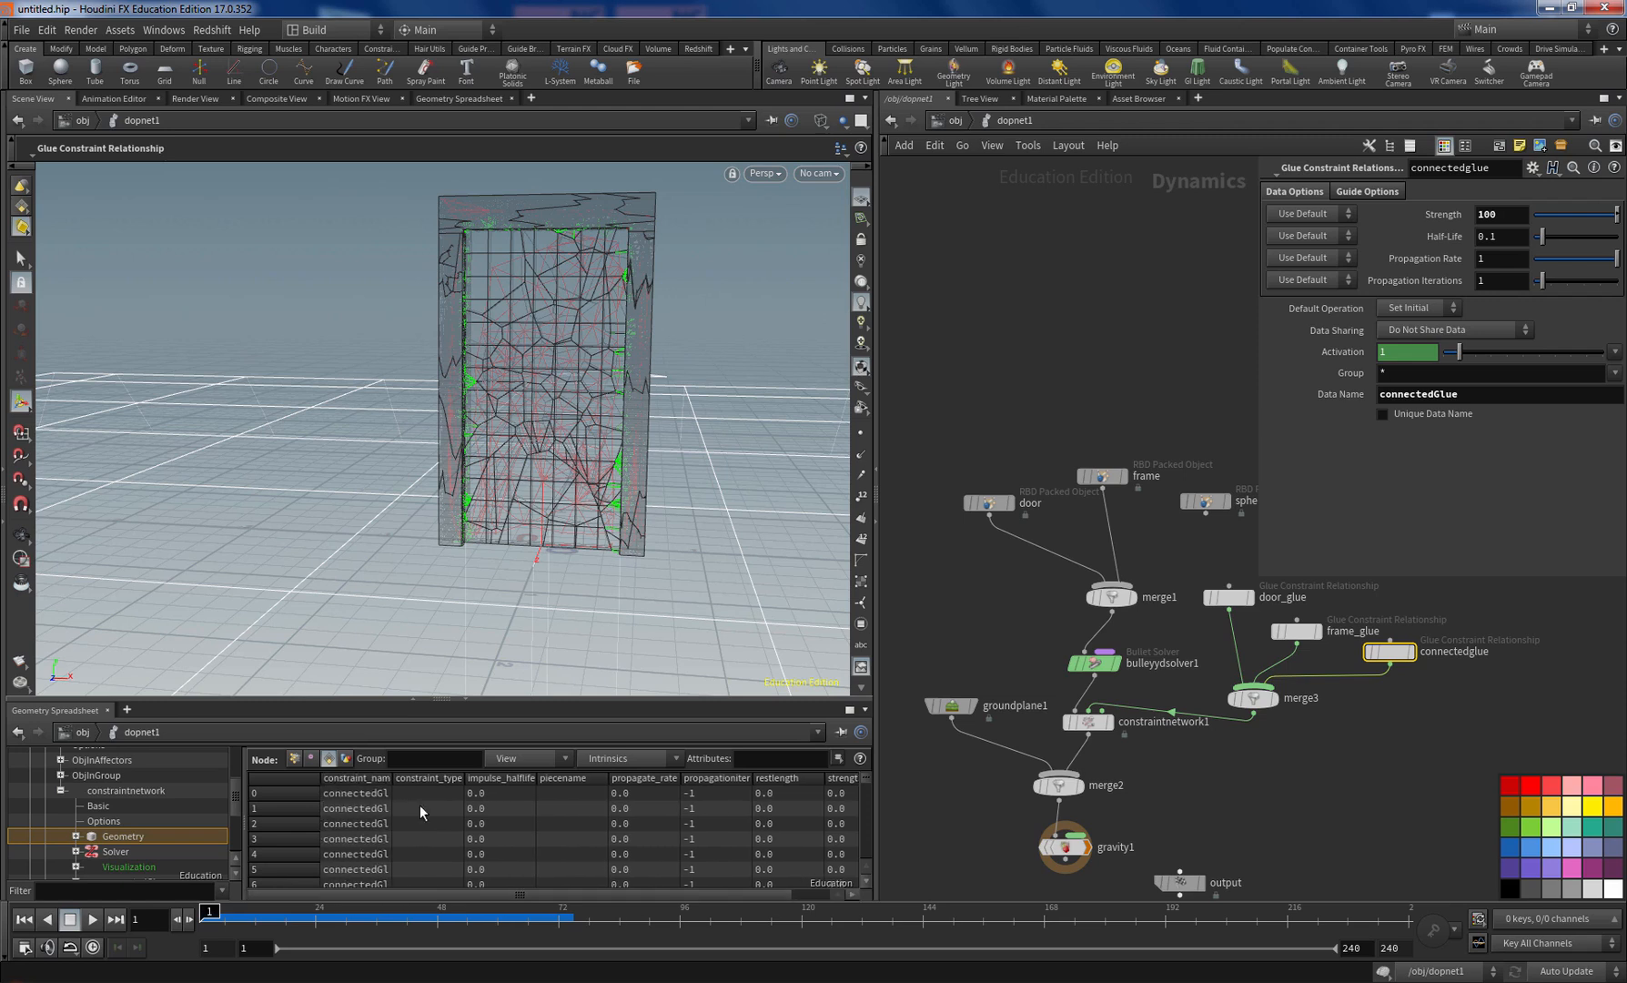
drag(392, 778, 442, 778)
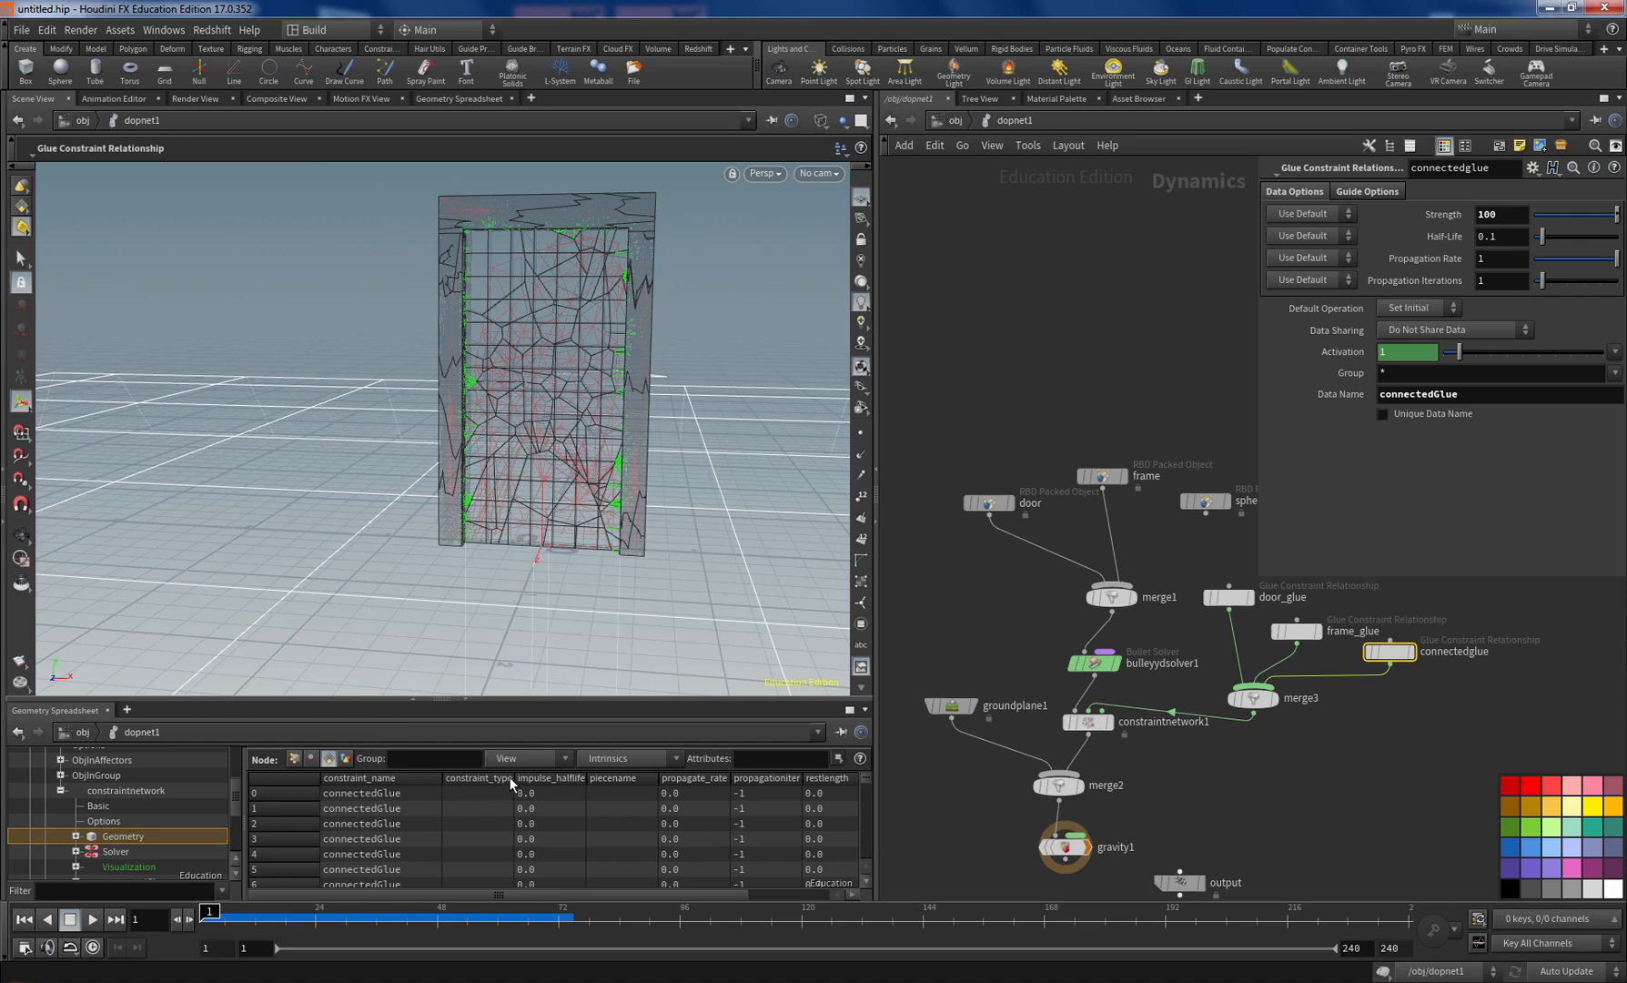
drag(522, 894, 646, 893)
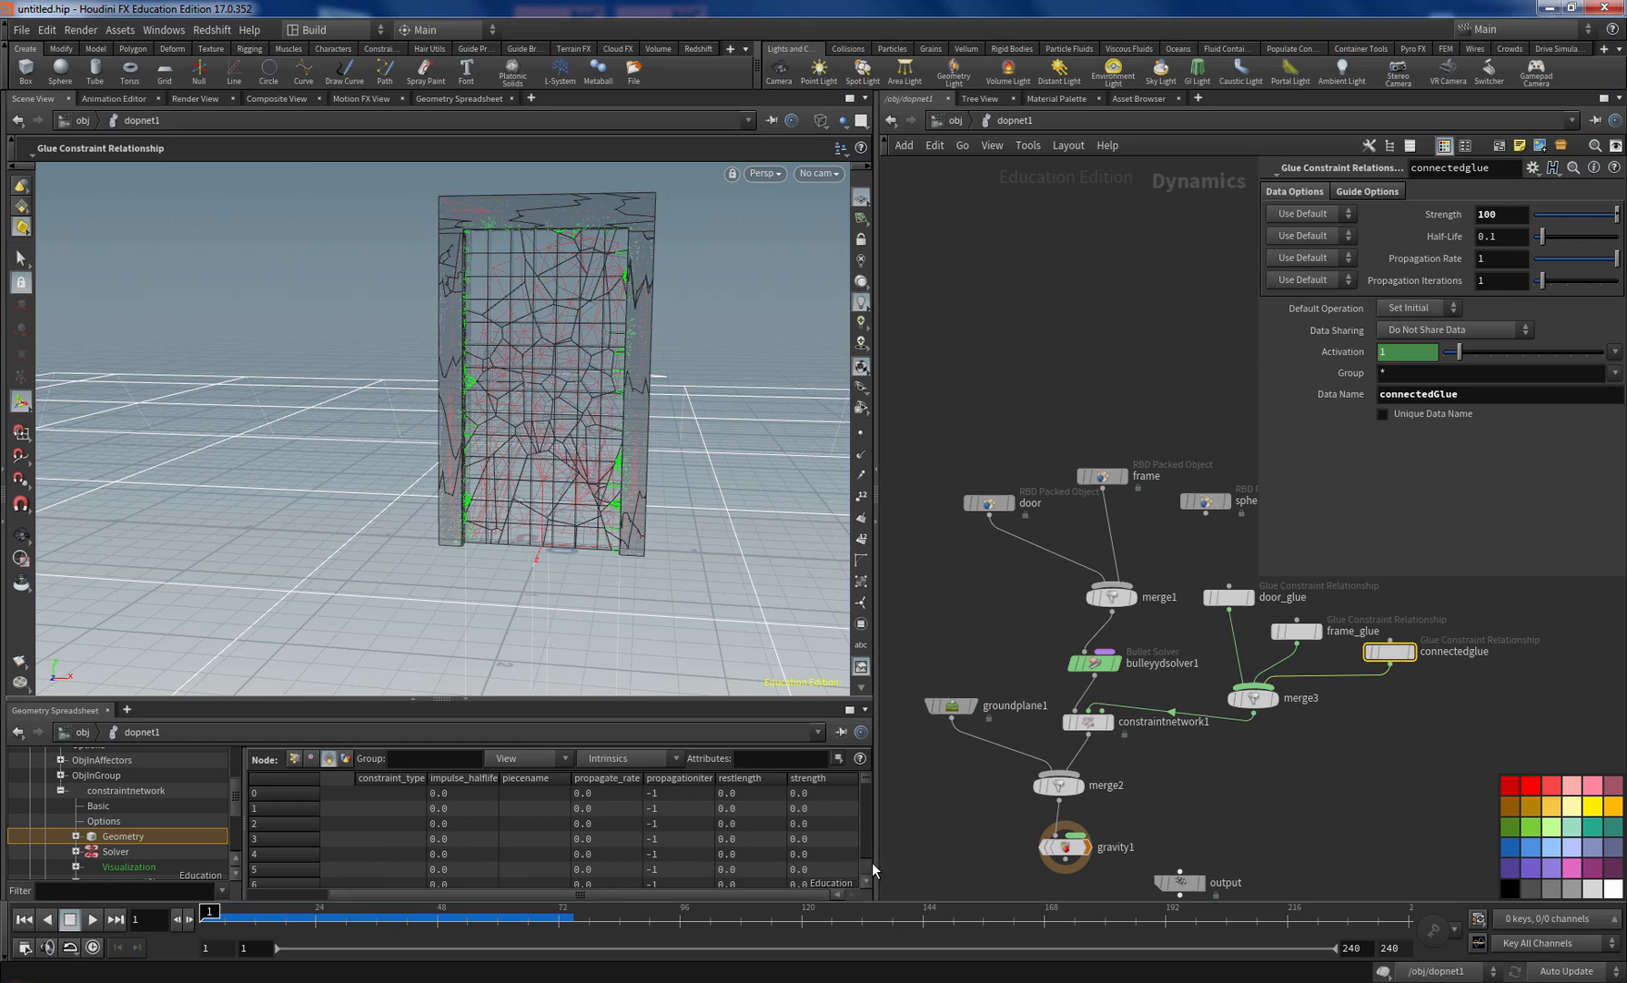
mouse_move(865, 787)
mouse_down()
mouse_move(863, 849)
mouse_move(855, 763)
mouse_up()
mouse_move(221, 910)
mouse_down()
mouse_move(443, 929)
mouse_move(175, 911)
mouse_up()
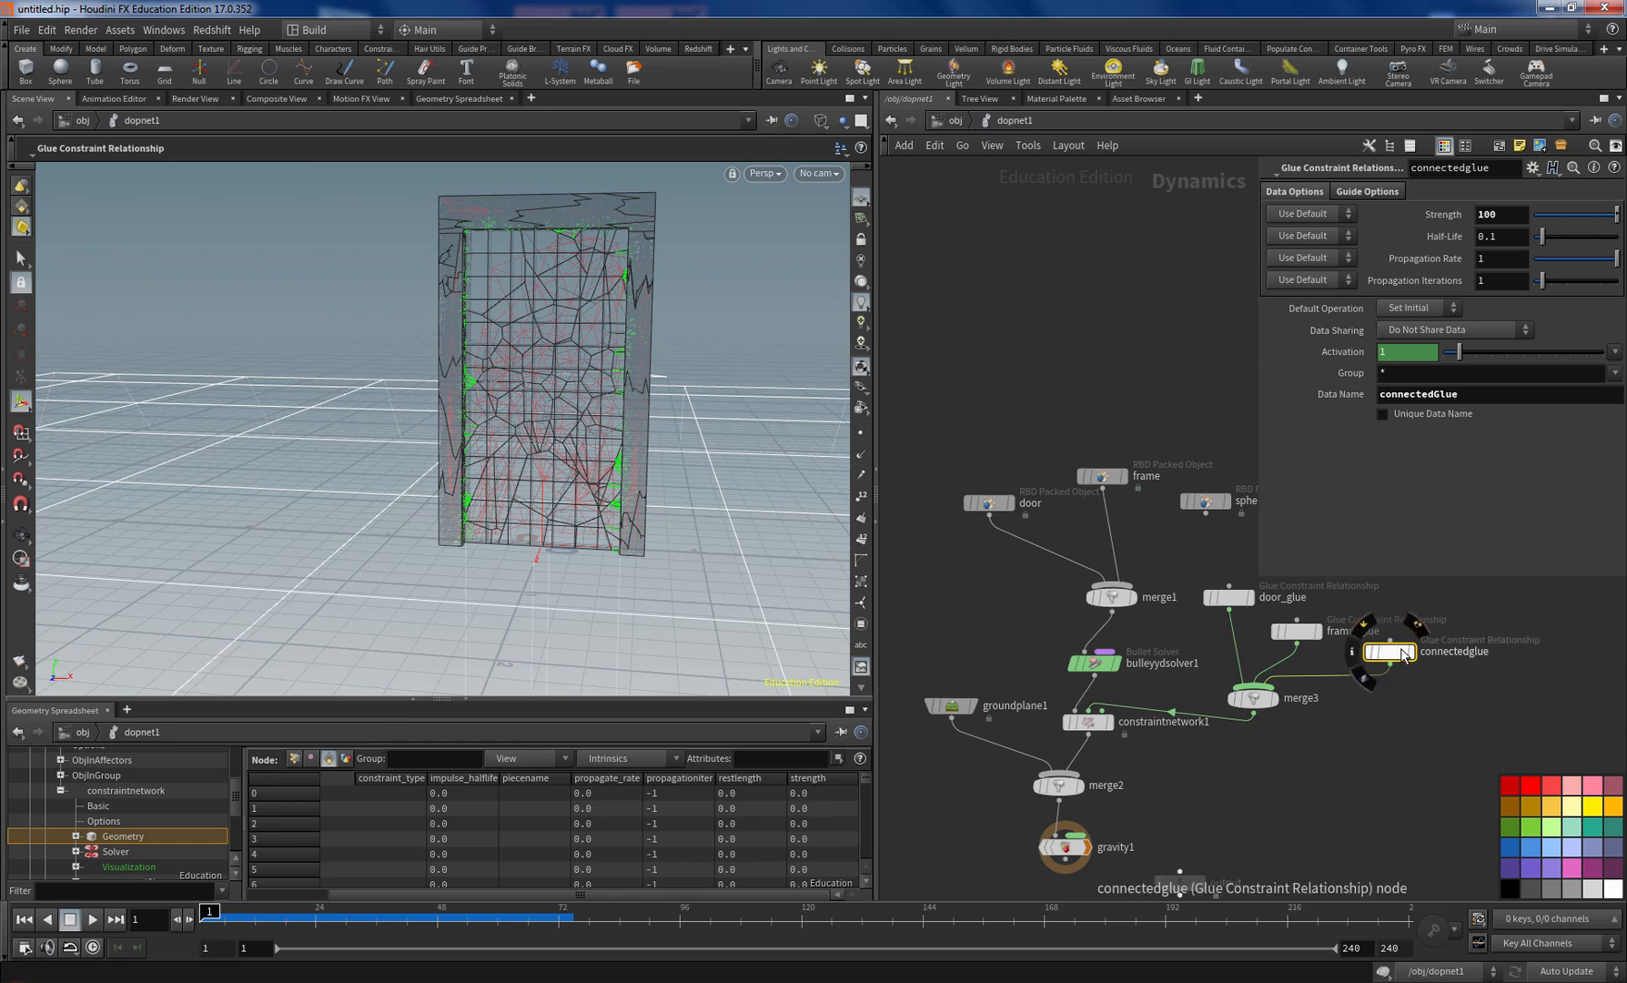
Step: Set the glue strength of connectedglue to 10000
click(1497, 213)
text(0)
key(Return)
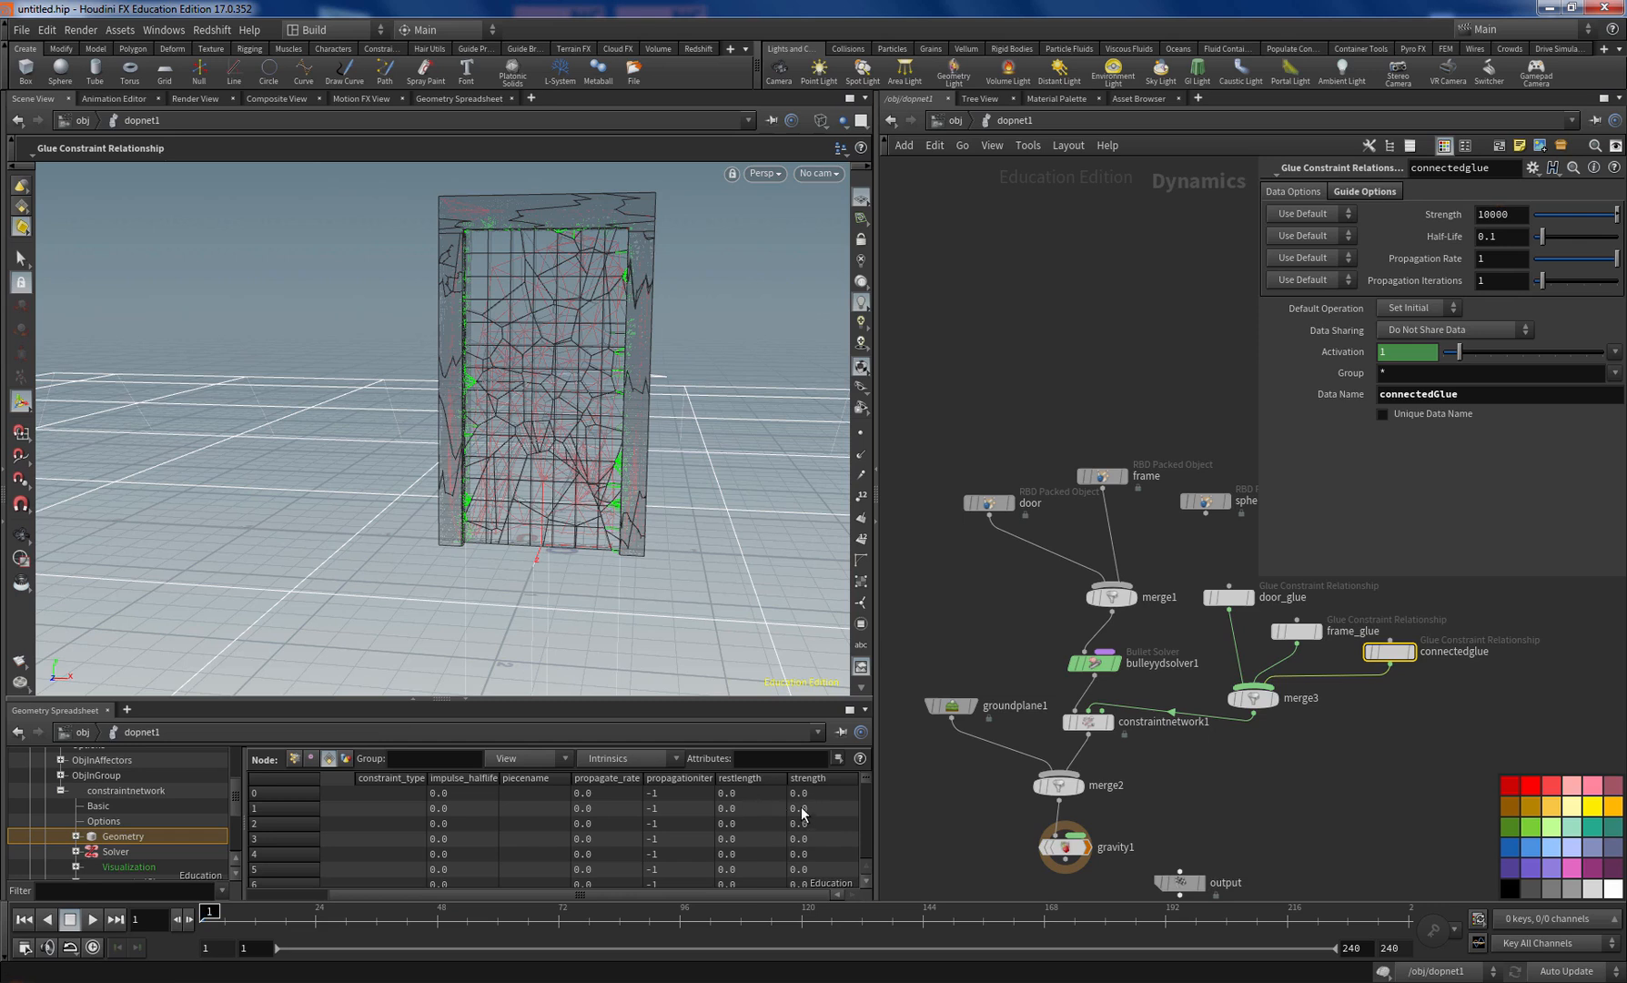
Step: Compare the primitive attributes of DOOR_CON, FRAME_CON and CONNECTION_GLUE in the fractures network, looking for the strength attribute
click(953, 121)
double_click(996, 475)
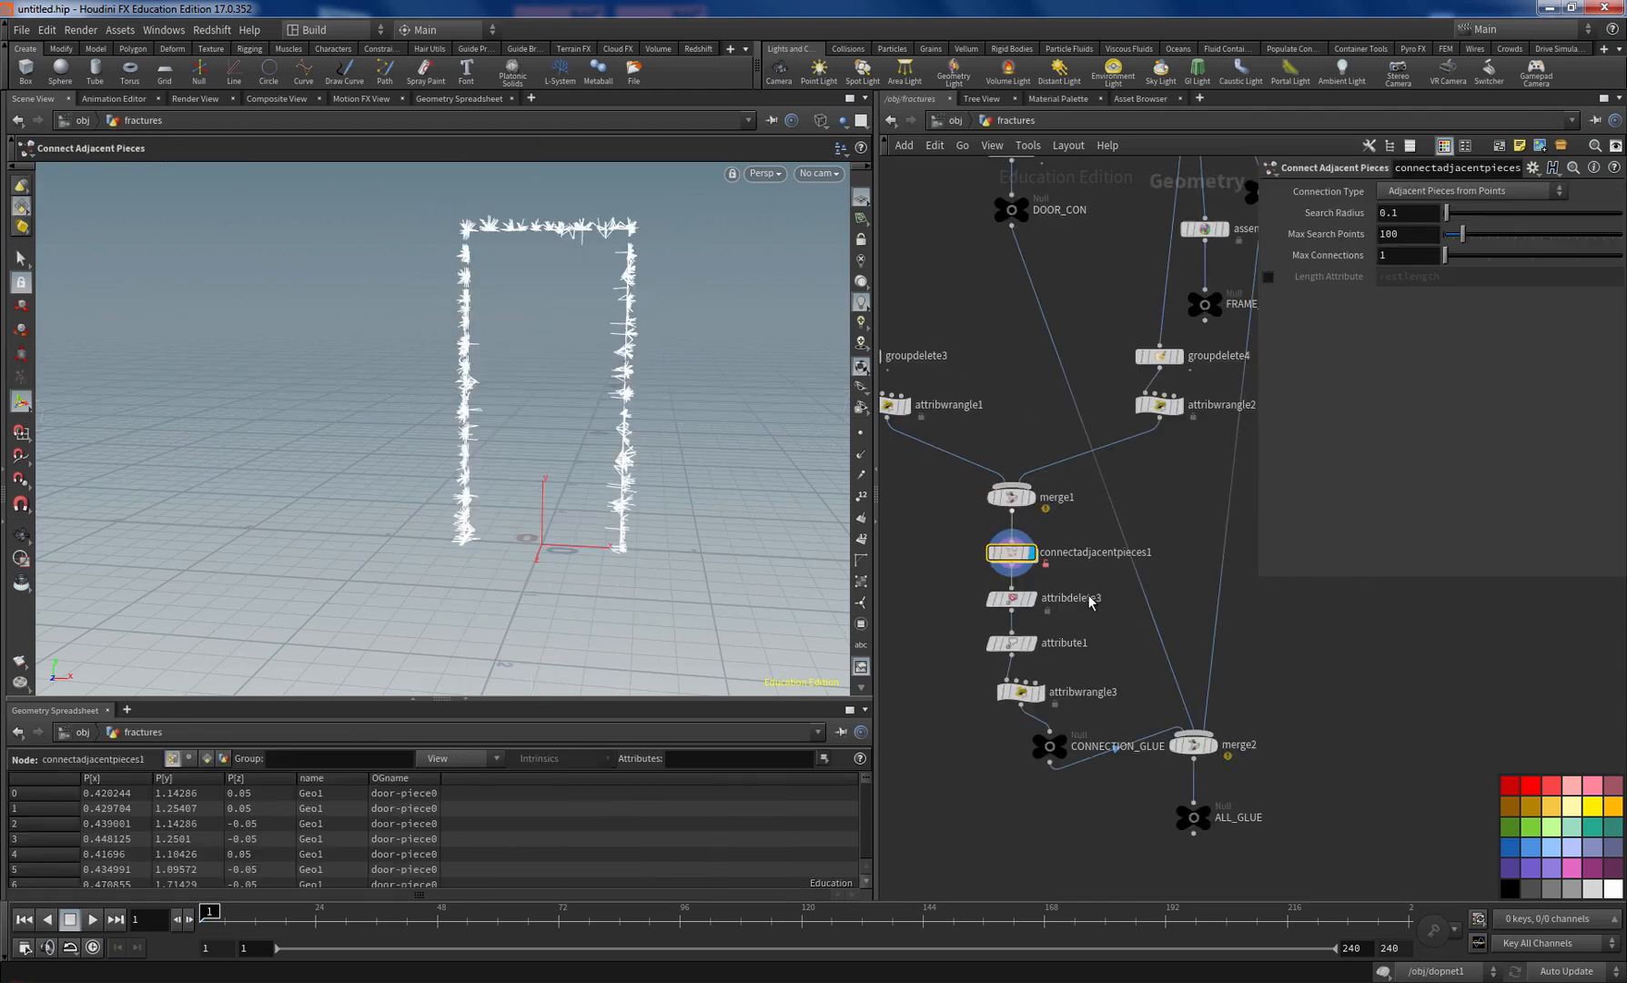
scroll(1005, 393, up, 5)
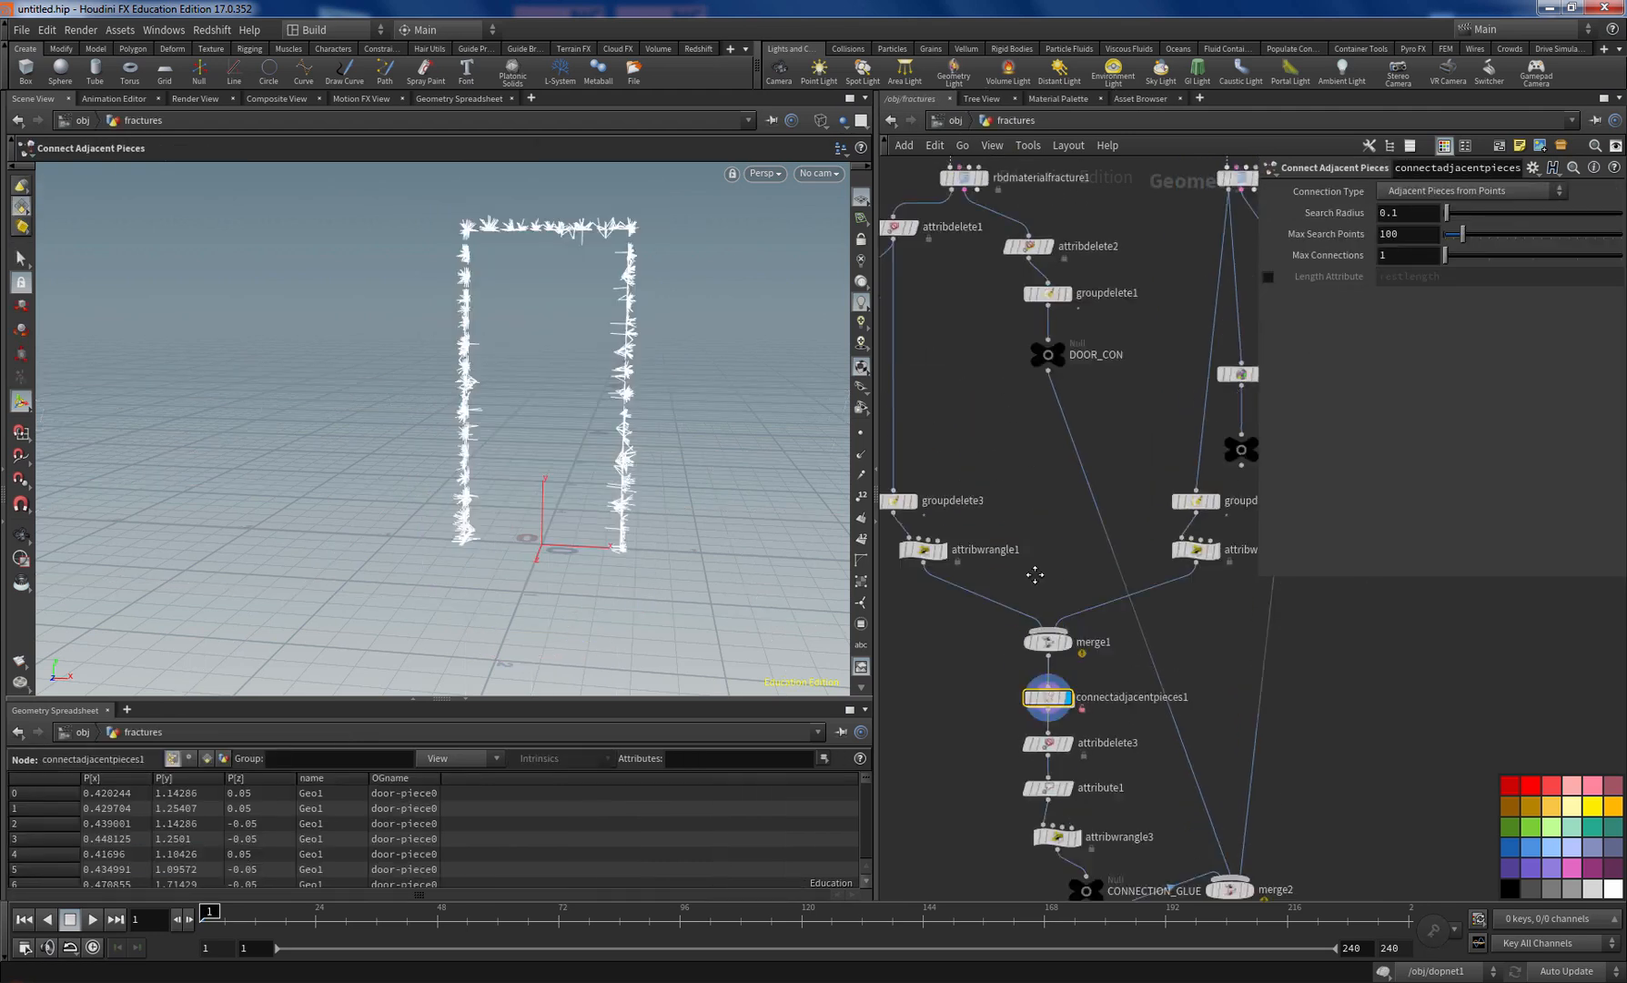
click(1004, 483)
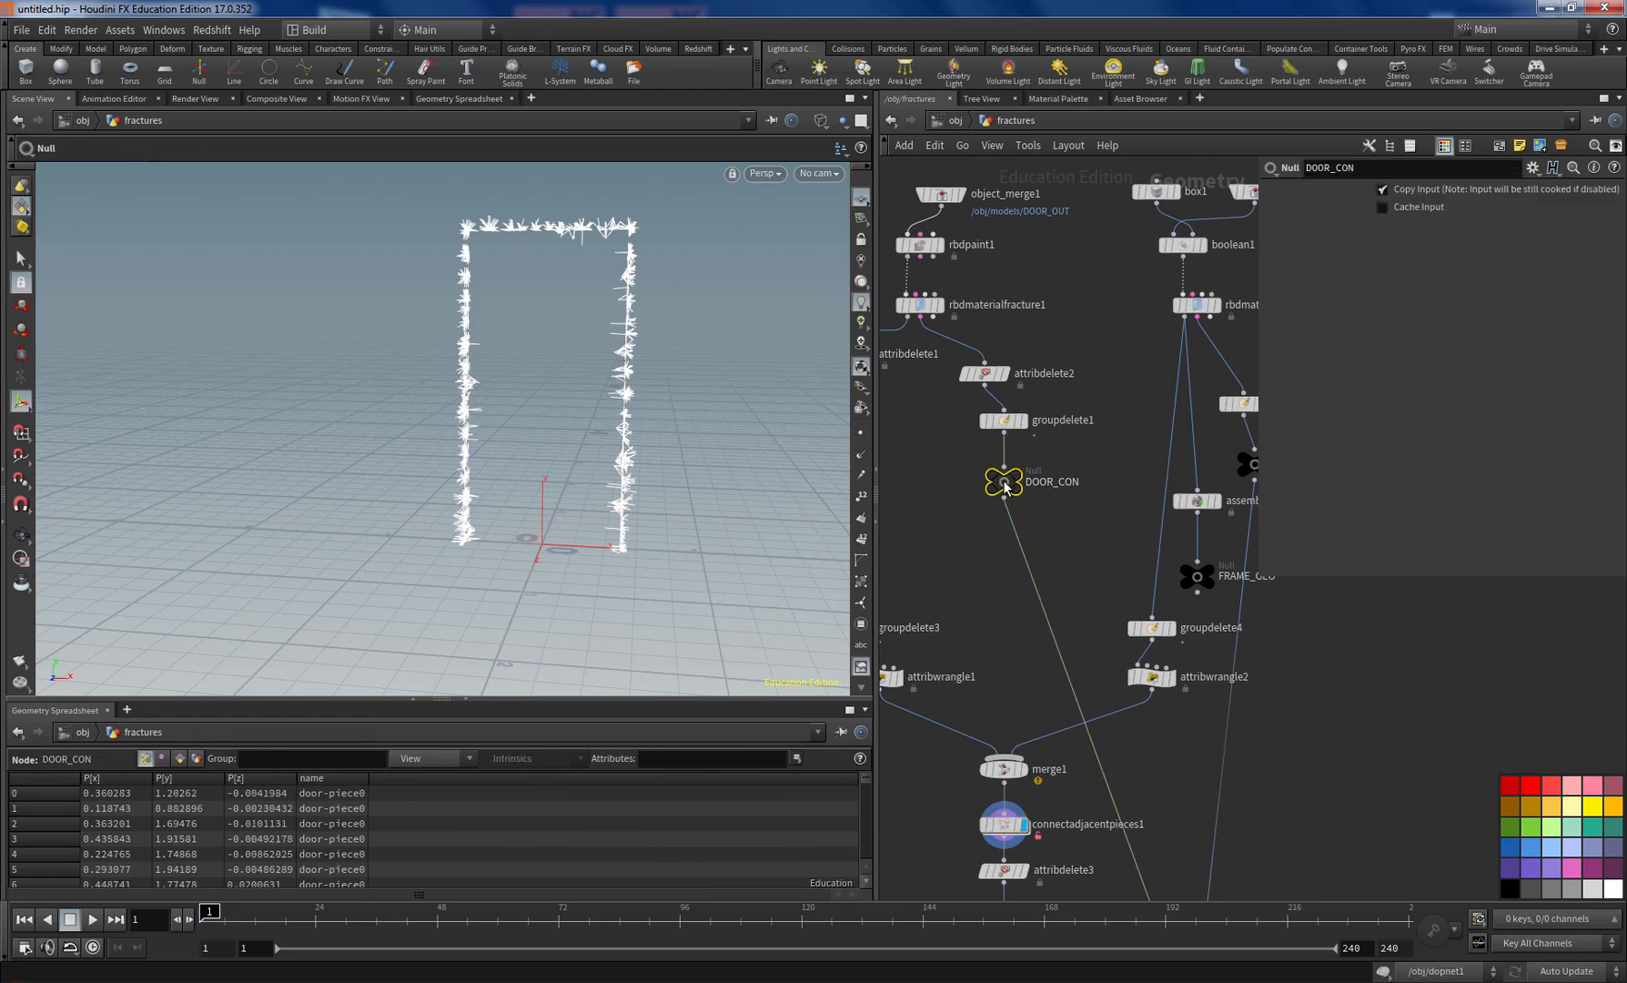
click(179, 759)
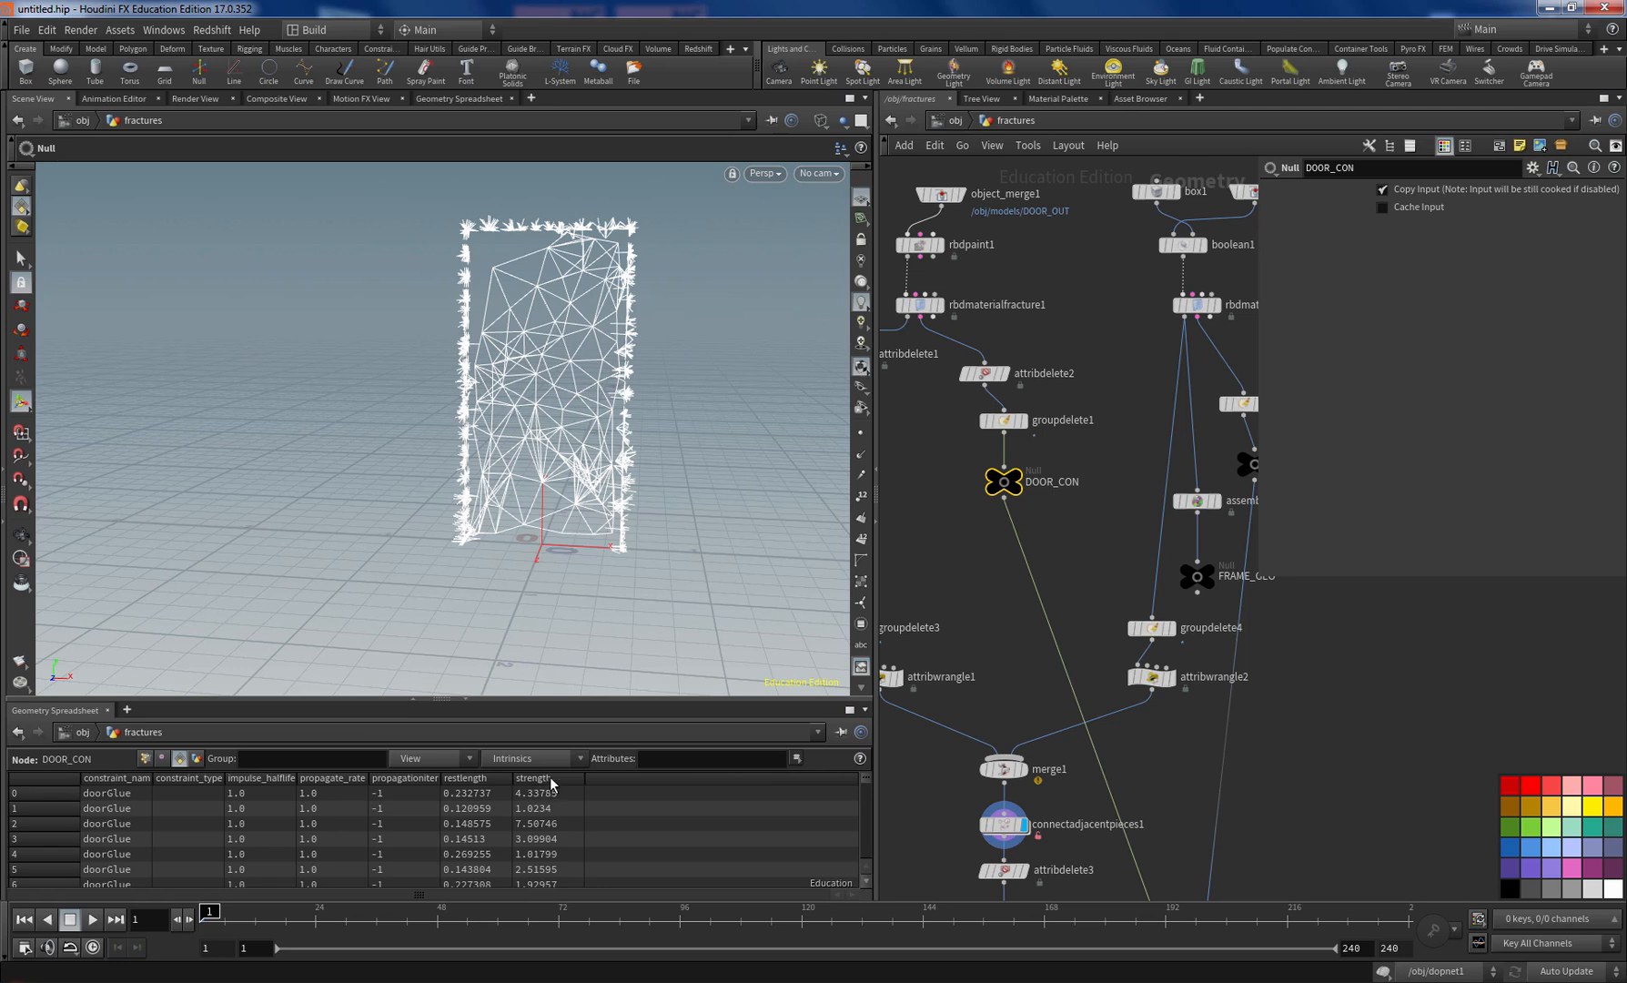
middle_drag(1255, 470, 1061, 513)
click(1061, 512)
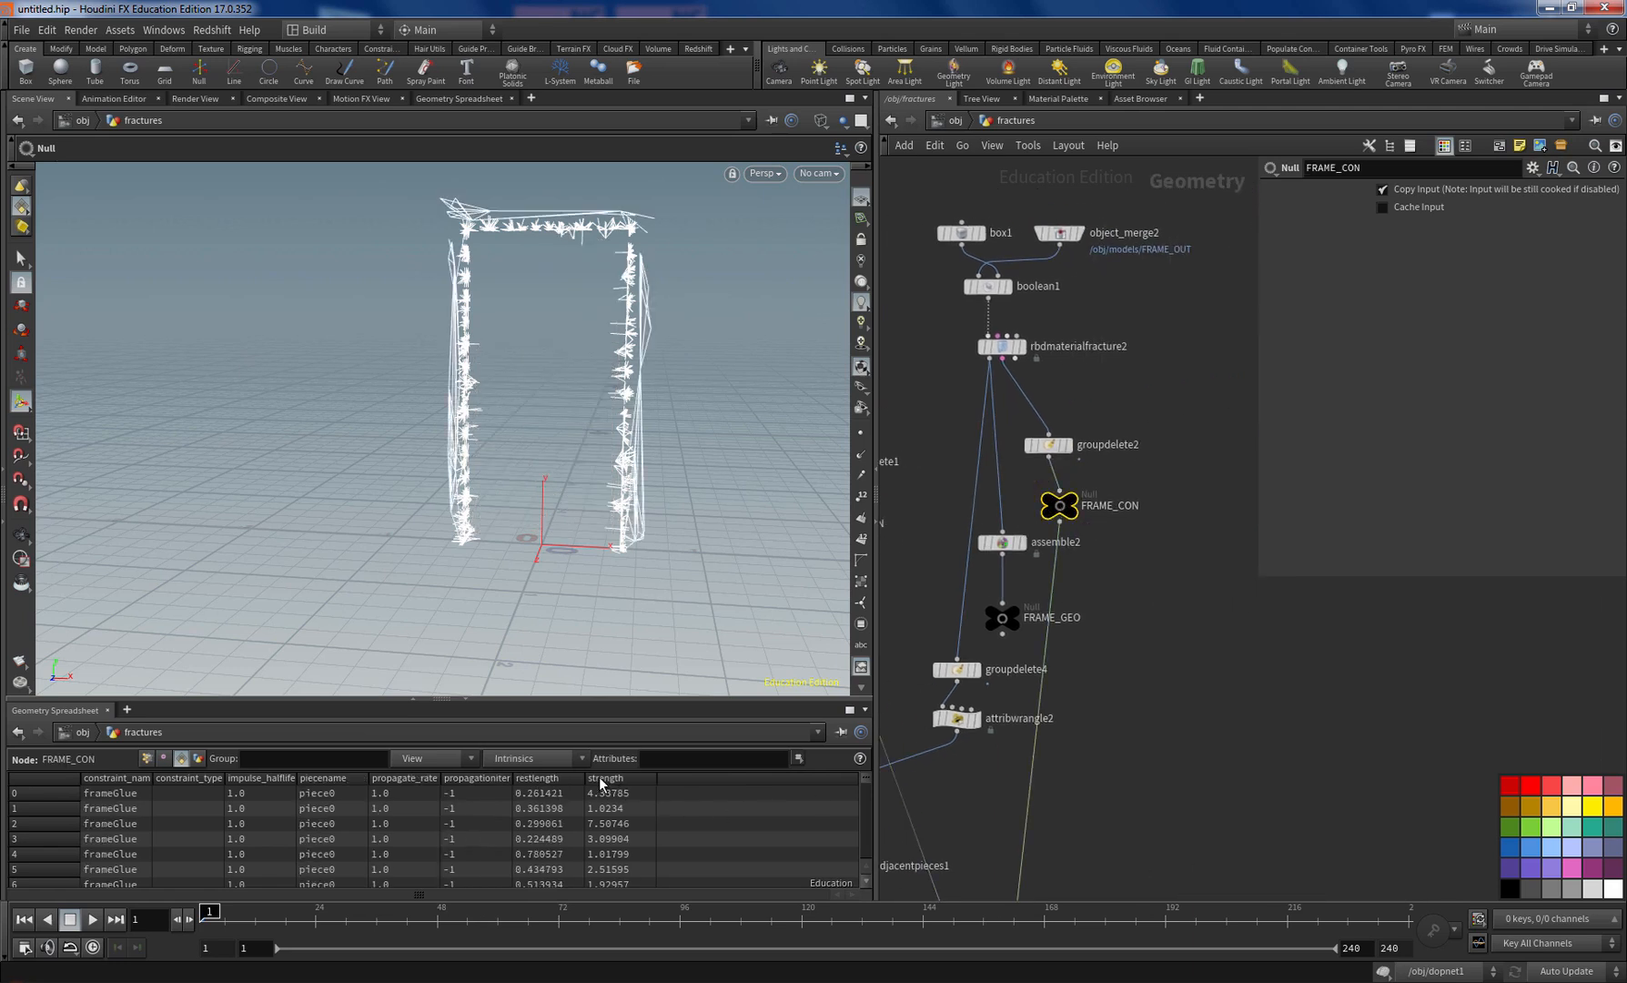
middle_drag(970, 805, 1133, 478)
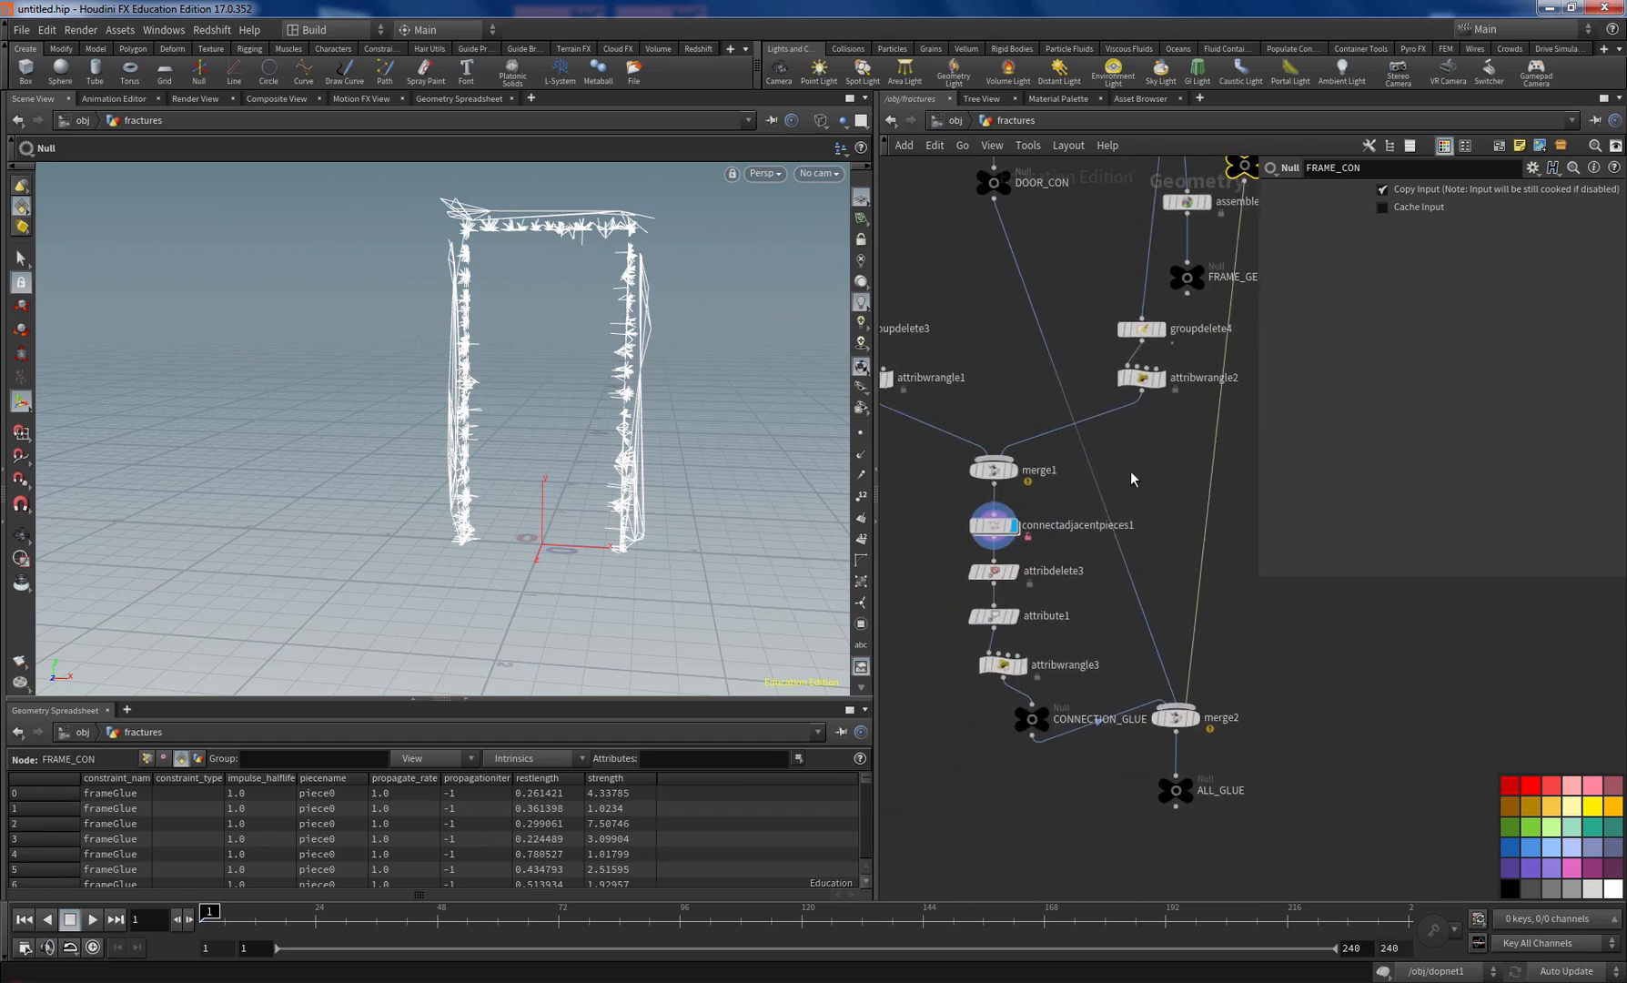
click(1032, 722)
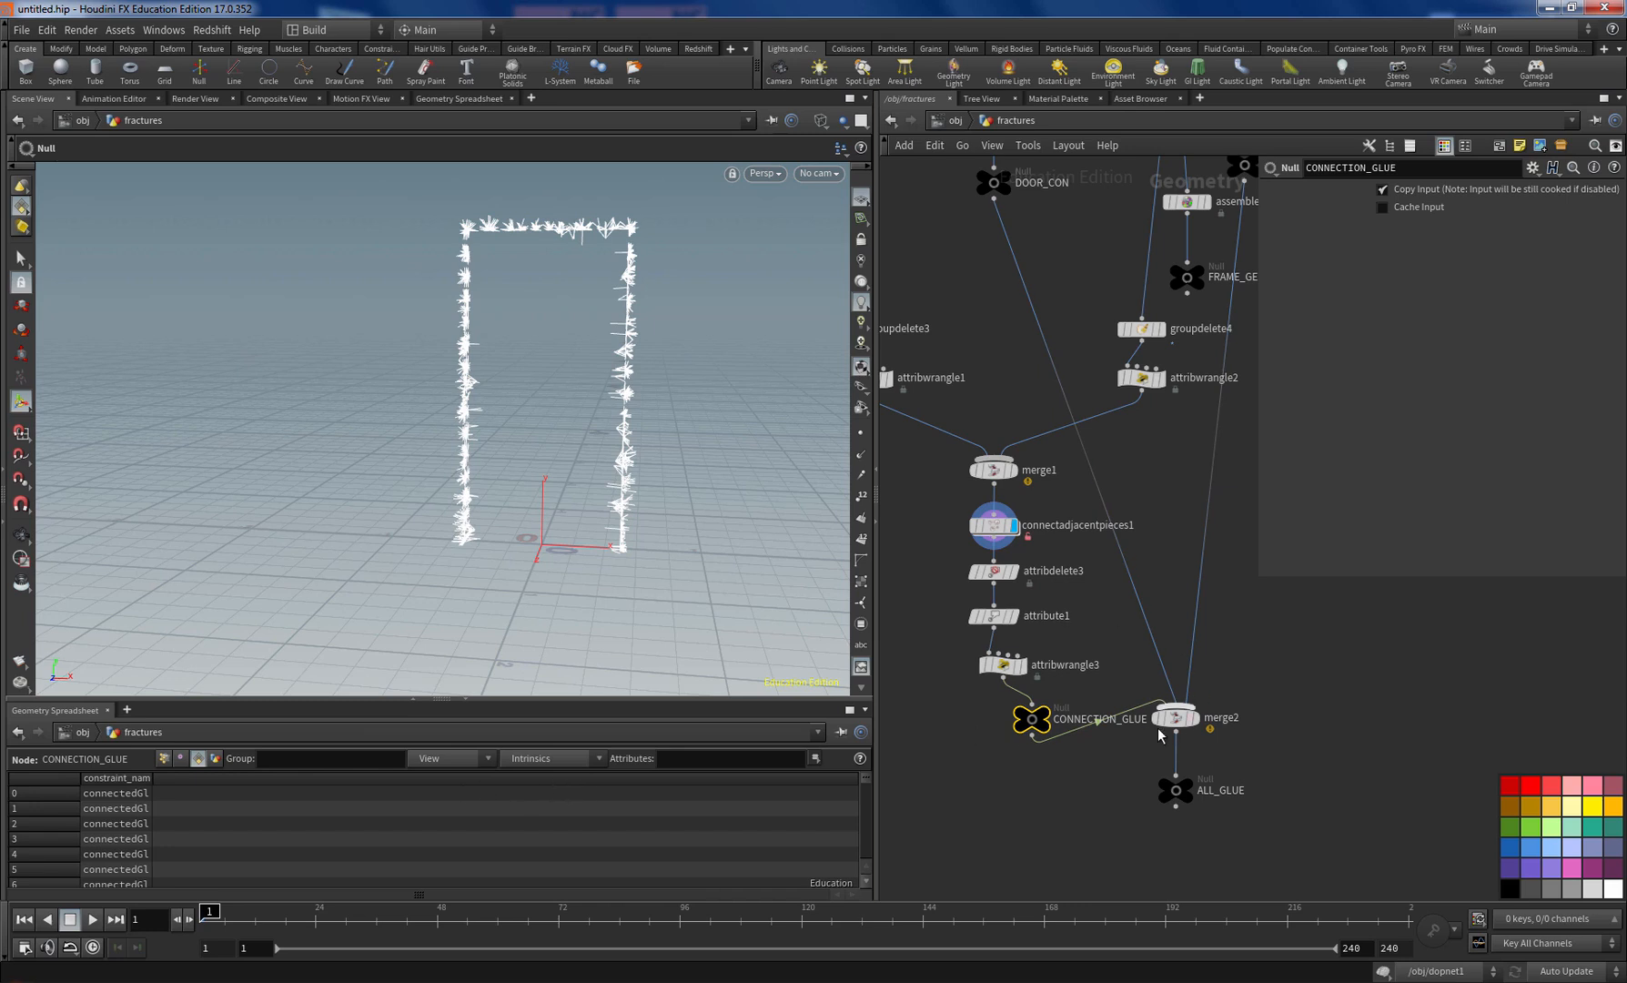
Step: Inspect the merged primitives' constraint_name and strength values on merge2, widening the constraint_name column
mouse_move(1160, 719)
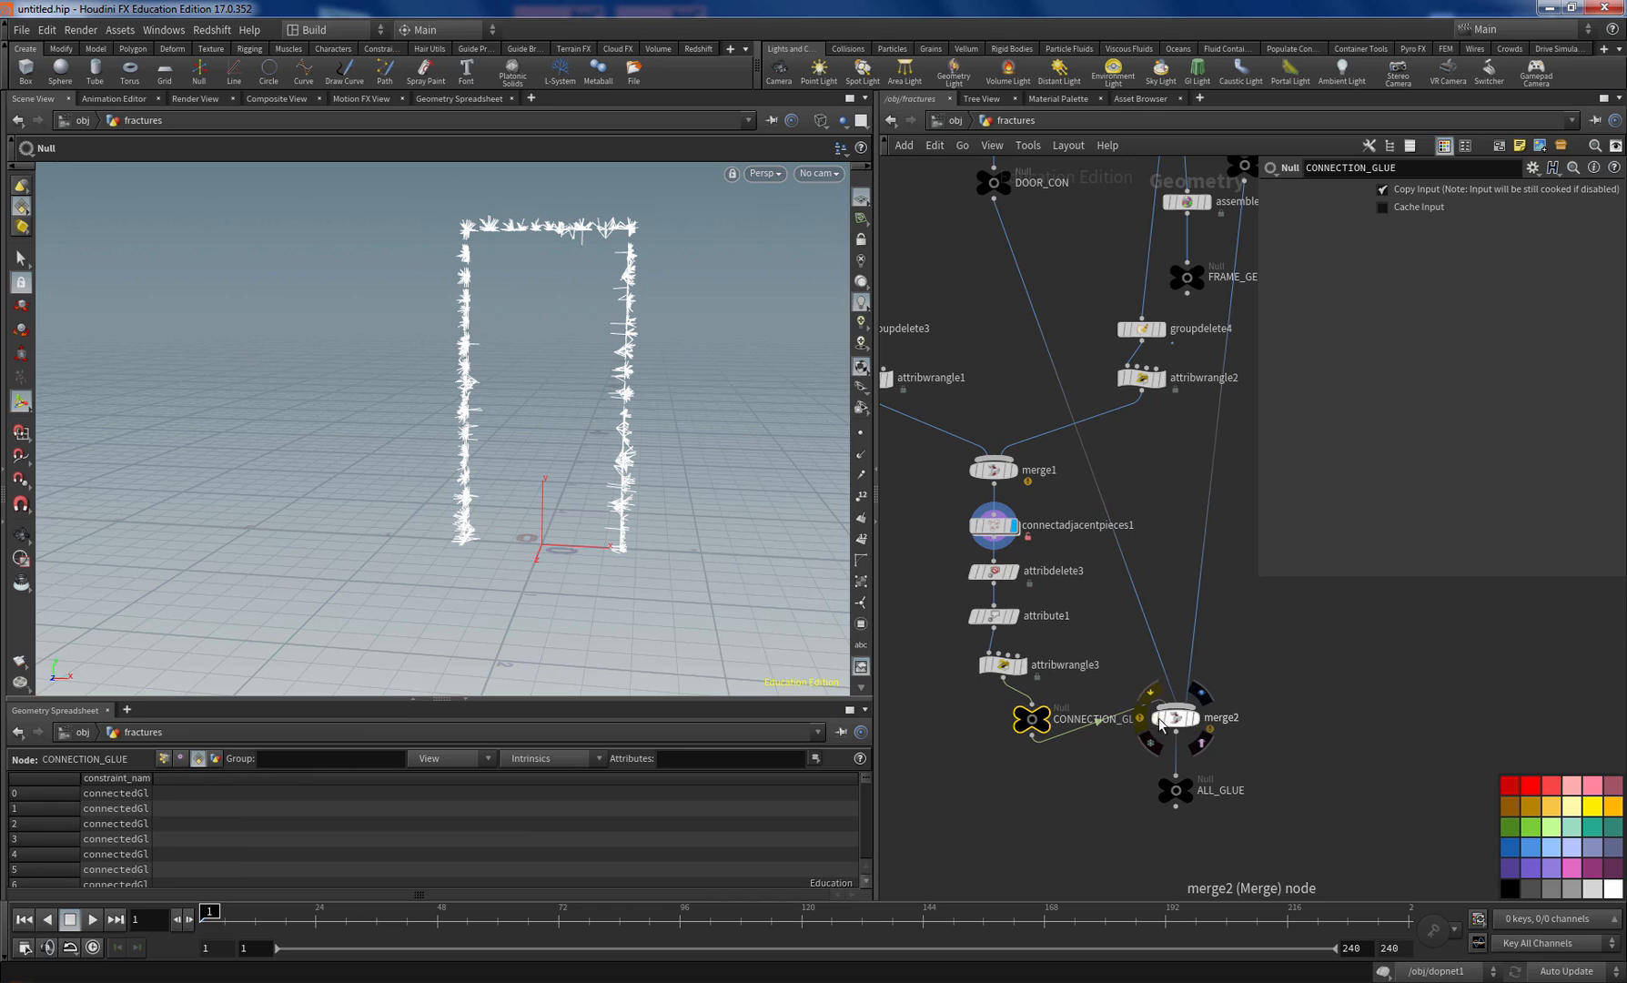
click(1174, 718)
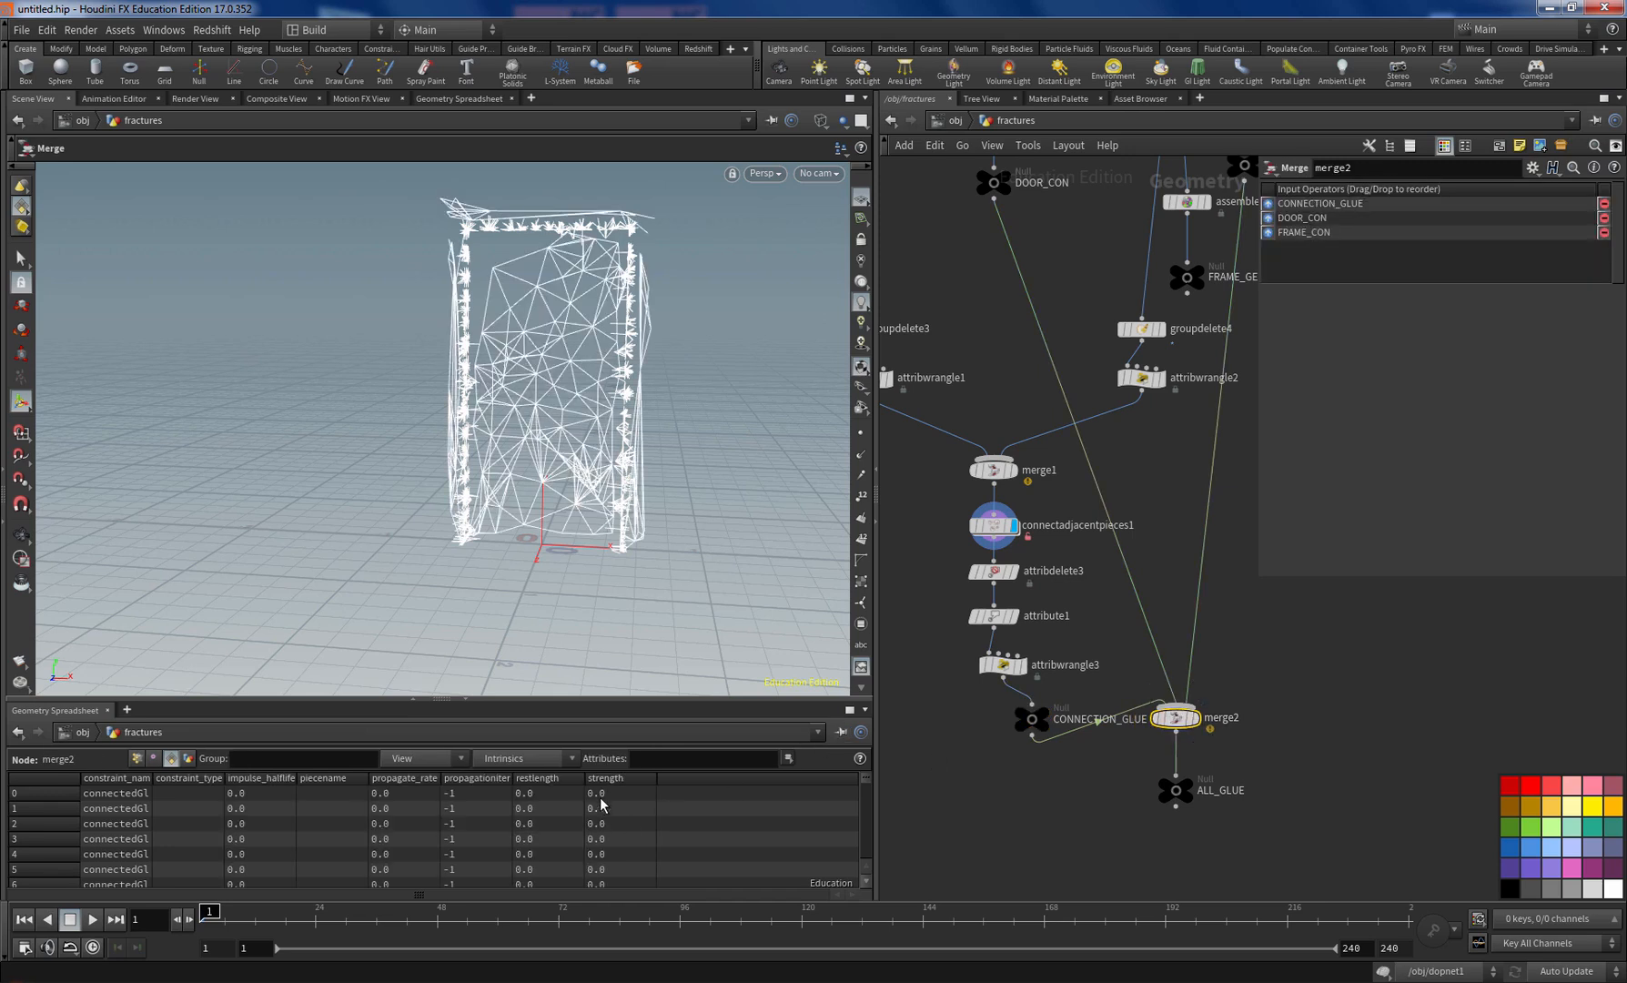
drag(865, 792, 614, 842)
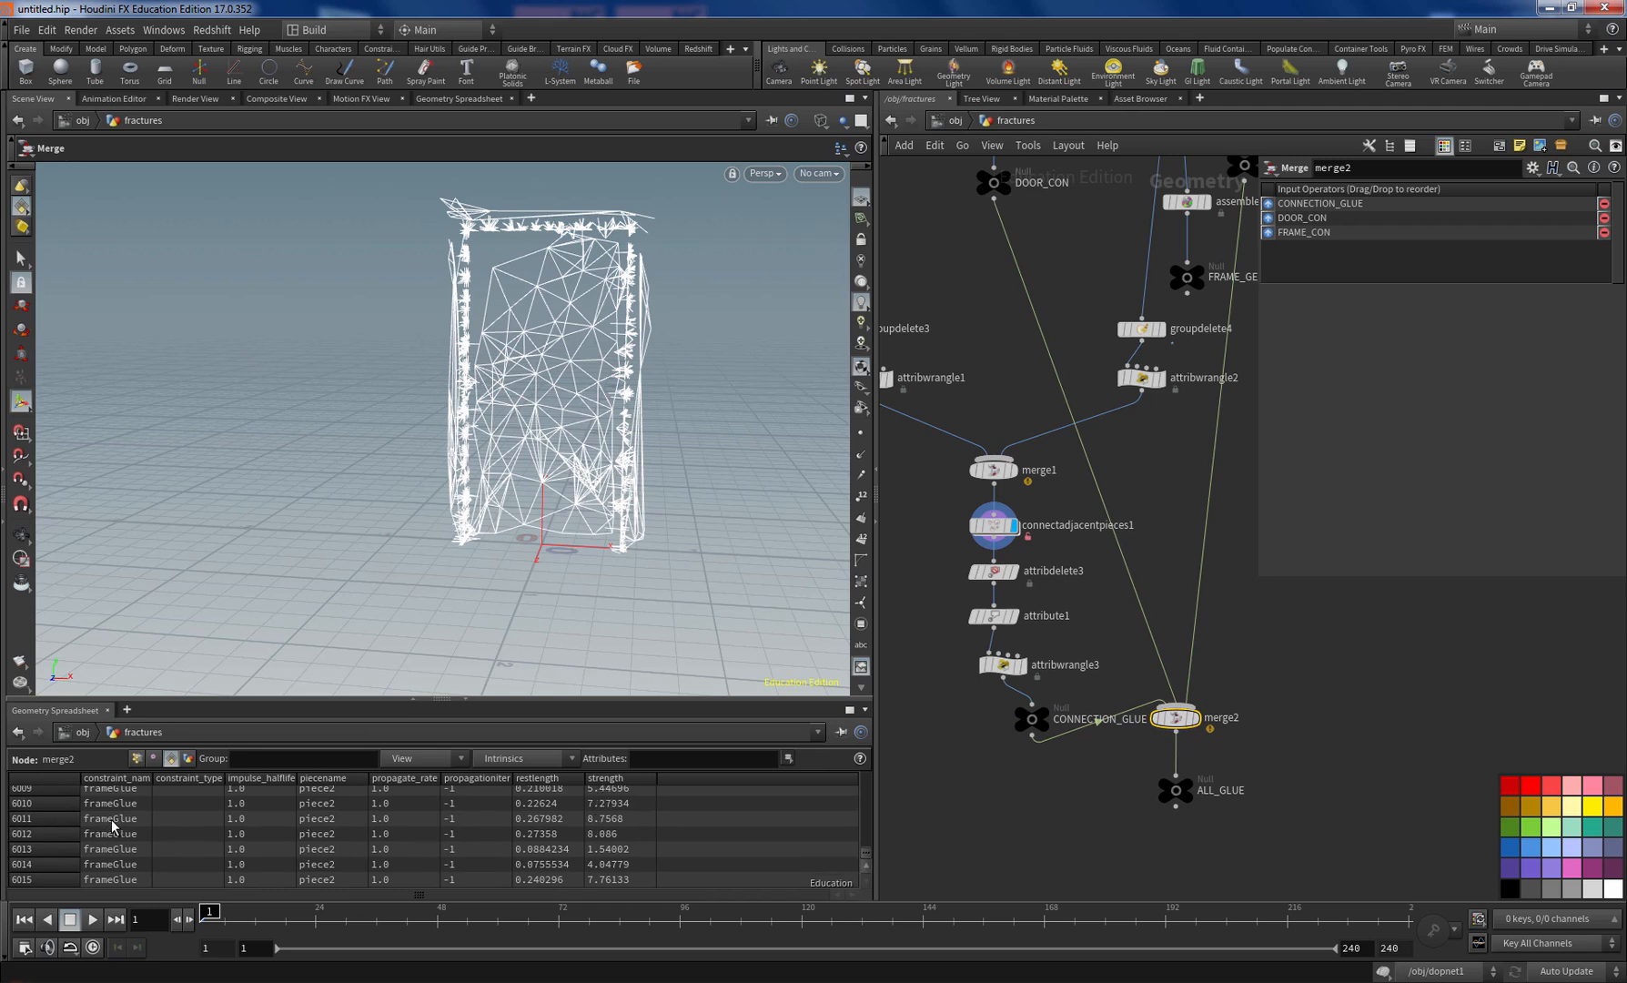
drag(870, 863, 851, 766)
drag(151, 779, 193, 779)
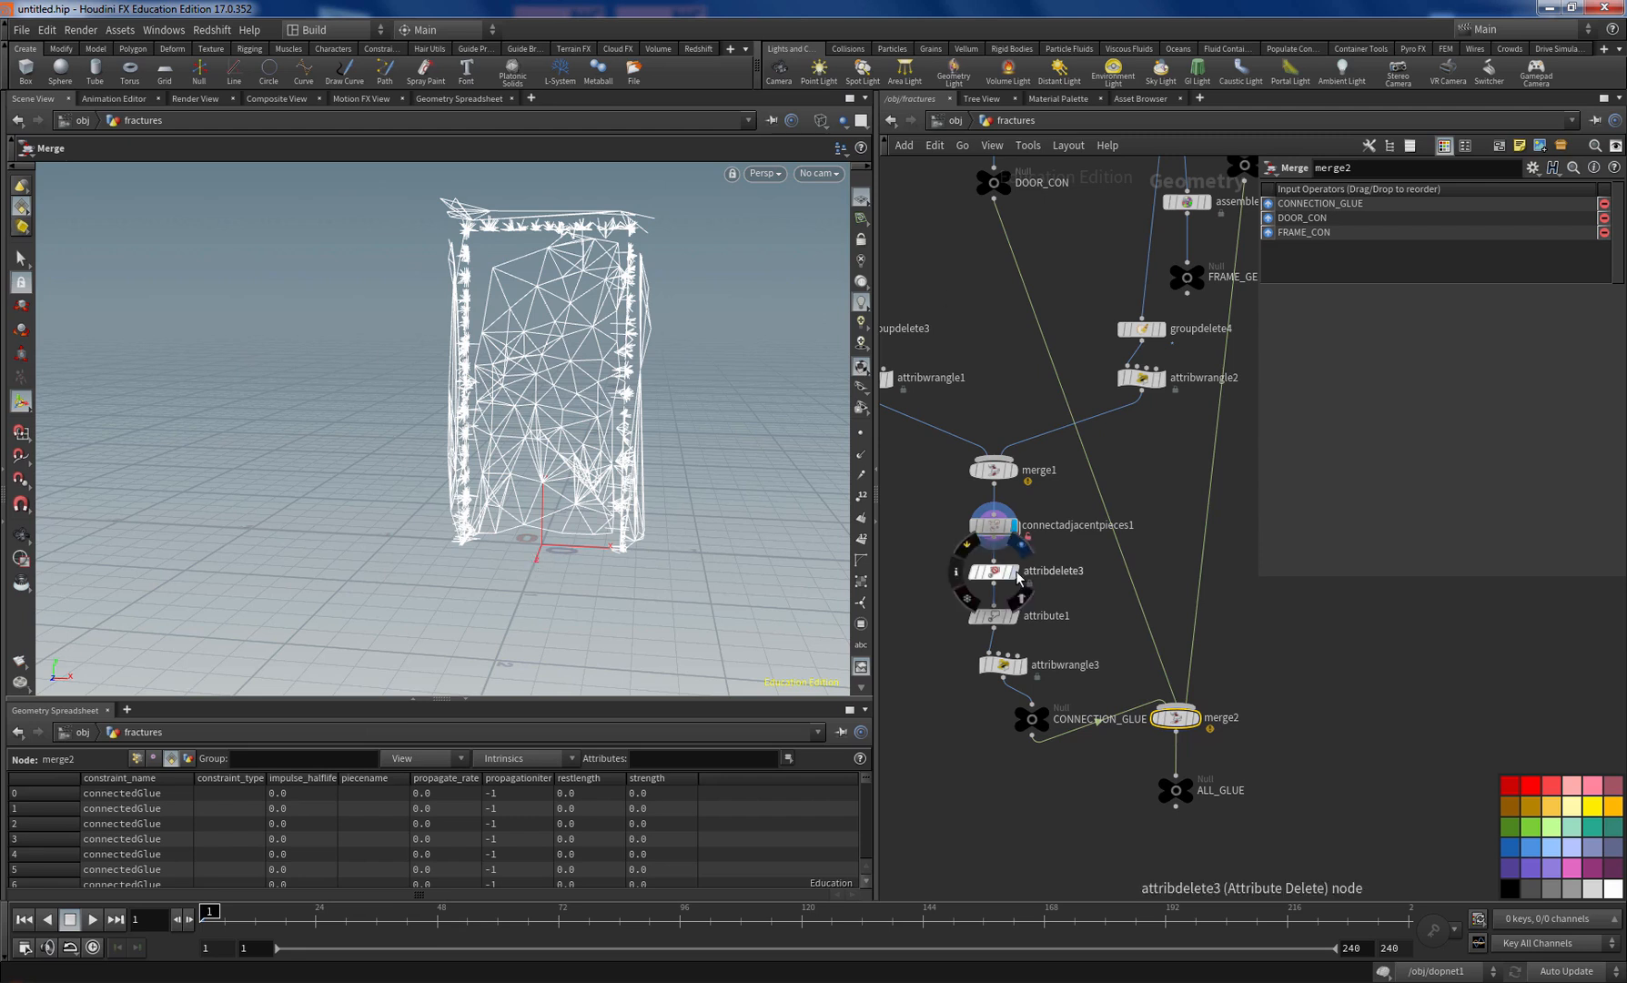
Step: Add the line f@strength = 1; to the VEX code of attribwrangle3 and display the ALL_GLUE node
click(1017, 665)
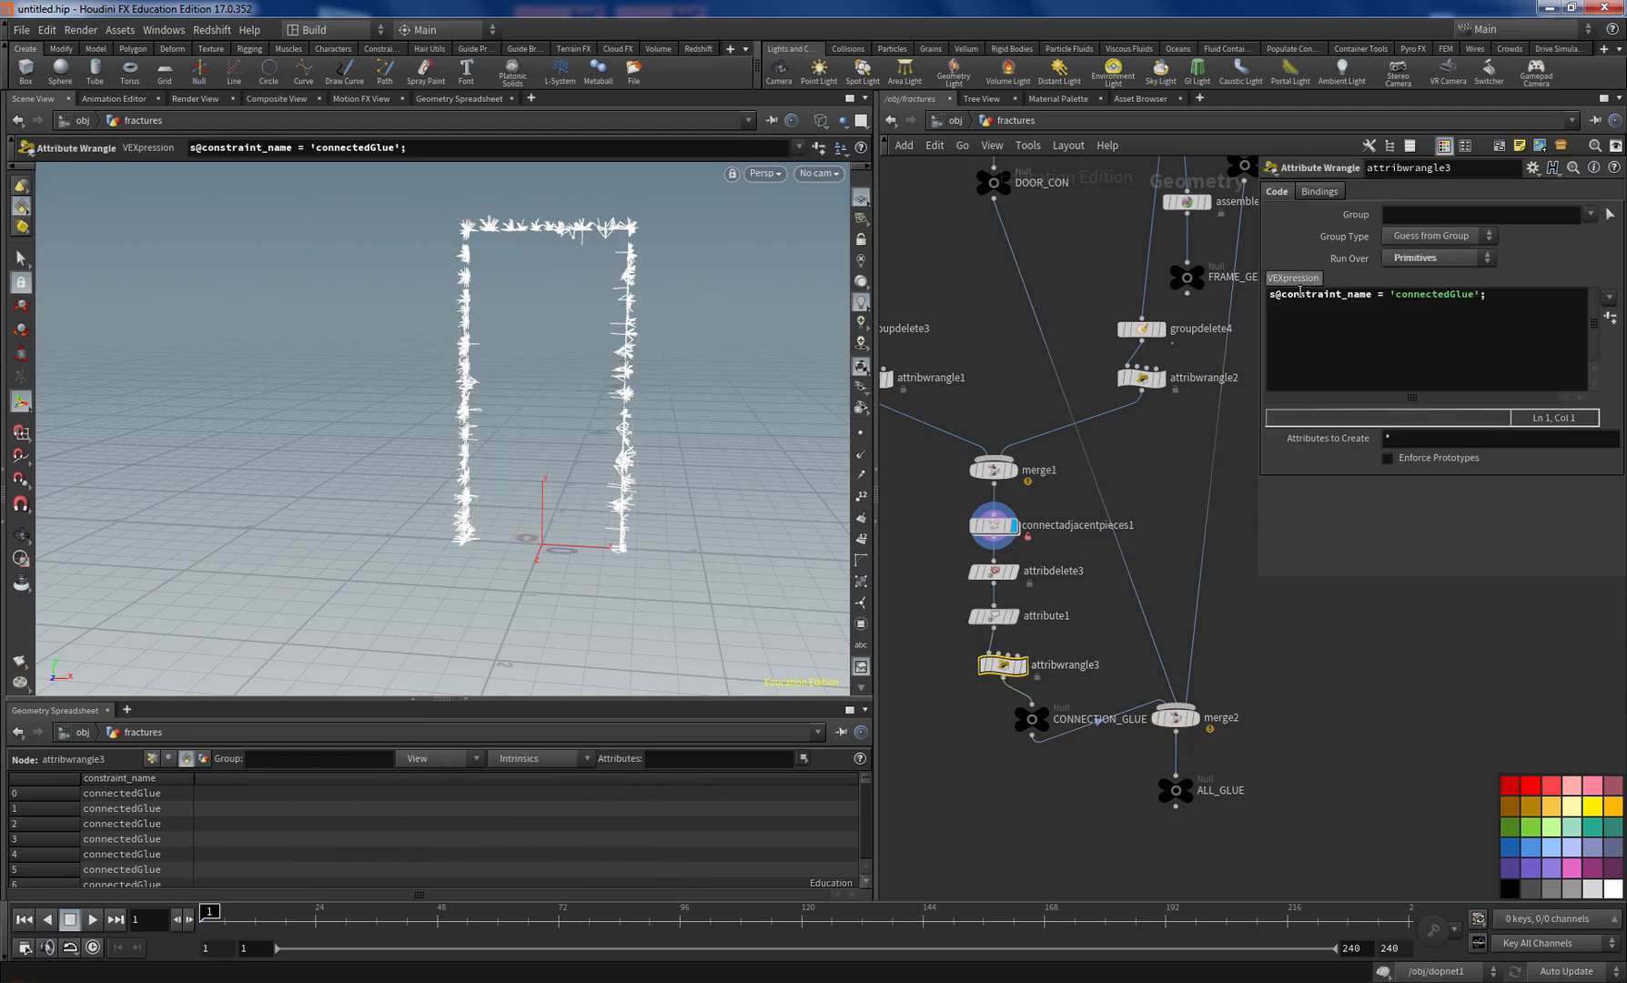
click(1505, 302)
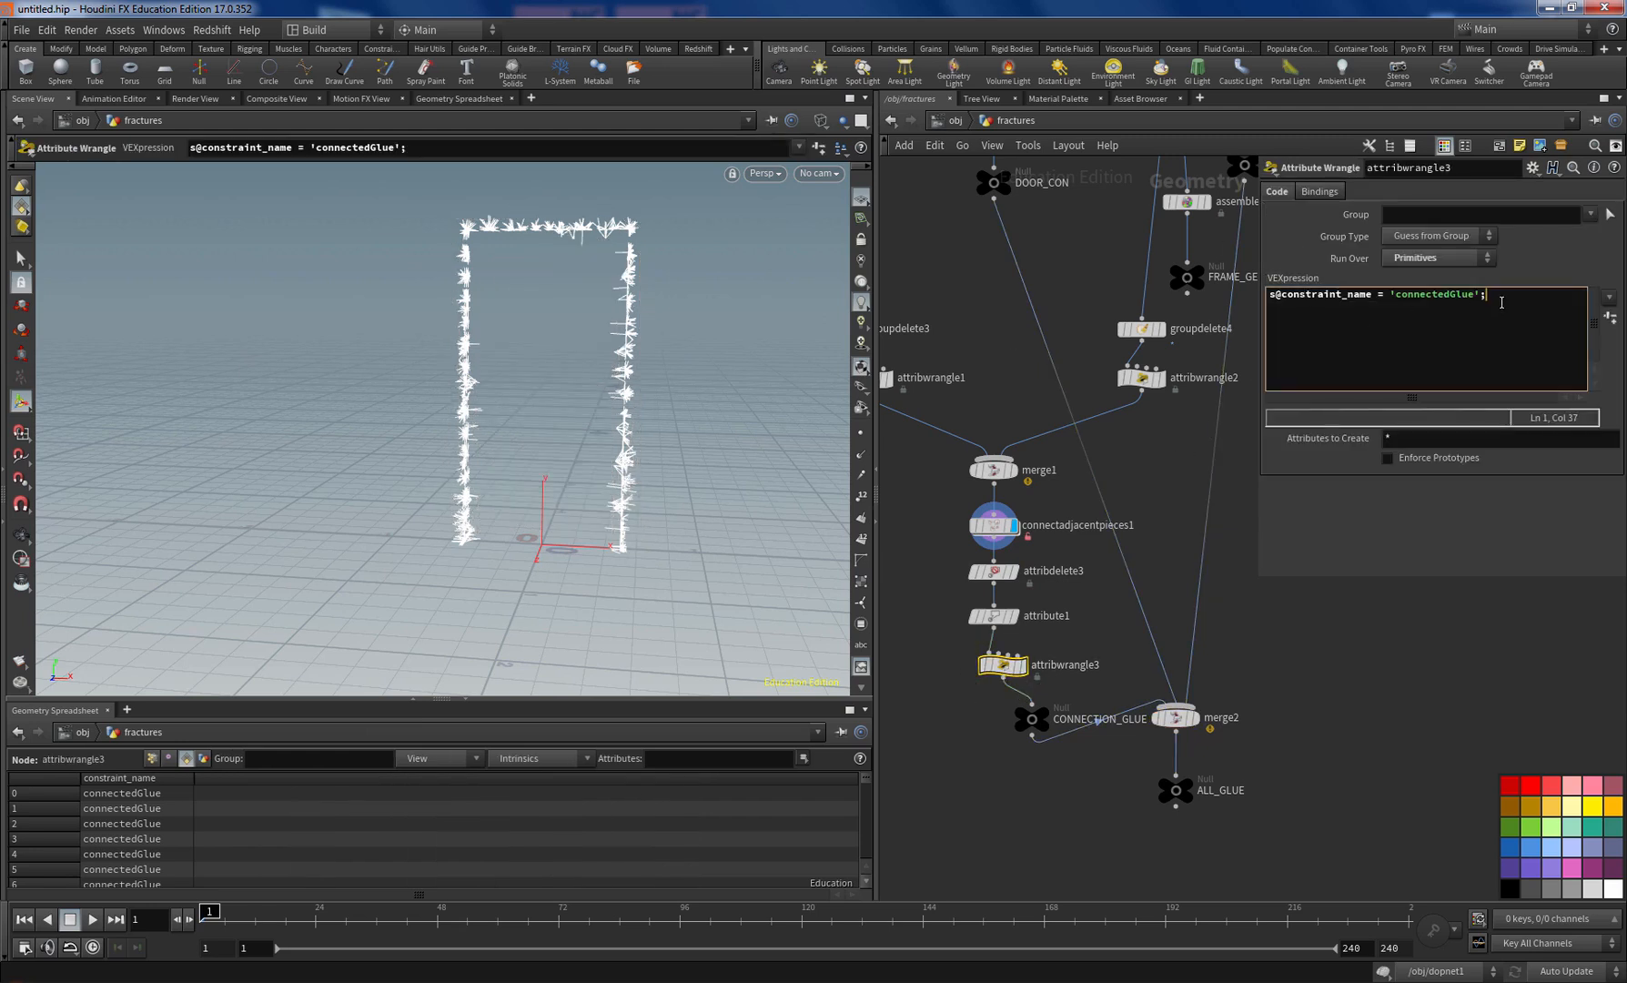
key(Return)
text(f@strean)
text(th)
key(ctrl+Return)
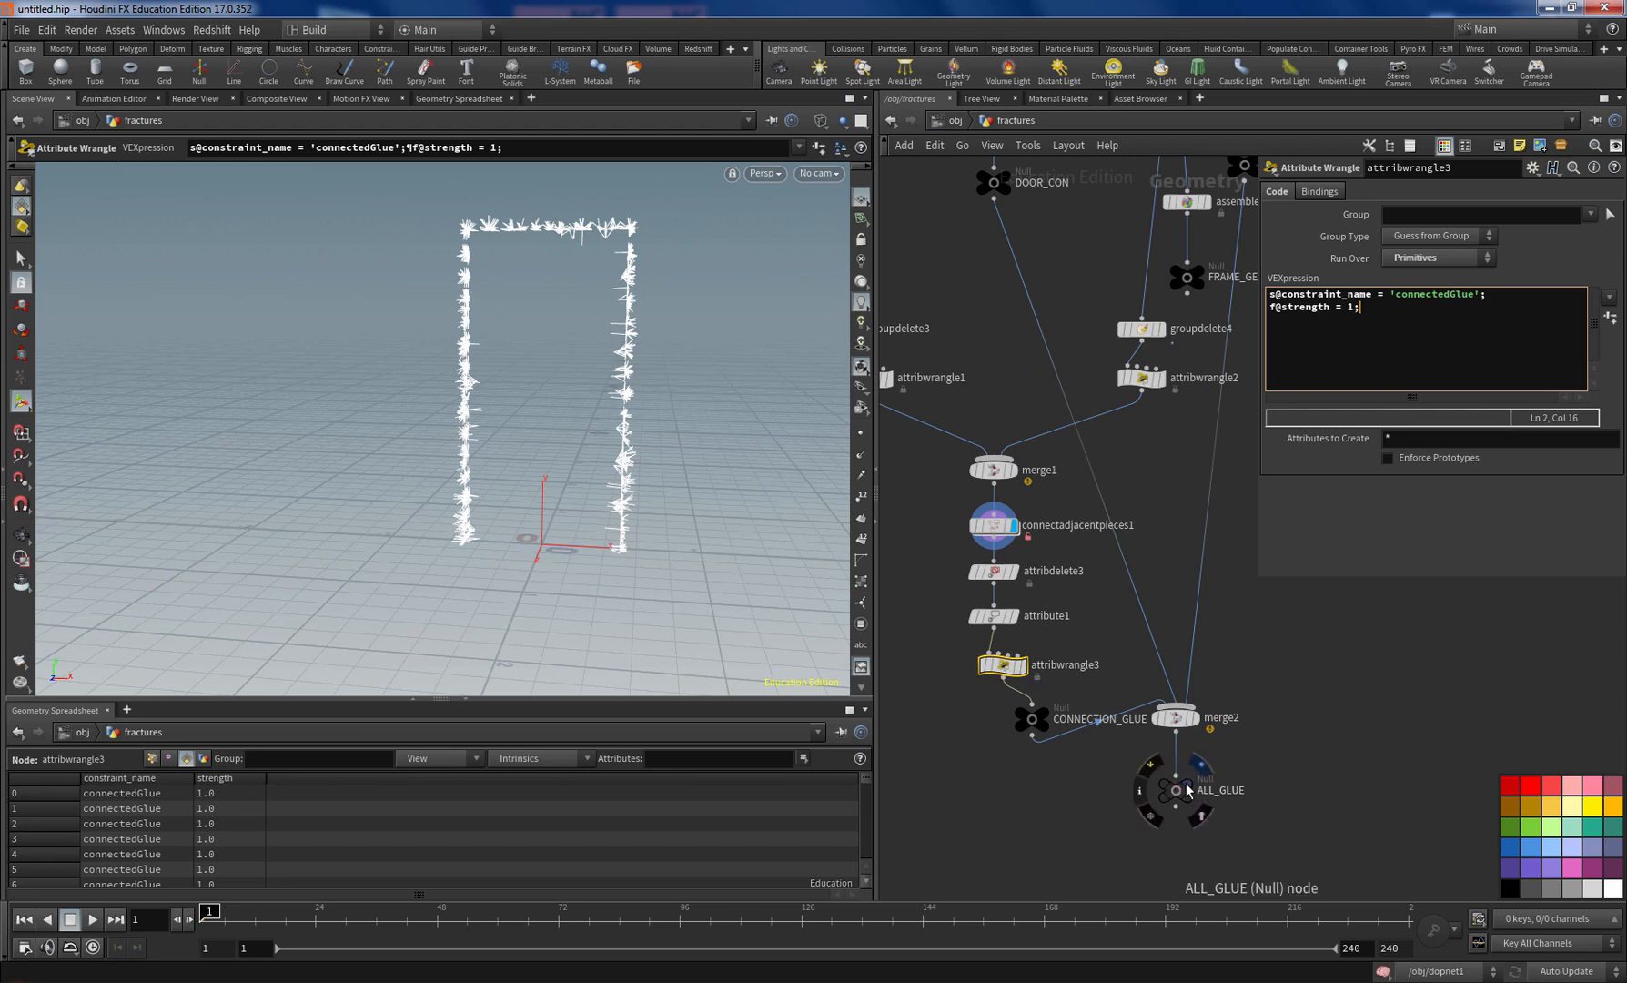
click(1196, 769)
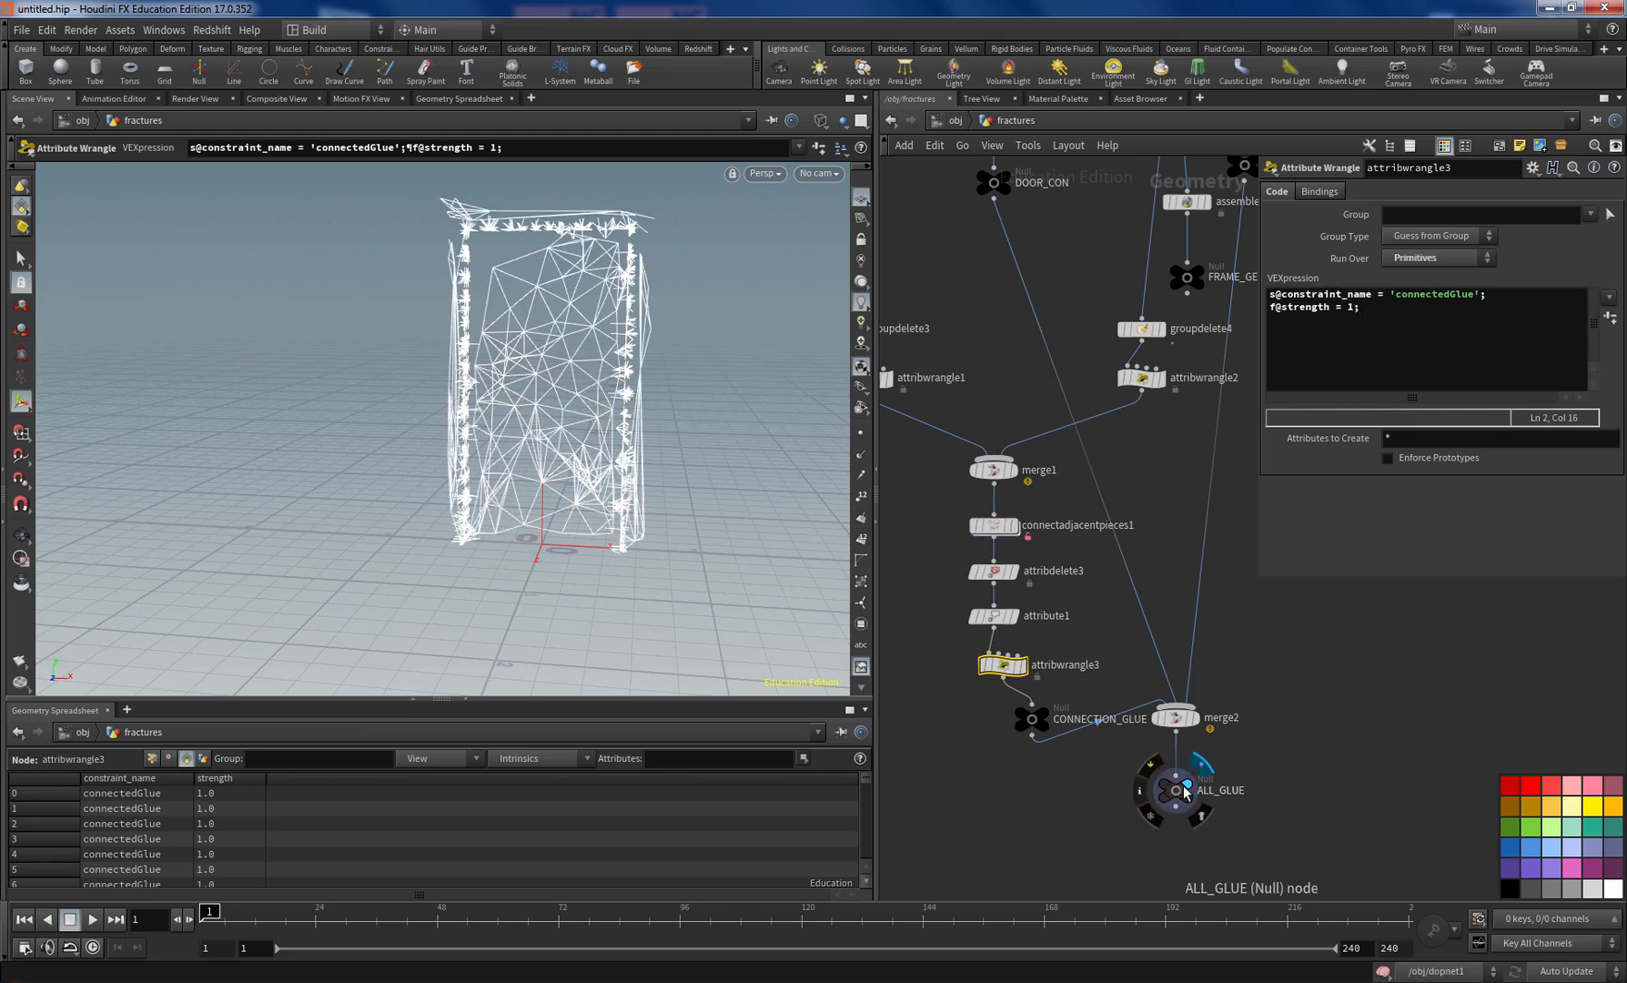
Step: Play the simulation in dopnet1 with the new strength attribute, return to frame 1, and check the constraints' strength column
click(954, 120)
double_click(1046, 583)
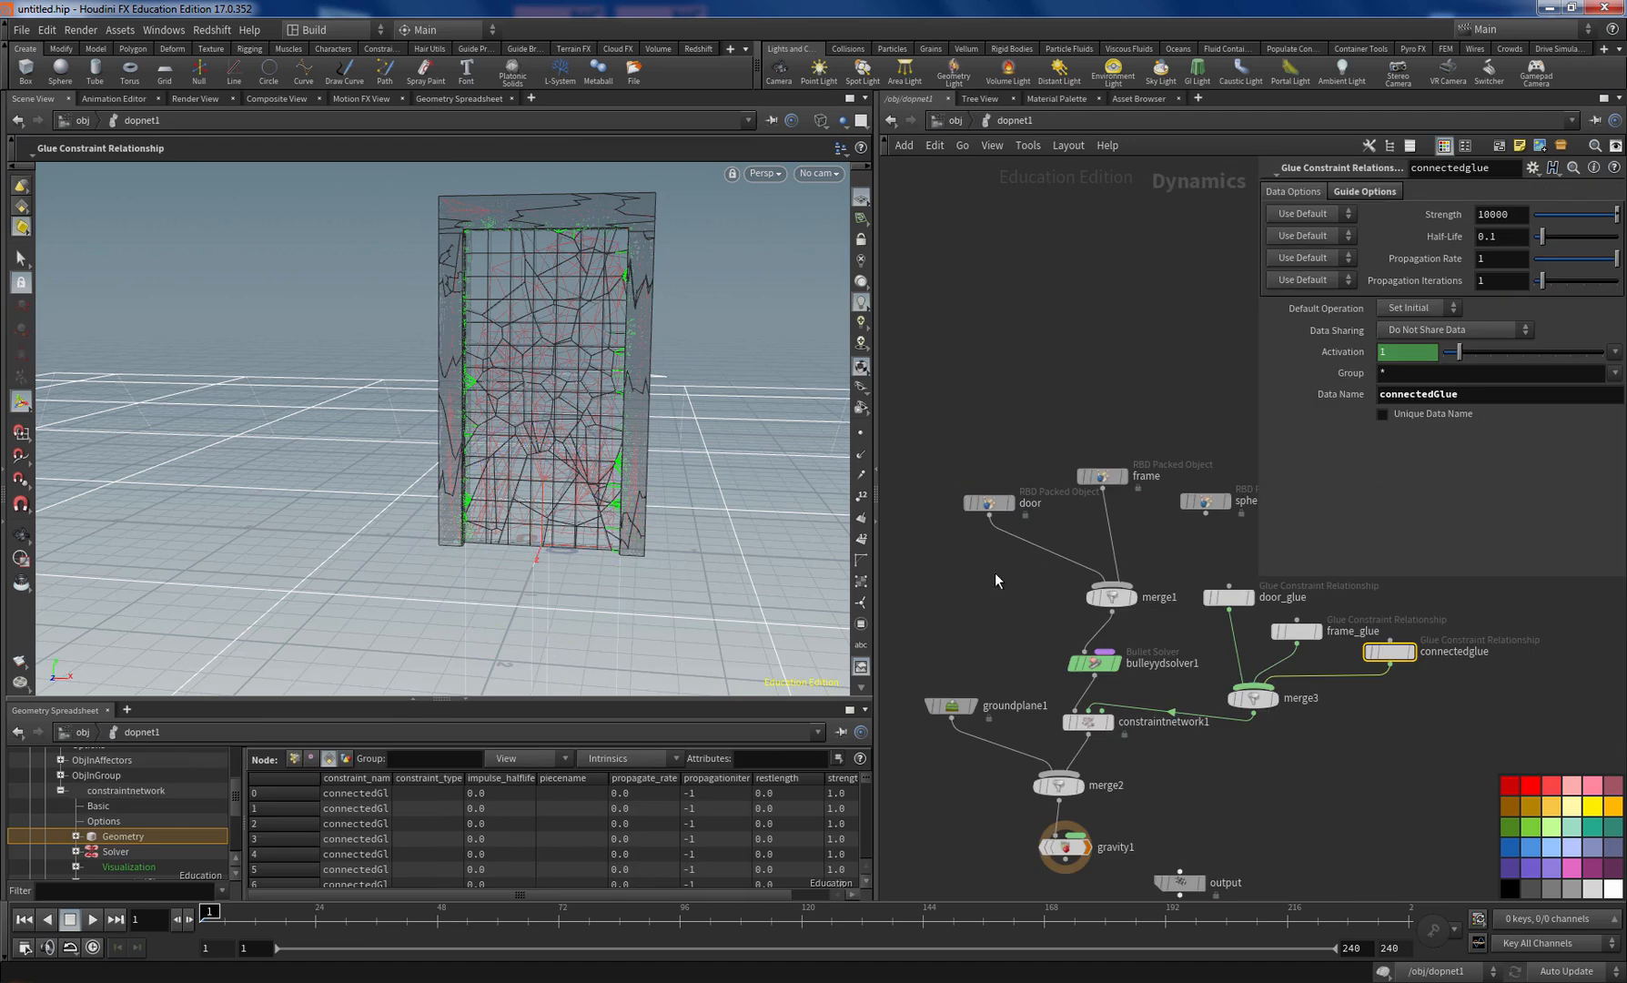
click(93, 919)
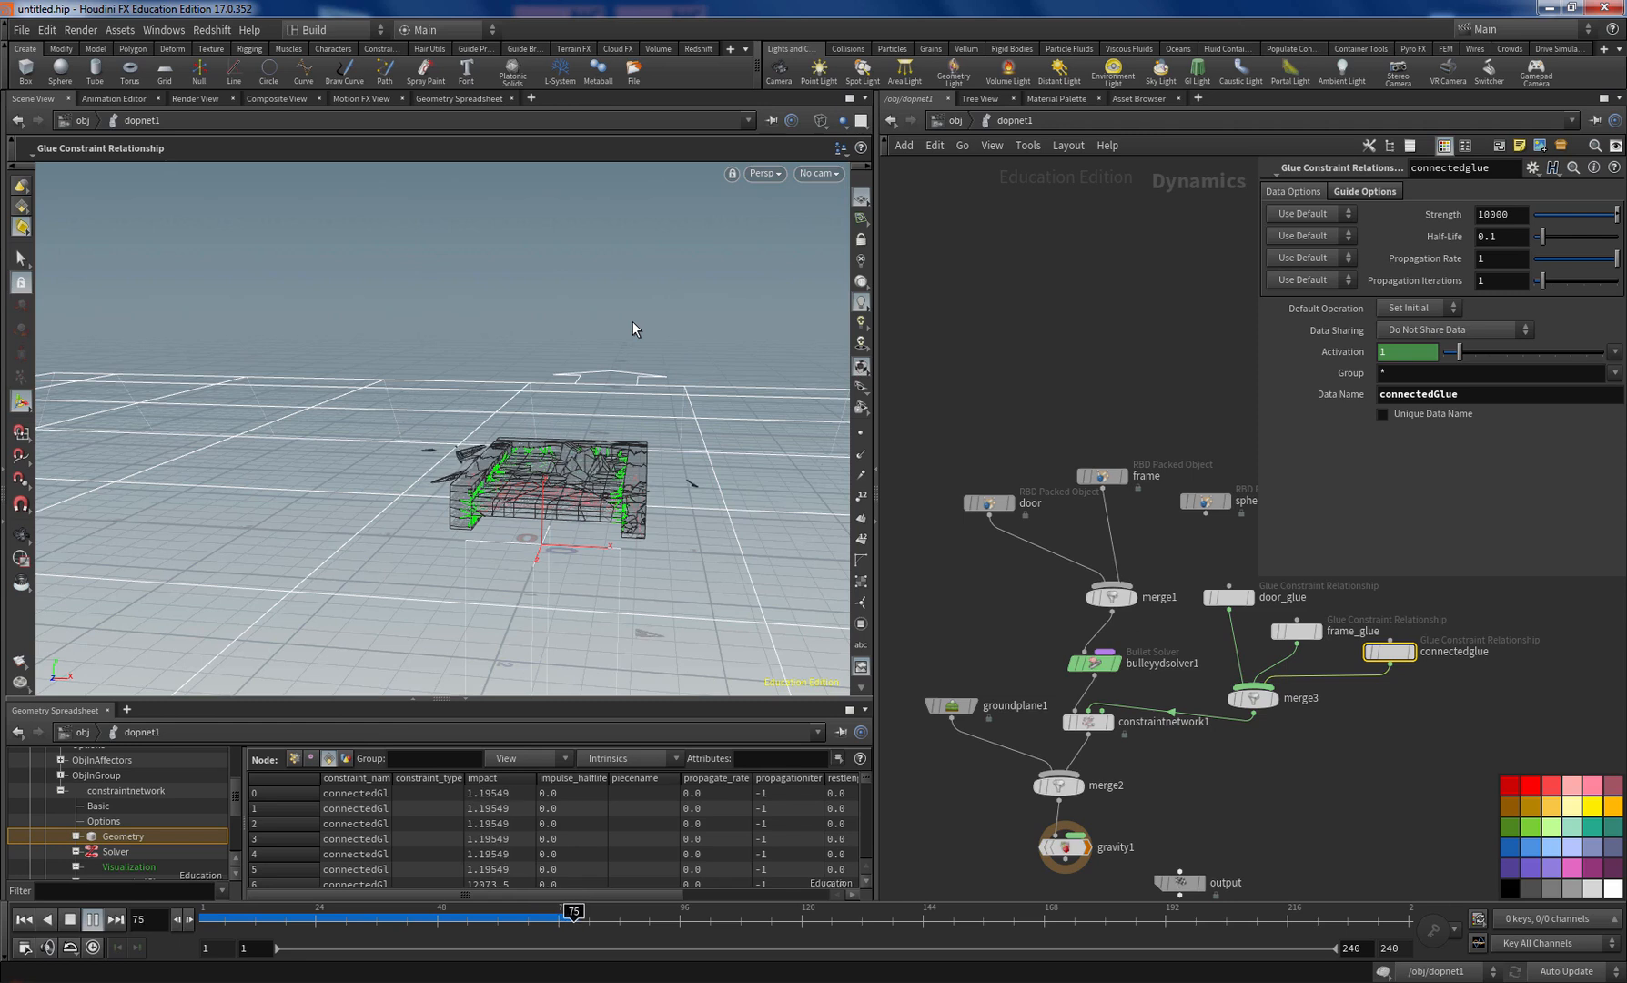
key(ctrl+Up)
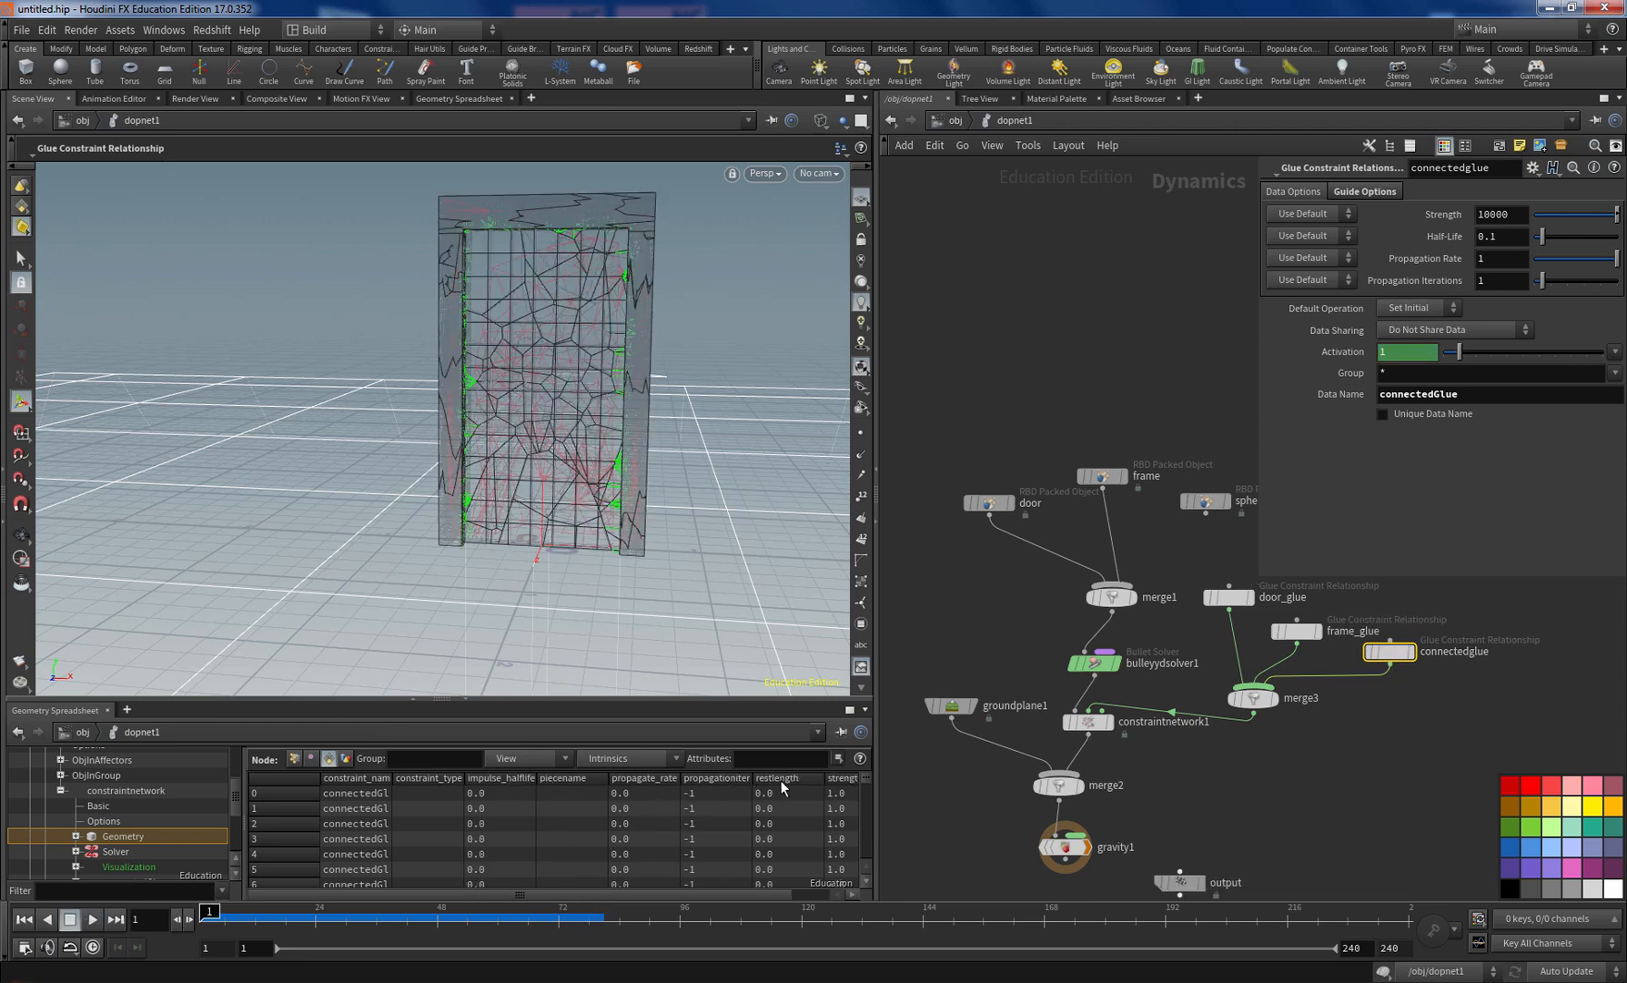
drag(642, 894, 683, 895)
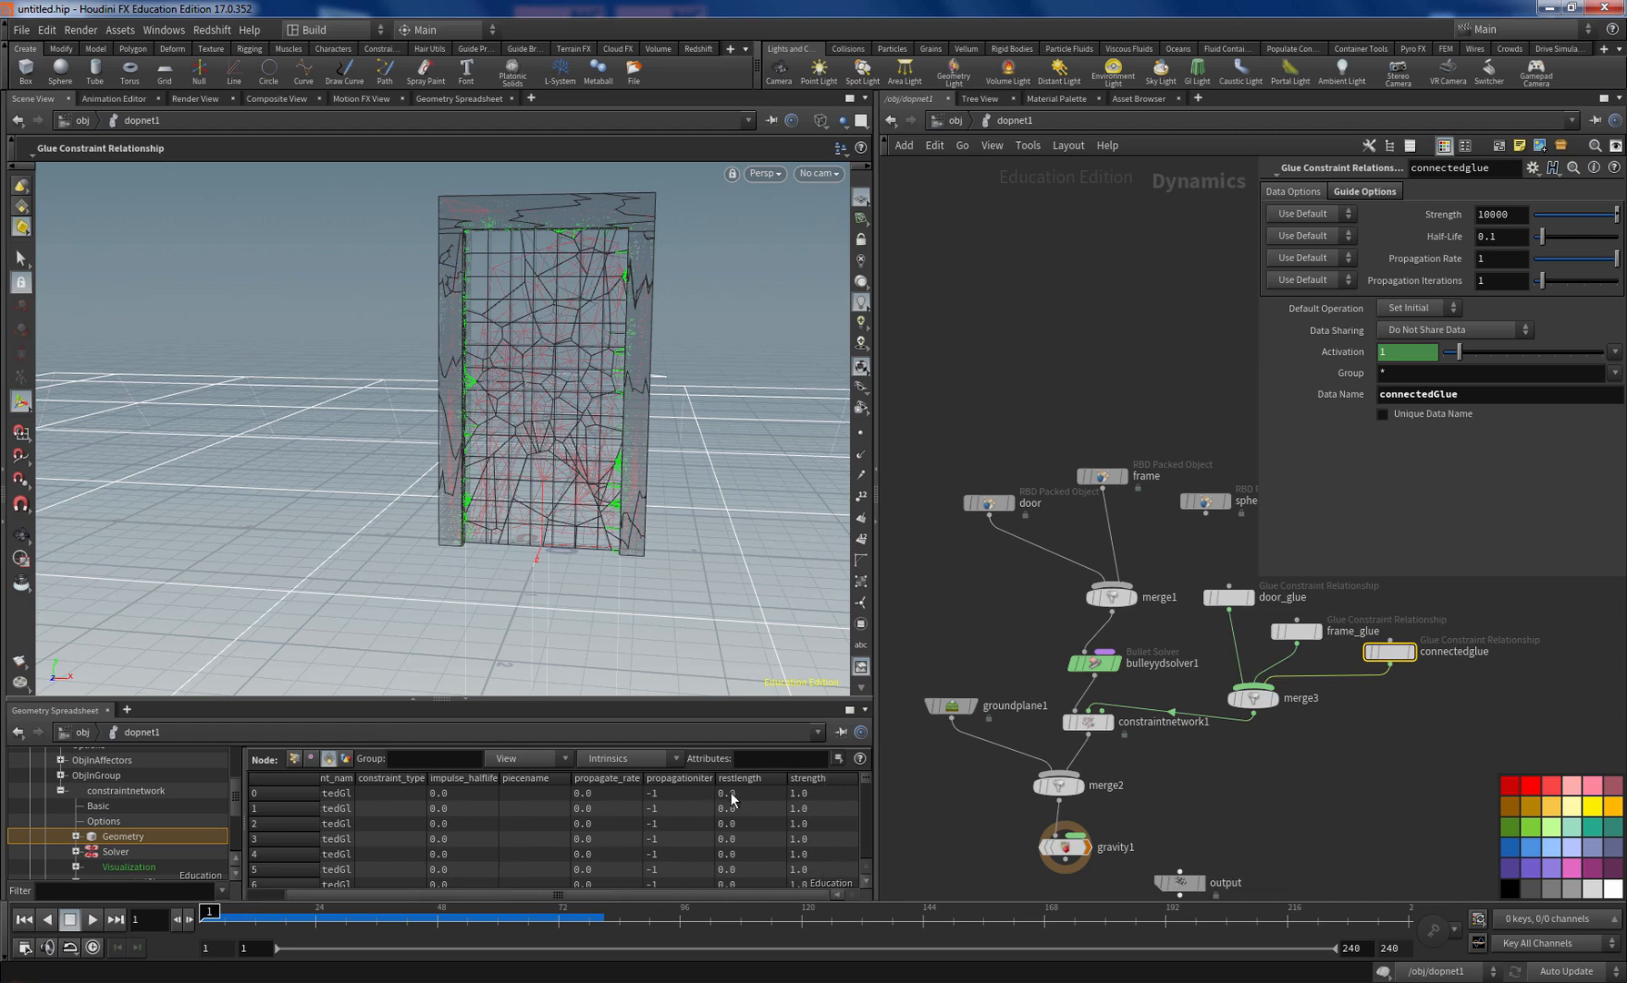
Step: Set the glue strength of connectedglue to 100 and replay the simulation
double_click(1497, 215)
click(1515, 216)
key(Return)
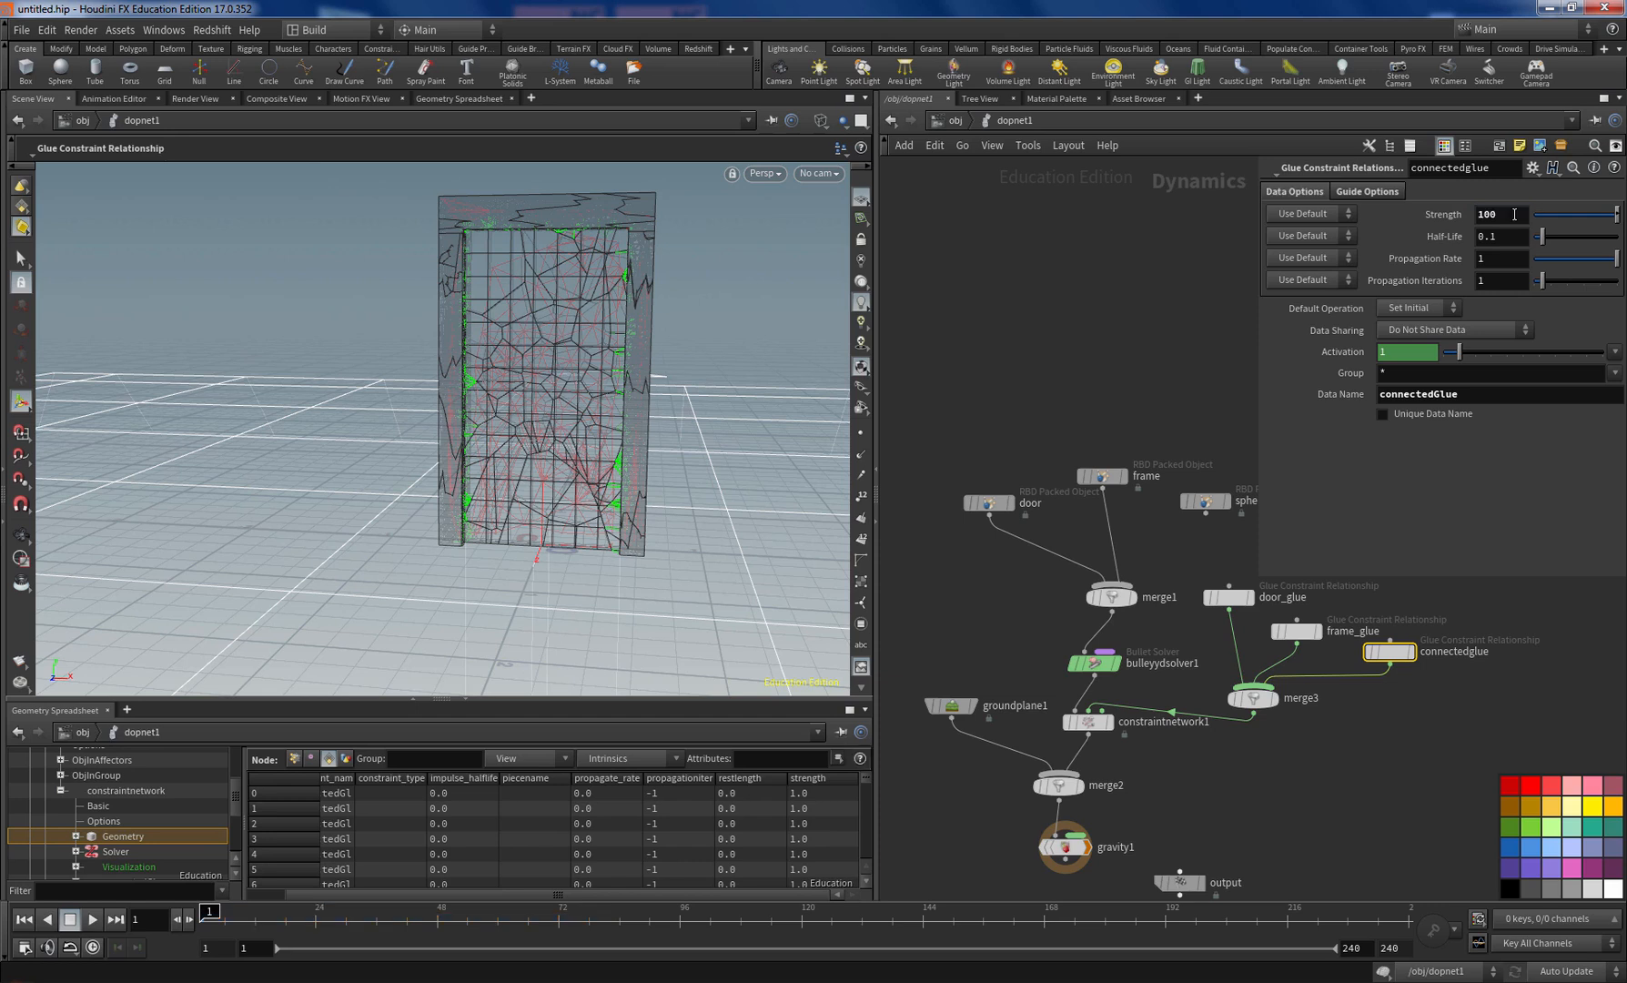
key(Up)
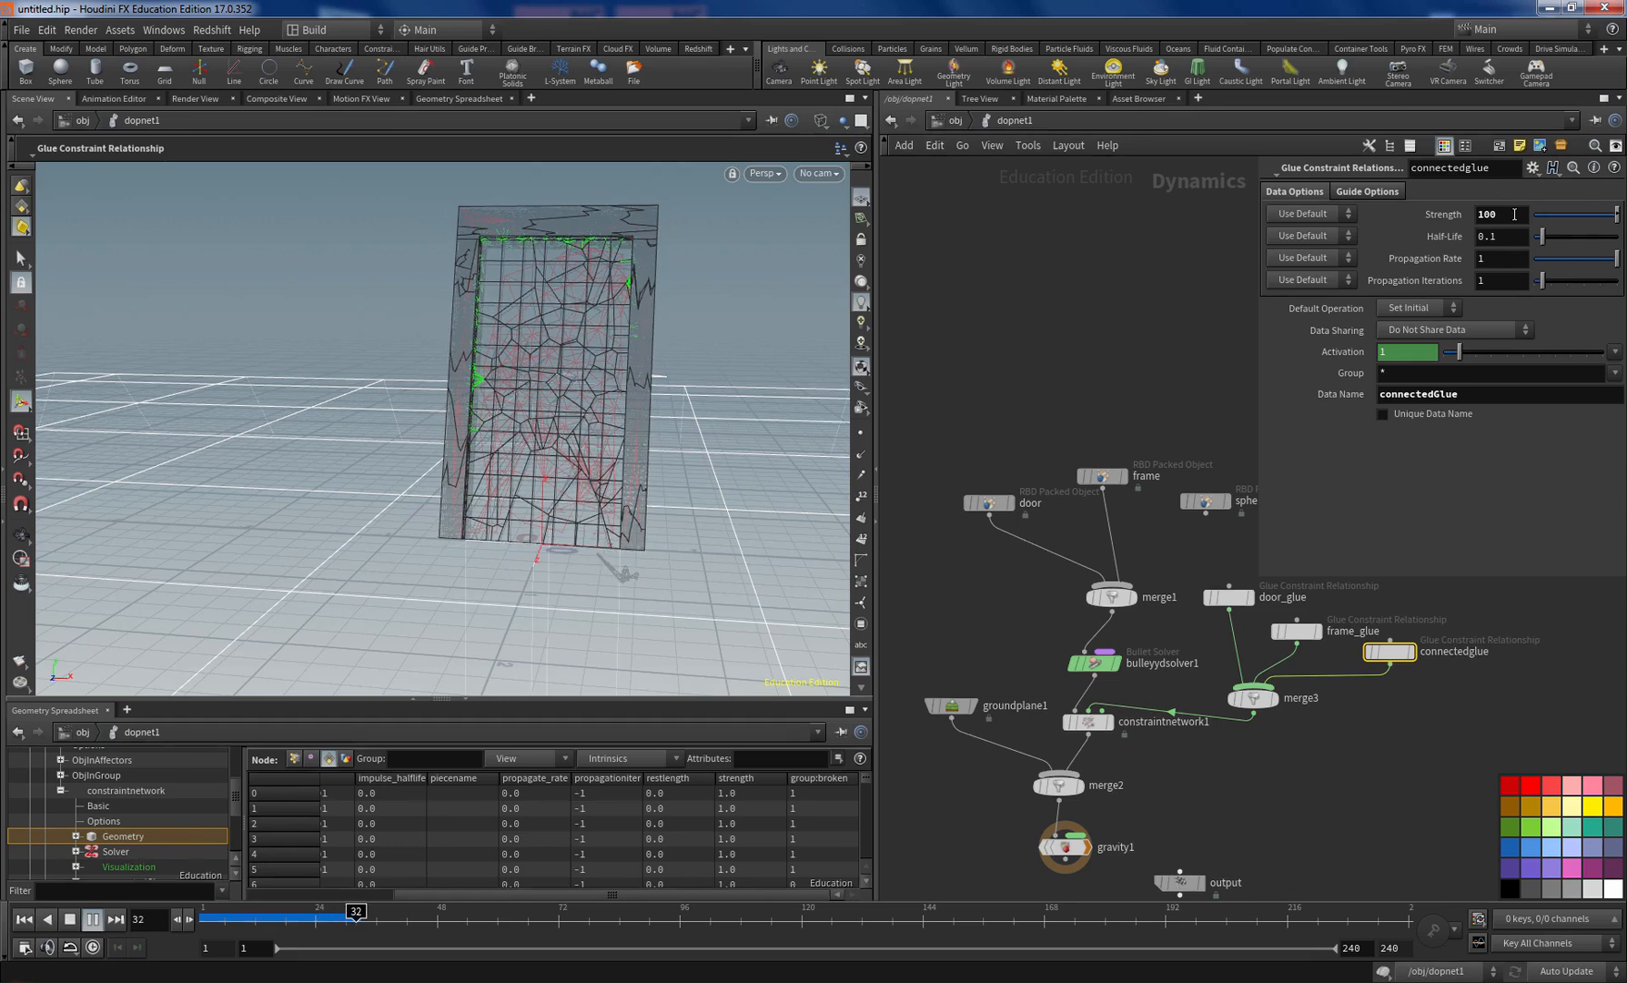
Step: Set the glue strength of connectedglue to 1000, replay the simulation, and return to frame 1
key(ctrl+Up)
click(1509, 214)
text(0)
key(Return)
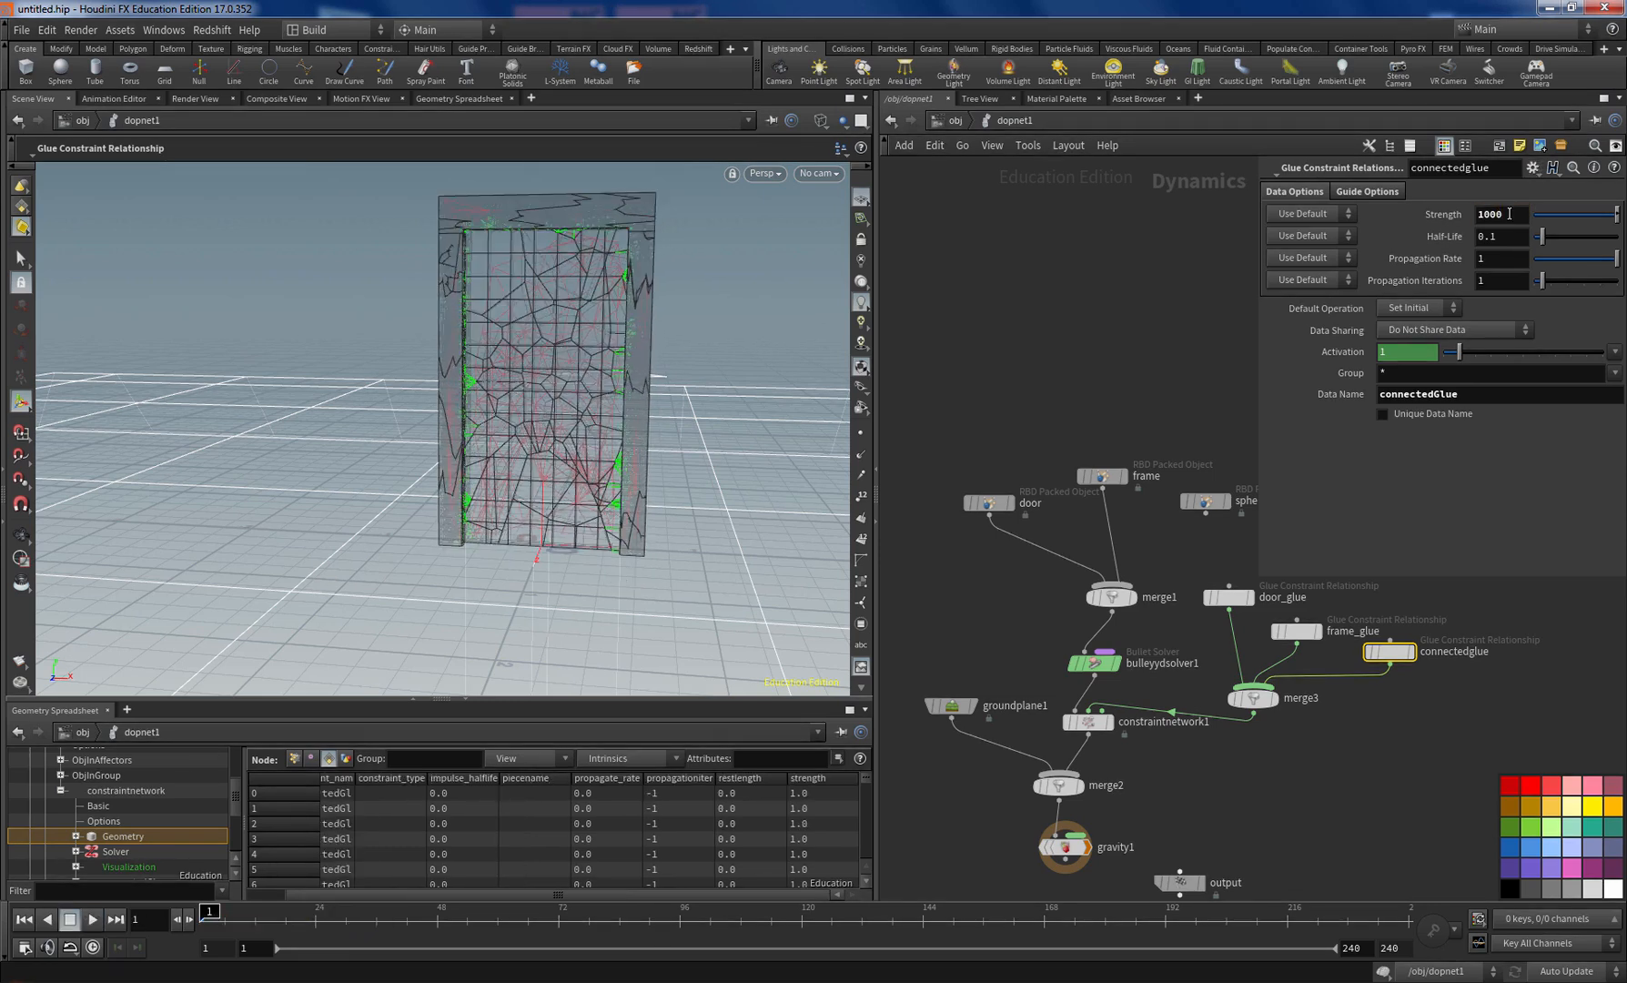
key(Up)
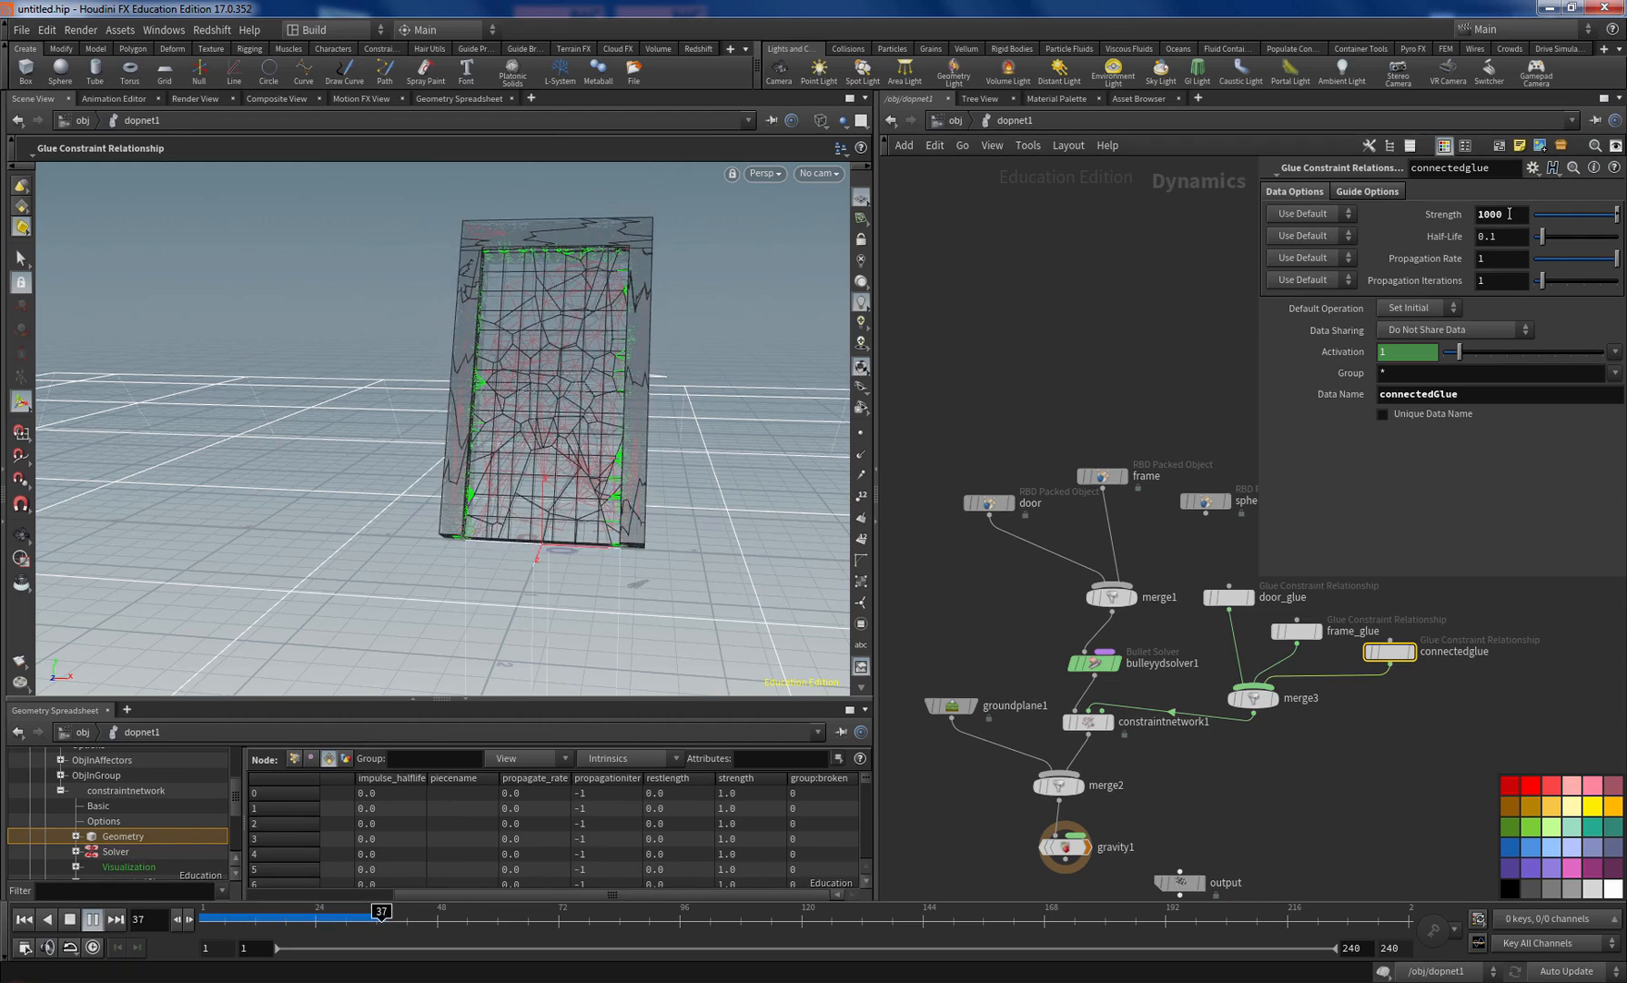
key(ctrl+Up)
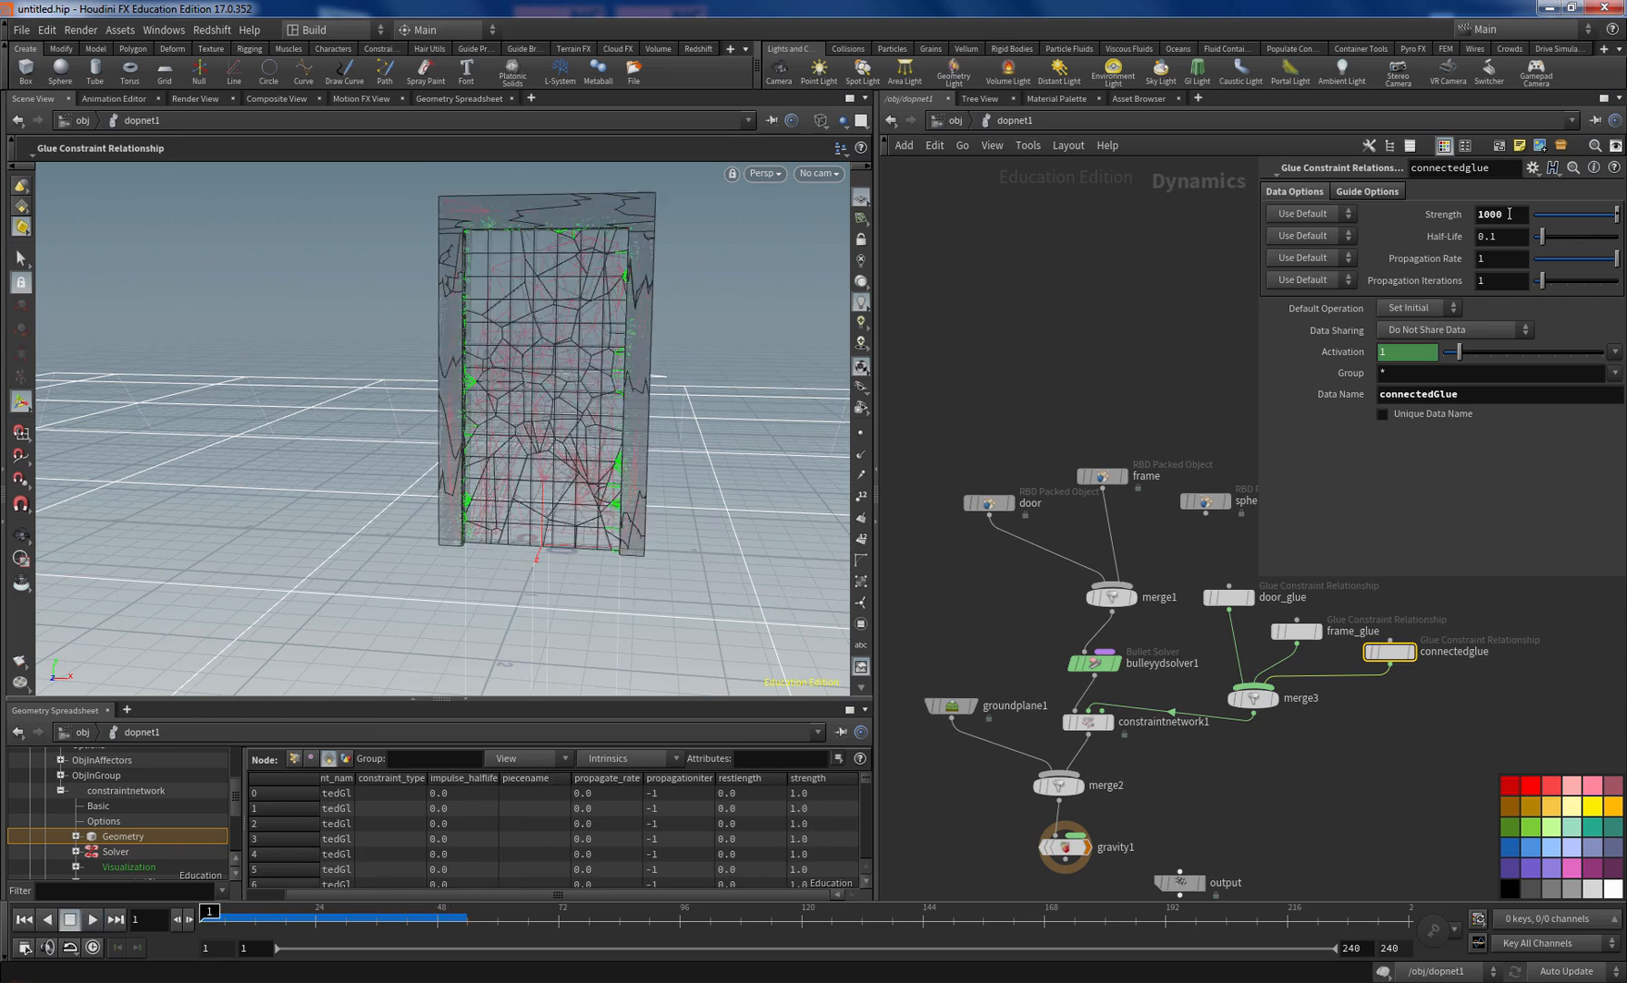
Step: Open the fractures network, make space between the assemble2 and FRAME_GEO nodes, and display assemble2
click(953, 125)
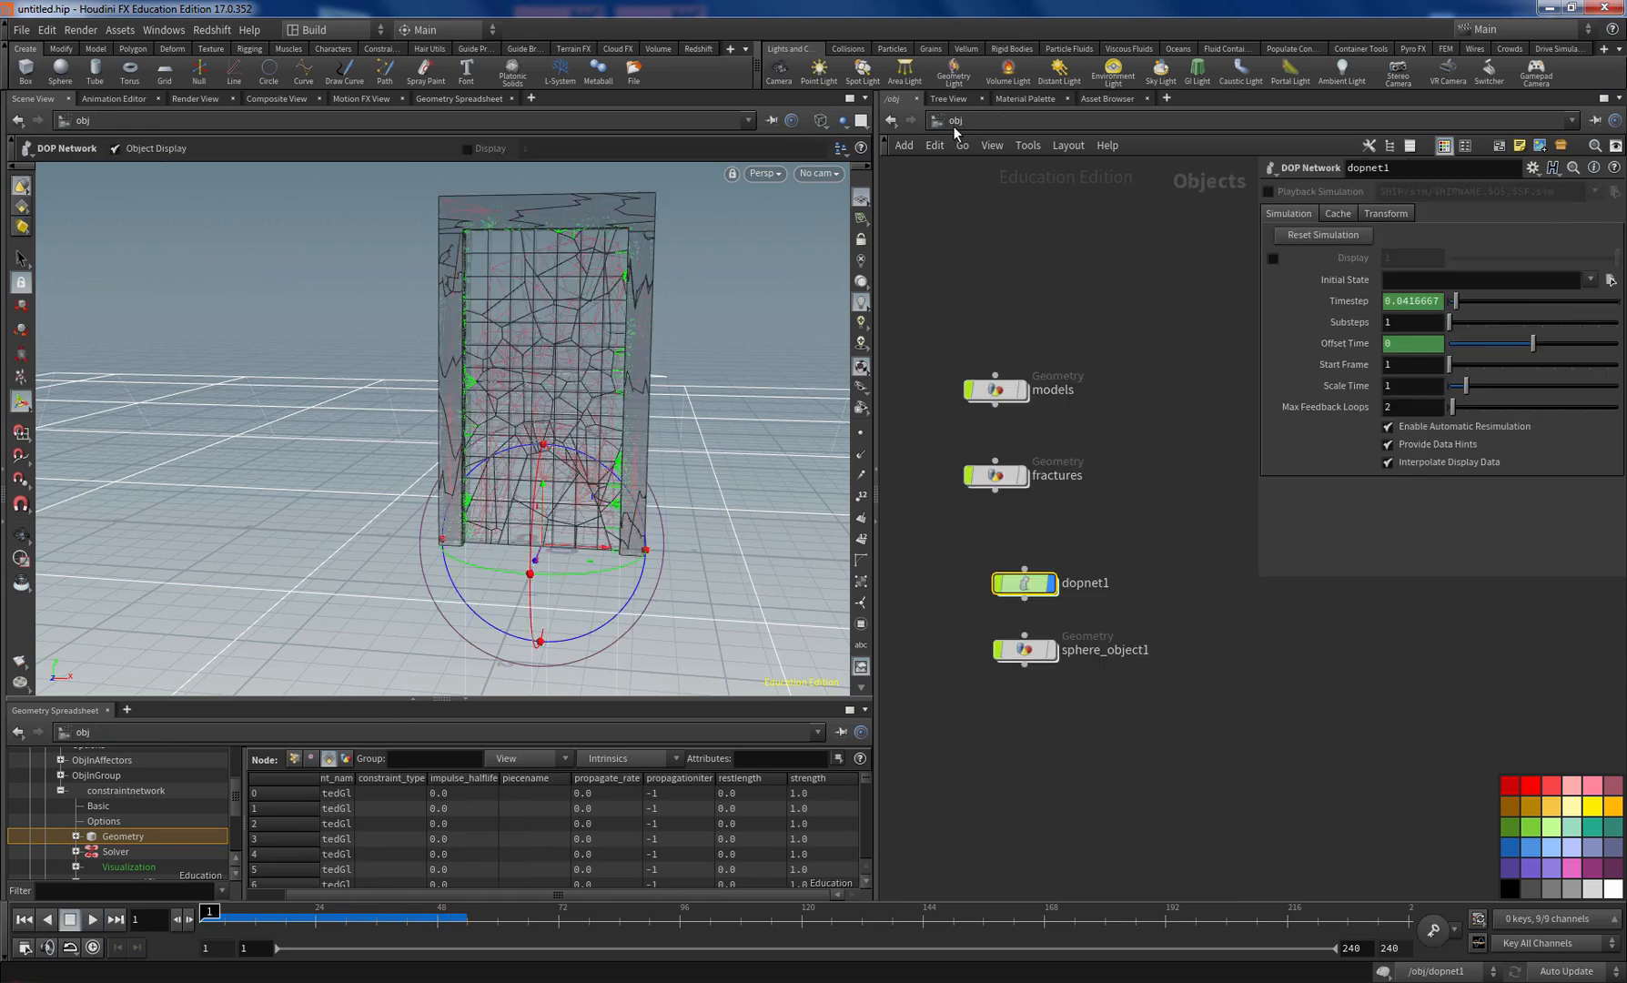
double_click(994, 469)
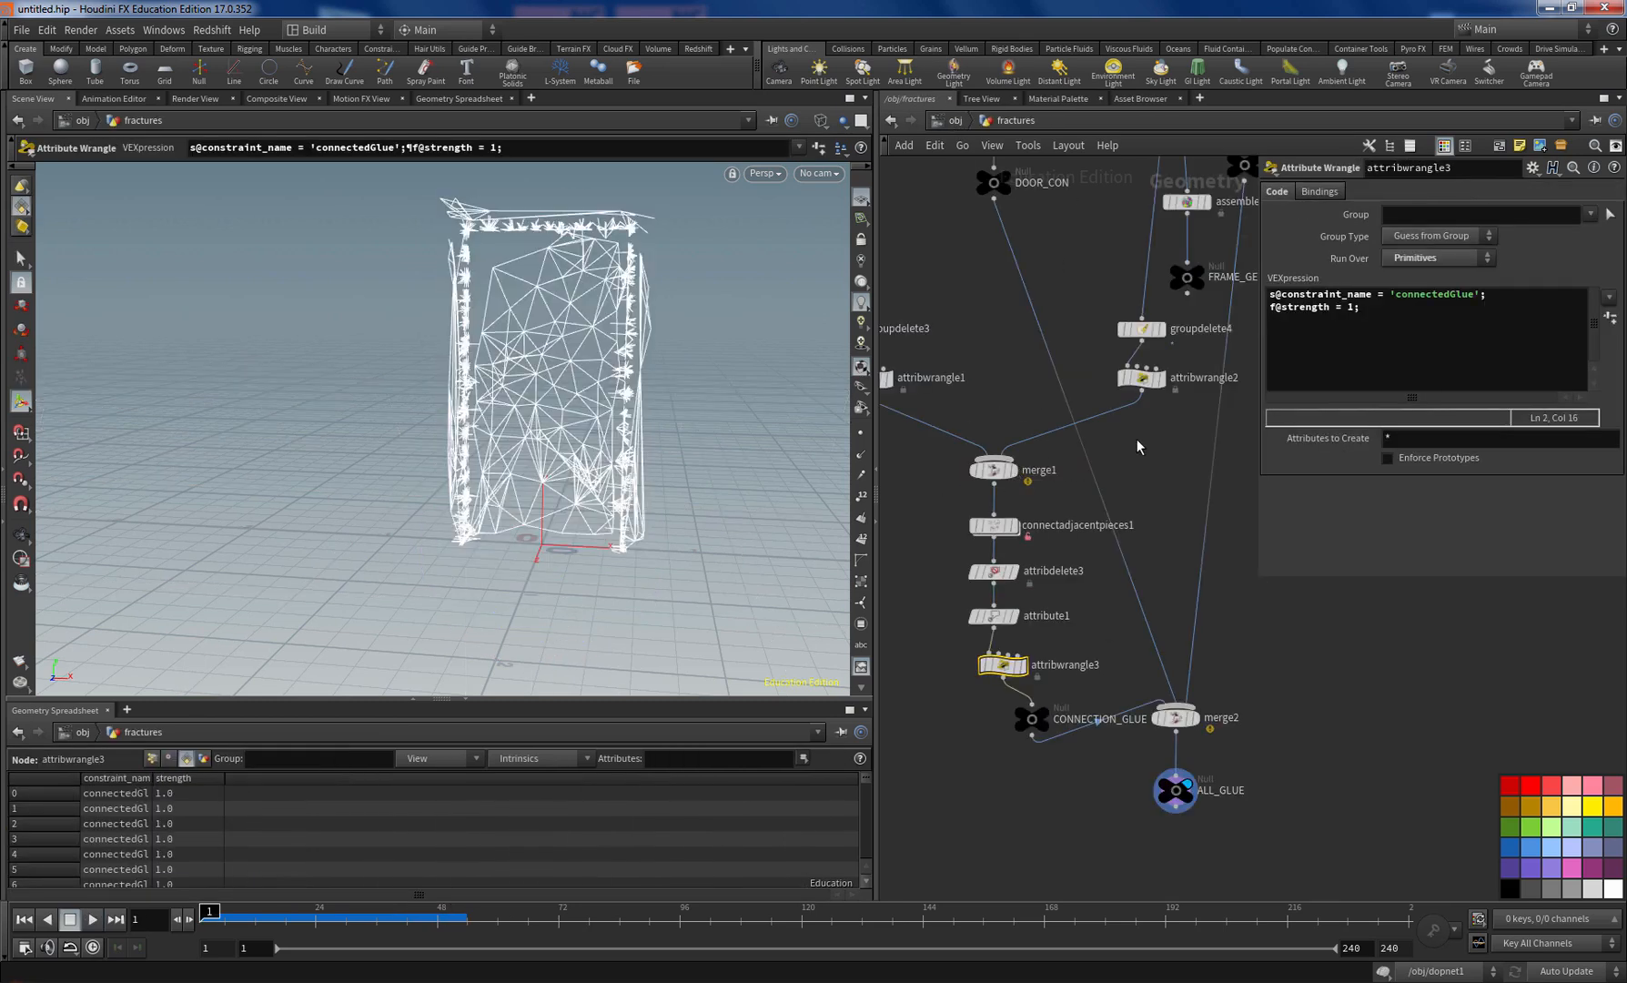
middle_drag(1137, 438, 1031, 710)
middle_drag(1185, 482, 1127, 500)
drag(1034, 463, 1192, 466)
drag(1017, 544, 1214, 555)
drag(1013, 464, 1106, 364)
drag(1072, 433, 1050, 500)
middle_drag(1014, 517, 883, 510)
drag(1031, 468, 1100, 414)
drag(1076, 545, 1104, 553)
click(1118, 413)
click(1099, 413)
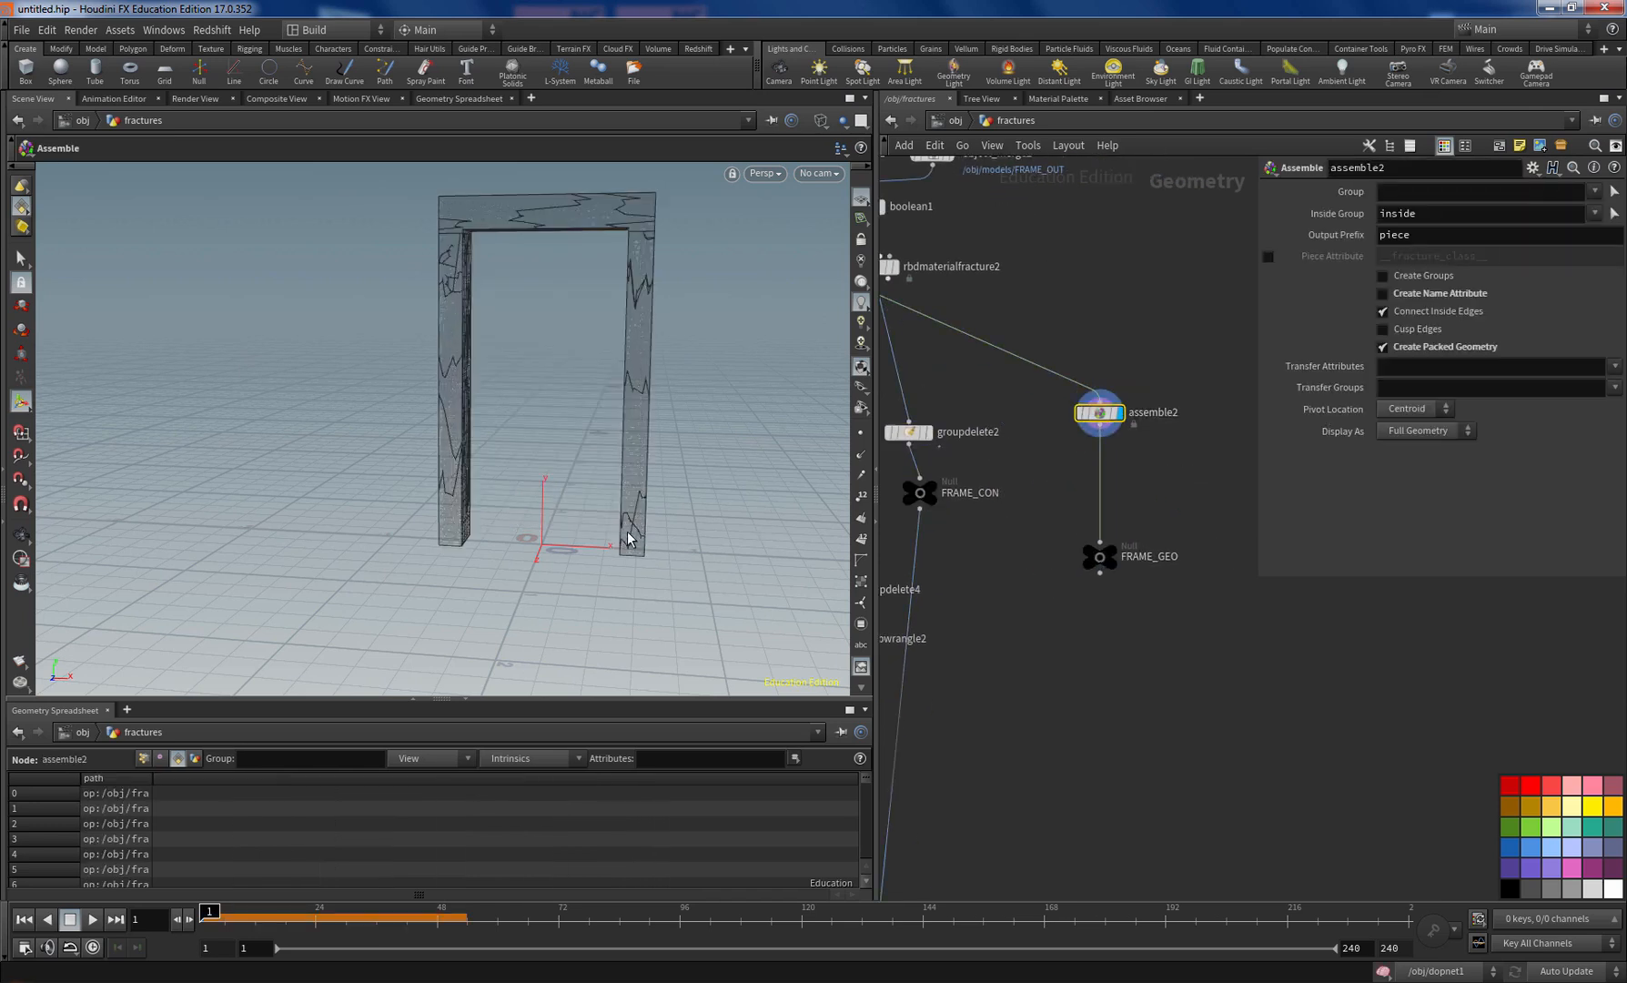
click(21, 258)
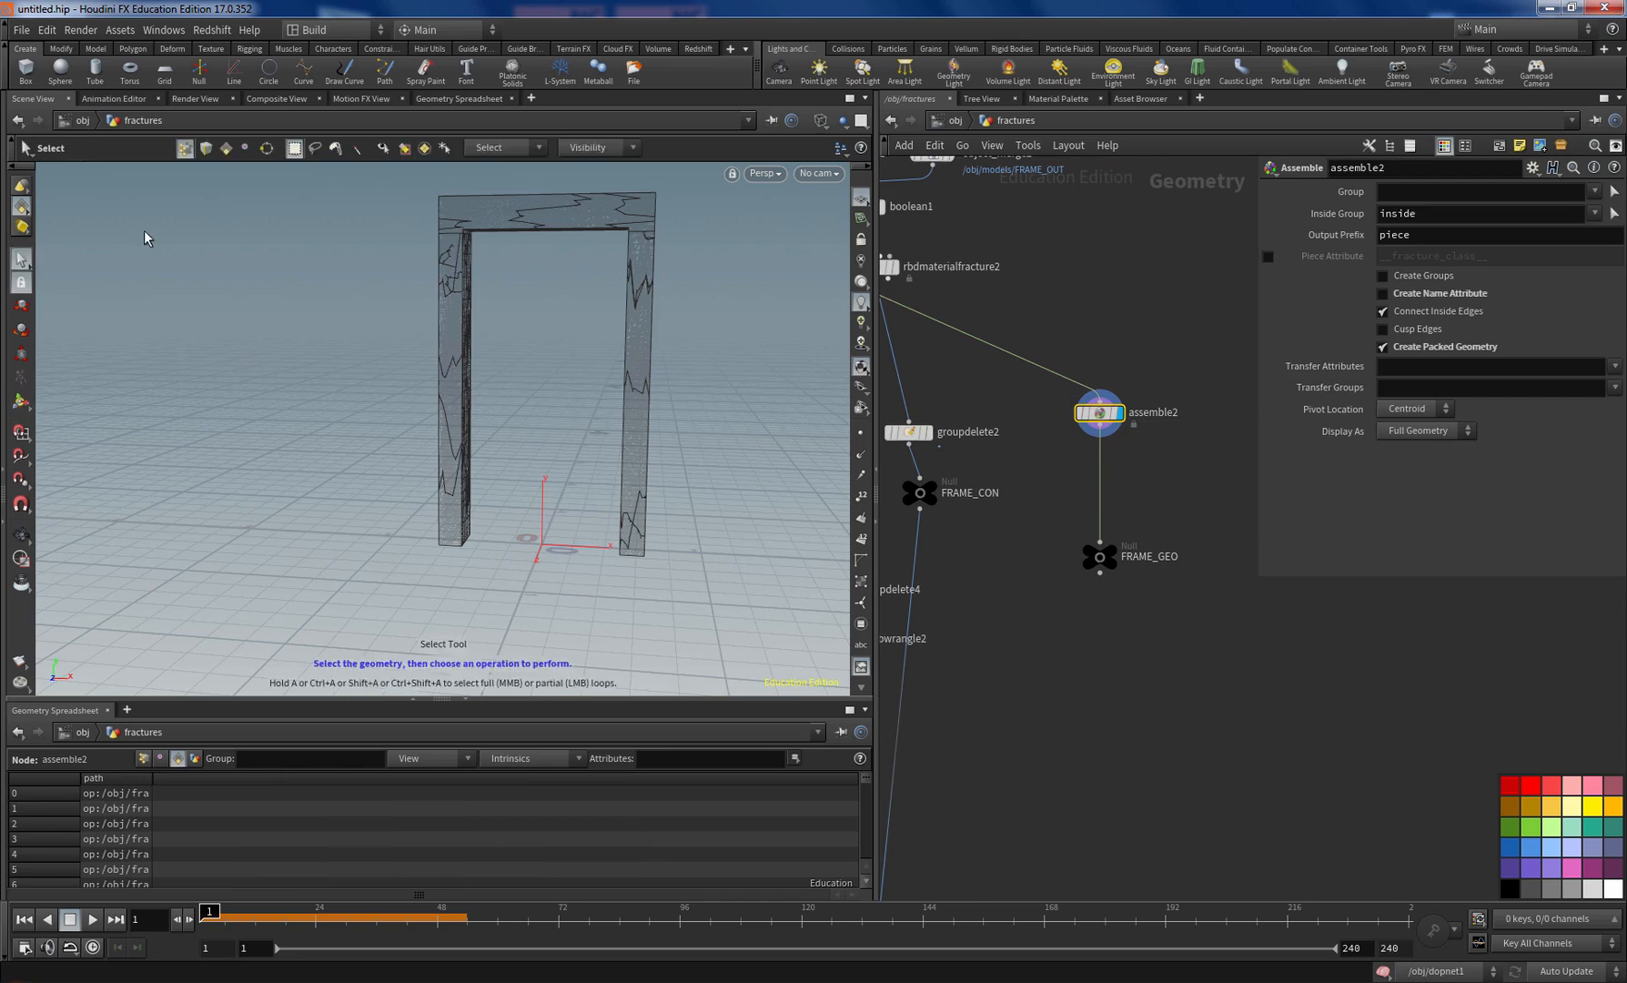
click(637, 546)
click(1104, 415)
click(641, 550)
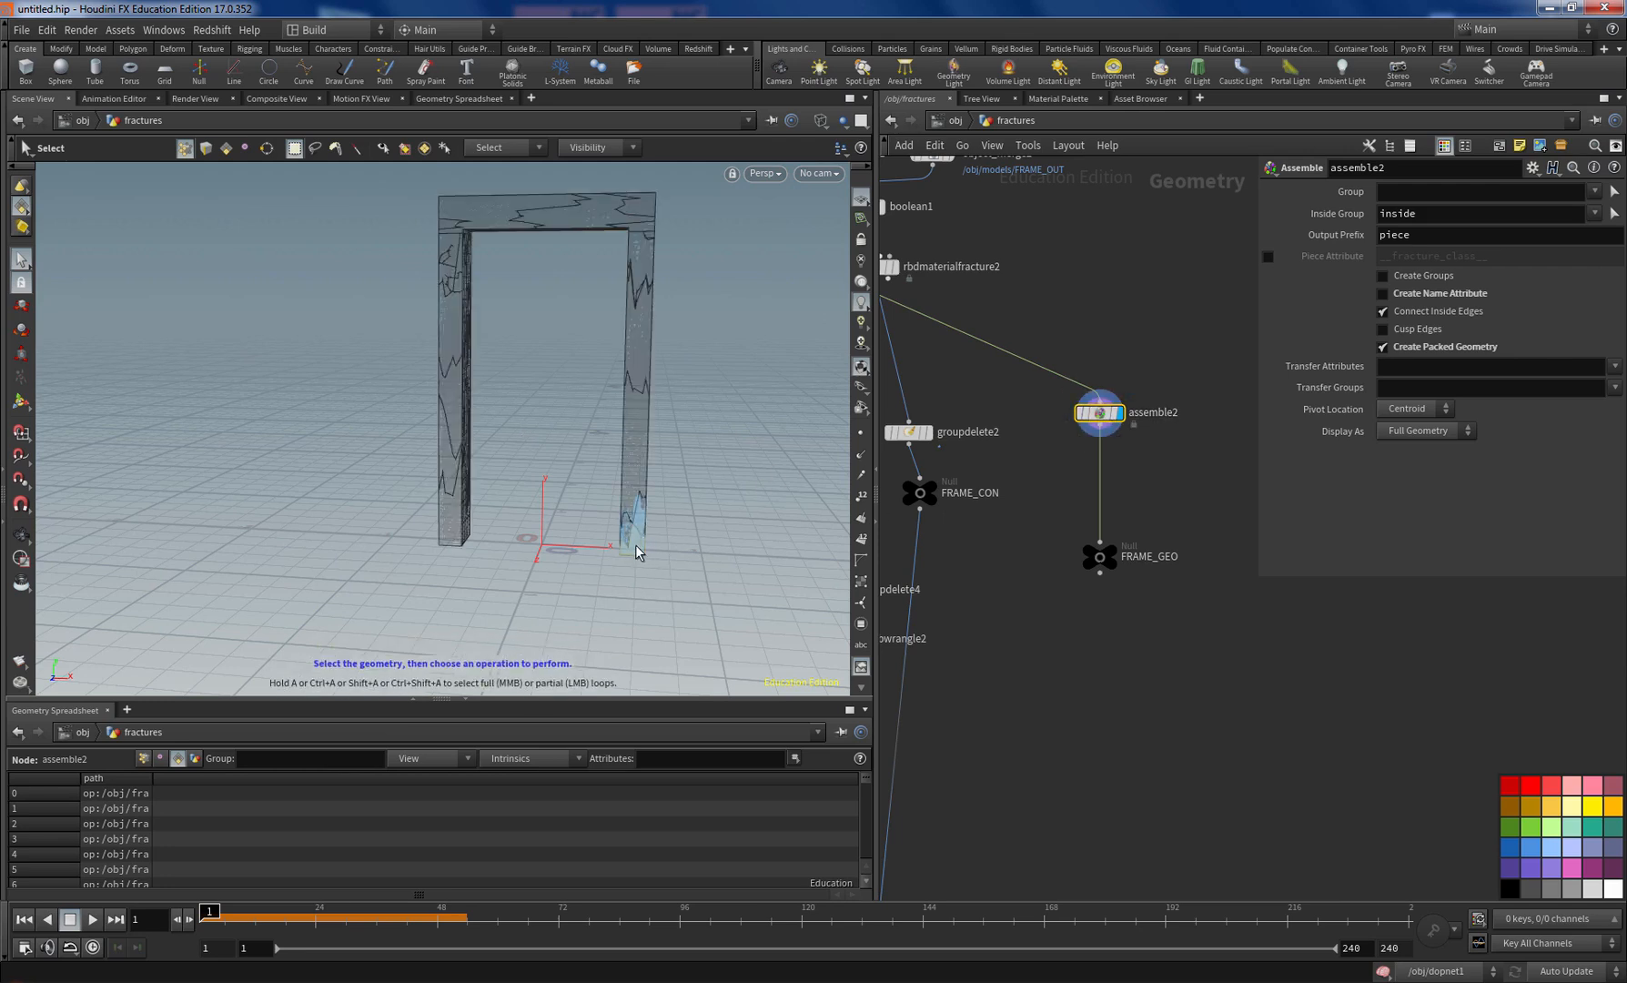
key(Tab)
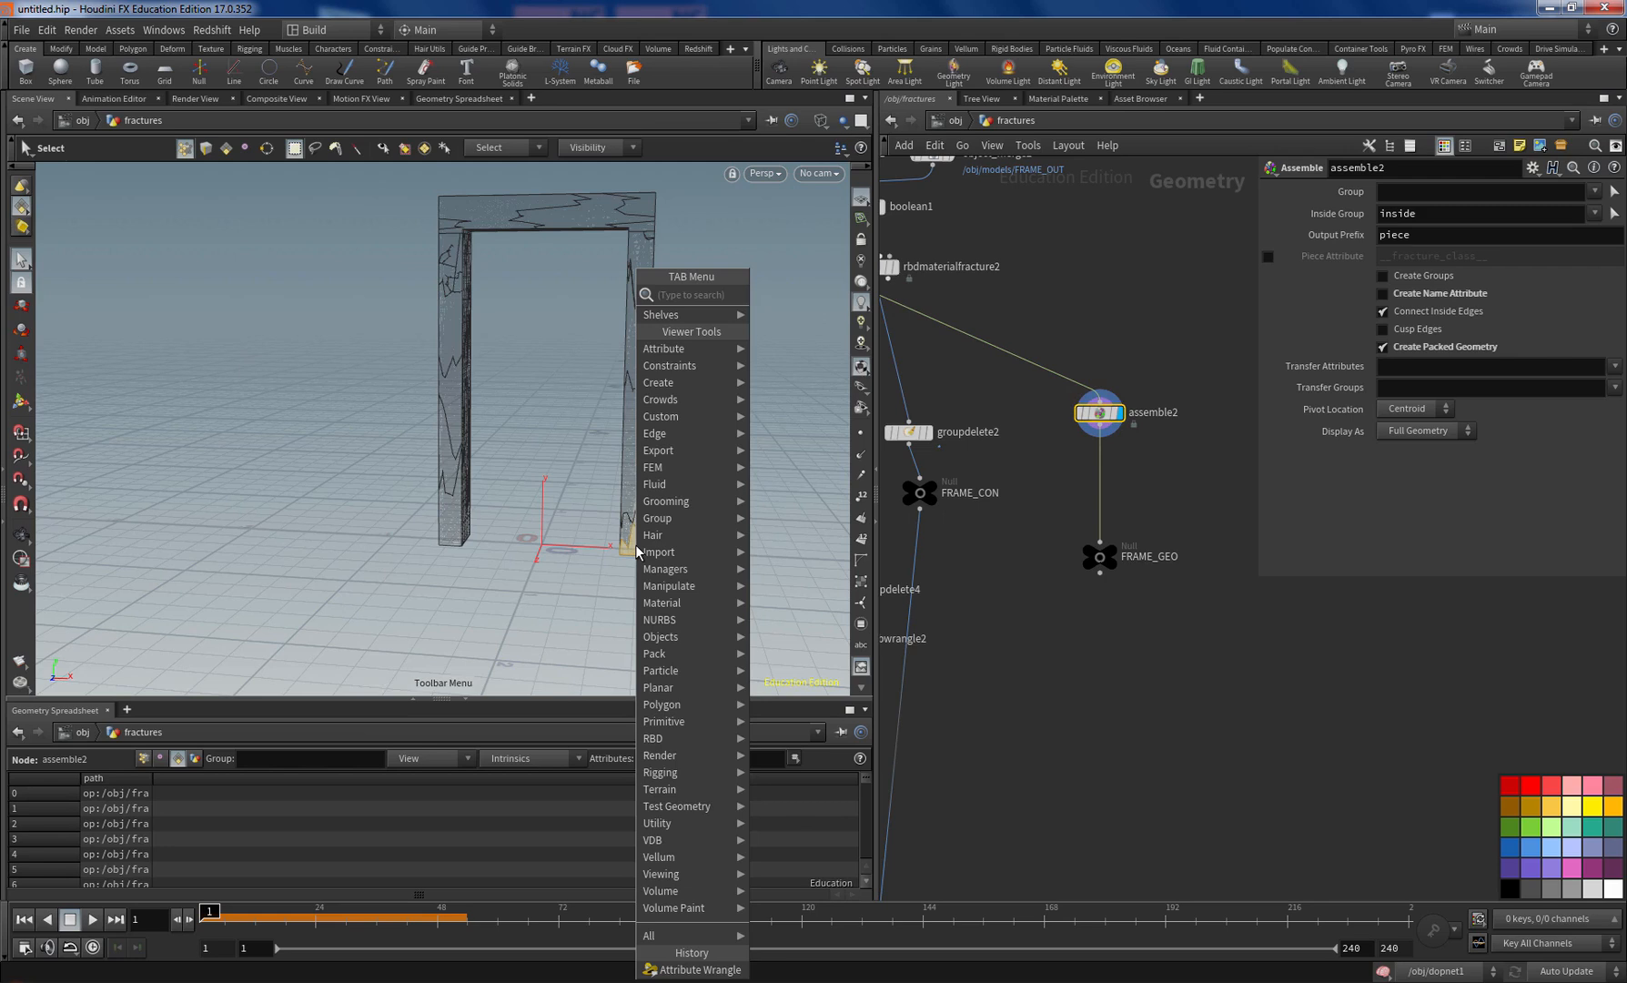
text(wrang)
key(Return)
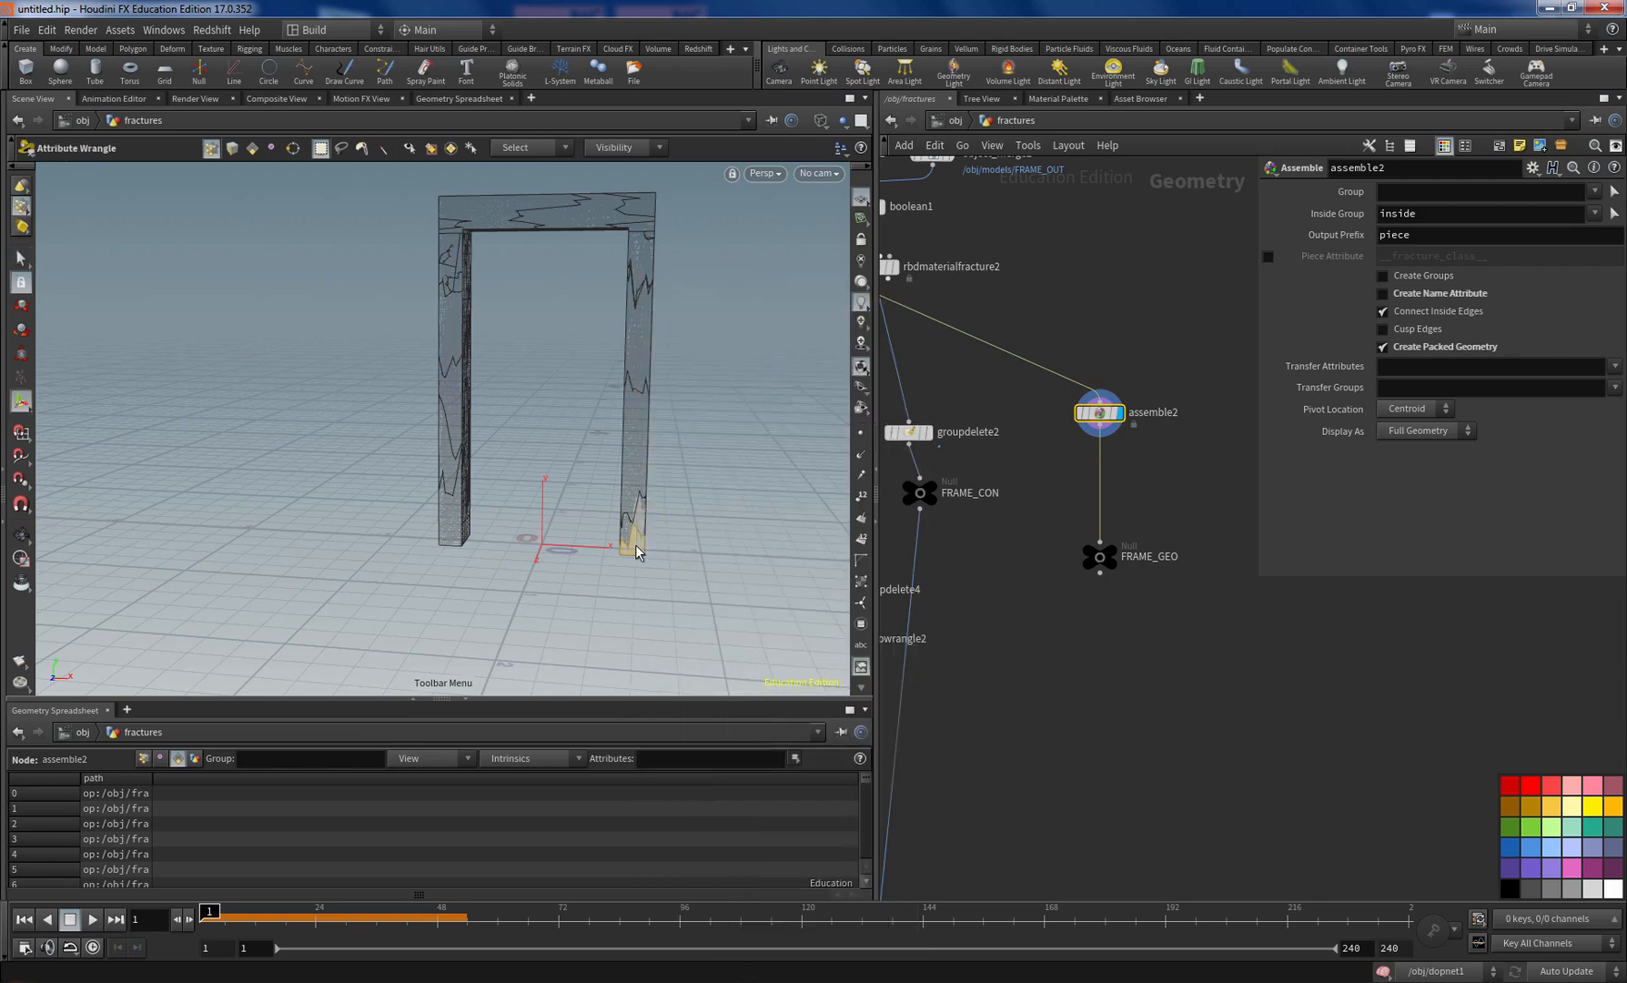
click(670, 592)
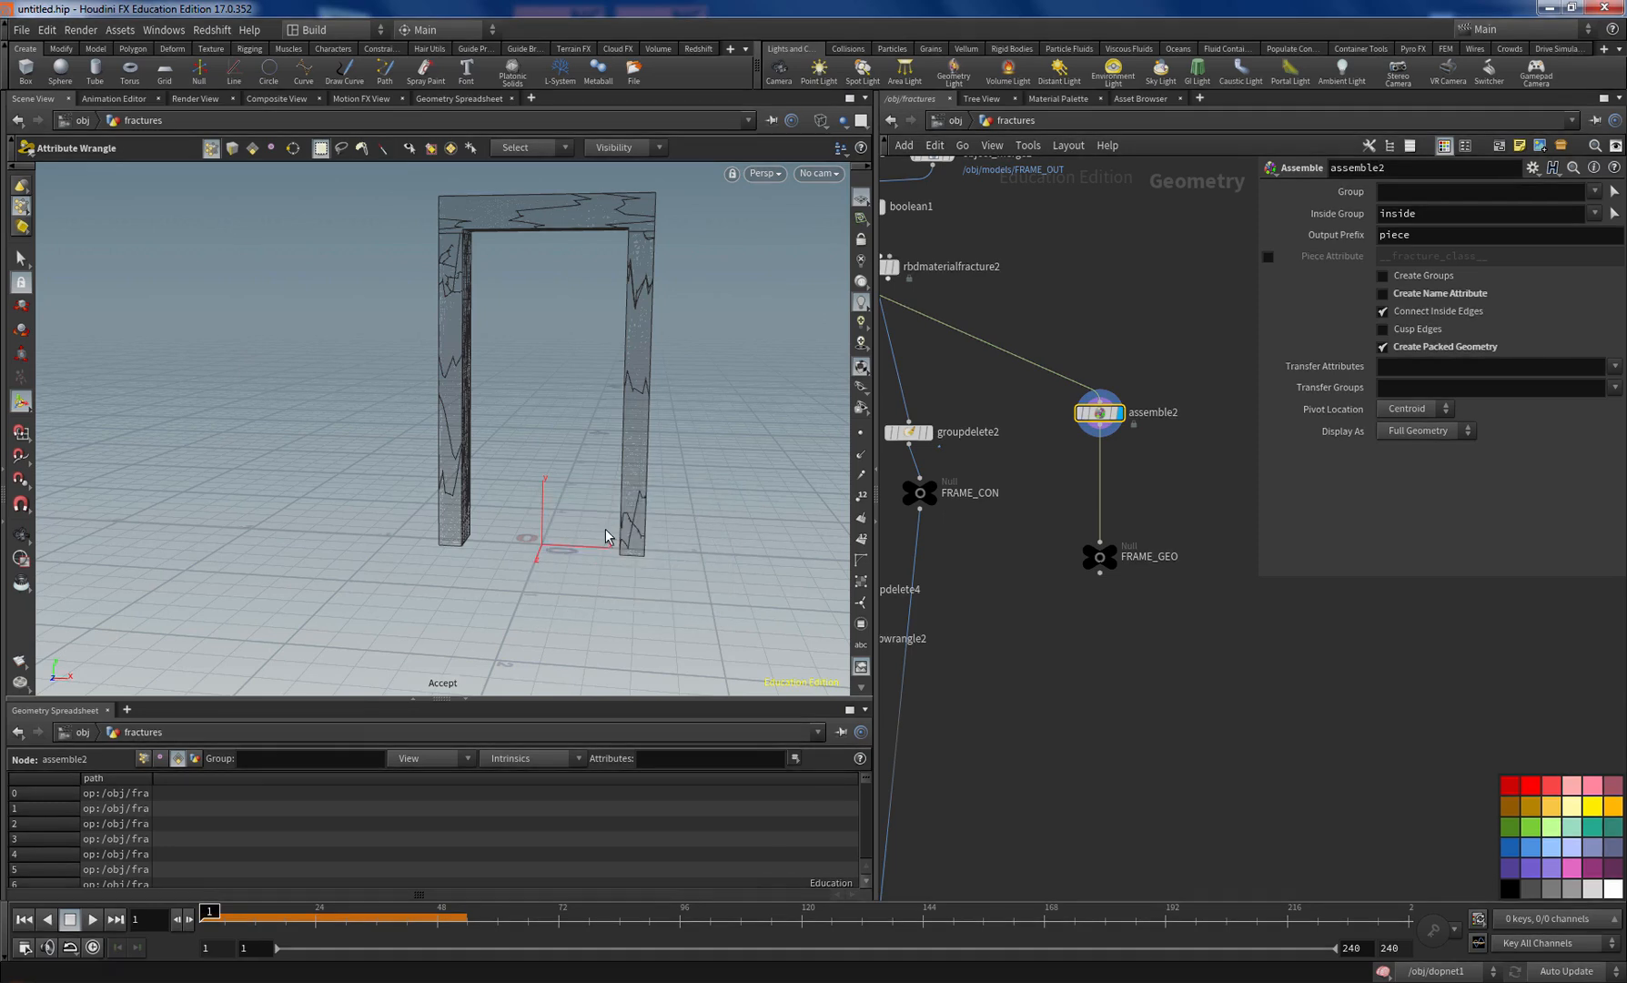
Step: Select points at the foot of the frame's post and add an Attribute Wrangle for them after assemble2
click(20, 259)
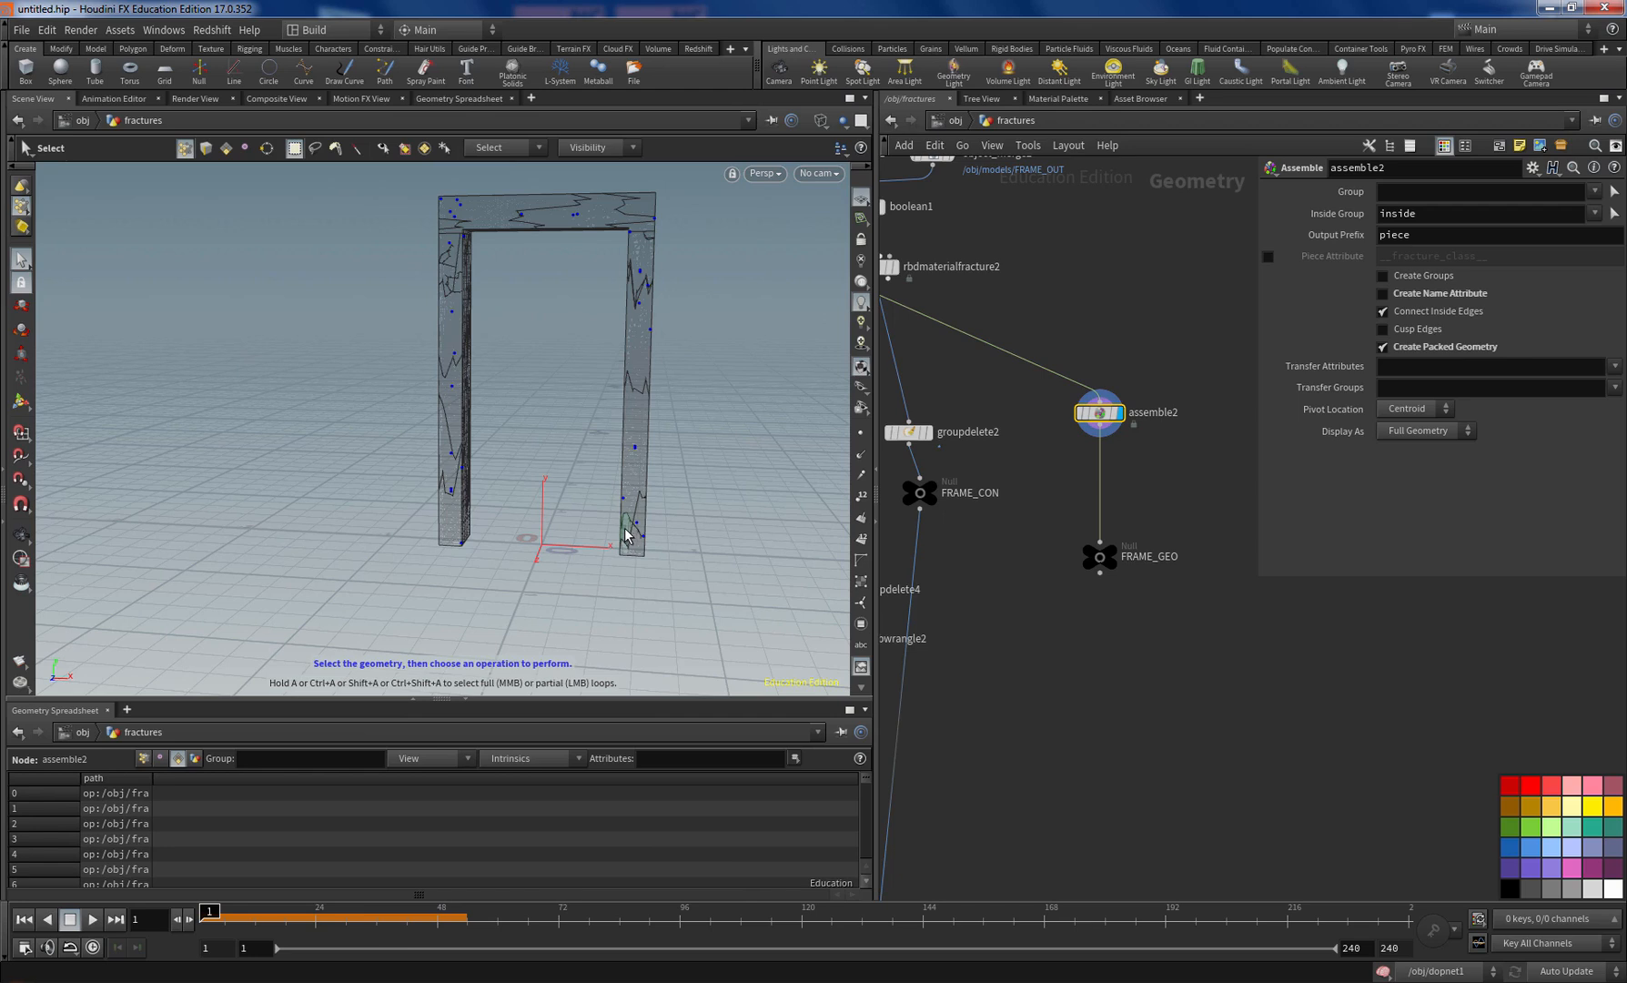
key(Tab)
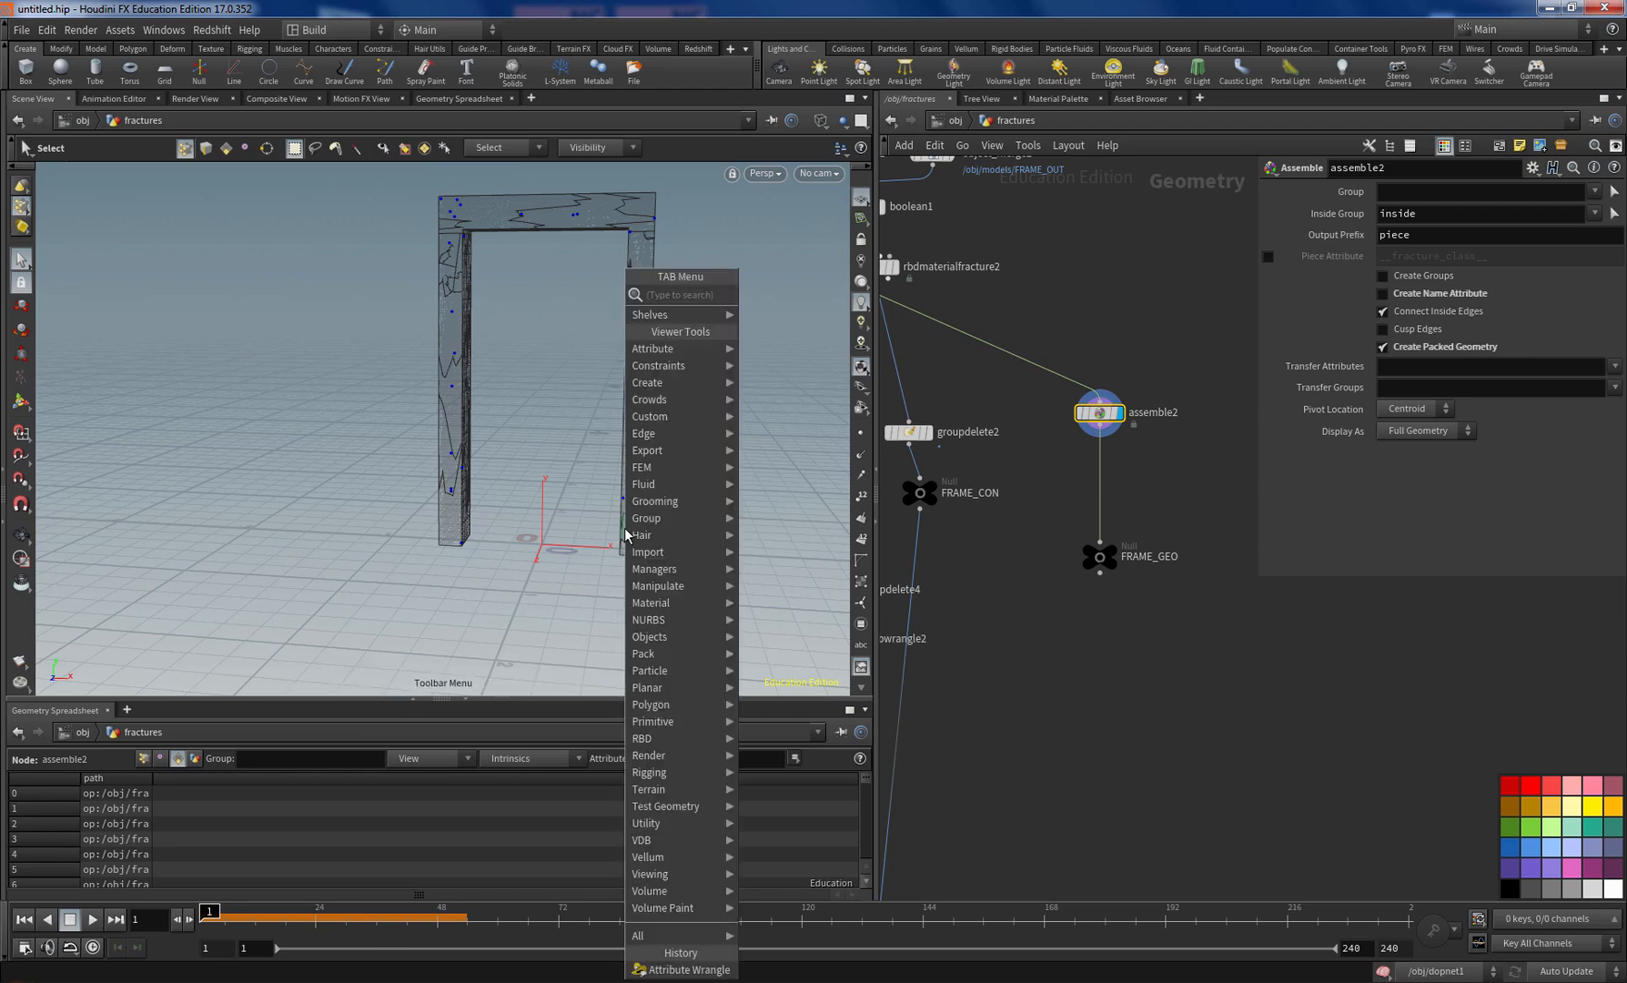
text(wrang)
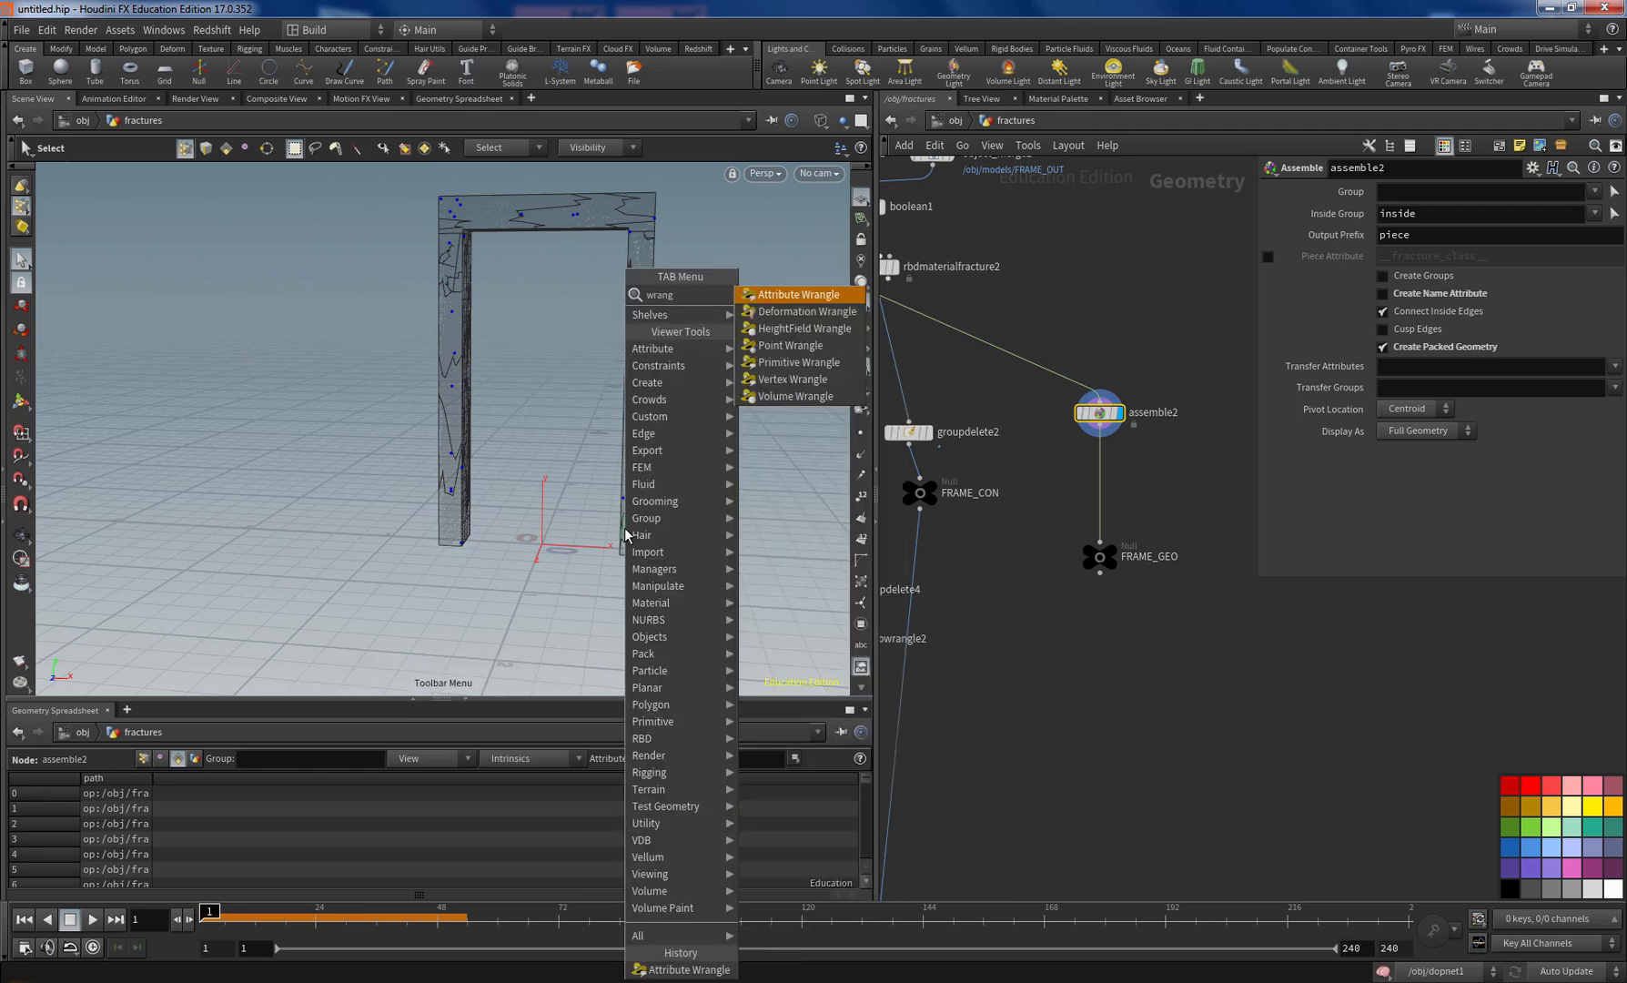
key(Return)
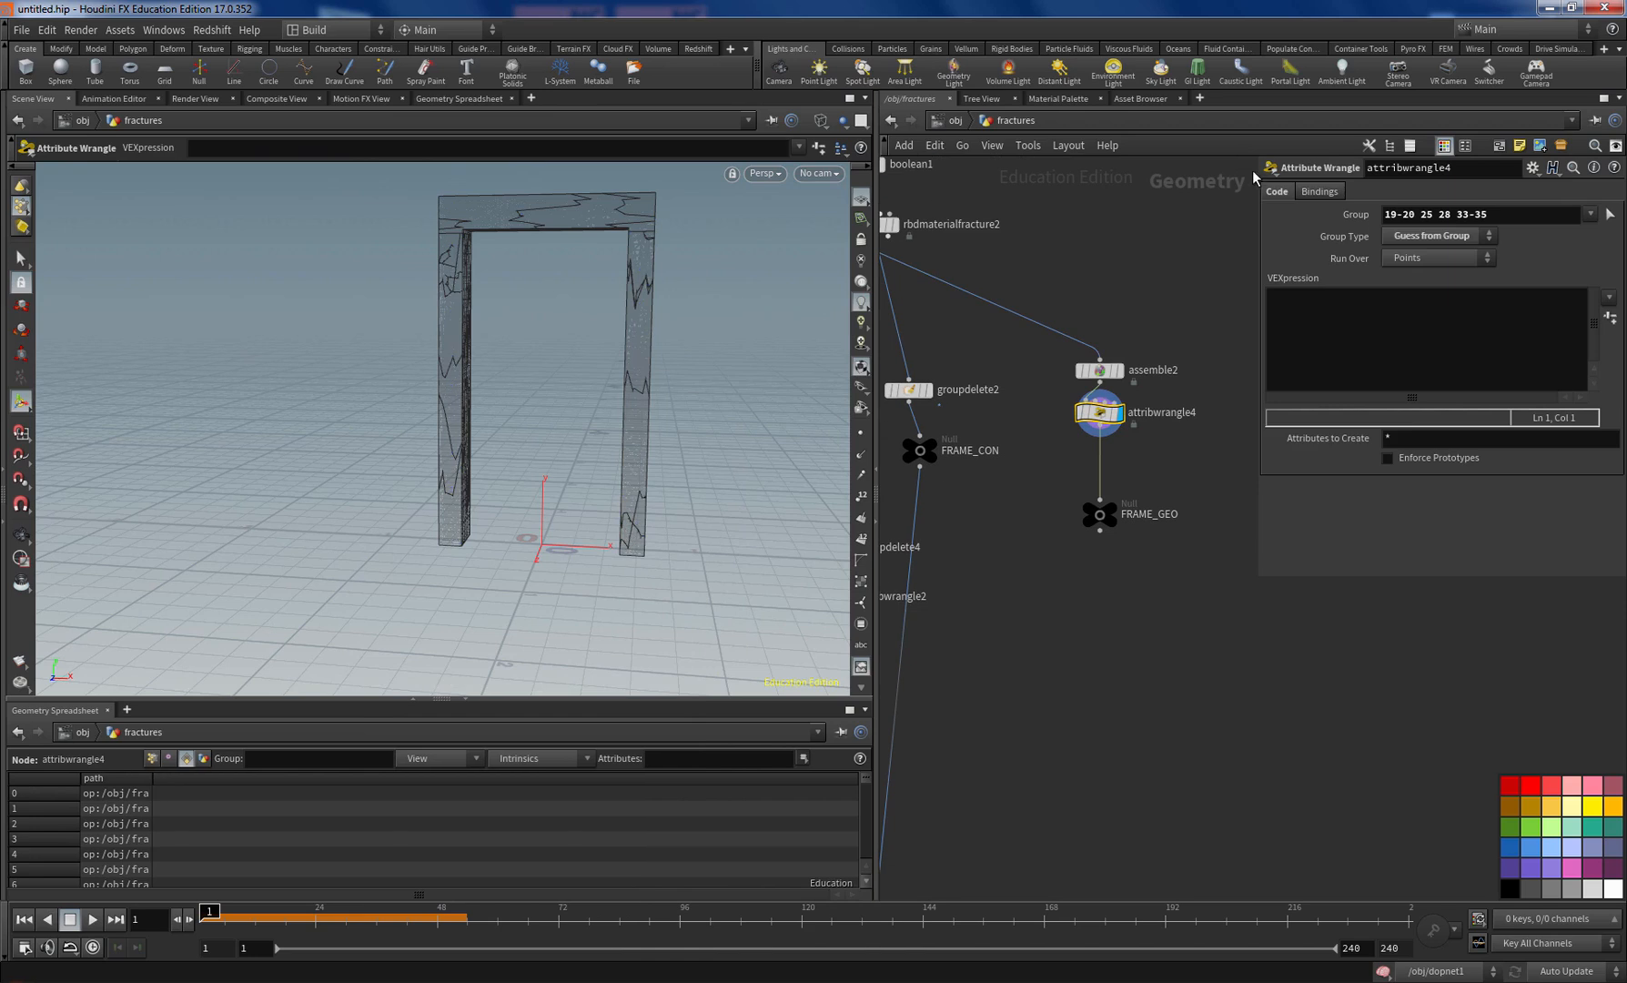
Step: Reduce the group of attribwrangle4 to point 25 only
drag(1437, 214, 1502, 213)
key(BackSpace)
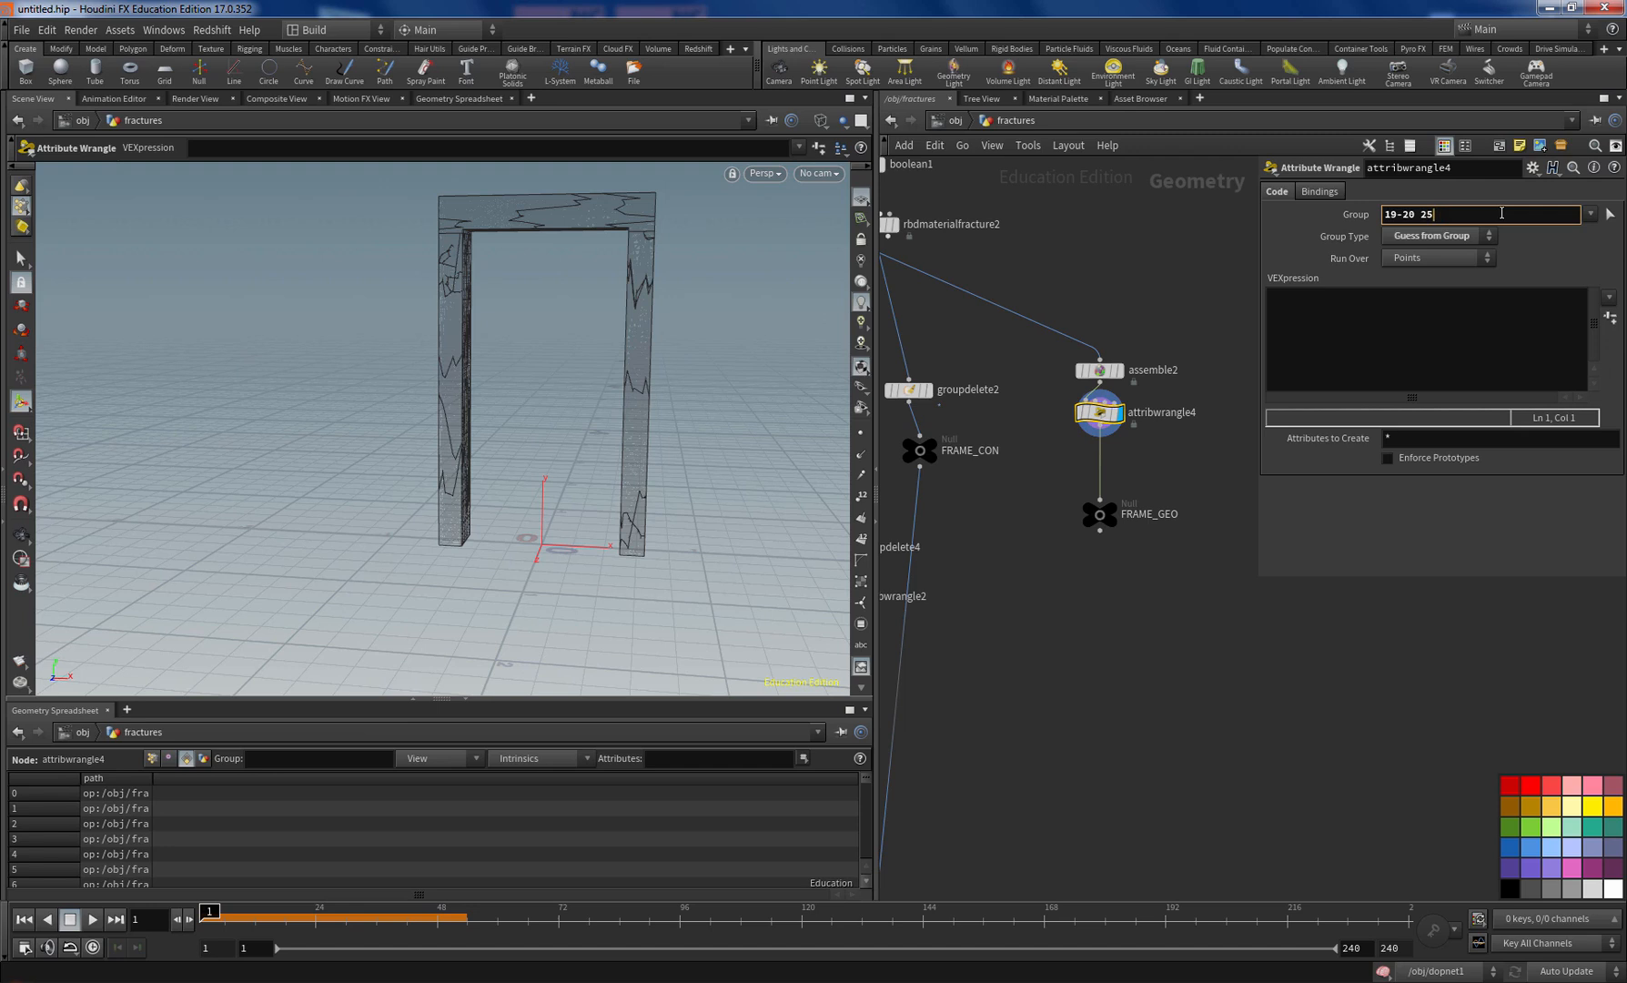
key(BackSpace)
key(BackSpace)
key(BackSpace)
key(BackSpace)
Step: Enter the VEX code i@active = 0; in attribwrangle4
click(1348, 308)
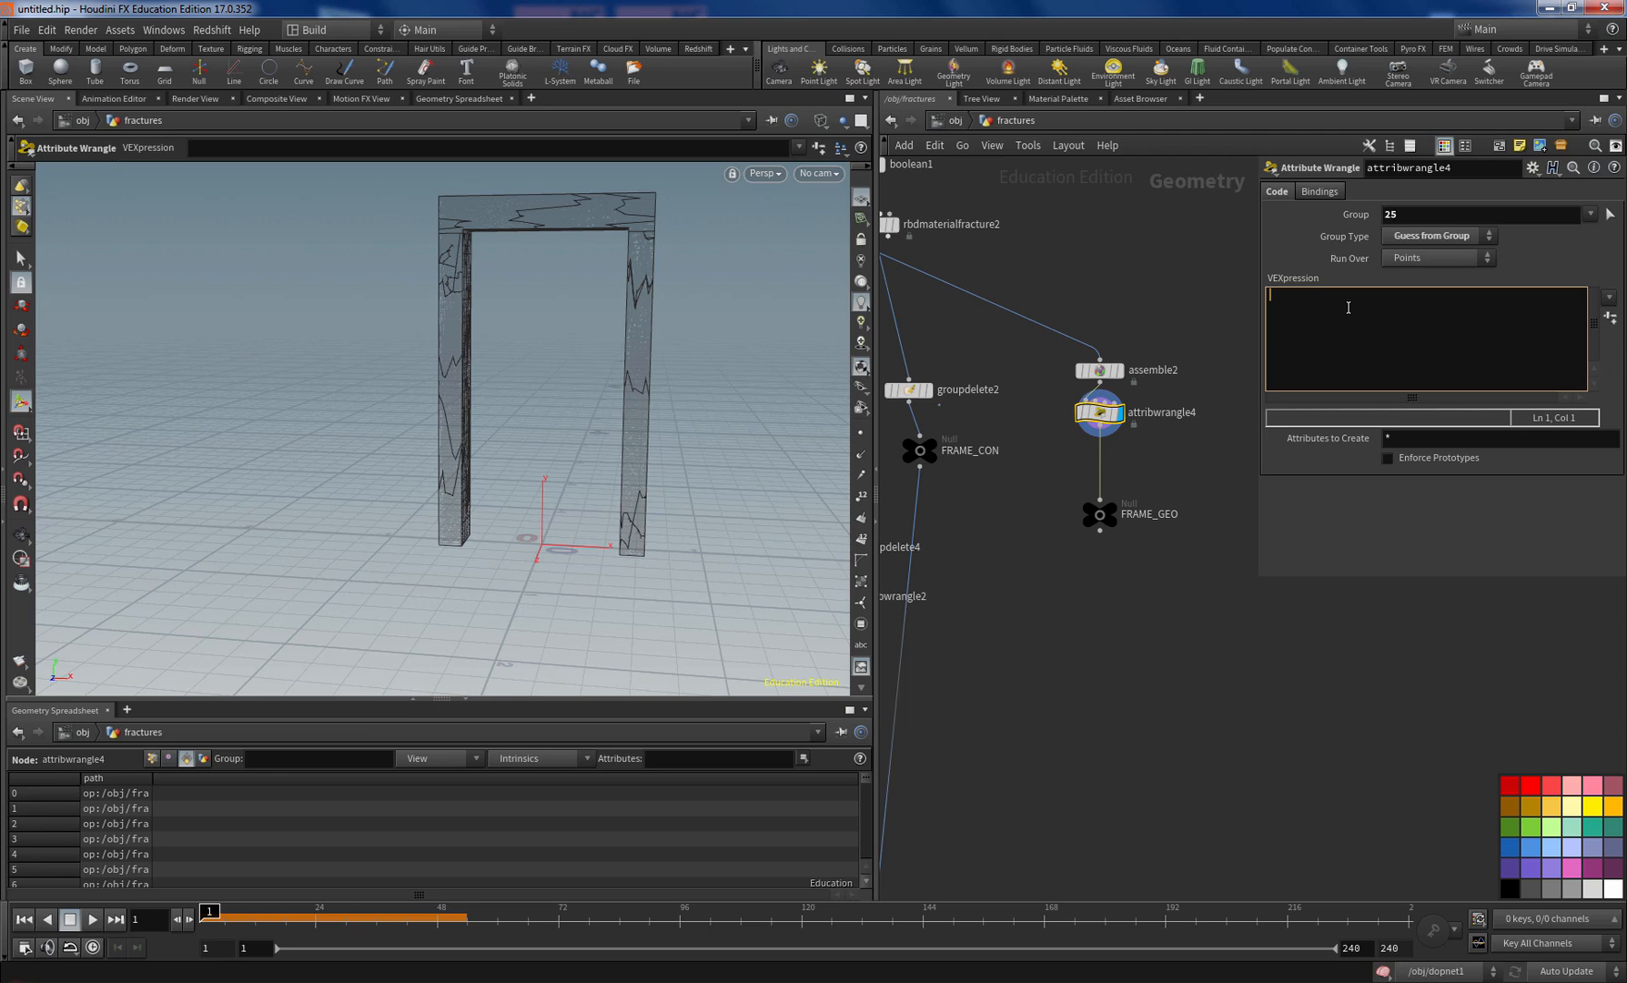
text(i@a)
text(cgt)
text(tive = 0;)
key(ctrl+Return)
Step: Duplicate attribwrangle4 and place the copy between assemble2 and the original wrangle
drag(1100, 414, 1099, 460)
key(Tab)
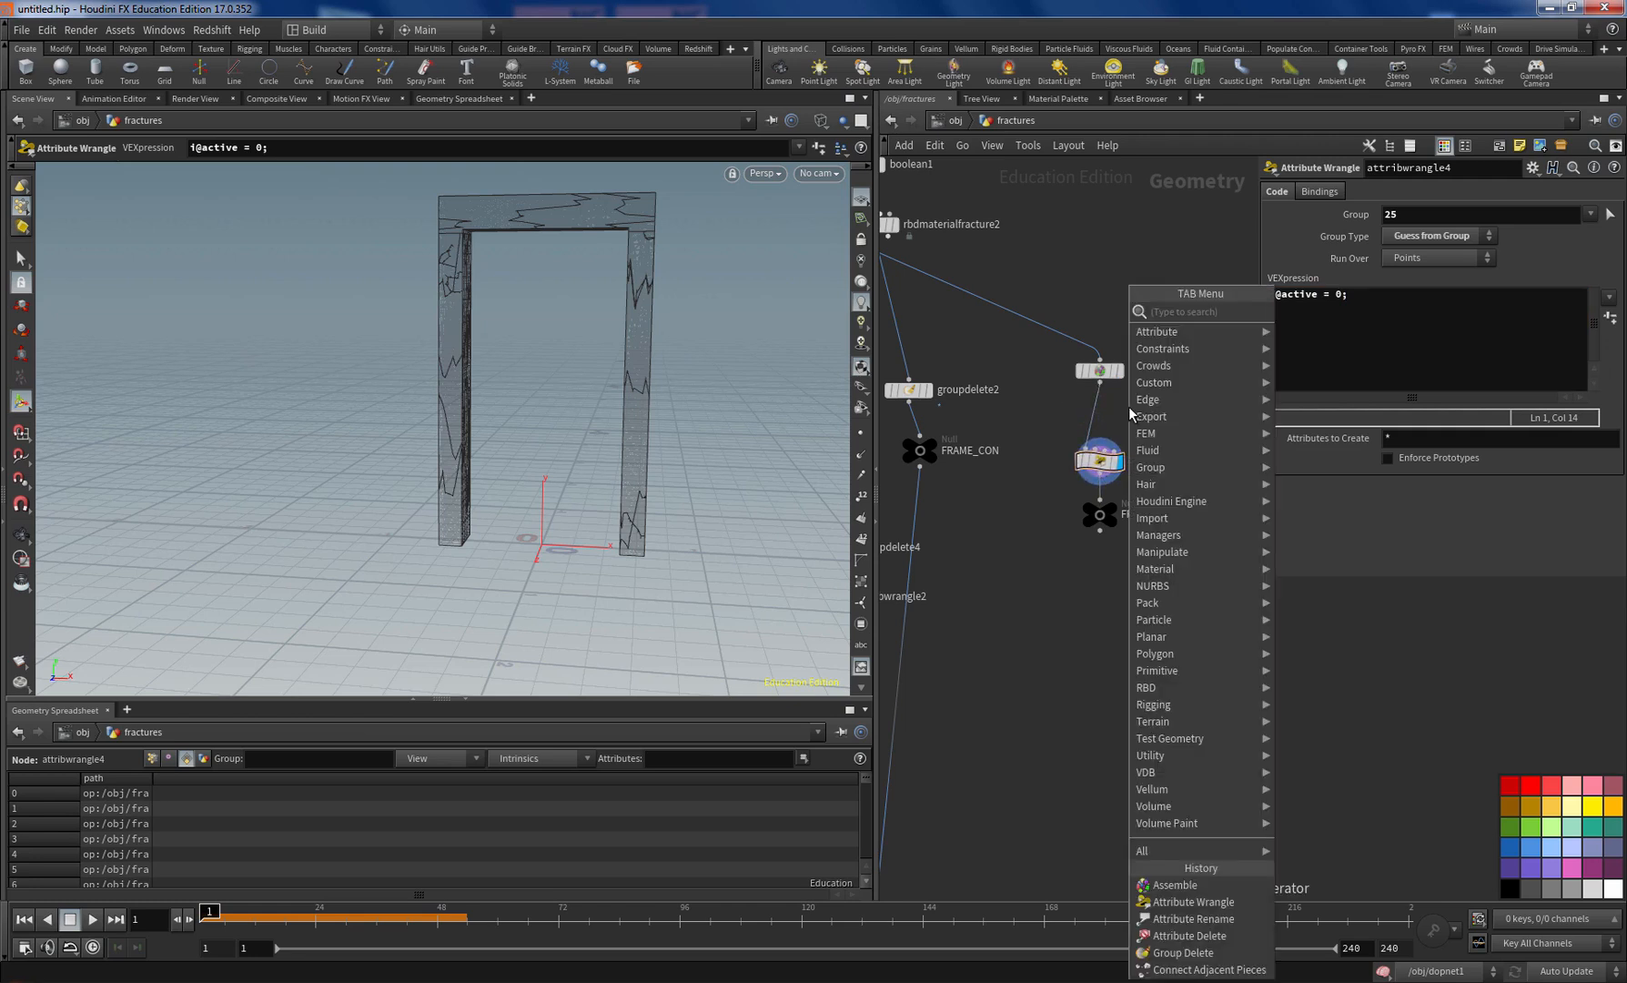
key(Escape)
alt+drag(1098, 464, 1114, 427)
double_click(1114, 424)
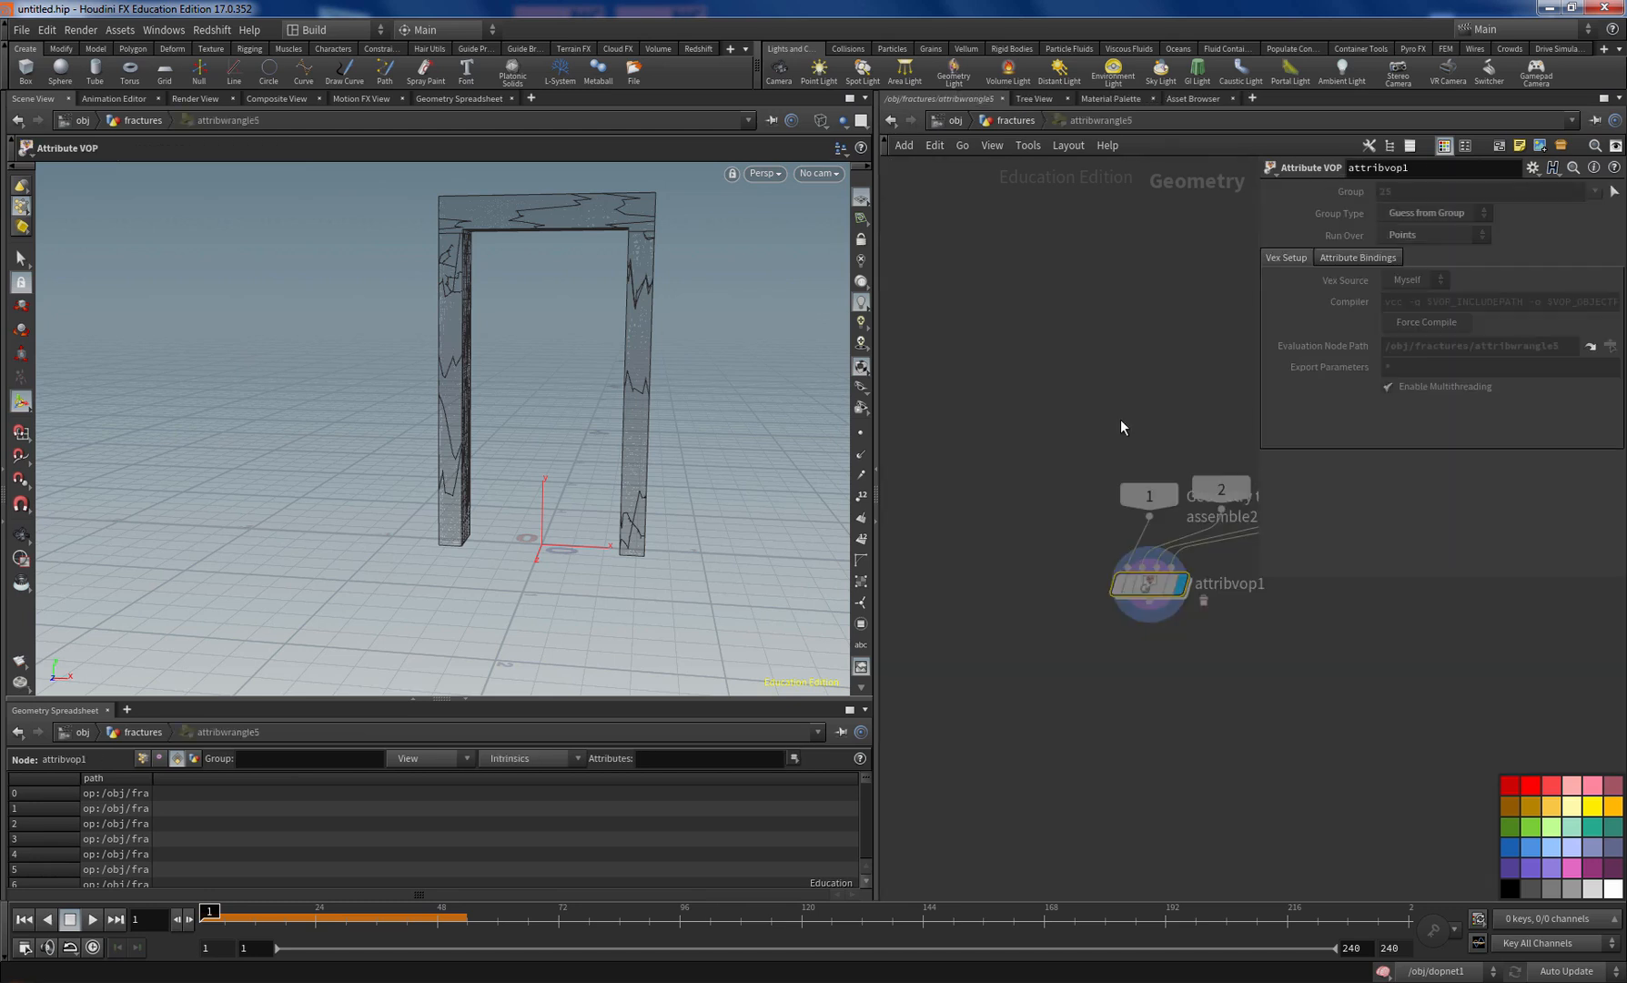
click(990, 119)
drag(1101, 422, 1098, 419)
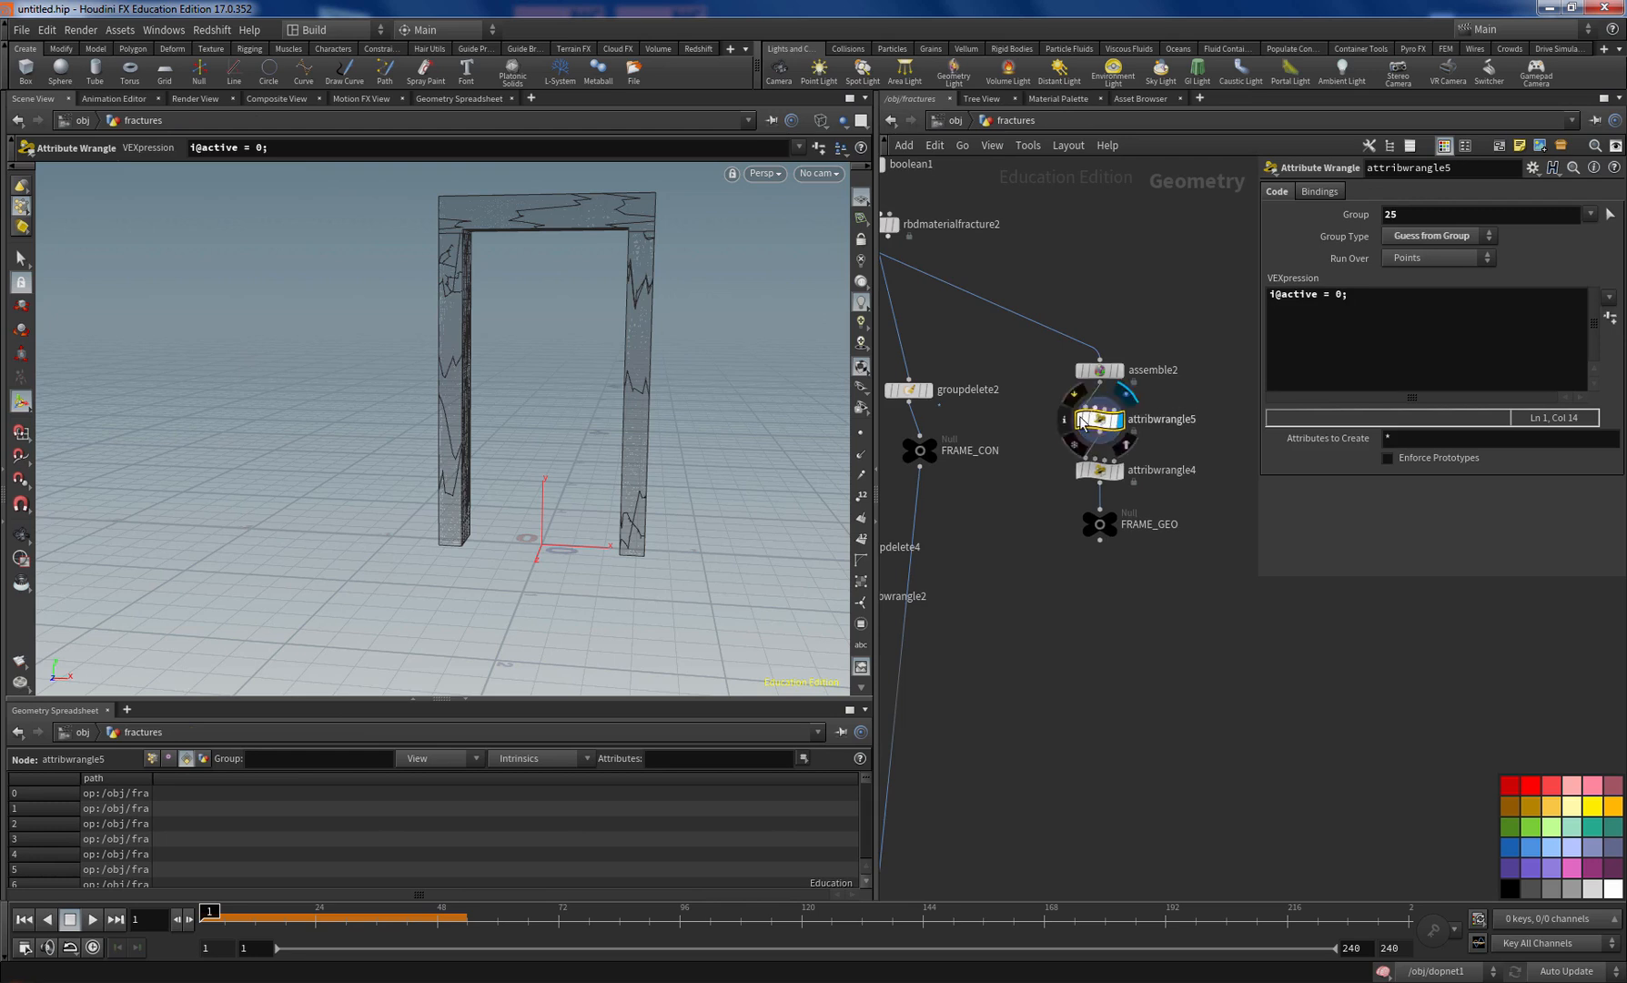
Step: Clear the group of attribwrangle5 and change its VEX code to i@active = 1;
double_click(1416, 213)
key(BackSpace)
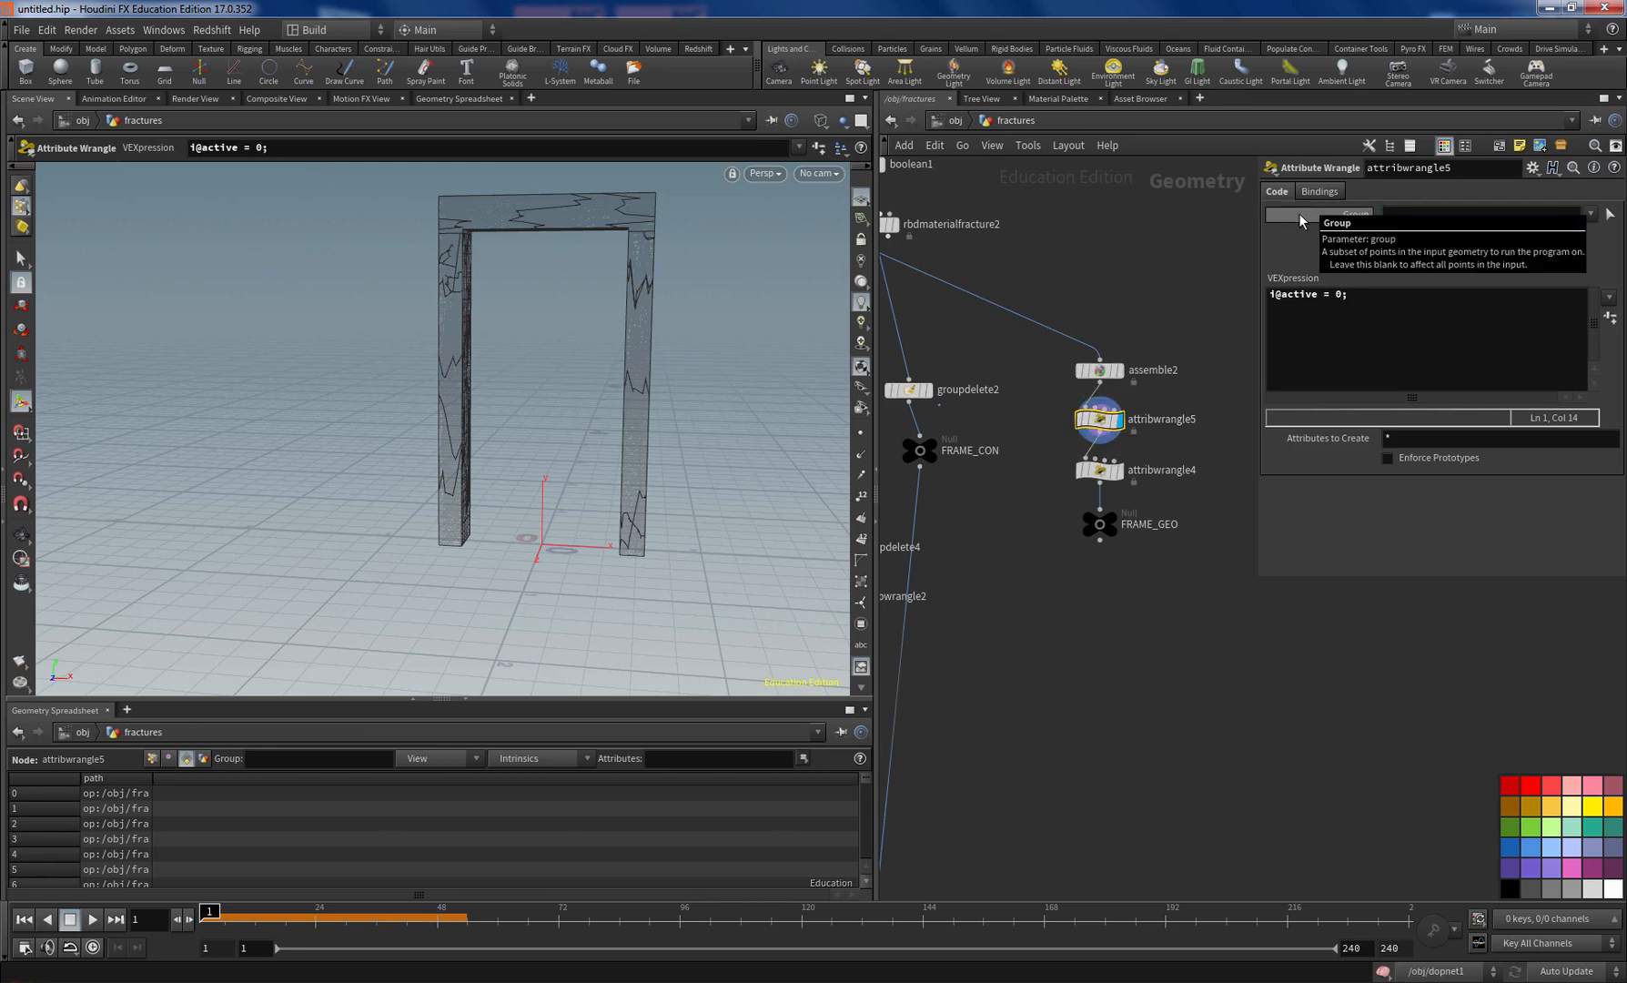
double_click(1339, 295)
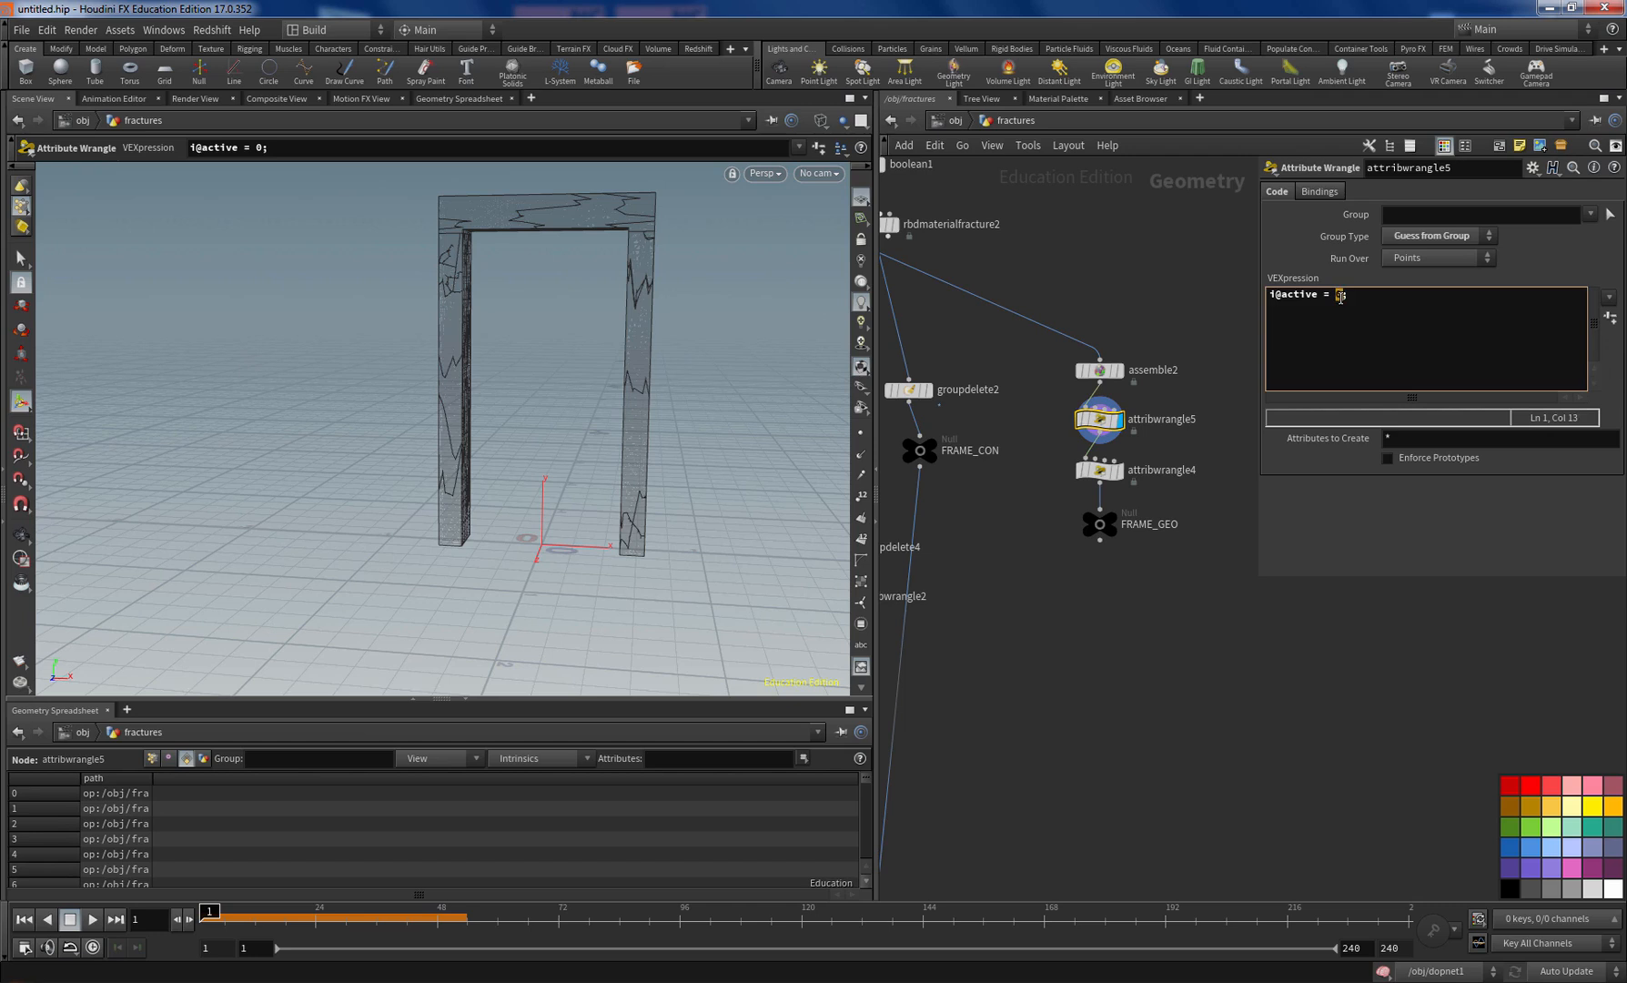
click(1228, 570)
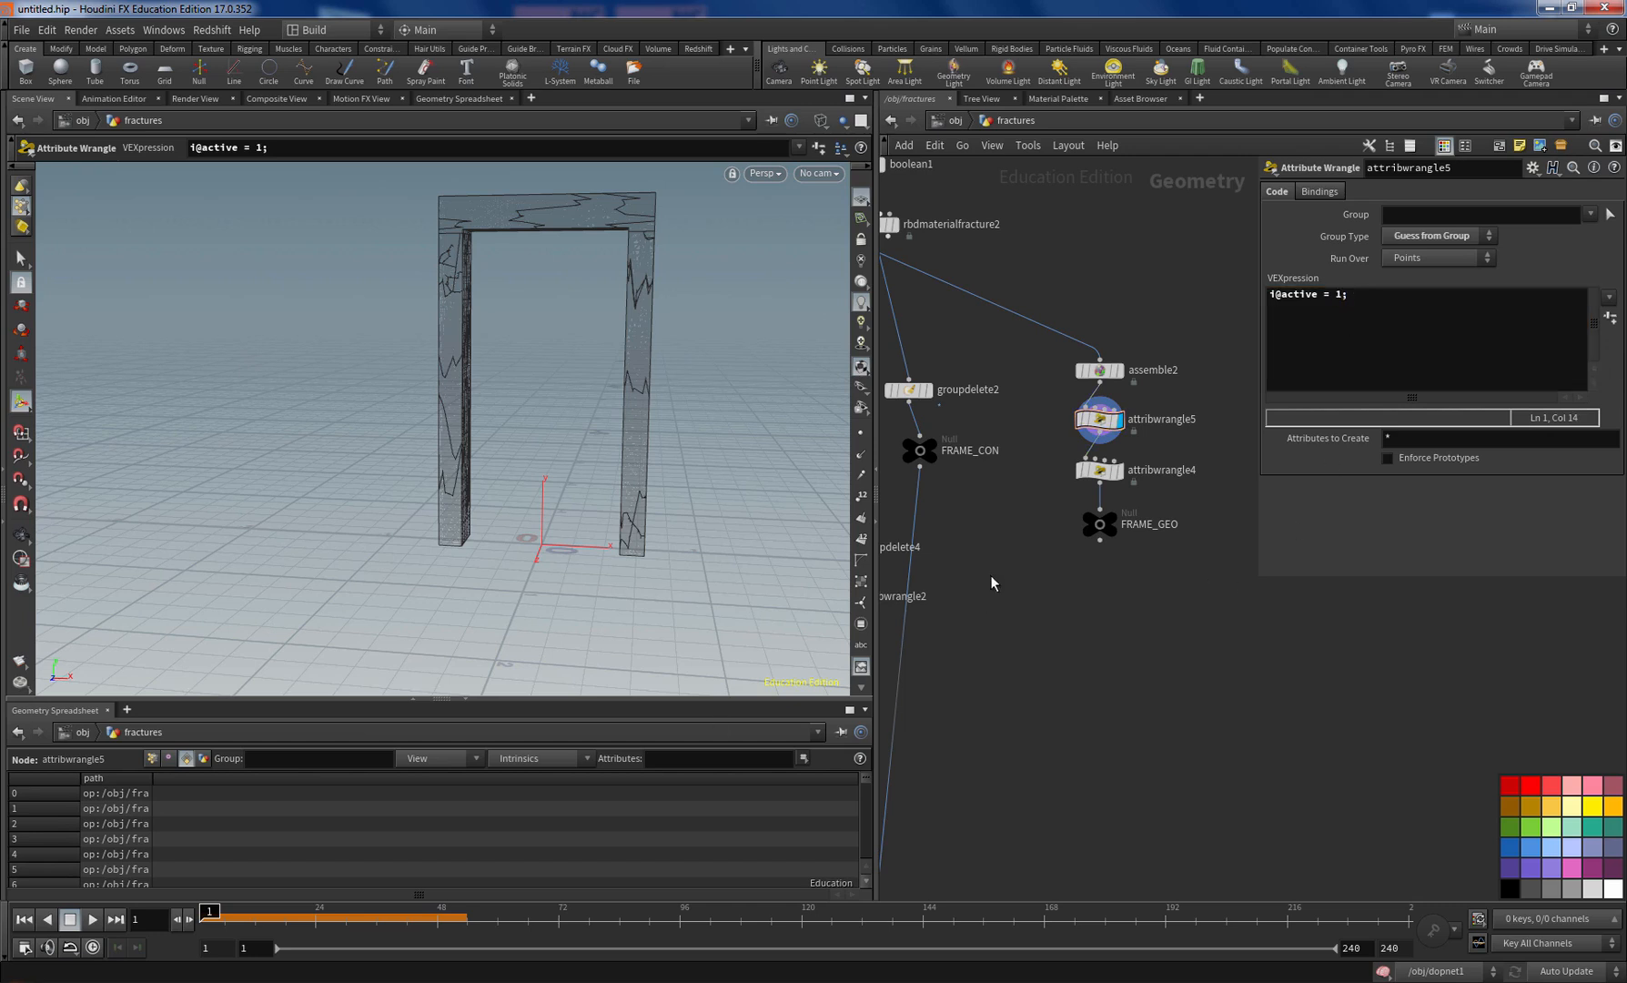
Step: Display attribwrangle4 and sort its points by the active attribute to check the values
click(1123, 476)
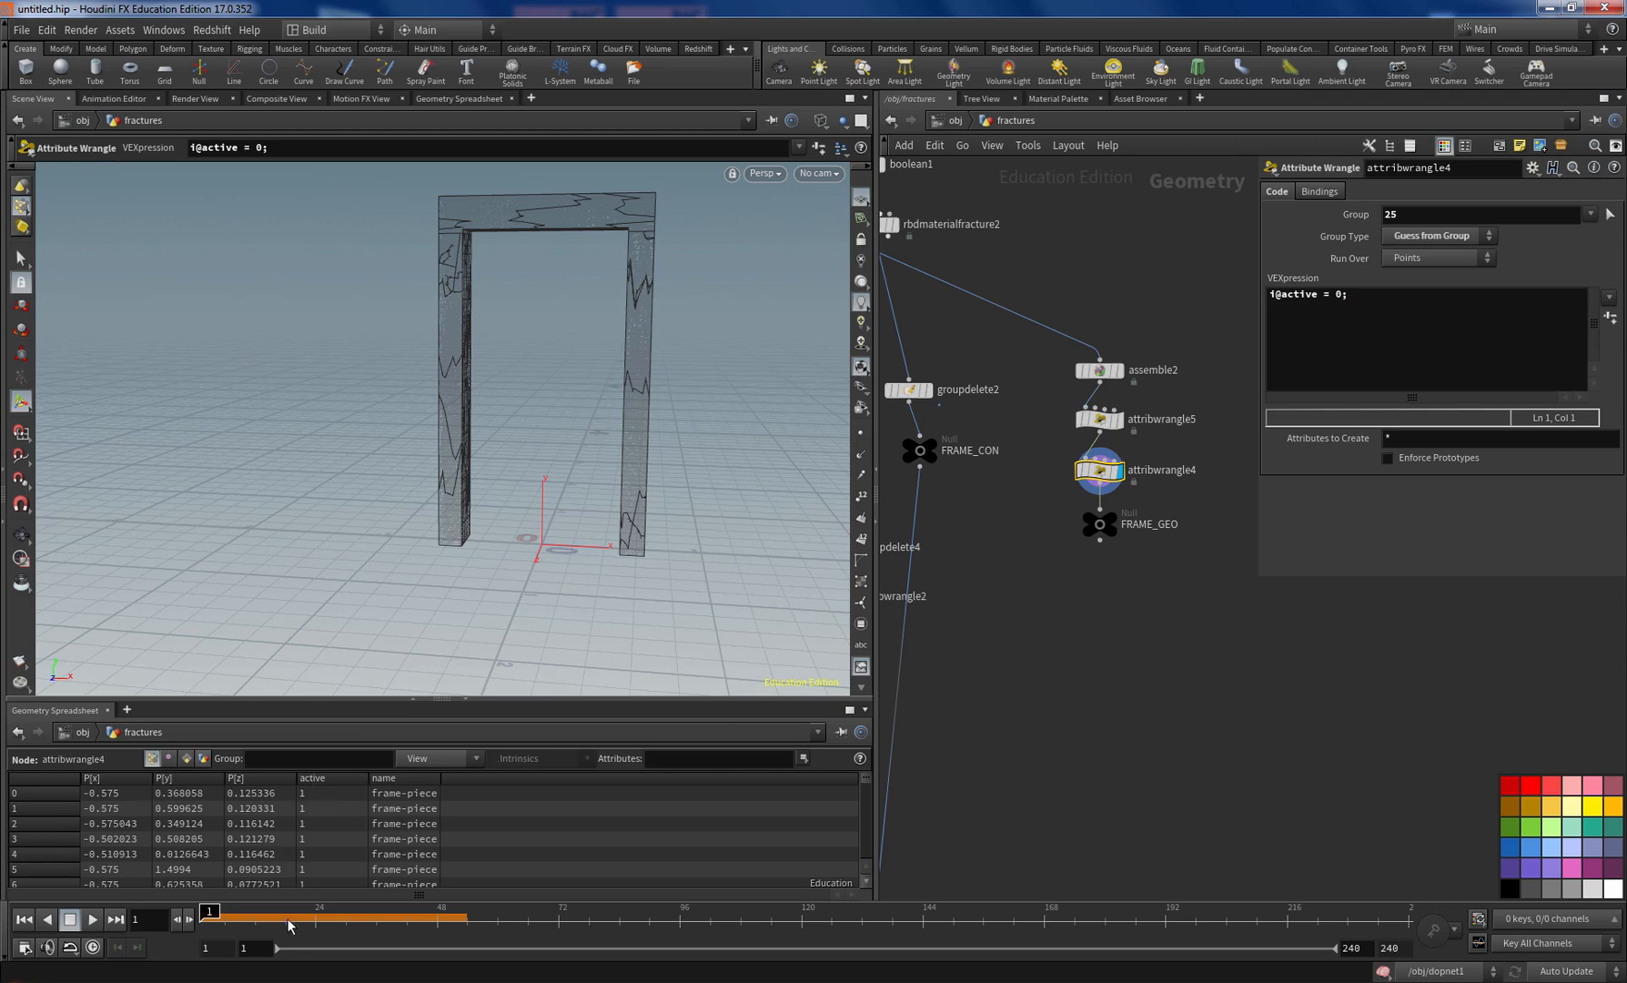
click(329, 779)
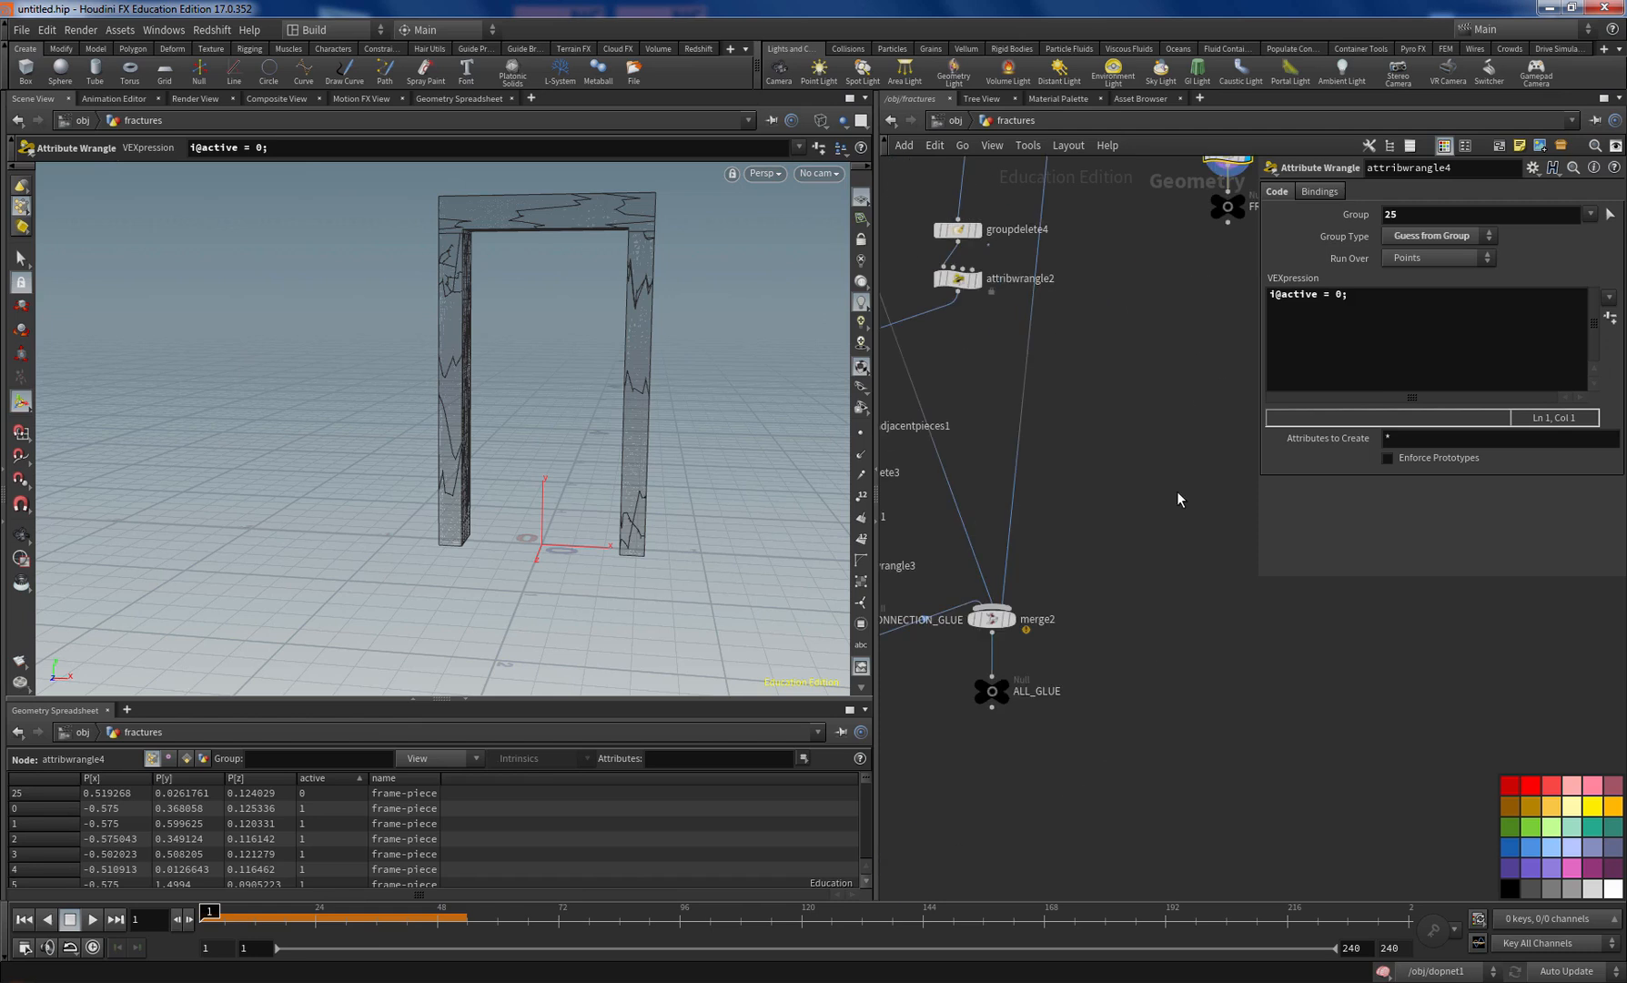
Step: Go back into dopnet1, play the simulation with the anchored frame piece, and return to frame 1
click(954, 120)
double_click(1027, 584)
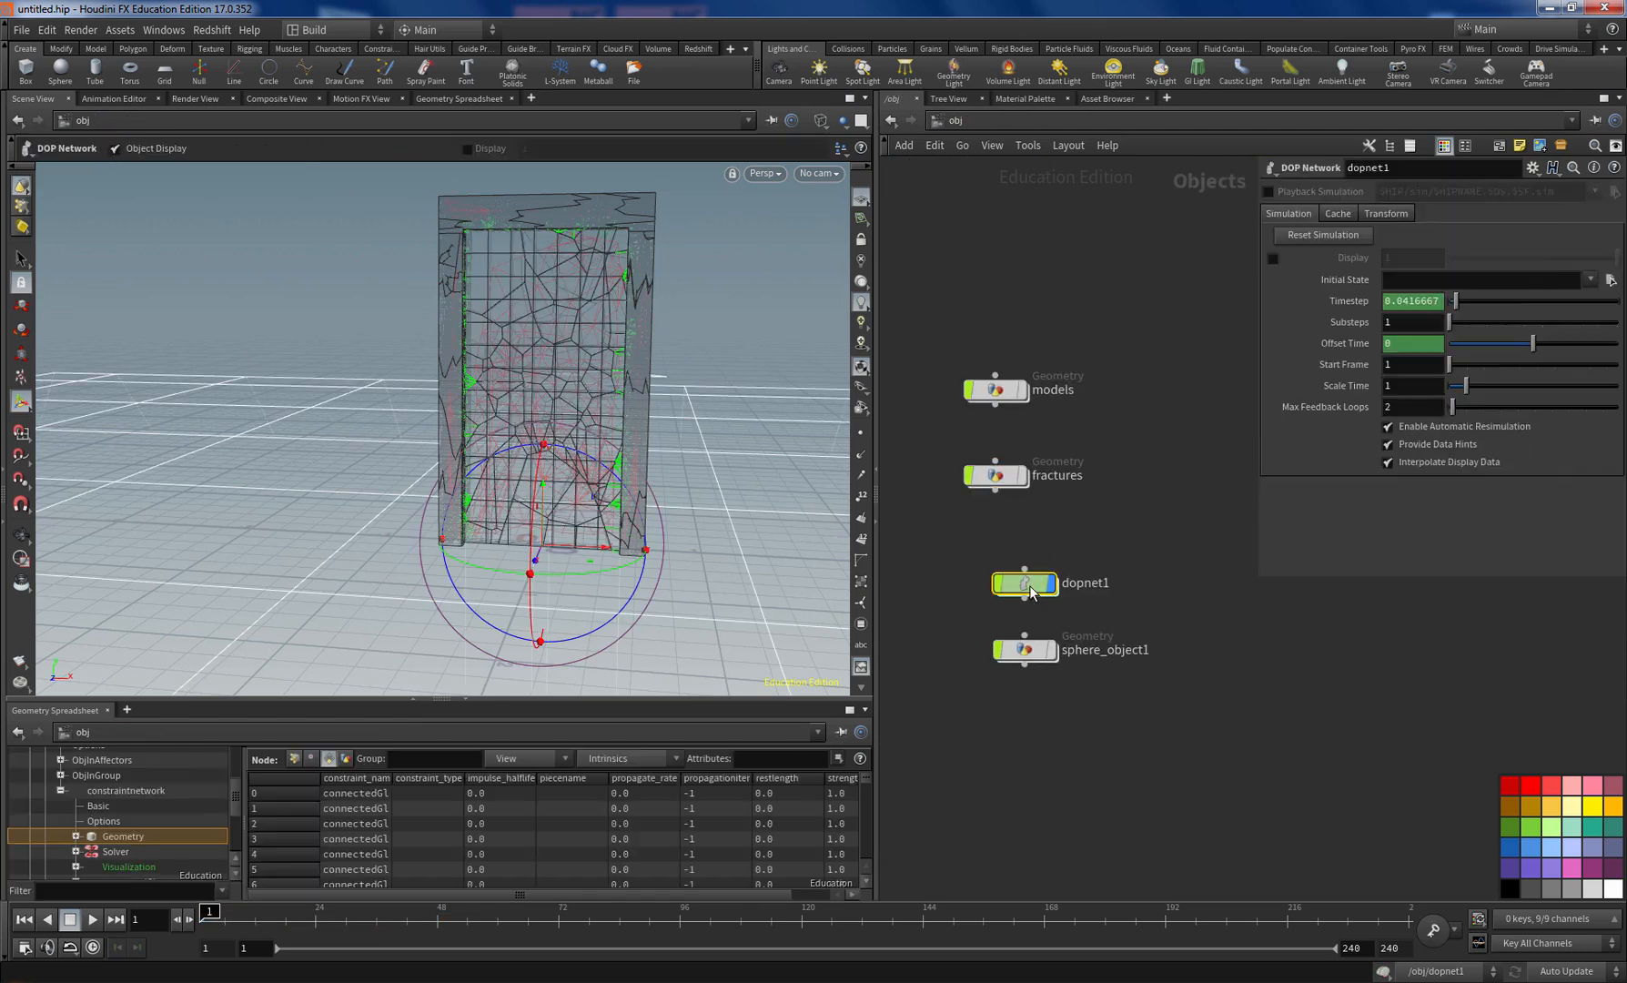
click(94, 921)
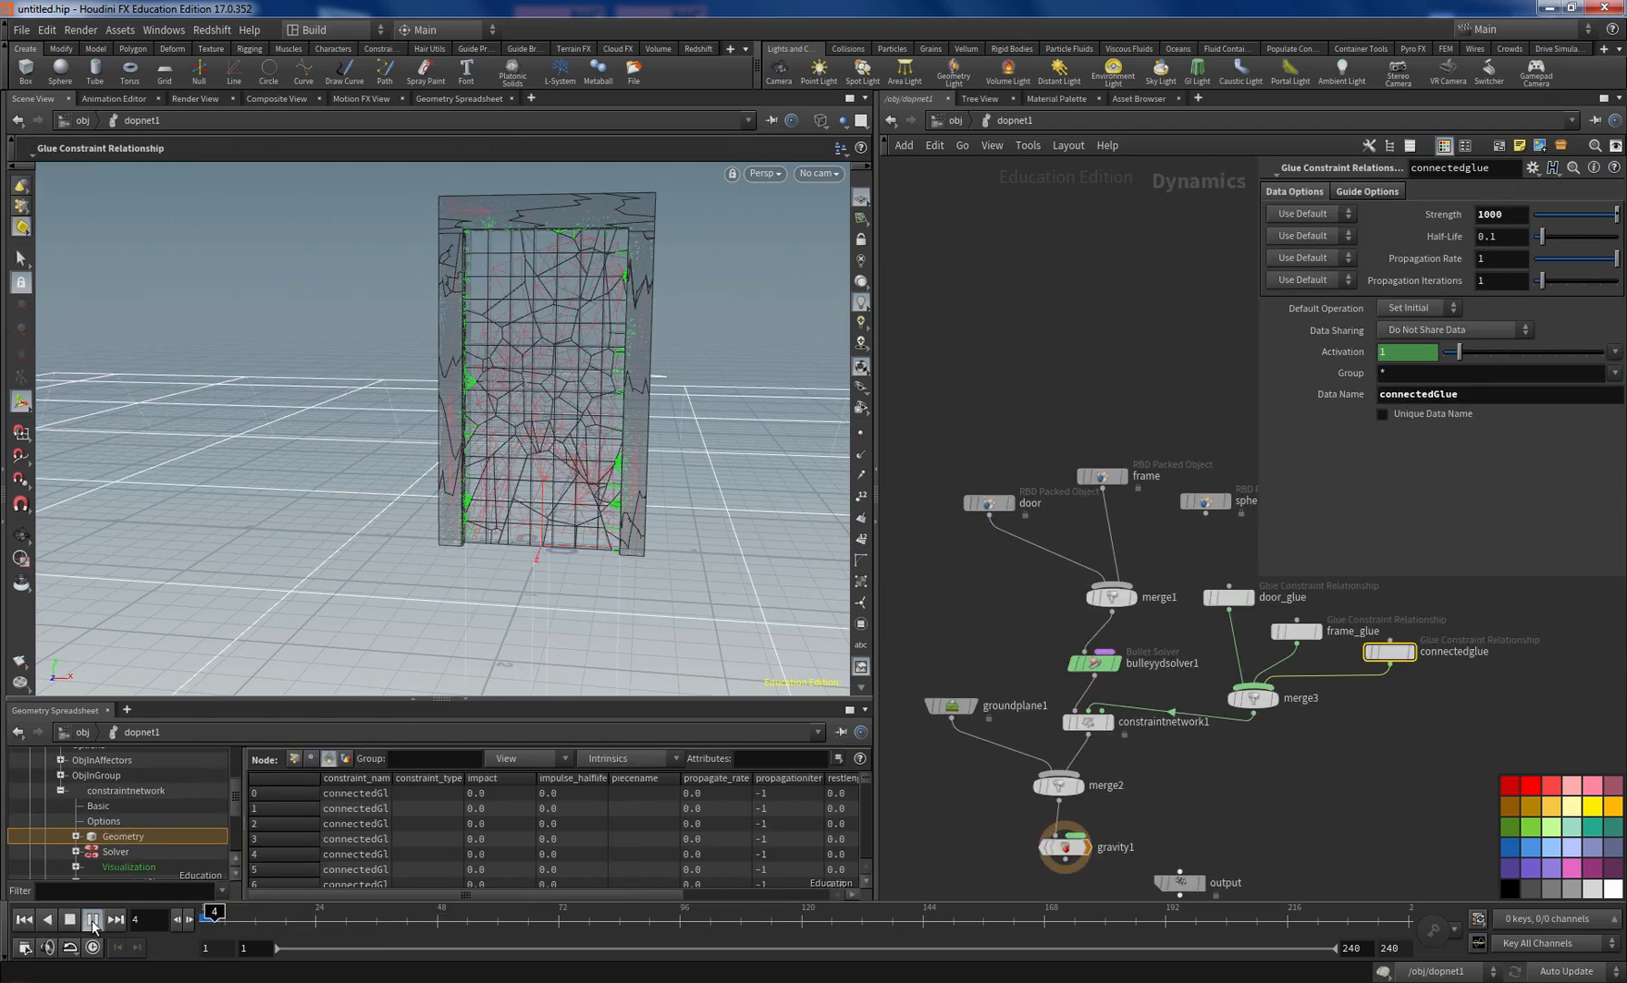
click(94, 919)
click(25, 920)
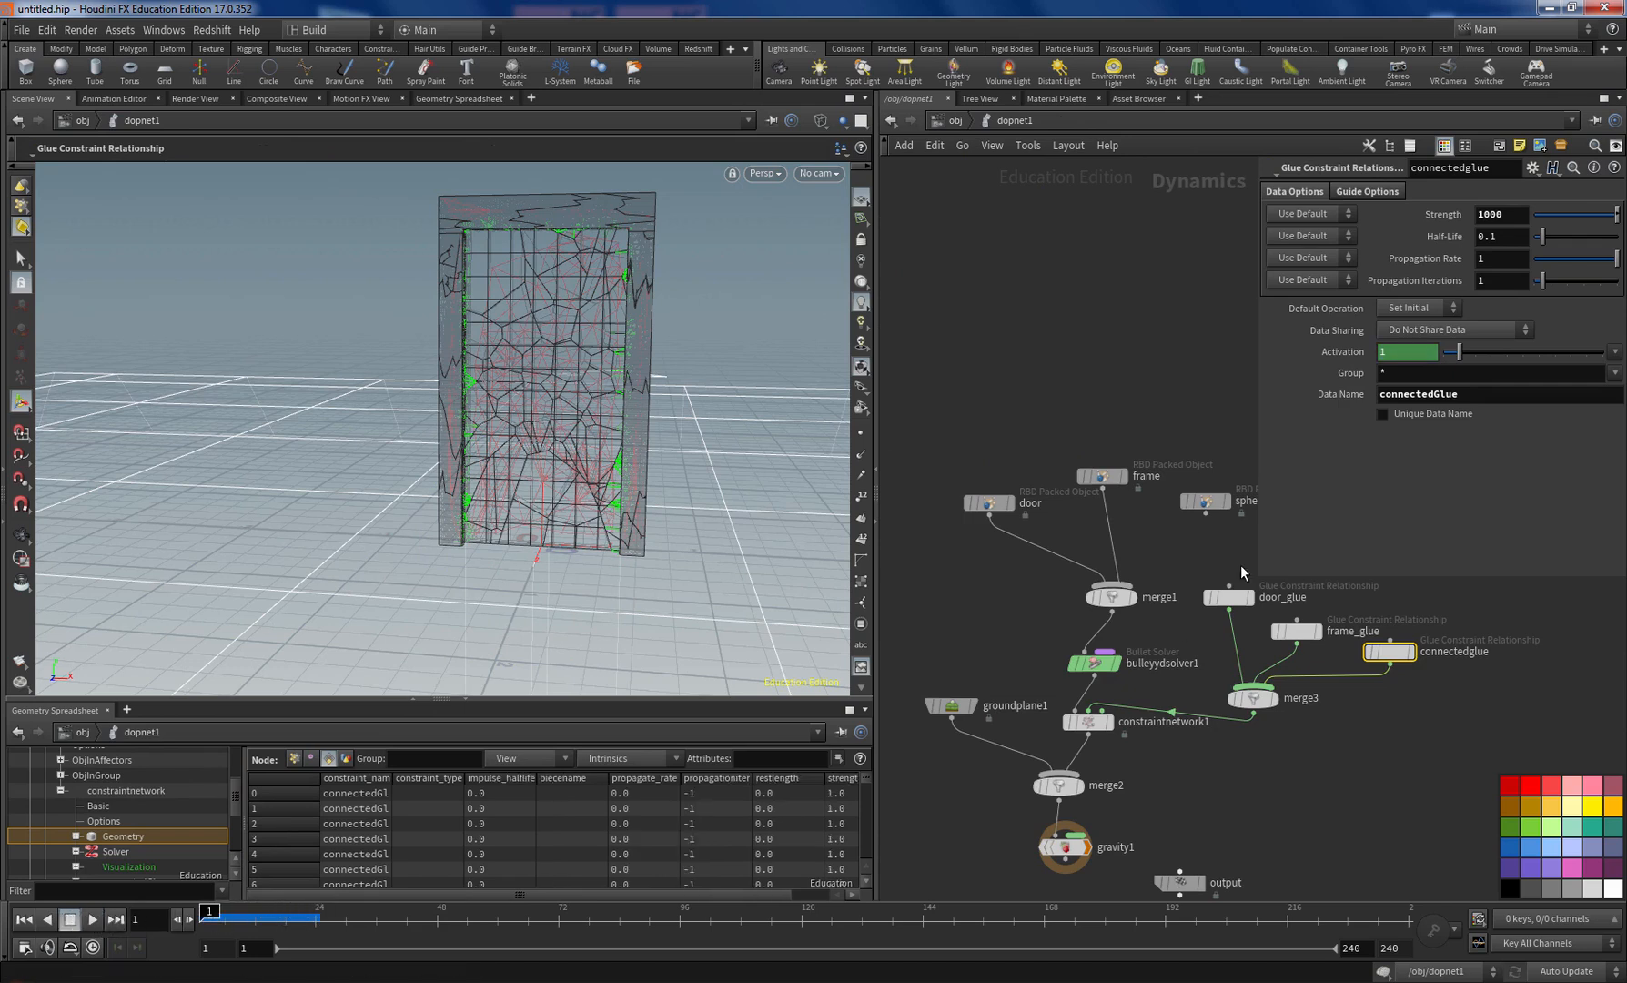
Step: Connect the sphere RBD Packed Object to merge1 and view the door from the side
click(1206, 513)
click(1112, 584)
drag(427, 428, 499, 541)
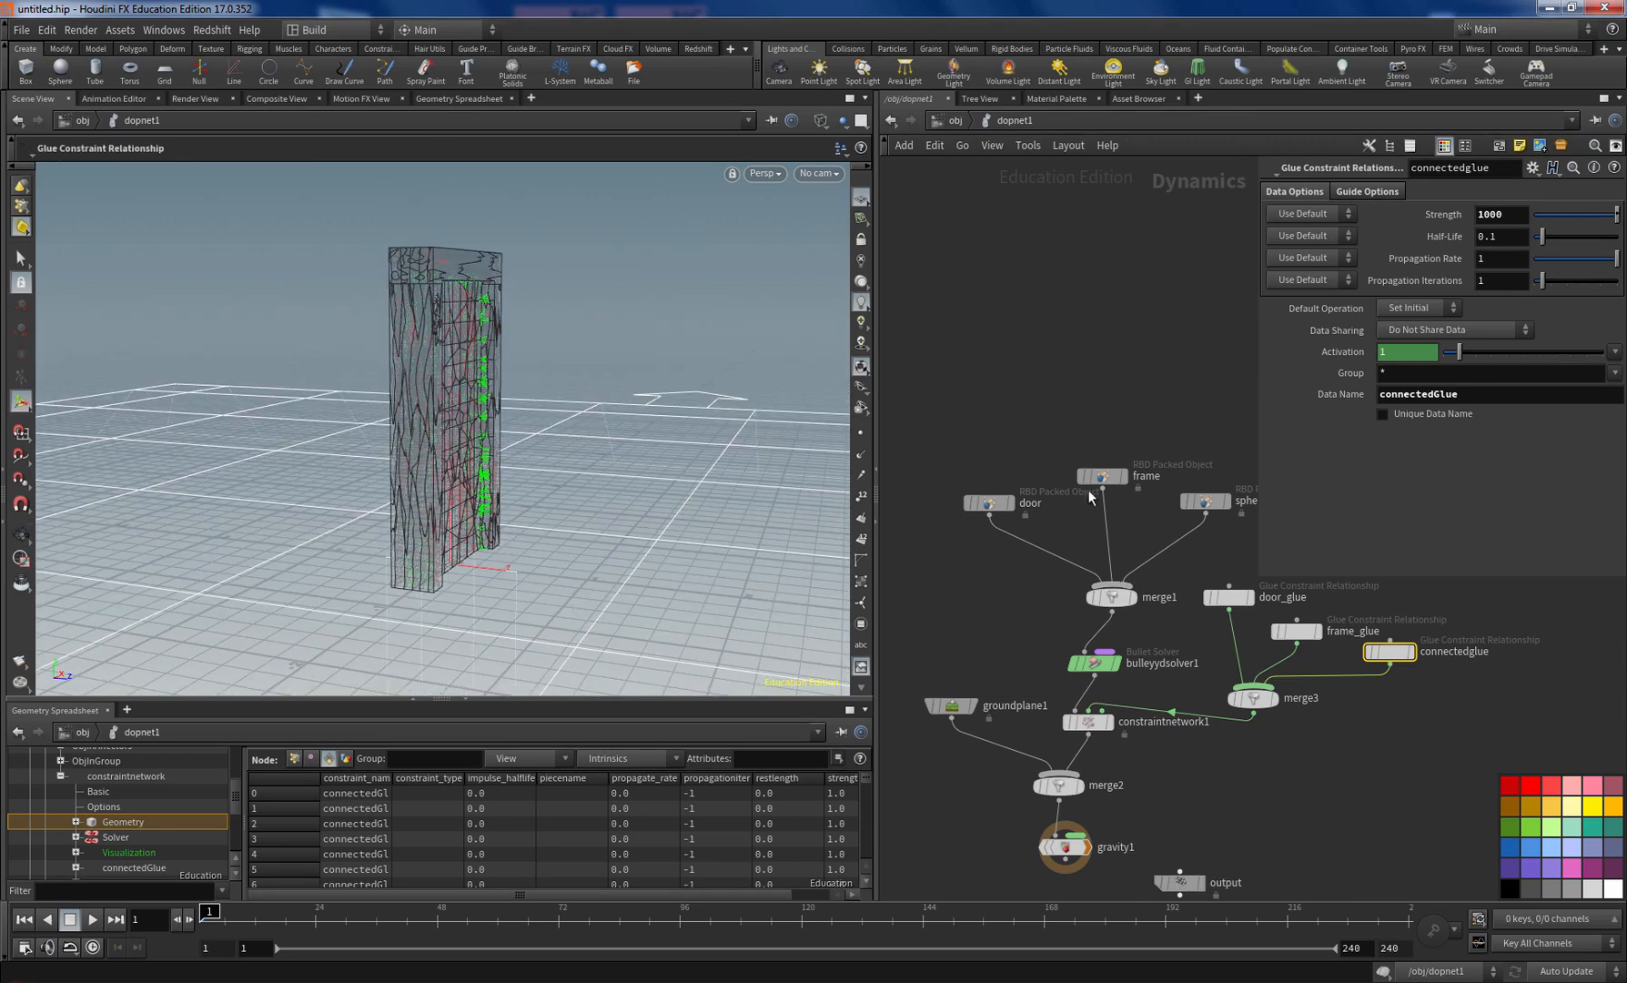
Step: Set the sphere object's SOP path to /obj/sphere_object1/SPHERE_OUT
click(1207, 502)
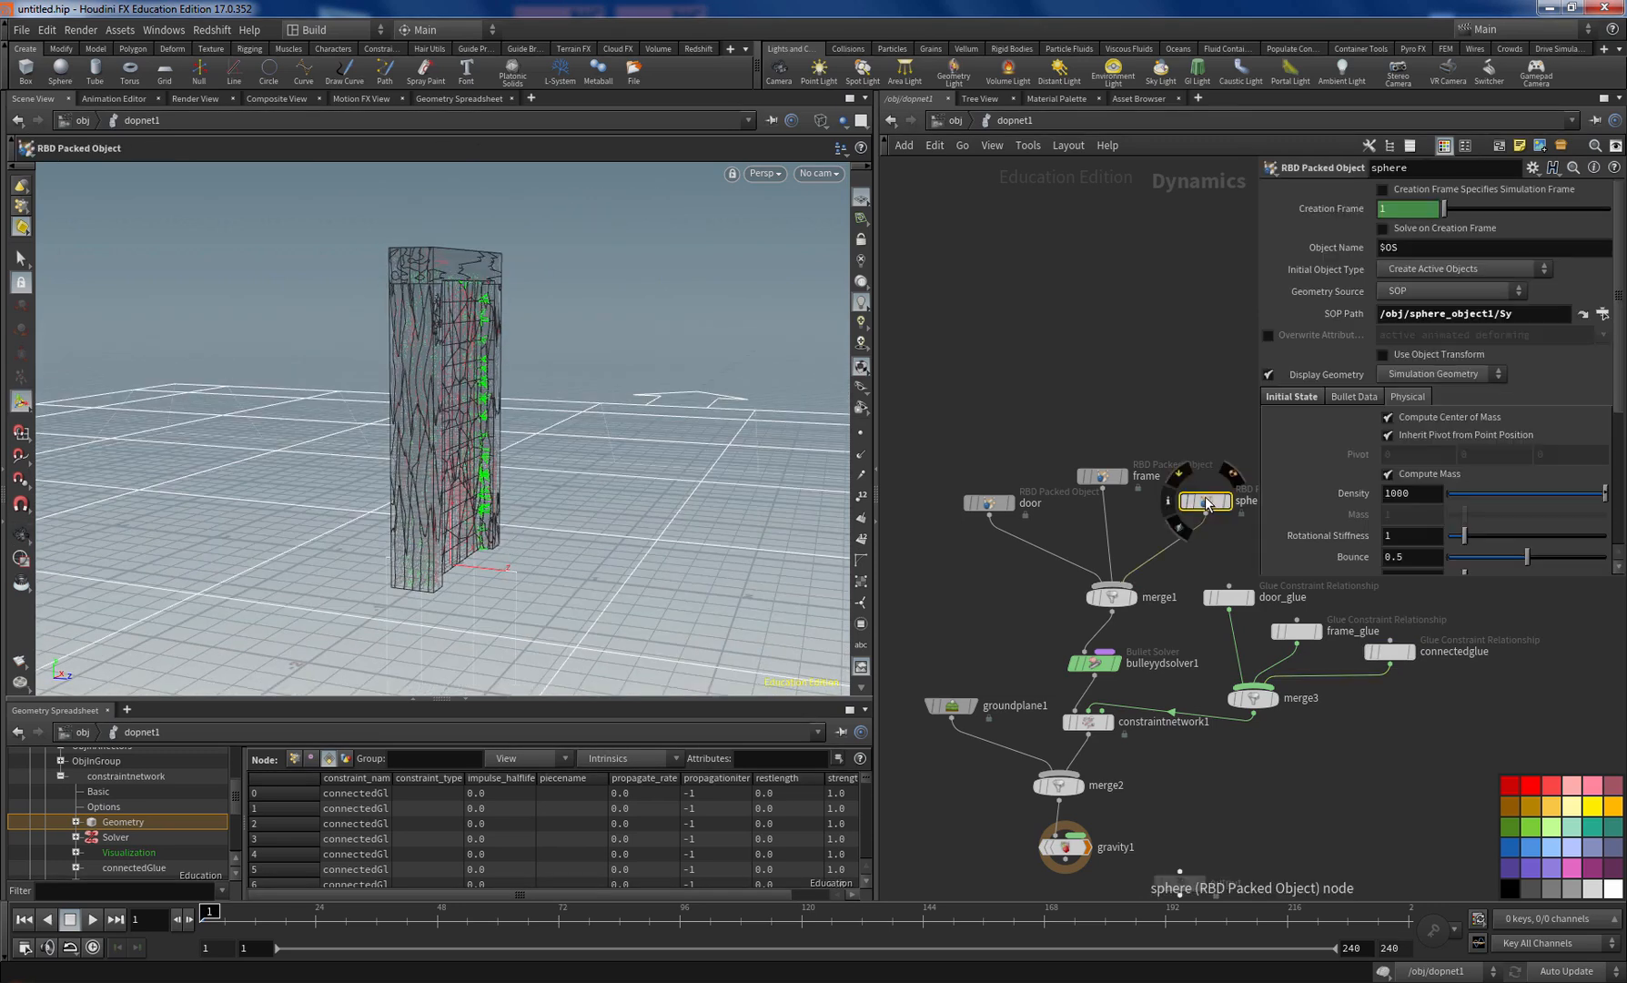
click(1519, 315)
click(1604, 313)
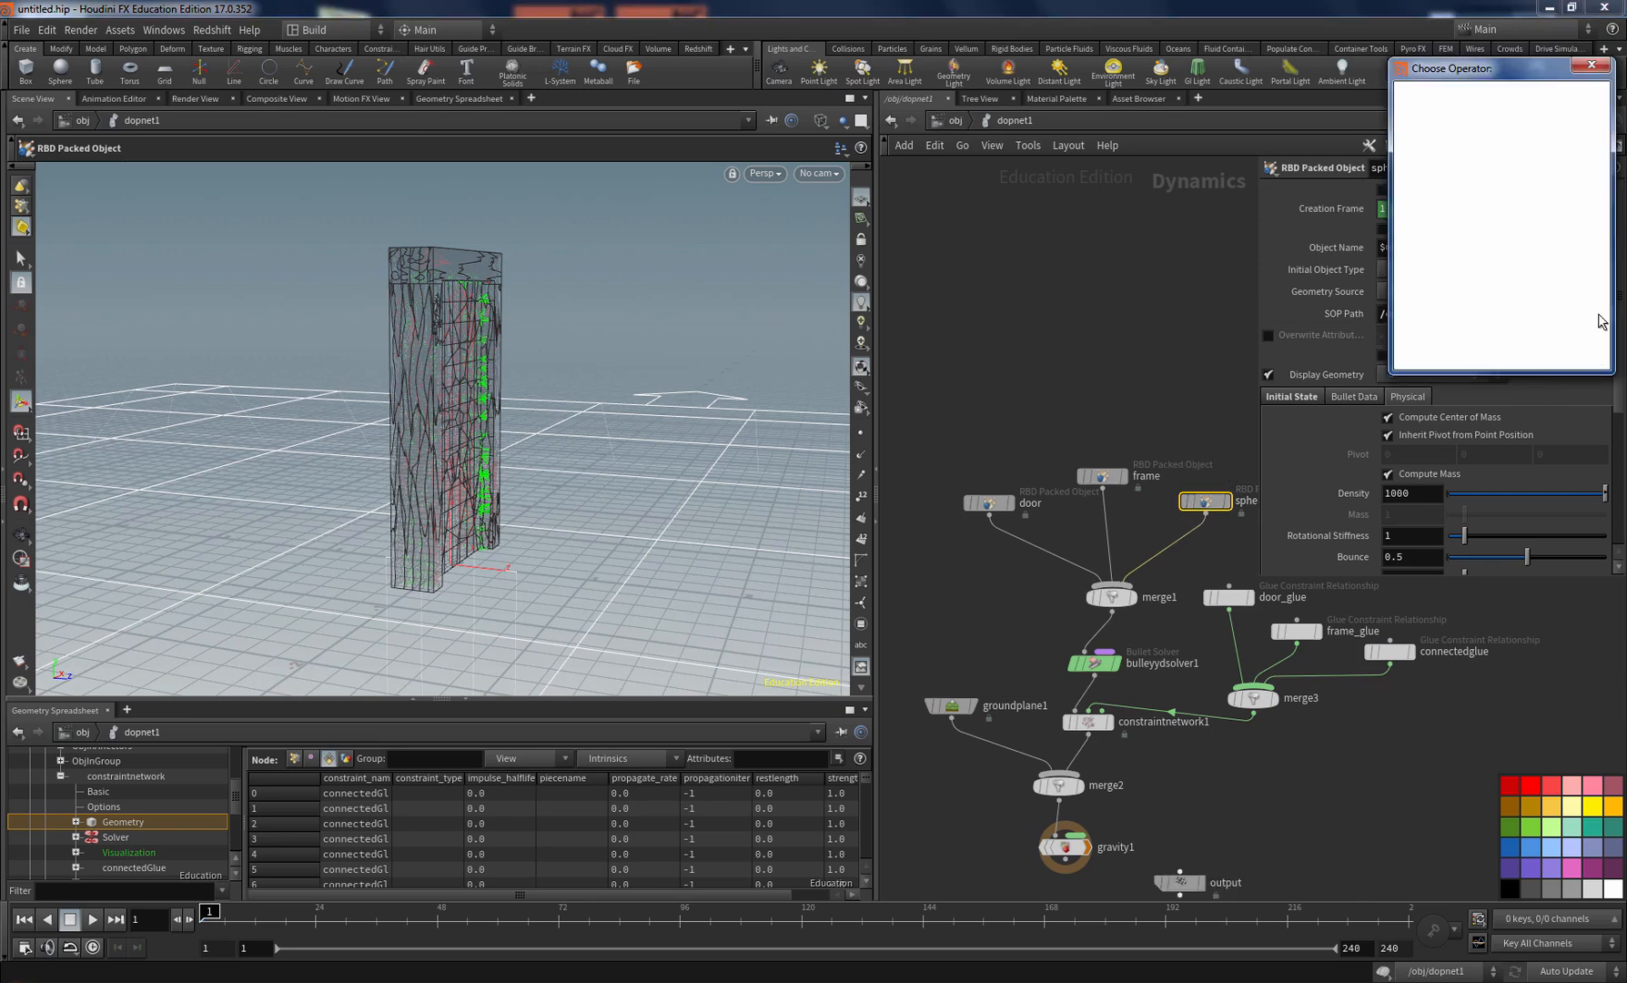
double_click(1488, 261)
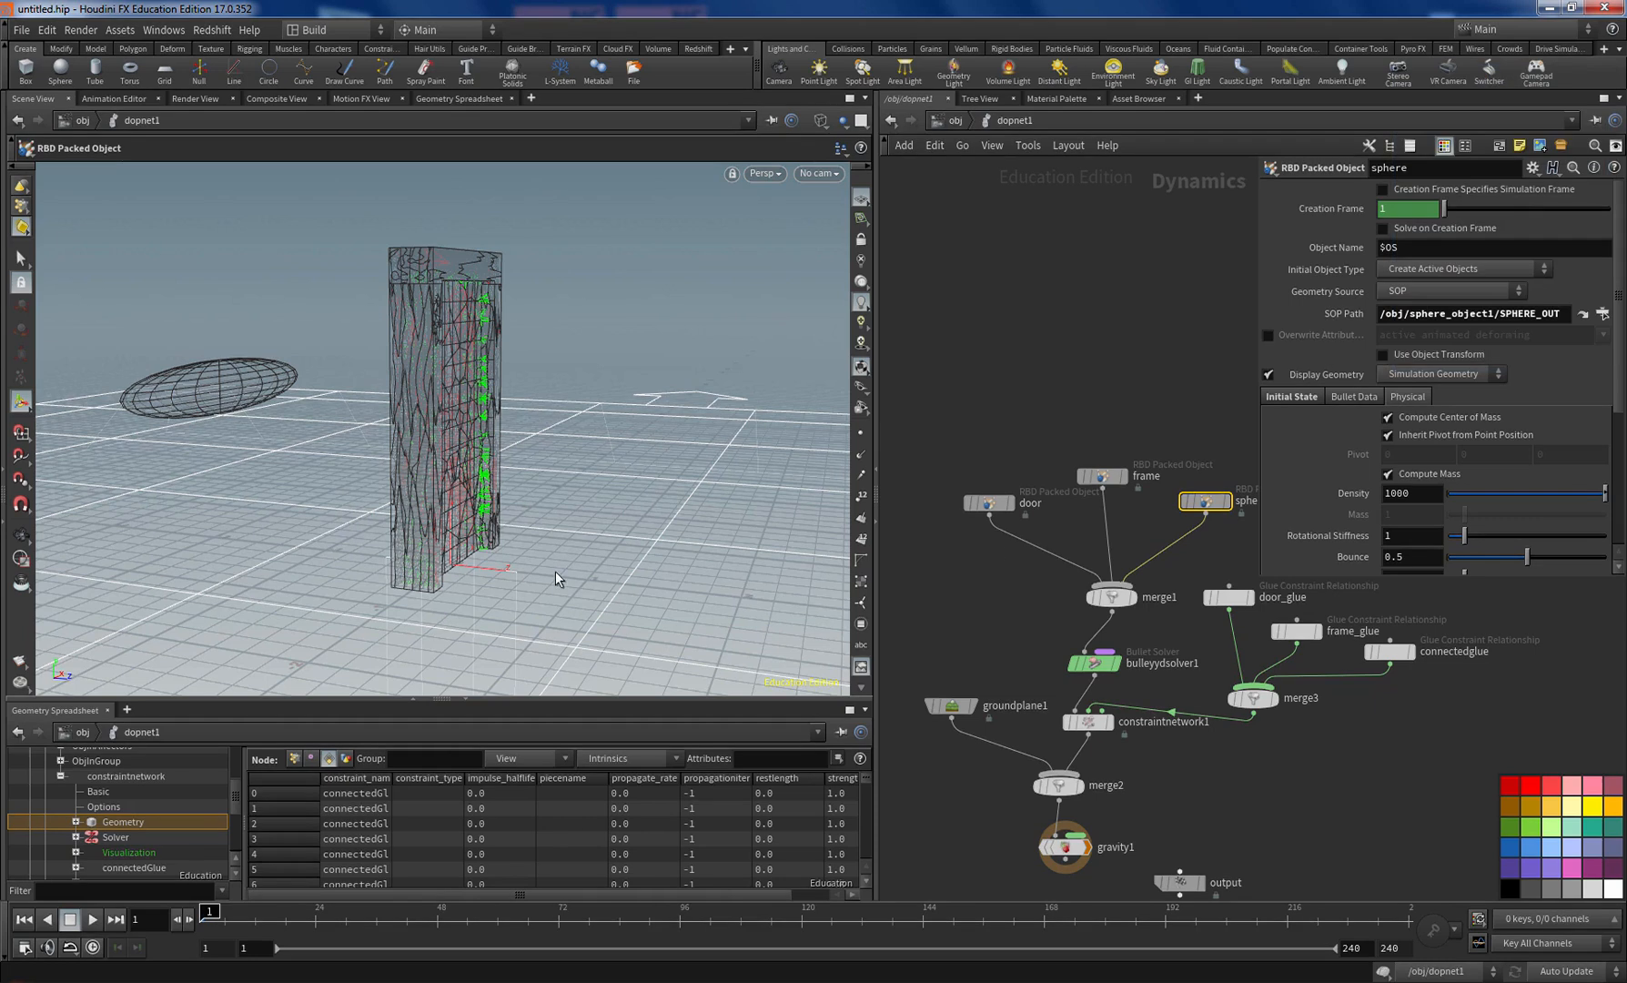
Step: Play the simulation of the sphere hitting the door from another angle, and replay it from frame 1
click(92, 925)
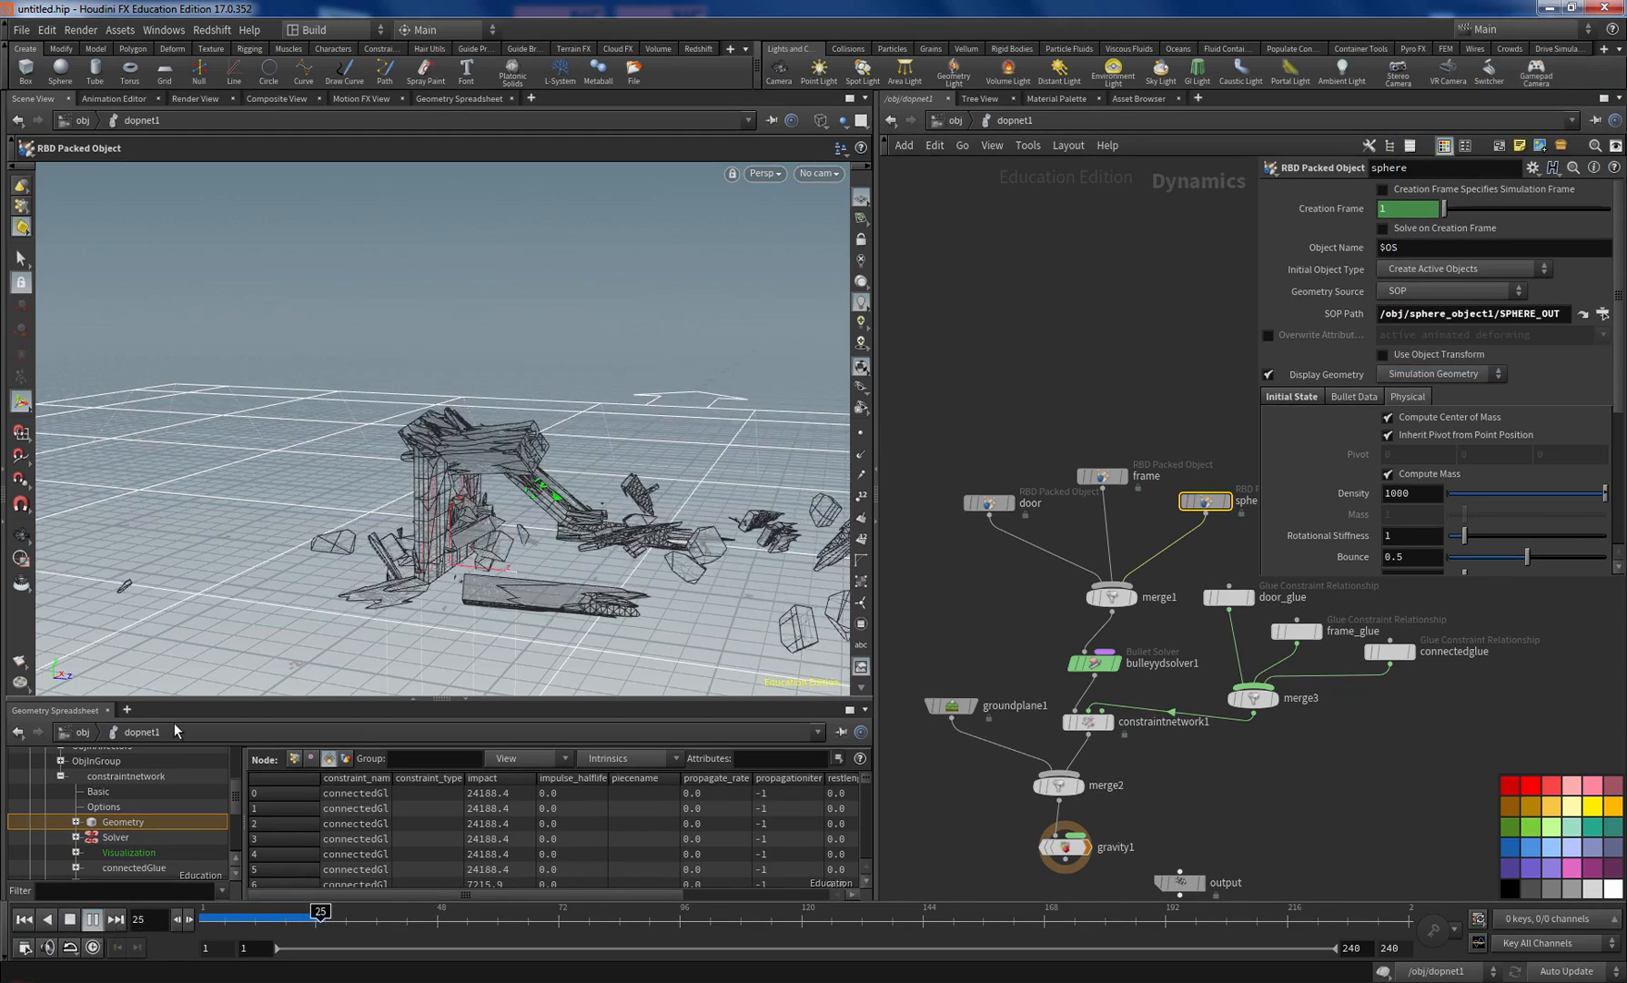
alt+drag(537, 521, 457, 532)
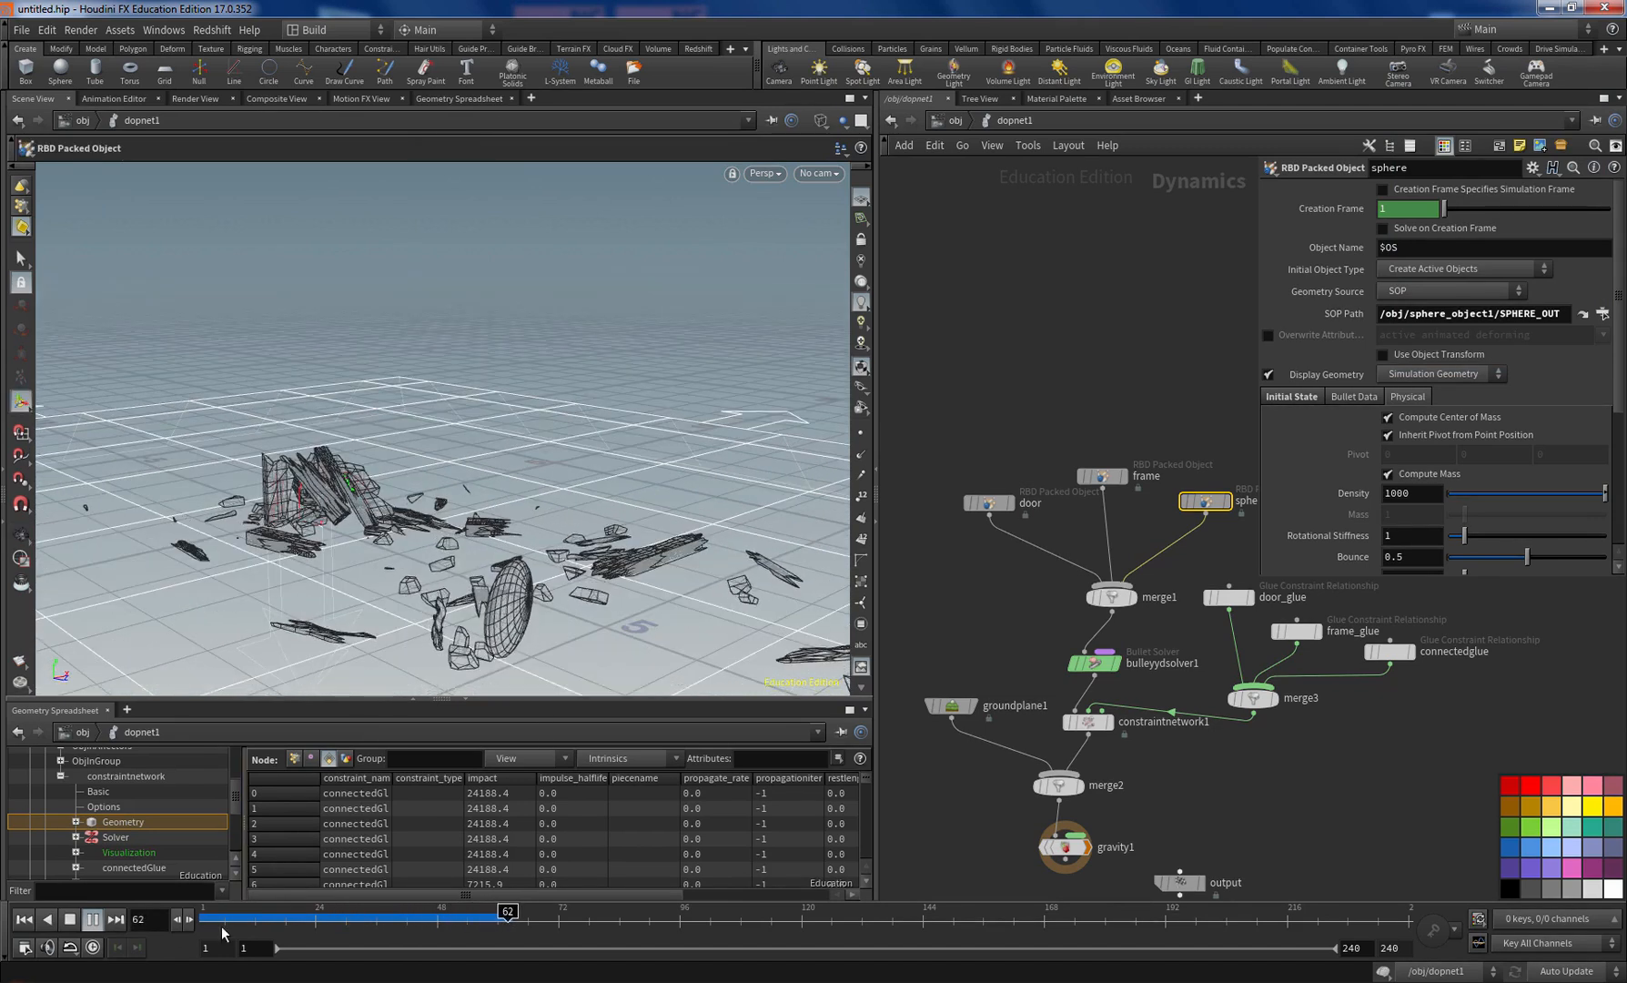
click(24, 921)
click(85, 925)
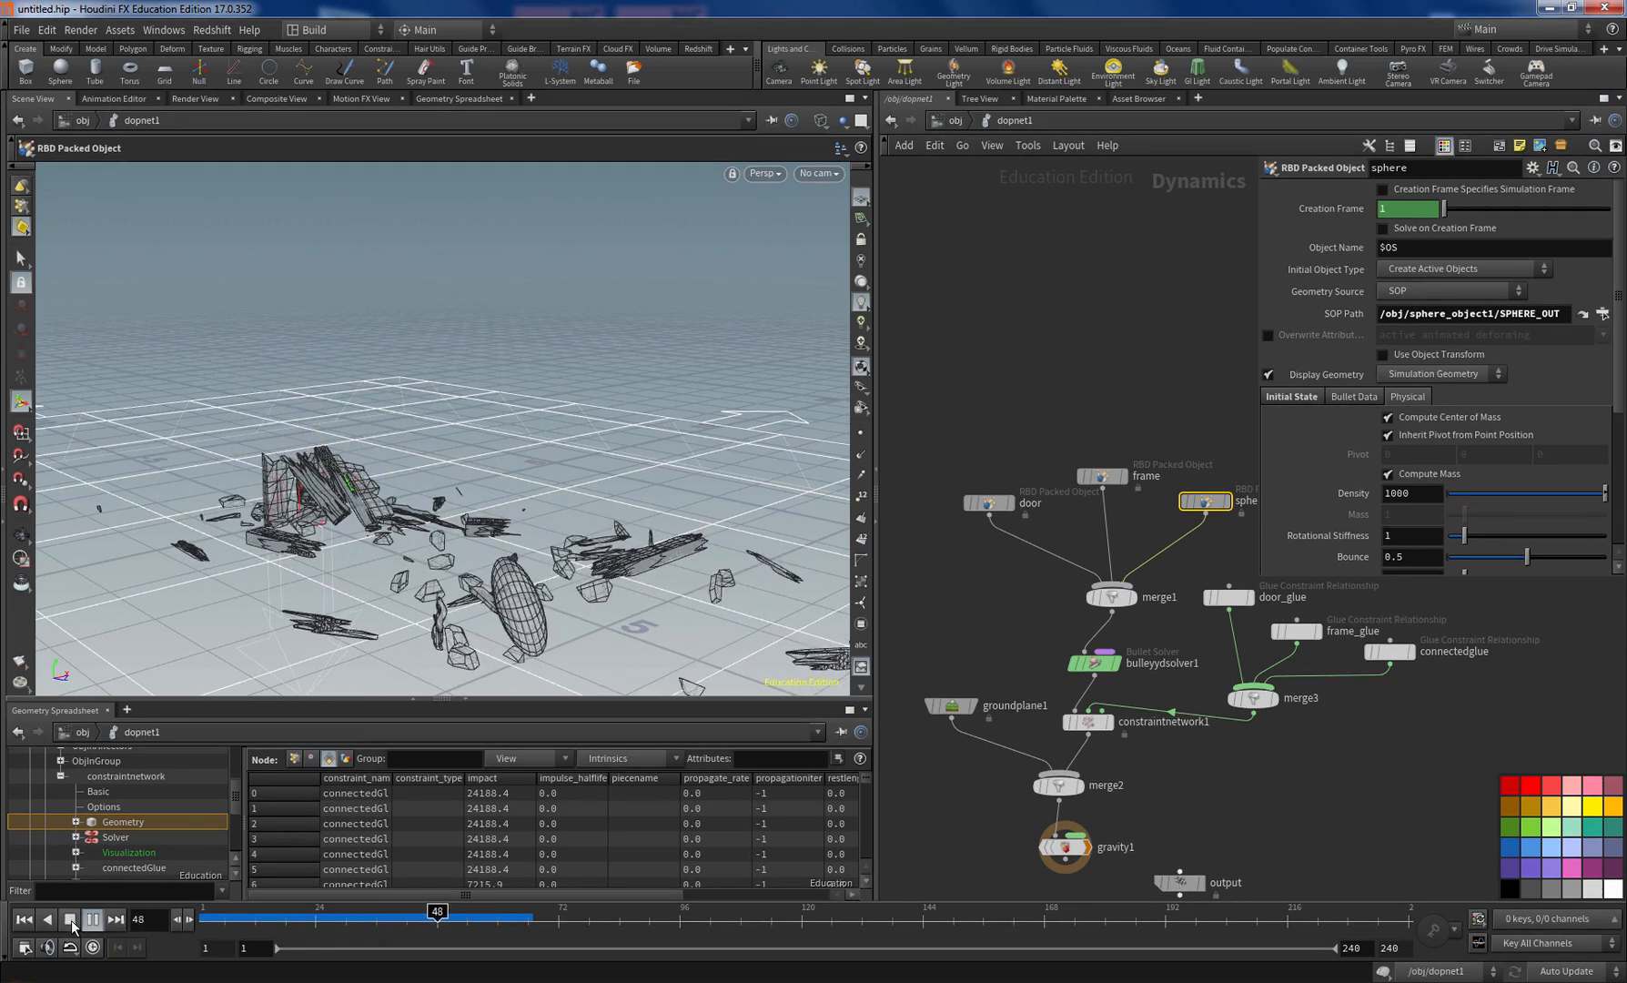
Step: Stop the simulation playback at frame 50 and examine the scattered door debris from a lower angle
key(Up)
alt+drag(264, 682, 408, 464)
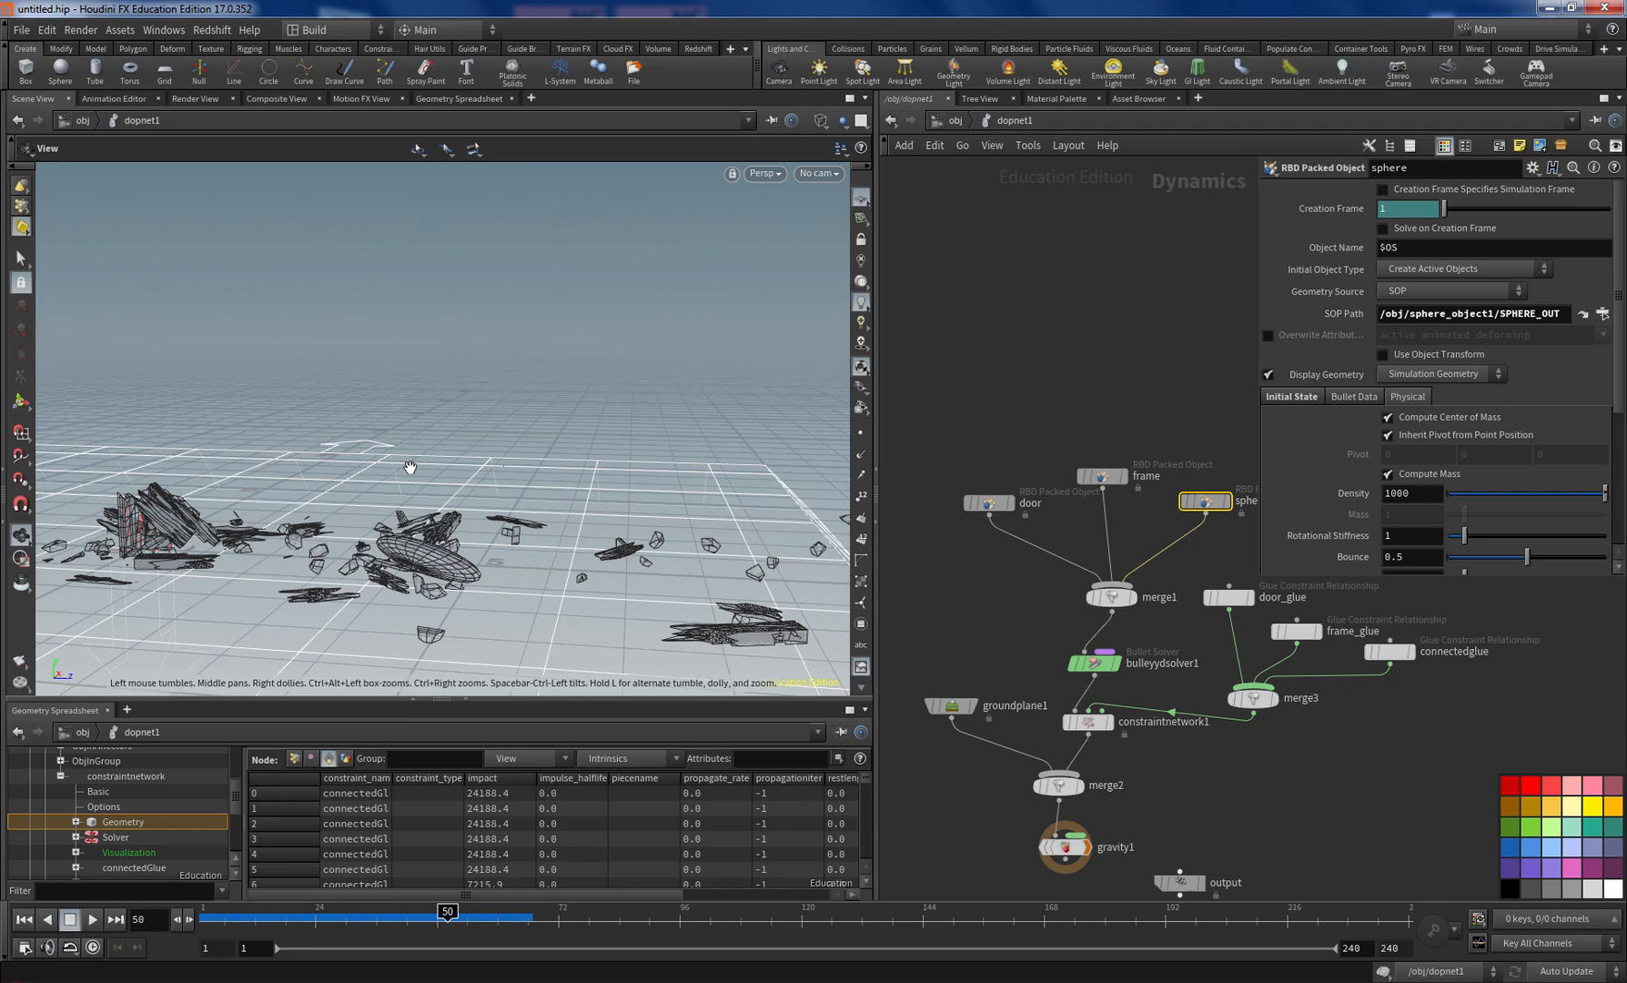
key(Return)
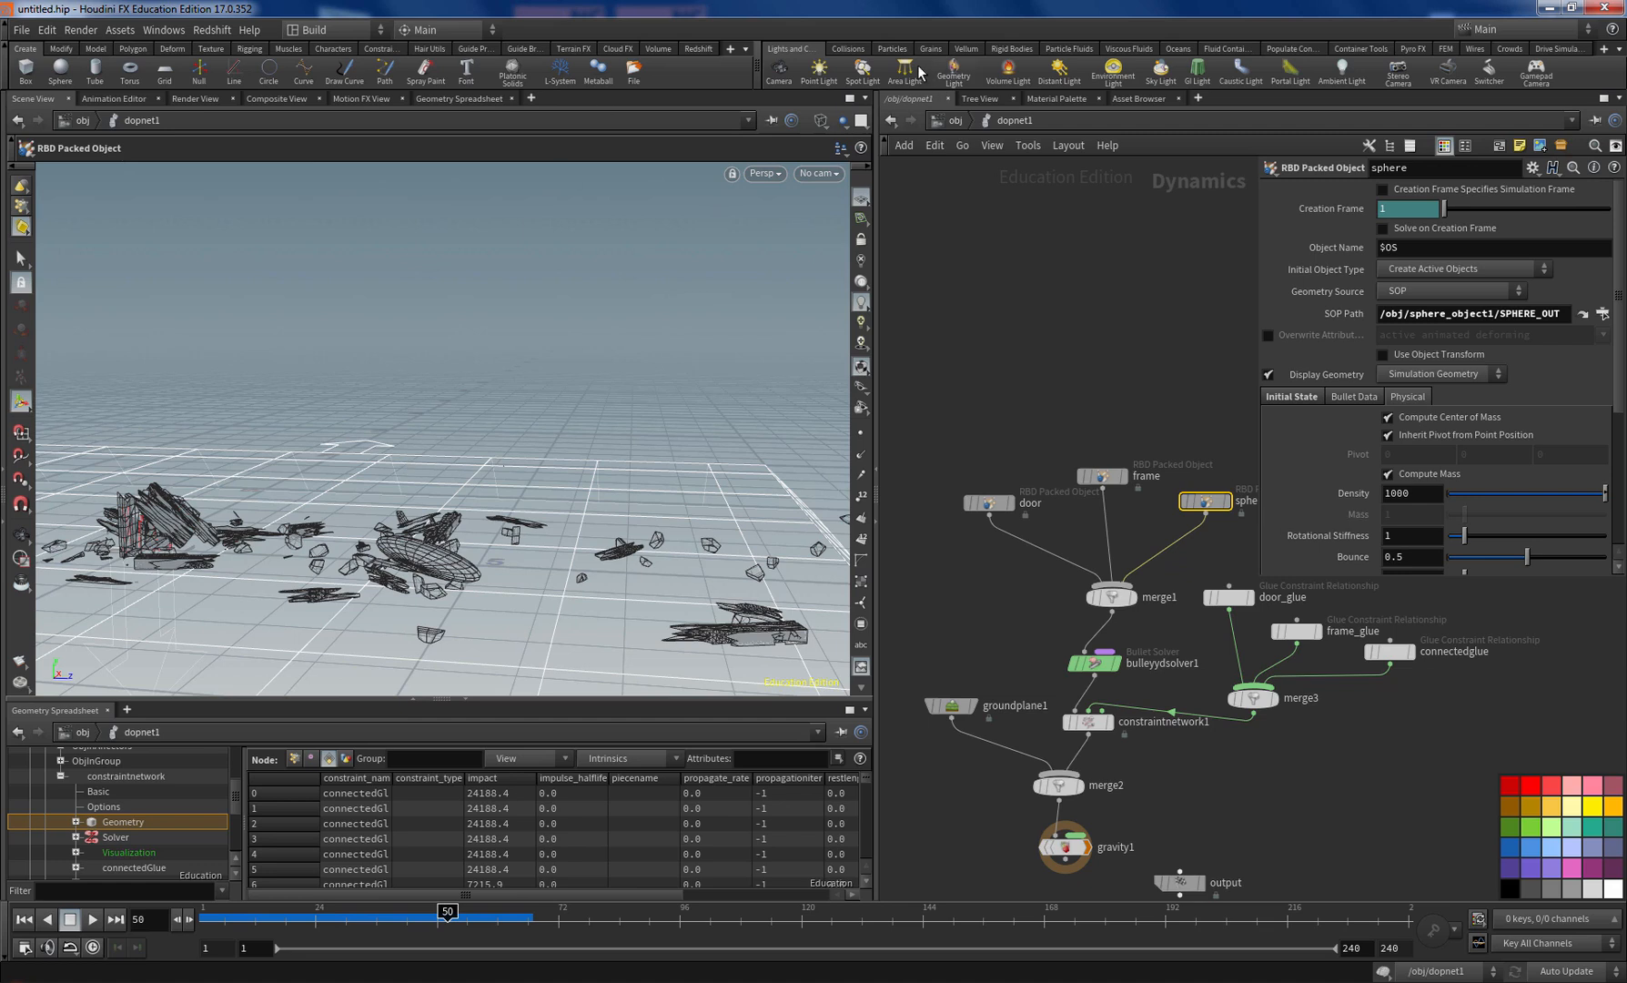
Step: Go into the fractures network and inspect the point attributes of merge1 and attribwrangle3, widening the name column
click(954, 120)
double_click(996, 477)
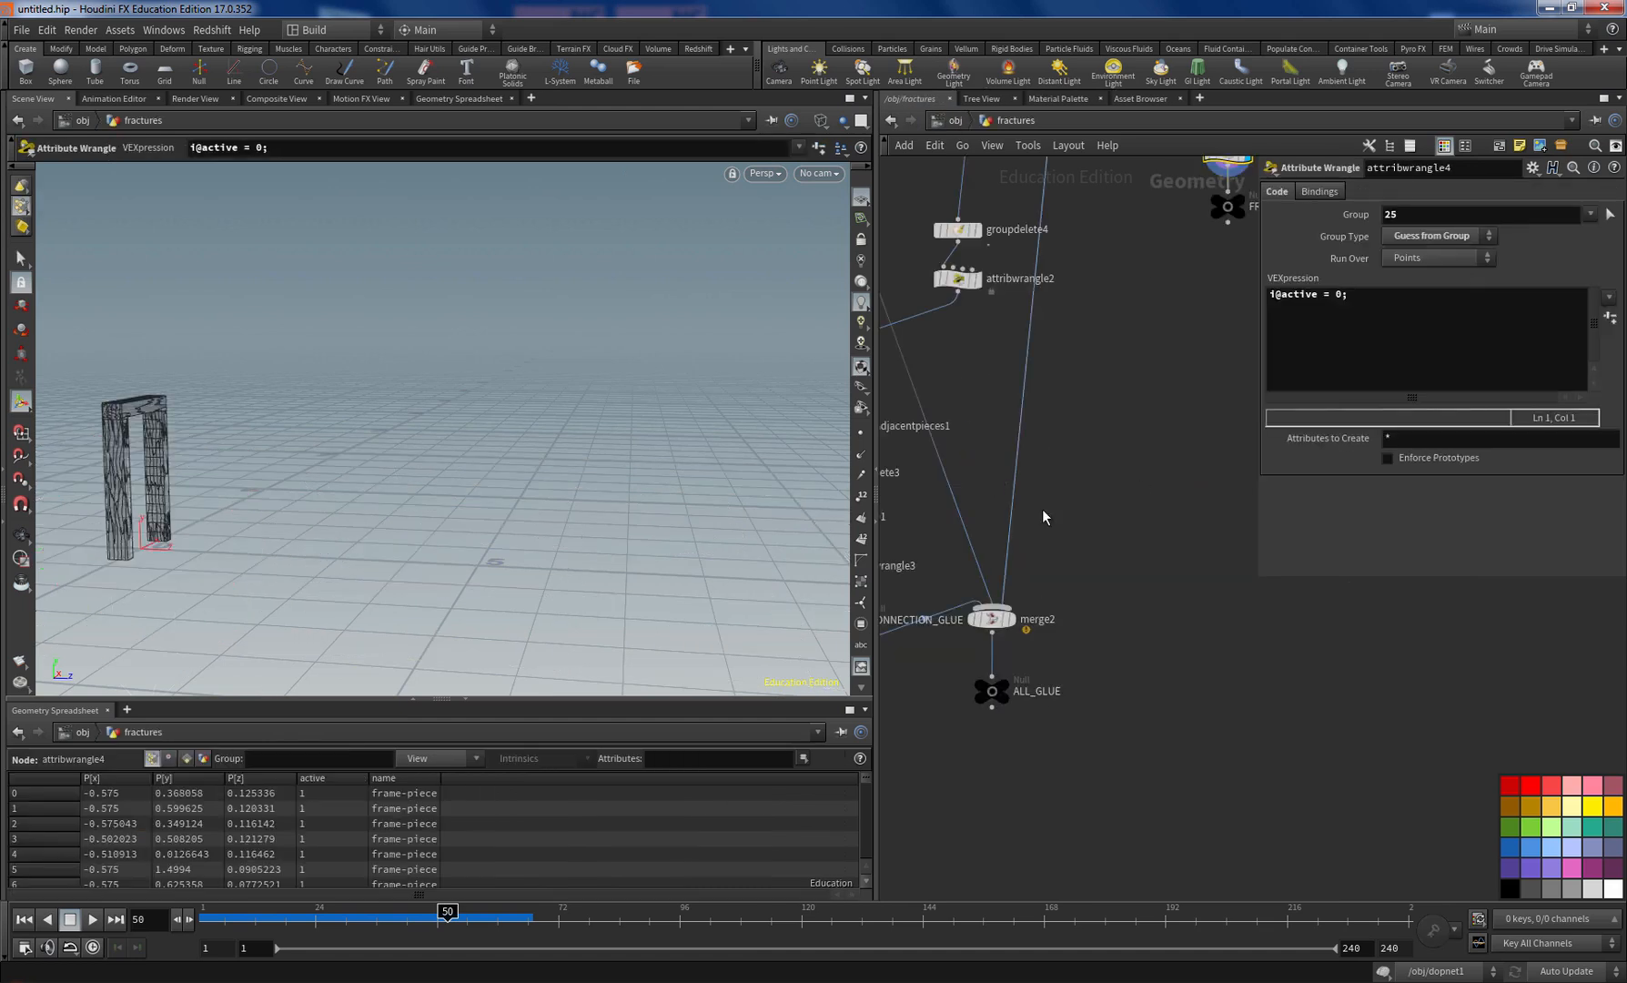
scroll(1017, 475, up, 3)
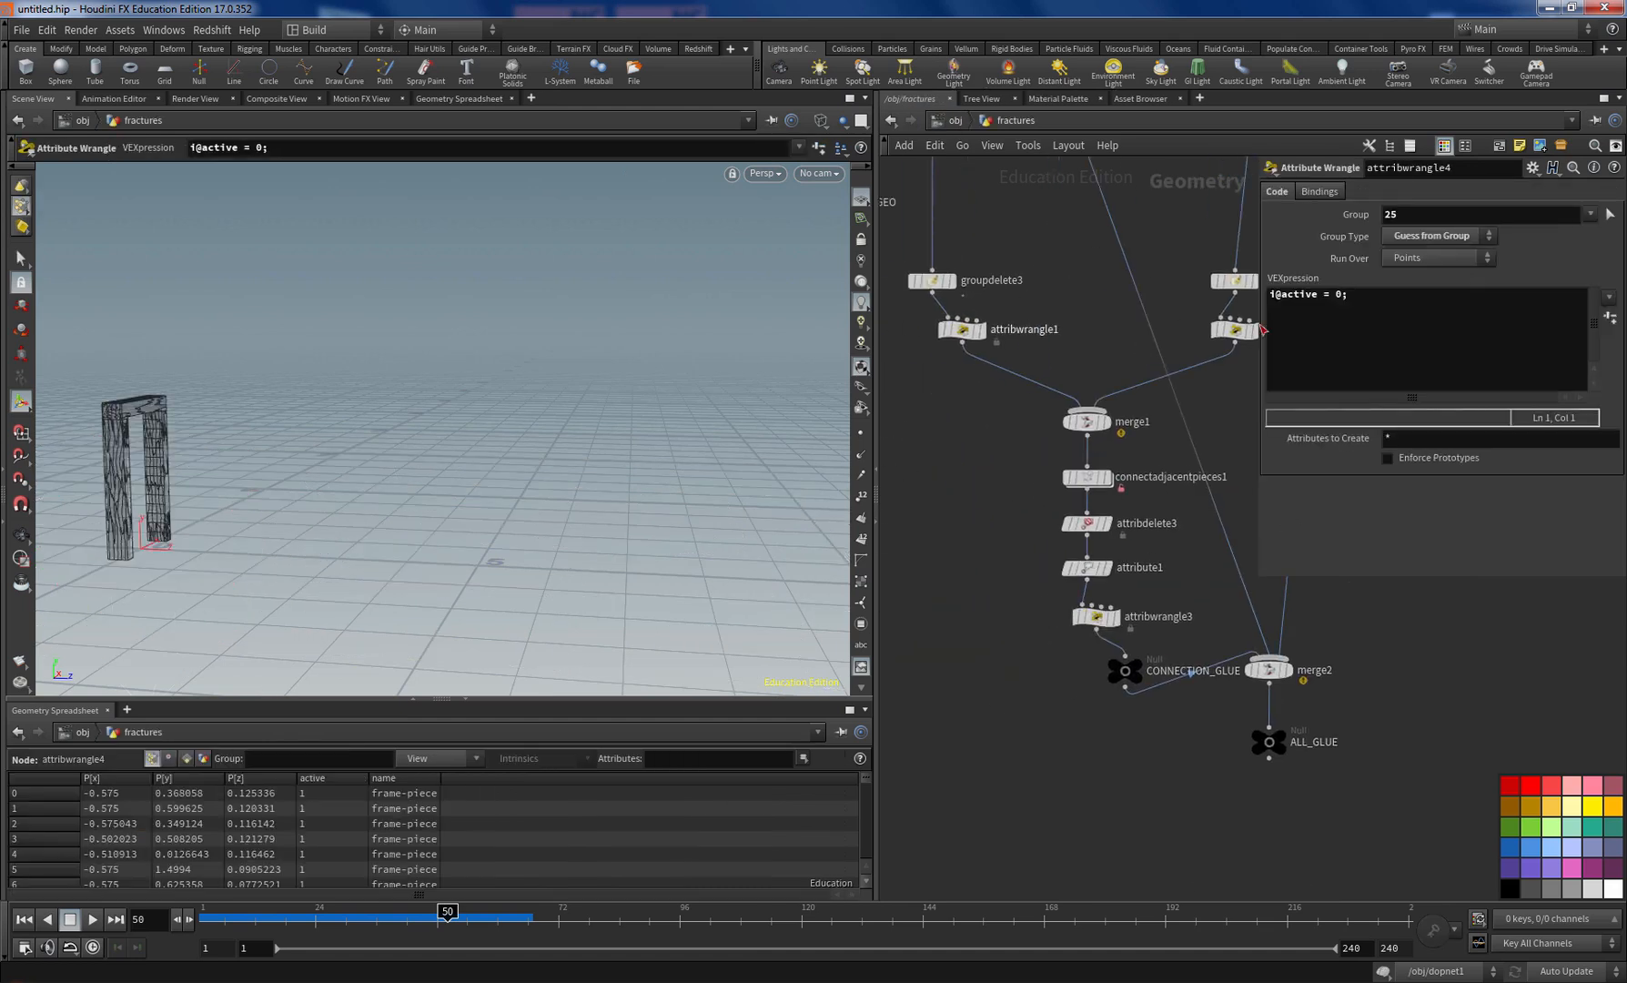
click(1087, 424)
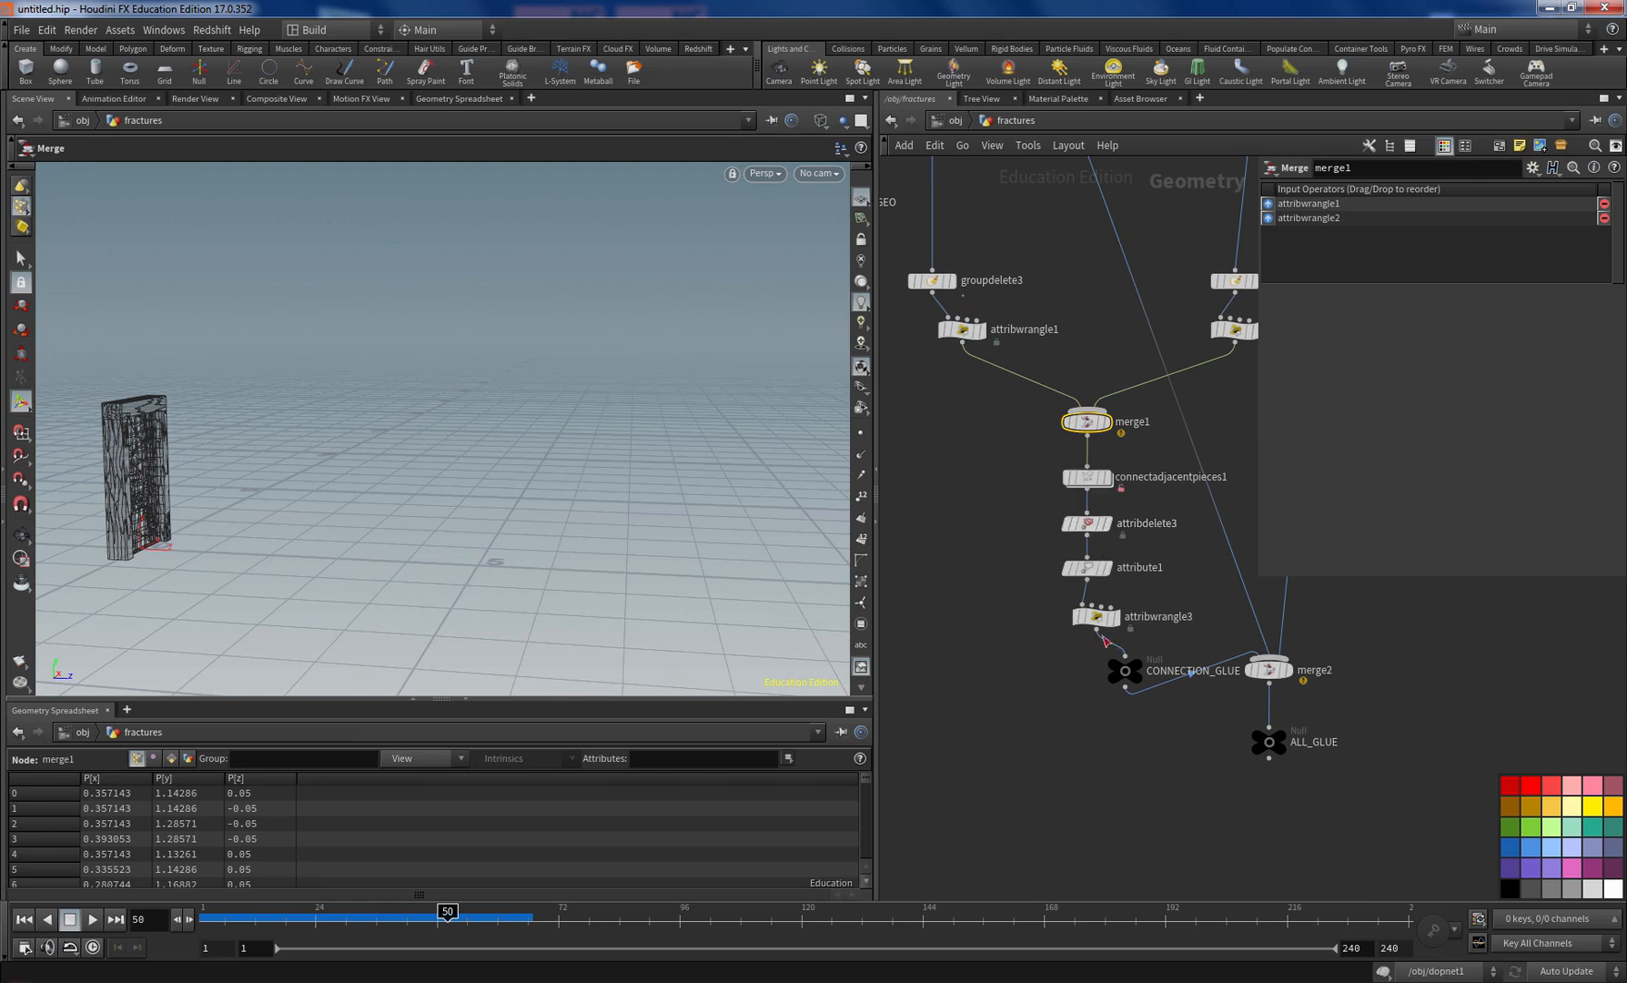
click(1097, 616)
drag(368, 775, 414, 774)
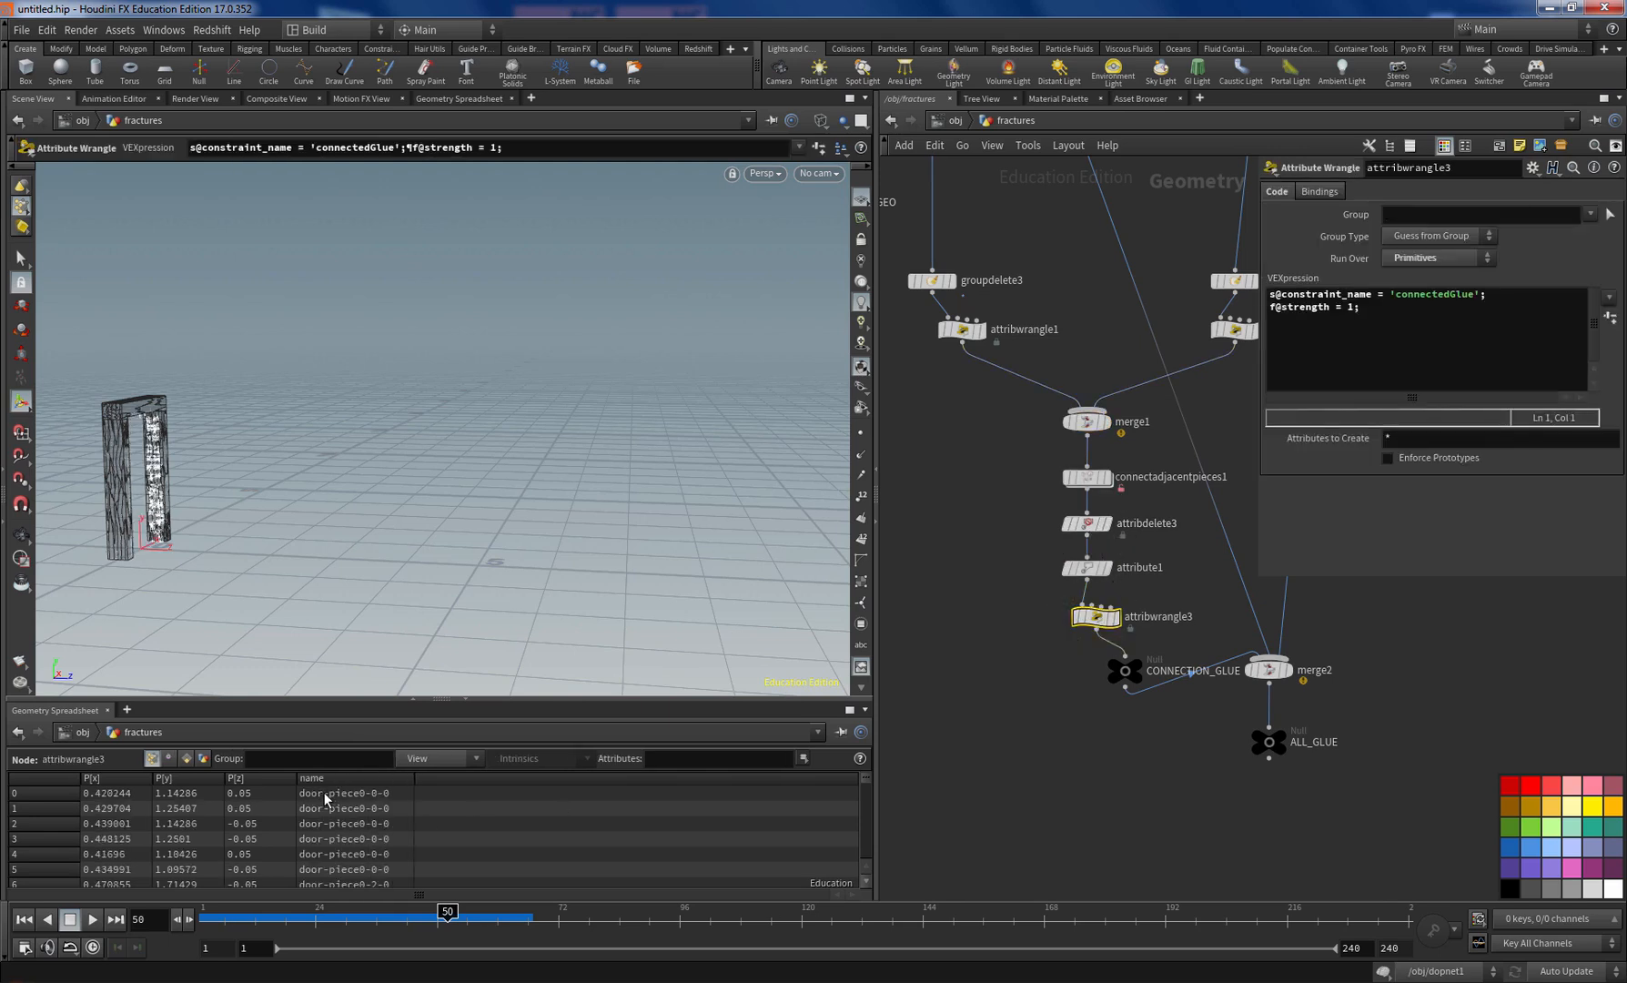
Step: Inspect the primitive attributes of attribwrangle1, widening the OGname column to read the full original piece names
click(1087, 421)
click(963, 329)
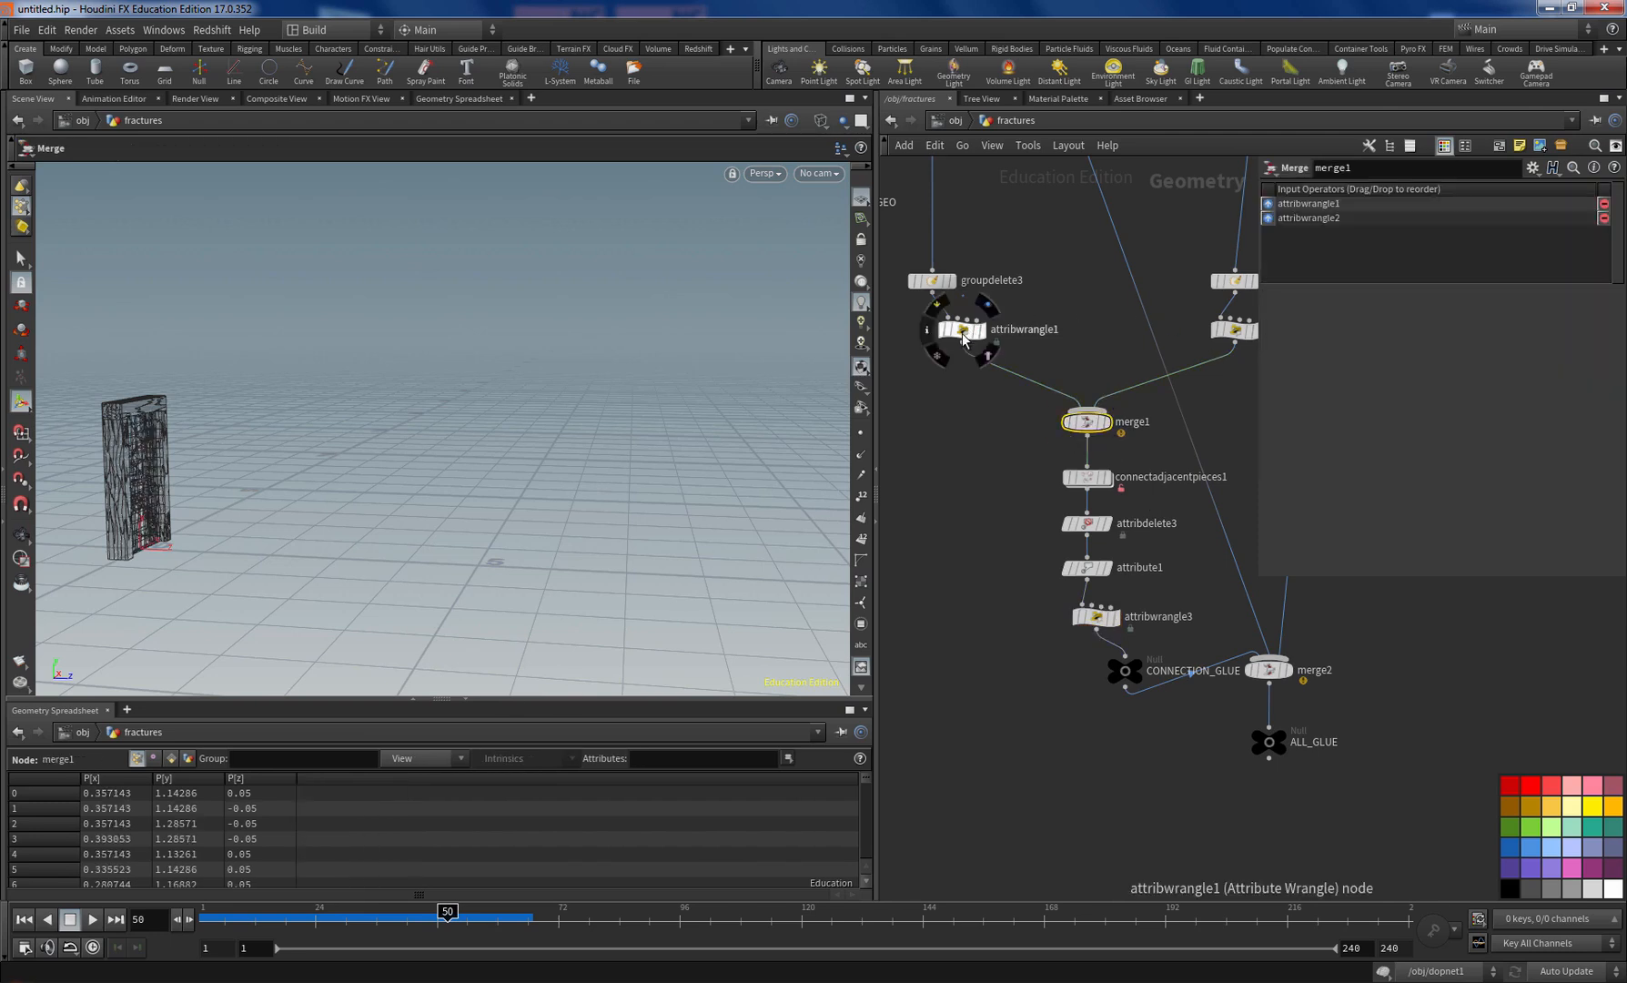
click(187, 758)
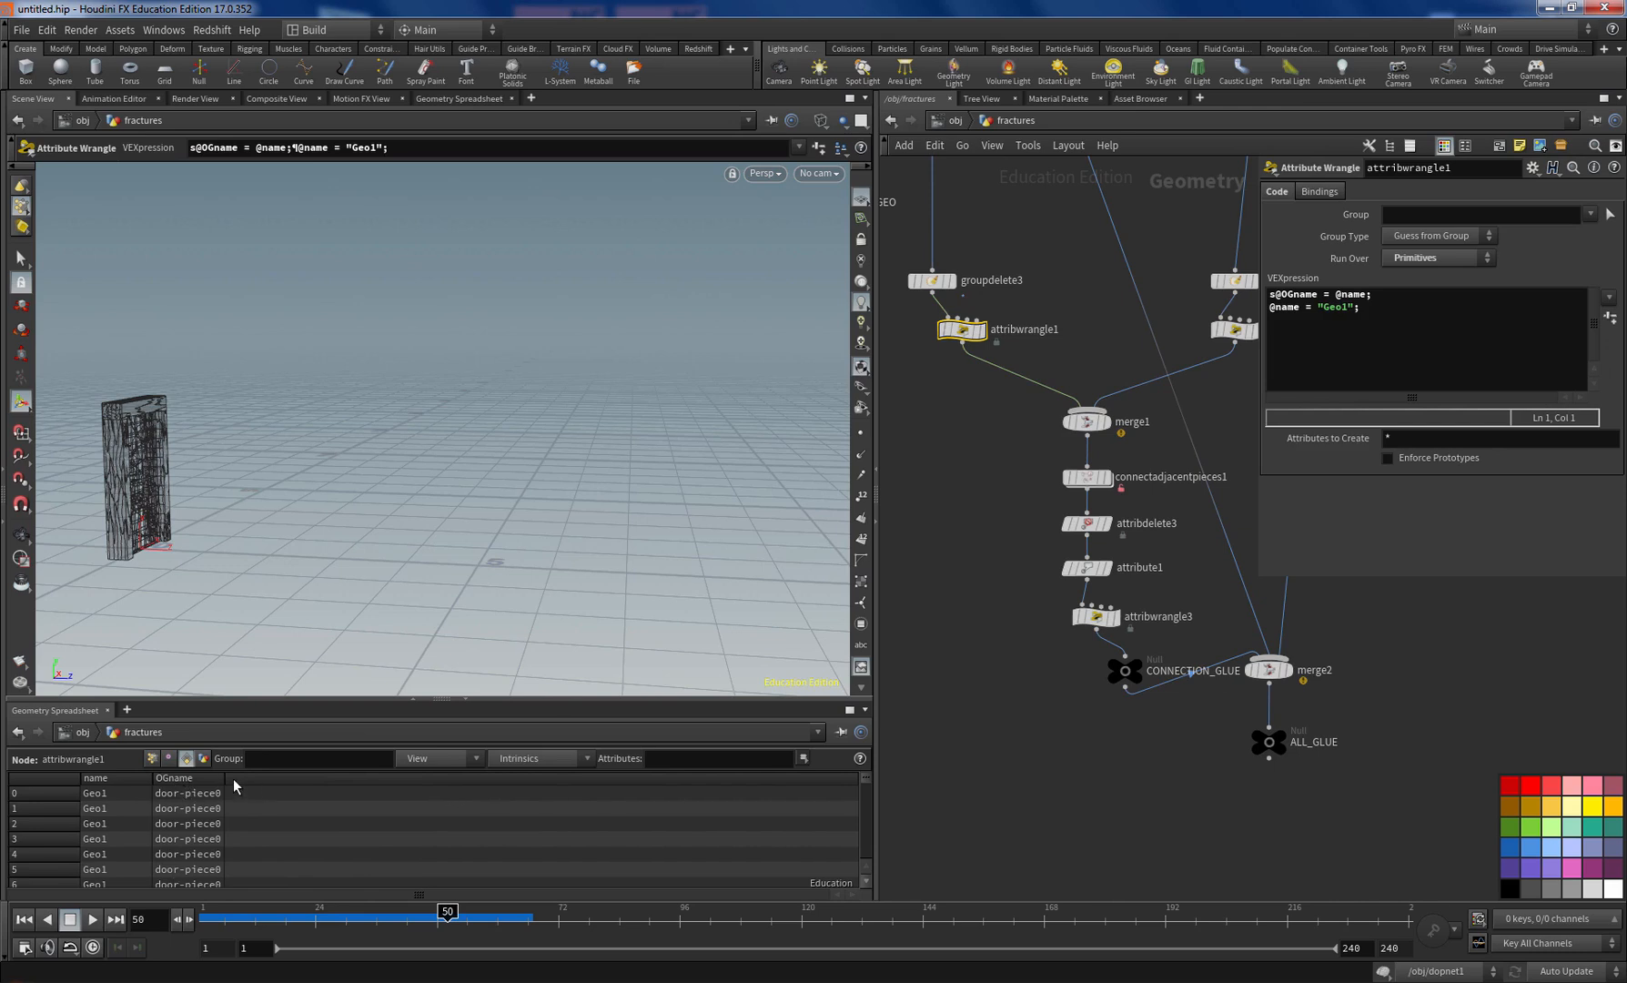
drag(224, 778, 288, 777)
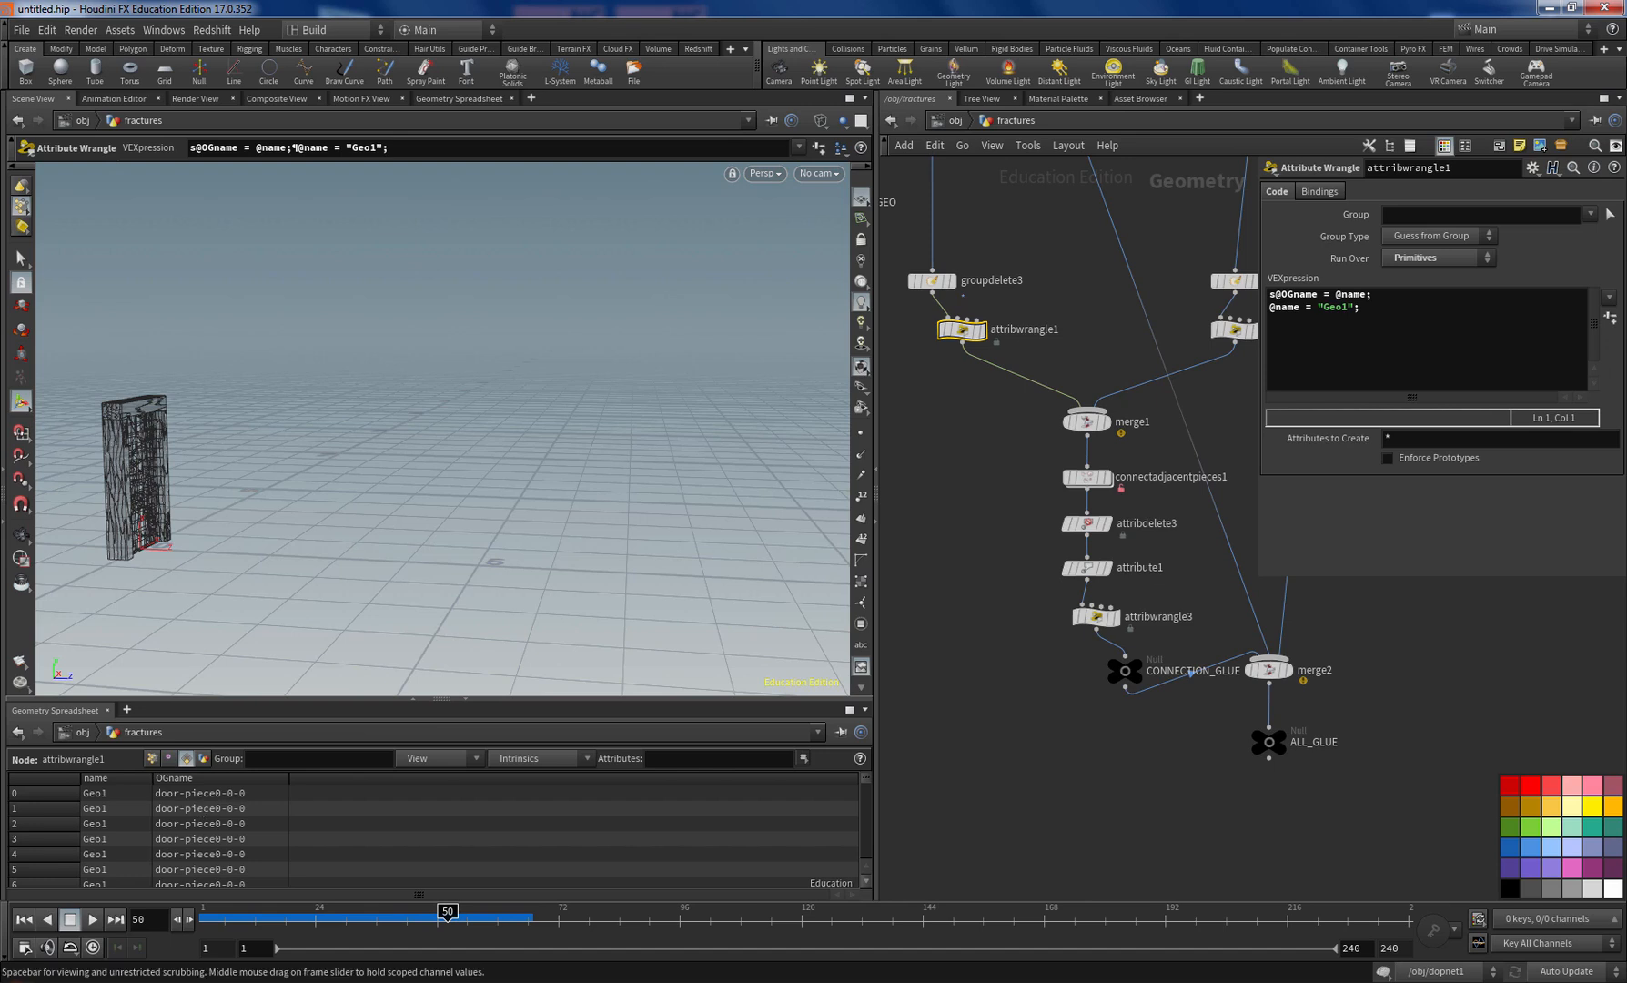
click(350, 982)
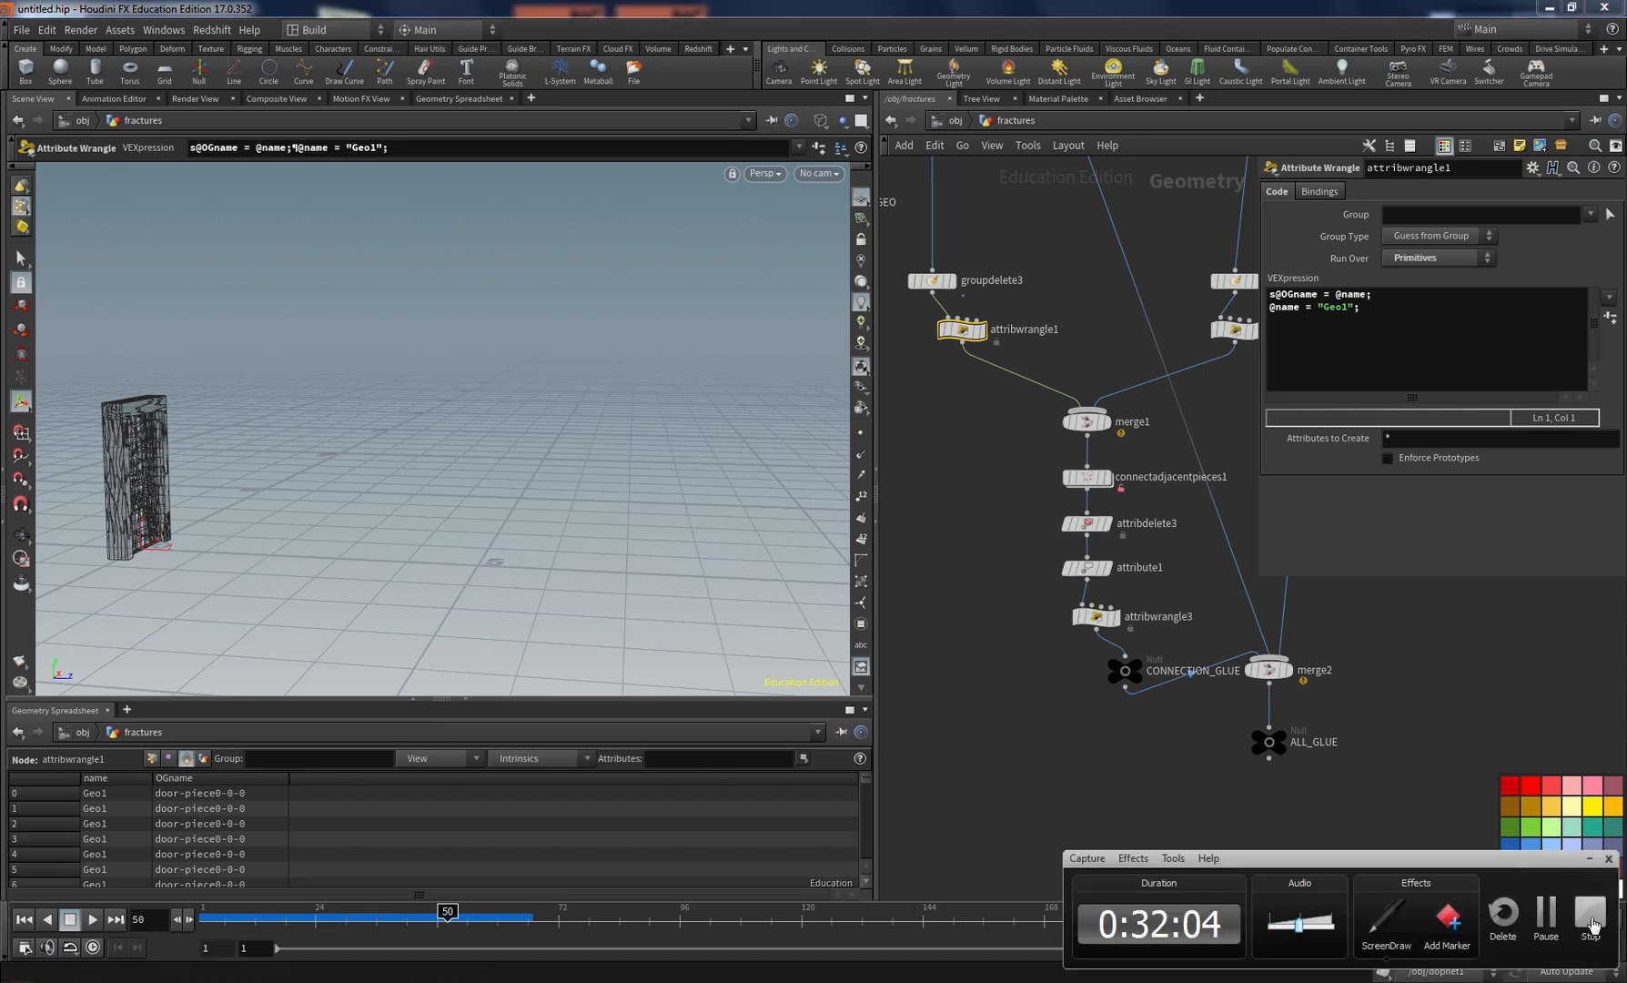